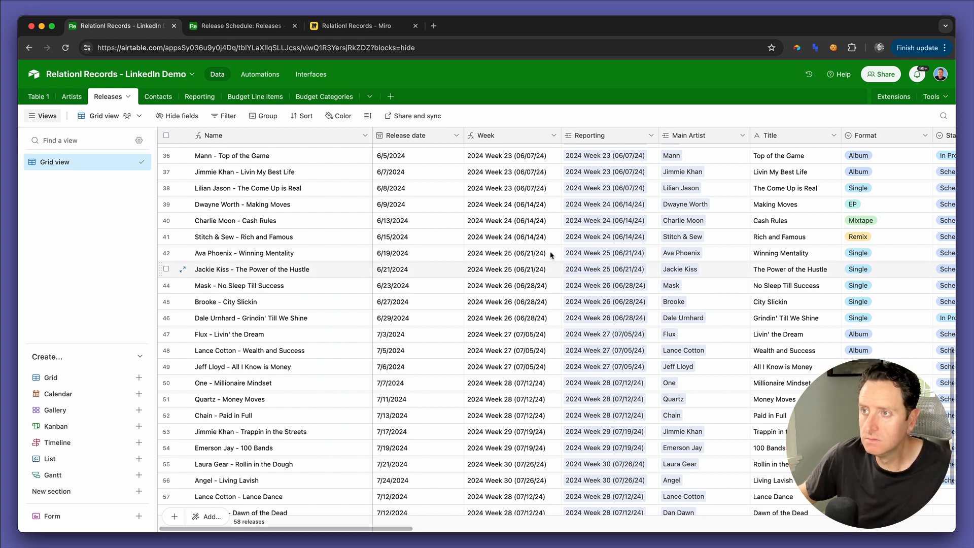
Step: Add a long text field named Pitch Notes after Total Budget in the Releases table
{"action": "scroll", "coordinate": [552, 253], "scroll_direction": "right", "scroll_amount": 15}
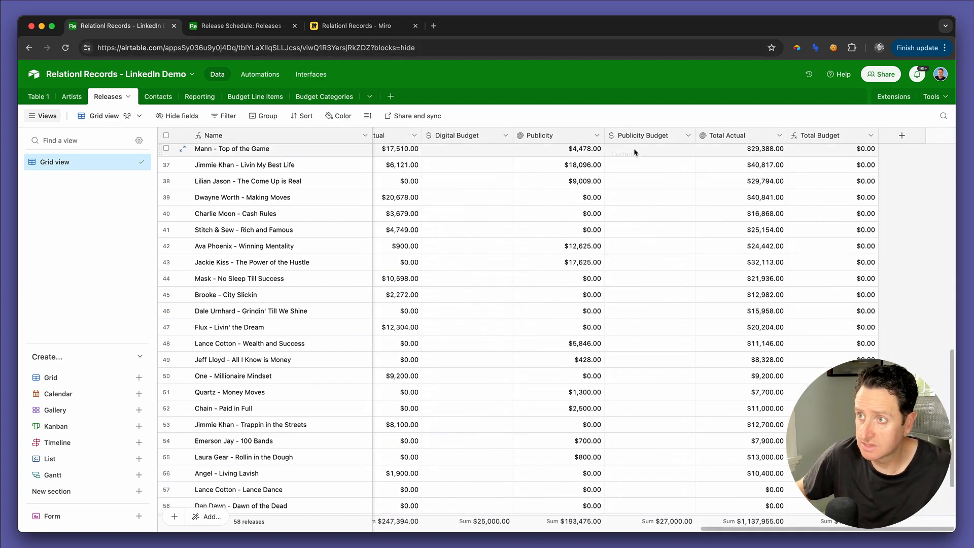
{"action": "left_click", "coordinate": [899, 136]}
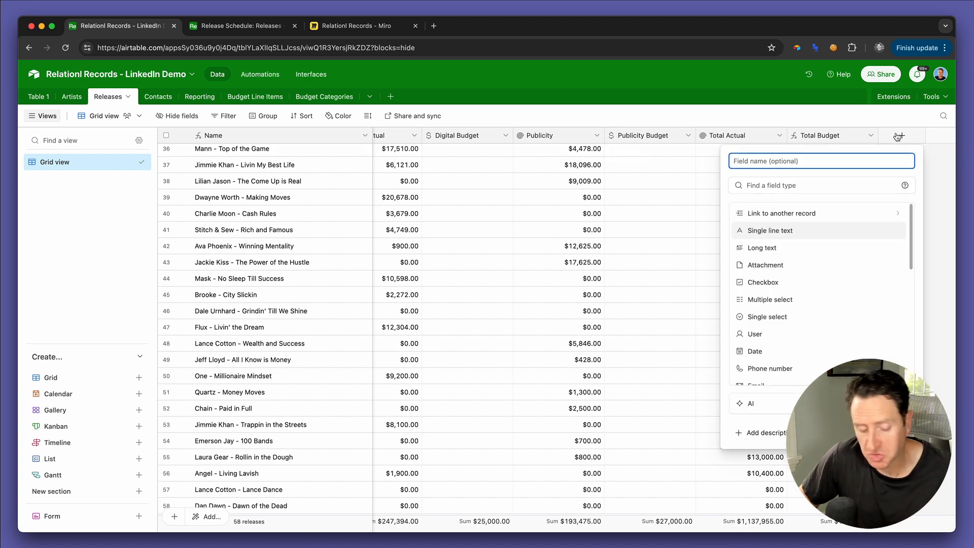
{"action": "type", "text": "Pit"}
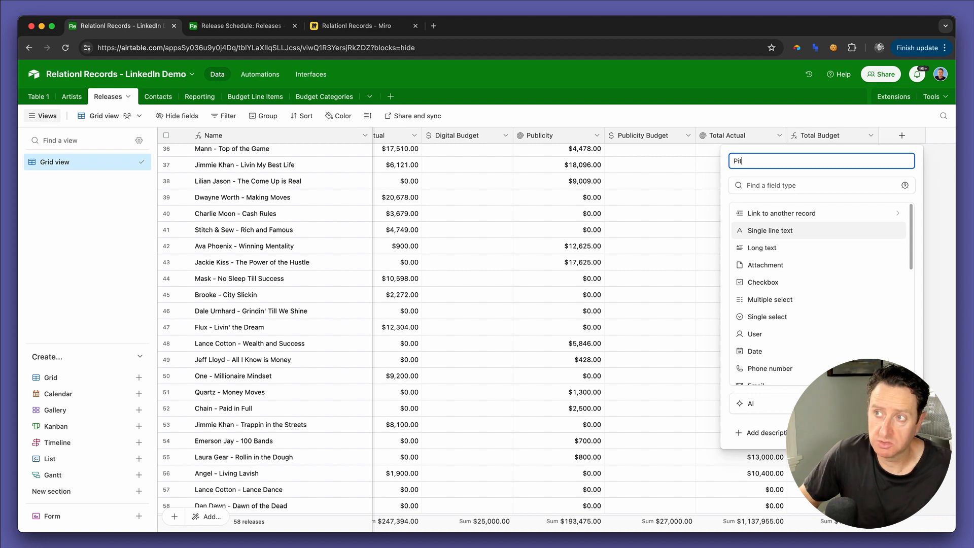
{"action": "type", "text": "ch Notes"}
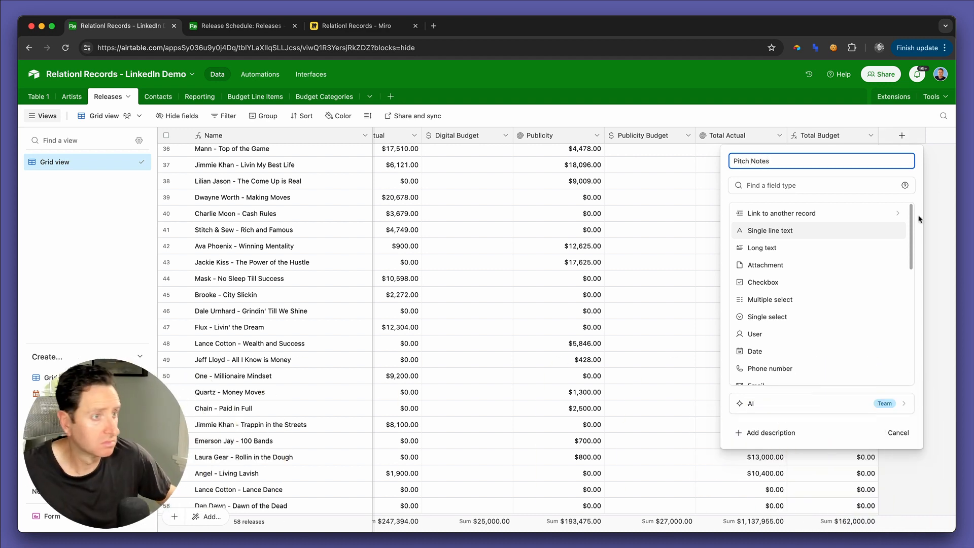
{"action": "left_click", "coordinate": [780, 247]}
{"action": "left_click", "coordinate": [873, 291]}
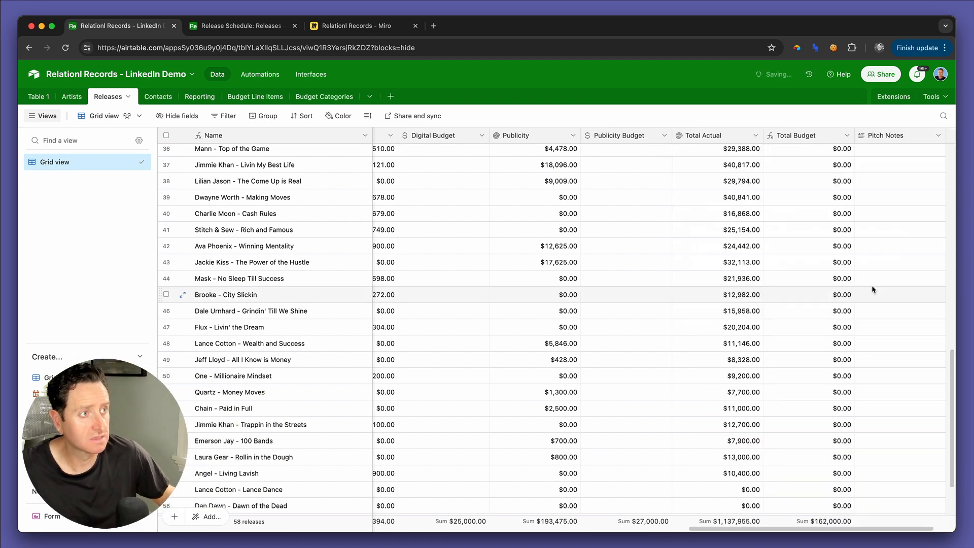
Step: Add a single line text field named URI after Pitch Notes
{"action": "left_click", "coordinate": [922, 140]}
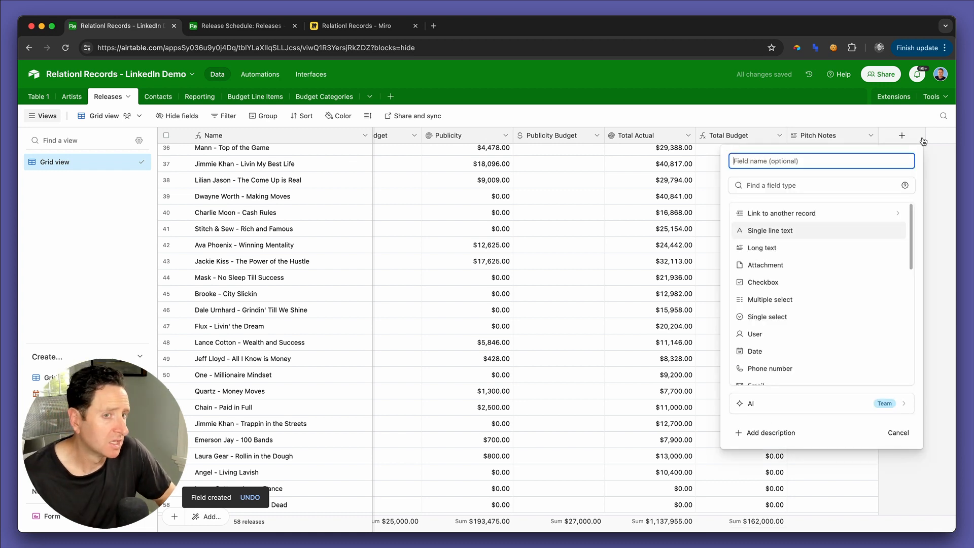
{"action": "type", "text": "URL"}
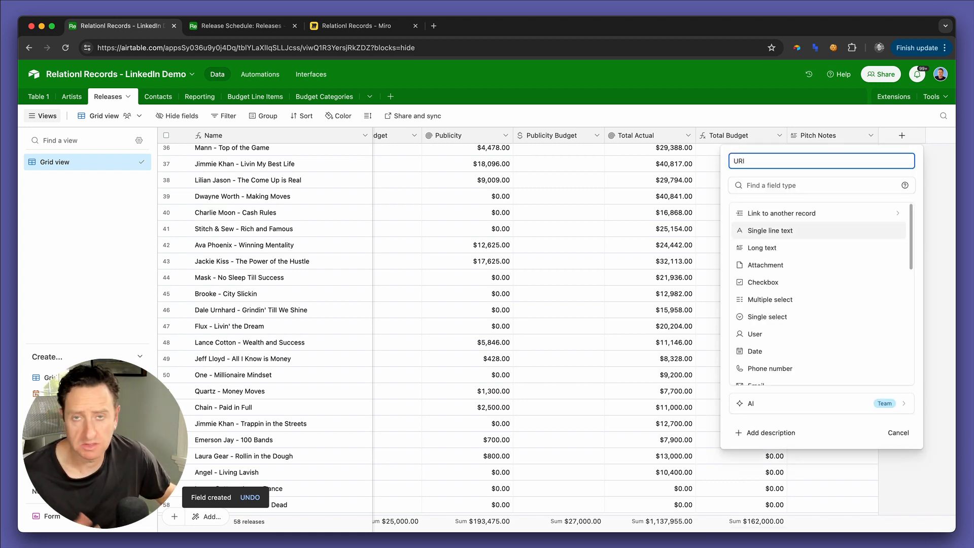
{"action": "left_click", "coordinate": [818, 235]}
{"action": "left_click", "coordinate": [891, 262]}
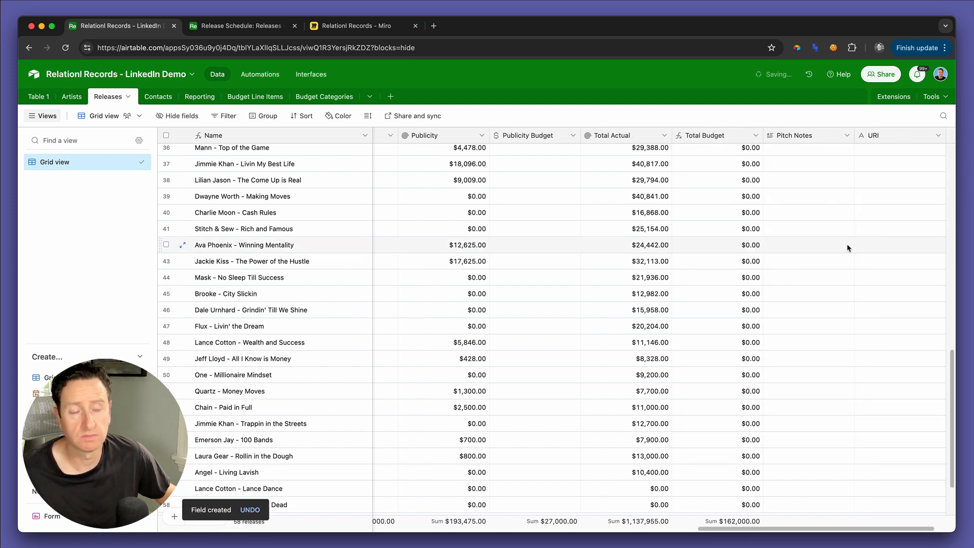
Step: Add a single line text field named ID after the URI field
{"action": "scroll", "coordinate": [846, 246], "scroll_direction": "right", "scroll_amount": 3}
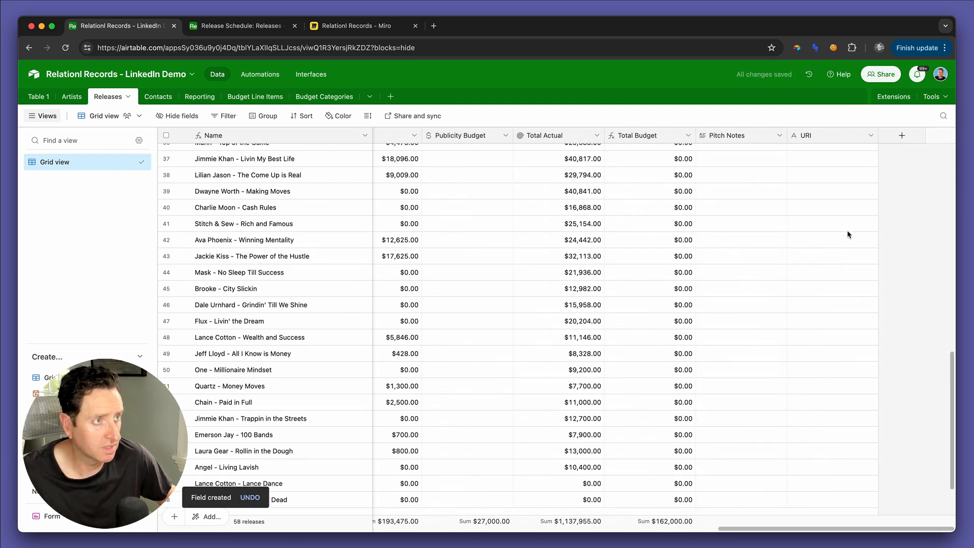
{"action": "left_click", "coordinate": [907, 137]}
{"action": "type", "text": "ID"}
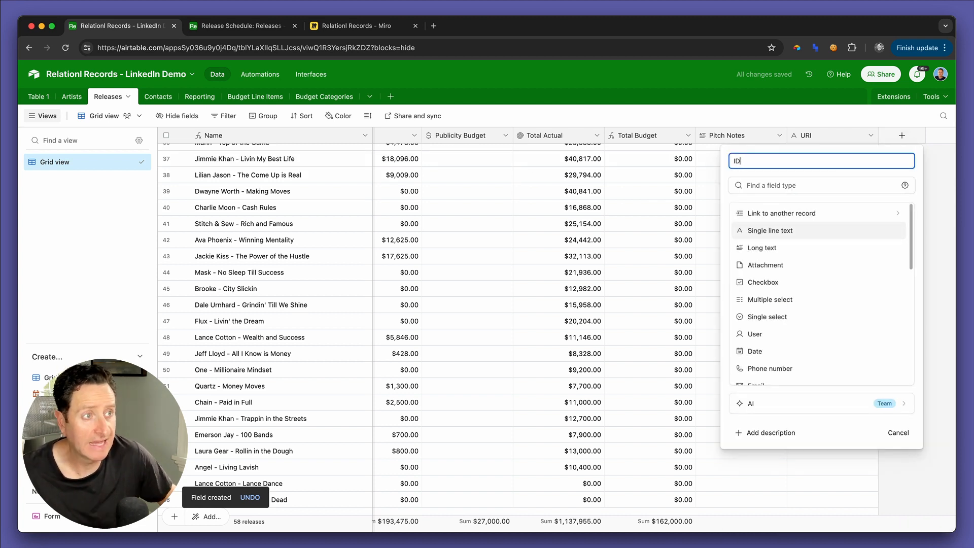
{"action": "left_click", "coordinate": [822, 230]}
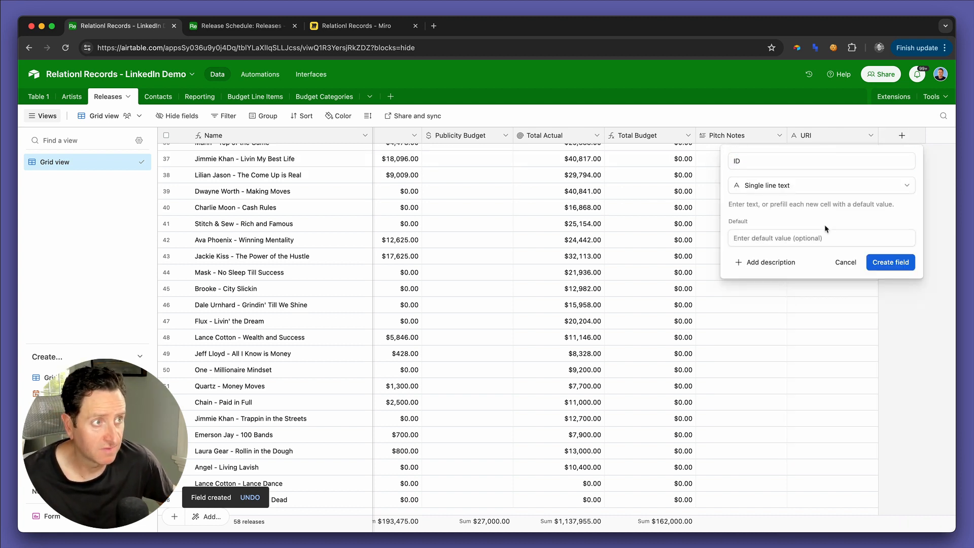
{"action": "left_click", "coordinate": [896, 265]}
{"action": "scroll", "coordinate": [838, 208], "scroll_direction": "right", "scroll_amount": 2}
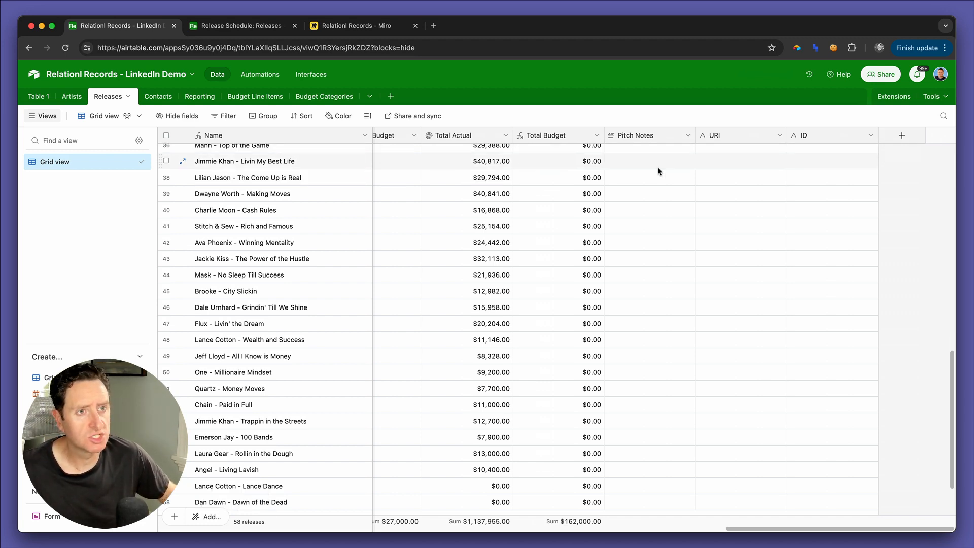
Step: Set up a new field named Genre with the Single select type after the ID field
{"action": "scroll", "coordinate": [659, 171], "scroll_direction": "left", "scroll_amount": 15}
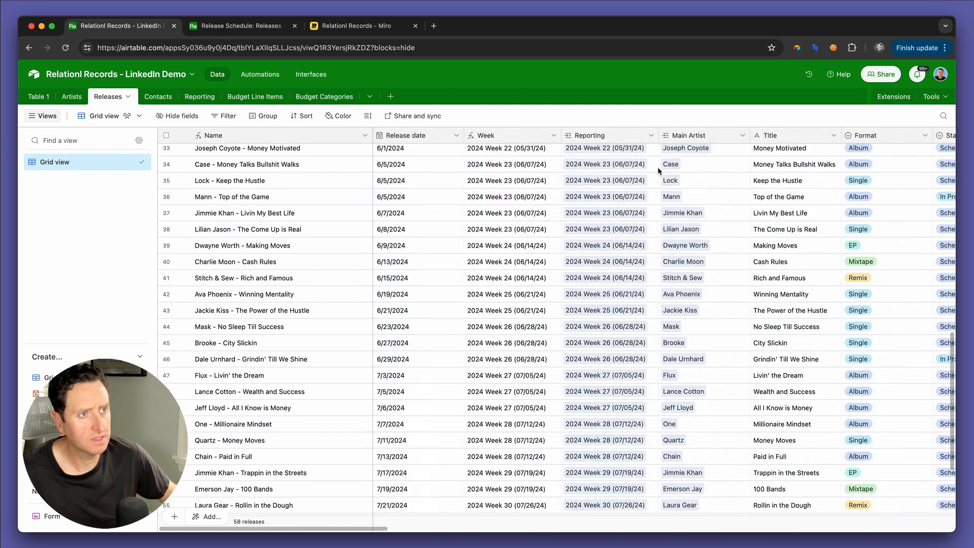
{"action": "scroll", "coordinate": [658, 171], "scroll_direction": "right", "scroll_amount": 15}
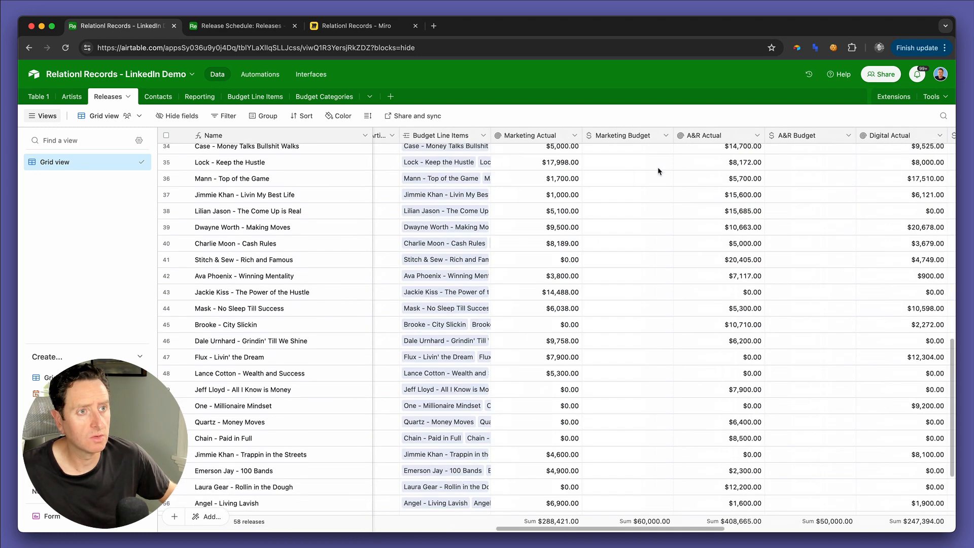
{"action": "left_click", "coordinate": [902, 135]}
{"action": "type", "text": "Genre"}
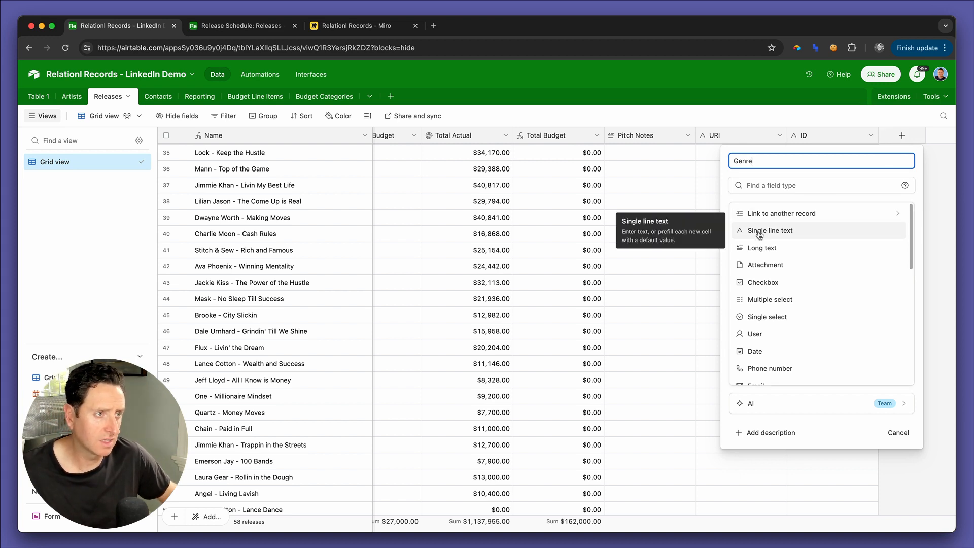
{"action": "left_click", "coordinate": [771, 317]}
Step: Give the Genre field the options Pop, Alternative, Hip-Hop, Dance and Electronic, and create it
{"action": "left_click", "coordinate": [778, 280]}
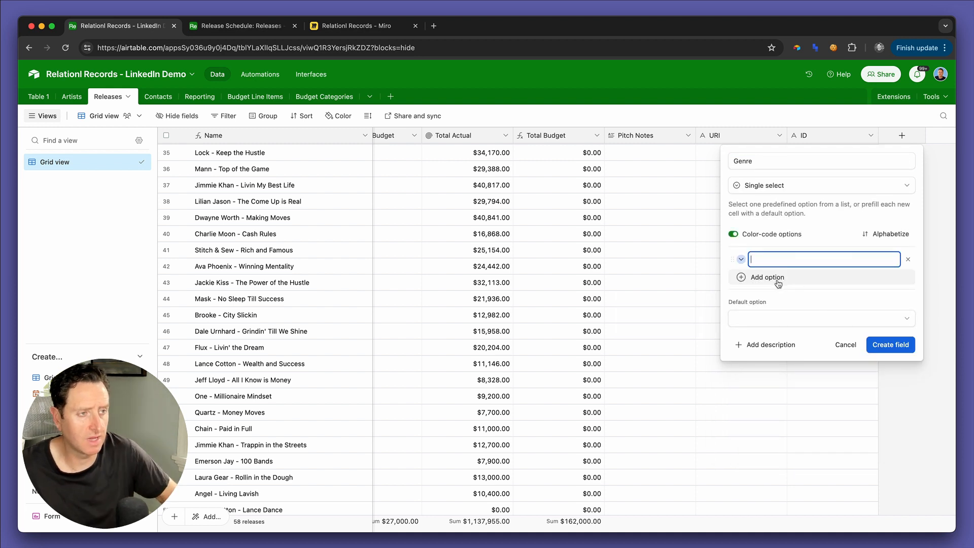
{"action": "type", "text": "Pop"}
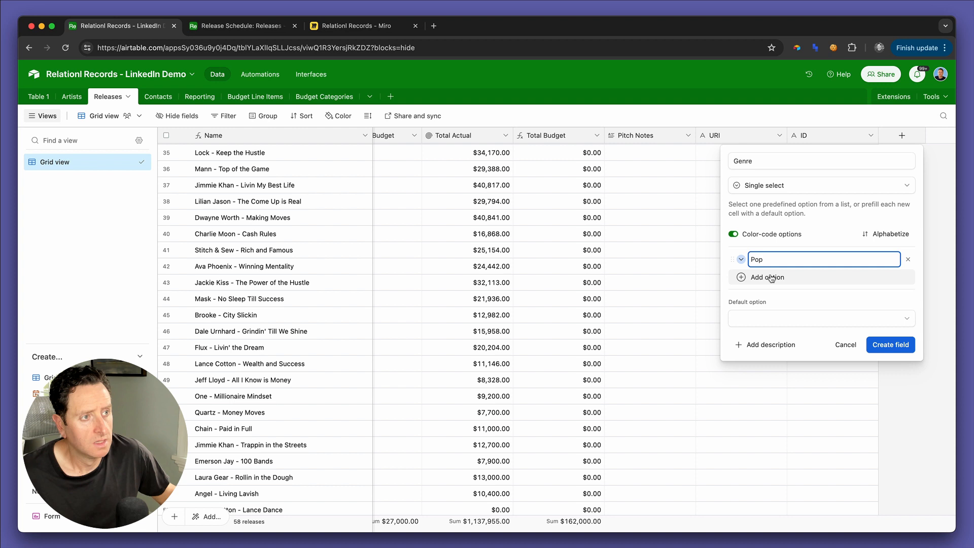
{"action": "left_click", "coordinate": [772, 277]}
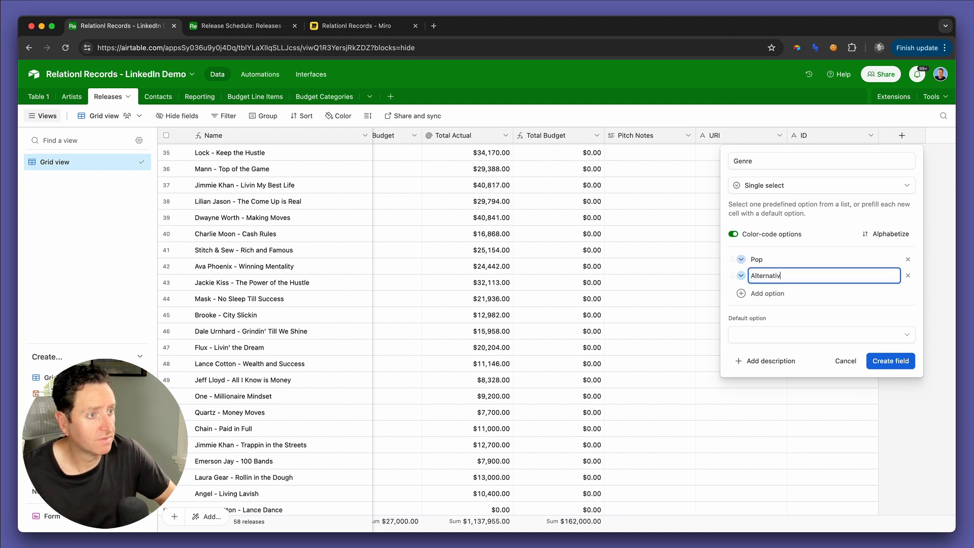
{"action": "type", "text": "Alternative"}
{"action": "left_click", "coordinate": [774, 294]}
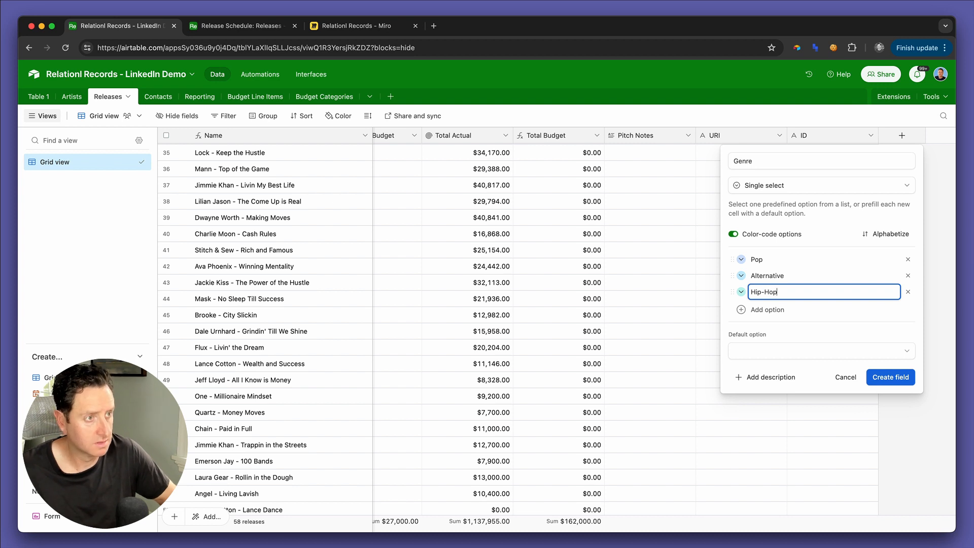
{"action": "left_click", "coordinate": [774, 309]}
{"action": "type", "text": "Dance"}
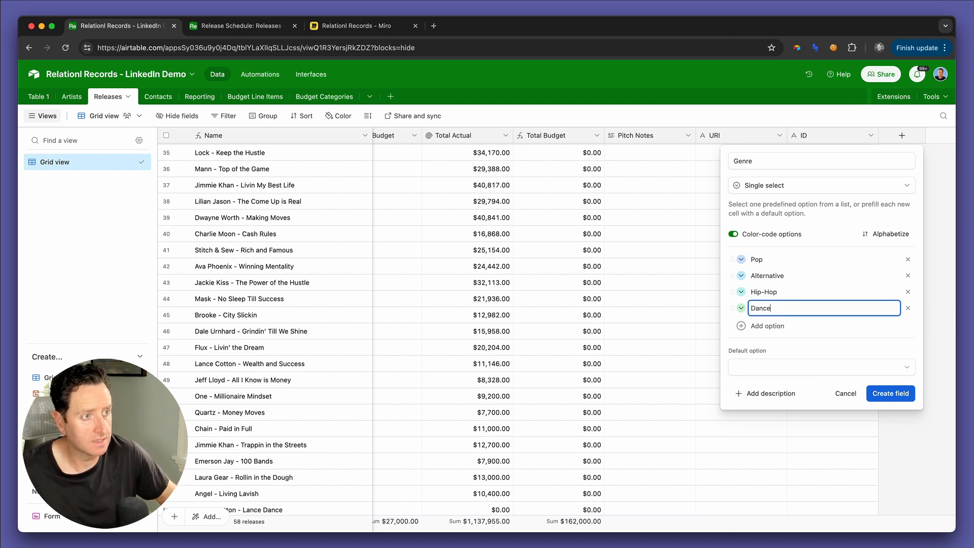
{"action": "key", "text": "Return"}
{"action": "type", "text": "Exlec"}
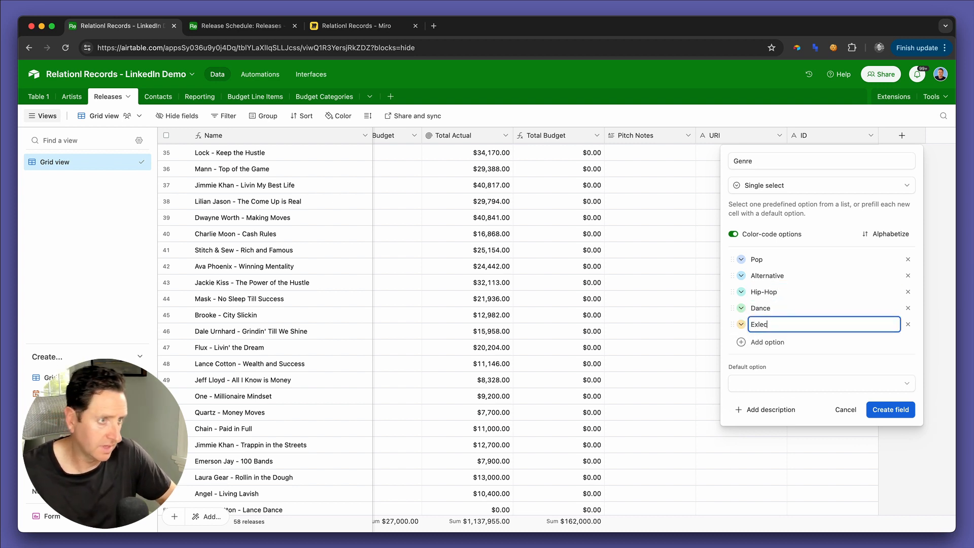
{"action": "key", "text": "BackSpace"}
{"action": "key", "text": "BackSpace"}
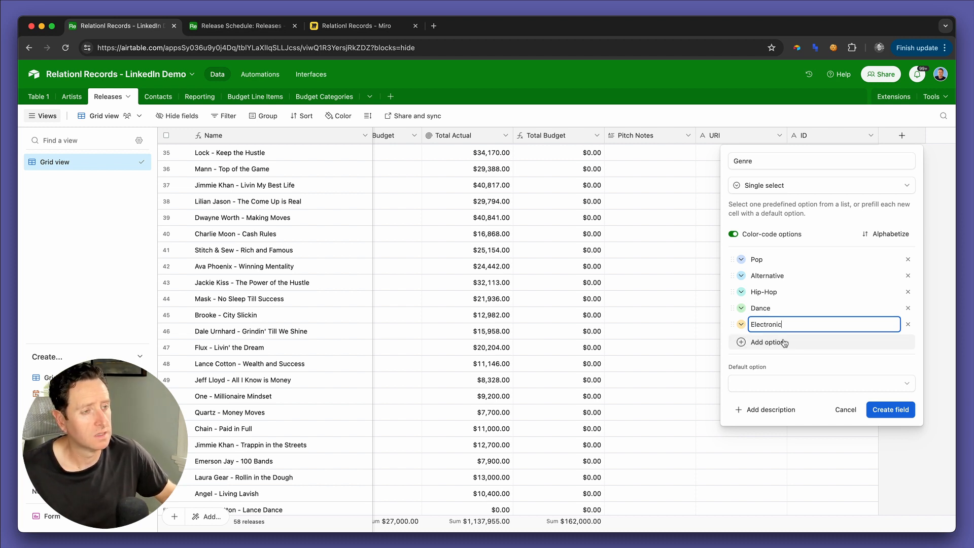
{"action": "left_click", "coordinate": [891, 409]}
{"action": "scroll", "coordinate": [842, 193], "scroll_direction": "right", "scroll_amount": 3}
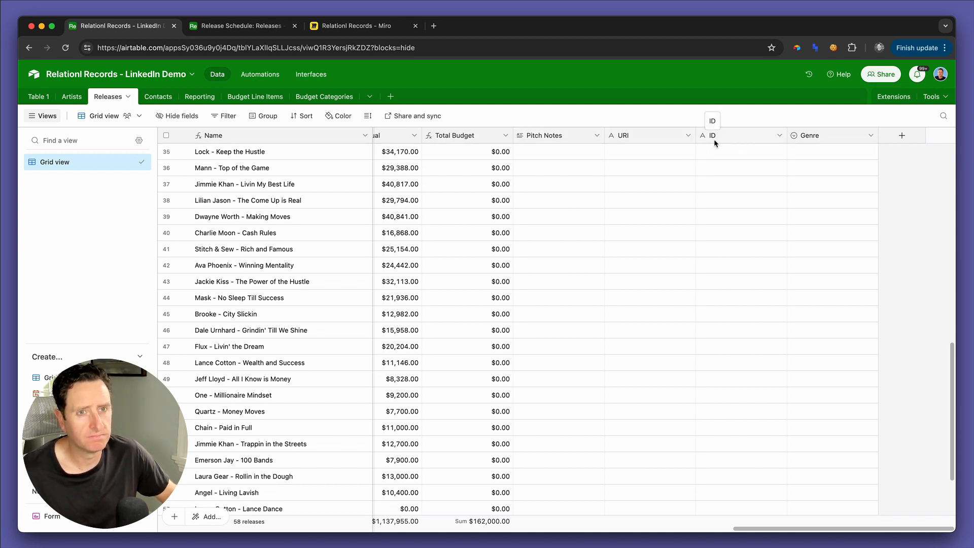
Step: Switch to the Release Schedule interface and open it for editing
{"action": "key", "text": "ctrl+Tab"}
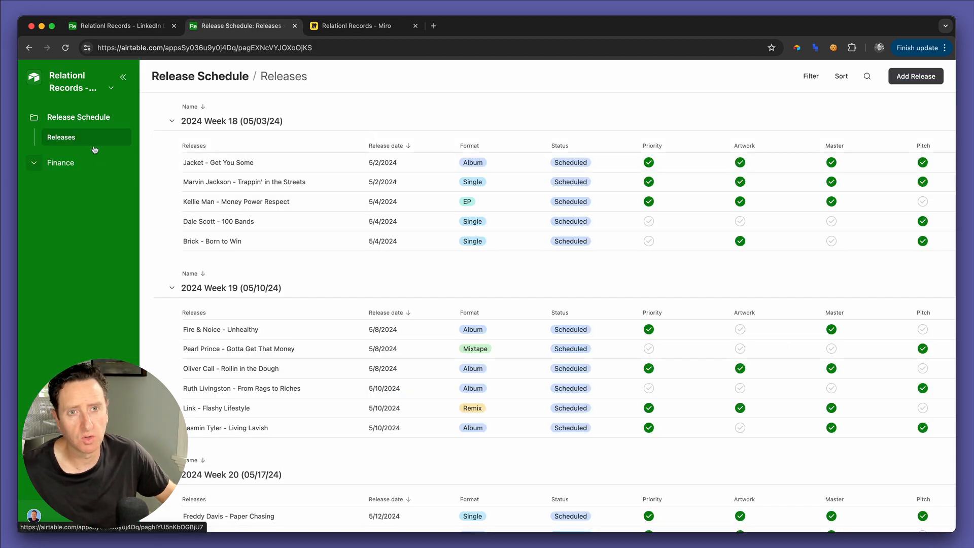
{"action": "left_click", "coordinate": [76, 85]}
{"action": "left_click", "coordinate": [75, 114]}
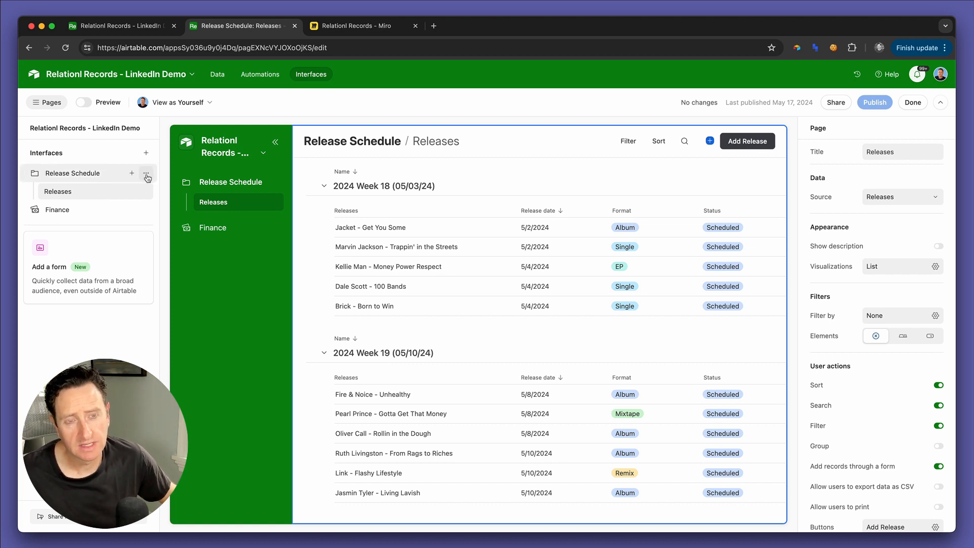
Step: Add a new interface named Streaming with the bar chart icon
{"action": "left_click", "coordinate": [146, 152]}
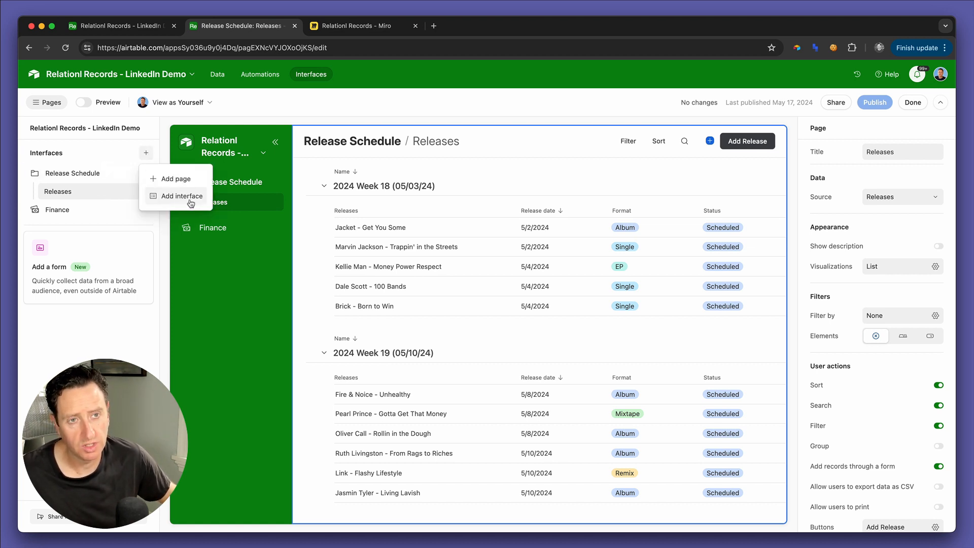
{"action": "left_click", "coordinate": [182, 196]}
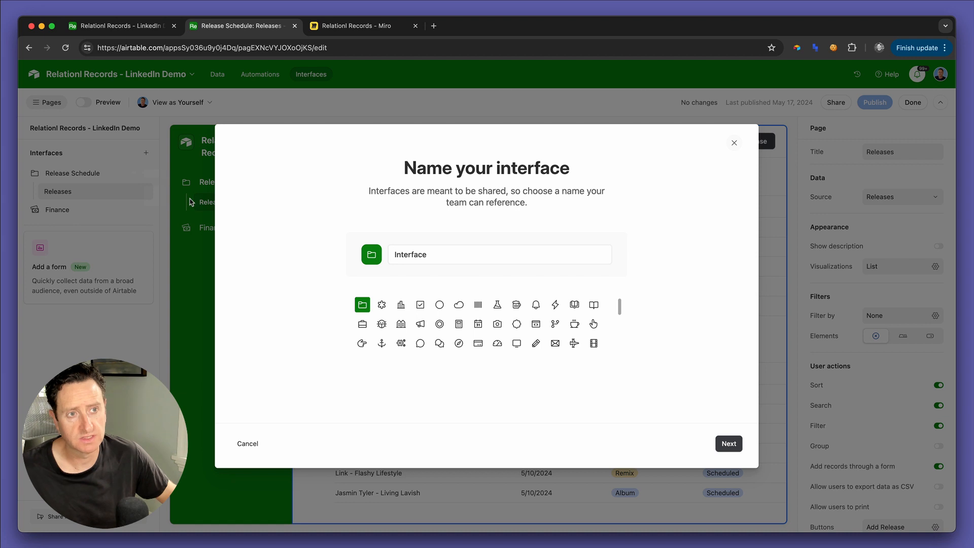
{"action": "double_click", "coordinate": [420, 259]}
{"action": "type", "text": "Strema"}
{"action": "key", "text": "BackSpace"}
{"action": "key", "text": "BackSpace"}
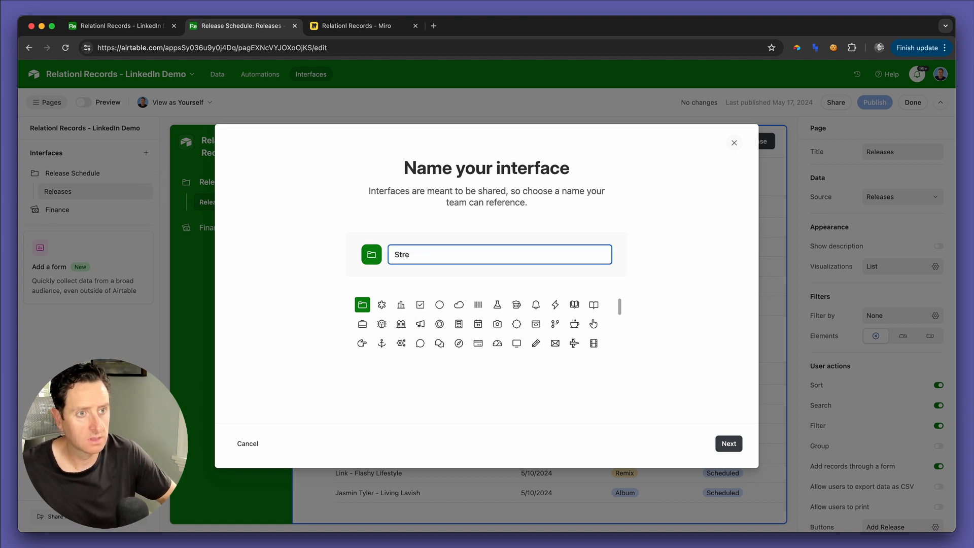
{"action": "type", "text": "aming"}
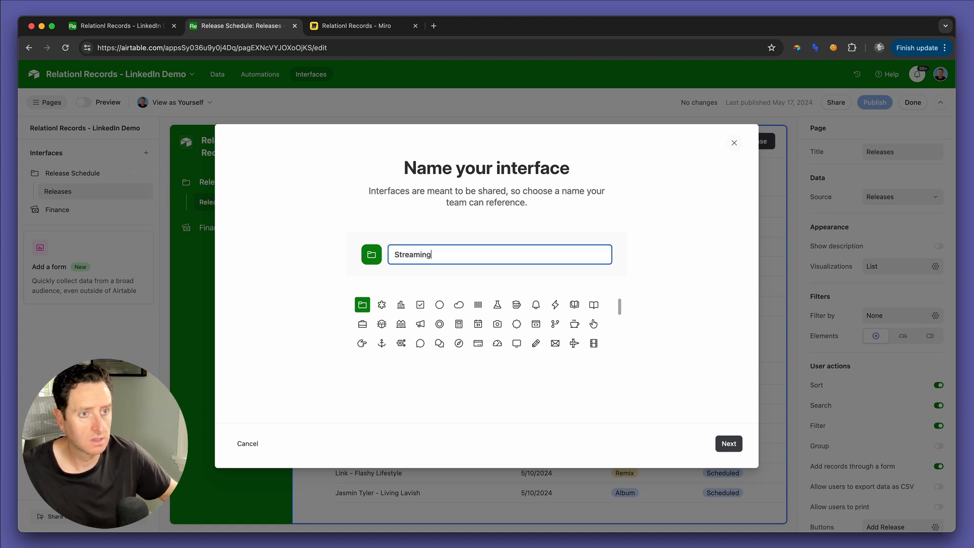
{"action": "left_click", "coordinate": [401, 307]}
{"action": "left_click", "coordinate": [729, 444]}
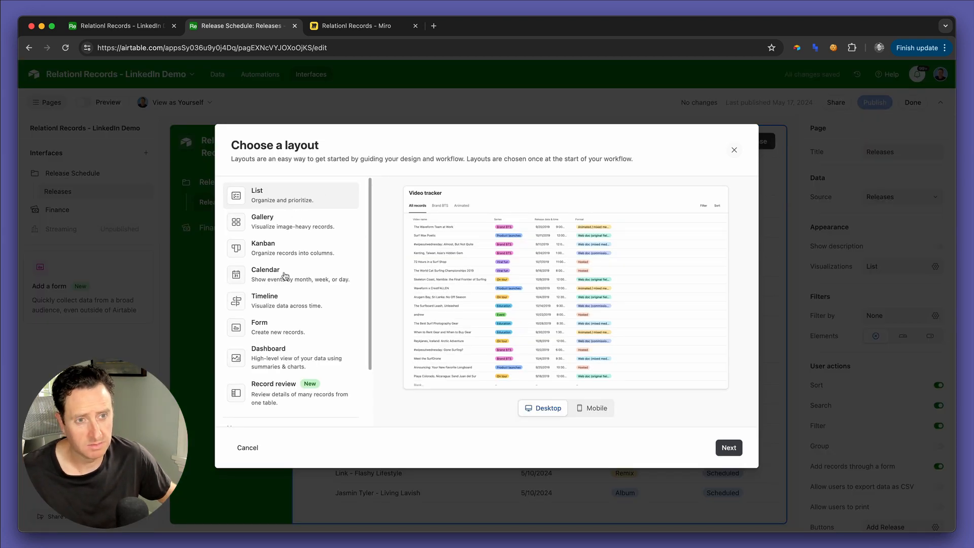
Step: Choose the Record review layout for the Streaming interface and connect it to the Releases table
{"action": "left_click", "coordinate": [274, 392]}
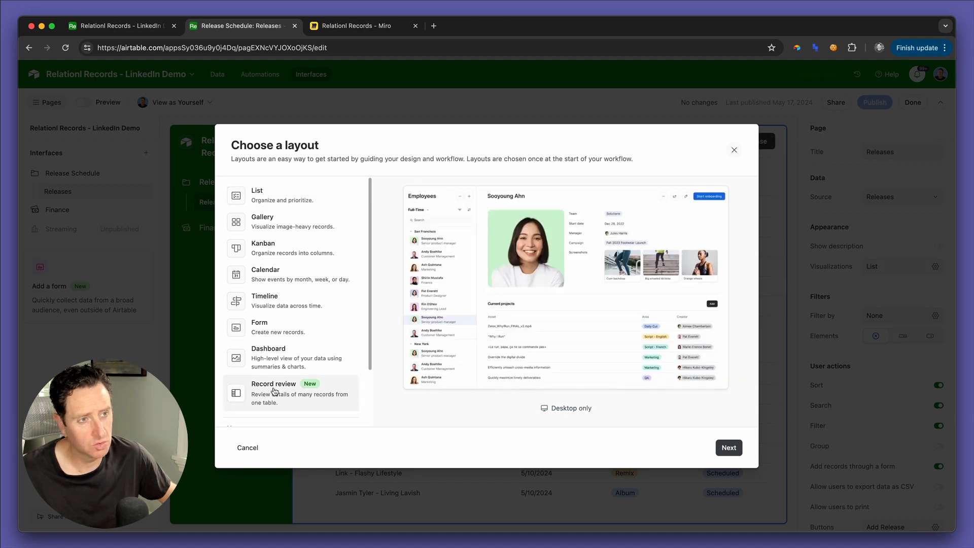
{"action": "left_click", "coordinate": [729, 448]}
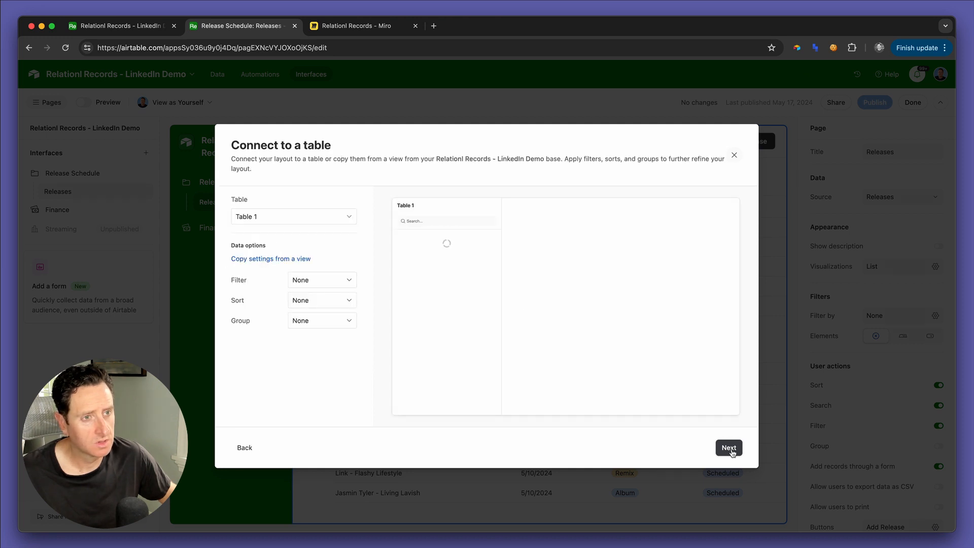
{"action": "left_click", "coordinate": [283, 217]}
{"action": "scroll", "coordinate": [292, 303], "scroll_direction": "down", "scroll_amount": 1}
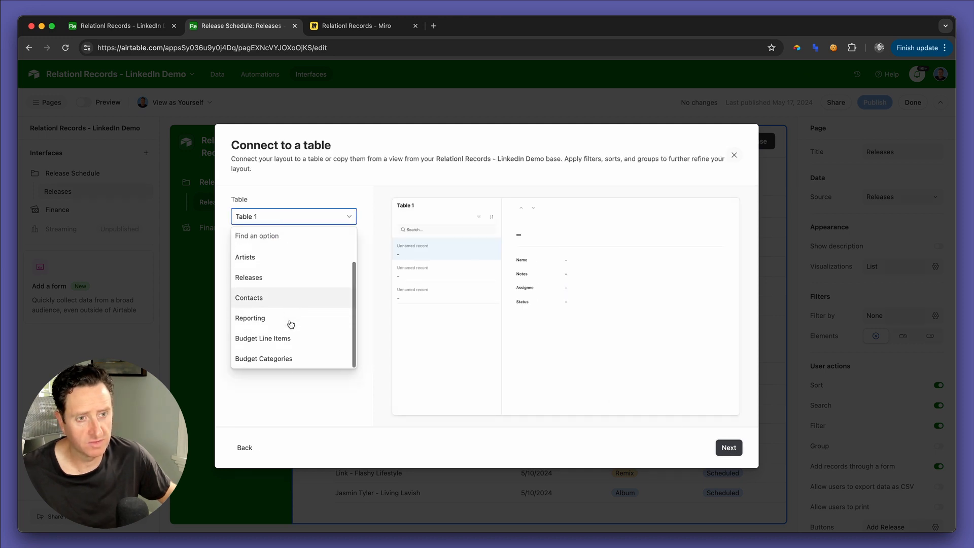
{"action": "left_click", "coordinate": [280, 279]}
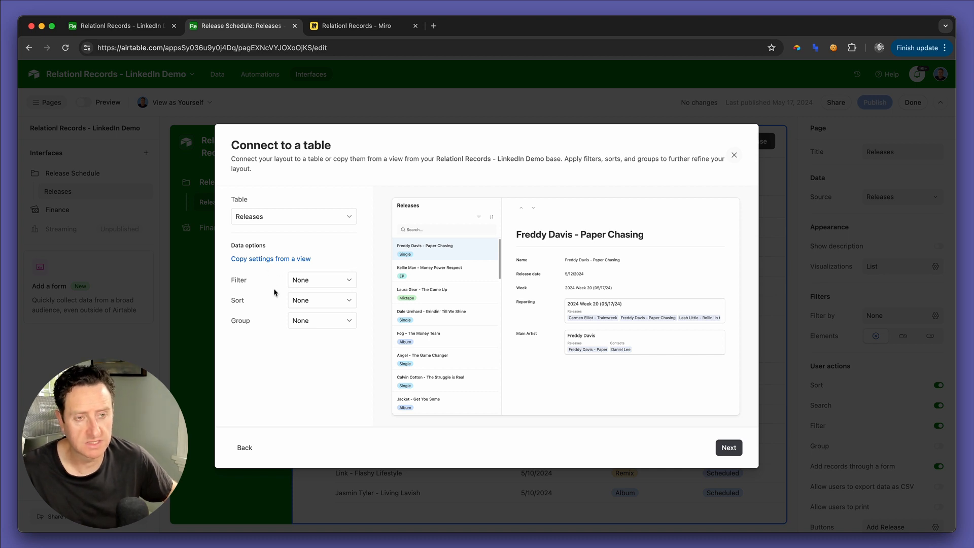
Step: Sort the record list by Release date from earliest to latest
{"action": "left_click", "coordinate": [340, 296]}
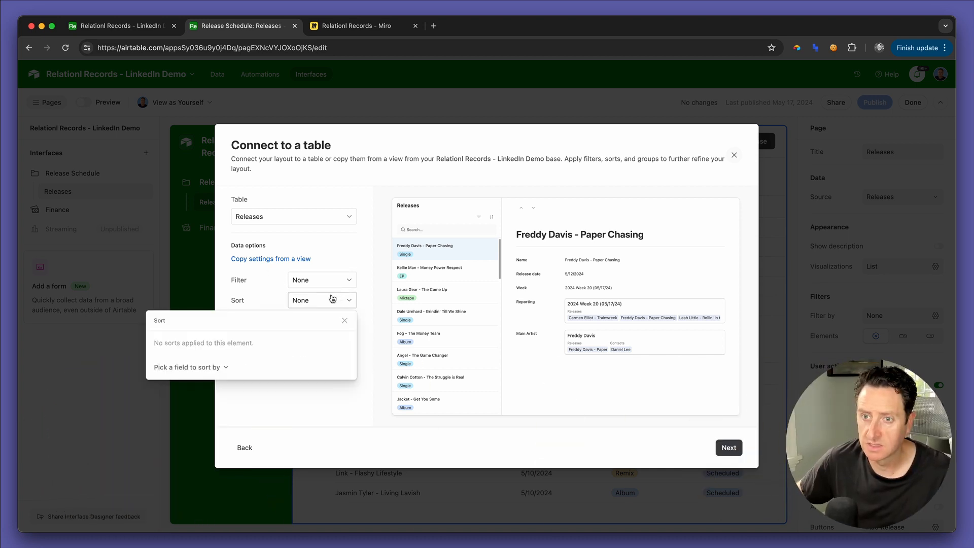
{"action": "left_click", "coordinate": [183, 366]}
{"action": "type", "text": "date"}
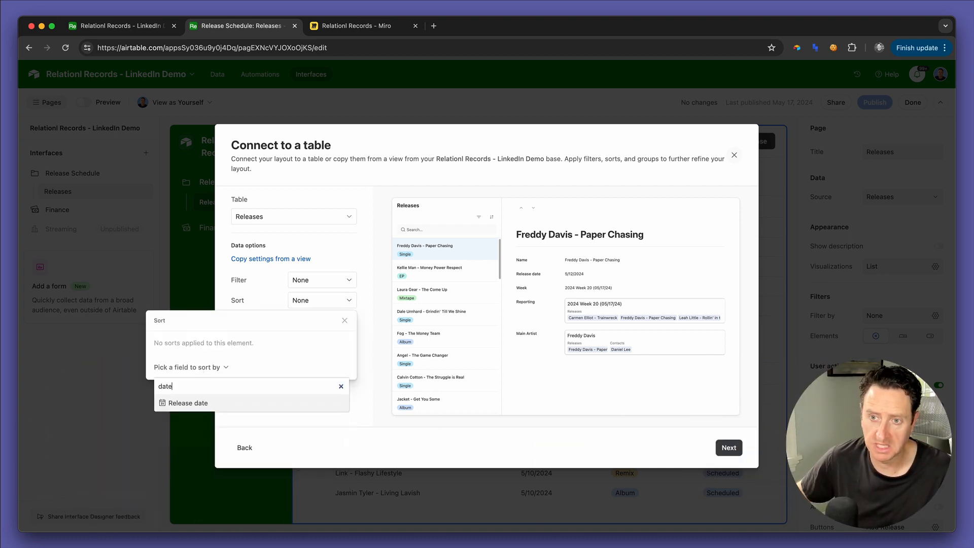
{"action": "left_click", "coordinate": [199, 403]}
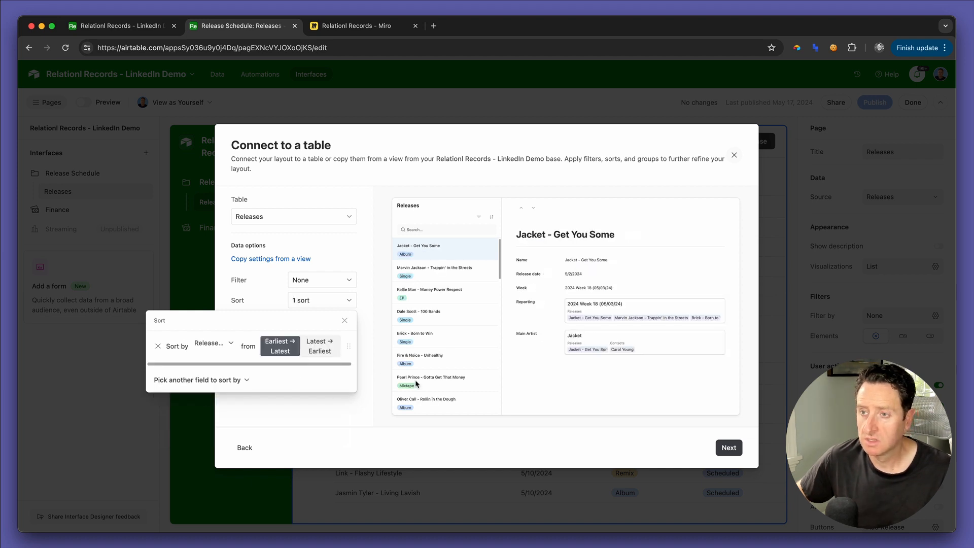
{"action": "left_click", "coordinate": [263, 301]}
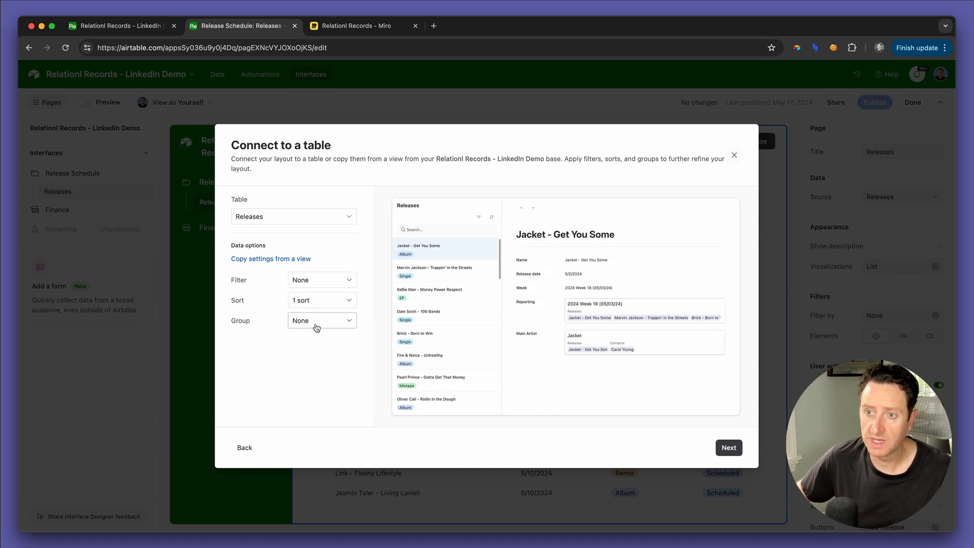
Step: Group the record list by the Week field, A → Z, and continue to picking elements
{"action": "left_click", "coordinate": [314, 325]}
{"action": "left_click", "coordinate": [179, 387]}
{"action": "type", "text": "wee"}
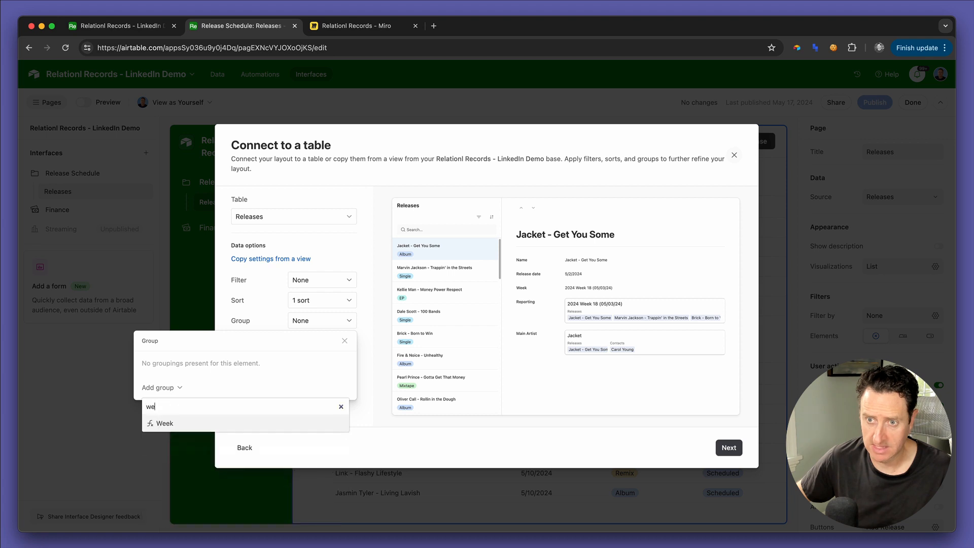
{"action": "left_click", "coordinate": [167, 423]}
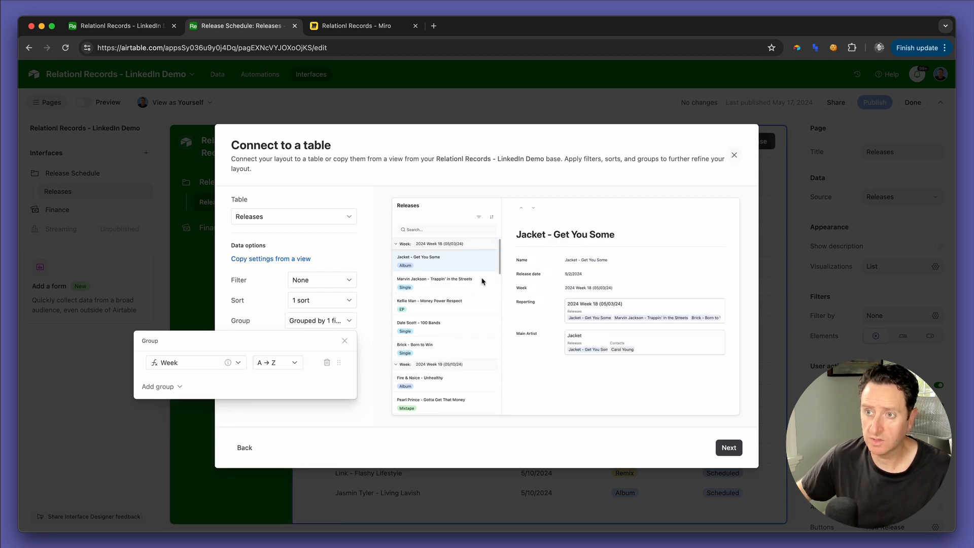
{"action": "left_click", "coordinate": [731, 449]}
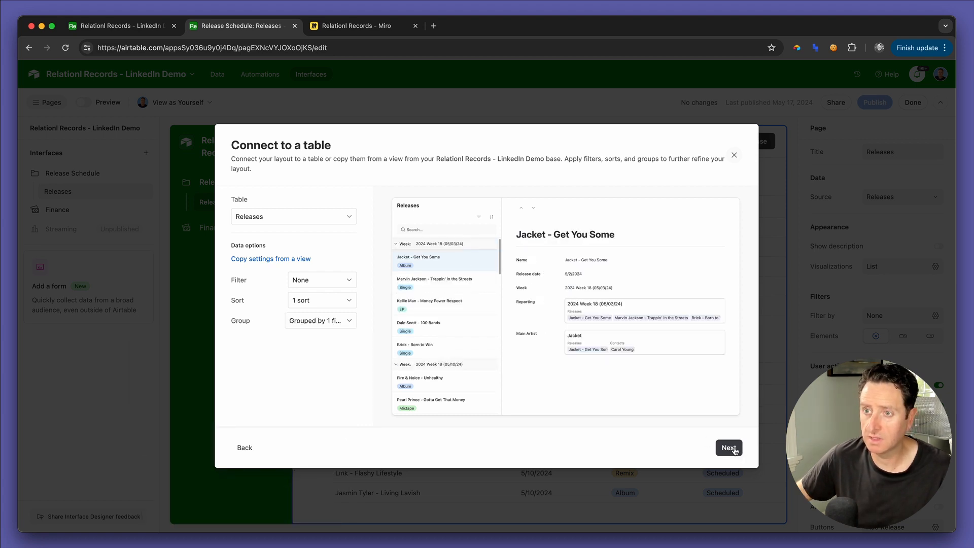
{"action": "left_click", "coordinate": [730, 448]}
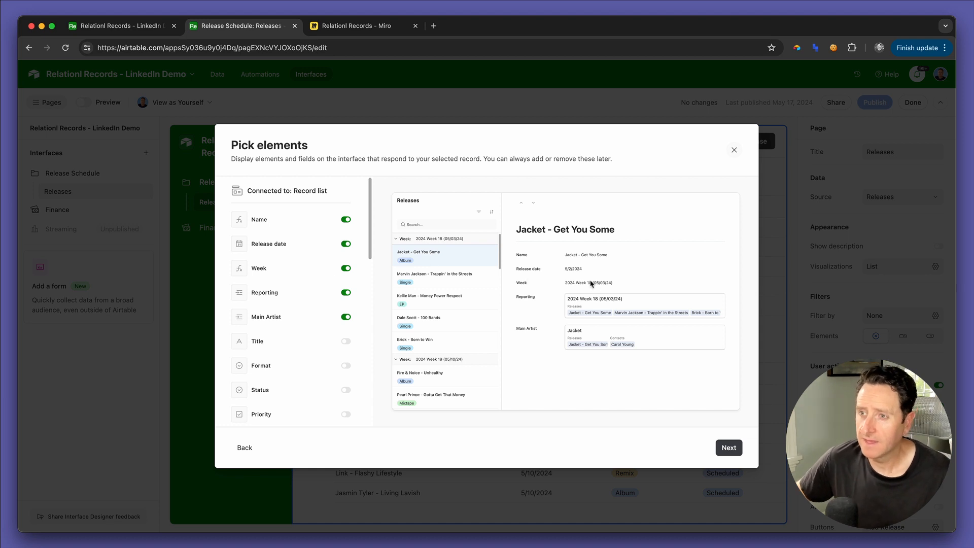
Step: Remove Release date, Week, Reporting and Main Artist from the record's displayed elements
{"action": "left_click", "coordinate": [345, 244]}
{"action": "left_click", "coordinate": [345, 268]}
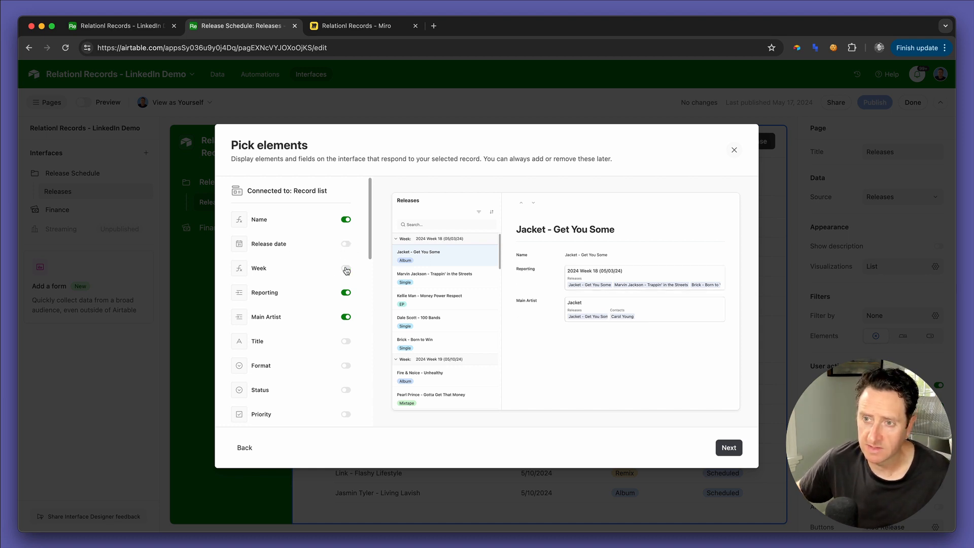
{"action": "left_click", "coordinate": [346, 292]}
{"action": "left_click", "coordinate": [344, 318]}
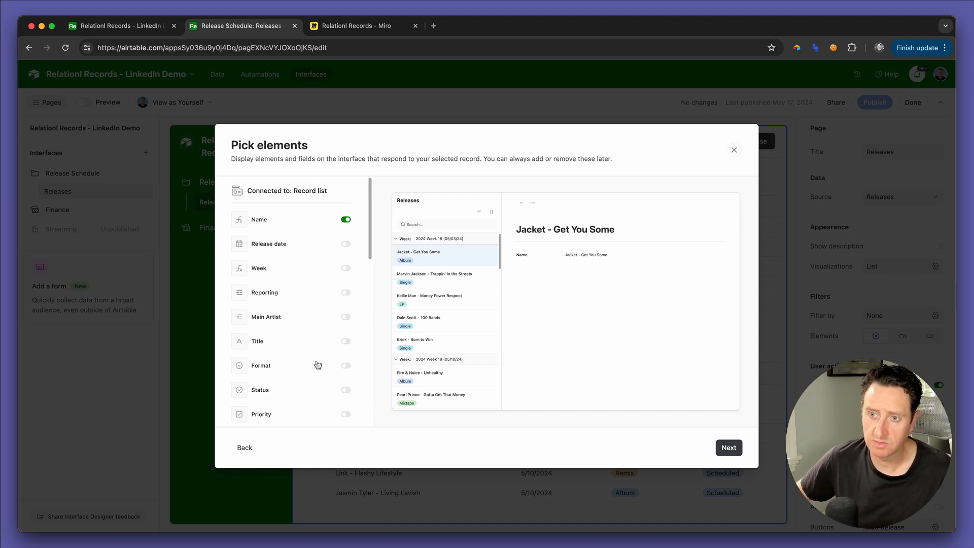
Step: Add the Pitch Notes, URI, ID and Genre fields to the record's displayed elements
{"action": "scroll", "coordinate": [317, 364], "scroll_direction": "down", "scroll_amount": 10}
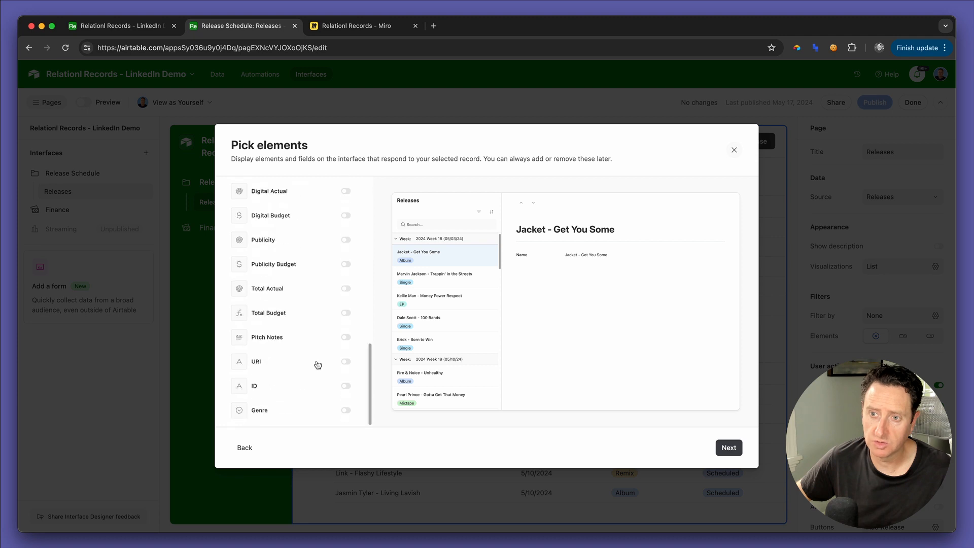
{"action": "left_click", "coordinate": [345, 338]}
{"action": "left_click", "coordinate": [345, 361]}
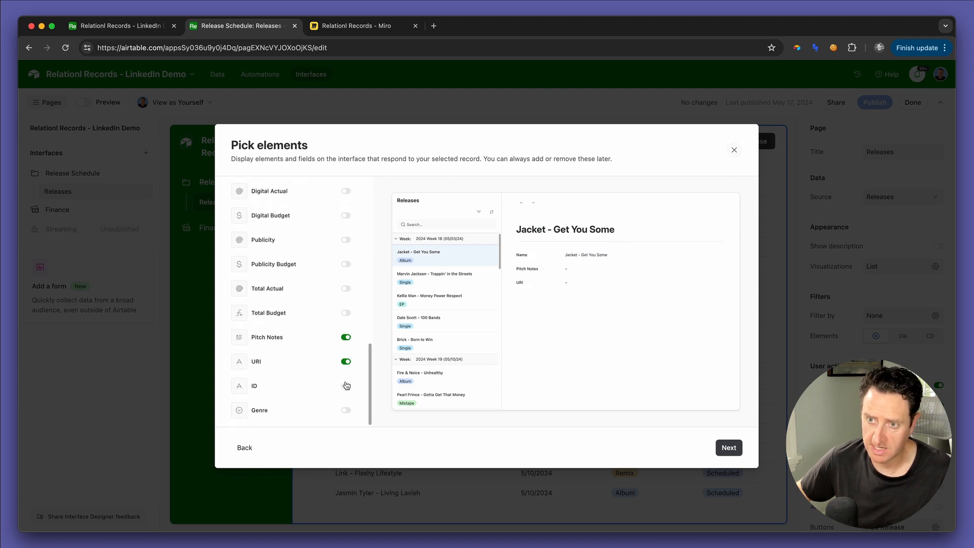
{"action": "left_click", "coordinate": [346, 412]}
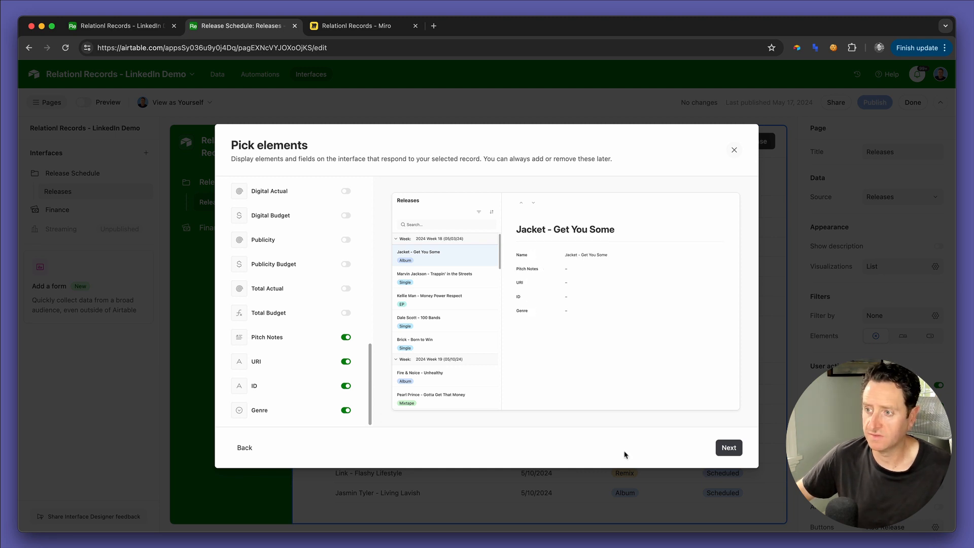
Step: Name the new page DSP Pitches and finish creating it
{"action": "left_click", "coordinate": [729, 447]}
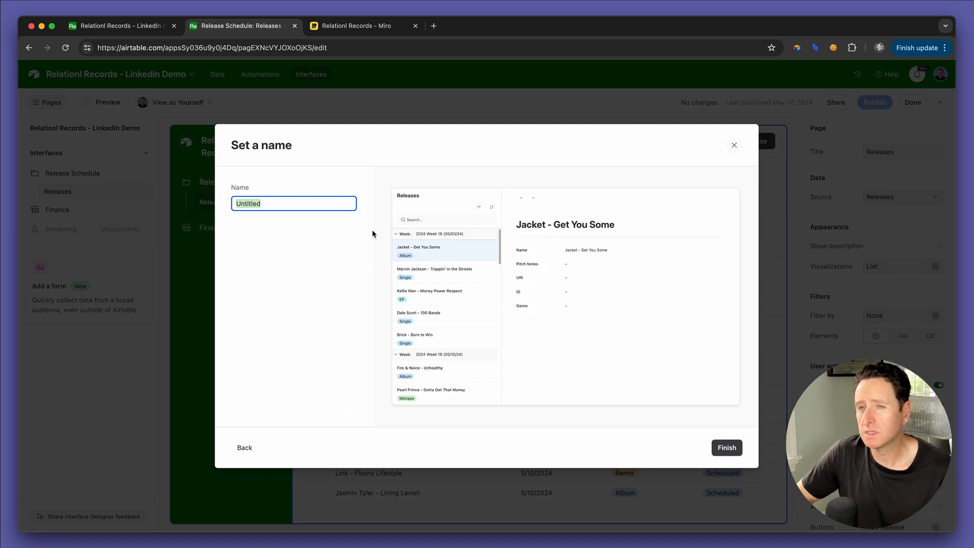
{"action": "type", "text": "DSP Pitches"}
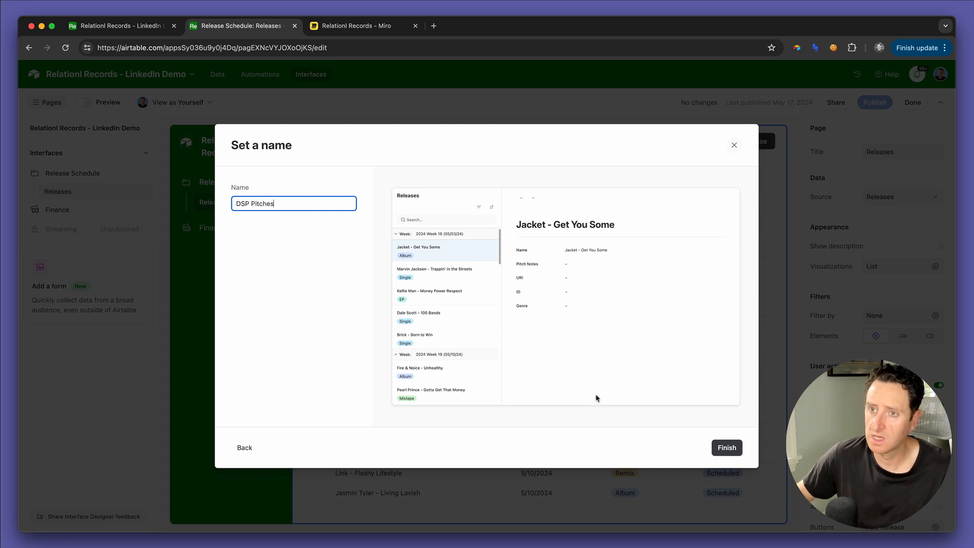
{"action": "left_click", "coordinate": [730, 449]}
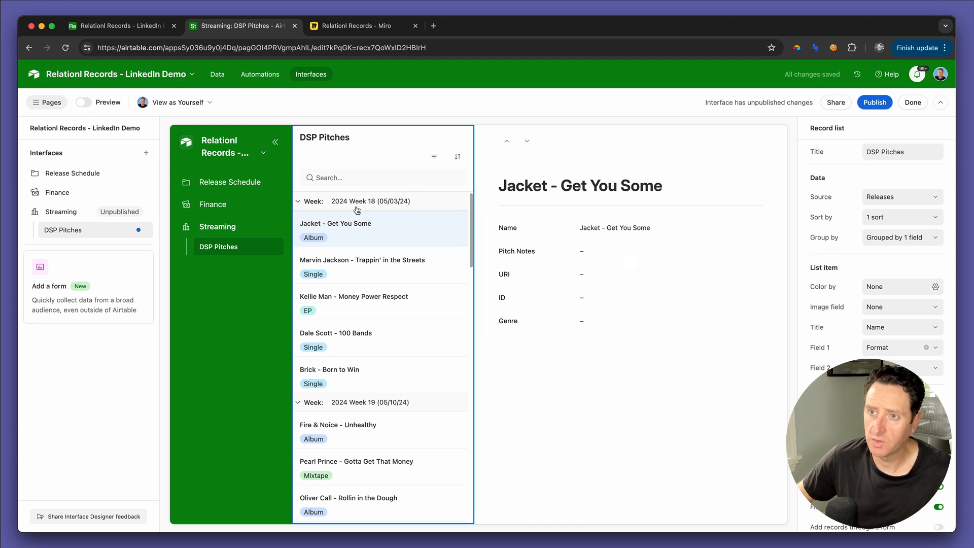
Step: Start a new formula field named "Is in future?" in the Releases table
{"action": "left_click", "coordinate": [146, 27]}
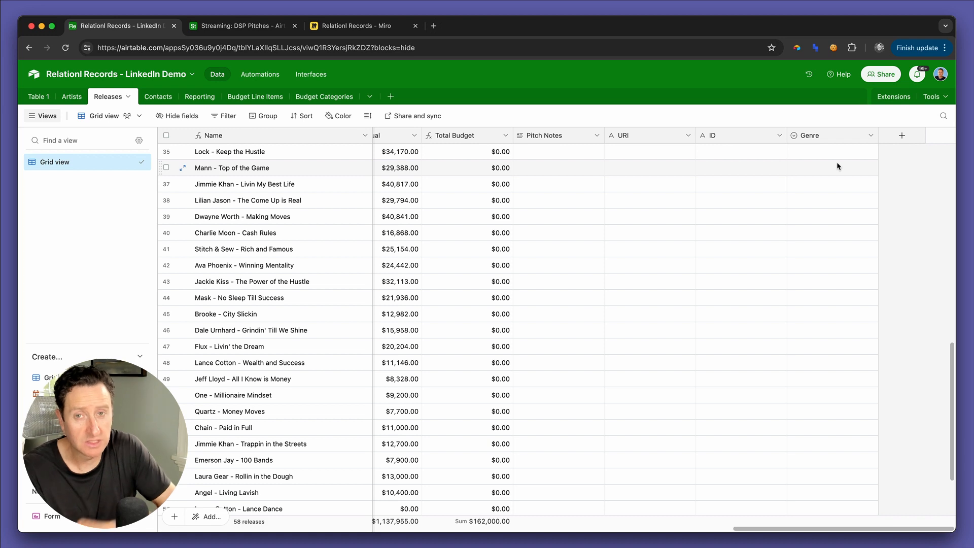
{"action": "left_click", "coordinate": [902, 136]}
{"action": "type", "text": "I"}
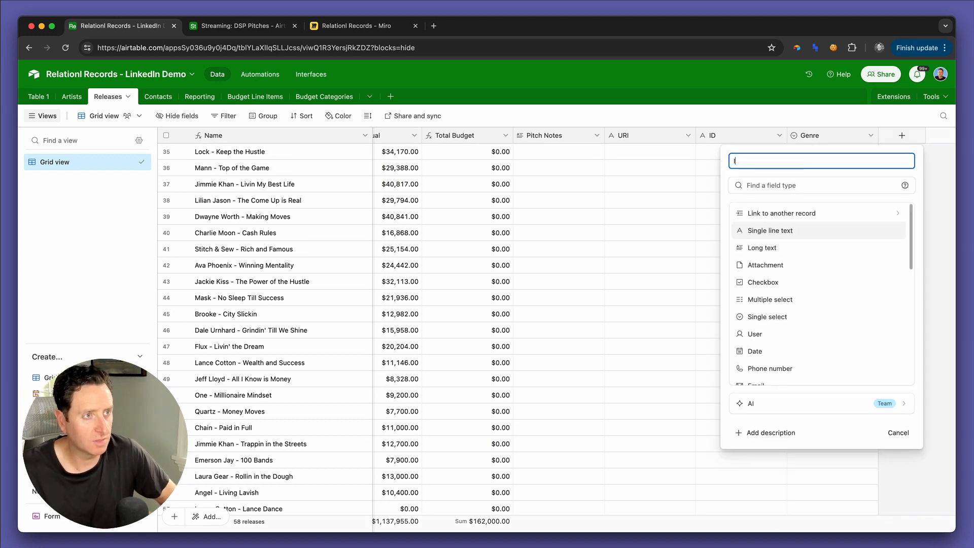
{"action": "type", "text": "s in fut"}
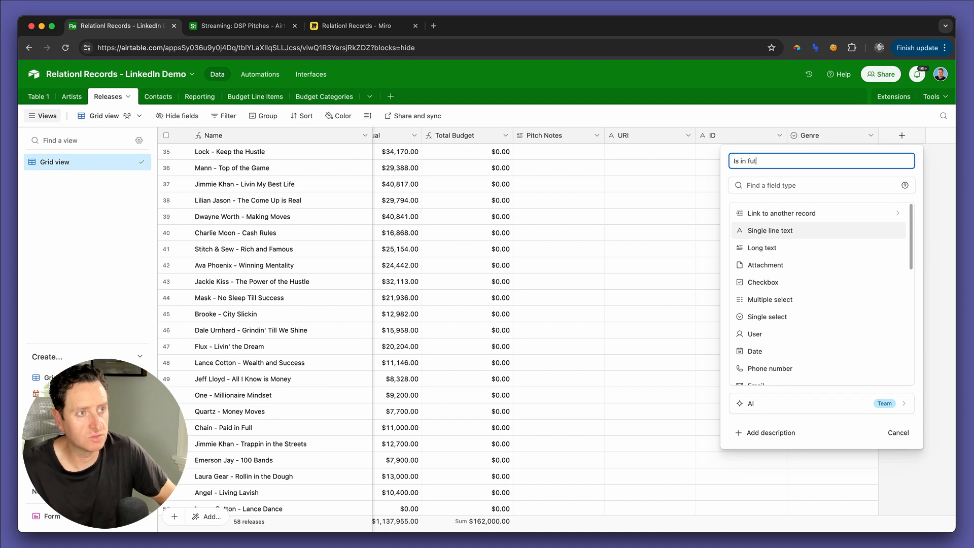
{"action": "scroll", "coordinate": [900, 175], "scroll_direction": "down", "scroll_amount": 3}
{"action": "scroll", "coordinate": [862, 283], "scroll_direction": "down", "scroll_amount": 5}
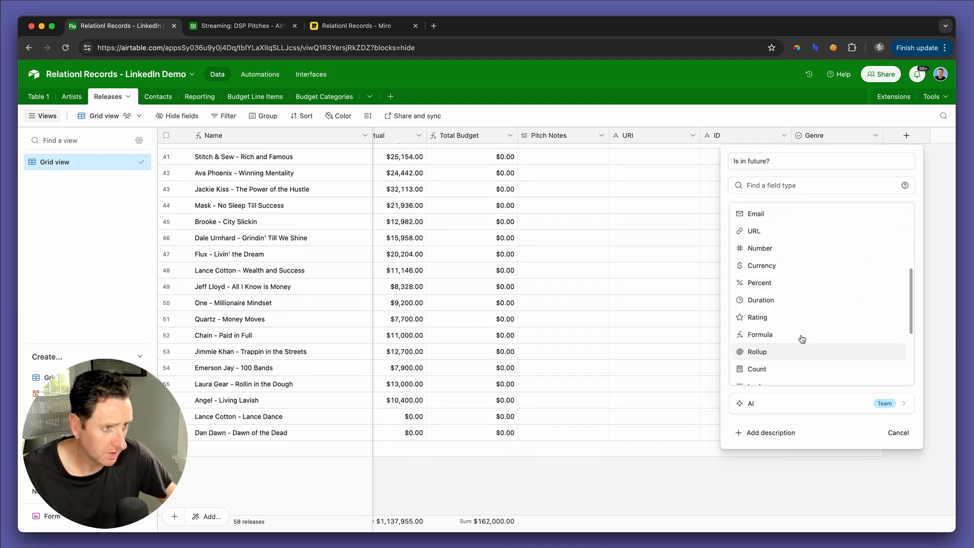
{"action": "left_click", "coordinate": [801, 337]}
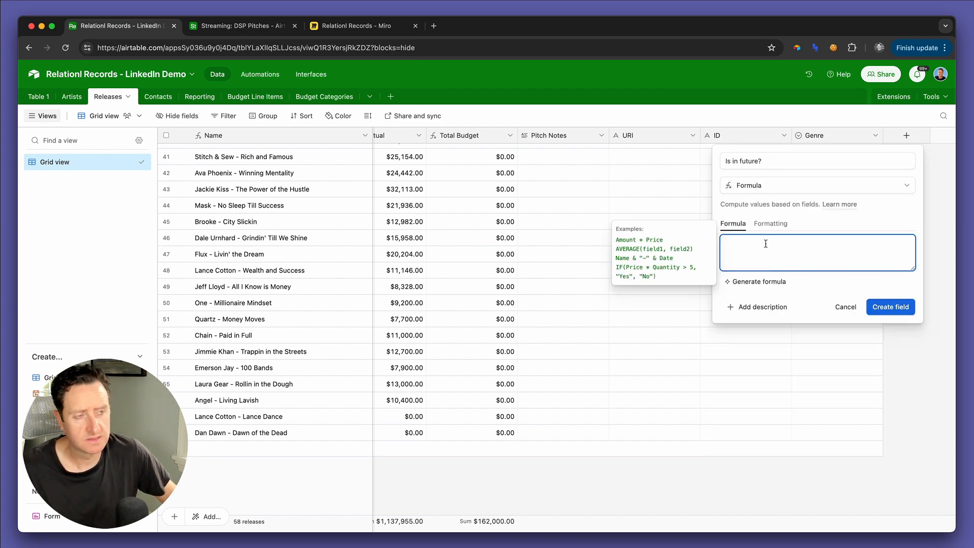
Step: Paste the IF formula that returns YES when the Release date's year and week are at or after today's, otherwise NO, and create the field
{"action": "type", "text": "IF(   CONCATENATE(DATETIME_FORMAT({Release date},'YY'),IF(ROUNDUP((DATETIME_FORMAT({Release date},'DDDD')+1)/7,0)>9,ROUNDUP((DATETIME_FORMAT({Release date},'DDDD')+1)/7,0),CONCATENATE(\"0\",ROUNDUP((DATETIME_FORMAT({Release date},'DDDD')+1)/7,0))))>=   CONCATENATE(DATETIME_FORMAT(TODAY(),'YY'),IF(ROUNDUP((DATETIME_FORMAT(TODAY(),'DDDD')+1)/7,0)>9,ROUNDUP((DATETIME_FORMAT(TODAY(),'DDDD')+1)/7,0),CONCATENATE(\"0\",ROUNDUP((DATETIME_FORMAT(TODAY(),'DDDD')+1)/7,0))))   ,\"YES\",\"NO\" )"}
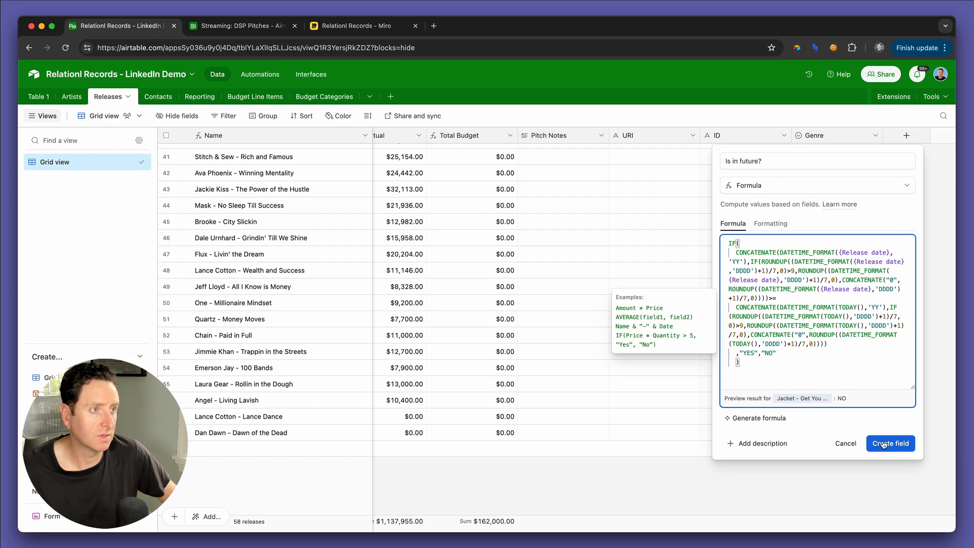
{"action": "left_click", "coordinate": [884, 444]}
{"action": "scroll", "coordinate": [881, 207], "scroll_direction": "up", "scroll_amount": 10}
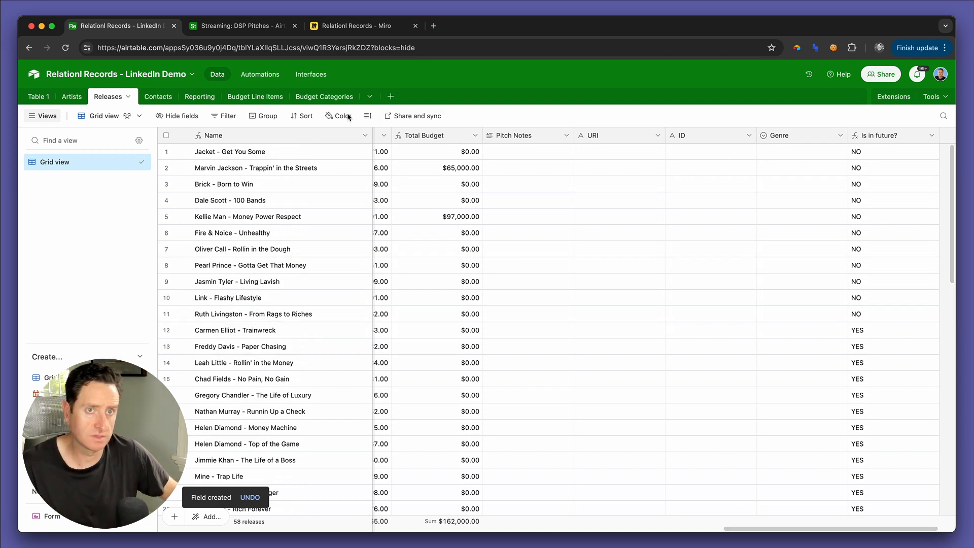
Step: Return to the DSP Pitches page in the Streaming interface and set the record list's filter elements to Tabs
{"action": "left_click", "coordinate": [239, 25]}
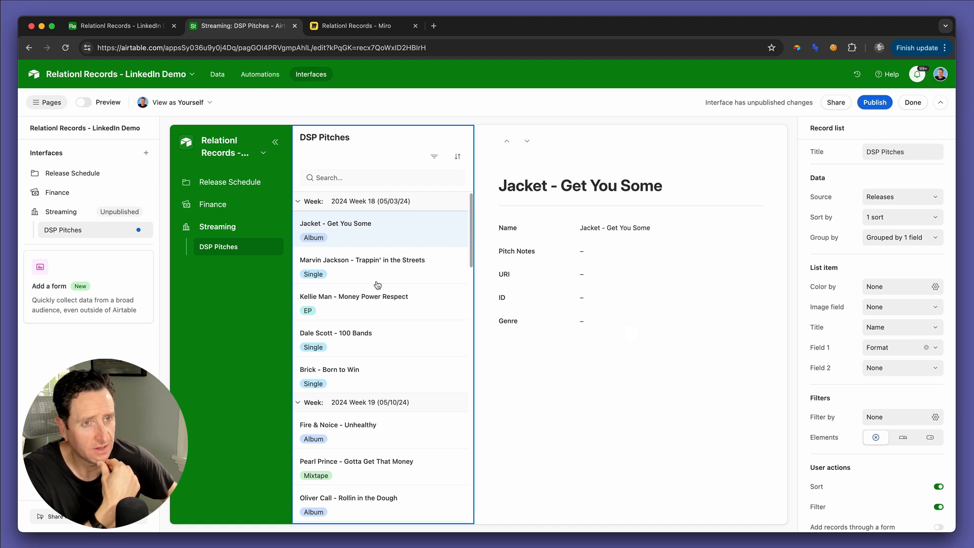
{"action": "scroll", "coordinate": [378, 285], "scroll_direction": "down", "scroll_amount": 1}
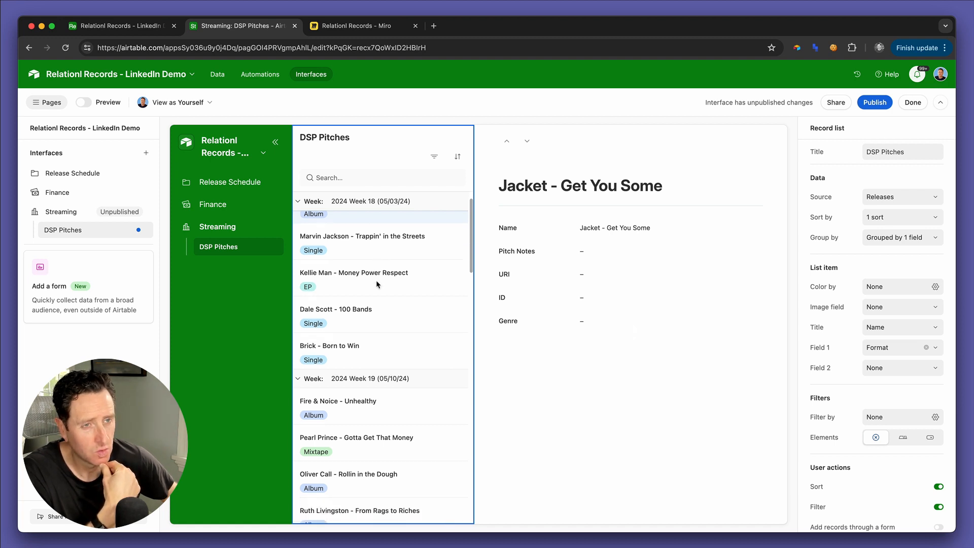
{"action": "scroll", "coordinate": [378, 285], "scroll_direction": "up", "scroll_amount": 1}
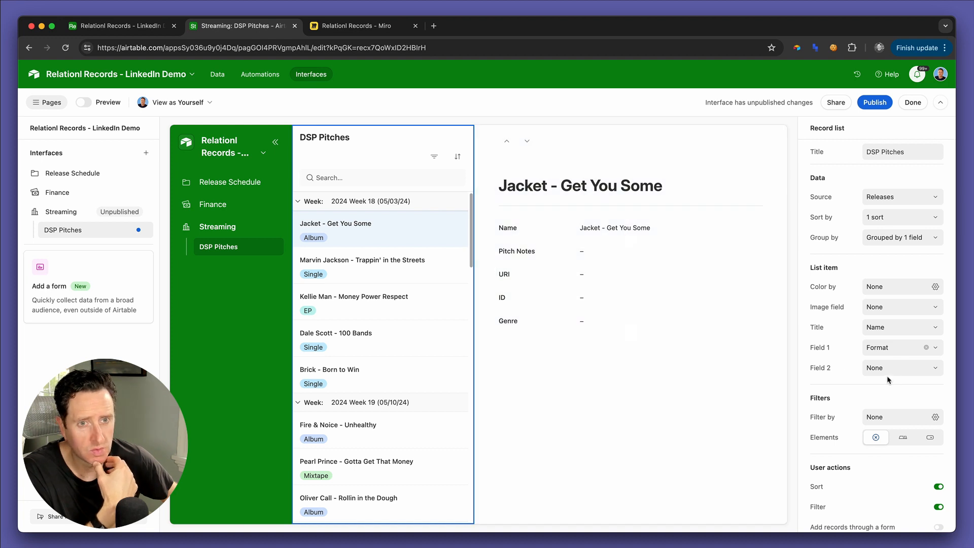
{"action": "left_click", "coordinate": [881, 418]}
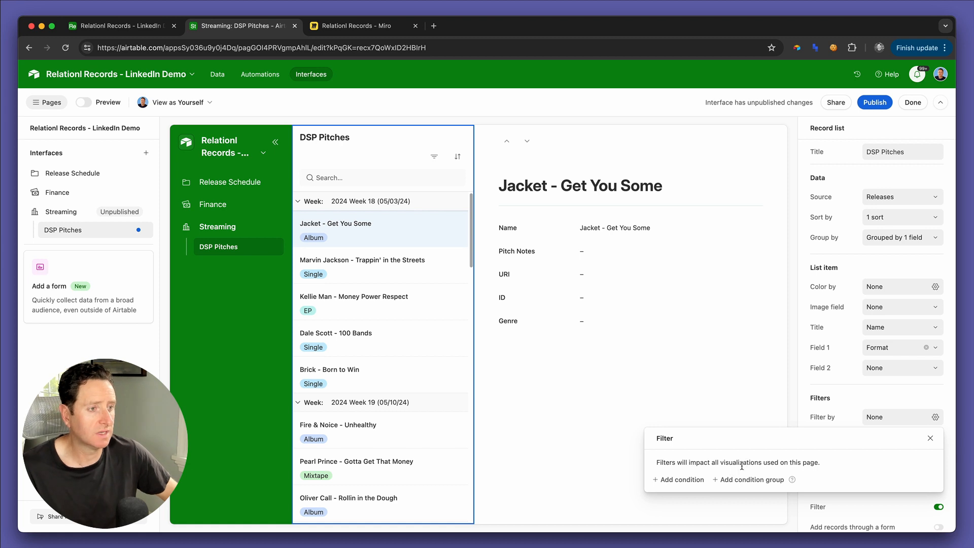
{"action": "left_click", "coordinate": [850, 394]}
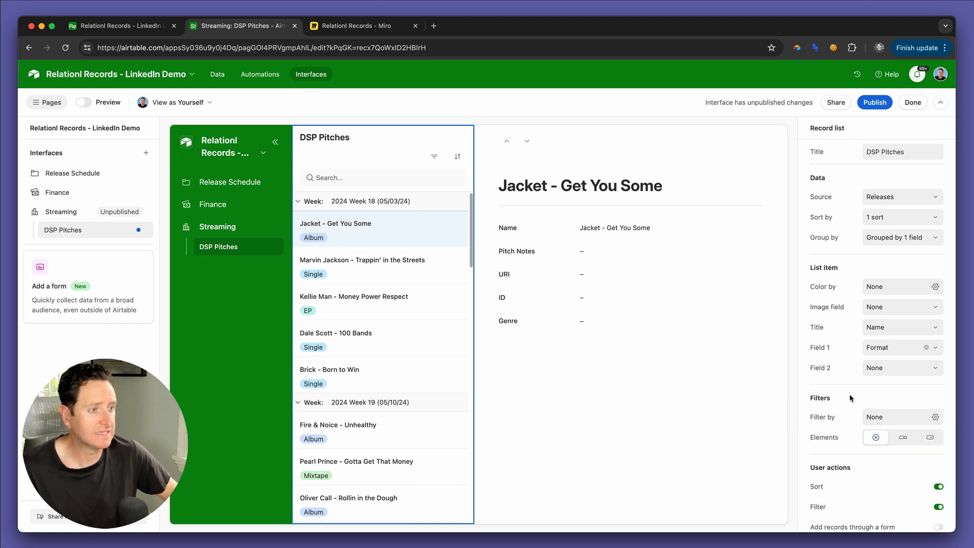
{"action": "left_click", "coordinate": [903, 440]}
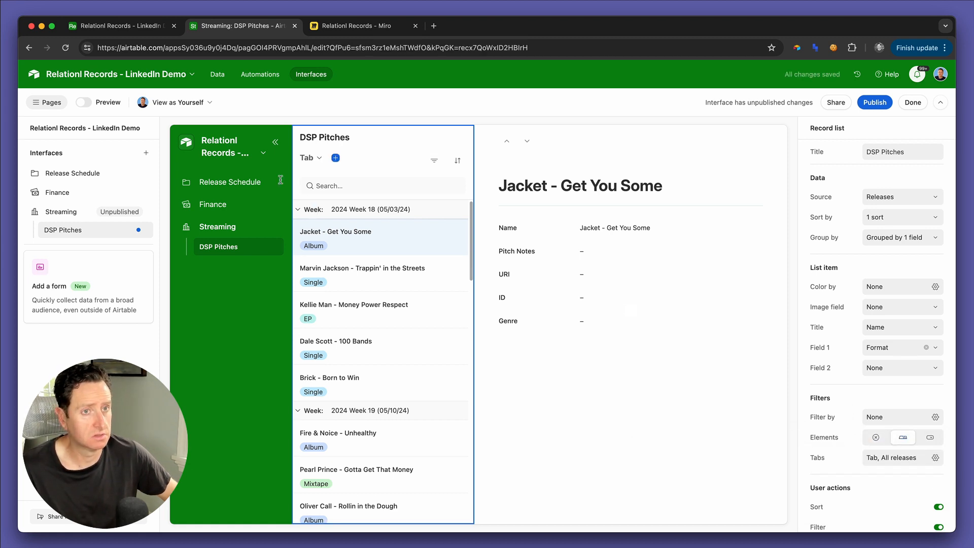
Step: Rename the record list's default tab as Future
{"action": "left_click", "coordinate": [310, 159]}
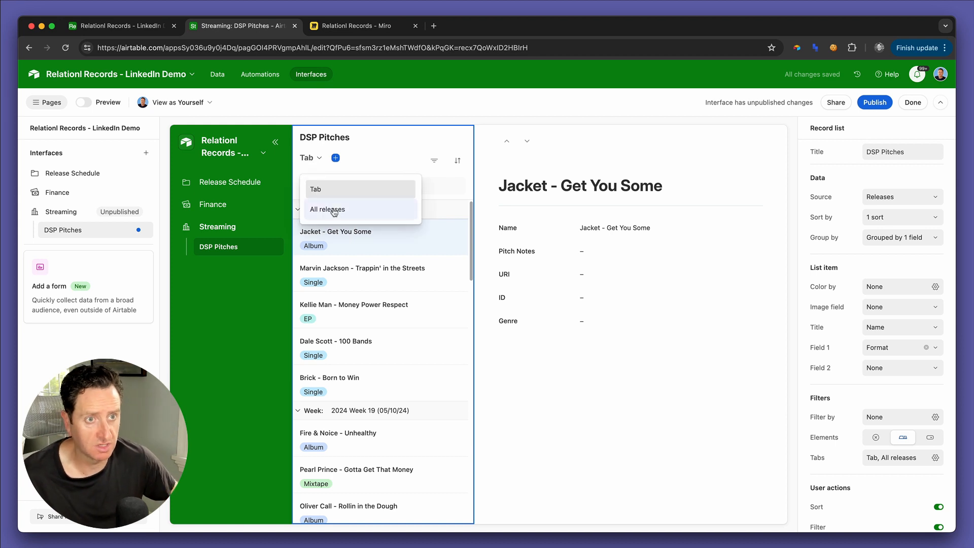
{"action": "left_click", "coordinate": [367, 186]}
{"action": "left_click", "coordinate": [881, 155]}
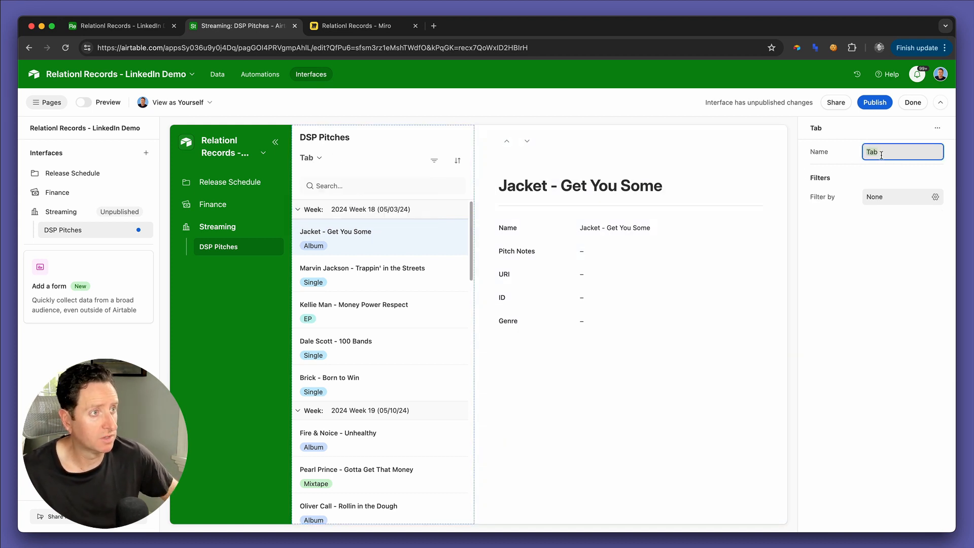
{"action": "type", "text": "Future"}
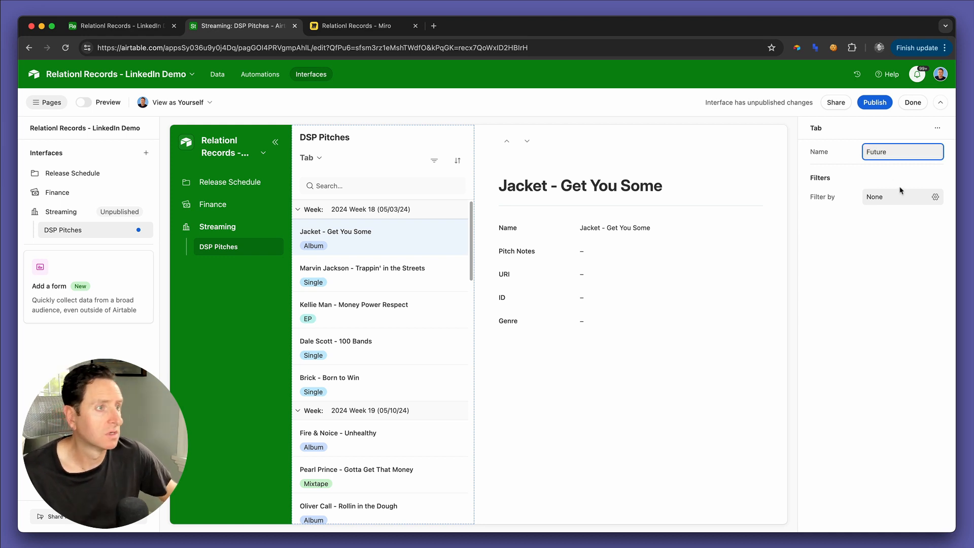
Step: Filter the Future tab to records where "Is in future?" contains YES
{"action": "left_click", "coordinate": [898, 196]}
{"action": "left_click", "coordinate": [723, 254]}
{"action": "type", "text": "is"}
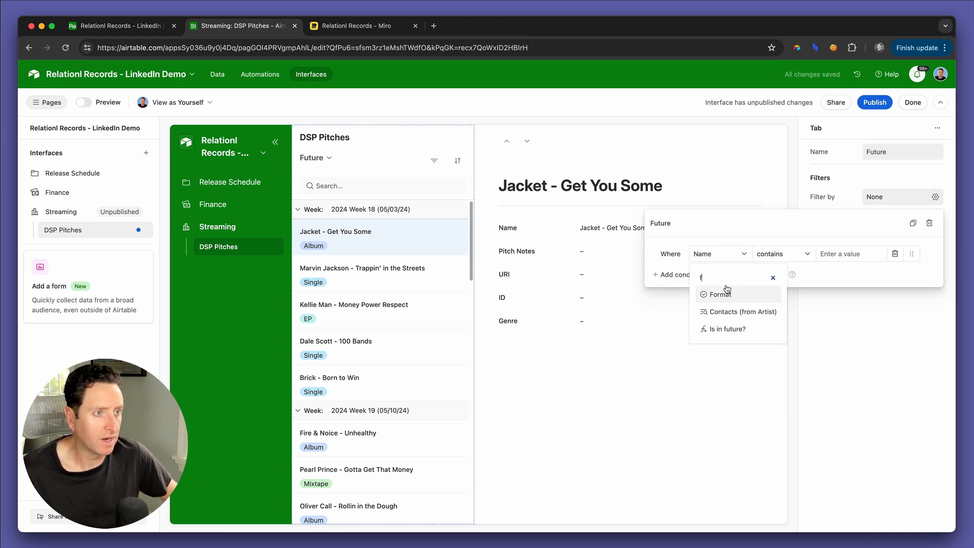
{"action": "left_click", "coordinate": [721, 329]}
{"action": "left_click", "coordinate": [836, 253]}
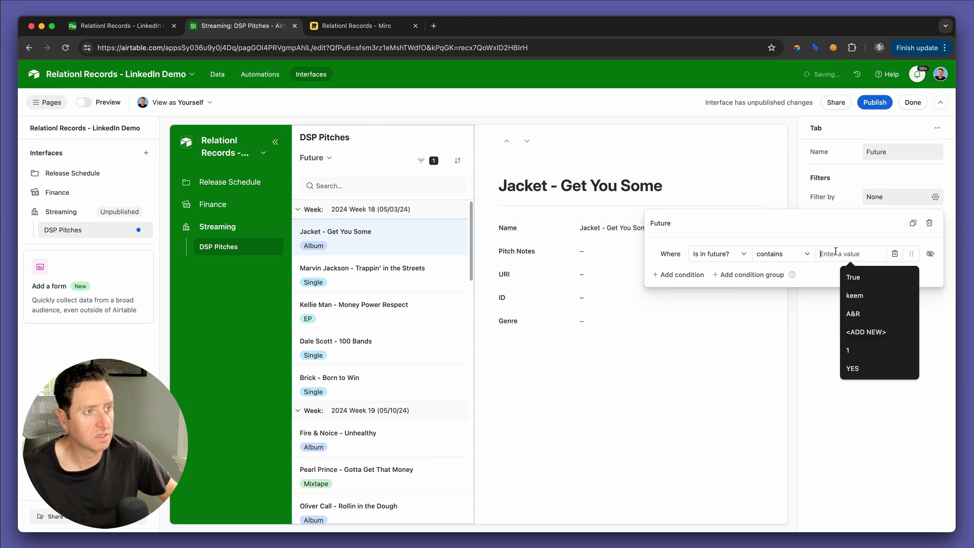
{"action": "type", "text": "YES"}
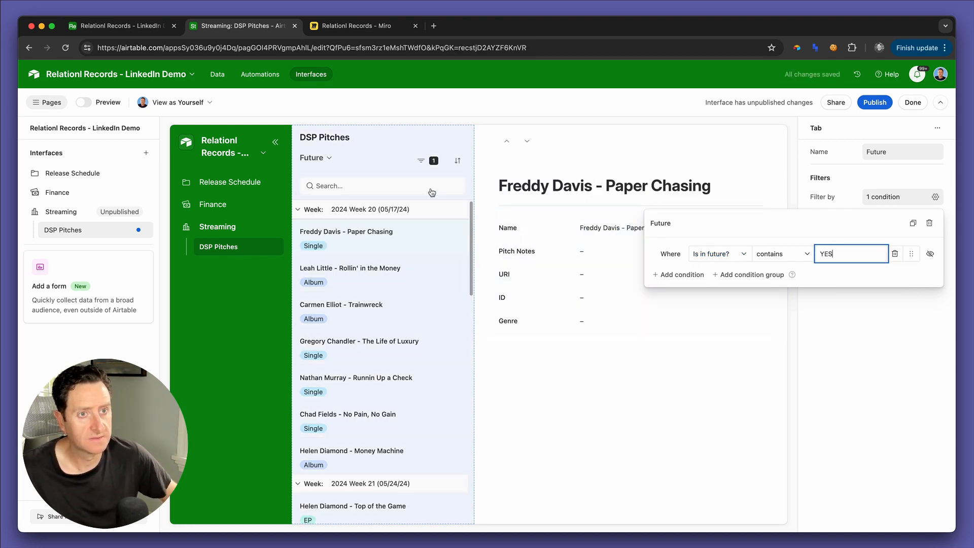
Step: Add a second tab to the DSP Pitches record list and name it Past
{"action": "left_click", "coordinate": [852, 182]}
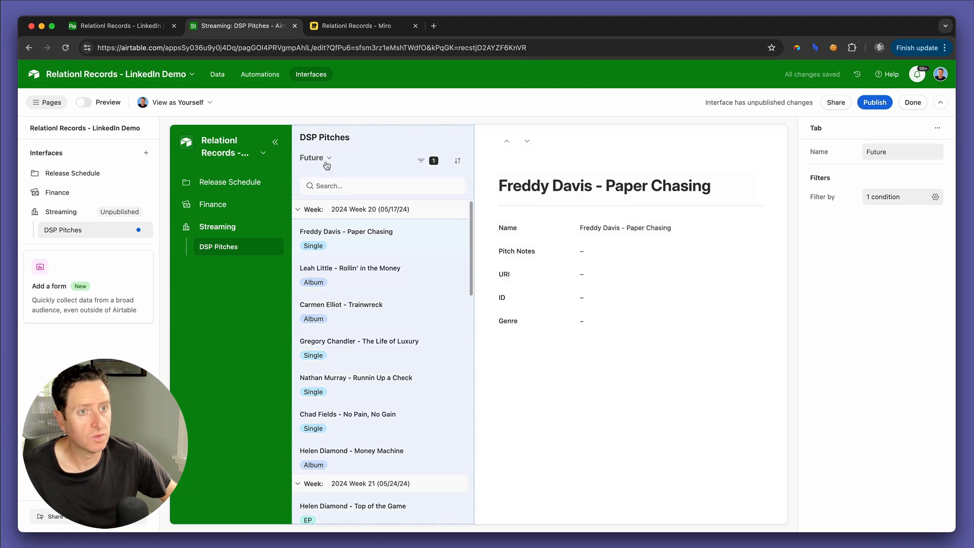
{"action": "left_click", "coordinate": [334, 156]}
{"action": "left_click", "coordinate": [345, 159]}
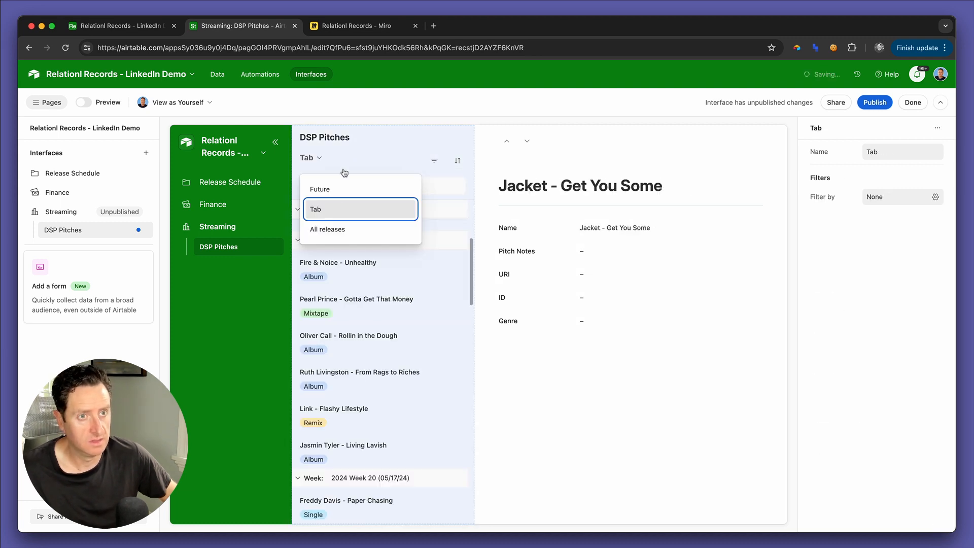
{"action": "left_click", "coordinate": [340, 214]}
{"action": "left_click", "coordinate": [879, 159]}
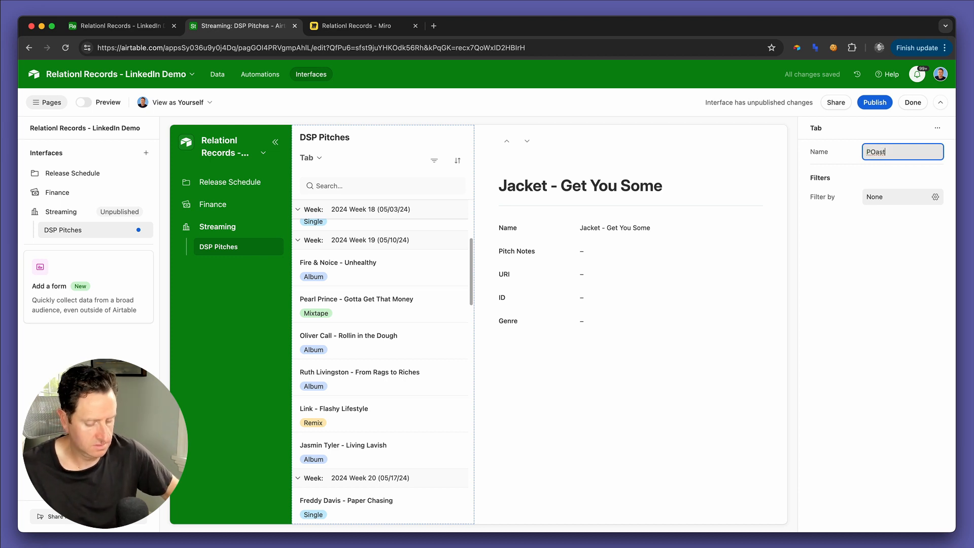
Step: Filter the Past tab to records where "Is in future?" contains NO
{"action": "left_click", "coordinate": [899, 198]}
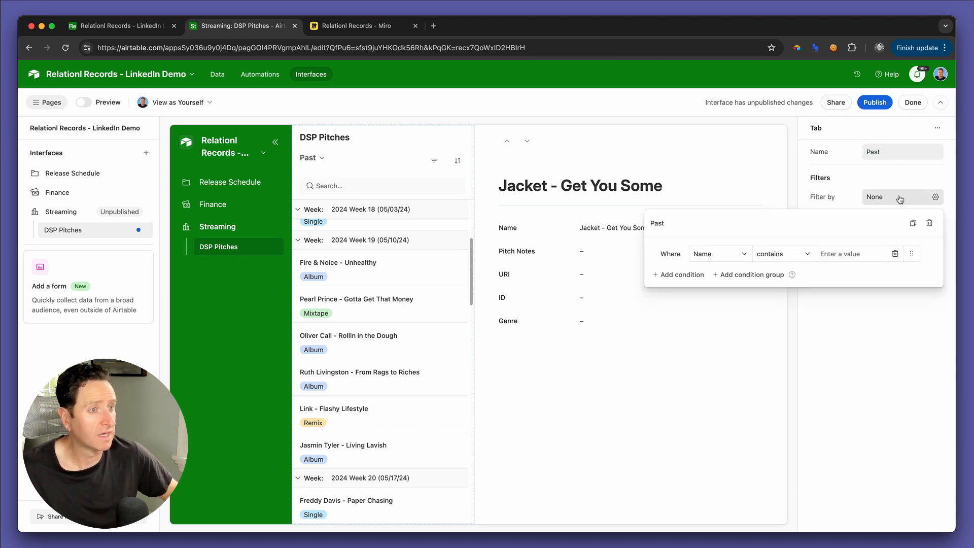
{"action": "left_click", "coordinate": [718, 253]}
{"action": "type", "text": "fuu"}
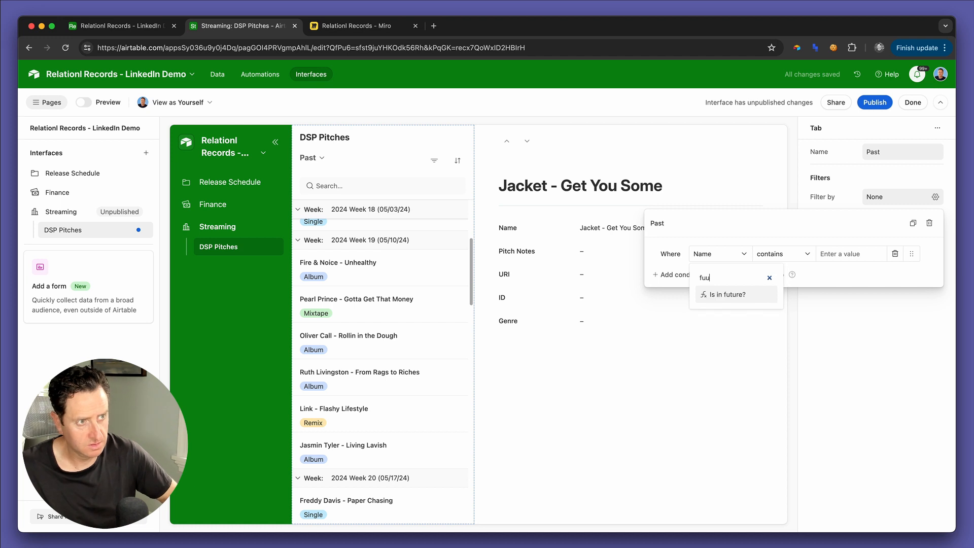
{"action": "type", "text": "ure"}
{"action": "left_click", "coordinate": [728, 294]}
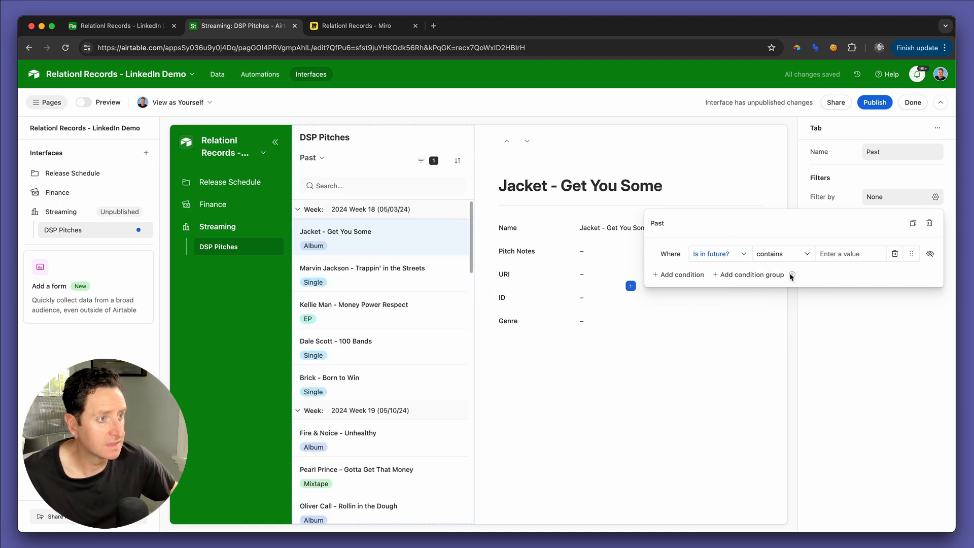
{"action": "left_click", "coordinate": [839, 254]}
{"action": "type", "text": "Past"}
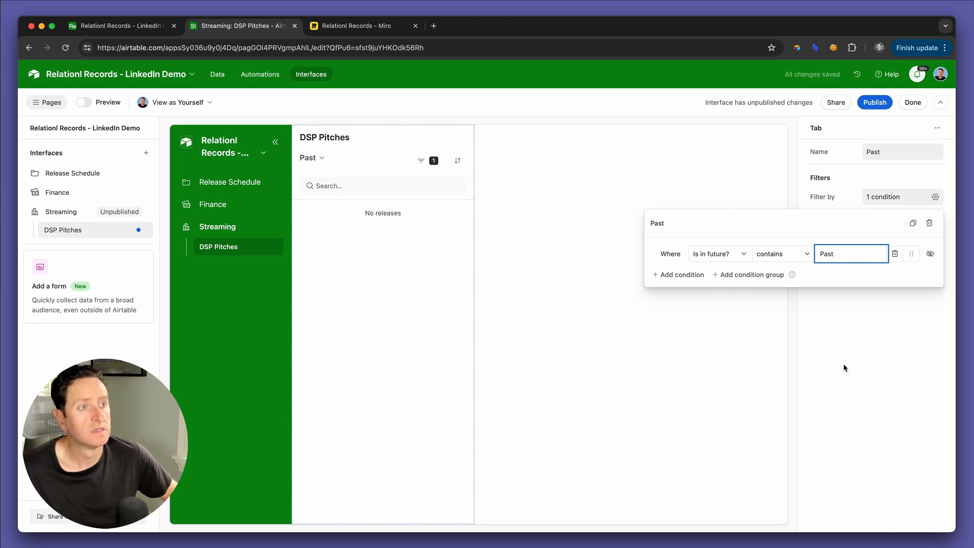
{"action": "key", "text": "BackSpace"}
{"action": "key", "text": "BackSpace"}
{"action": "key", "text": "BackSpace"}
{"action": "key", "text": "BackSpace"}
{"action": "type", "text": "NO"}
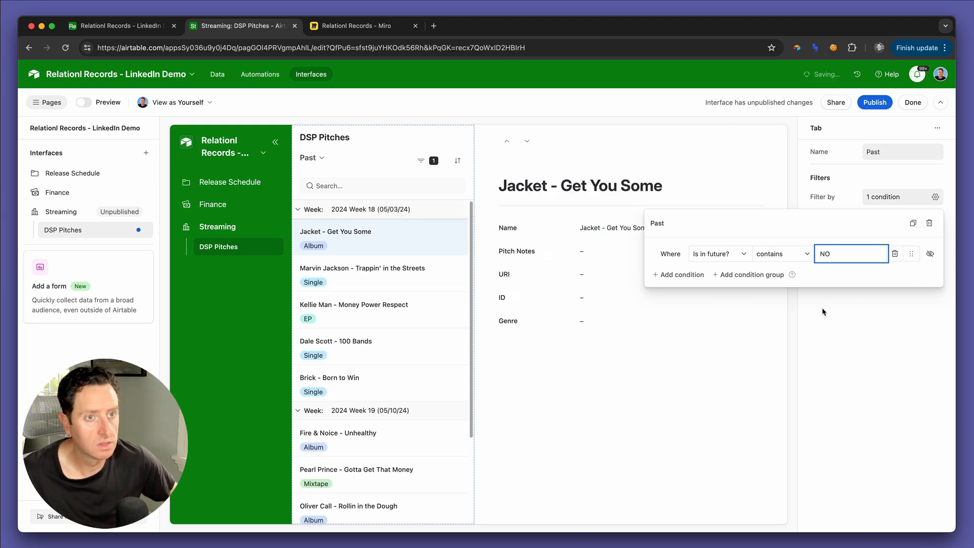
{"action": "left_click", "coordinate": [832, 360]}
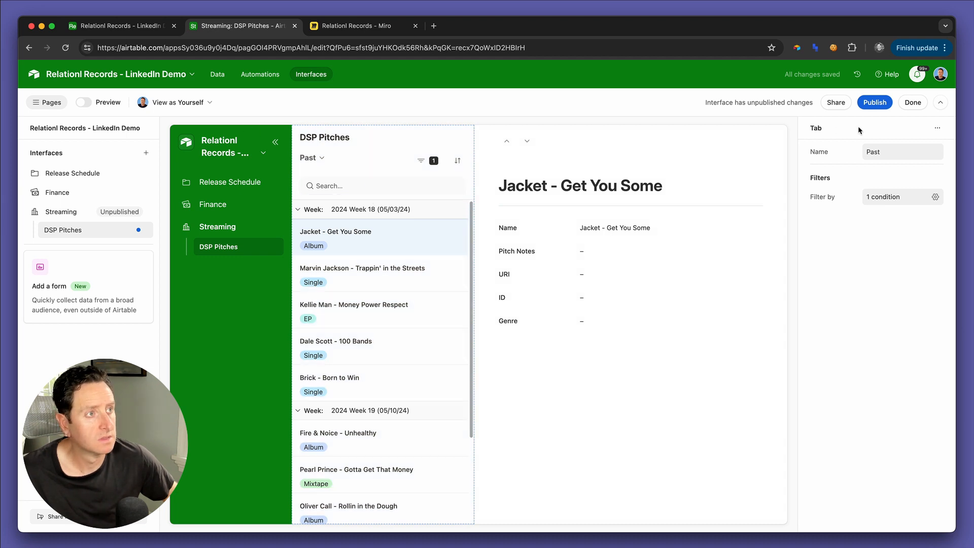
{"action": "left_click", "coordinate": [319, 162]}
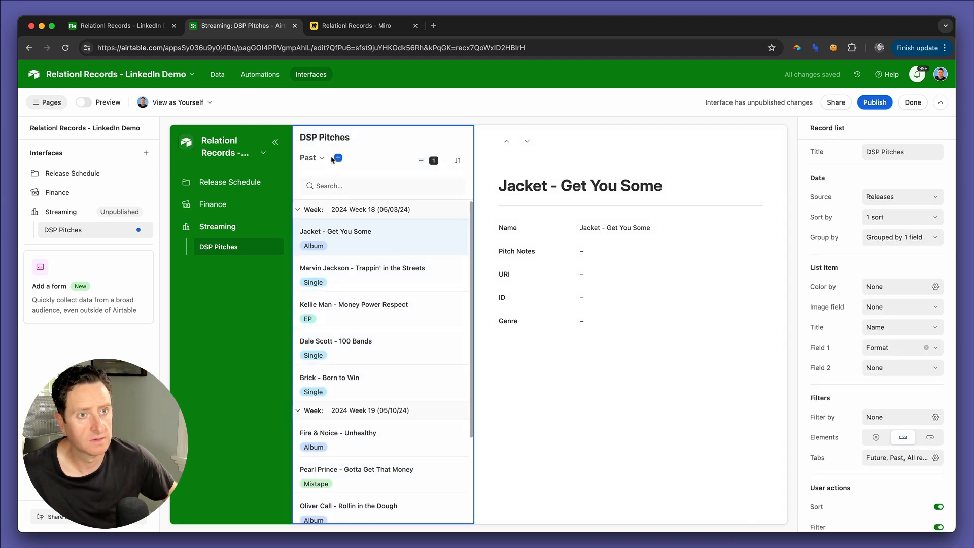
{"action": "left_click", "coordinate": [334, 159]}
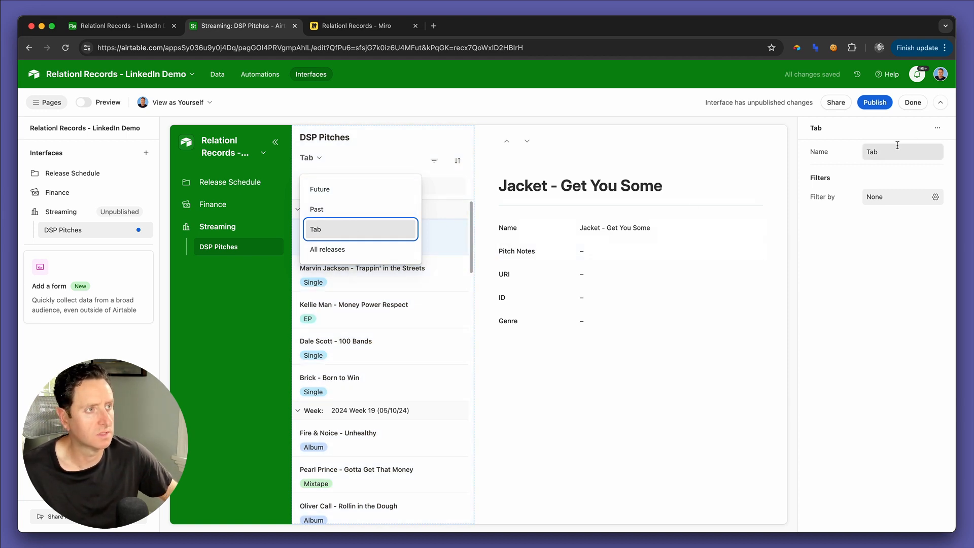
{"action": "left_click", "coordinate": [937, 128]}
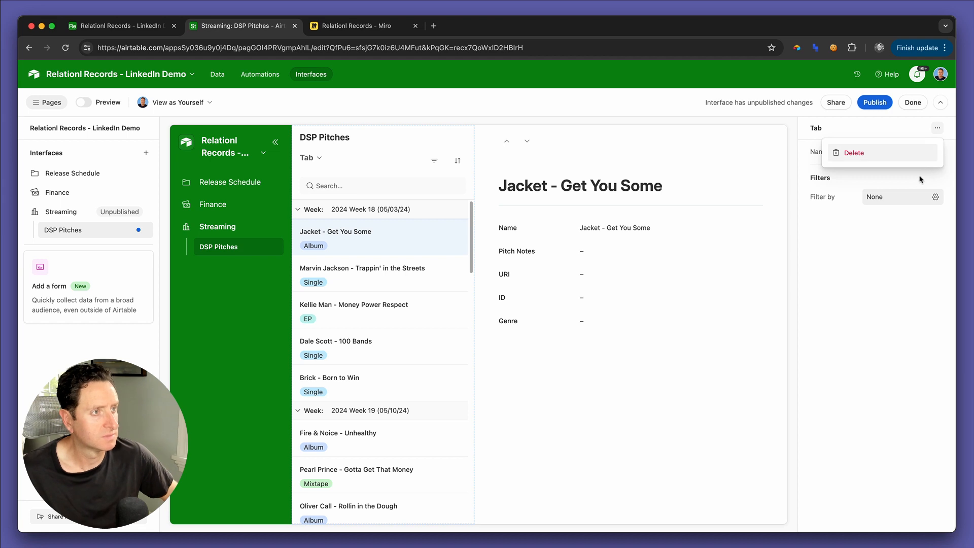
{"action": "left_click", "coordinate": [906, 154]}
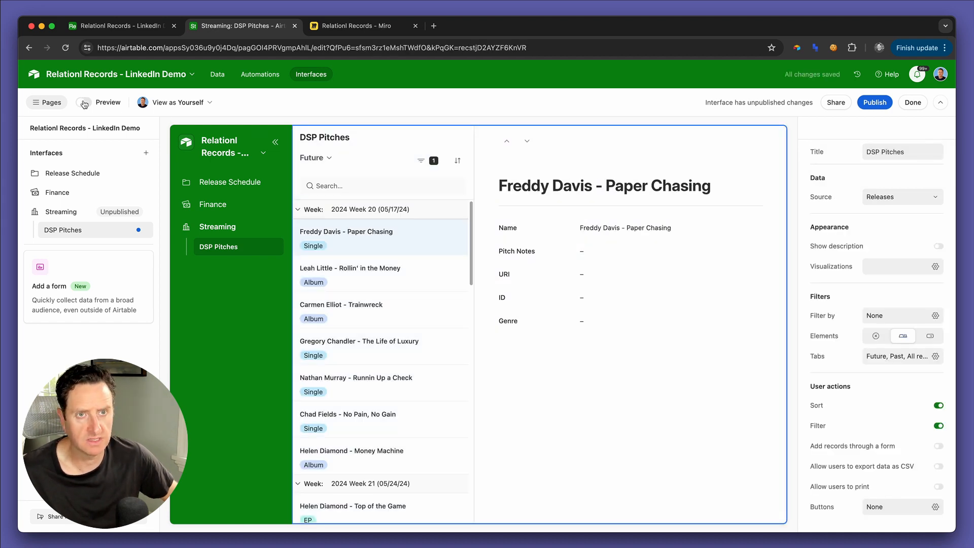
Step: Preview the DSP Pitches page, check the record list under the Past and Future tabs, and return to editing
{"action": "left_click", "coordinate": [84, 103]}
{"action": "left_click", "coordinate": [161, 121]}
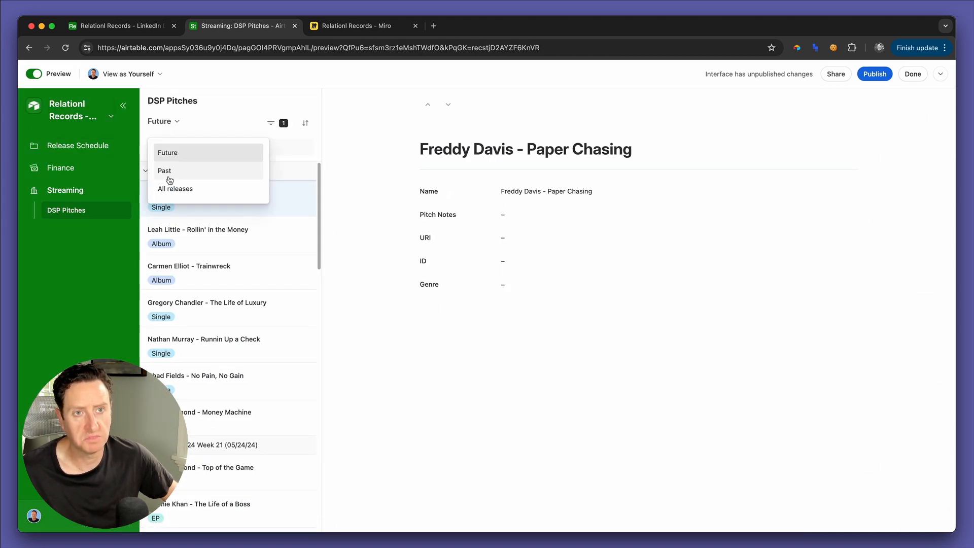
{"action": "left_click", "coordinate": [169, 180]}
{"action": "left_click", "coordinate": [170, 123]}
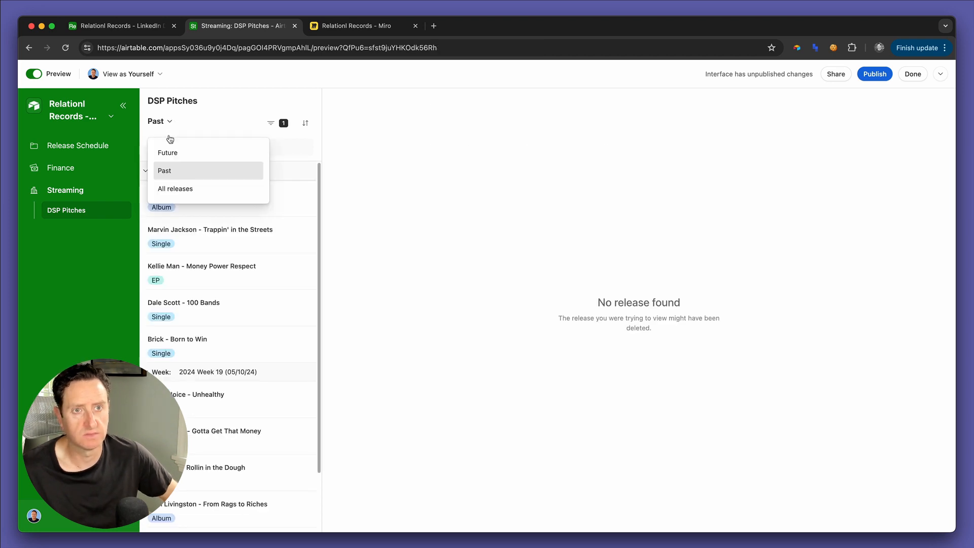
{"action": "left_click", "coordinate": [175, 154]}
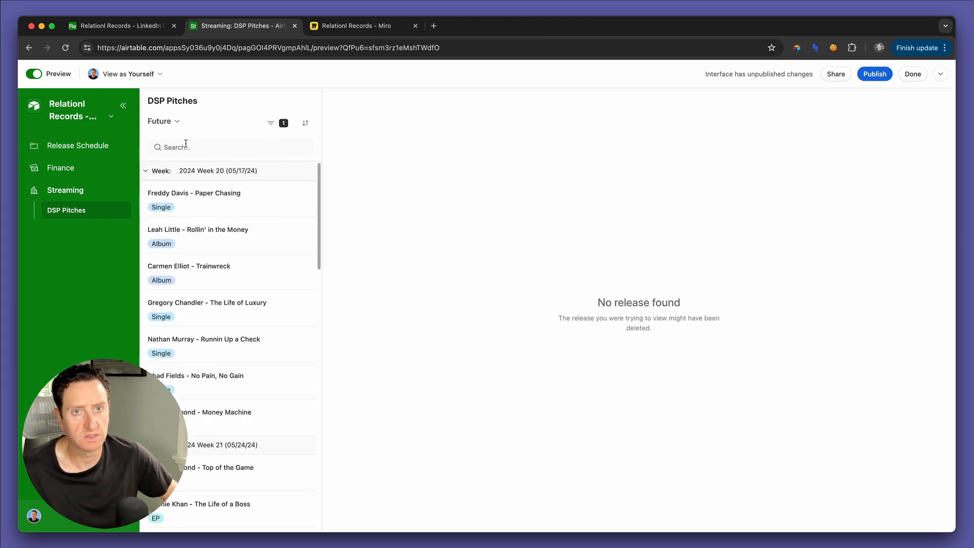
{"action": "left_click", "coordinate": [34, 74]}
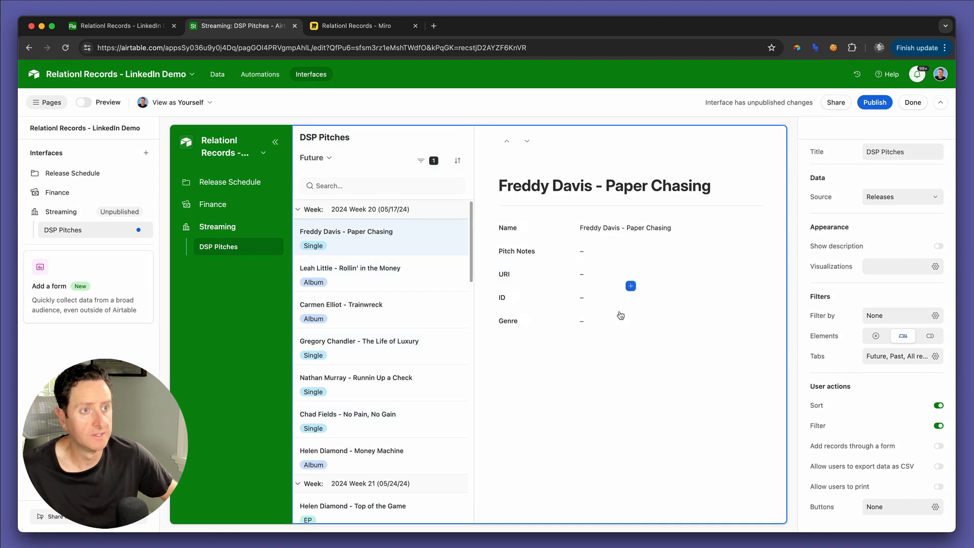
Step: Remove the Name field from the record detail layout, keeping the title
{"action": "left_click", "coordinate": [588, 395]}
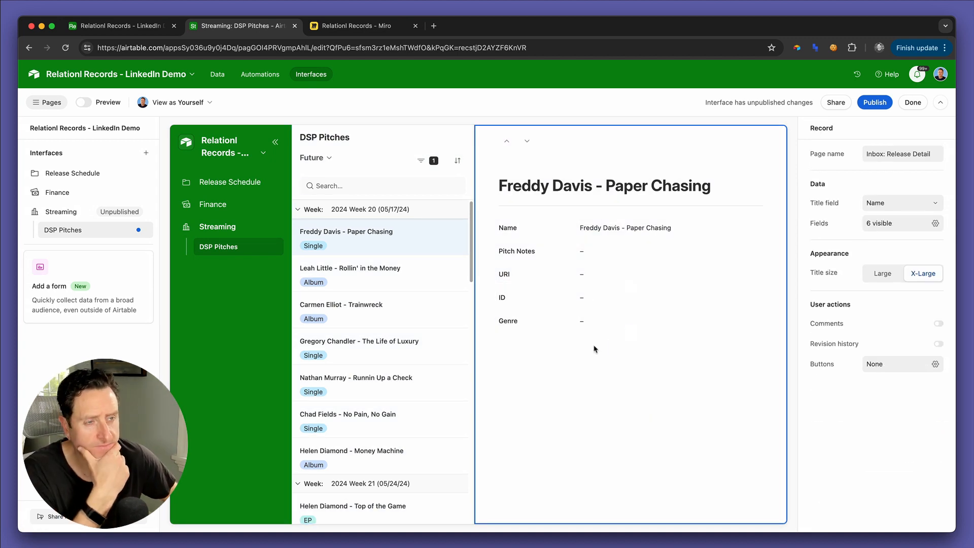
{"action": "left_click", "coordinate": [539, 232]}
{"action": "key", "text": "Delete"}
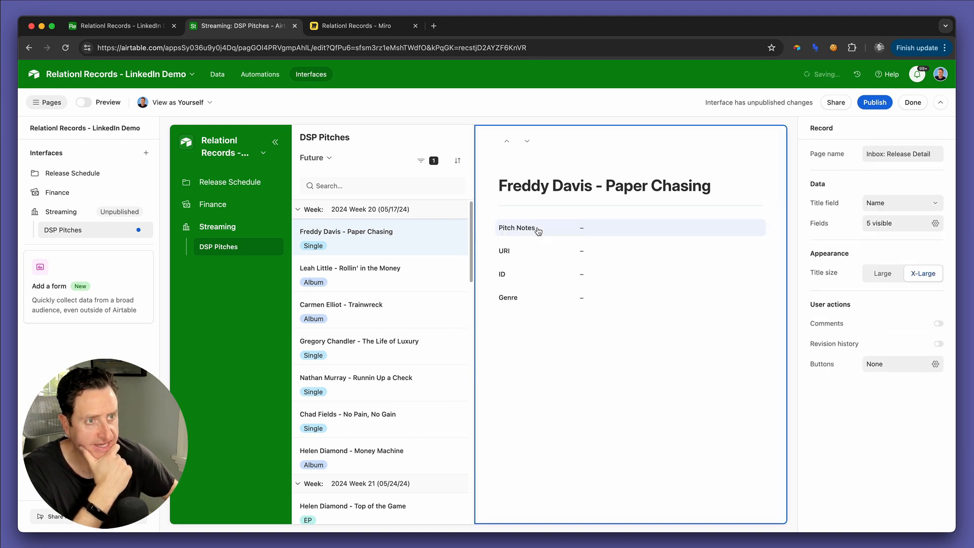
Step: Rearrange the record detail fields so URI and ID sit side by side, with Genre below them and Pitch Notes last
{"action": "left_click", "coordinate": [538, 232]}
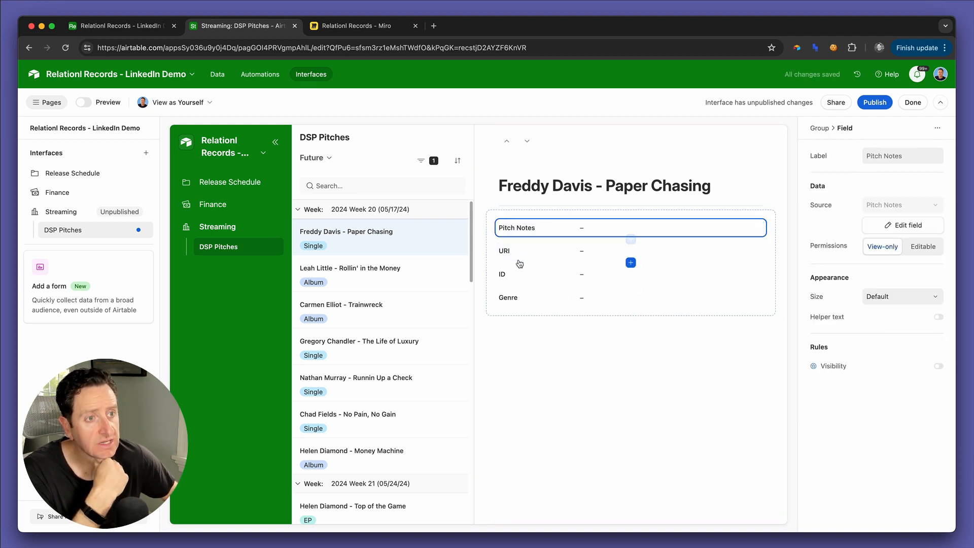
{"action": "left_click_drag", "start_coordinate": [516, 252], "coordinate": [528, 229]}
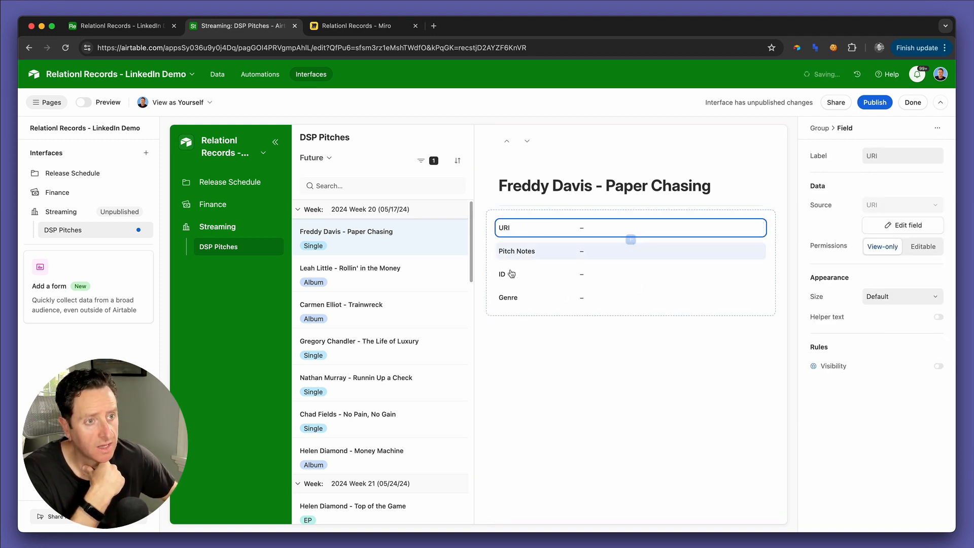
{"action": "left_click_drag", "start_coordinate": [511, 274], "coordinate": [746, 242]}
{"action": "left_click_drag", "start_coordinate": [540, 298], "coordinate": [544, 249]}
Step: Make the Pitch Notes, Genre, URI and ID fields editable in the record detail
{"action": "left_click", "coordinate": [538, 303]}
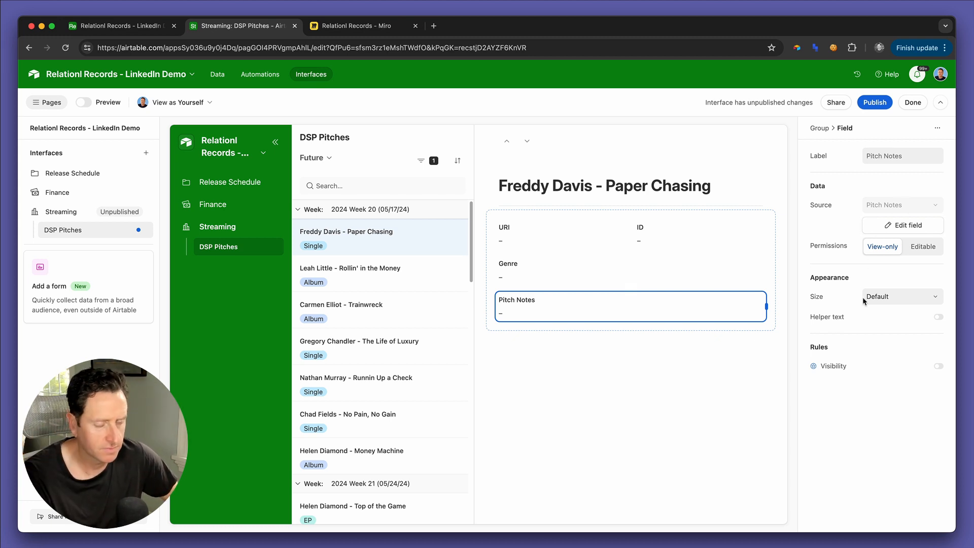
{"action": "left_click", "coordinate": [922, 247]}
{"action": "left_click", "coordinate": [640, 276]}
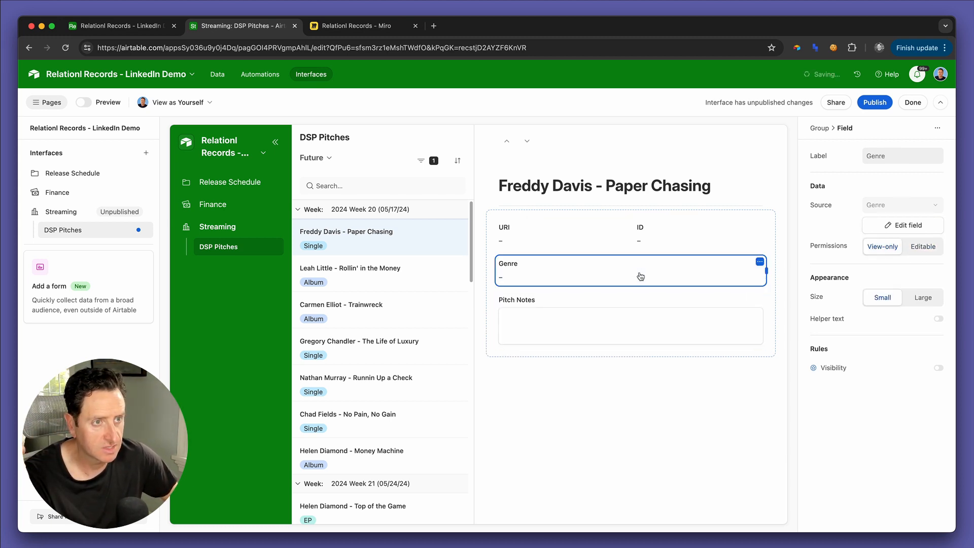
{"action": "left_click", "coordinate": [921, 246]}
{"action": "left_click", "coordinate": [577, 231]}
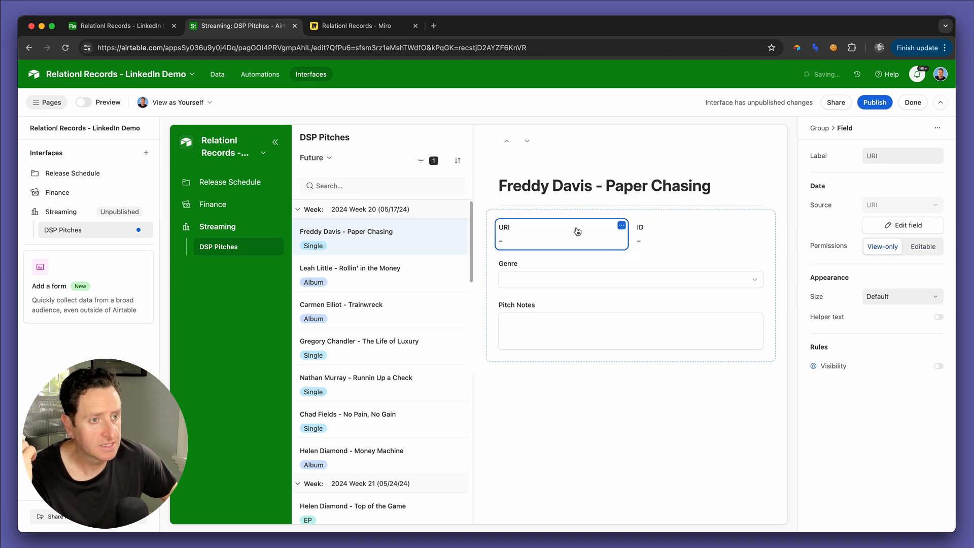
{"action": "left_click", "coordinate": [922, 247]}
{"action": "left_click", "coordinate": [731, 243]}
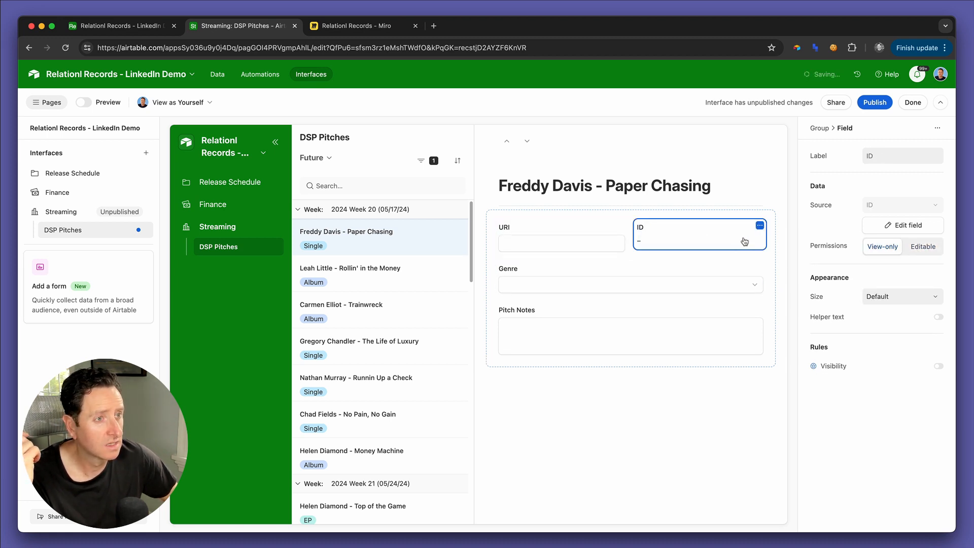
{"action": "left_click", "coordinate": [923, 247]}
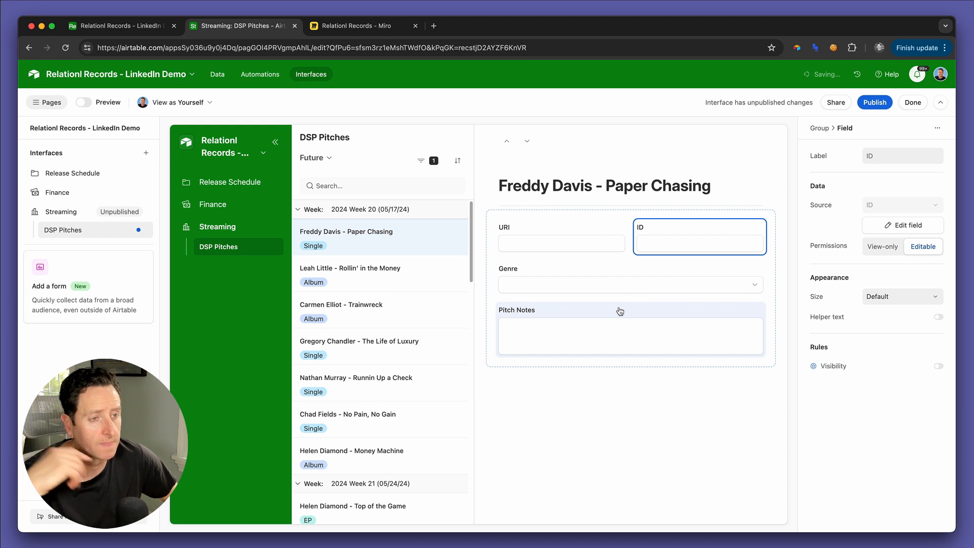
{"action": "left_click", "coordinate": [595, 311]}
{"action": "left_click", "coordinate": [565, 235]}
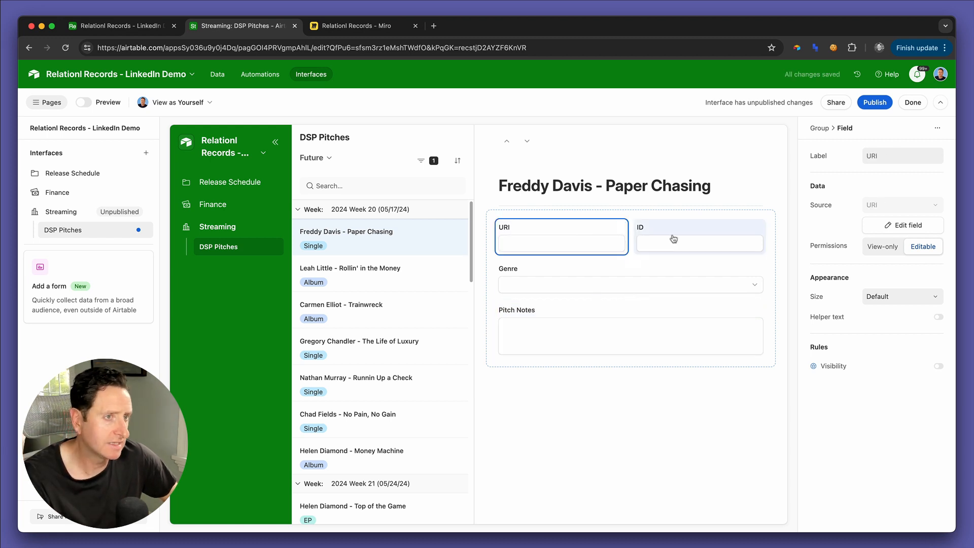
{"action": "left_click", "coordinate": [675, 236]}
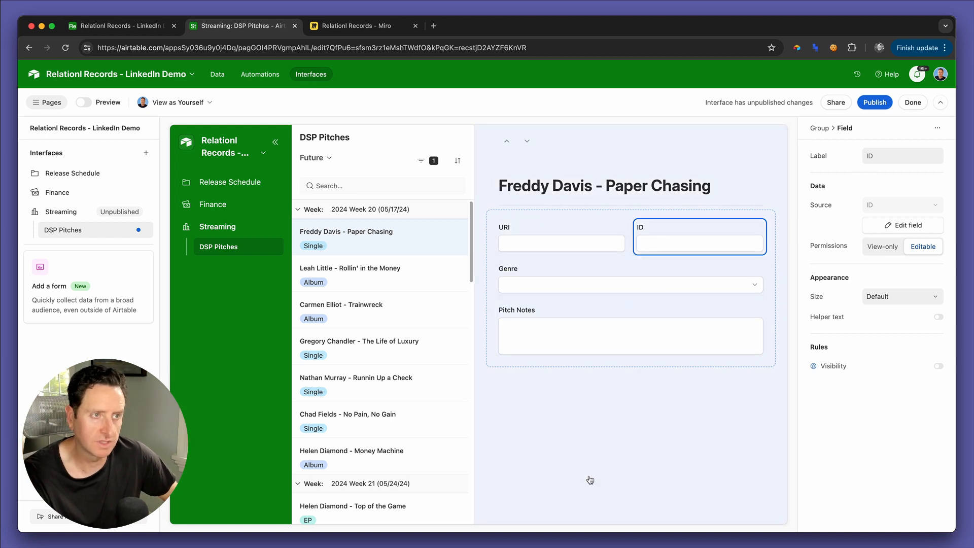
{"action": "left_click", "coordinate": [591, 476]}
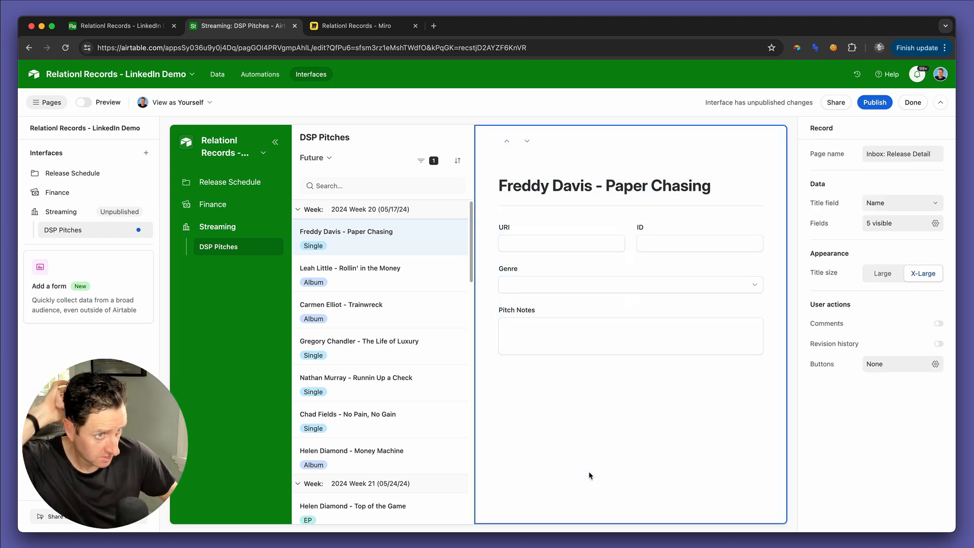
{"action": "mouse_move", "coordinate": [576, 373]}
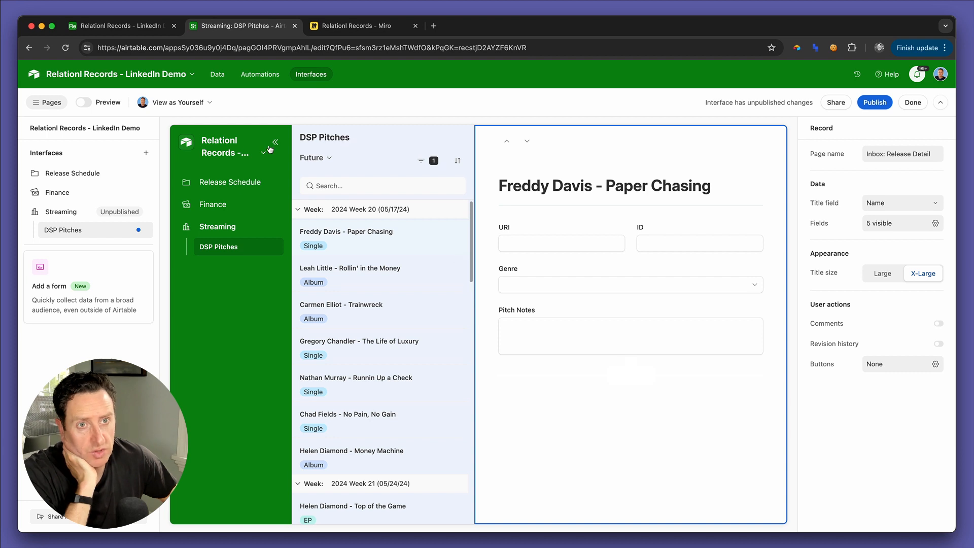
Step: Preview the page and fill the Paper Chasing release's Pitch Notes with a lorem ipsum placeholder paragraph
{"action": "left_click", "coordinate": [82, 104]}
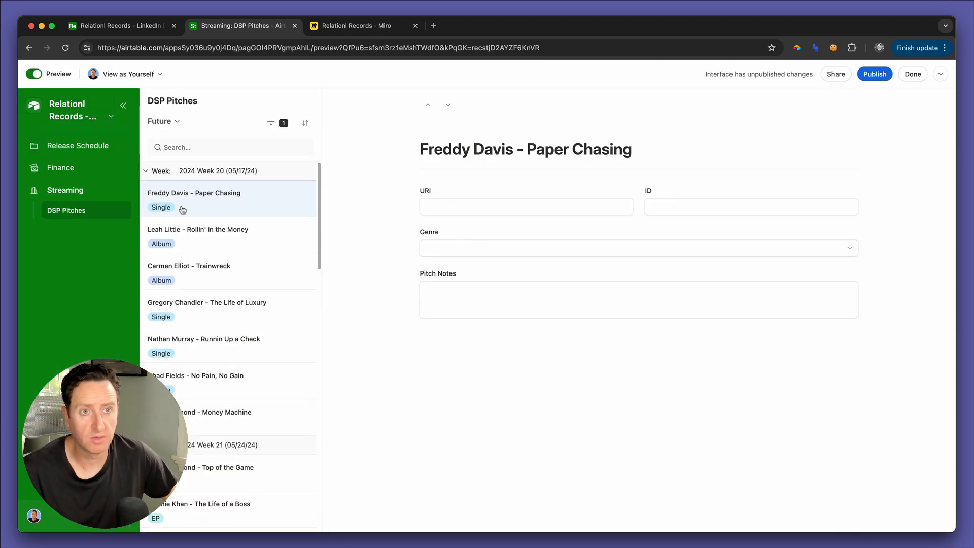
{"action": "left_click", "coordinate": [463, 301]}
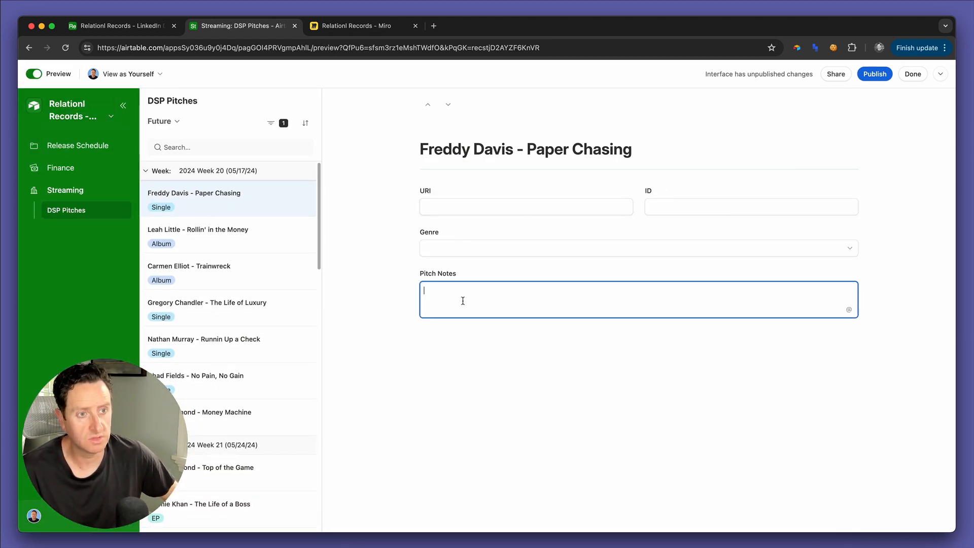
{"action": "type", "text": "!lor"}
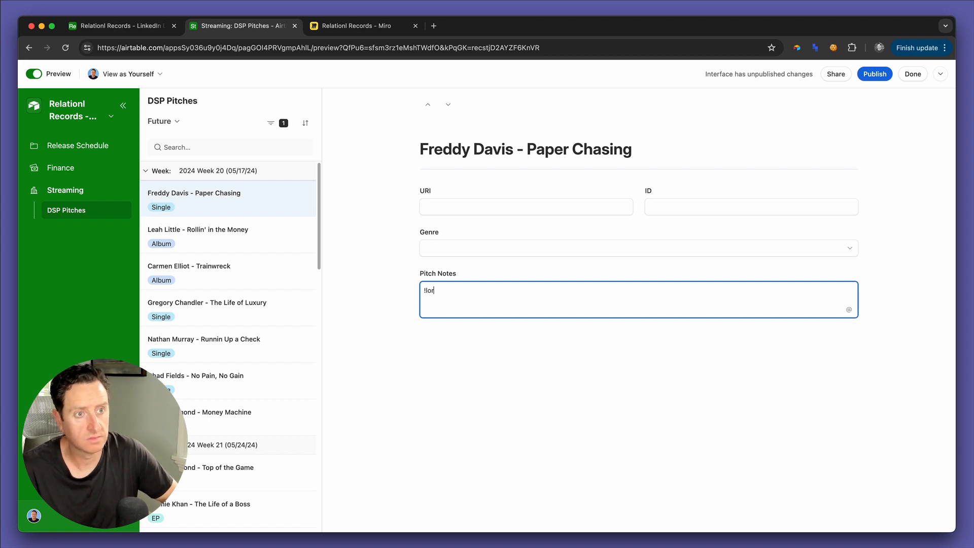
{"action": "type", "text": "Lorem ipsum dolor sit amet, consectetur adipiscing elit, sed do eiusmod tempor incididunt ut labore et dolore magna aliqua. Ut enim ad minim veniam, quis nostrud exercitation ullamco laboris nisi ut aliquip ex ea commodo consequat. Duis aute irure dolor in reprehenderit in voluptate velit esse cillum dolore eu fugiat nulla pariatur. Excepteur sint occaecat cupidatat non proident, sunt in culpa qui officia deserunt mollit anim id est laborum."}
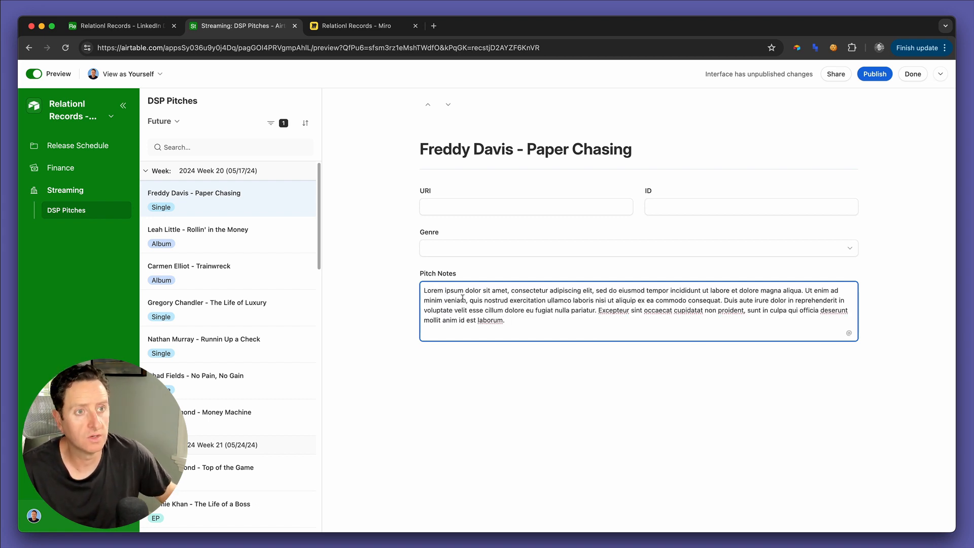
Step: Fill in the Paper Chasing release with URI 123456852, ID 254856585 and the genre Pop
{"action": "left_click", "coordinate": [434, 201]}
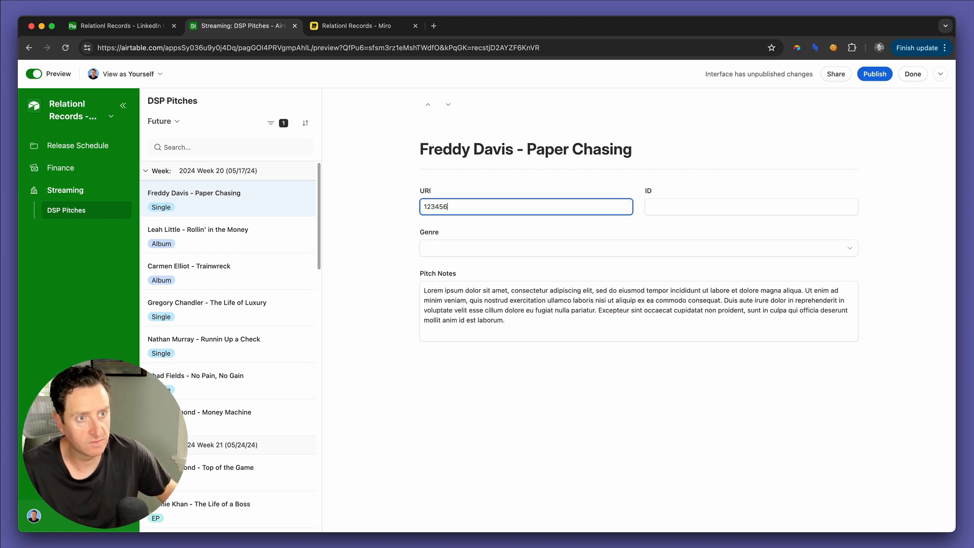
{"action": "key", "text": "Tab"}
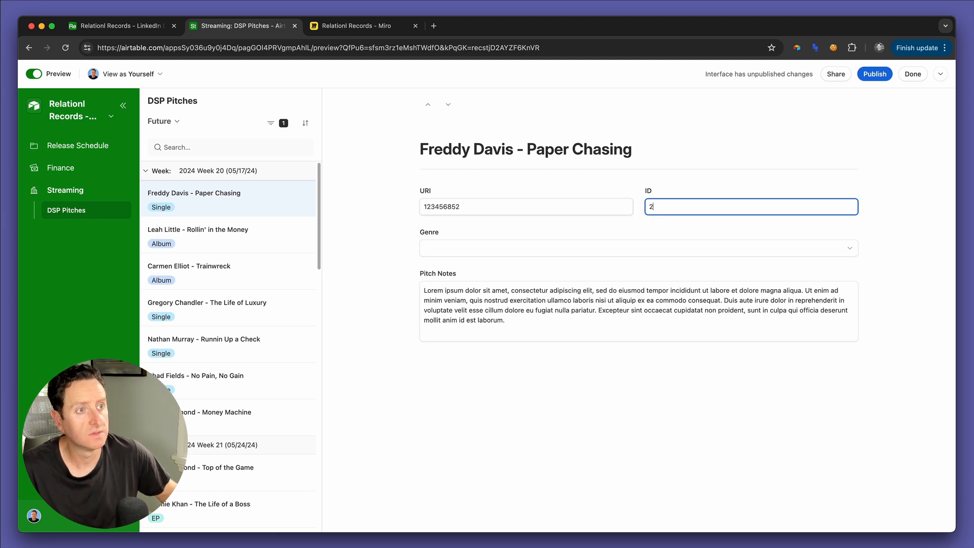
{"action": "key", "text": "Tab"}
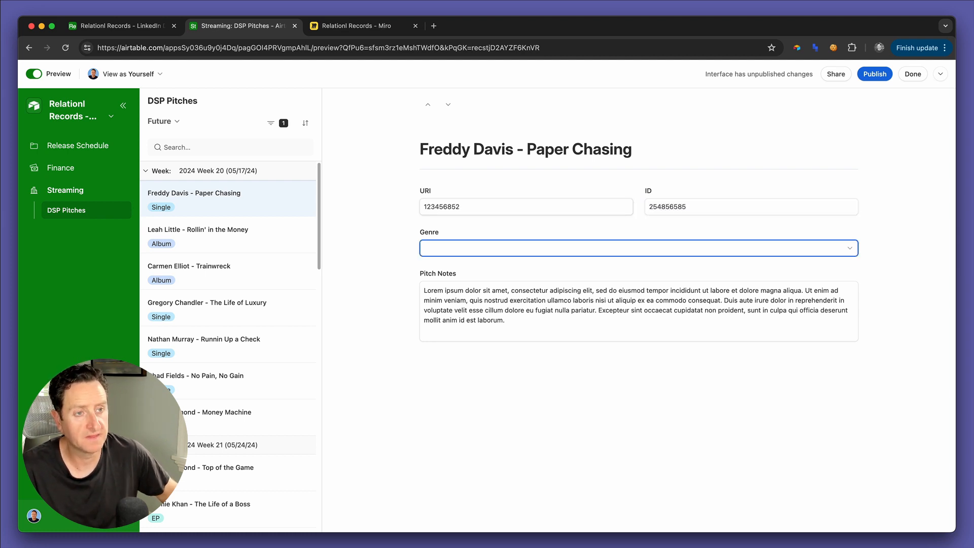
{"action": "key", "text": "Return"}
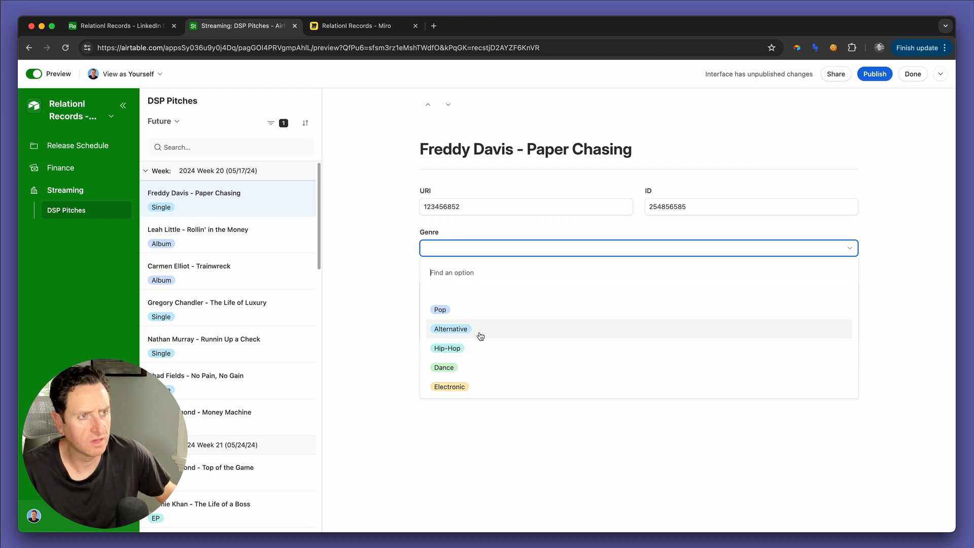
{"action": "left_click", "coordinate": [476, 312]}
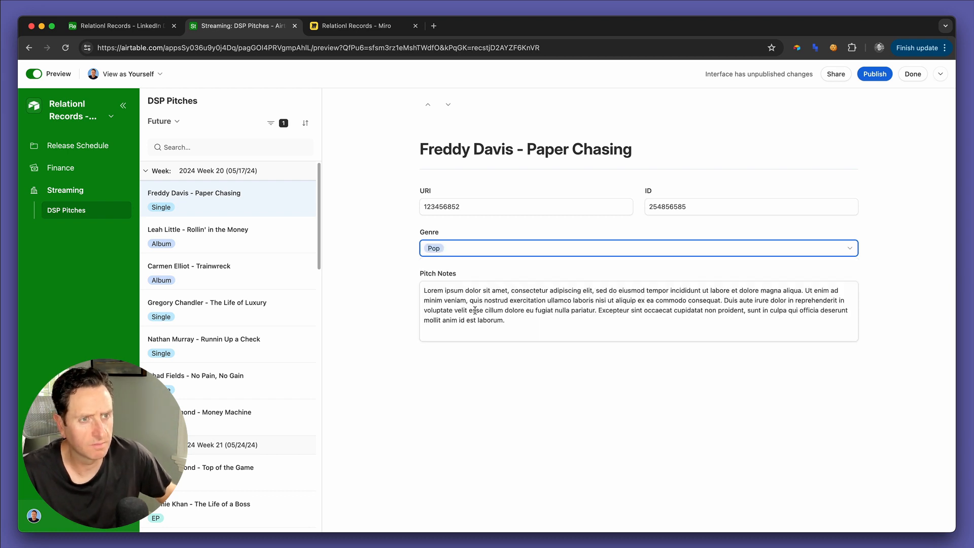
Step: Return to editing and narrow the Genre field to half the row width in the record detail
{"action": "left_click", "coordinate": [44, 78]}
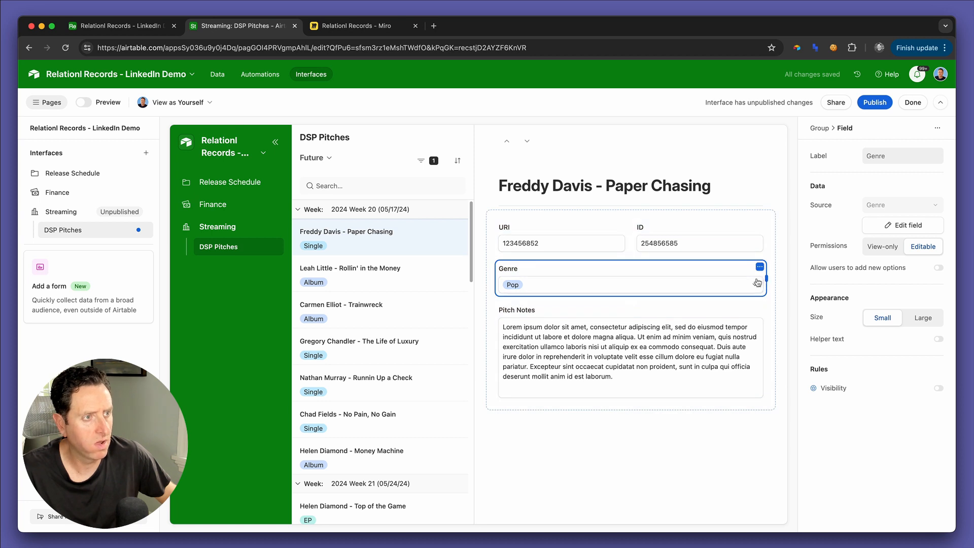
{"action": "left_click_drag", "start_coordinate": [758, 283], "coordinate": [638, 281]}
{"action": "left_click", "coordinate": [659, 276]}
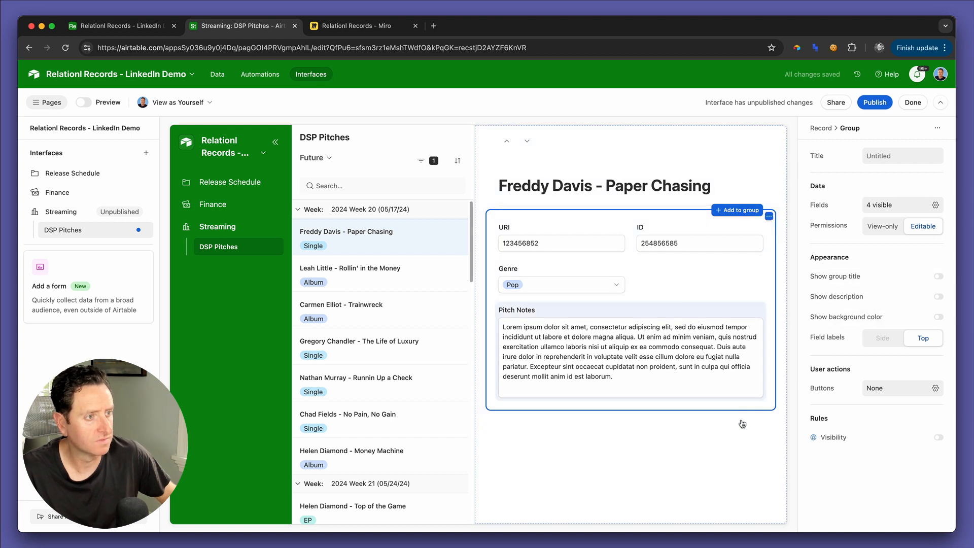
{"action": "left_click", "coordinate": [881, 205]}
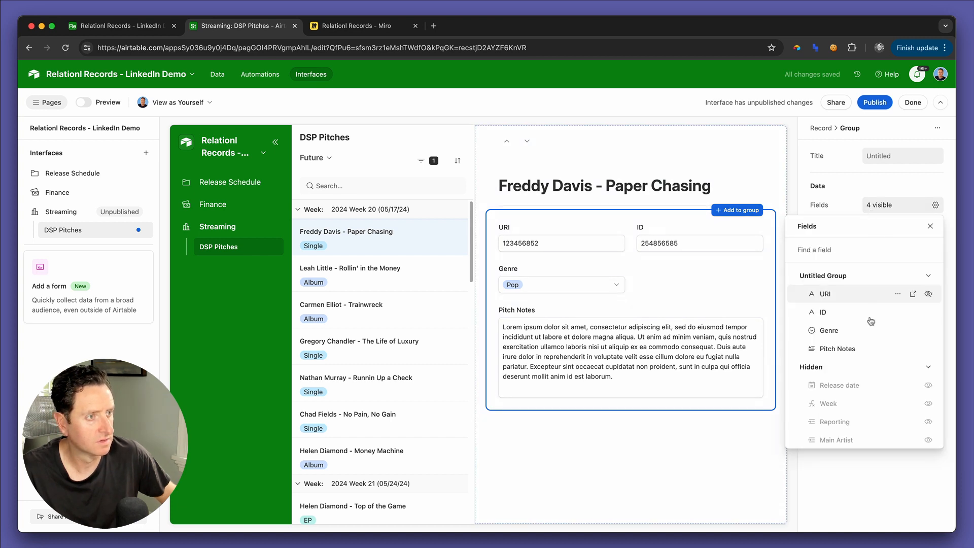
{"action": "scroll", "coordinate": [863, 329], "scroll_direction": "down", "scroll_amount": 5}
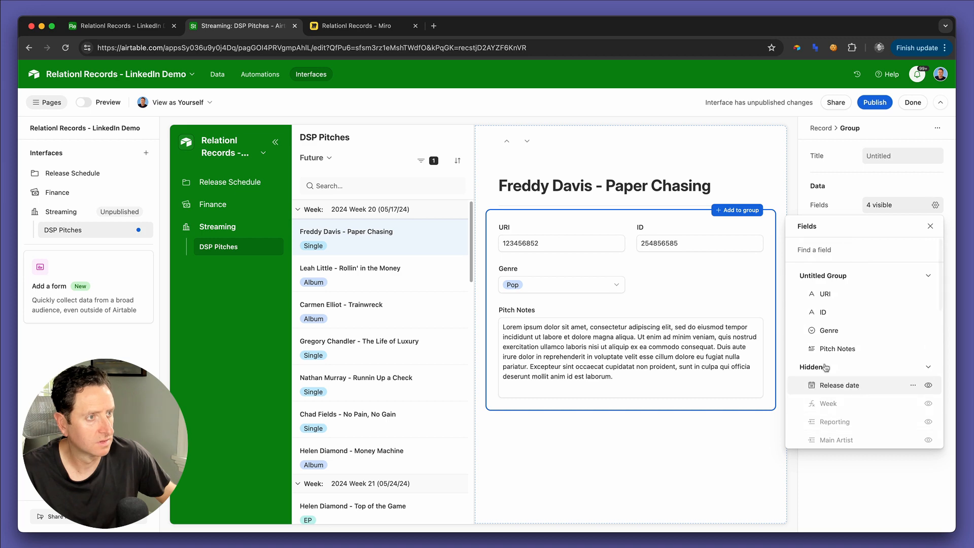
{"action": "left_click", "coordinate": [659, 468]}
Step: Create a checkbox field named "Priority Pitch?" in the Releases table of the base
{"action": "key", "text": "ctrl+shift+Tab"}
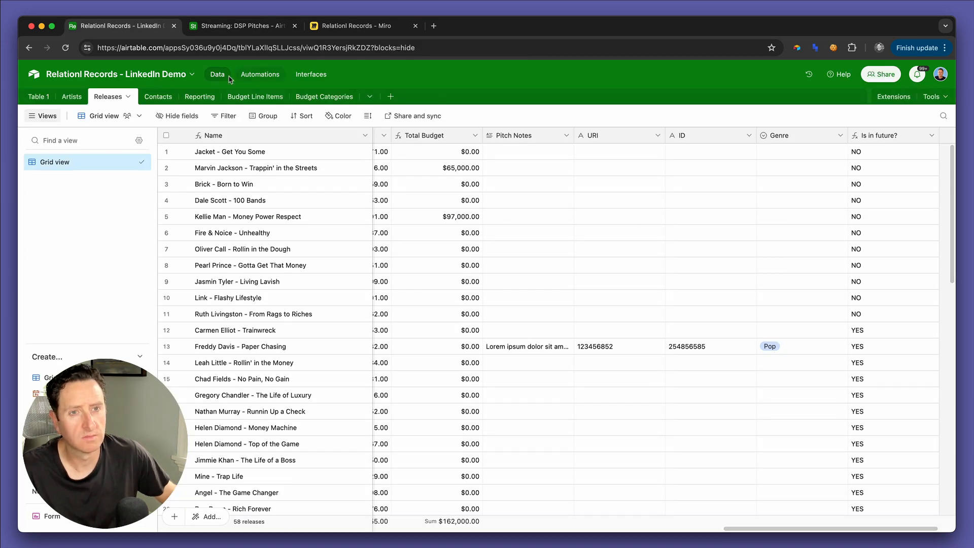
{"action": "scroll", "coordinate": [853, 167], "scroll_direction": "right", "scroll_amount": 3}
{"action": "left_click", "coordinate": [909, 136]}
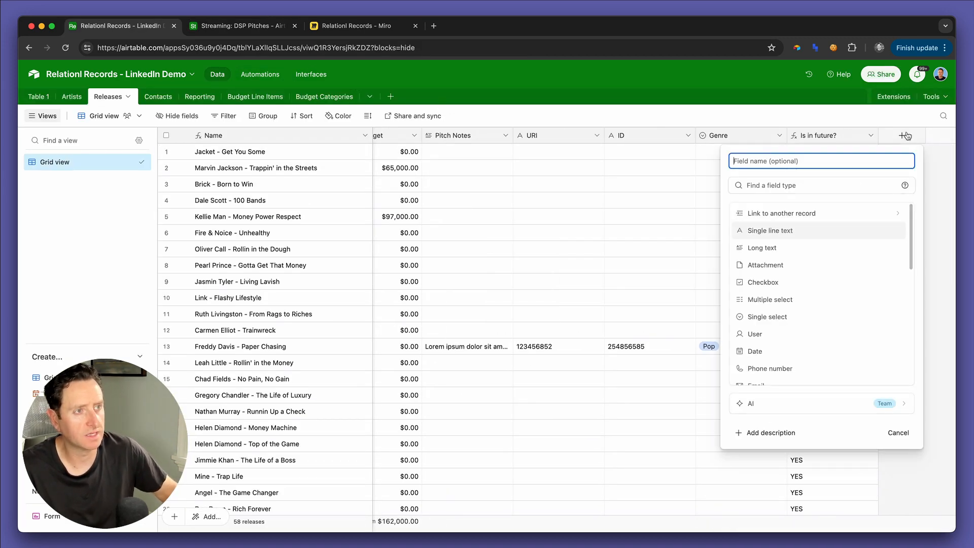
{"action": "type", "text": "P"}
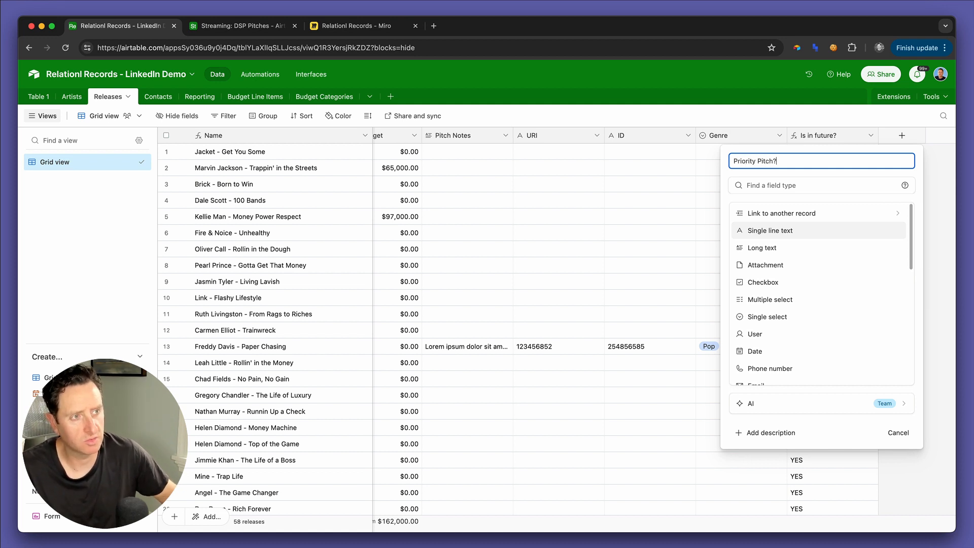
{"action": "left_click", "coordinate": [812, 281]}
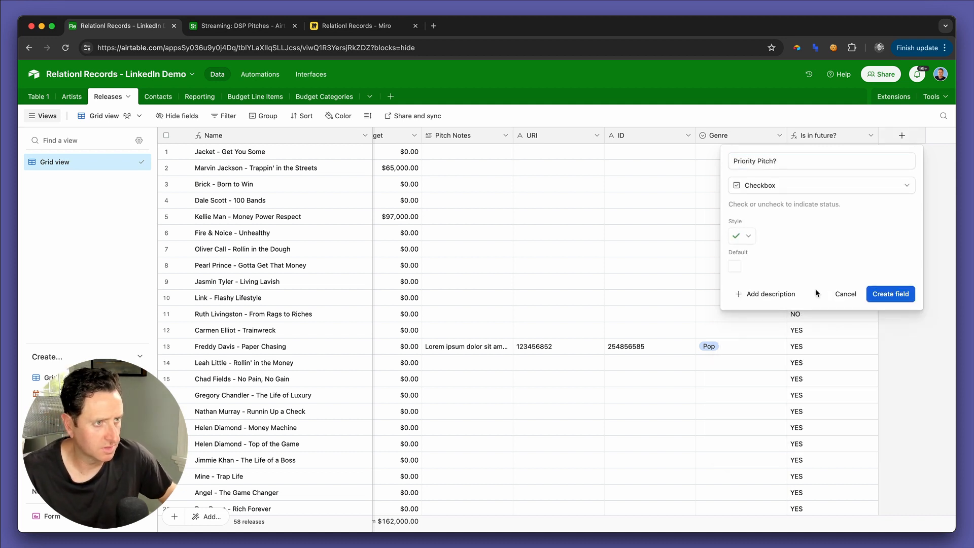
{"action": "left_click", "coordinate": [878, 295]}
Step: Back in the Streaming interface, add the hidden "Priority Pitch?" field to the record detail's field group
{"action": "key", "text": "ctrl+Tab"}
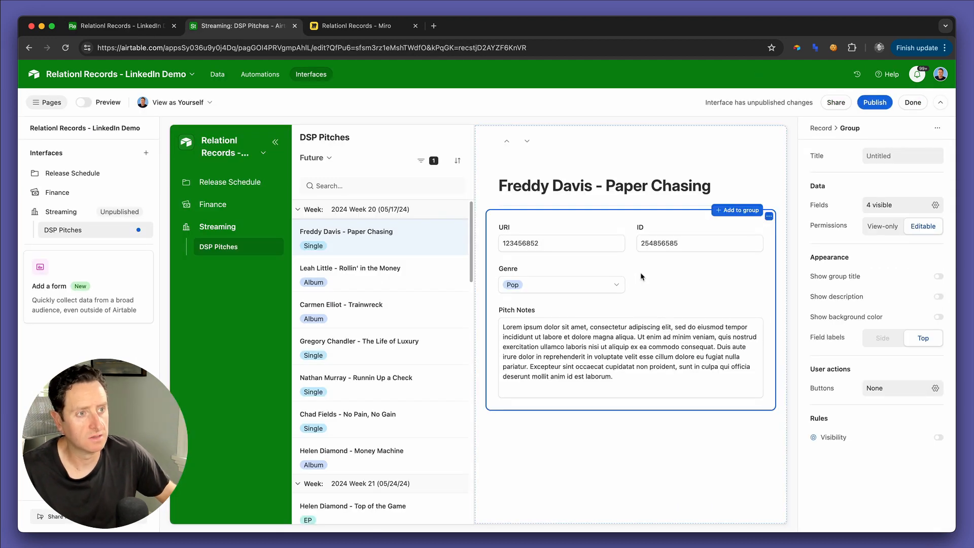
{"action": "left_click", "coordinate": [877, 204]}
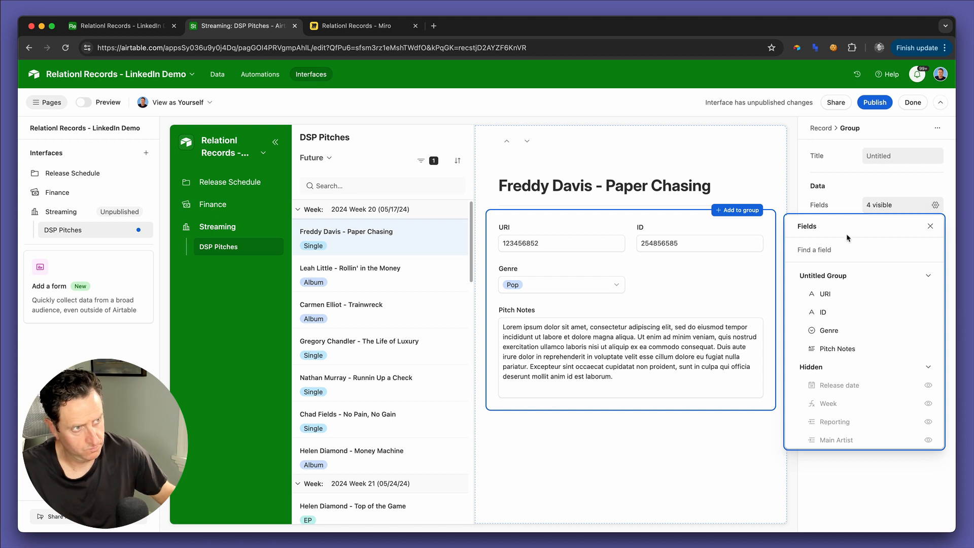
{"action": "left_click", "coordinate": [846, 248]}
{"action": "type", "text": "prio"}
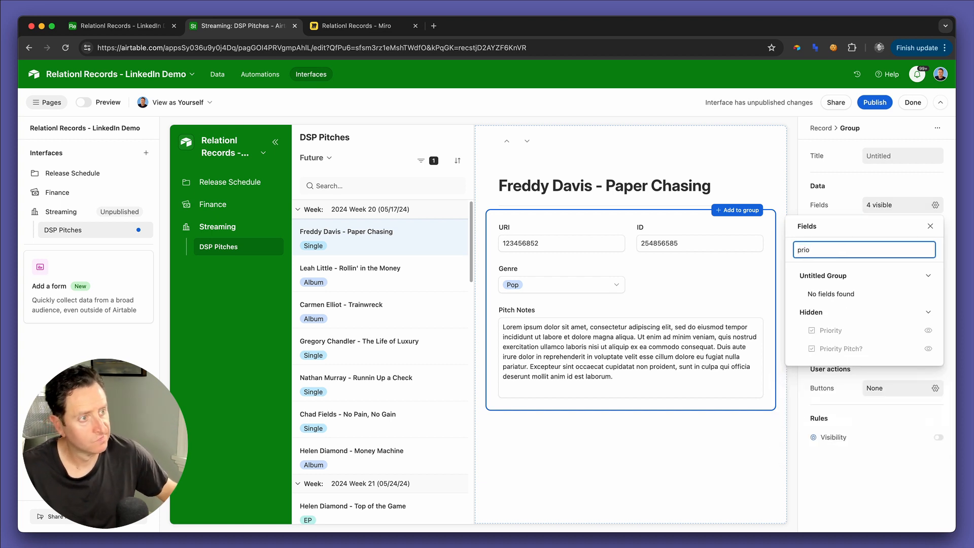
{"action": "left_click", "coordinate": [928, 349]}
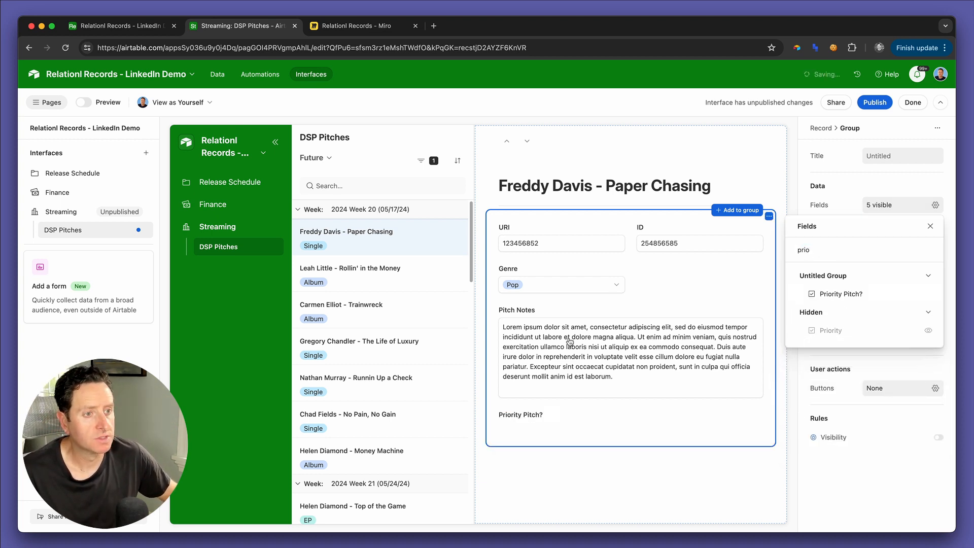
Step: Place the "Priority Pitch?" field beside Genre and make it editable
{"action": "left_click", "coordinate": [520, 415]}
{"action": "left_click_drag", "start_coordinate": [525, 419], "coordinate": [680, 276]}
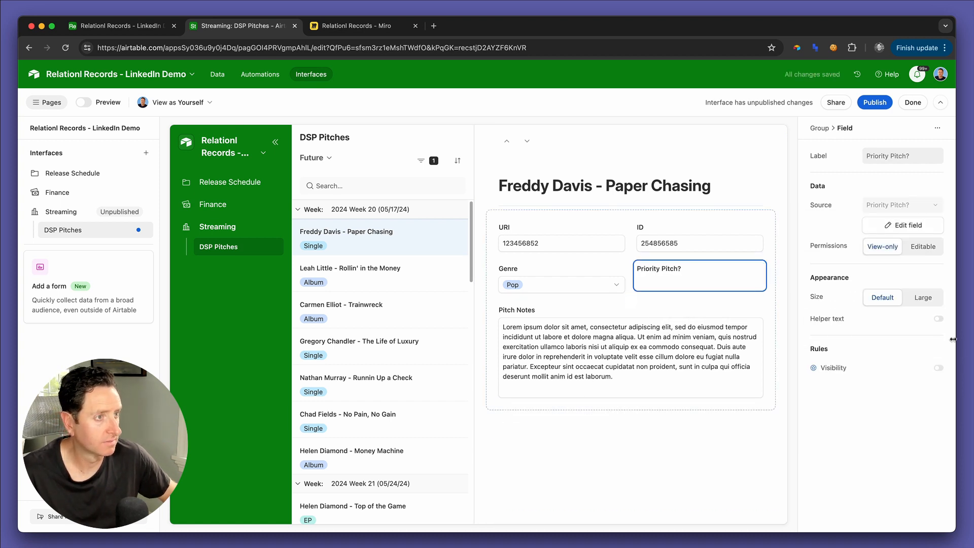
{"action": "left_click", "coordinate": [932, 247]}
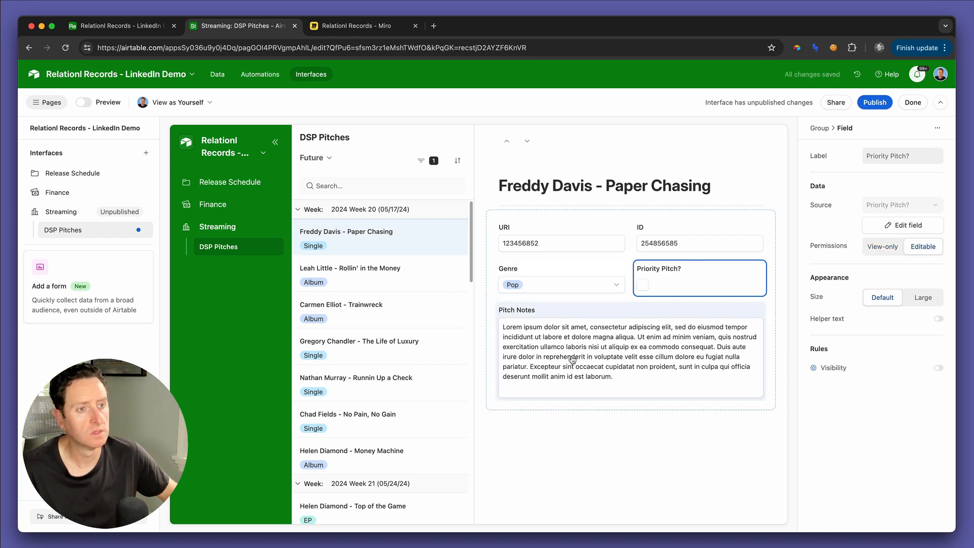
Step: Create a "DSP Pitch" field in the Releases table that links to a new table named "DSP Pitches"
{"action": "key", "text": "ctrl+shift+Tab"}
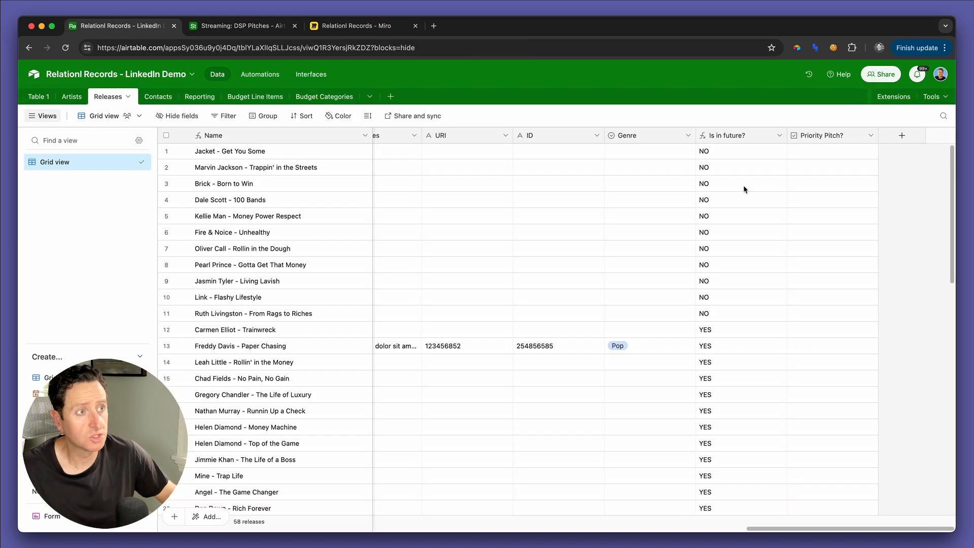
{"action": "left_click", "coordinate": [902, 137]}
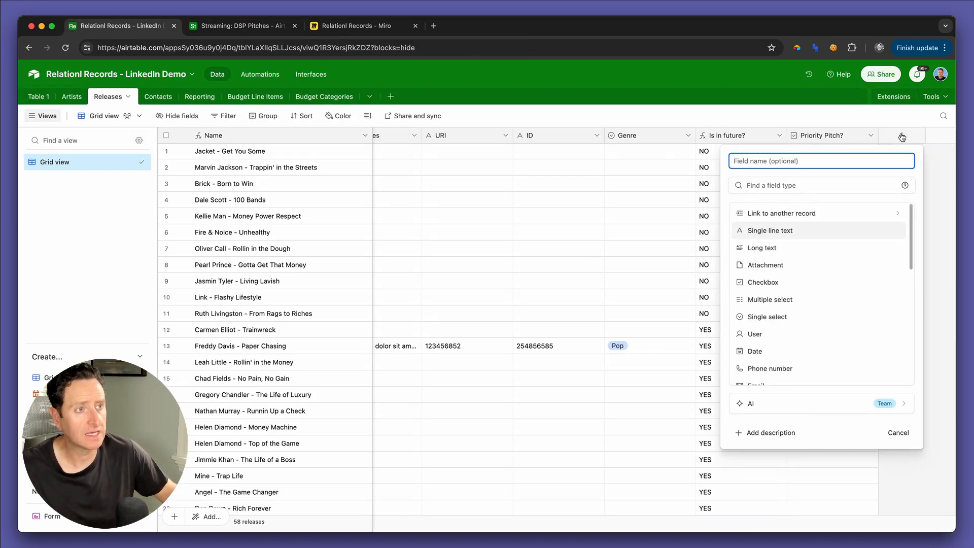
{"action": "type", "text": "Pt"}
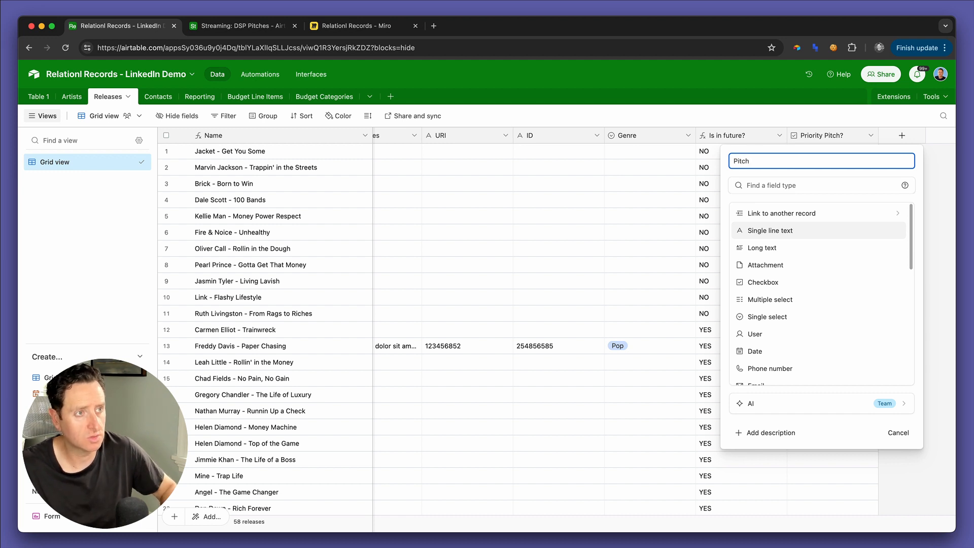
{"action": "key", "text": "super+Left"}
{"action": "type", "text": "DSP"}
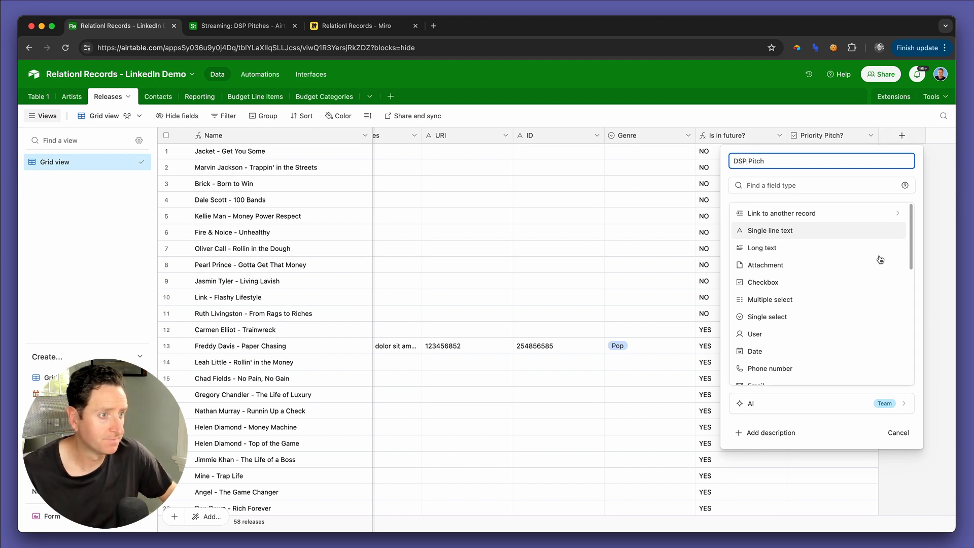
{"action": "scroll", "coordinate": [821, 283], "scroll_direction": "down", "scroll_amount": 5}
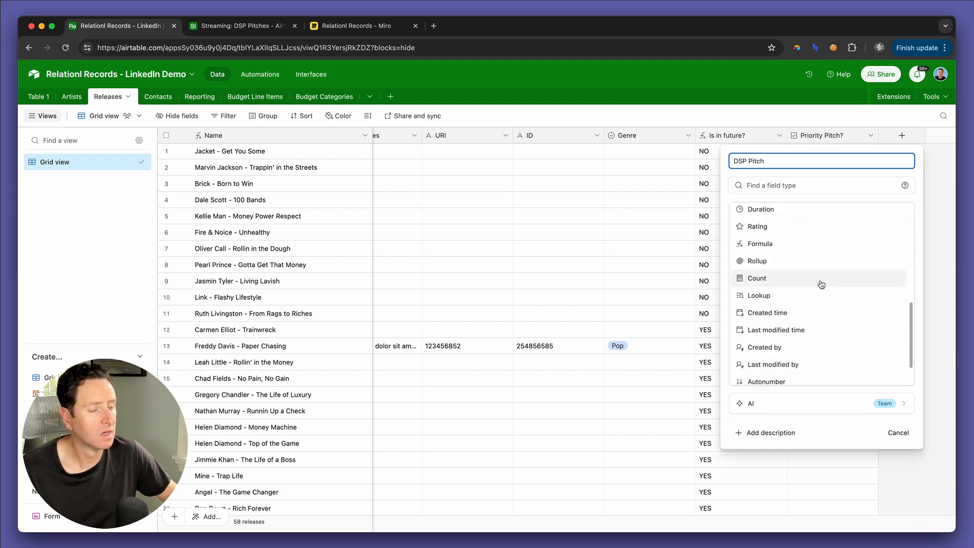
{"action": "scroll", "coordinate": [821, 283], "scroll_direction": "up", "scroll_amount": 5}
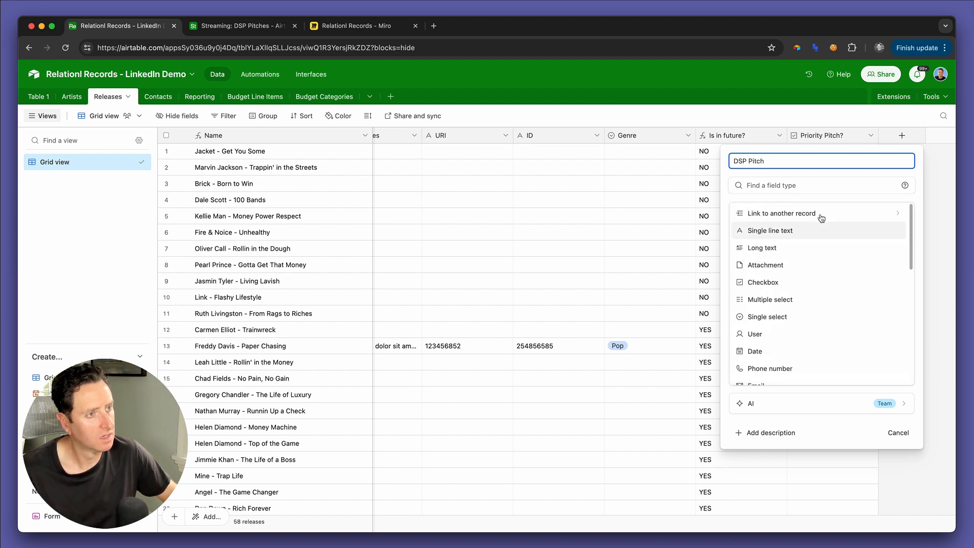
{"action": "left_click", "coordinate": [807, 211]}
{"action": "left_click", "coordinate": [764, 325]}
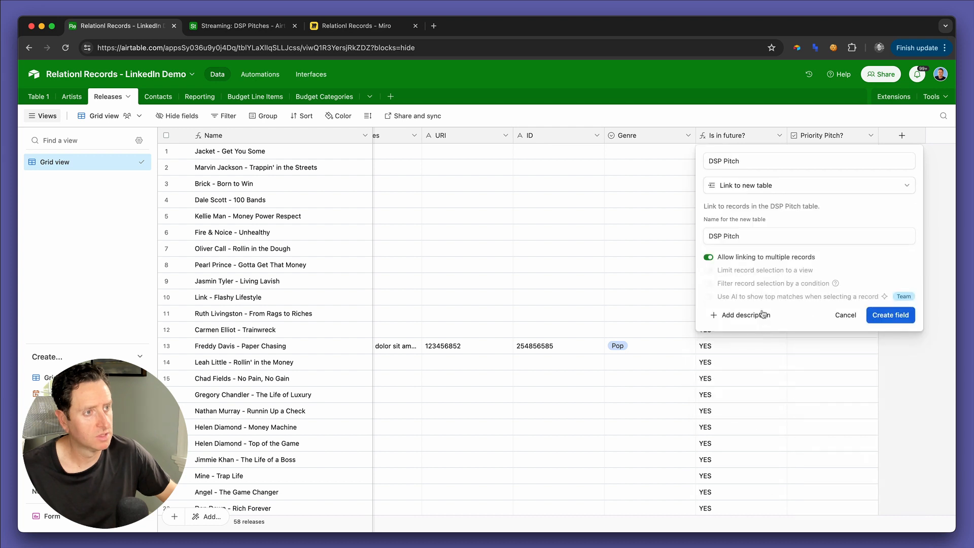
{"action": "left_click", "coordinate": [746, 241]}
{"action": "type", "text": "es"}
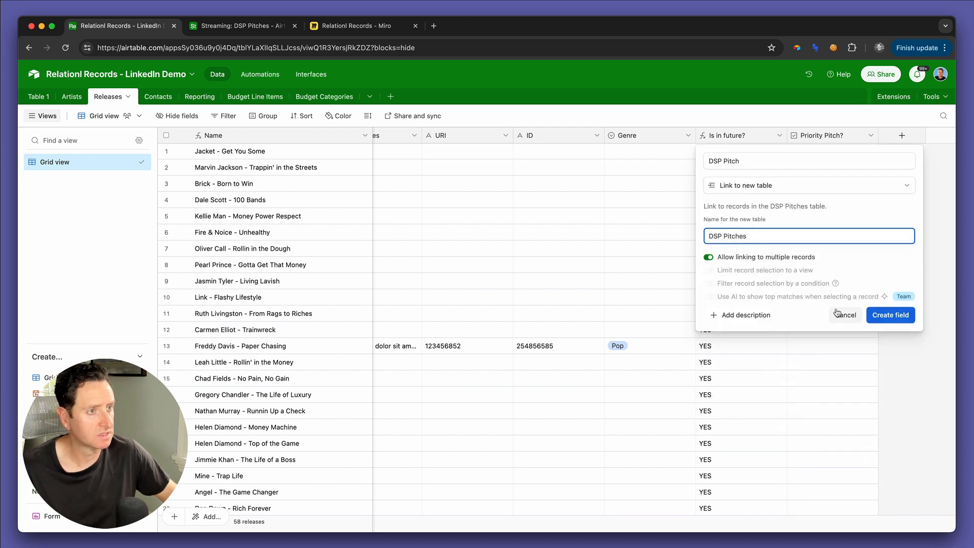
{"action": "left_click", "coordinate": [901, 316]}
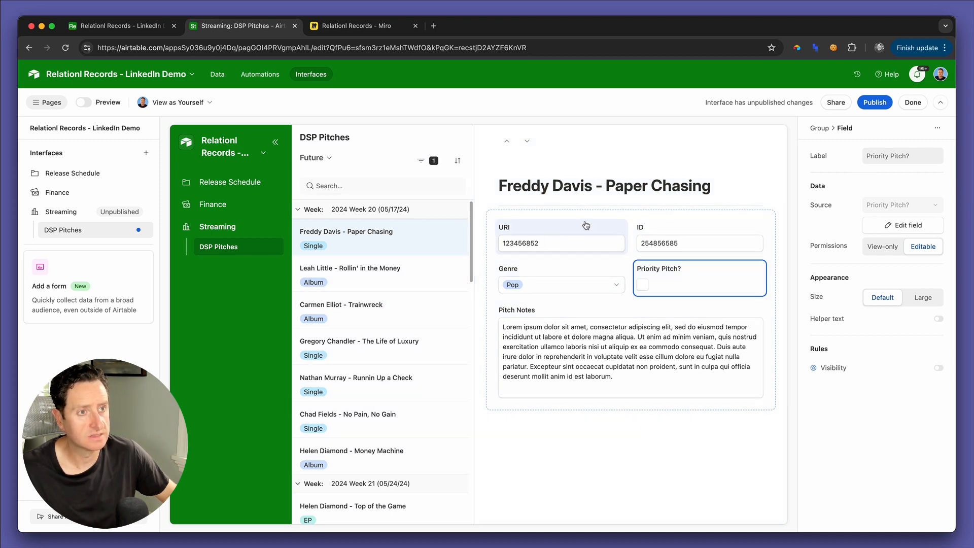
Step: Insert the DSP Pitch linked field above URI and ID in the interface's record detail
{"action": "left_click", "coordinate": [631, 216]}
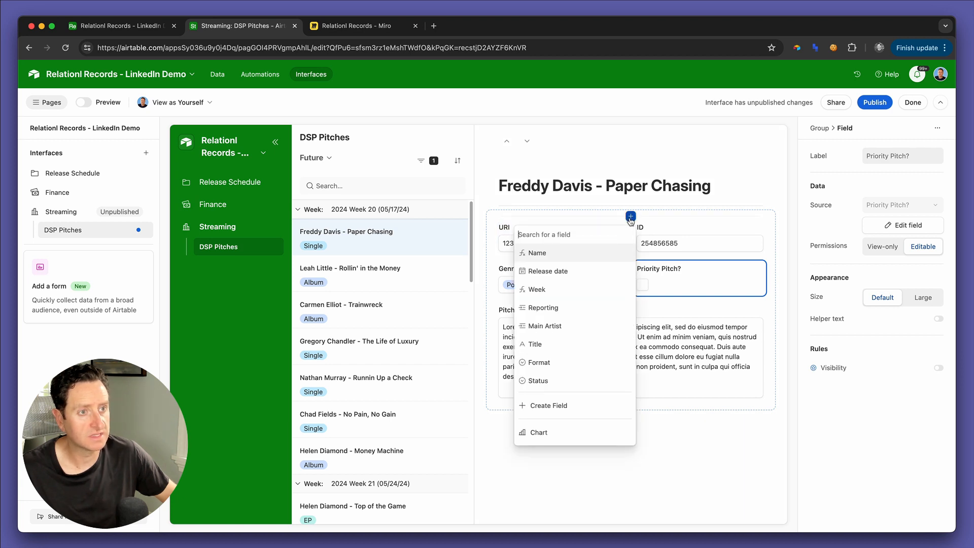
{"action": "scroll", "coordinate": [570, 335], "scroll_direction": "down", "scroll_amount": 5}
{"action": "scroll", "coordinate": [570, 355], "scroll_direction": "down", "scroll_amount": 5}
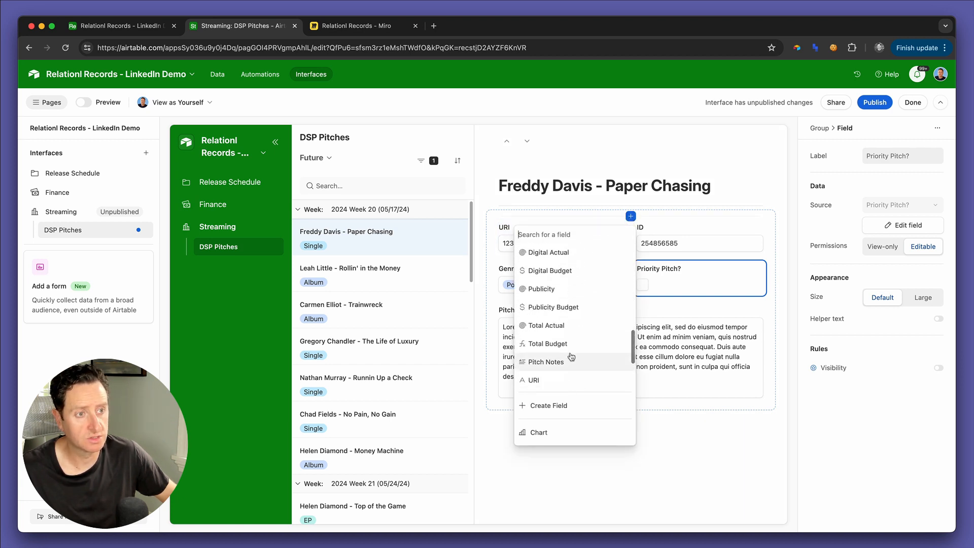
{"action": "left_click", "coordinate": [569, 384]}
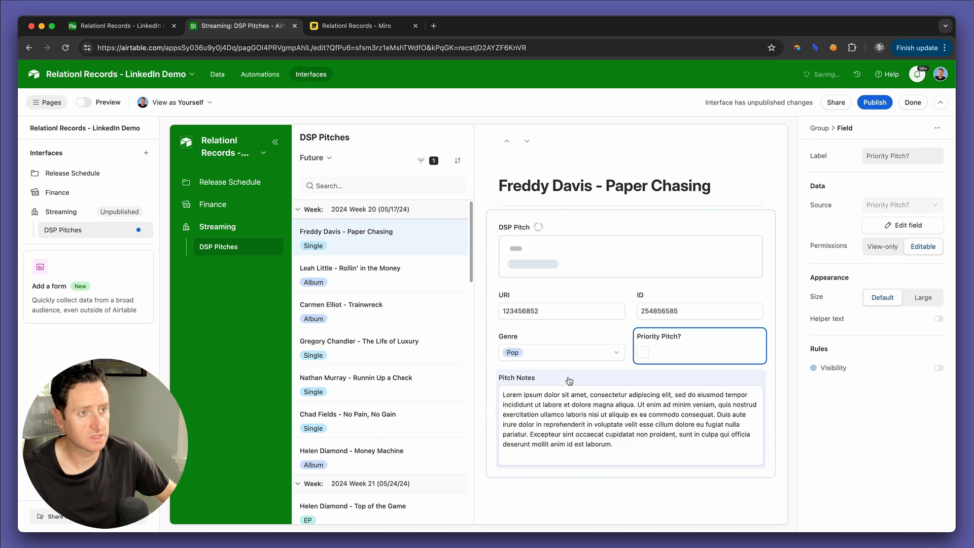
Step: Switch the DSP Pitch field in the record detail from list to compact pill style and allow linking and unlinking records
{"action": "left_click", "coordinate": [584, 231]}
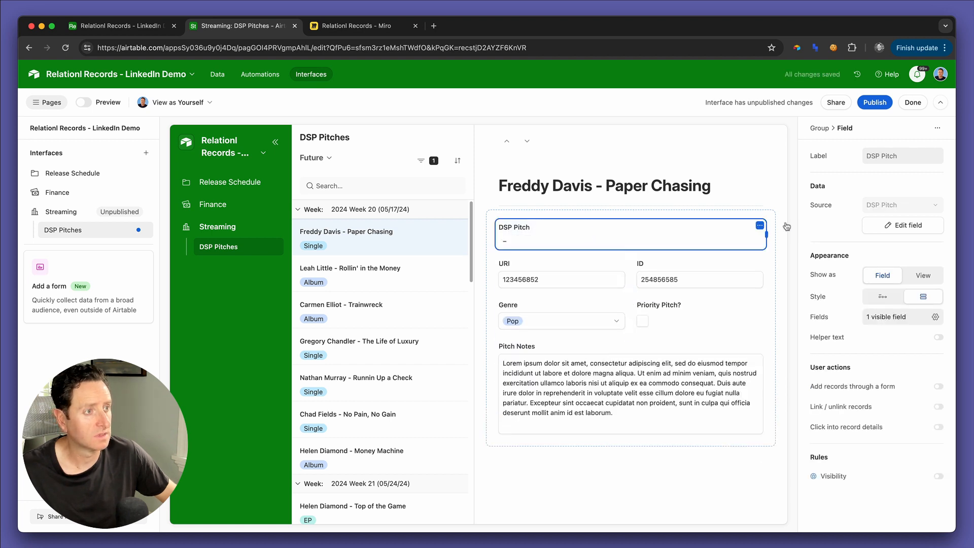
{"action": "left_click", "coordinate": [883, 297]}
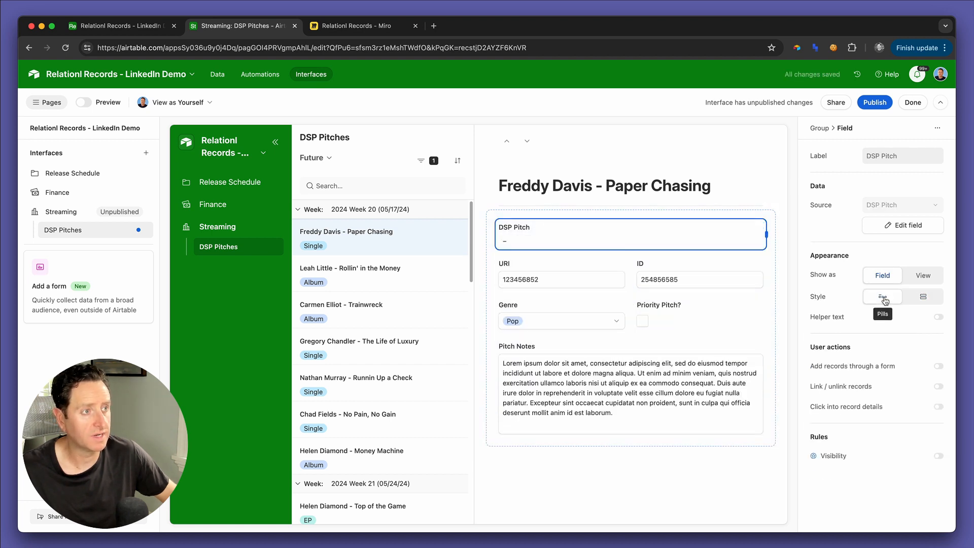
{"action": "left_click", "coordinate": [938, 388]}
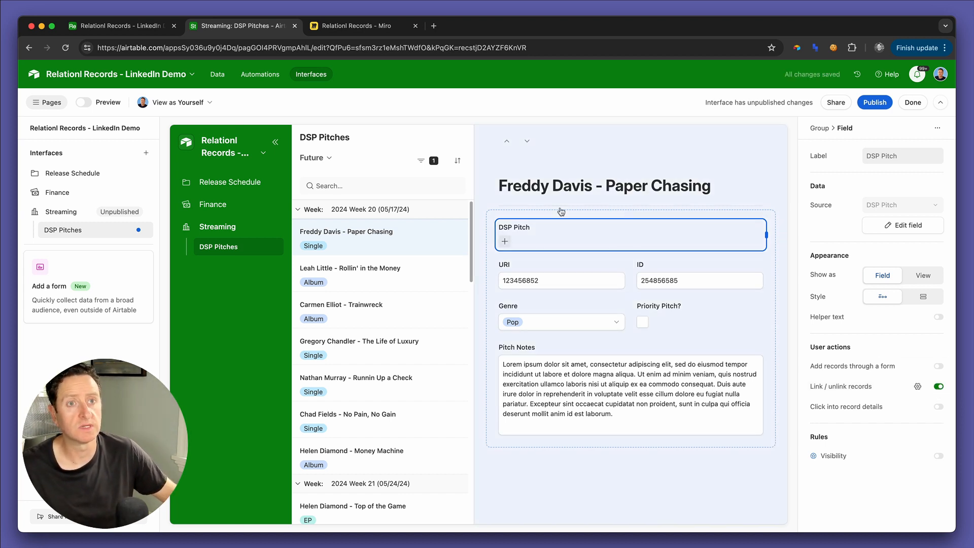
Step: Go to the DSP Pitches table in the base's data and create a date field named "Date" with the local format
{"action": "key", "text": "ctrl+shift+Tab"}
{"action": "key", "text": "ctrl+Tab"}
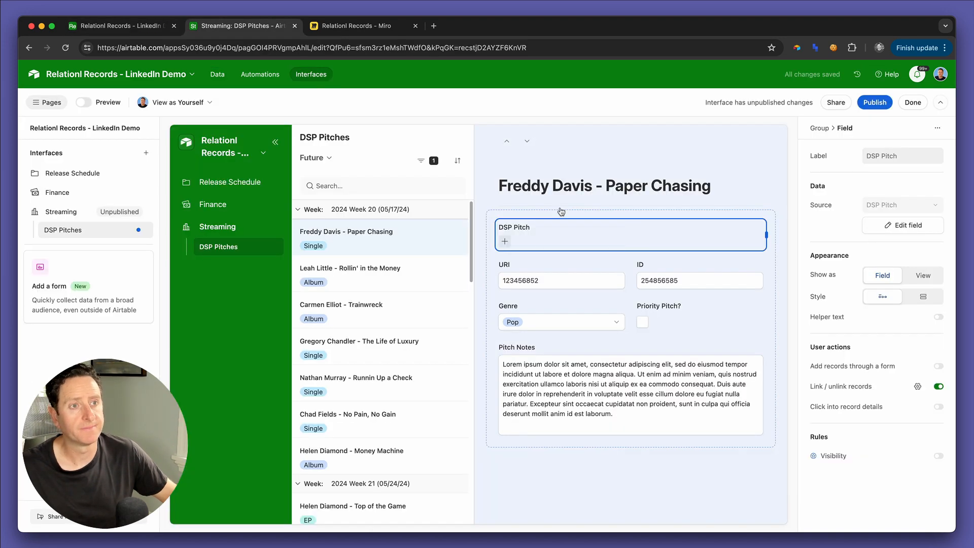
{"action": "key", "text": "ctrl+Tab"}
{"action": "key", "text": "ctrl+shift+Tab"}
{"action": "key", "text": "ctrl+shift+Tab"}
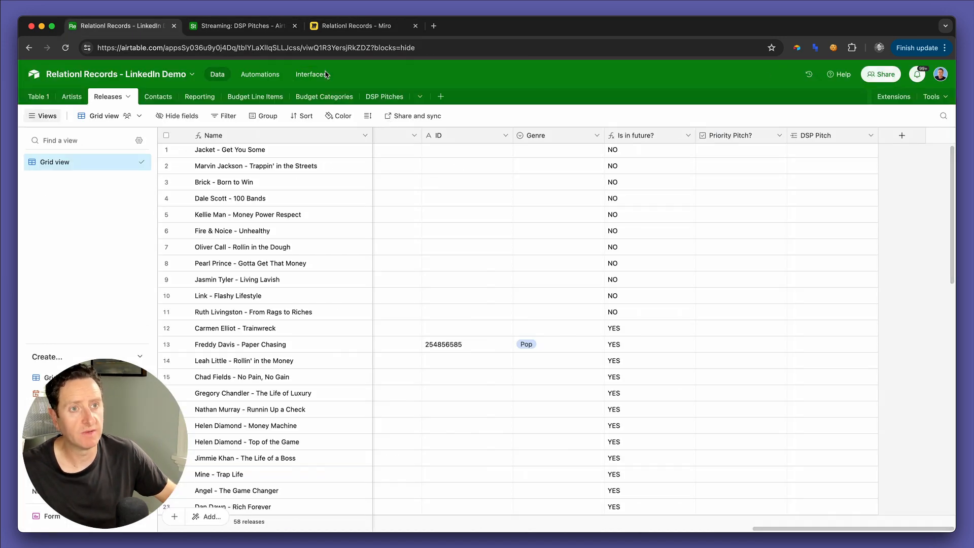
{"action": "left_click", "coordinate": [384, 98]}
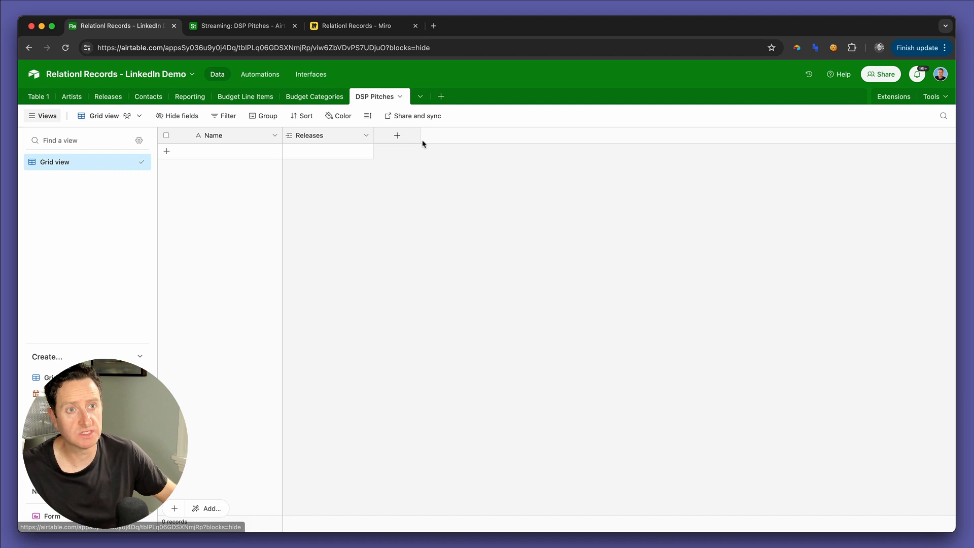
{"action": "left_click", "coordinate": [395, 136]}
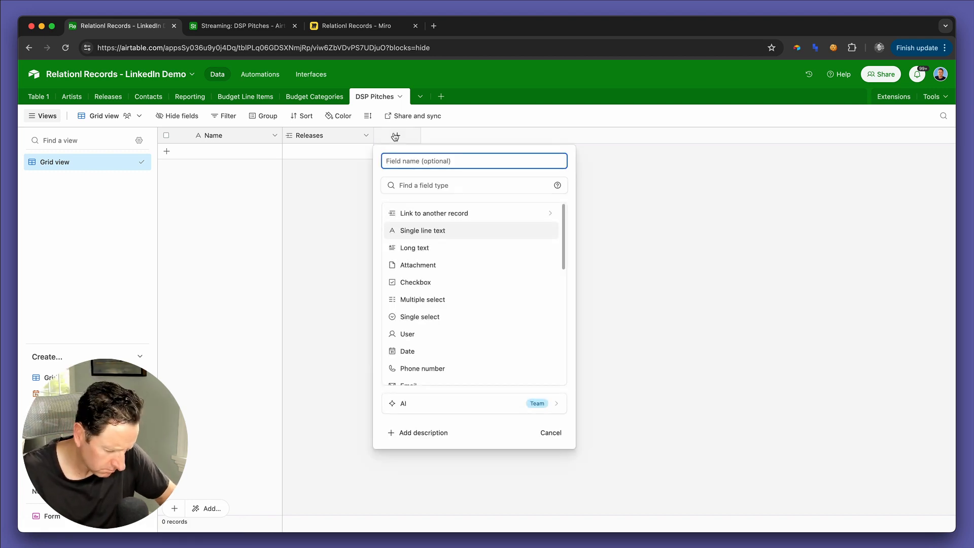
{"action": "type", "text": "Date"}
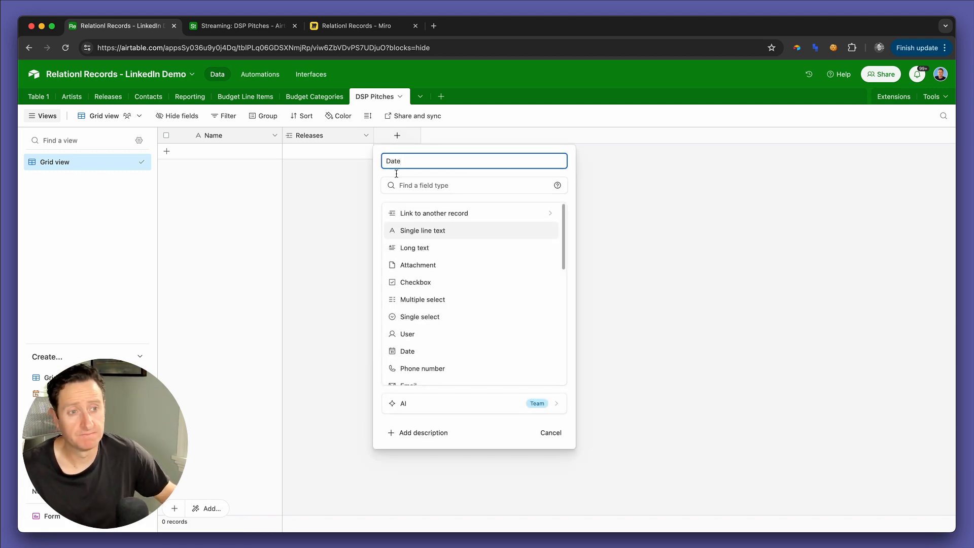
{"action": "left_click", "coordinate": [436, 352]}
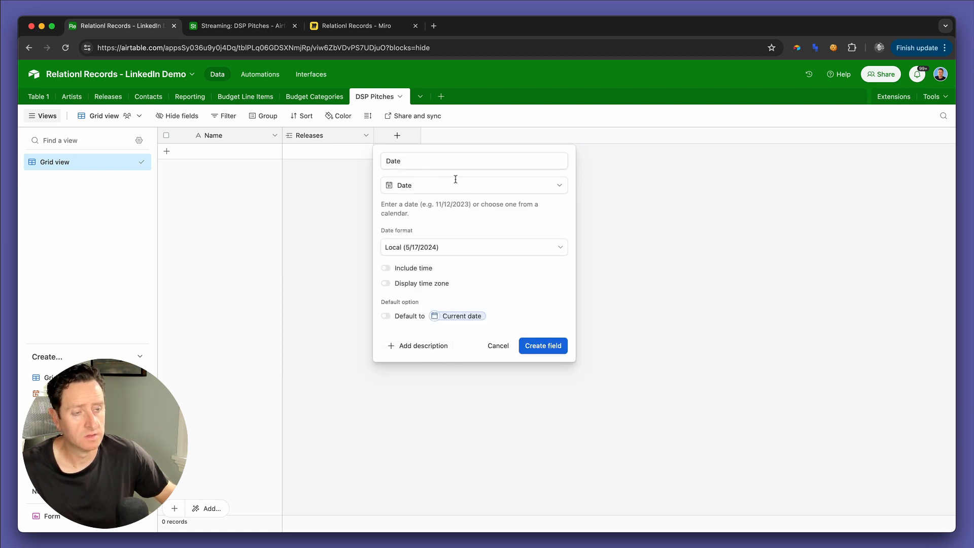
{"action": "left_click", "coordinate": [539, 344]}
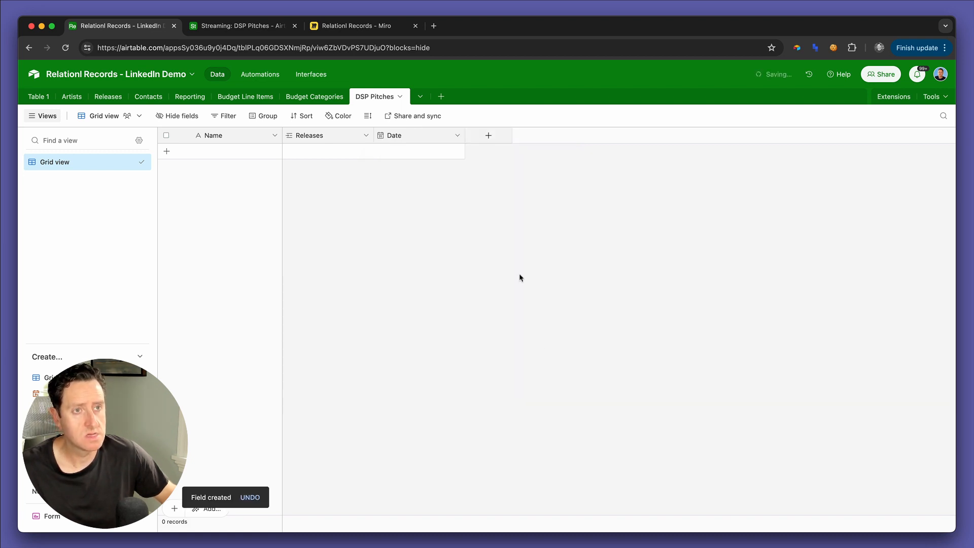
Step: Create a "Recipients" field in the DSP Pitches table that links to multiple records in the Contacts table
{"action": "left_click", "coordinate": [489, 137]}
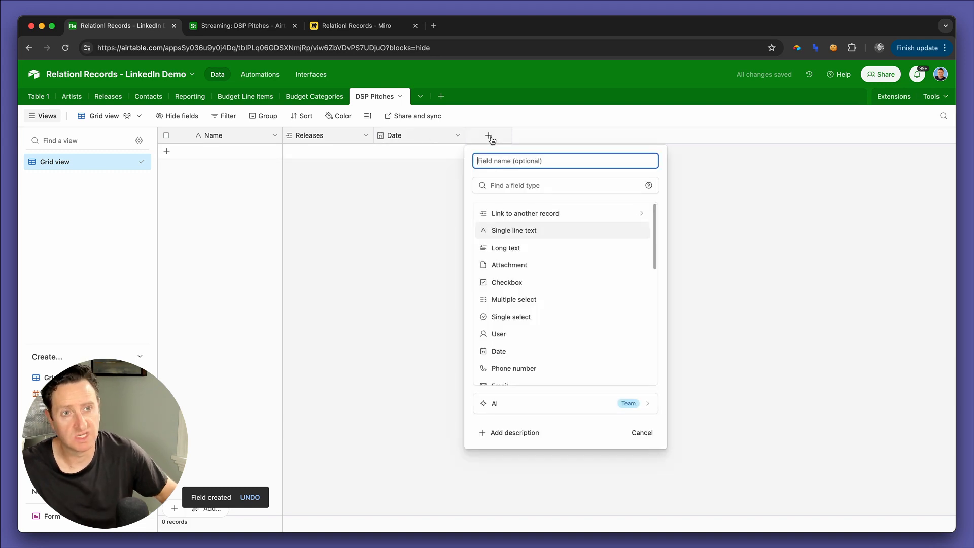
{"action": "type", "text": "Recip"}
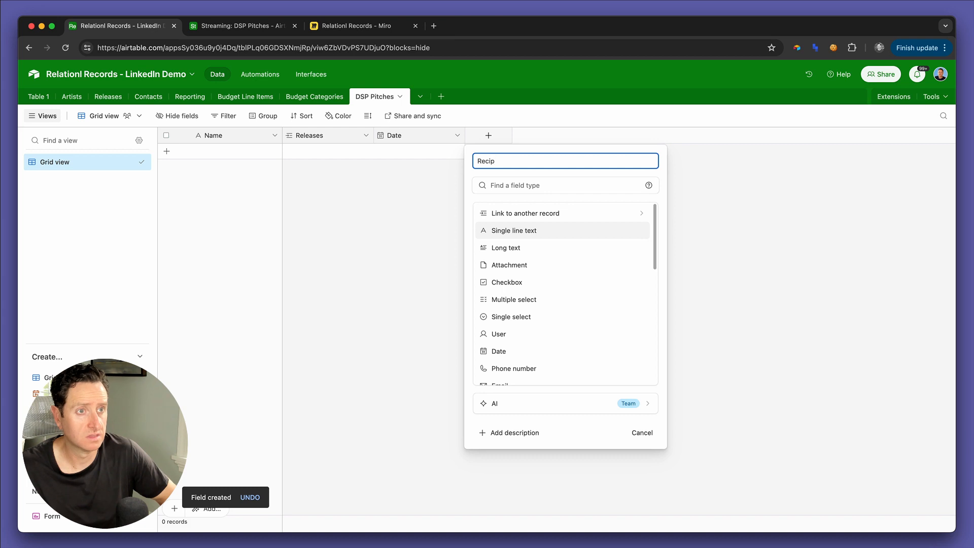
{"action": "type", "text": "ients"}
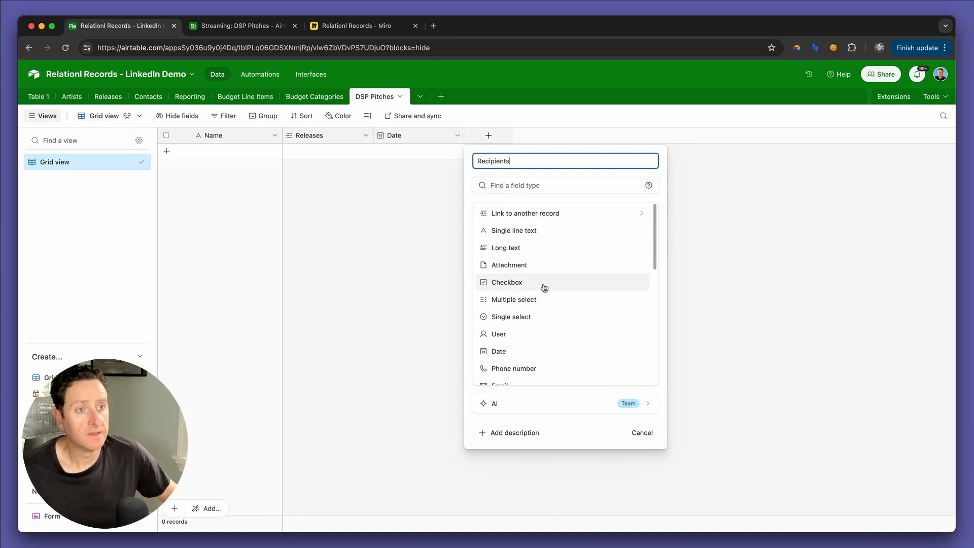
{"action": "left_click", "coordinate": [545, 220]}
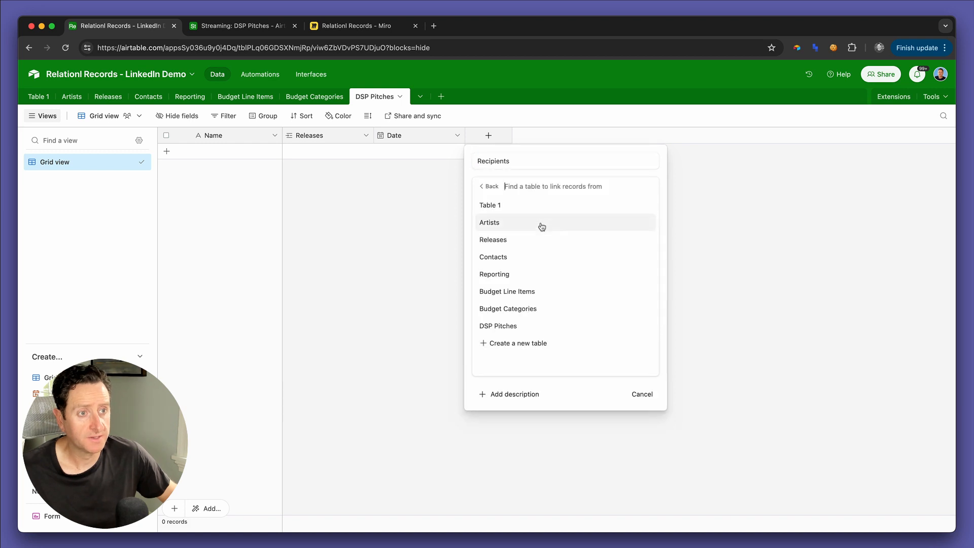
{"action": "left_click", "coordinate": [527, 257]}
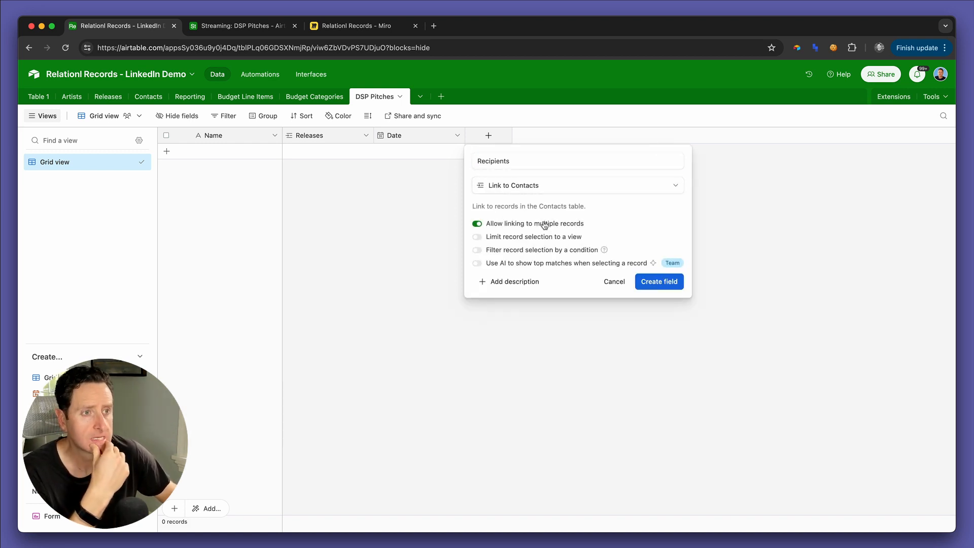
{"action": "left_click", "coordinate": [672, 283]}
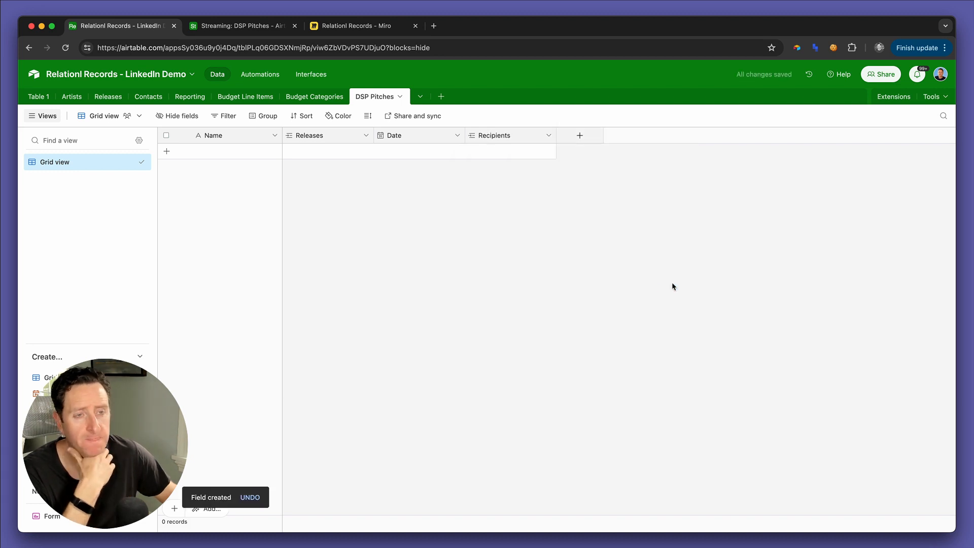
Step: Create a long text field named "Salutation" in the DSP Pitches table
{"action": "left_click", "coordinate": [581, 136]}
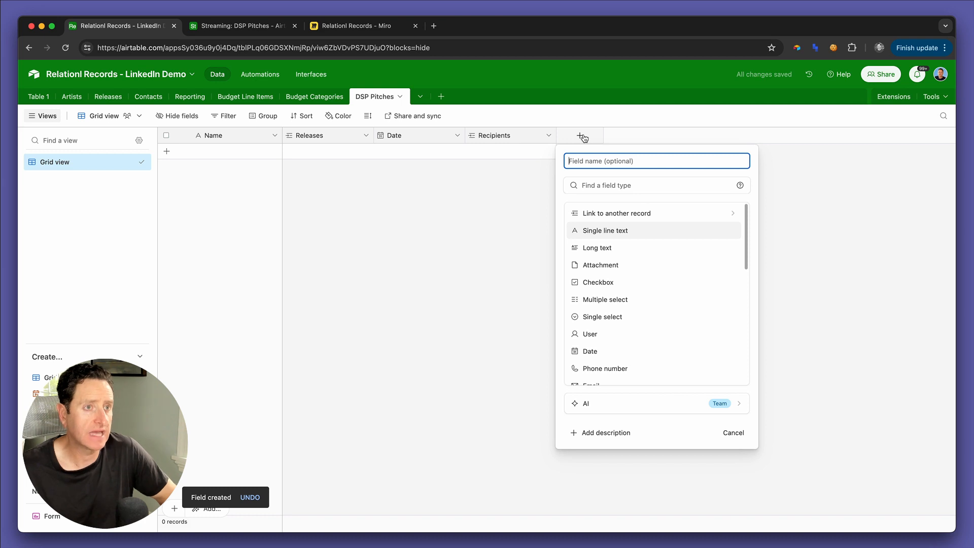
{"action": "type", "text": "Salutation"}
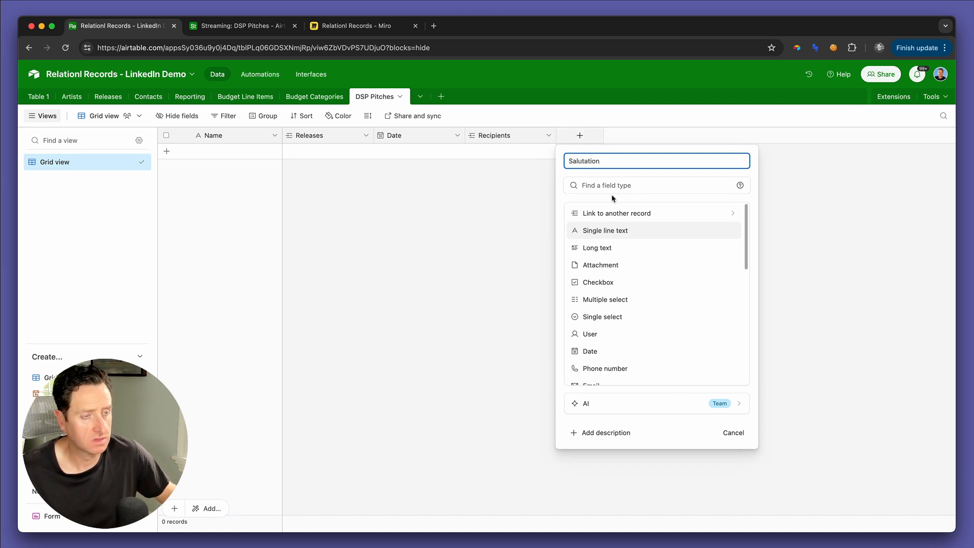
{"action": "left_click", "coordinate": [611, 248]}
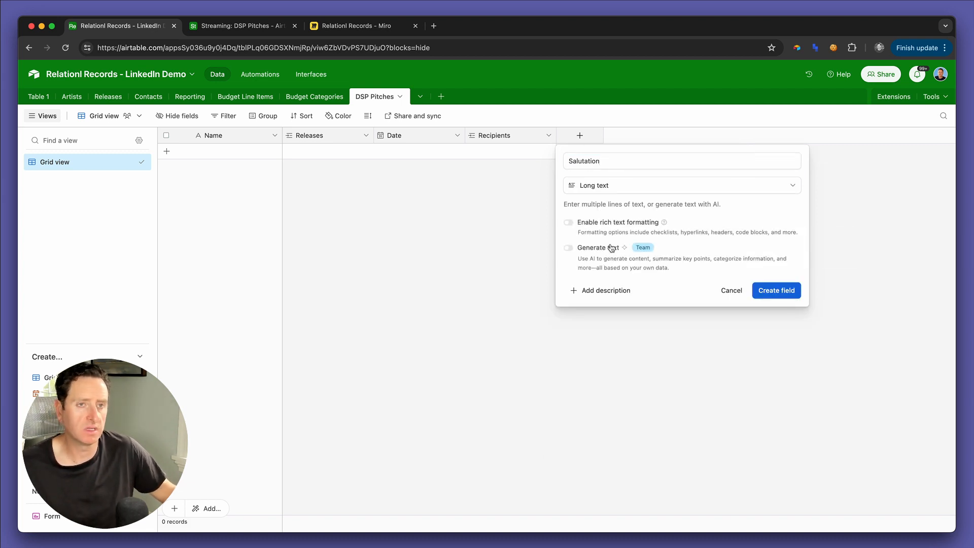
{"action": "left_click", "coordinate": [783, 292]}
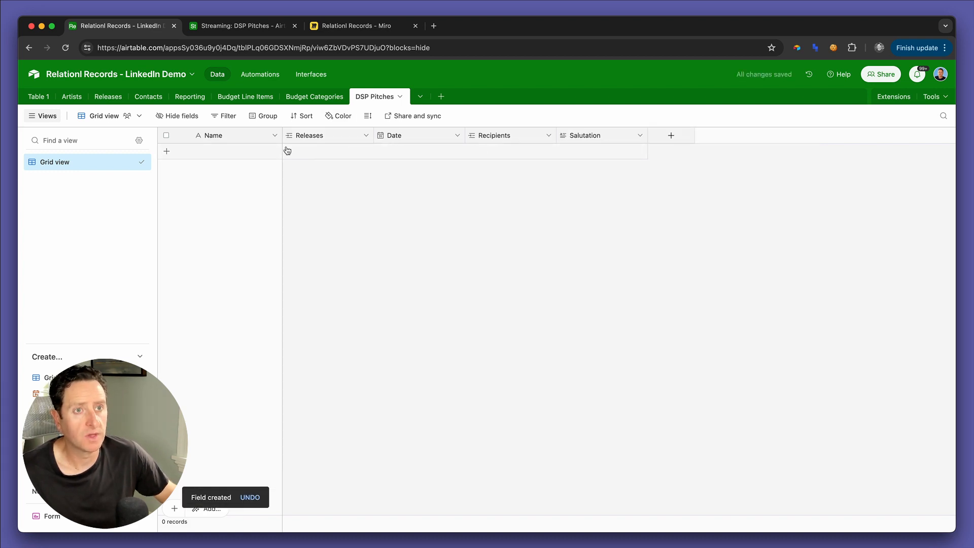
Step: Change the field type of the DSP Pitches table's primary Name field to Formula
{"action": "double_click", "coordinate": [228, 135]}
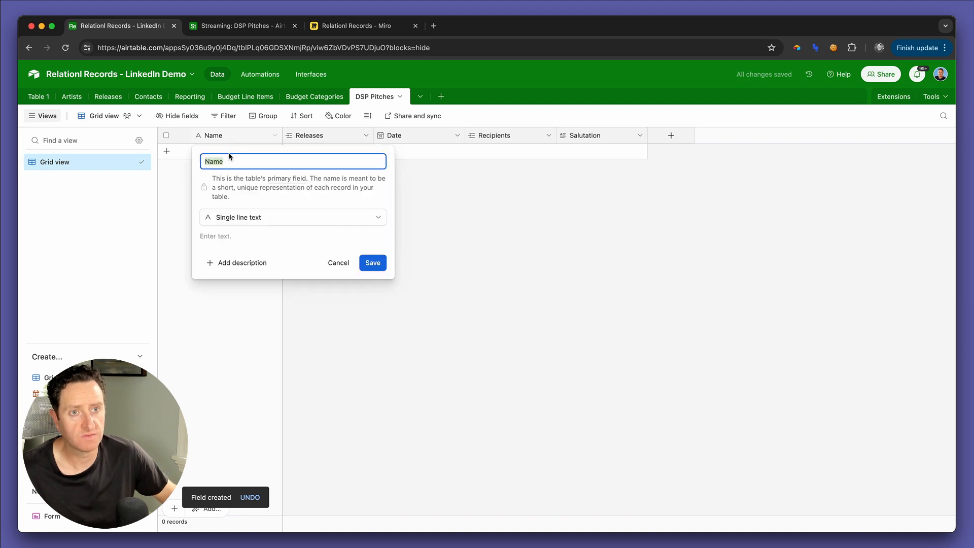
{"action": "left_click", "coordinate": [225, 217]}
{"action": "type", "text": "f"}
{"action": "left_click", "coordinate": [235, 247]}
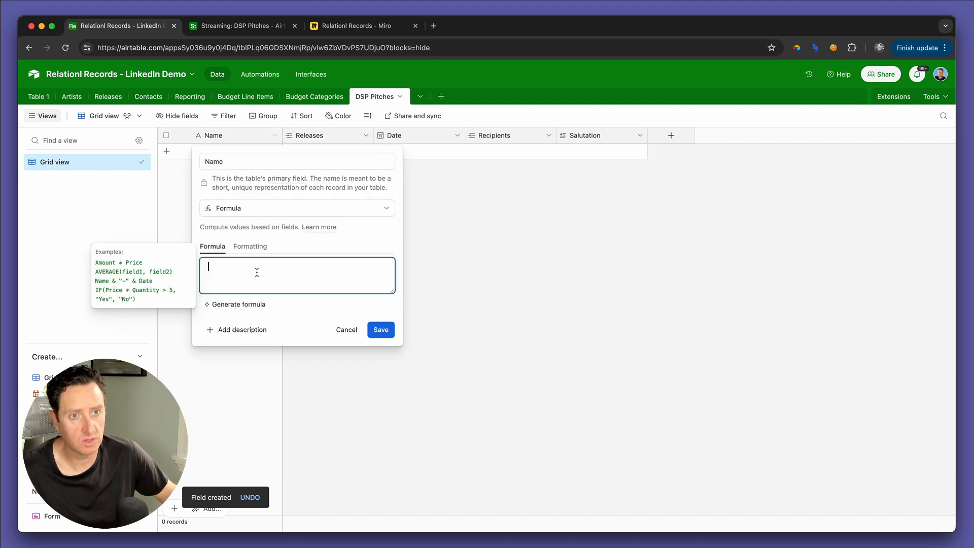
Step: Set the Name field's formula to DATETIME_FORMAT(Date,"M/D/YY") and save the configuration change
{"action": "type", "text": "date"}
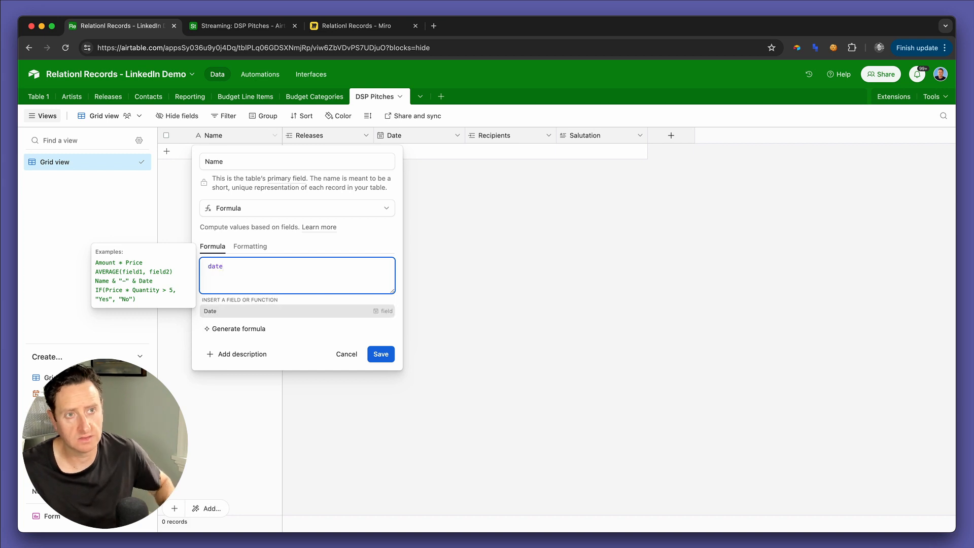
{"action": "key", "text": "Return"}
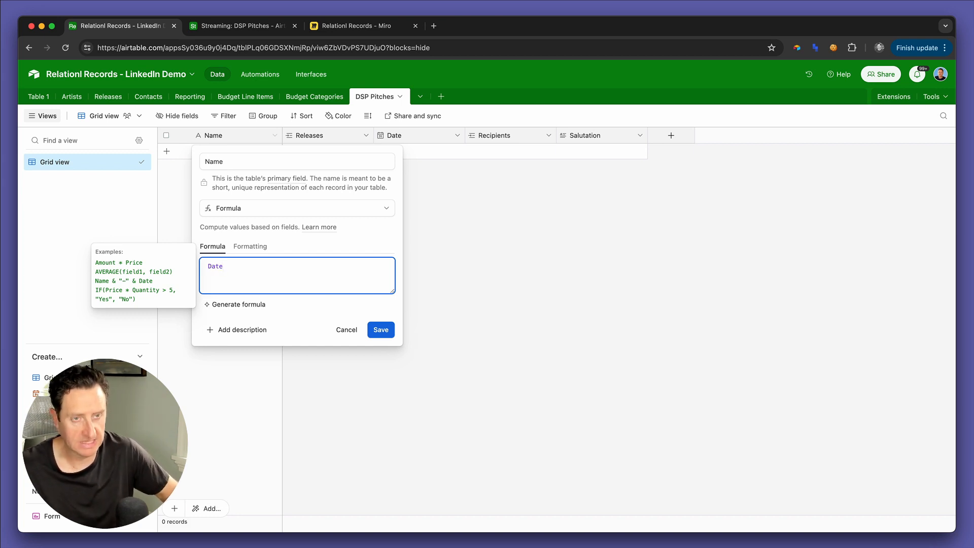
{"action": "type", "text": "time"}
{"action": "key", "text": "Down"}
{"action": "key", "text": "Return"}
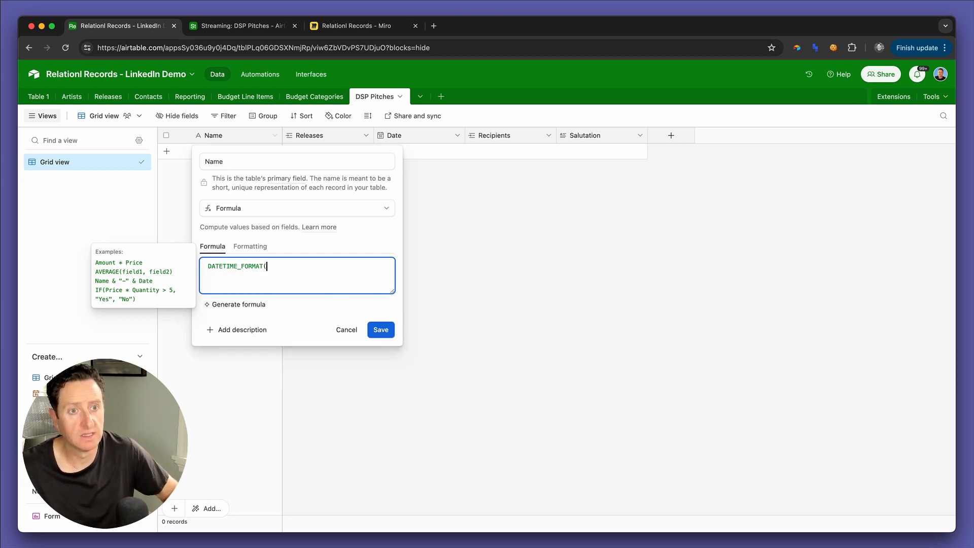
{"action": "type", "text": "date"}
{"action": "key", "text": "Return"}
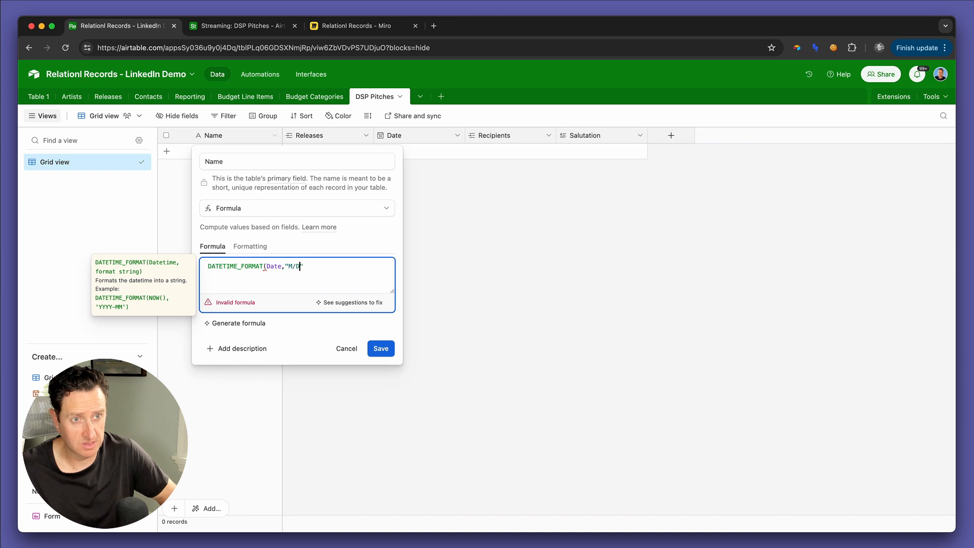
{"action": "type", "text": ",\"M/D/YY\""}
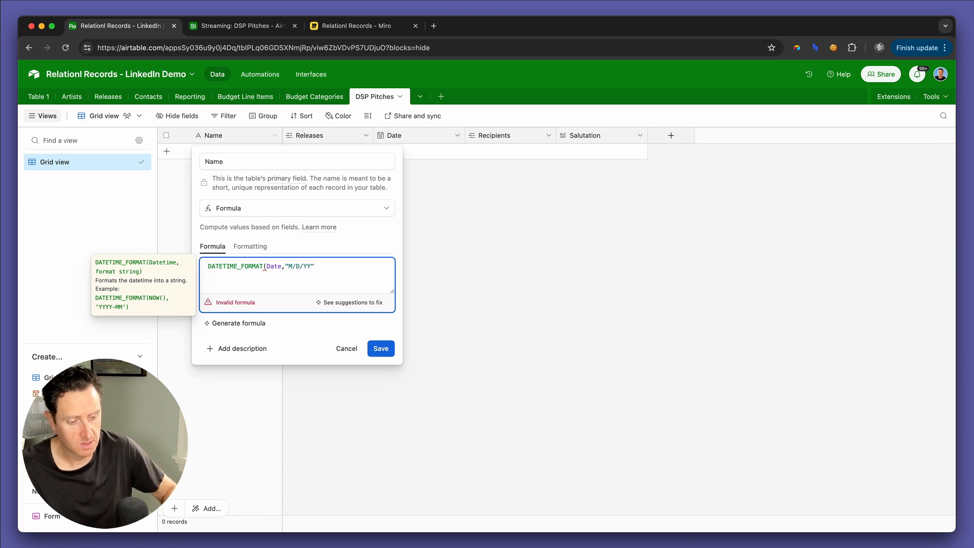
{"action": "type", "text": ")"}
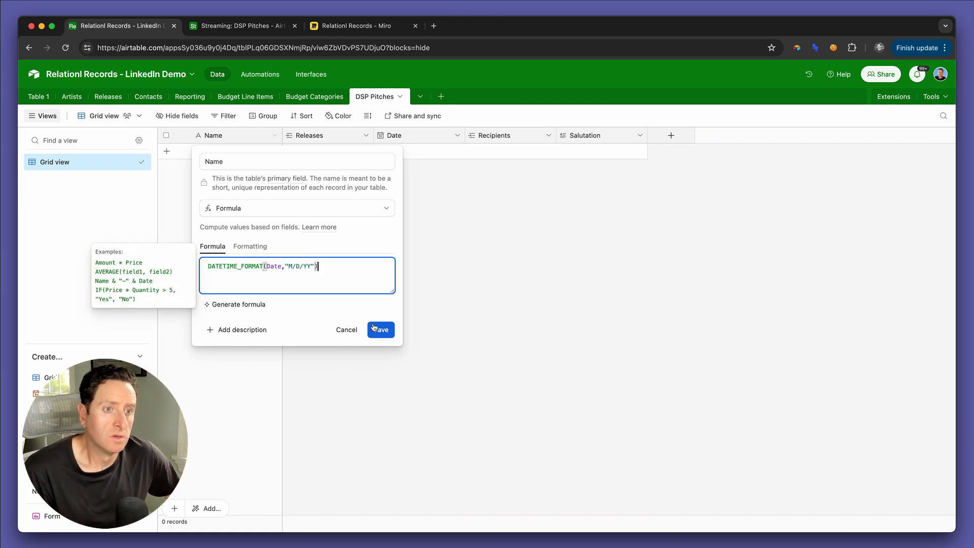
{"action": "left_click", "coordinate": [374, 328]}
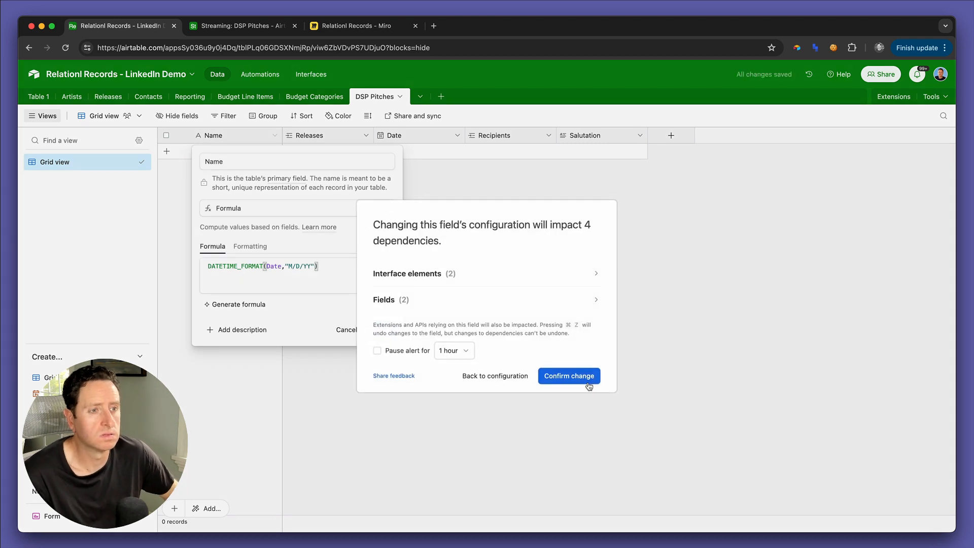
{"action": "left_click", "coordinate": [586, 377]}
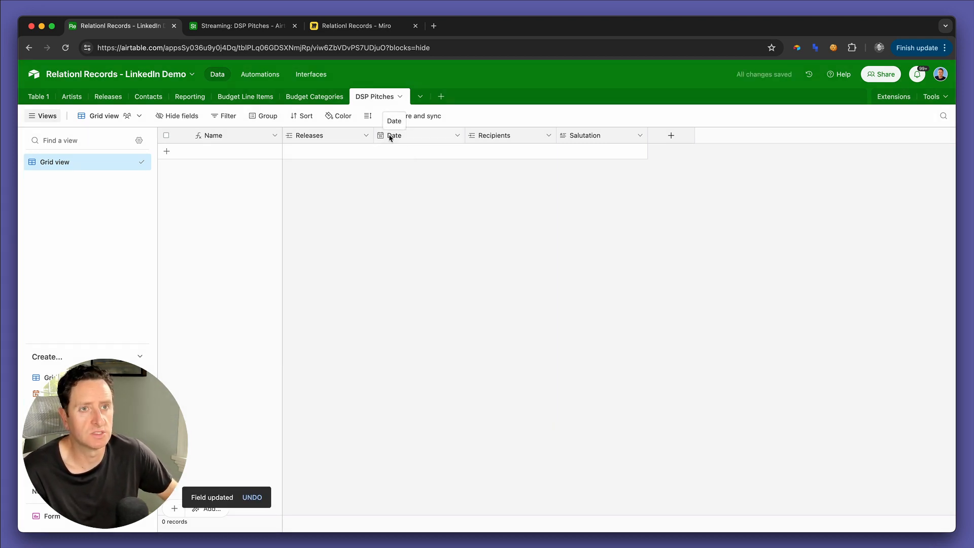
Step: Start a new page in the Streaming interface using the Record review layout
{"action": "left_click", "coordinate": [239, 27]}
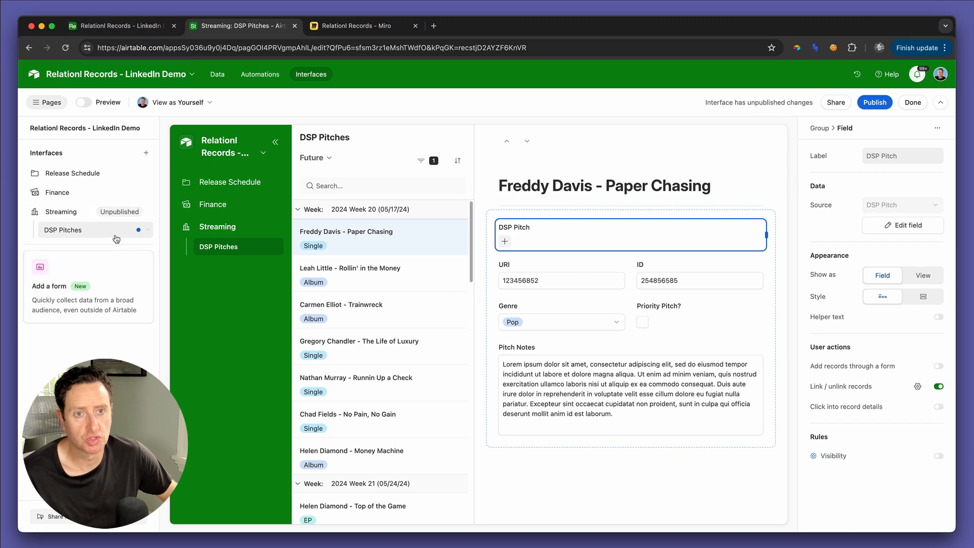
{"action": "left_click", "coordinate": [131, 213]}
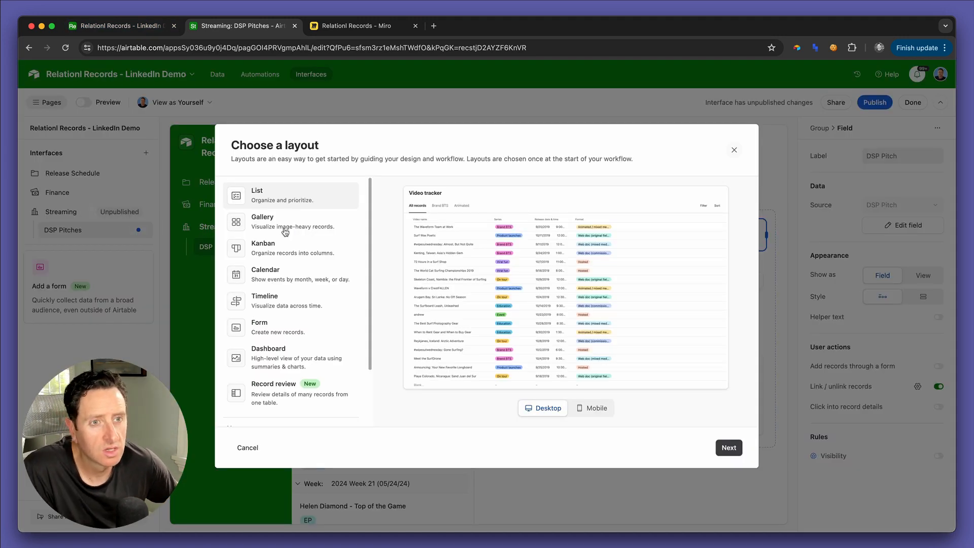
{"action": "scroll", "coordinate": [296, 314], "scroll_direction": "down", "scroll_amount": 2}
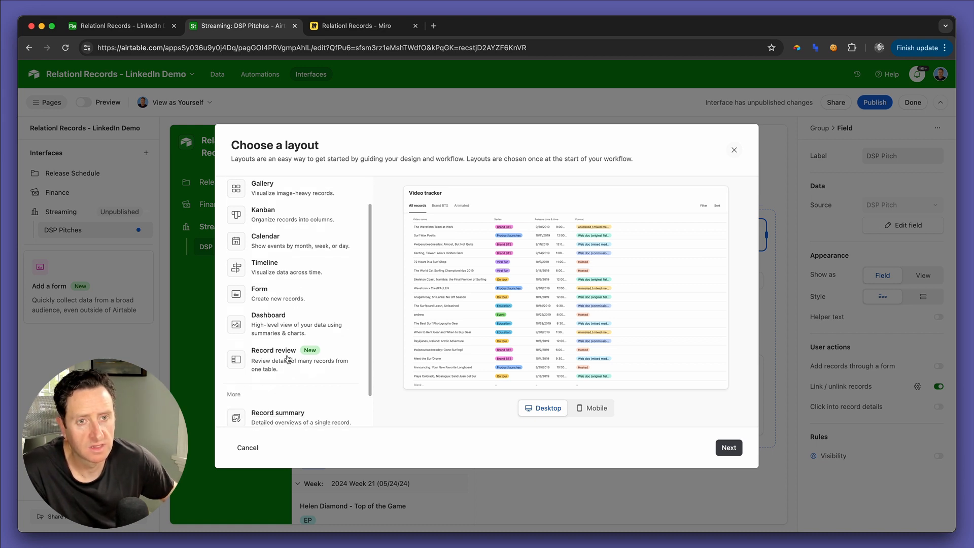
{"action": "scroll", "coordinate": [284, 338], "scroll_direction": "down", "scroll_amount": 1}
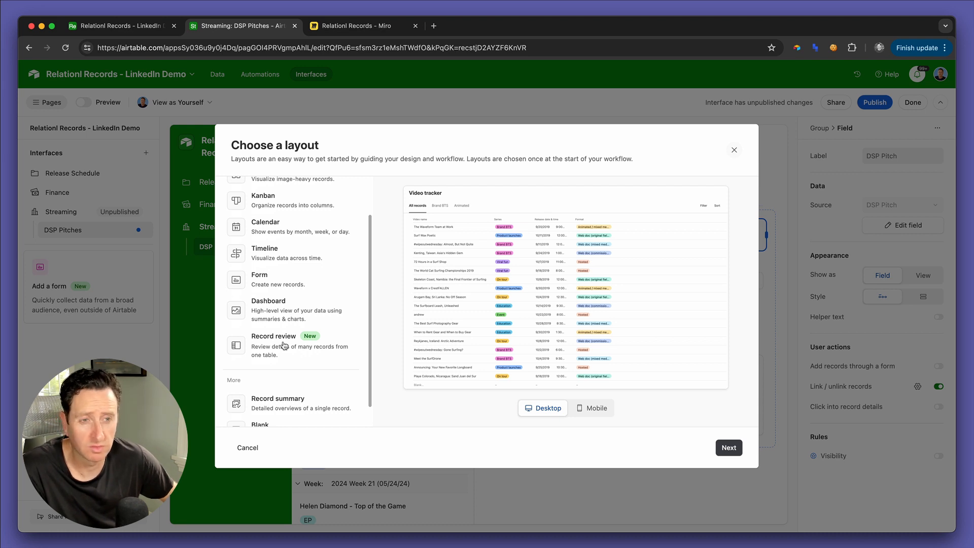
{"action": "left_click", "coordinate": [284, 346]}
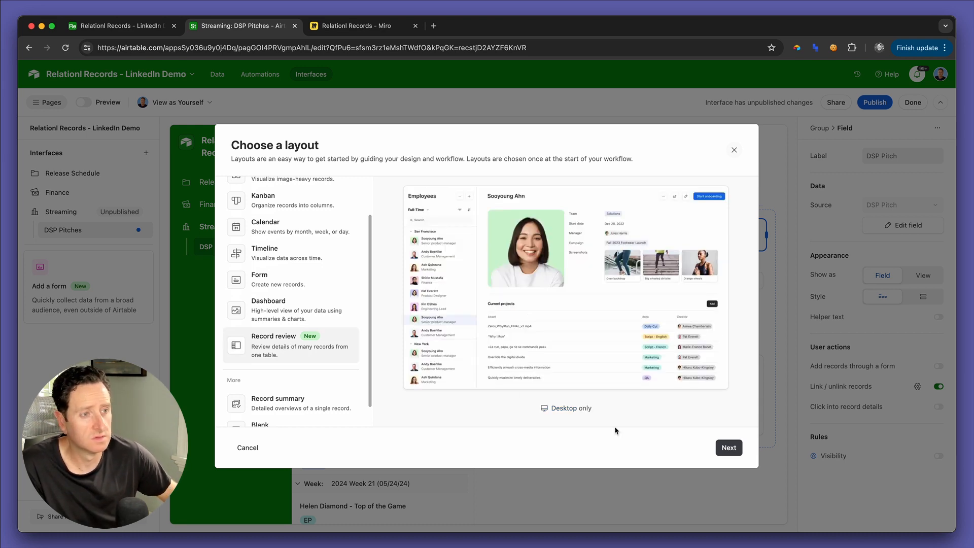
{"action": "left_click", "coordinate": [729, 447]}
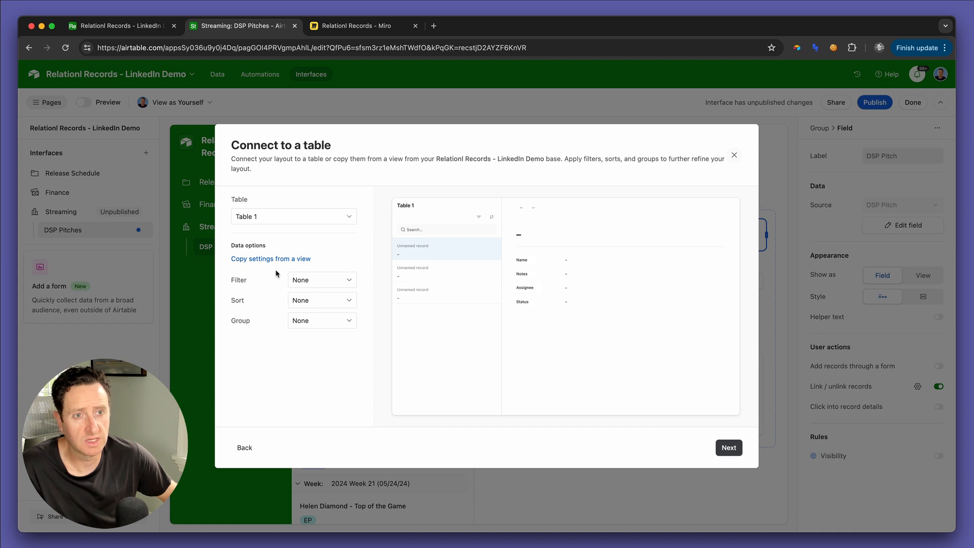
Step: Connect the new page to the DSP Pitches table and sort its records by Date
{"action": "left_click", "coordinate": [294, 216]}
{"action": "scroll", "coordinate": [274, 324], "scroll_direction": "down", "scroll_amount": 2}
{"action": "left_click", "coordinate": [273, 357]}
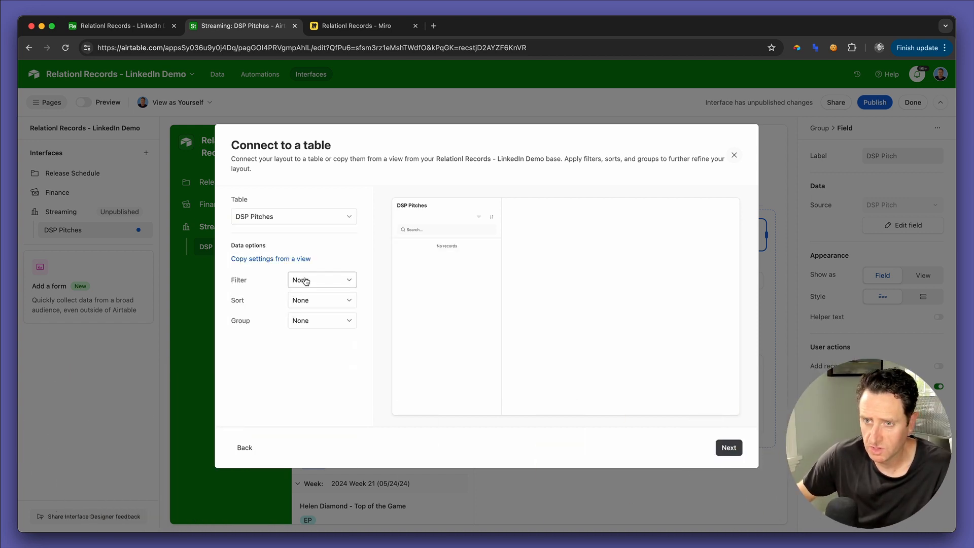
{"action": "left_click", "coordinate": [327, 304]}
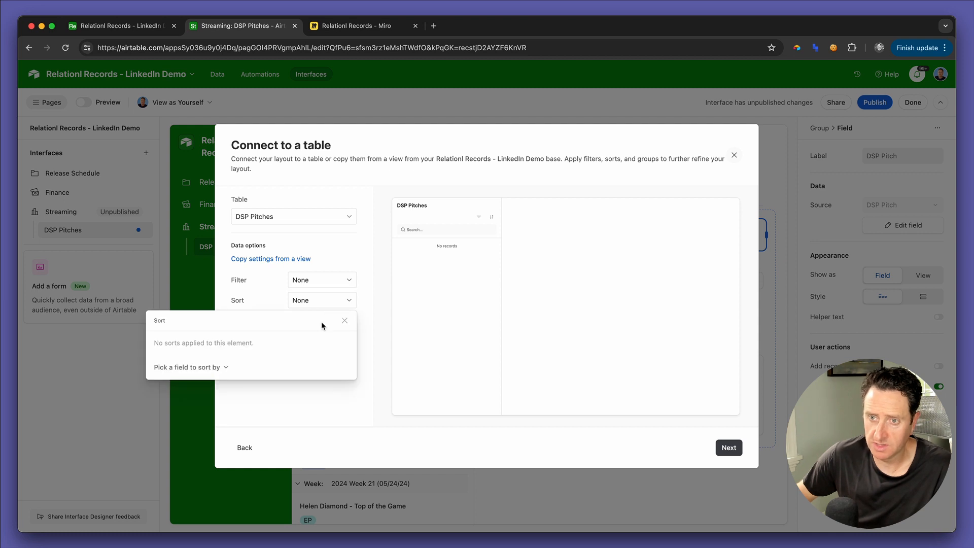
{"action": "left_click", "coordinate": [203, 367]}
{"action": "left_click", "coordinate": [191, 441]}
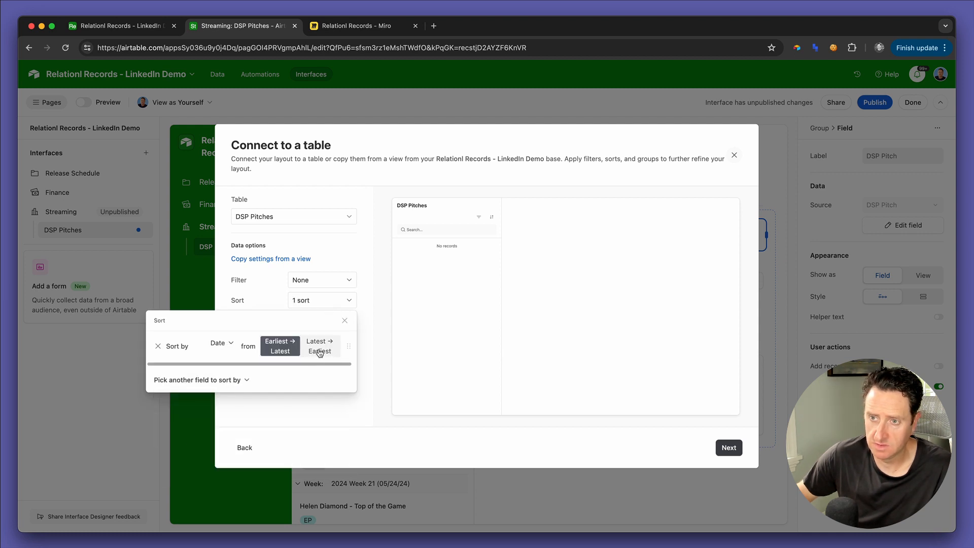
{"action": "left_click", "coordinate": [735, 449]}
{"action": "left_click", "coordinate": [734, 449]}
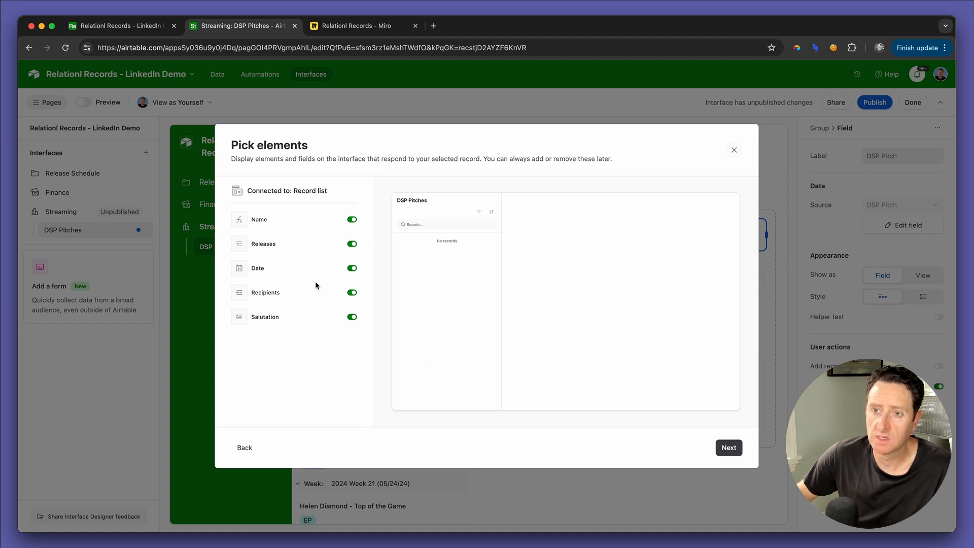
Step: Keep all the offered fields on the page, name it "Pitches" and finish creating it
{"action": "left_click", "coordinate": [734, 448]}
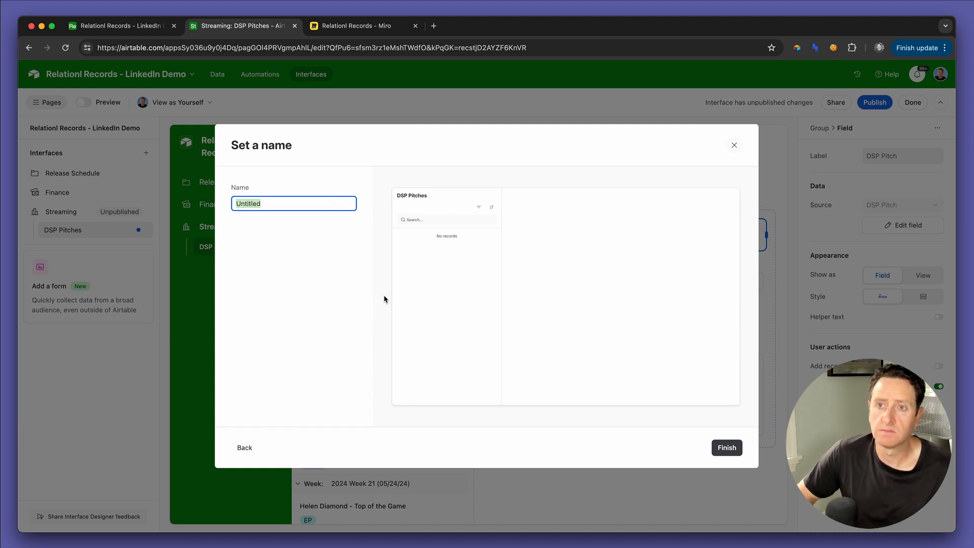
{"action": "type", "text": "Pit"}
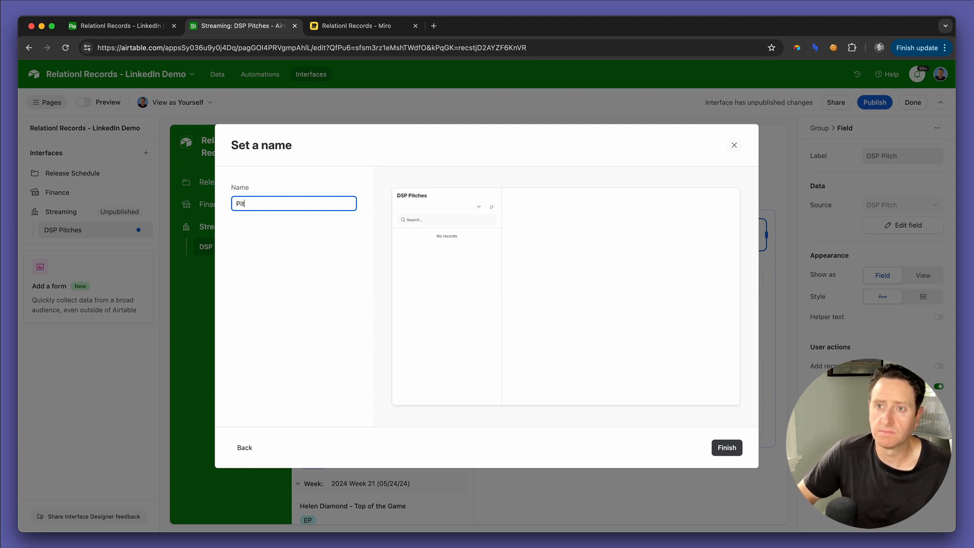
{"action": "type", "text": "ches"}
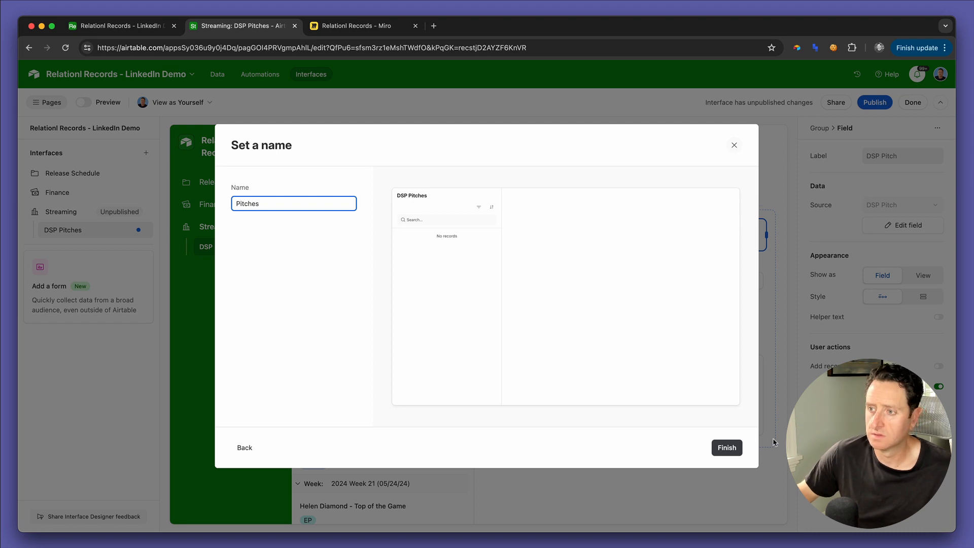
{"action": "left_click", "coordinate": [726, 448]}
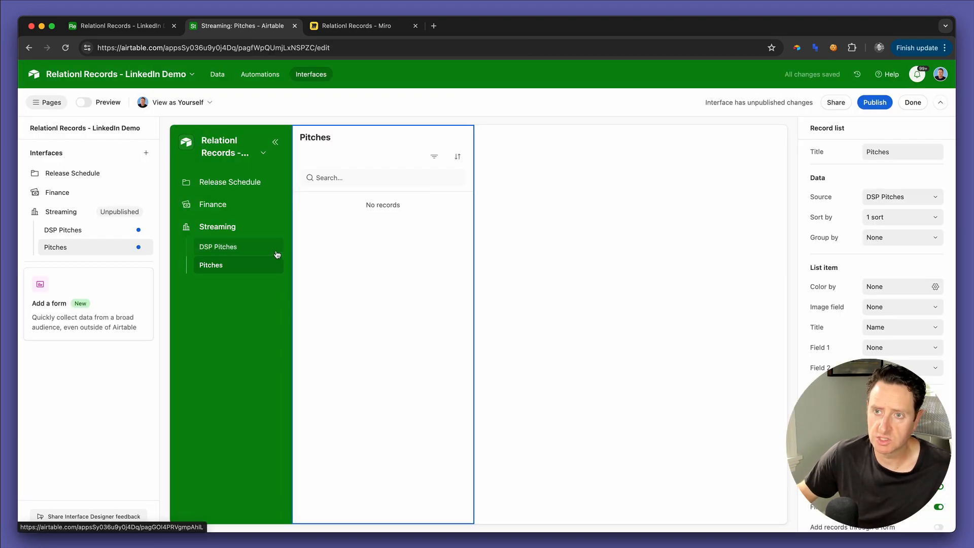
Step: Rename the Streaming interface's existing DSP Pitches page, which is based on releases, to "Pitch Editor"
{"action": "left_click", "coordinate": [277, 248]}
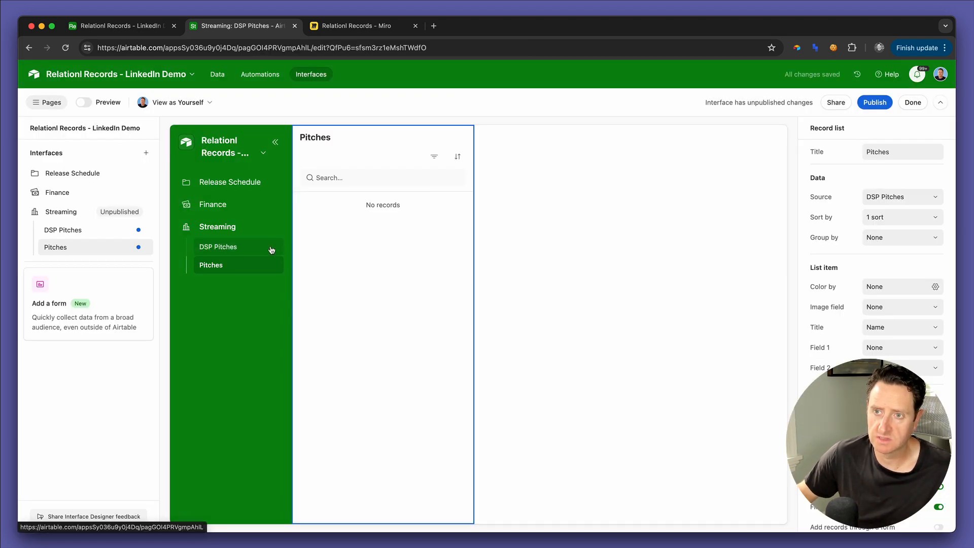
{"action": "left_click", "coordinate": [141, 230]}
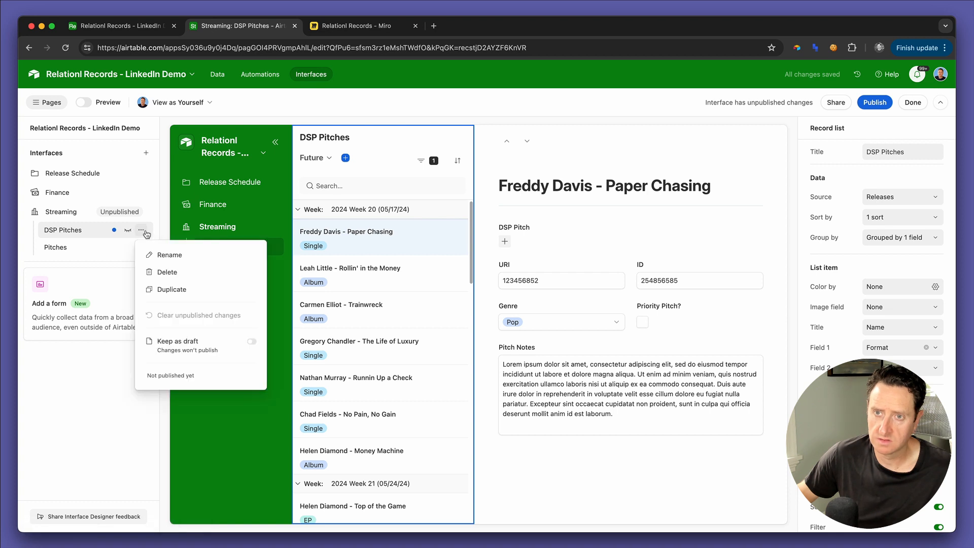
{"action": "left_click", "coordinate": [156, 255]}
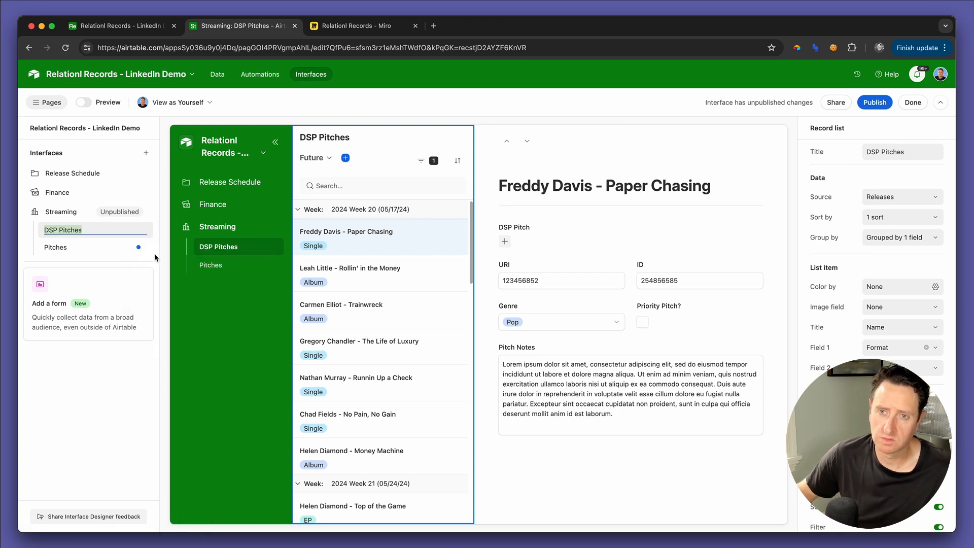
{"action": "key", "text": "Right"}
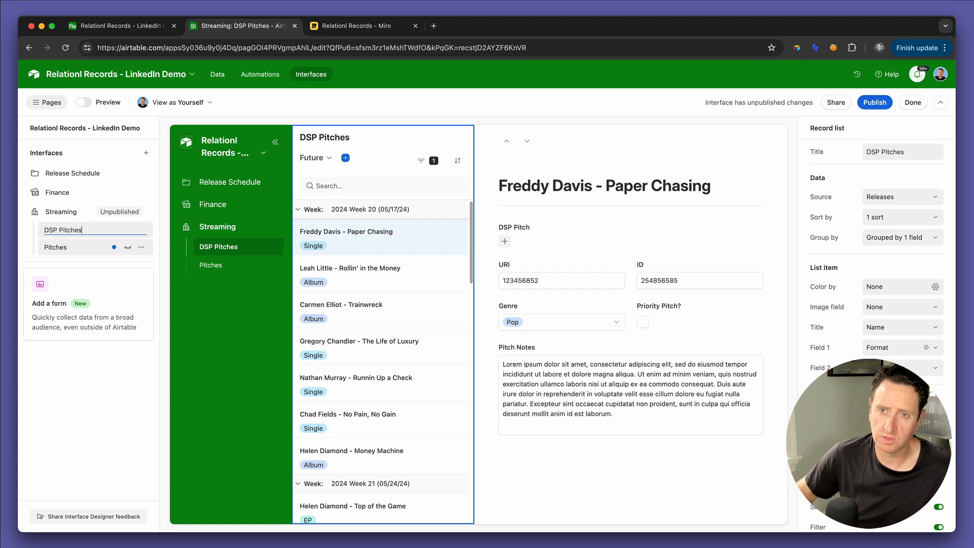
{"action": "key", "text": "BackSpace"}
{"action": "key", "text": "BackSpace"}
{"action": "key", "text": "BackSpace"}
{"action": "key", "text": "BackSpace"}
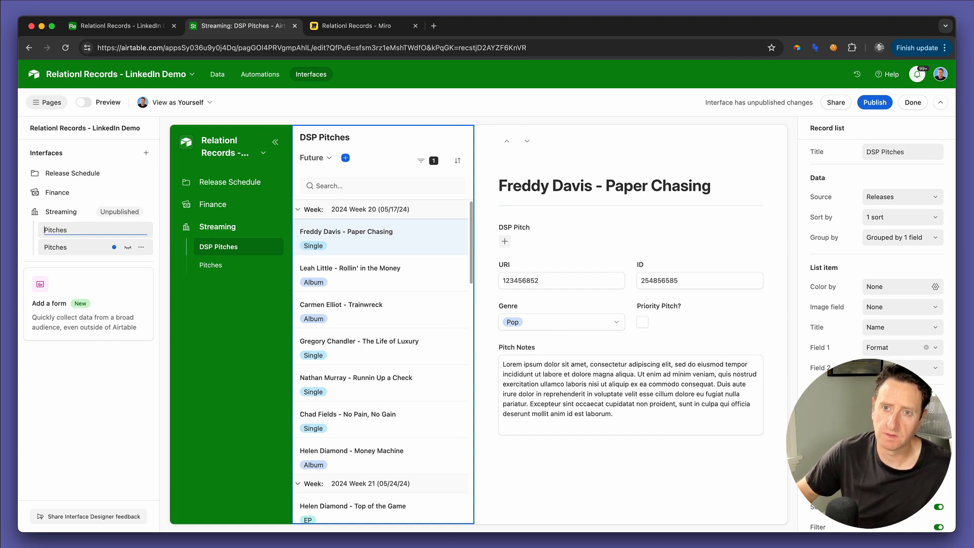
{"action": "key", "text": "BackSpace"}
{"action": "key", "text": "BackSpace"}
{"action": "type", "text": "Editor"}
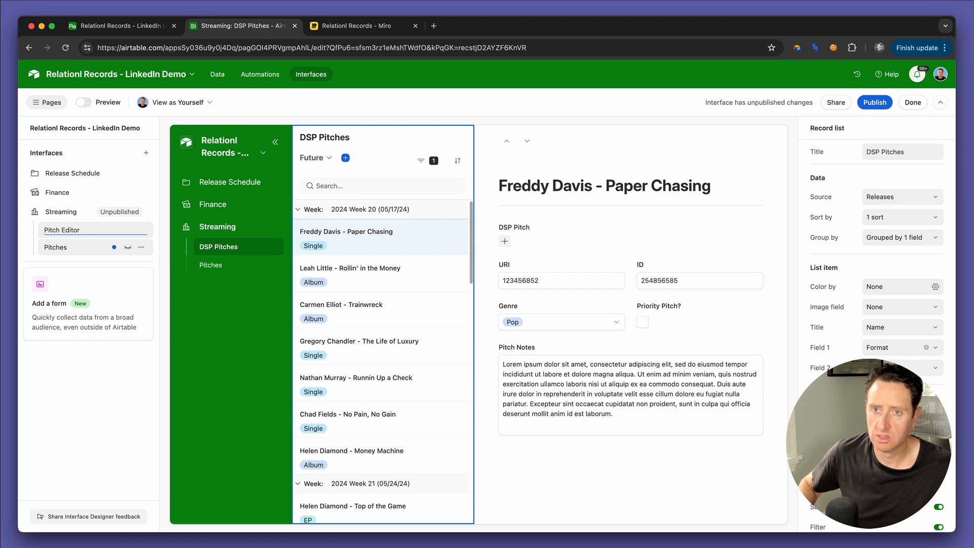
{"action": "key", "text": "Return"}
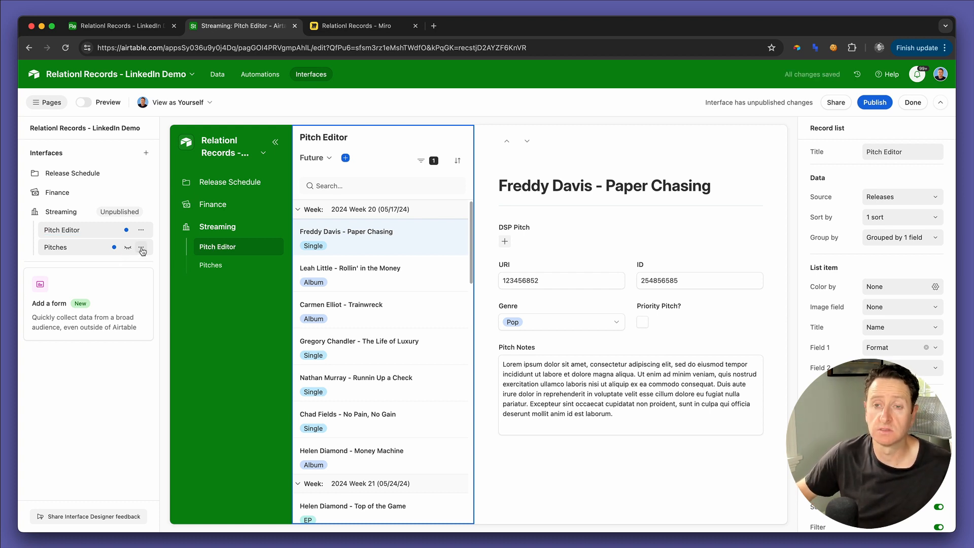
Step: Rename the new Pitches page in the Streaming interface to "DSP Pitches"
{"action": "left_click", "coordinate": [141, 248]}
{"action": "left_click", "coordinate": [150, 274]}
{"action": "key", "text": "Left"}
{"action": "type", "text": "D"}
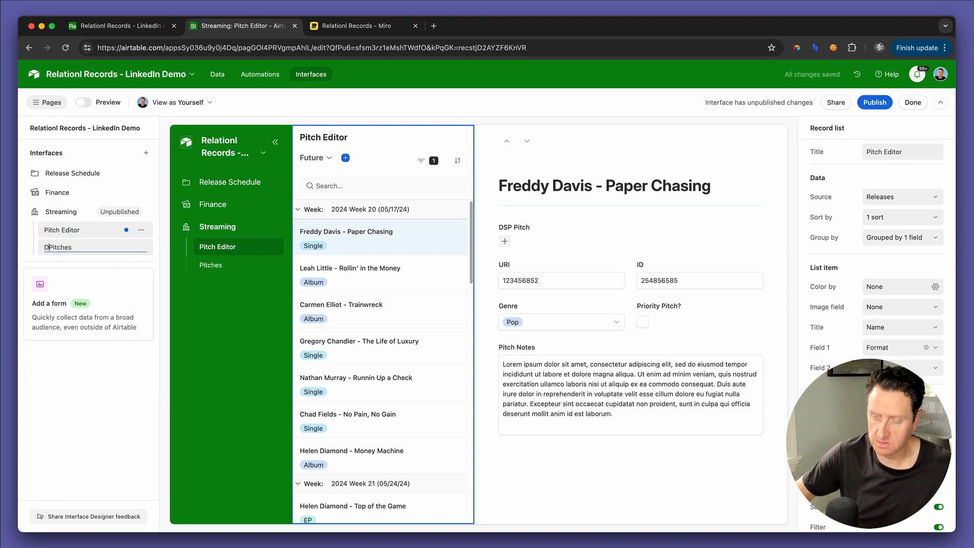
{"action": "type", "text": "SP"}
{"action": "key", "text": "Return"}
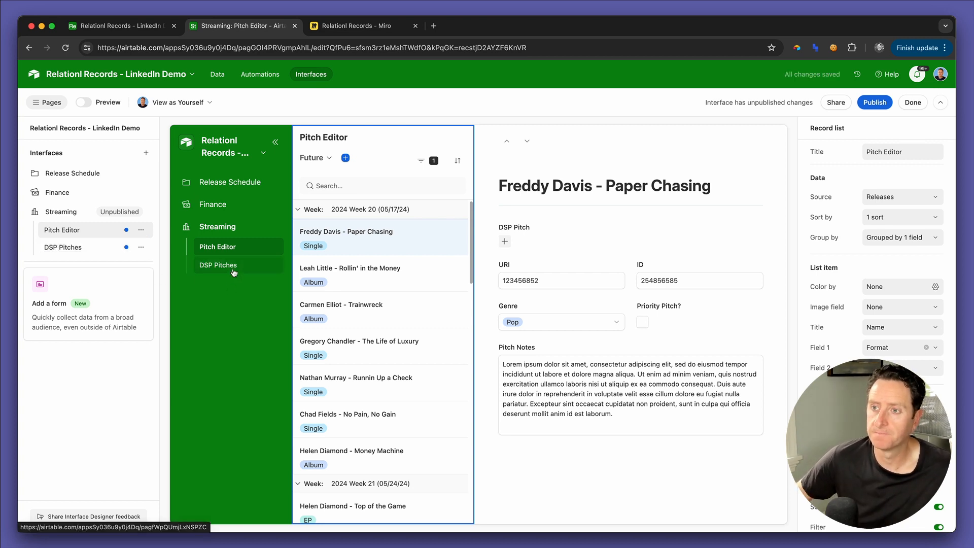
Step: Start a new field named "Pitch Summary" in the Releases table and set its type to Formula
{"action": "key", "text": "ctrl+shift+Tab"}
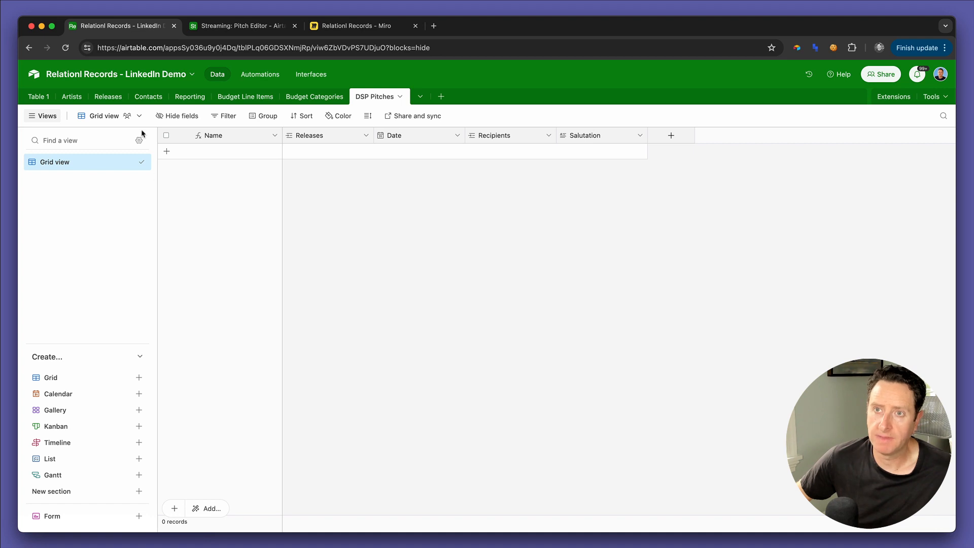
{"action": "left_click", "coordinate": [118, 97]}
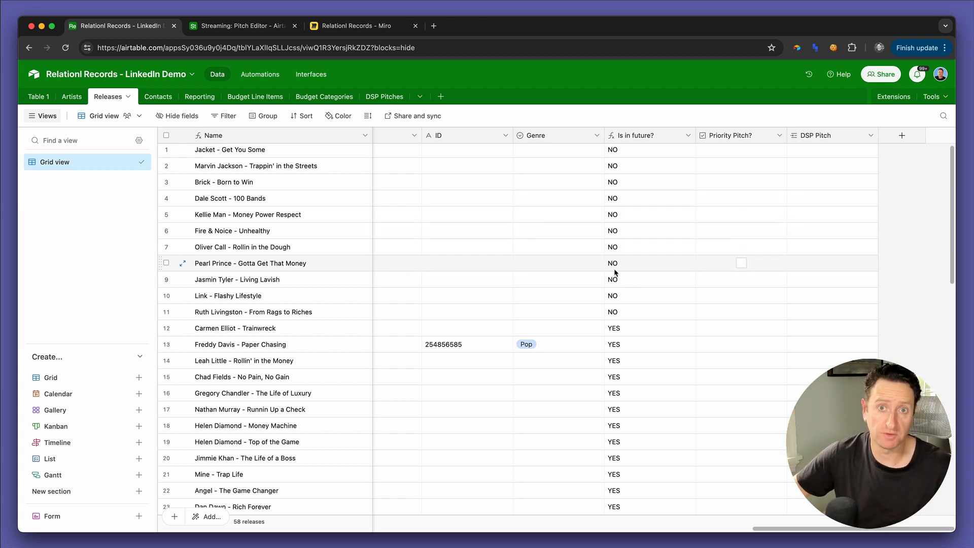
{"action": "scroll", "coordinate": [615, 273], "scroll_direction": "down", "scroll_amount": 1}
{"action": "scroll", "coordinate": [615, 273], "scroll_direction": "down", "scroll_amount": 3}
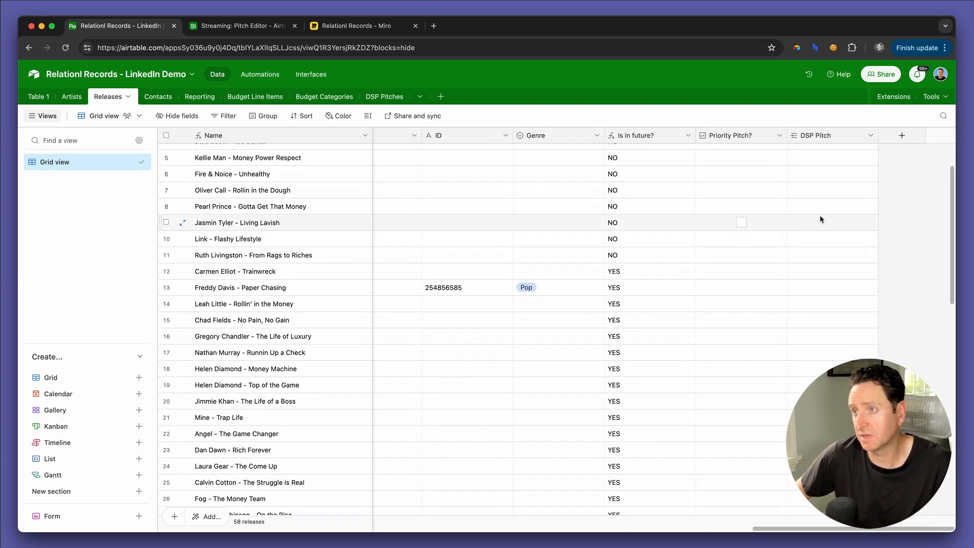
{"action": "scroll", "coordinate": [808, 236], "scroll_direction": "up", "scroll_amount": 1}
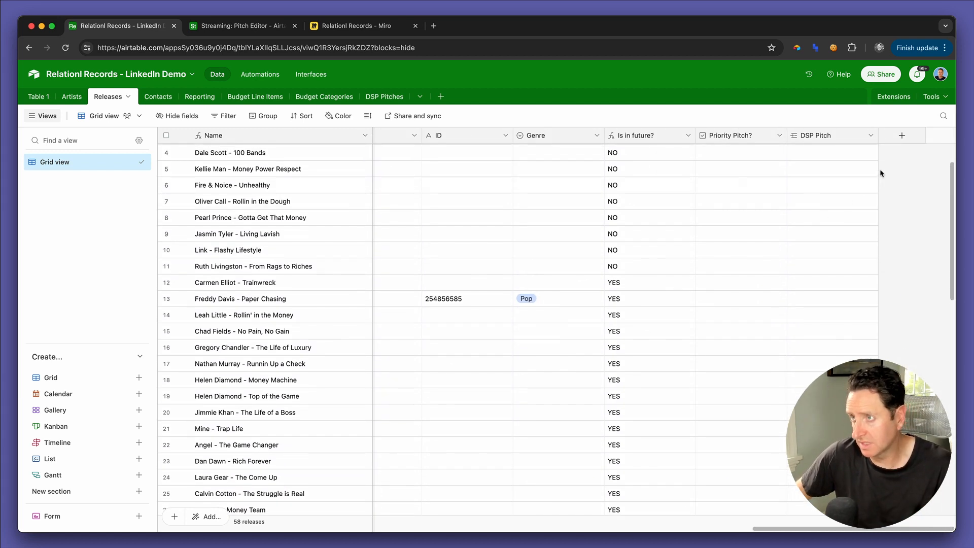
{"action": "left_click", "coordinate": [898, 139]}
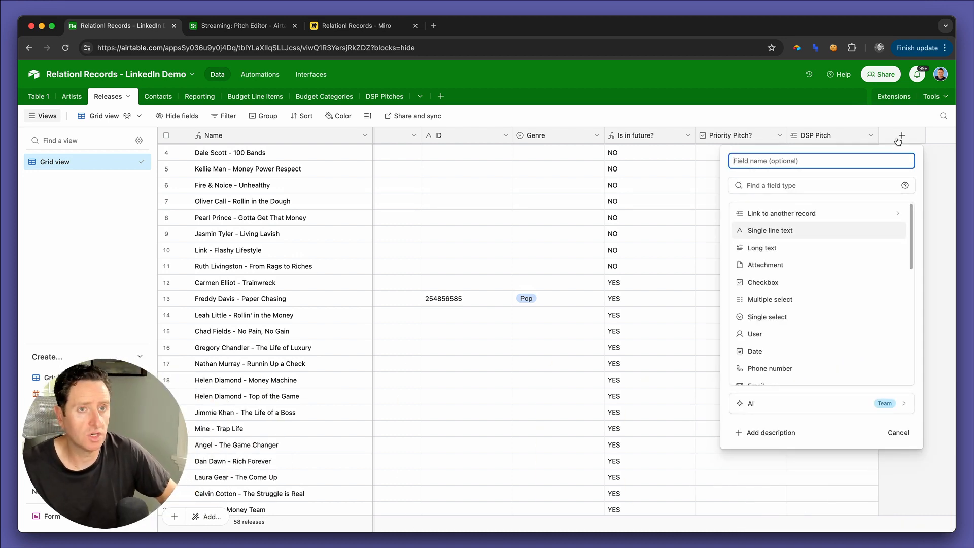
{"action": "type", "text": "Pitch Summary"}
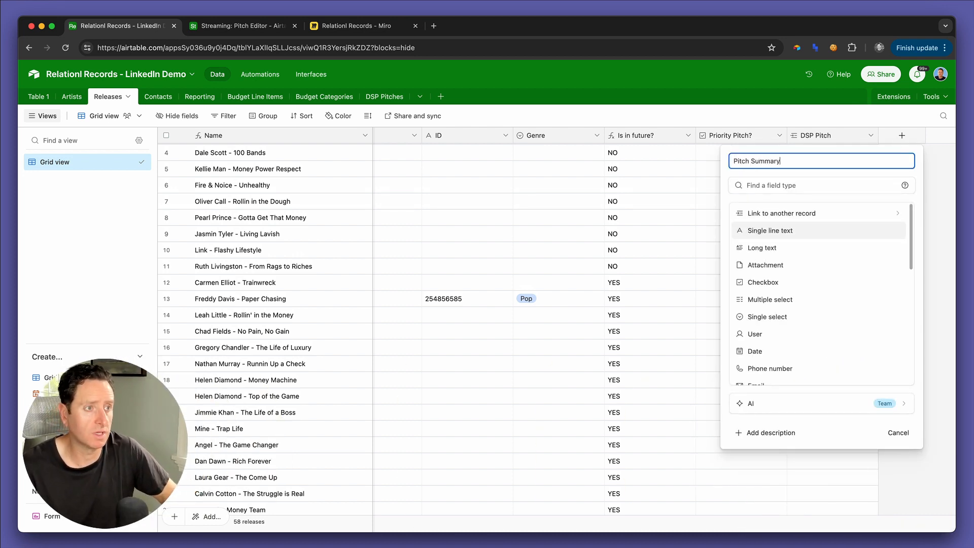
{"action": "scroll", "coordinate": [802, 305], "scroll_direction": "down", "scroll_amount": 5}
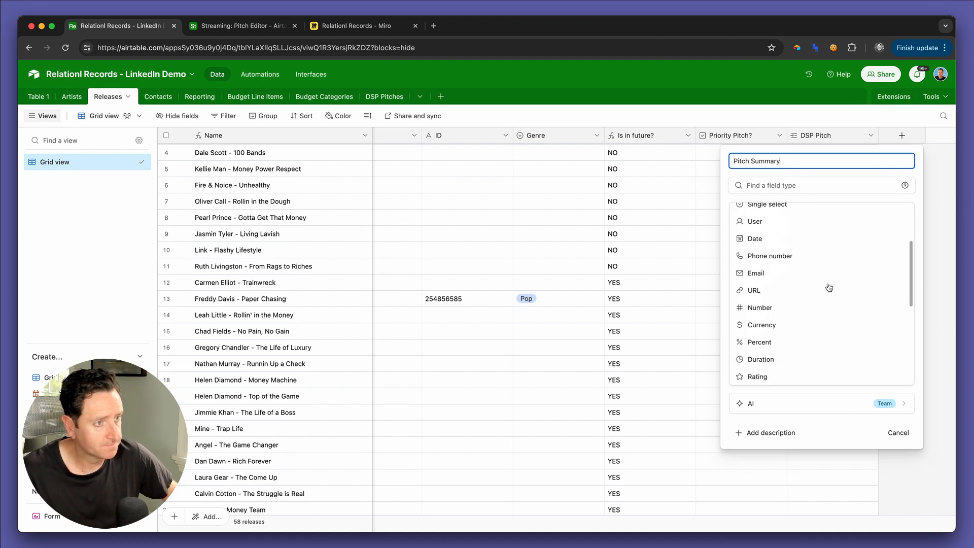
{"action": "left_click", "coordinate": [789, 351]}
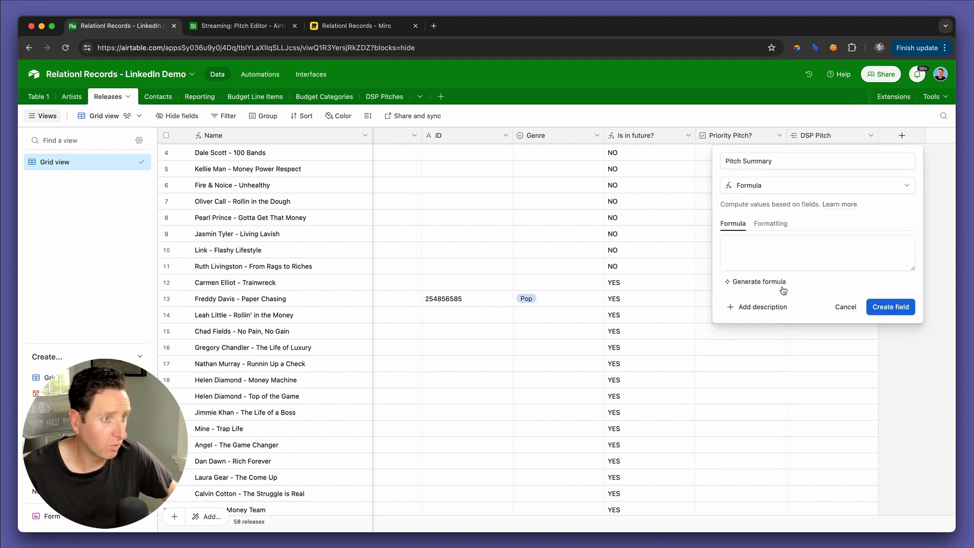
Step: Begin the Pitch Summary formula with the Name field followed by the Format field in parentheses: Name&" ("&Format&")"
{"action": "left_click", "coordinate": [774, 259]}
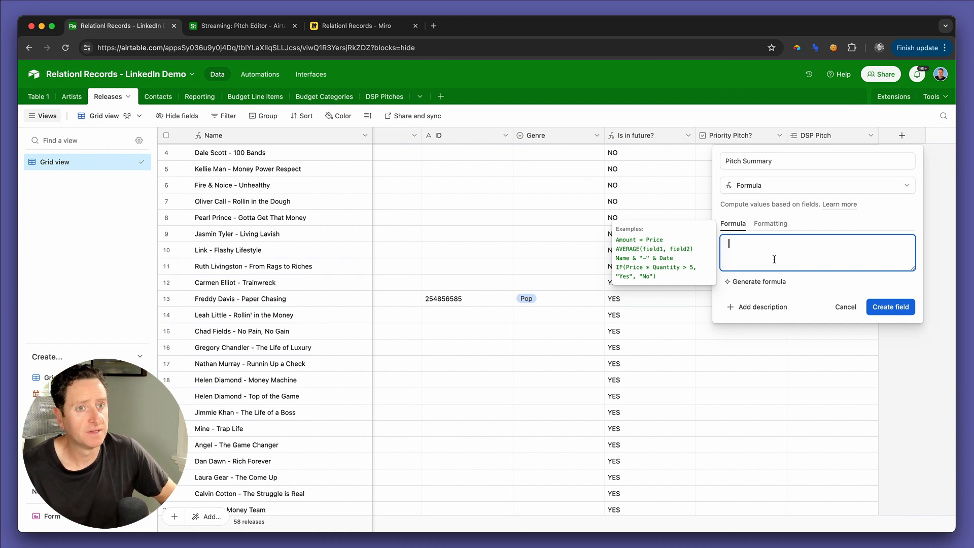
{"action": "type", "text": "name"}
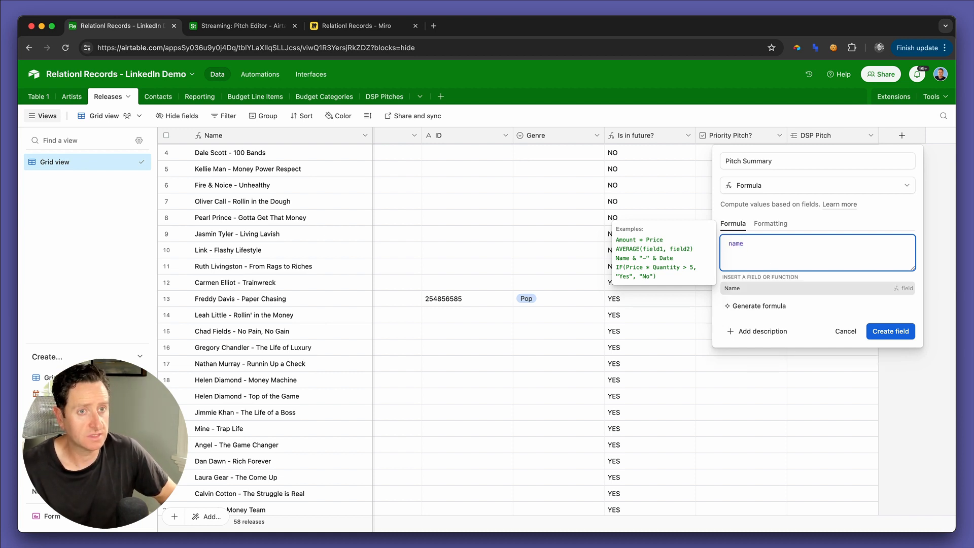
{"action": "key", "text": "Return"}
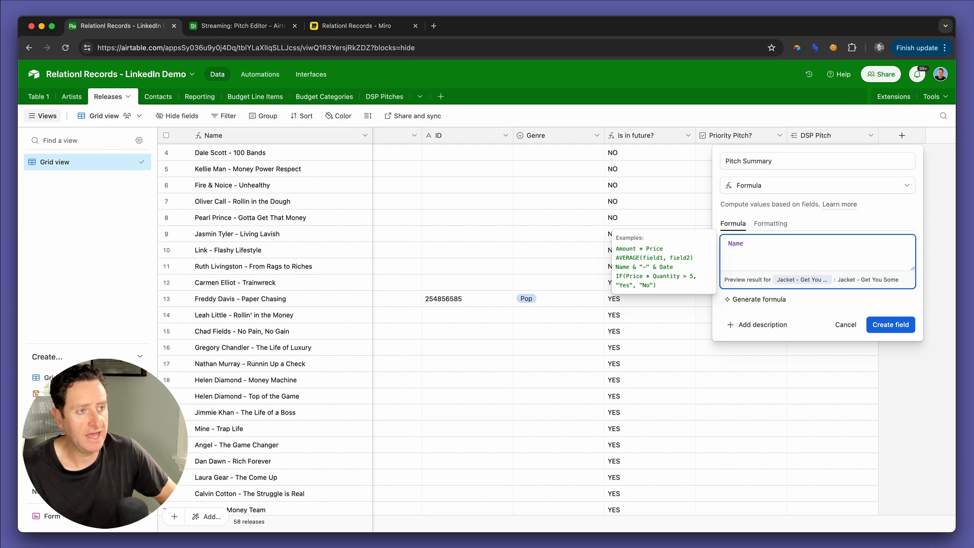
{"action": "type", "text": "&"}
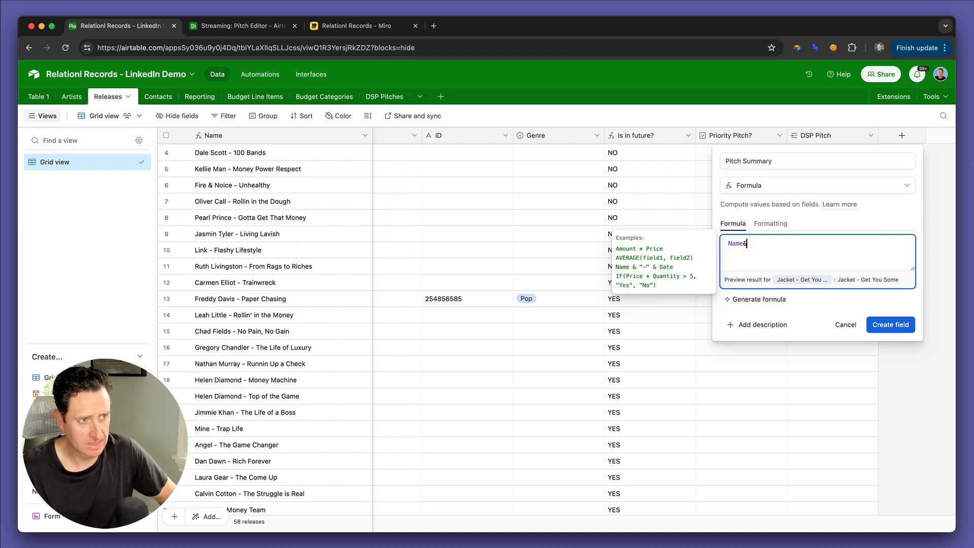
{"action": "type", "text": "\" (\""}
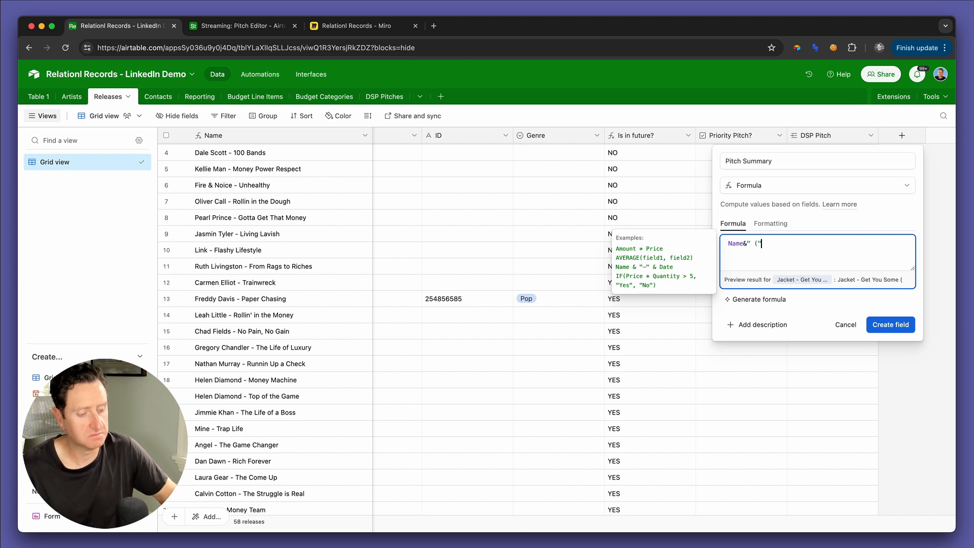
{"action": "type", "text": "&Format"}
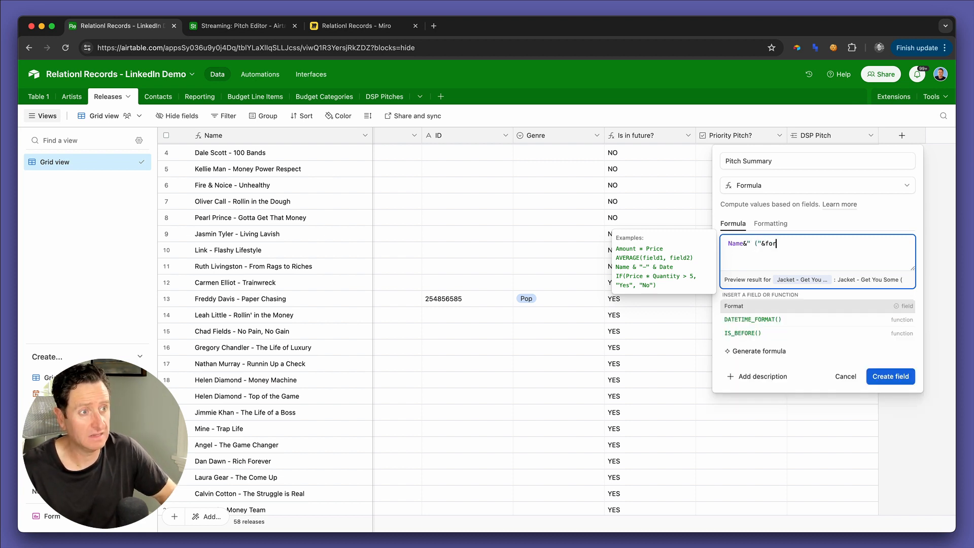
{"action": "type", "text": "&\""}
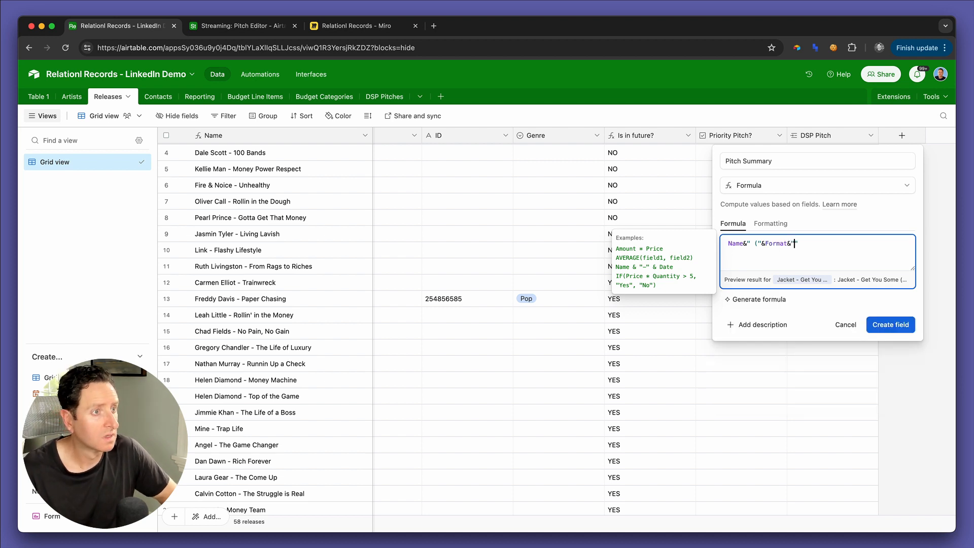
{"action": "type", "text": ")"}
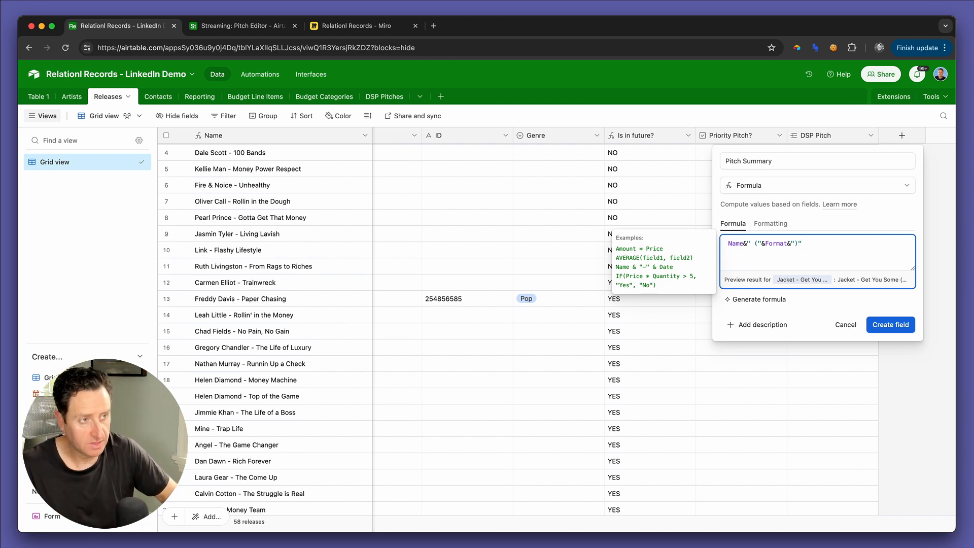
Step: Append &"\n" to the formula's first line and add a second line reading "URI: "&uri&"\n"
{"action": "type", "text": "&"}
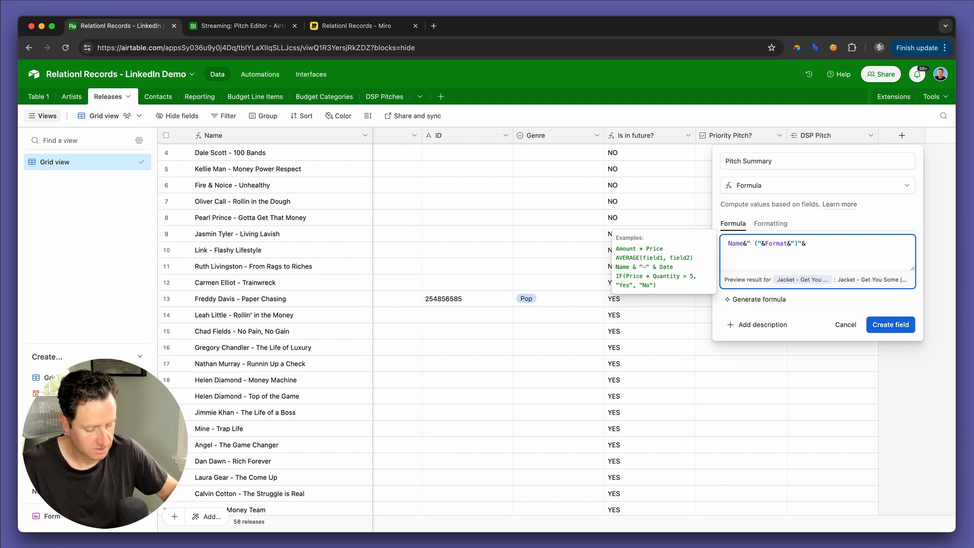
{"action": "type", "text": "\"\\"}
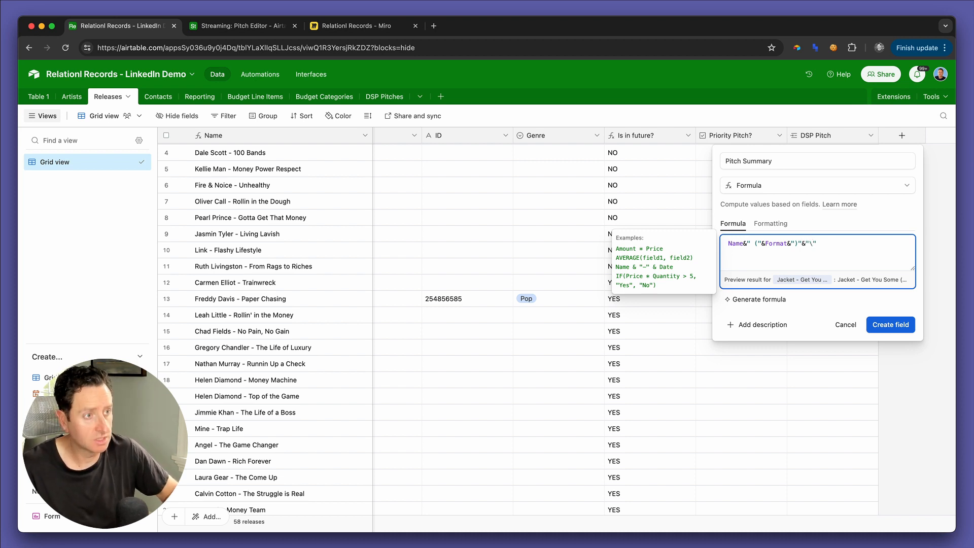
{"action": "type", "text": "n"}
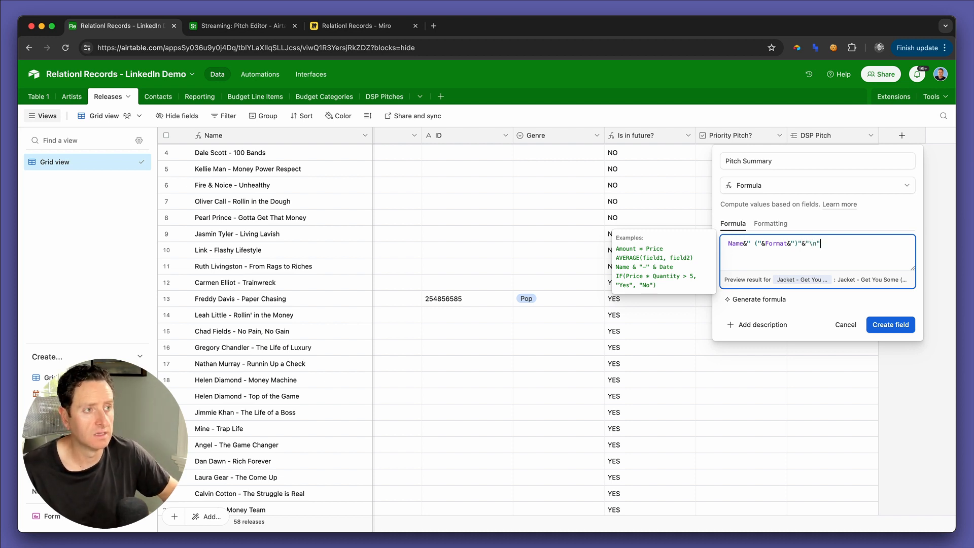
{"action": "key", "text": "Return"}
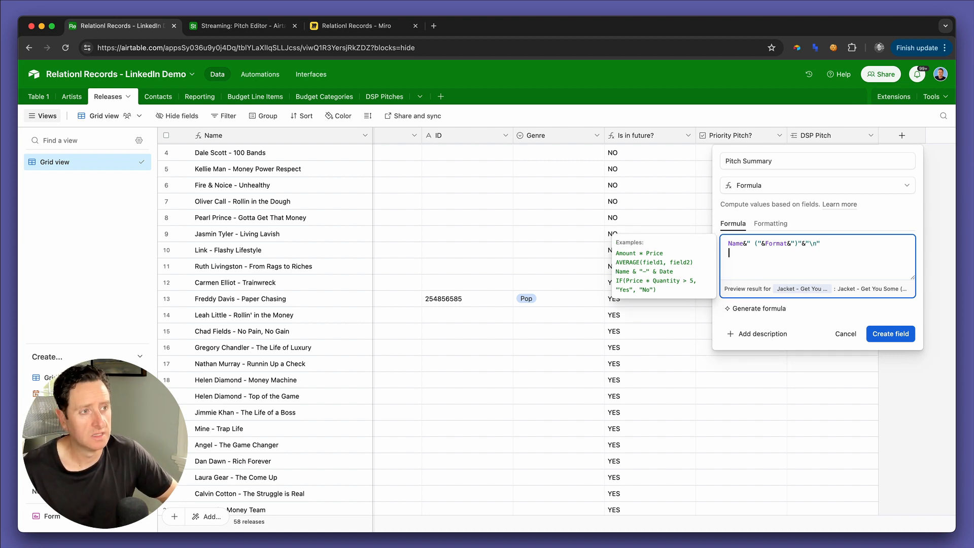
{"action": "type", "text": "\"URI: \""}
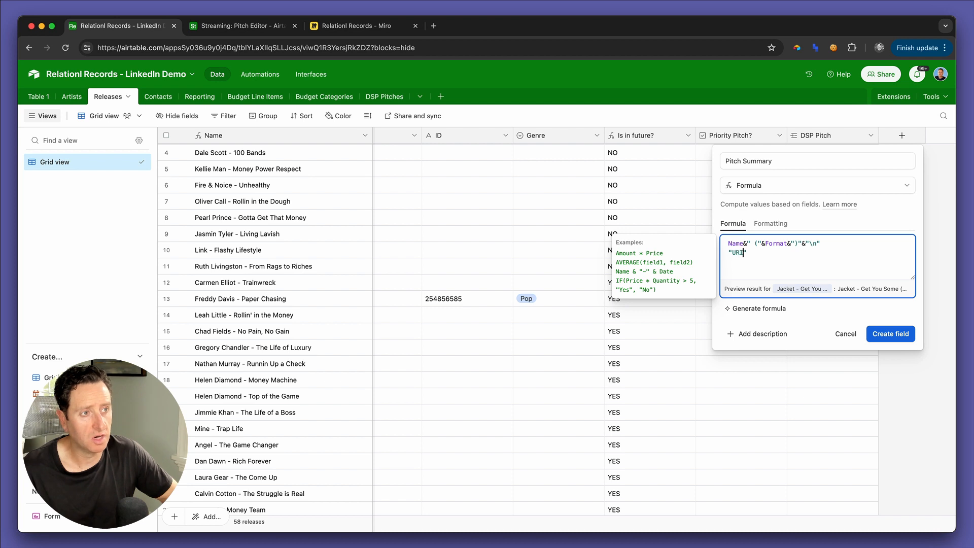
{"action": "type", "text": "&"}
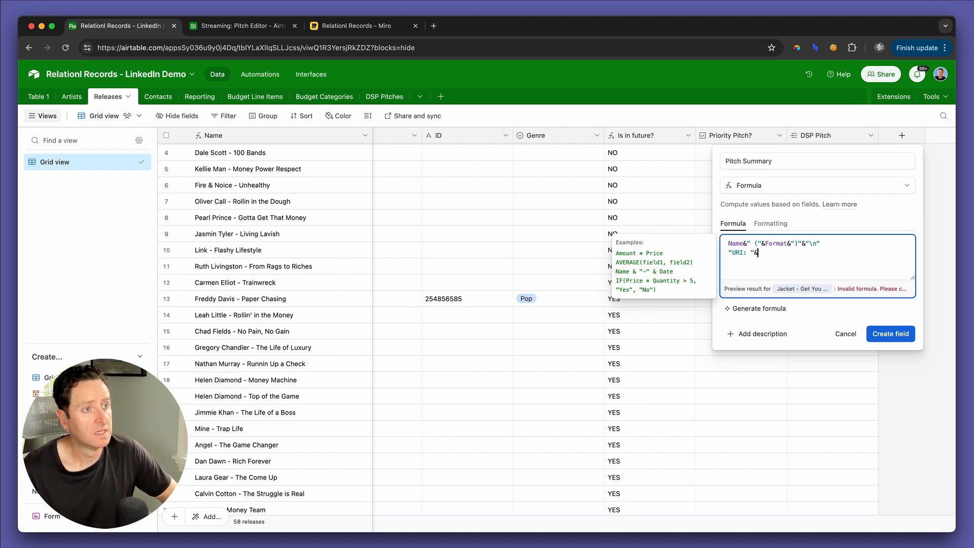
{"action": "type", "text": "uri"}
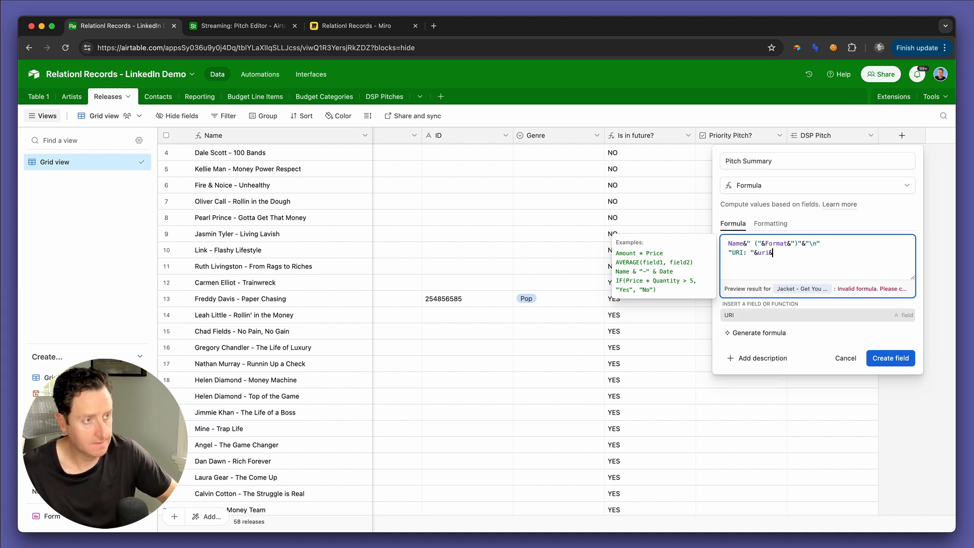
{"action": "type", "text": "&\"\\n\""}
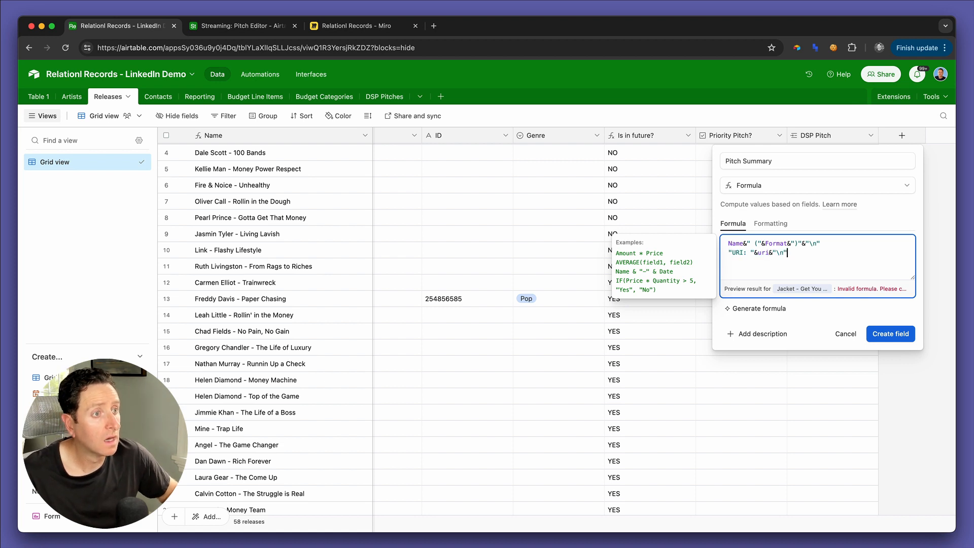
Step: Add a third formula line from a copy of the URI line, changed to "ID: "&ID&"\n"
{"action": "key", "text": "Return"}
{"action": "type", "text": "\"URI: \"&uri&\"\\n\""}
{"action": "double_click", "coordinate": [734, 262]}
{"action": "type", "text": "ID"}
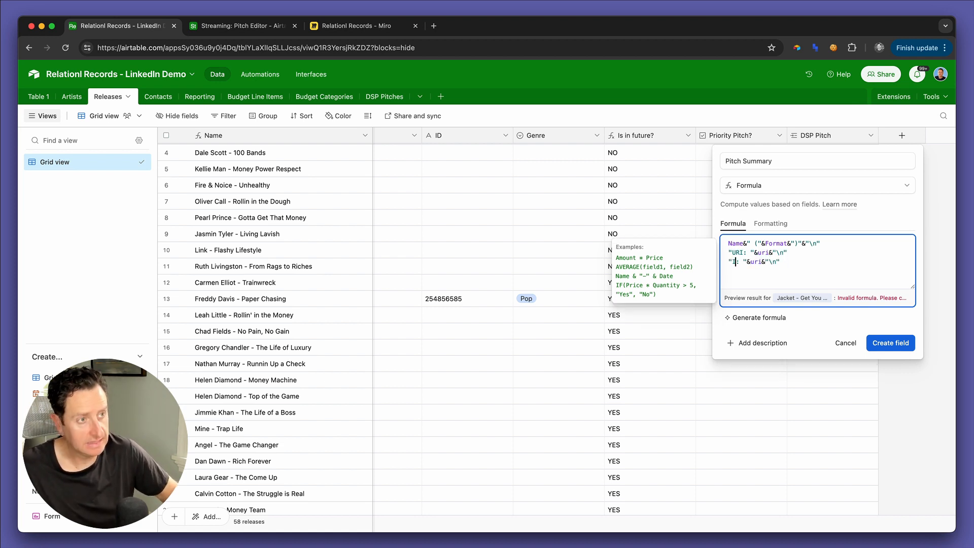
{"action": "left_click_drag", "start_coordinate": [758, 261], "coordinate": [767, 262]}
{"action": "type", "text": "ID"}
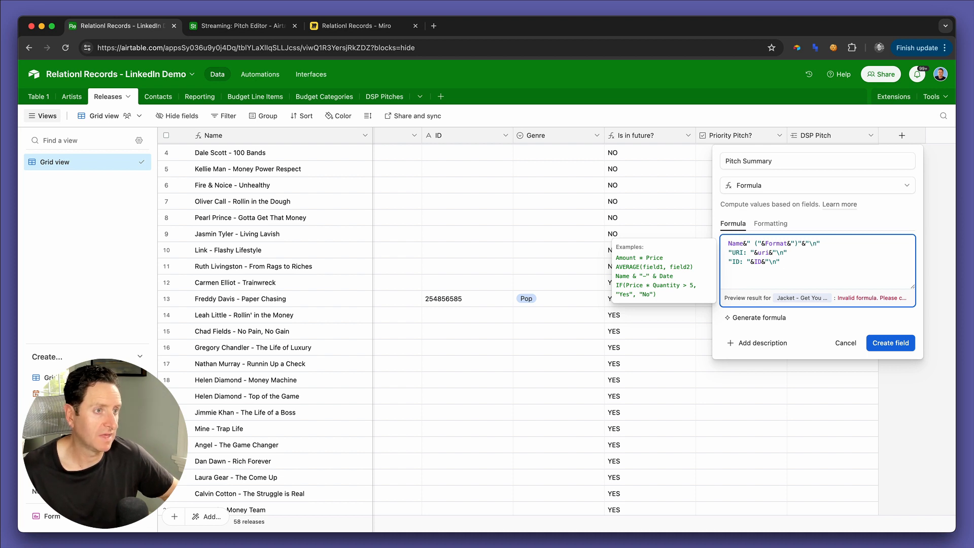
Step: Add the {Pitch Notes} field as the formula's fourth line
{"action": "key", "text": "Return"}
{"action": "type", "text": "\"URI: \"&uri&\"\\n\""}
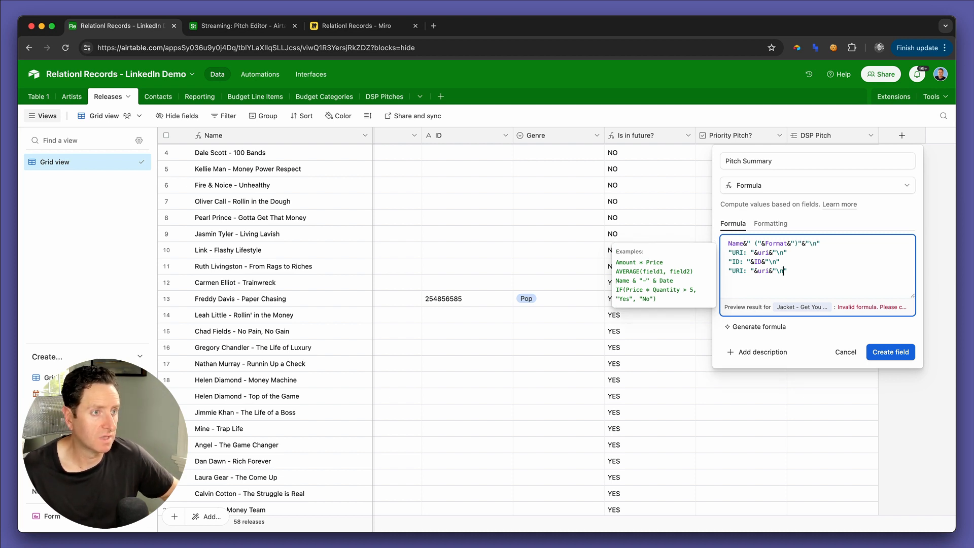
{"action": "key", "text": "super+shift+Left"}
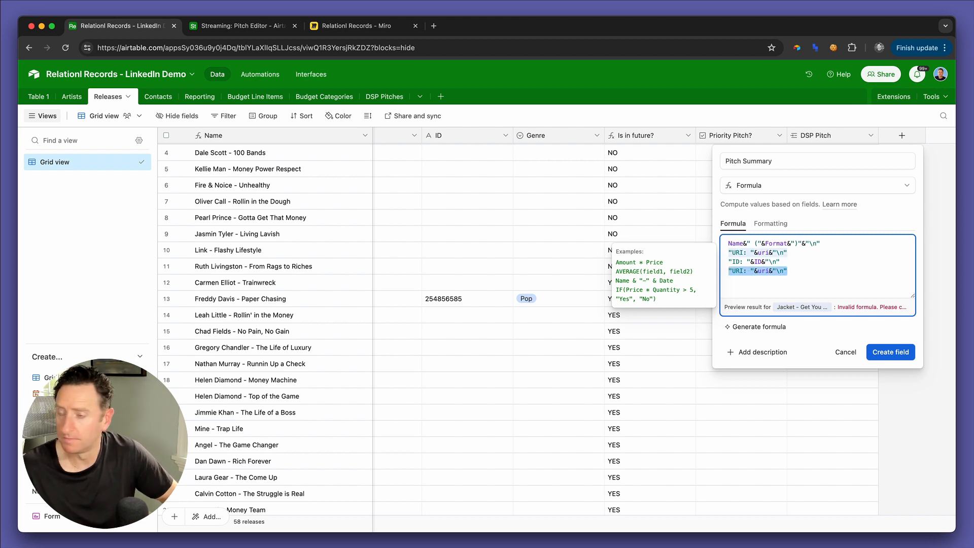
{"action": "type", "text": "note"}
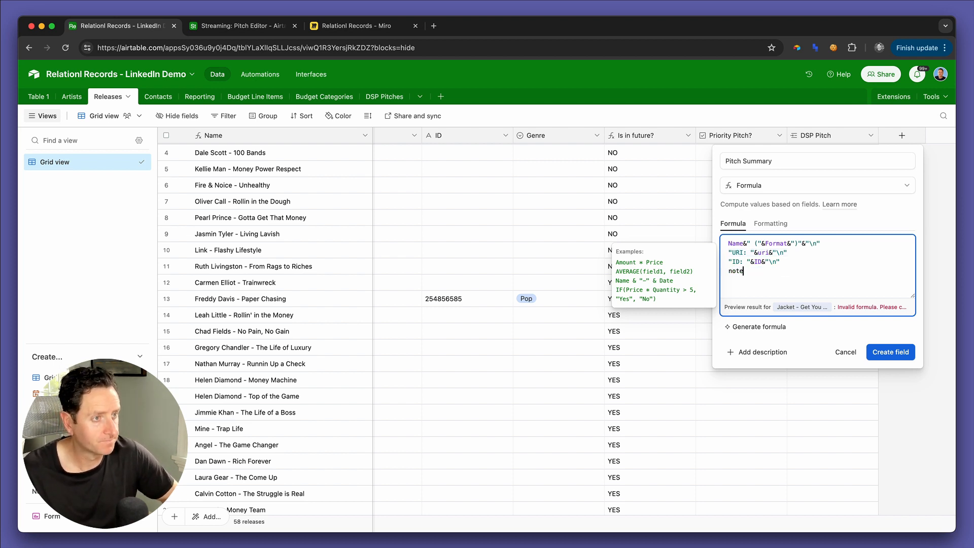
{"action": "key", "text": "Tab"}
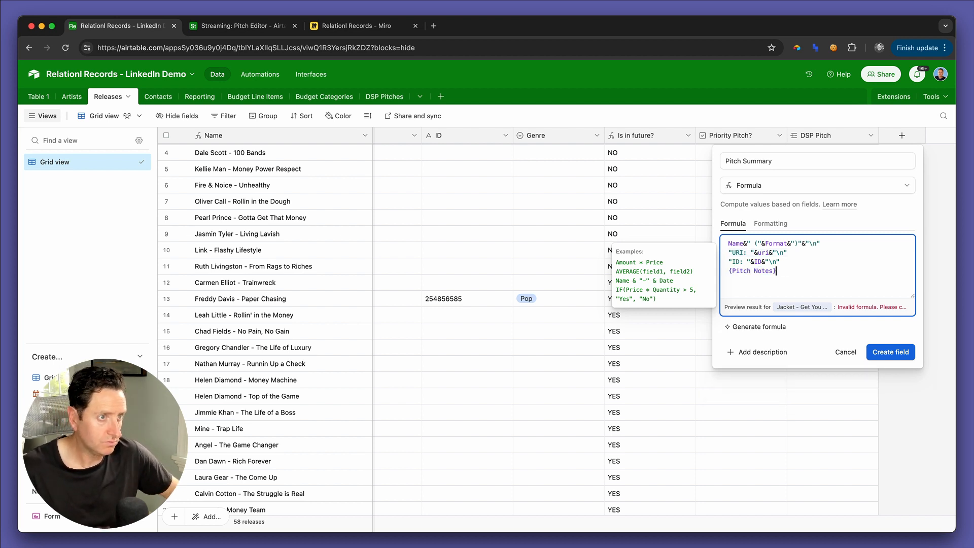
Step: Add the joining & at the end of the formula's first three lines and create the Pitch Summary field
{"action": "left_click", "coordinate": [891, 354]}
{"action": "left_click", "coordinate": [820, 295]}
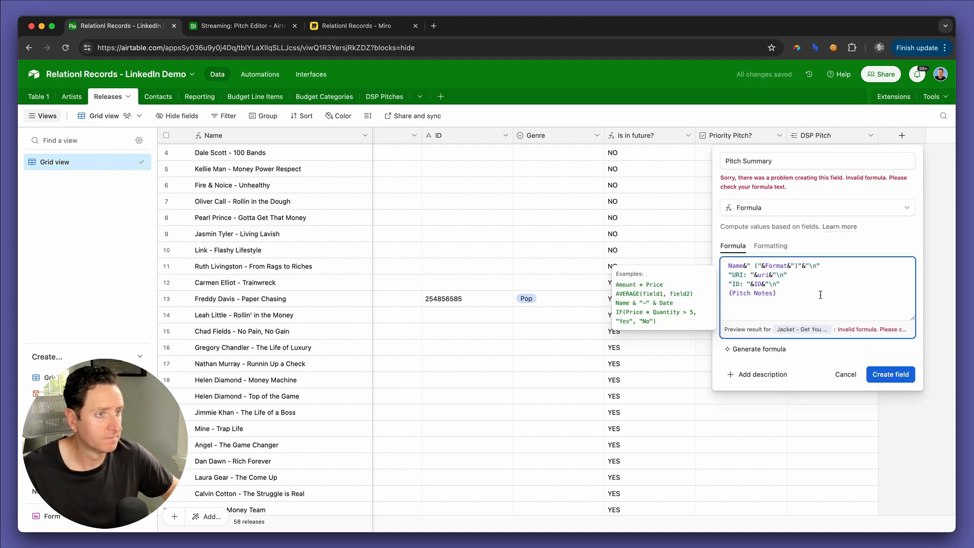
{"action": "left_click", "coordinate": [776, 284]}
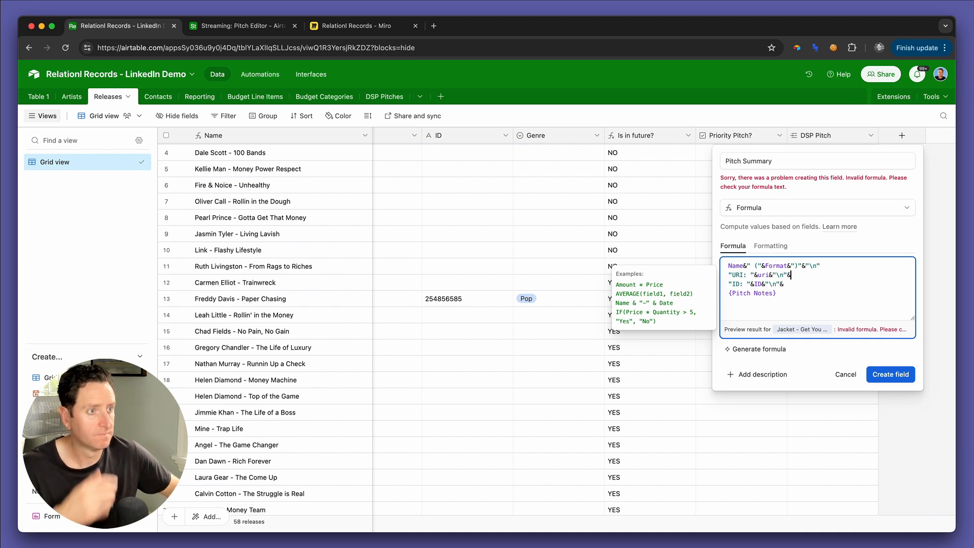
{"action": "left_click", "coordinate": [896, 376]}
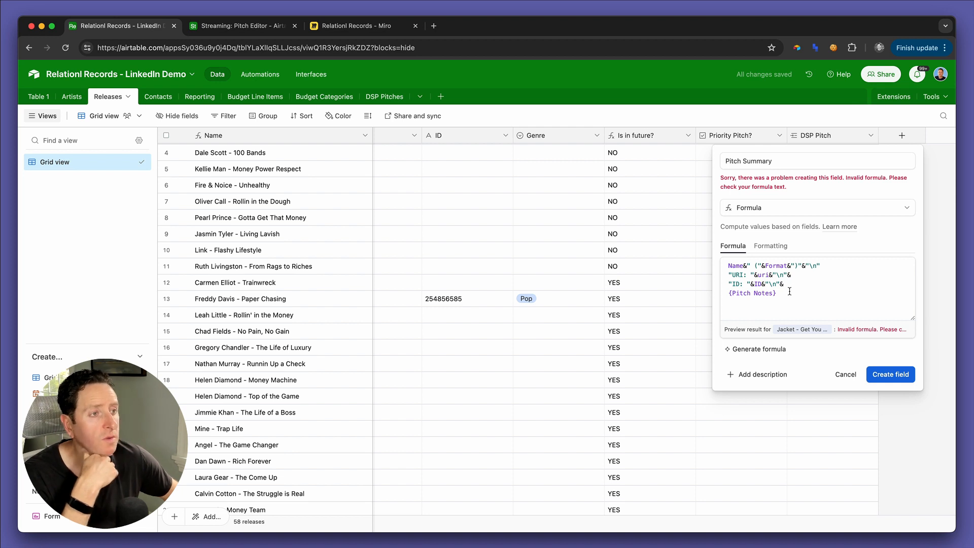
{"action": "left_click", "coordinate": [838, 265]}
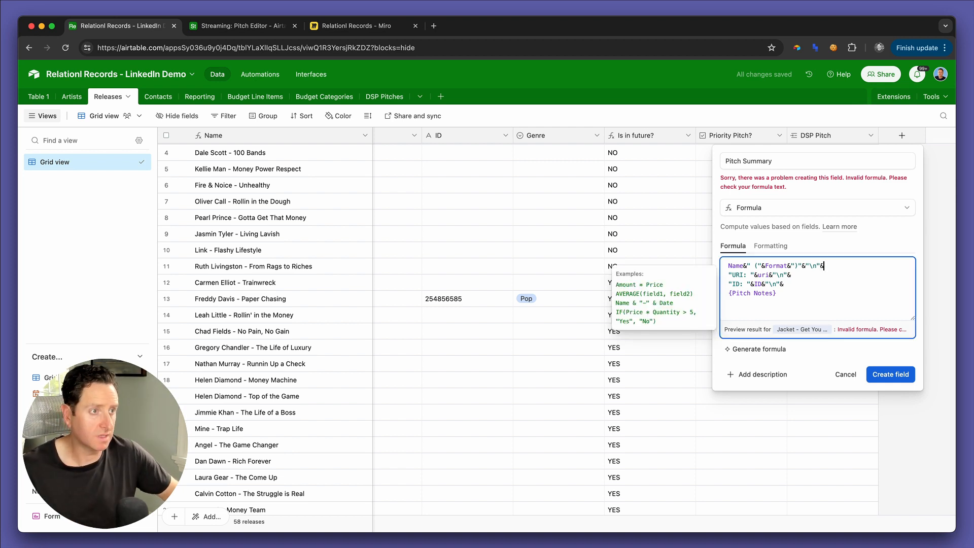
{"action": "left_click", "coordinate": [873, 375]}
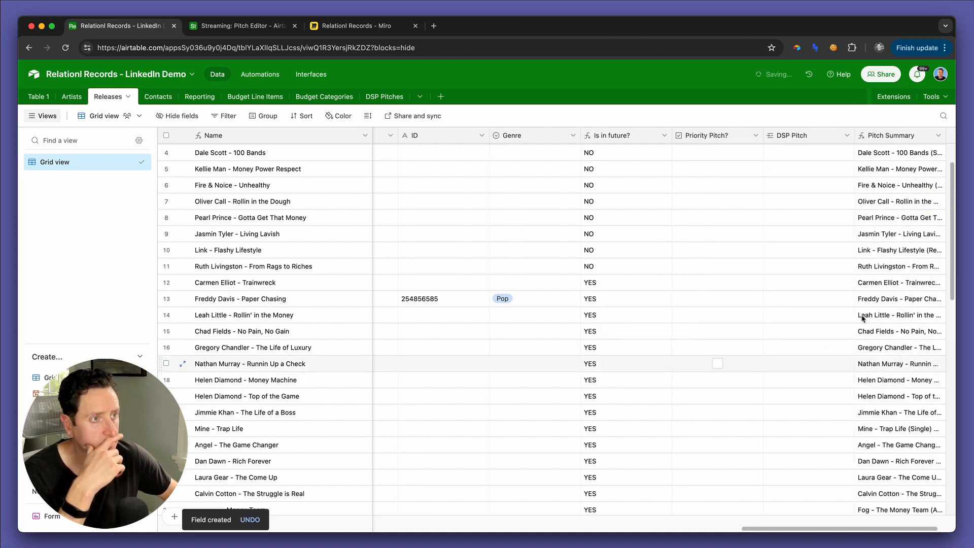
Step: Look through the Pitch Summary values in the Releases table and inspect the third release's full summary
{"action": "scroll", "coordinate": [862, 317], "scroll_direction": "right", "scroll_amount": 2}
{"action": "scroll", "coordinate": [883, 324], "scroll_direction": "down", "scroll_amount": 7}
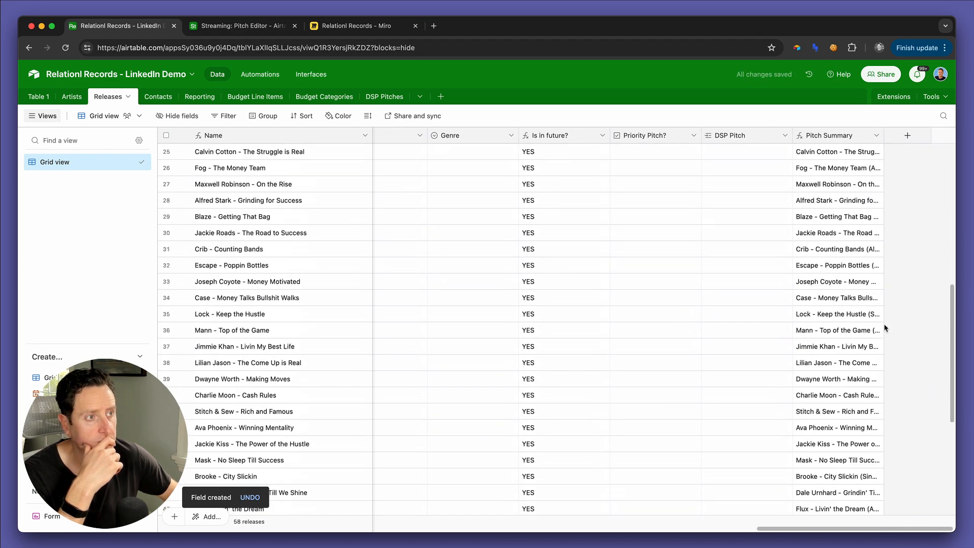
{"action": "scroll", "coordinate": [882, 254], "scroll_direction": "down", "scroll_amount": 5}
{"action": "scroll", "coordinate": [855, 191], "scroll_direction": "up", "scroll_amount": 13}
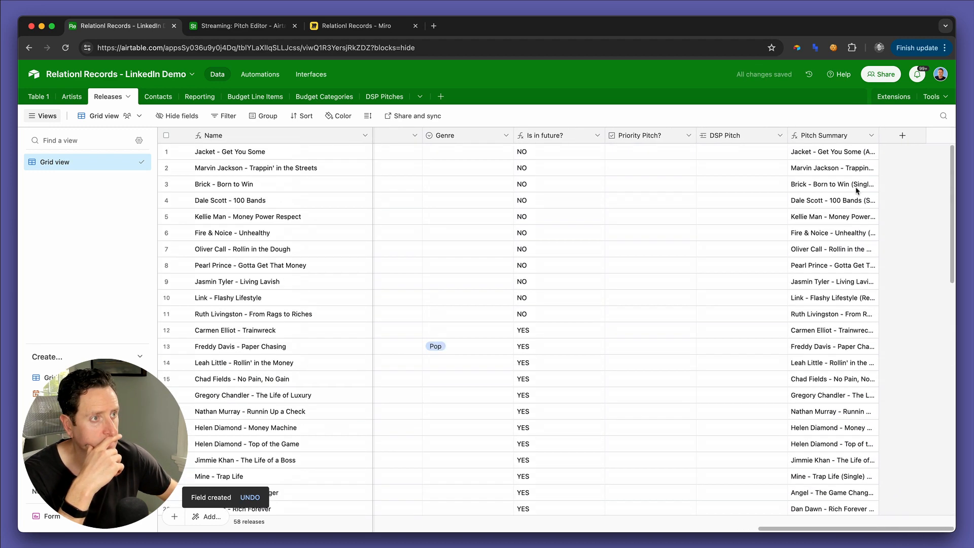
{"action": "left_click", "coordinate": [857, 191]}
{"action": "left_click", "coordinate": [873, 185]}
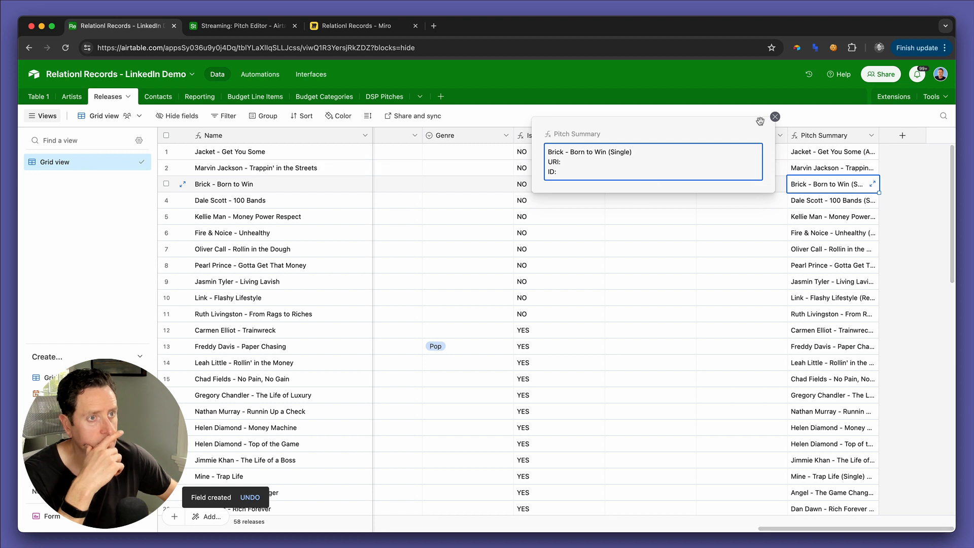
{"action": "left_click", "coordinate": [775, 117]}
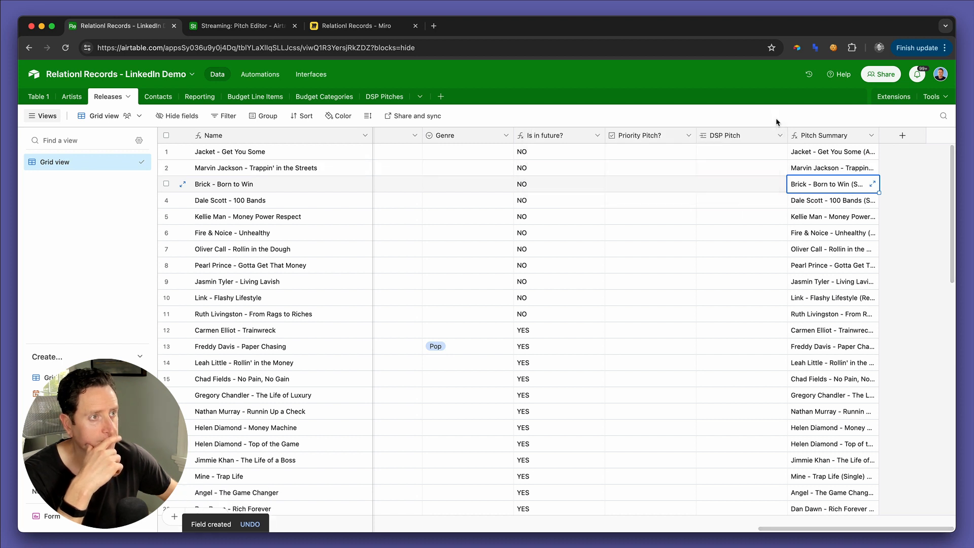
Step: Wrap the Pitch Summary formula in IF({Pitch Notes}, ...) so a summary is built only for releases with pitch notes, and save the field
{"action": "double_click", "coordinate": [827, 136]}
{"action": "left_click", "coordinate": [634, 265]}
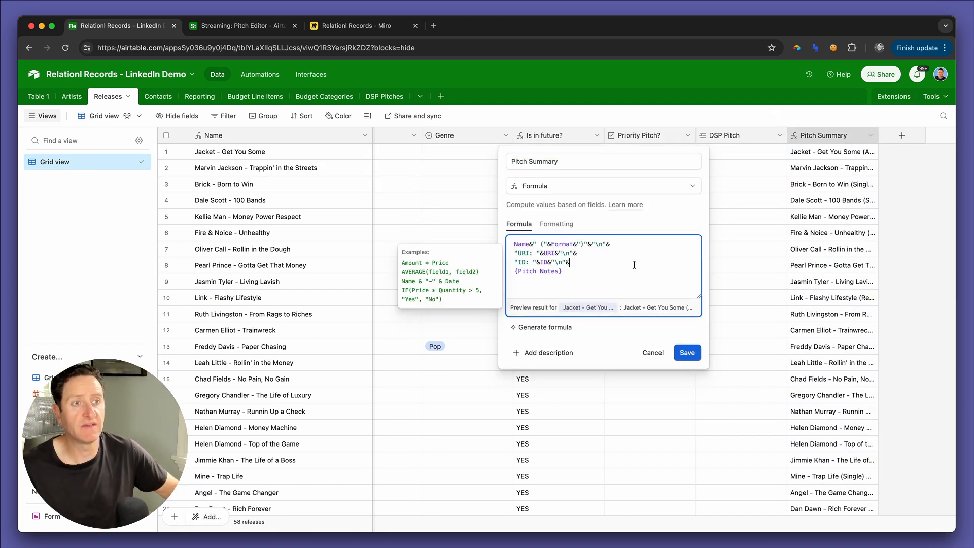
{"action": "key", "text": "super+a"}
{"action": "key", "text": "super+c"}
{"action": "key", "text": "BackSpace"}
{"action": "type", "text": "if("}
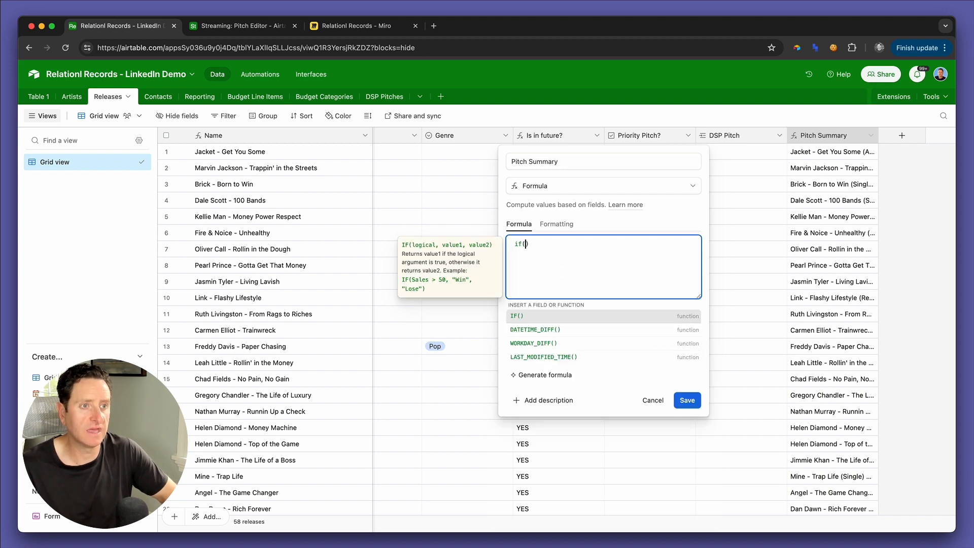
{"action": "type", "text": "pitc"}
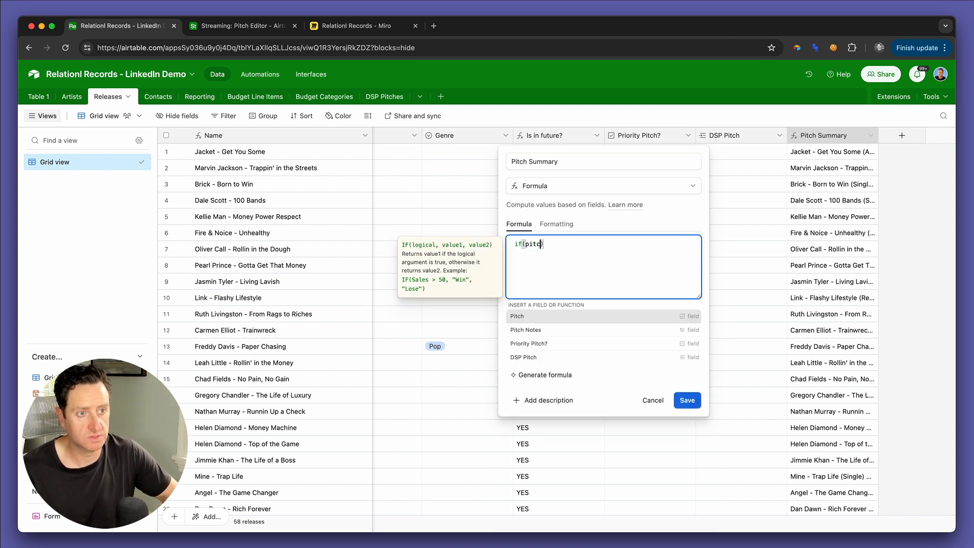
{"action": "key", "text": "Down"}
{"action": "key", "text": "Return"}
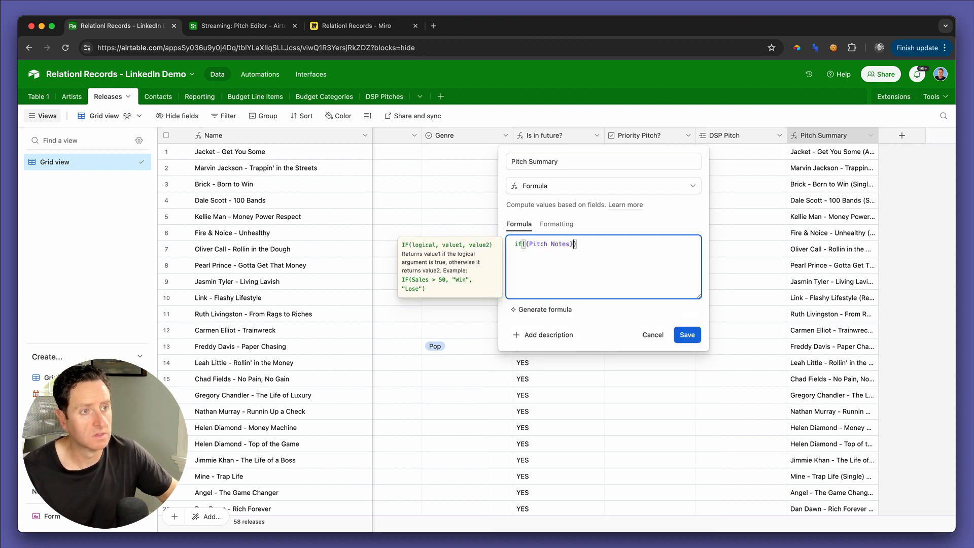
{"action": "type", "text": ","}
{"action": "key", "text": "Return"}
{"action": "key", "text": "super+v"}
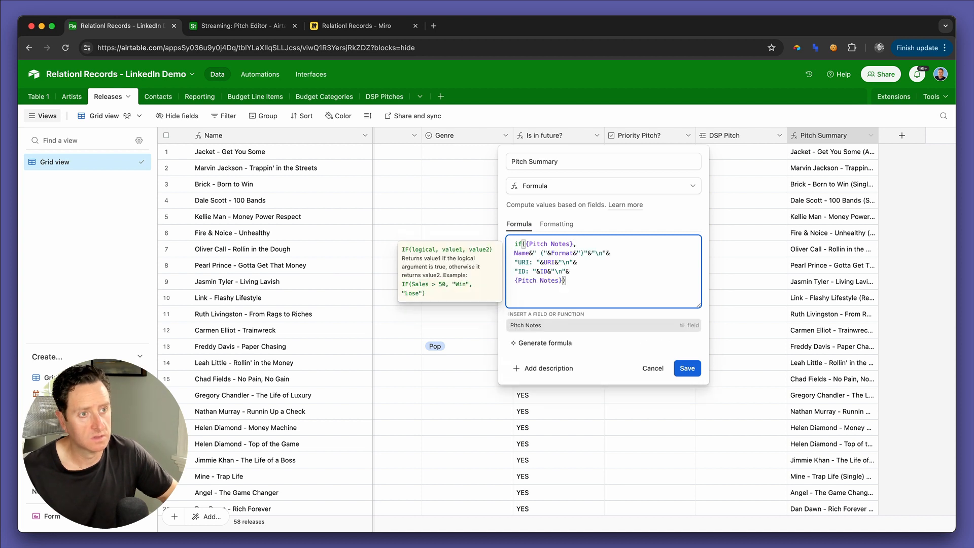
{"action": "left_click", "coordinate": [687, 345]}
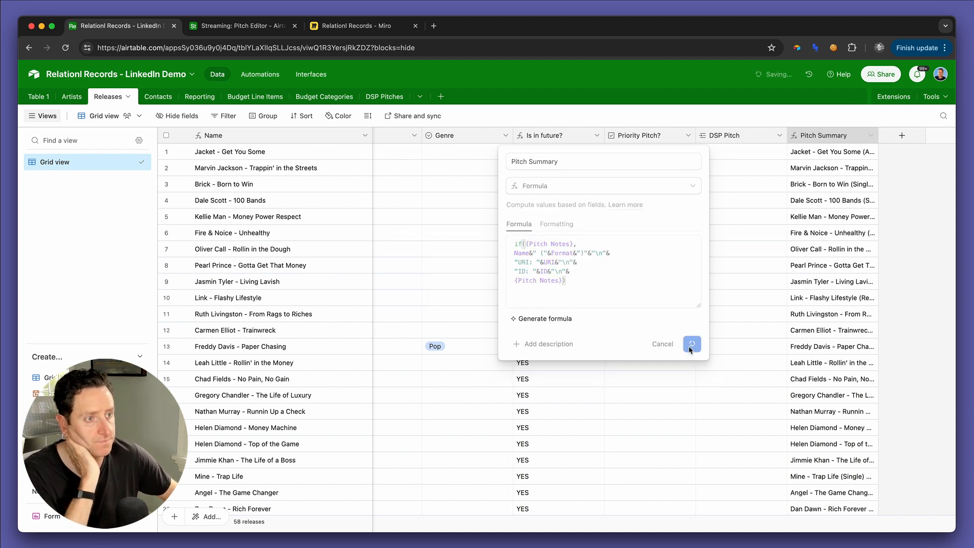
Step: Inspect the full Pitch Summary of the Paper Chasing release and close it
{"action": "left_click", "coordinate": [810, 346]}
{"action": "left_click", "coordinate": [807, 344]}
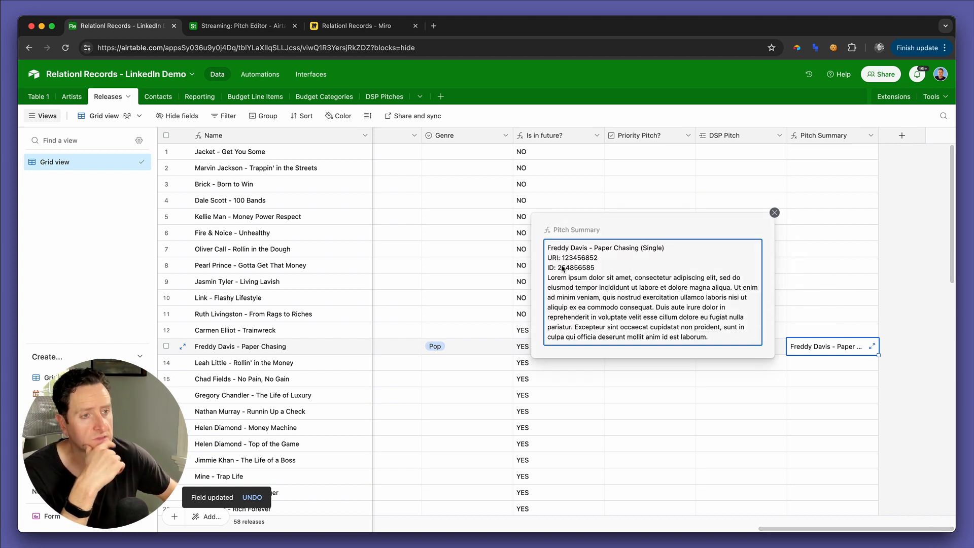
{"action": "left_click", "coordinate": [774, 213]}
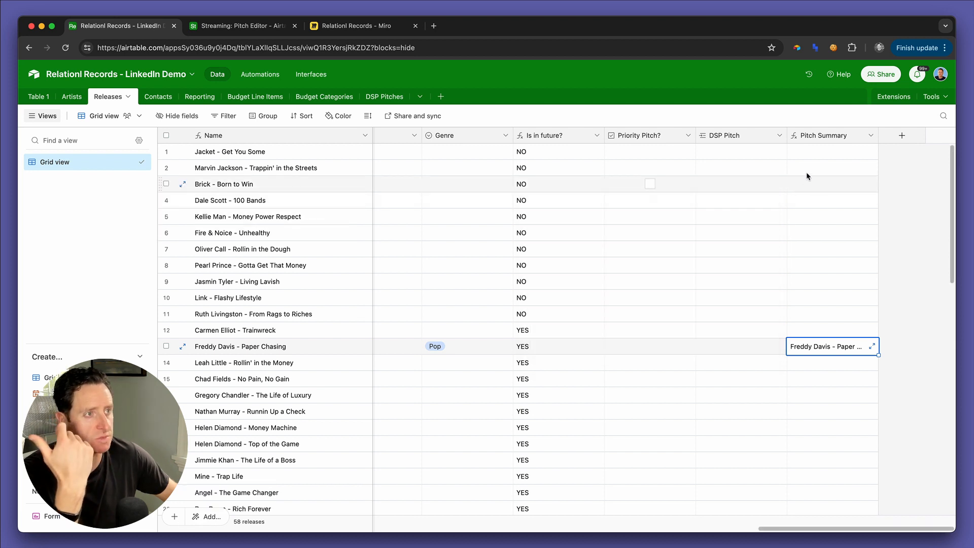
Step: Insert a new line "Release Date: "& between the name and URI lines of the Pitch Summary formula
{"action": "double_click", "coordinate": [810, 136]}
{"action": "left_click", "coordinate": [592, 245]}
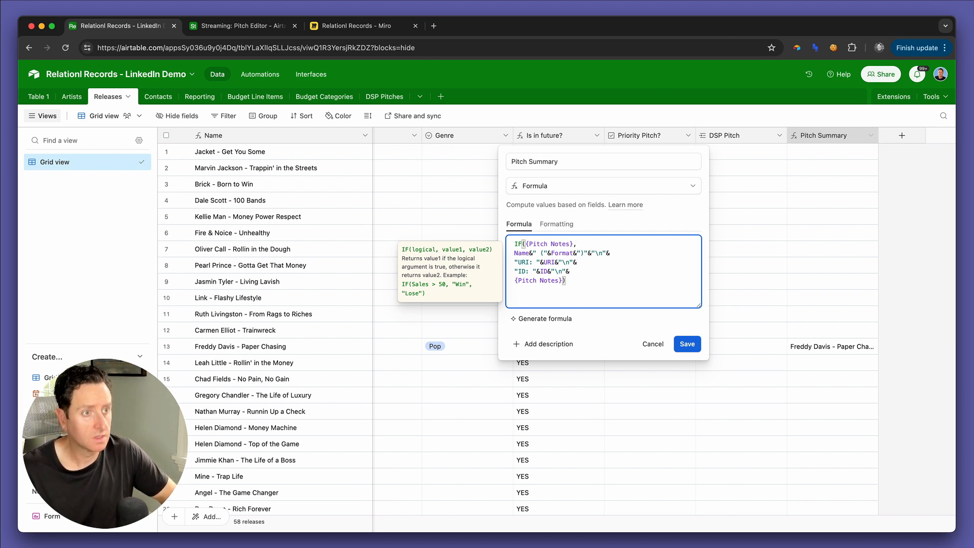
{"action": "type", "text": "date"}
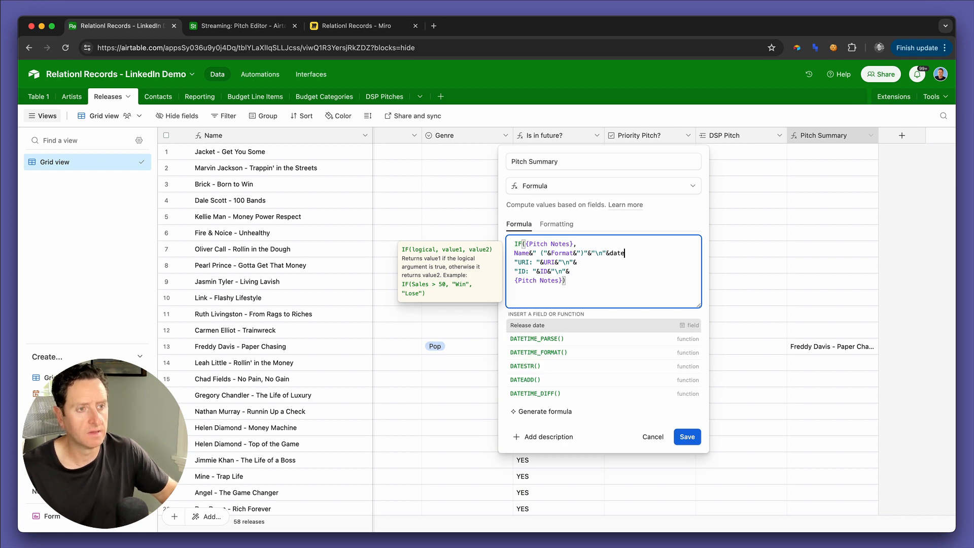
{"action": "key", "text": "BackSpace"}
{"action": "key", "text": "BackSpace"}
{"action": "key", "text": "BackSpace"}
{"action": "key", "text": "BackSpace"}
{"action": "key", "text": "BackSpace"}
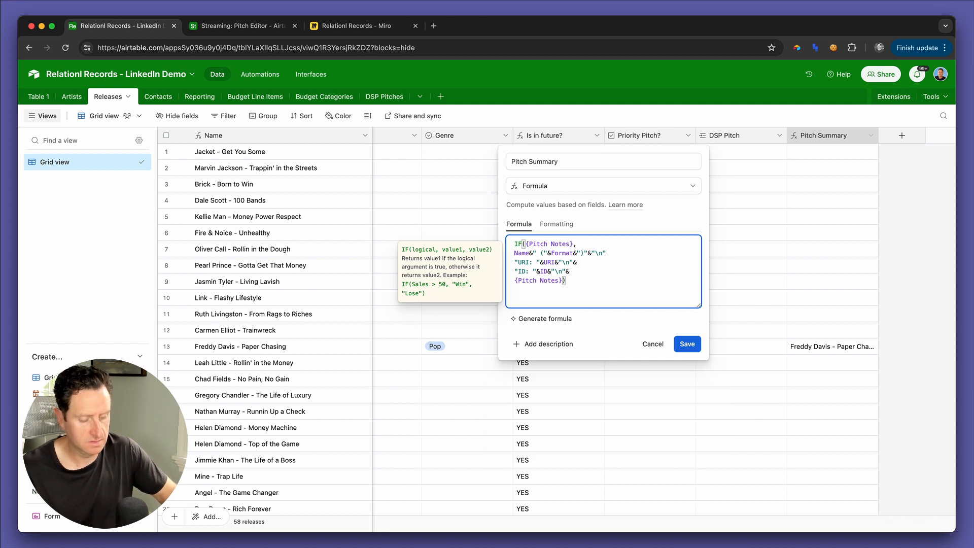
{"action": "type", "text": "&"}
{"action": "key", "text": "Return"}
{"action": "type", "text": "\"R"}
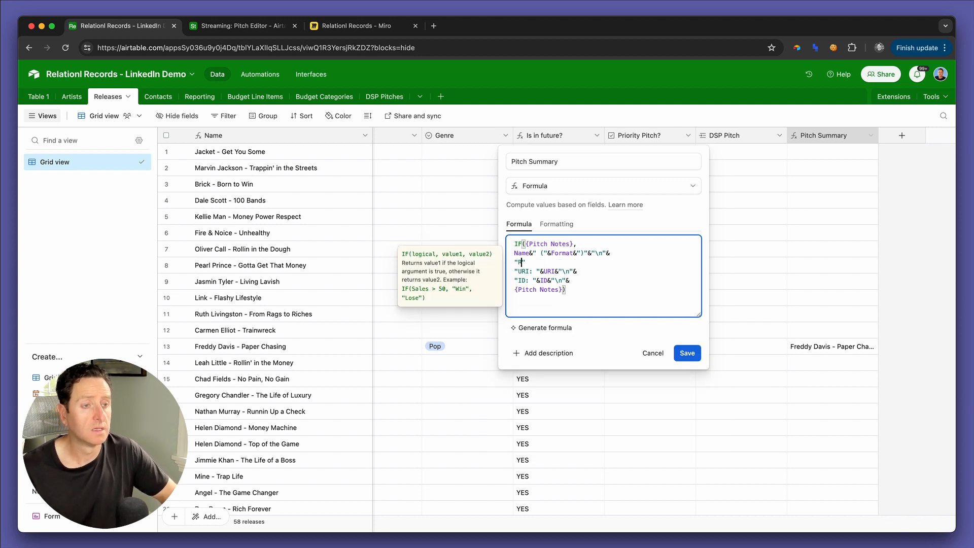
{"action": "key", "text": "BackSpace"}
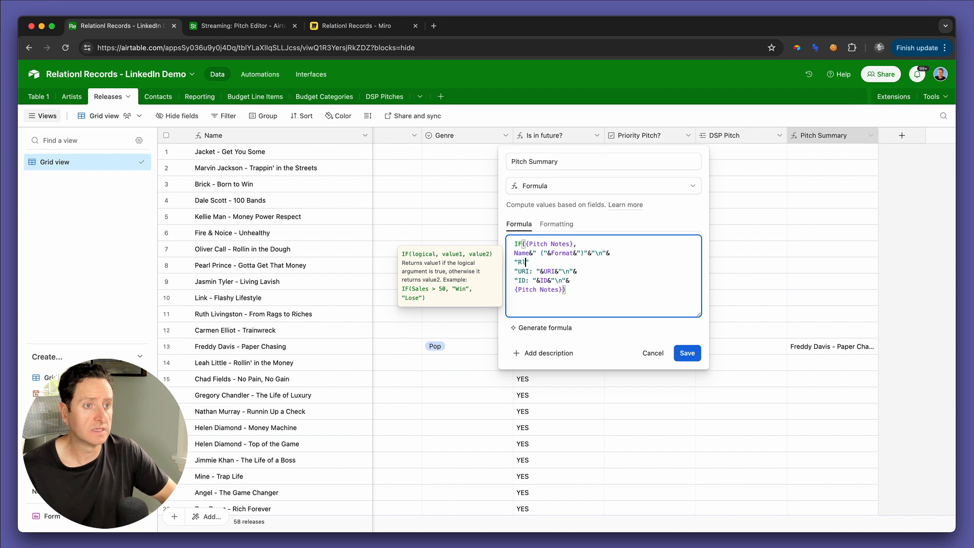
{"action": "type", "text": "ase Date: "}
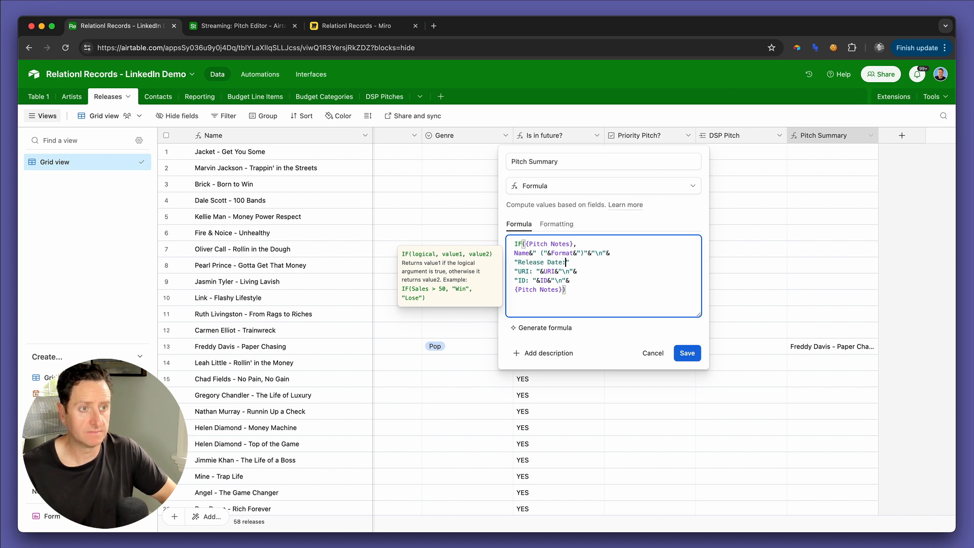
{"action": "type", "text": "&"}
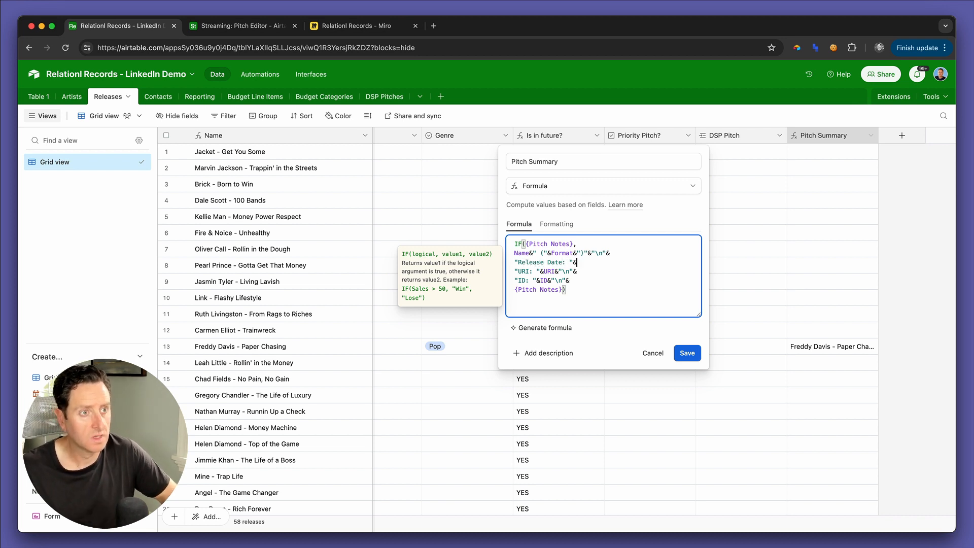
{"action": "type", "text": "date"}
Step: Complete the release date line with DATETIME_FORMAT({Release date}, "MMM Do"& and try to save the formula
{"action": "key", "text": "Down"}
{"action": "key", "text": "Tab"}
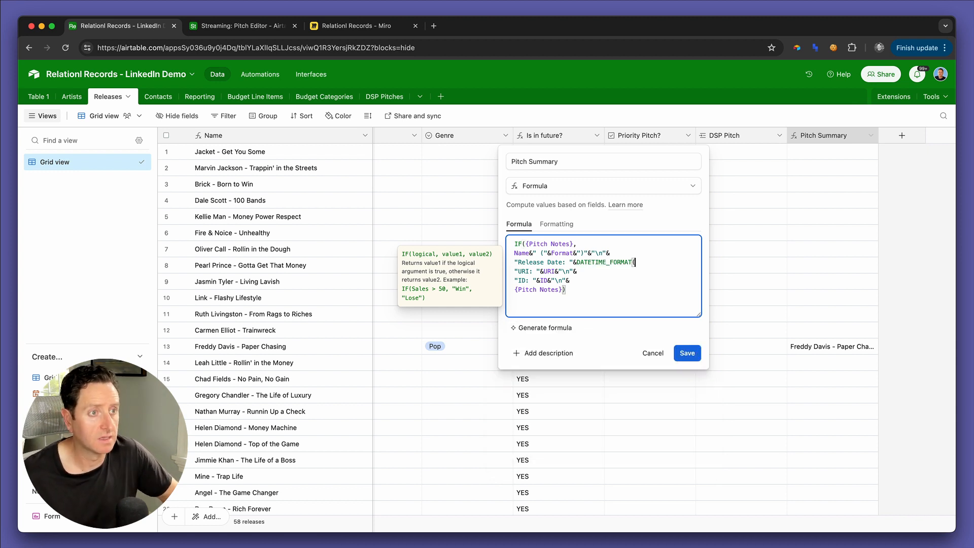
{"action": "type", "text": "date"}
{"action": "key", "text": "Tab"}
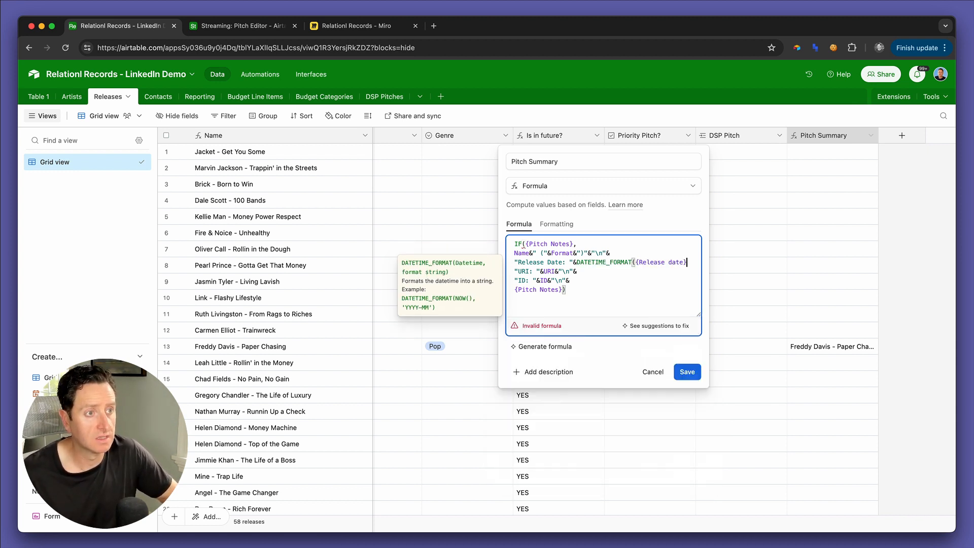
{"action": "type", "text": ", \"MMM Do"}
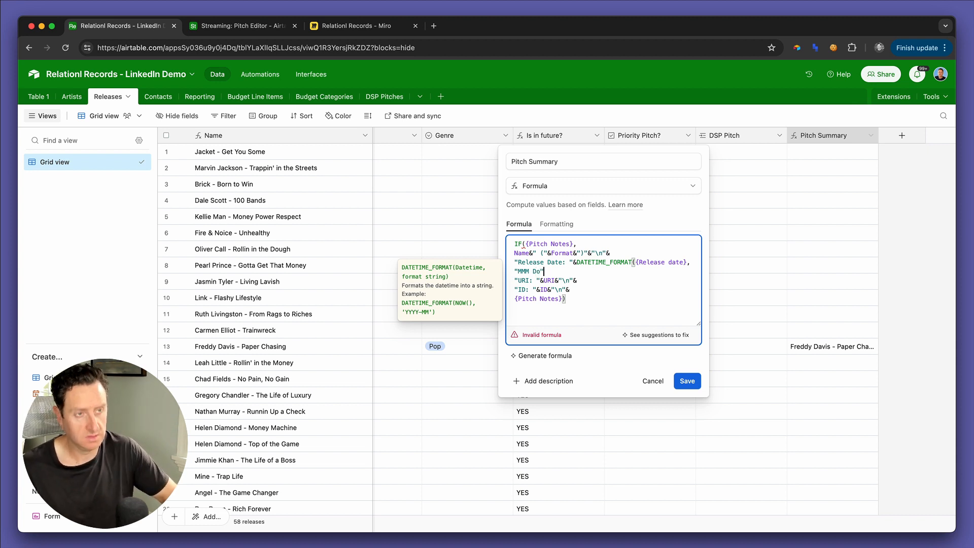
{"action": "type", "text": "&"}
{"action": "left_click", "coordinate": [687, 381]}
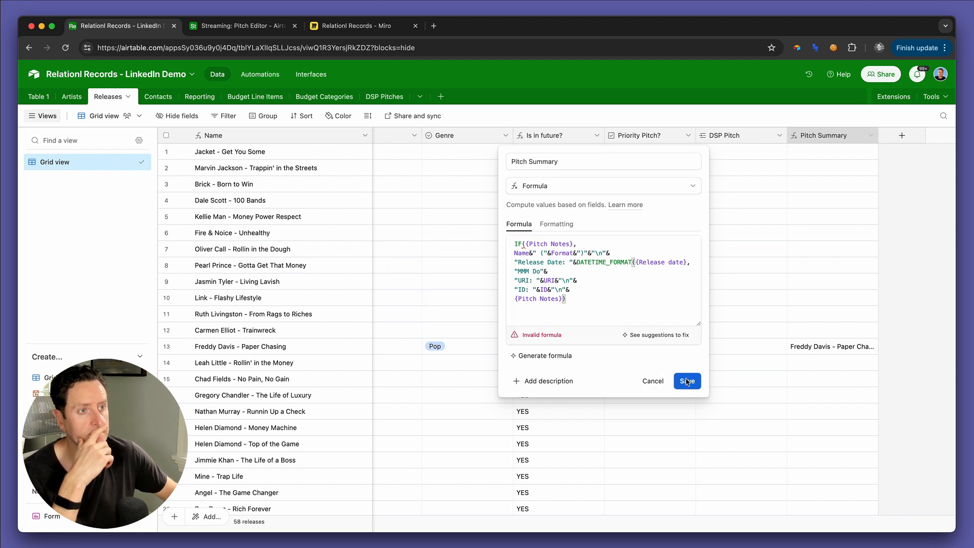
Step: Add the missing closing parenthesis after "MMM Do" in the Pitch Summary formula and save it
{"action": "left_click", "coordinate": [643, 294]}
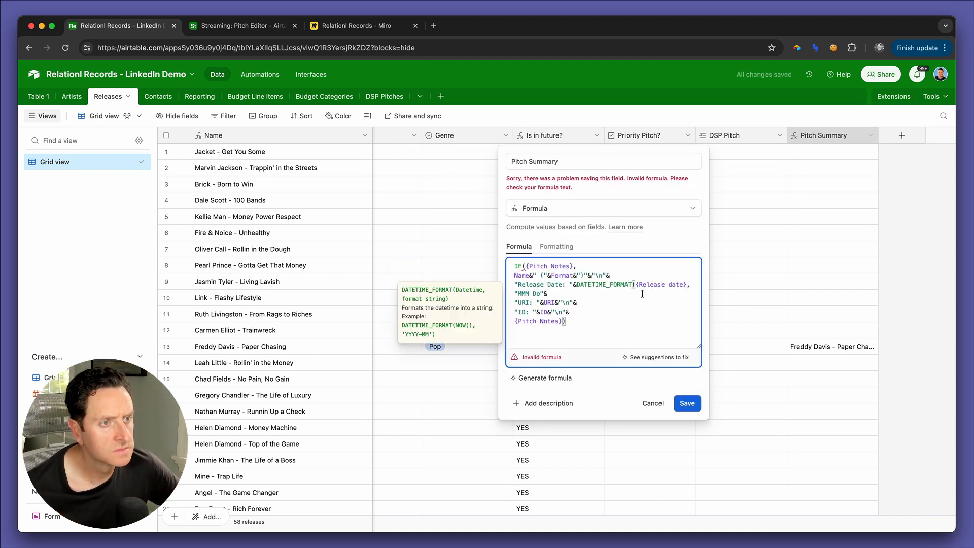
{"action": "key", "text": "Left"}
{"action": "type", "text": ")"}
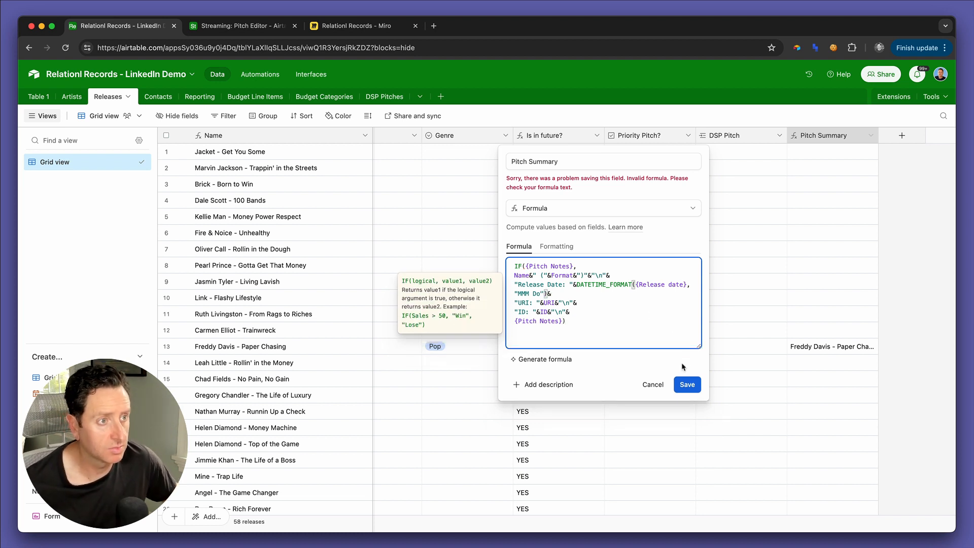
{"action": "left_click", "coordinate": [687, 384]}
Step: Check how the release date line reads in the Paper Chasing release's expanded Pitch Summary
{"action": "left_click", "coordinate": [847, 349]}
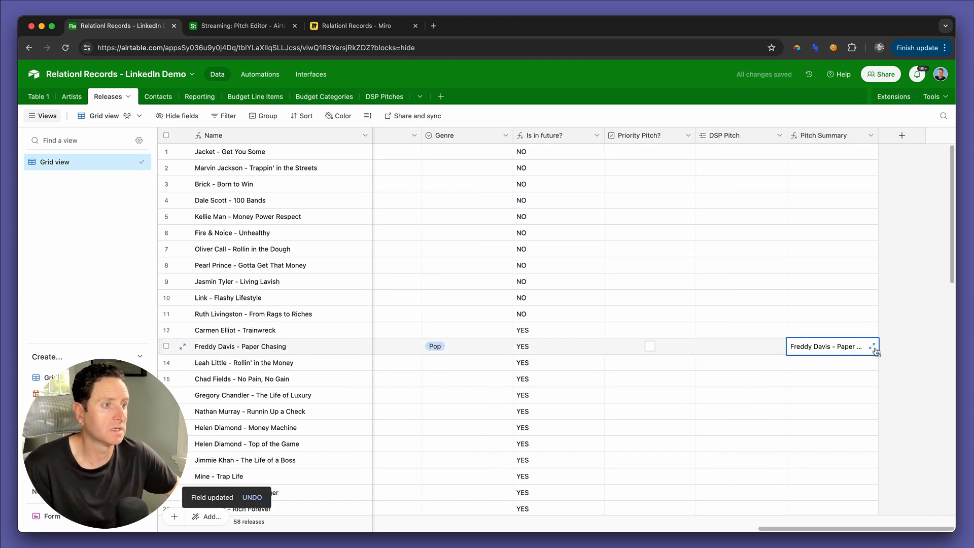
{"action": "left_click", "coordinate": [872, 346]}
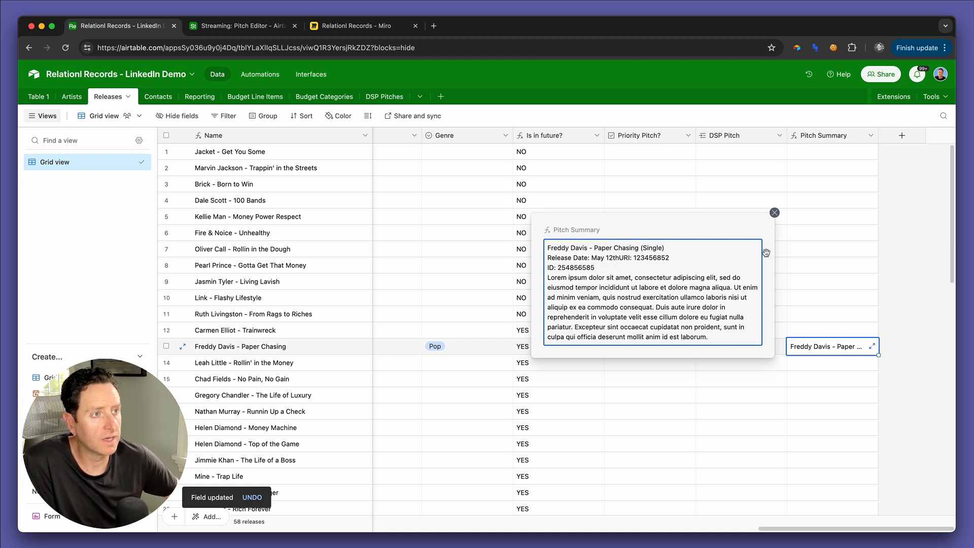
{"action": "left_click", "coordinate": [775, 212]}
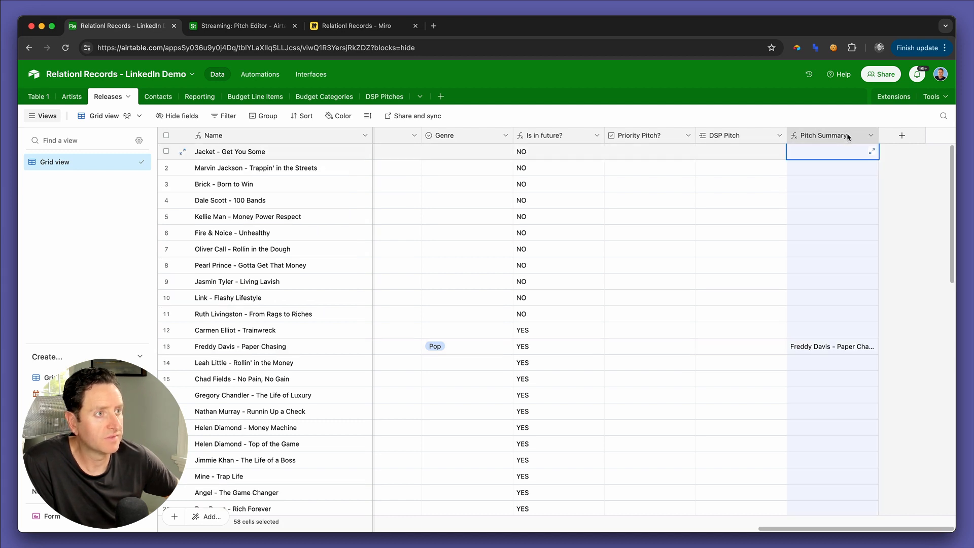
Step: Add "\n"& after the DATETIME_FORMAT expression in the Pitch Summary formula and save the field
{"action": "double_click", "coordinate": [847, 133]}
{"action": "left_click", "coordinate": [604, 271]}
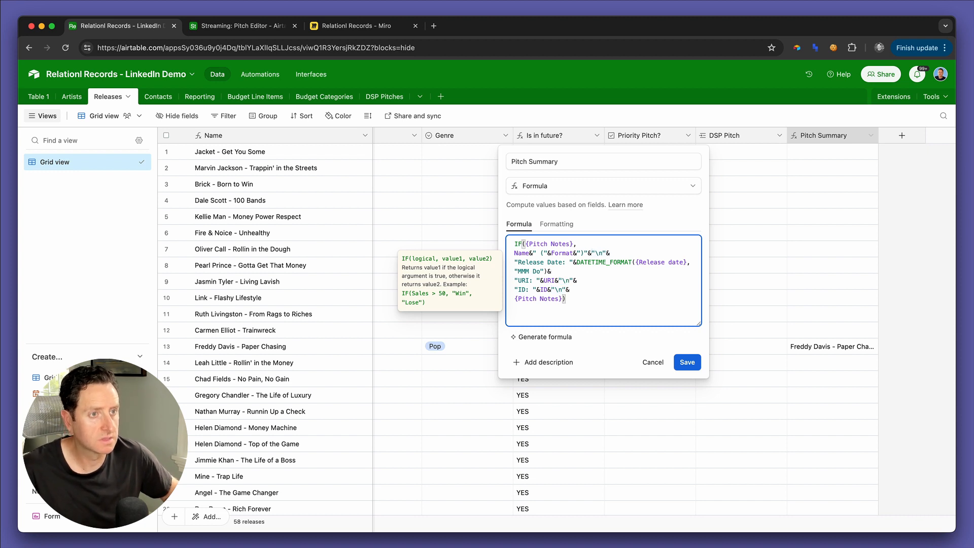
{"action": "type", "text": "\"\\n\"&"}
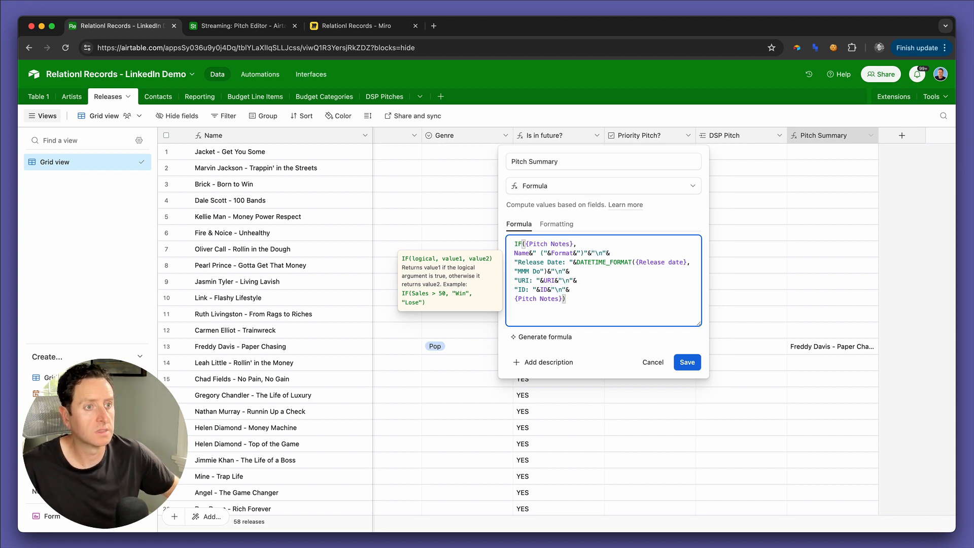
{"action": "left_click", "coordinate": [677, 357]}
Step: Review the line breaks in the Paper Chasing release's expanded Pitch Summary and close it
{"action": "left_click", "coordinate": [846, 347]}
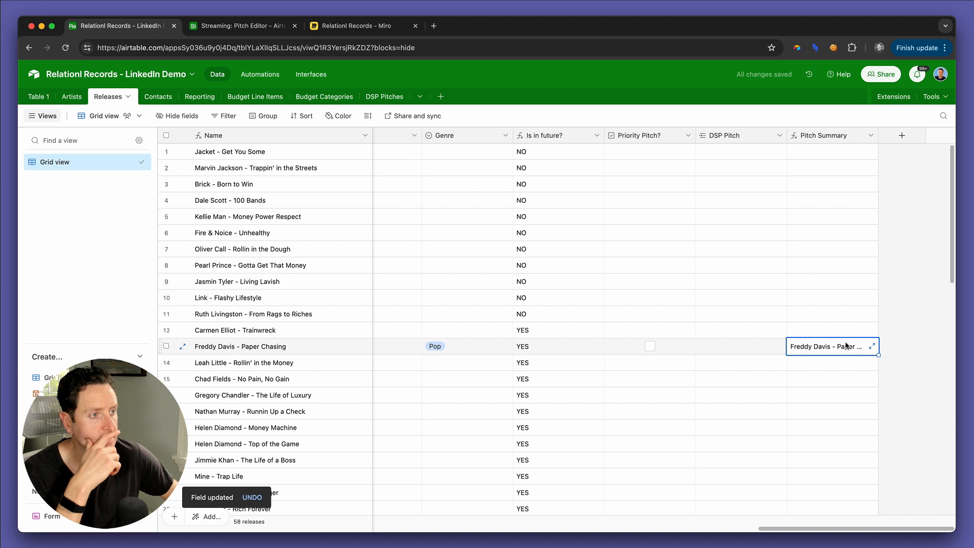
{"action": "left_click", "coordinate": [872, 346]}
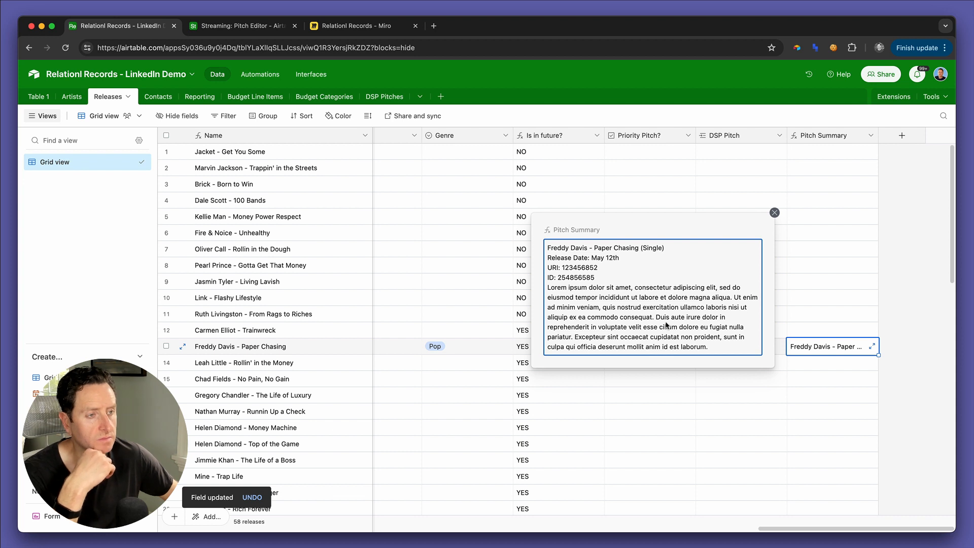
{"action": "left_click", "coordinate": [775, 213]}
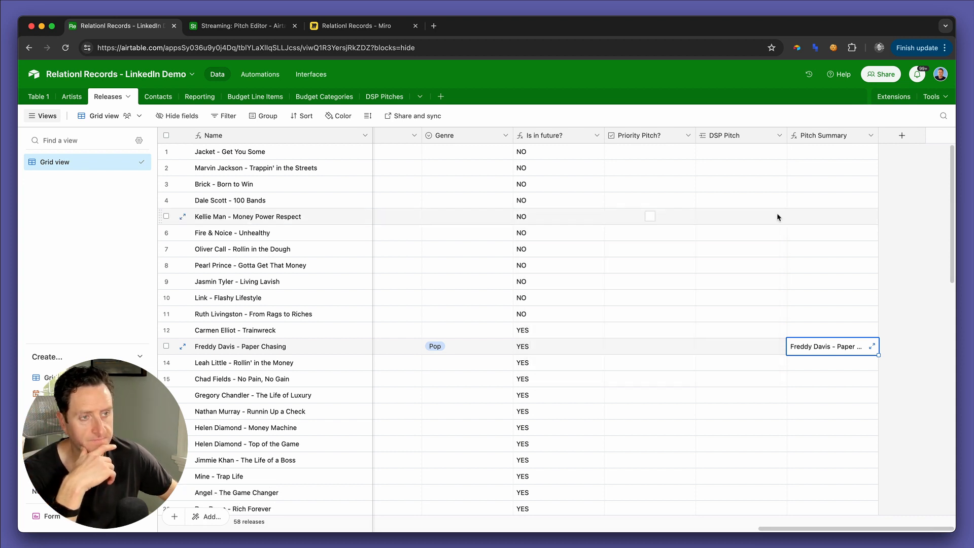
Step: Create a record in the DSP Pitches table dated 5/17/2024
{"action": "left_click", "coordinate": [387, 97]}
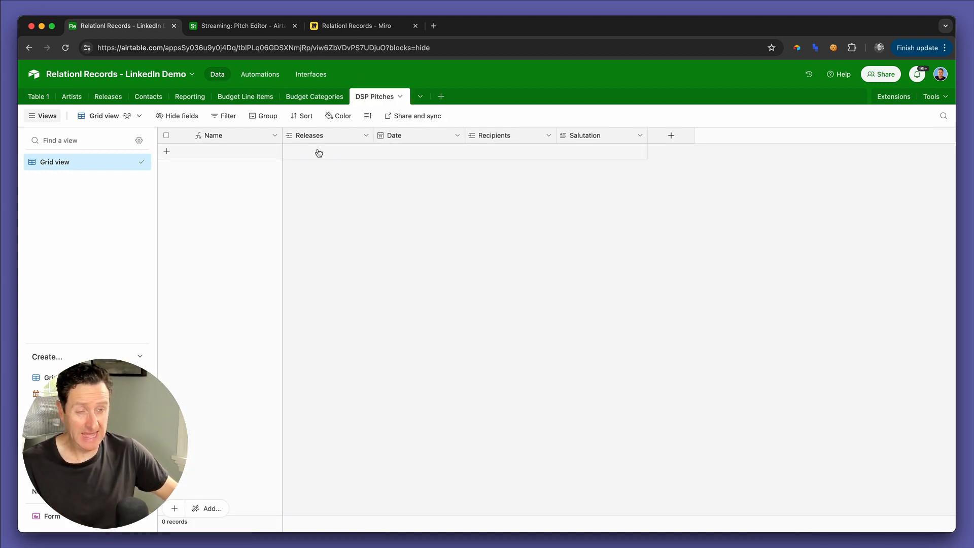
{"action": "left_click", "coordinate": [359, 151]}
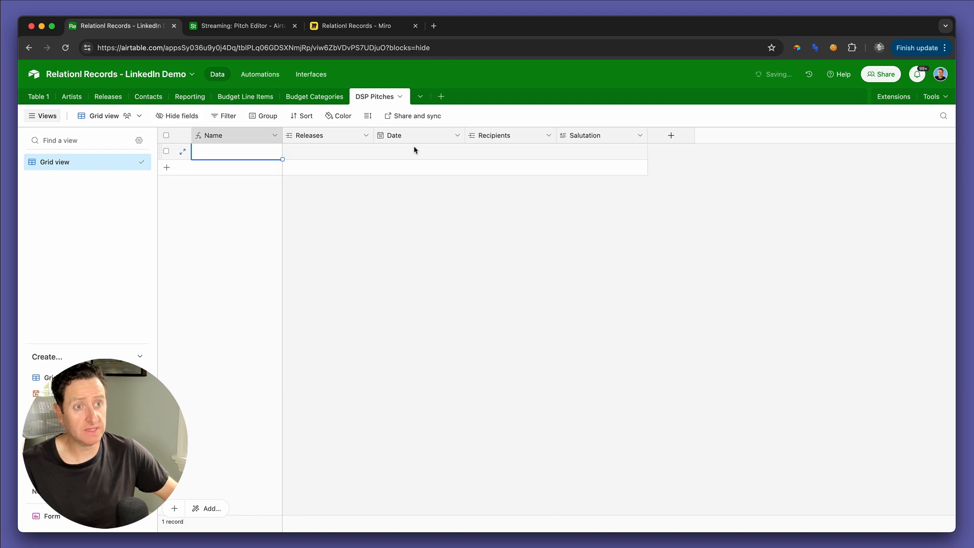
{"action": "left_click", "coordinate": [414, 150]}
{"action": "key", "text": "super+semicolon"}
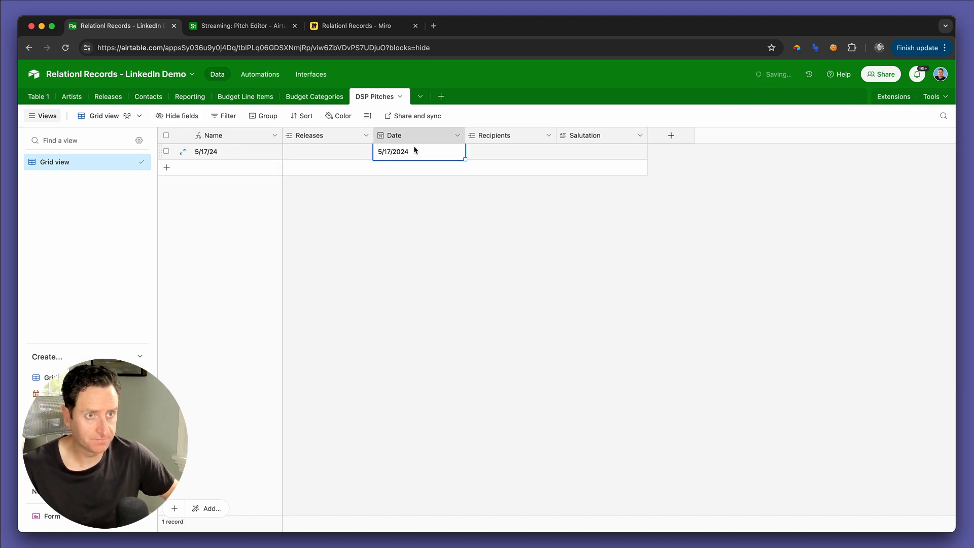
{"action": "key", "text": "super+c"}
Step: Link the Paper Chasing release in the Releases table to the 5/17/24 DSP pitch
{"action": "left_click", "coordinate": [180, 90]}
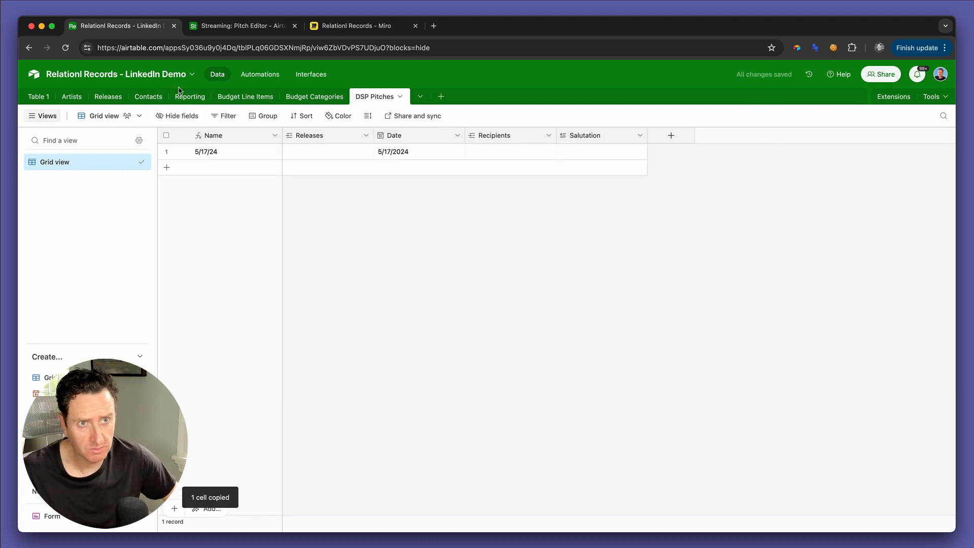
{"action": "left_click", "coordinate": [106, 96]}
{"action": "left_click", "coordinate": [732, 352]}
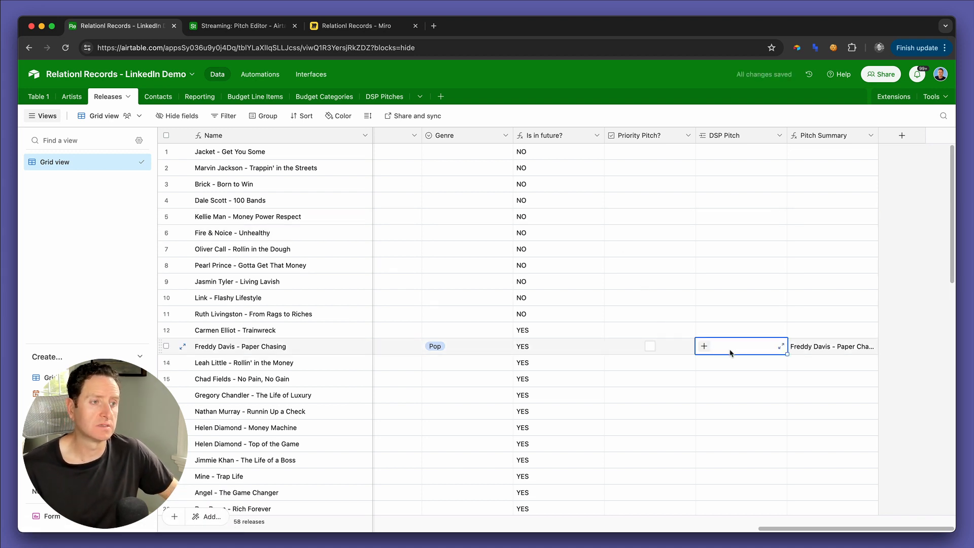
{"action": "left_click", "coordinate": [704, 346]}
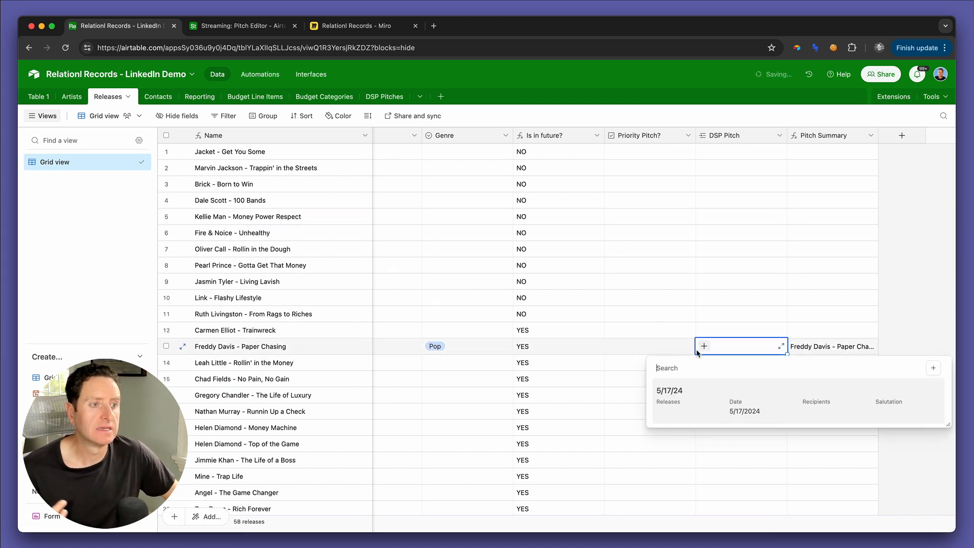
{"action": "left_click", "coordinate": [705, 392]}
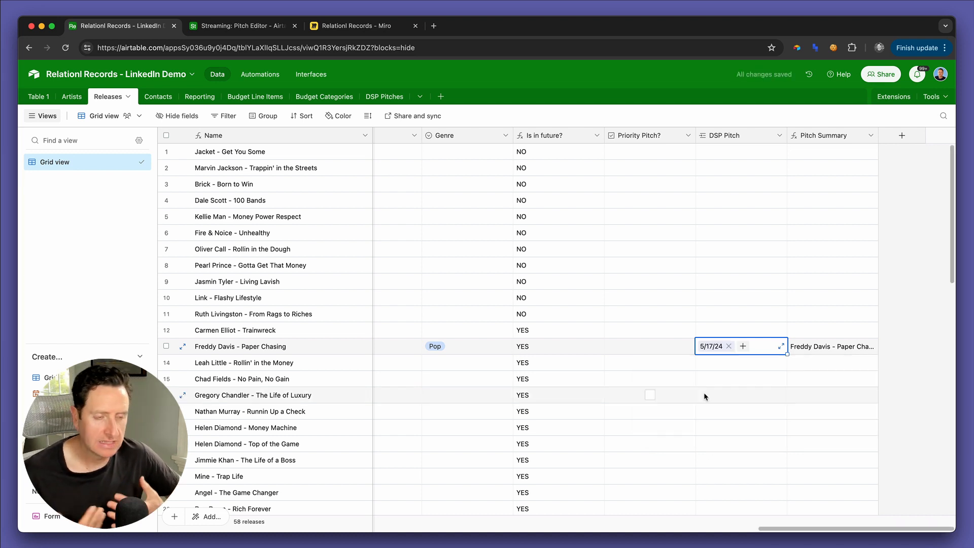
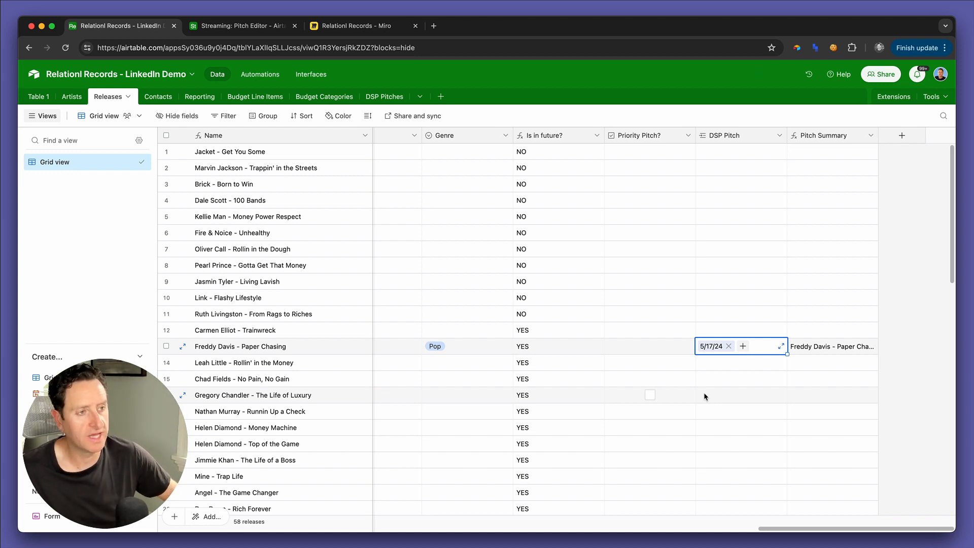
Step: Start a new rollup field named Full Pitch in the DSP Pitches table
{"action": "left_click", "coordinate": [809, 354]}
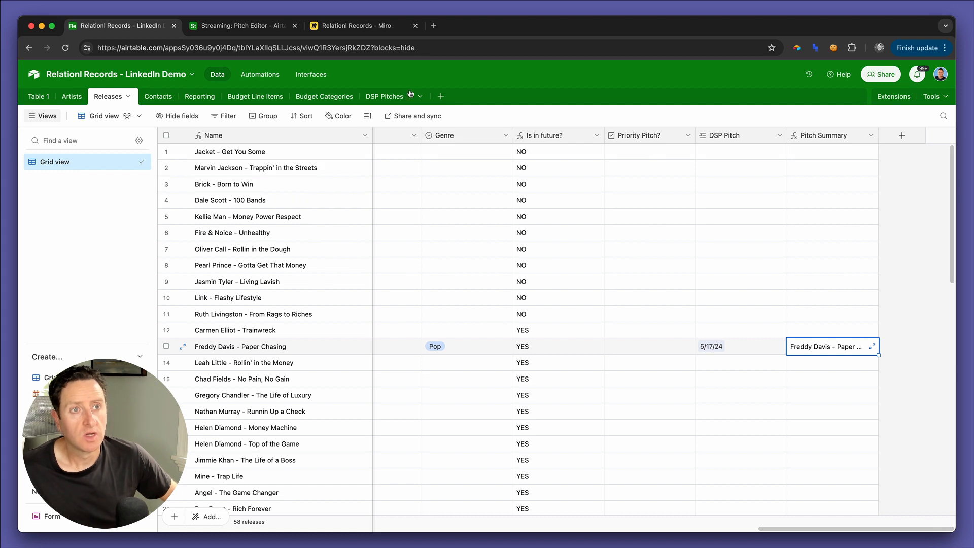
{"action": "left_click", "coordinate": [380, 96]}
{"action": "left_click", "coordinate": [671, 136]}
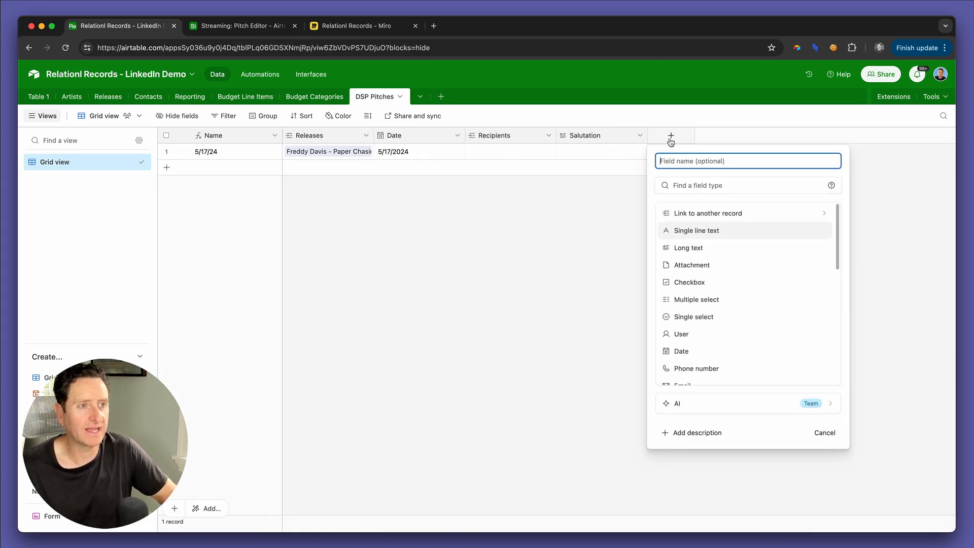
{"action": "type", "text": "Body"}
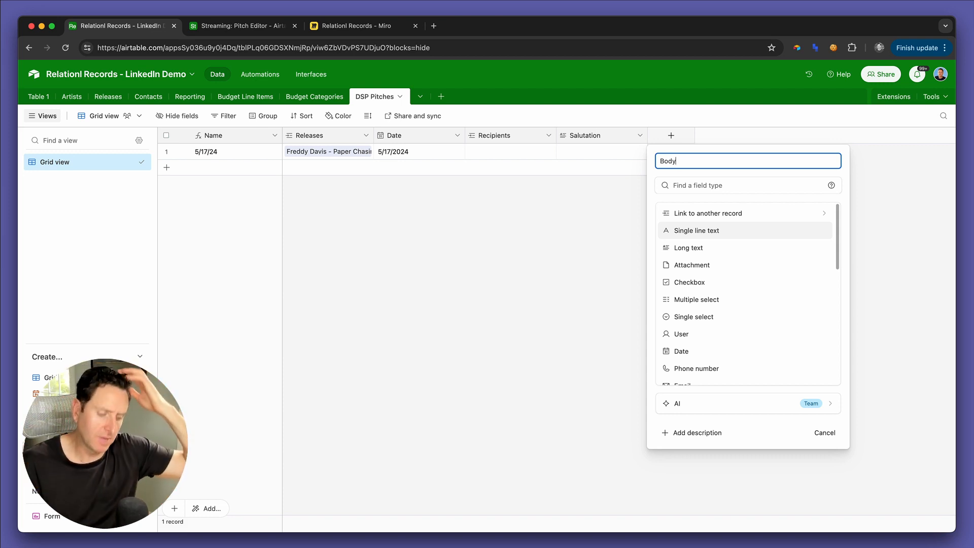
{"action": "key", "text": "super+a"}
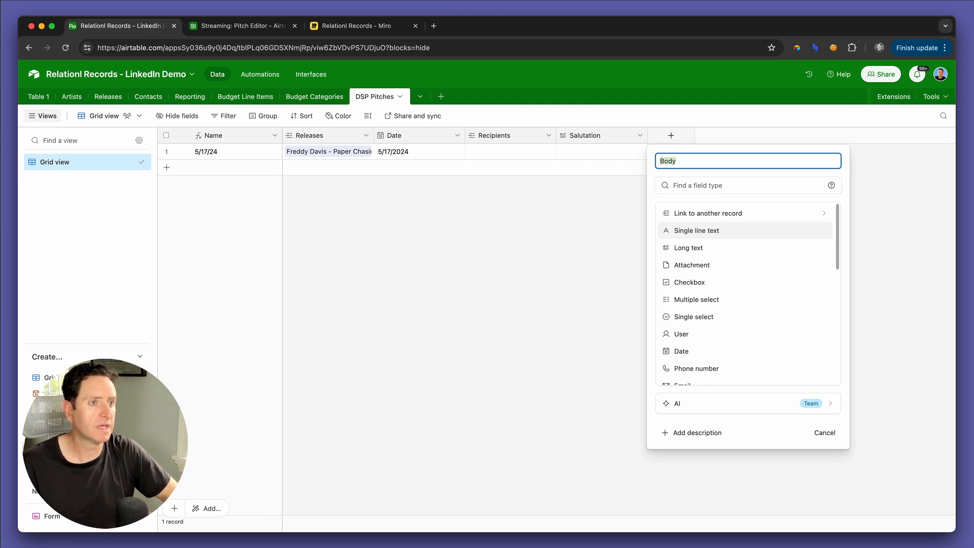
{"action": "type", "text": "Pit"}
{"action": "key", "text": "BackSpace"}
{"action": "key", "text": "BackSpace"}
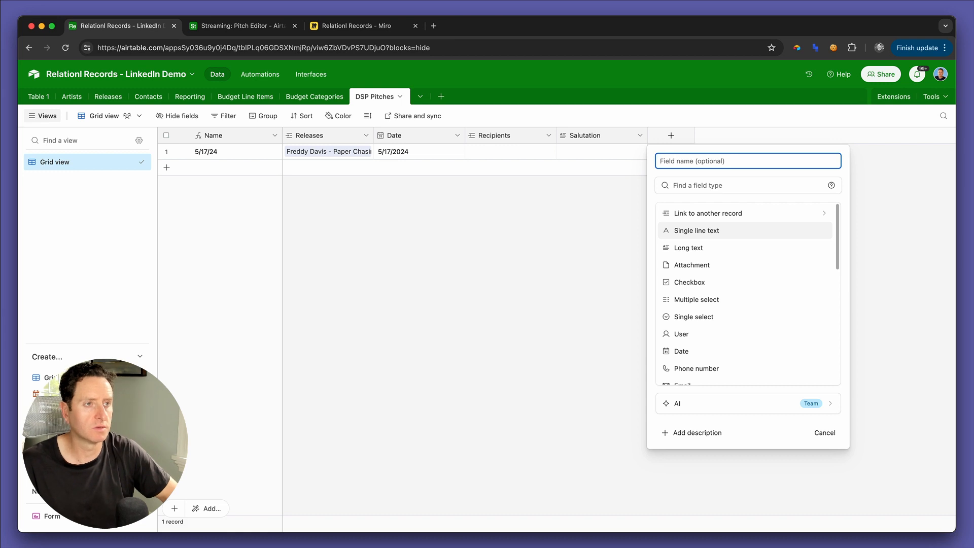
{"action": "type", "text": "Full Pitch"}
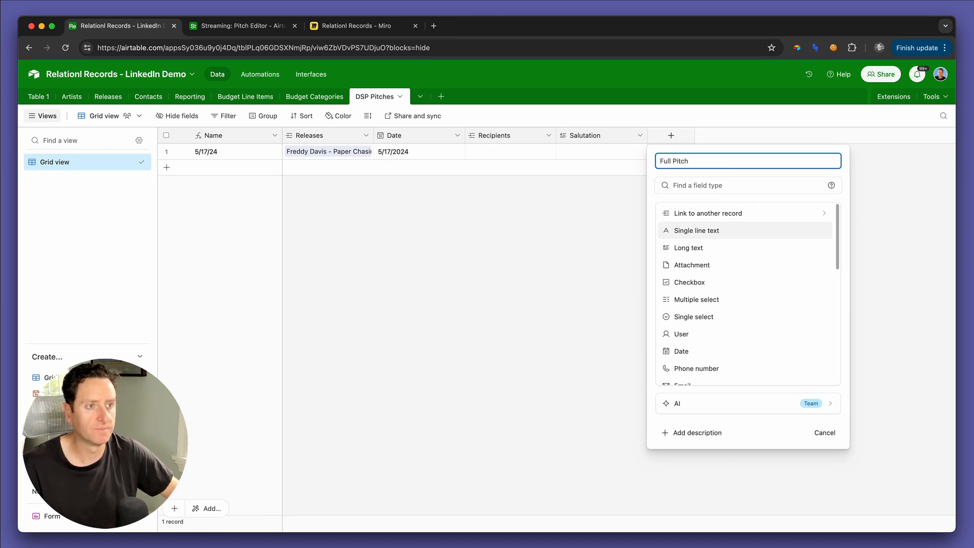
{"action": "scroll", "coordinate": [698, 299], "scroll_direction": "down", "scroll_amount": 3}
{"action": "left_click", "coordinate": [694, 221]}
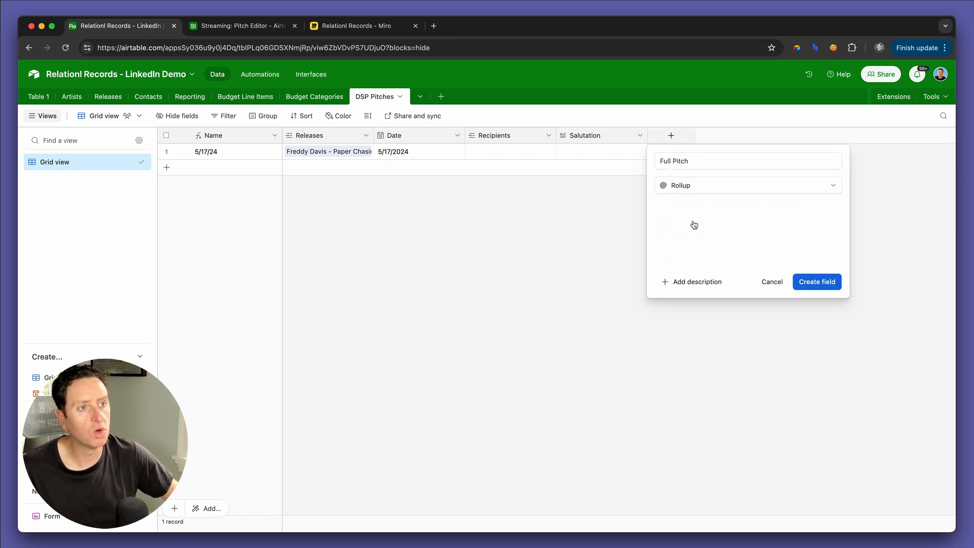
Step: Set the Full Pitch rollup to use Releases as its source and roll up the Pitch Summary field
{"action": "left_click", "coordinate": [724, 256]}
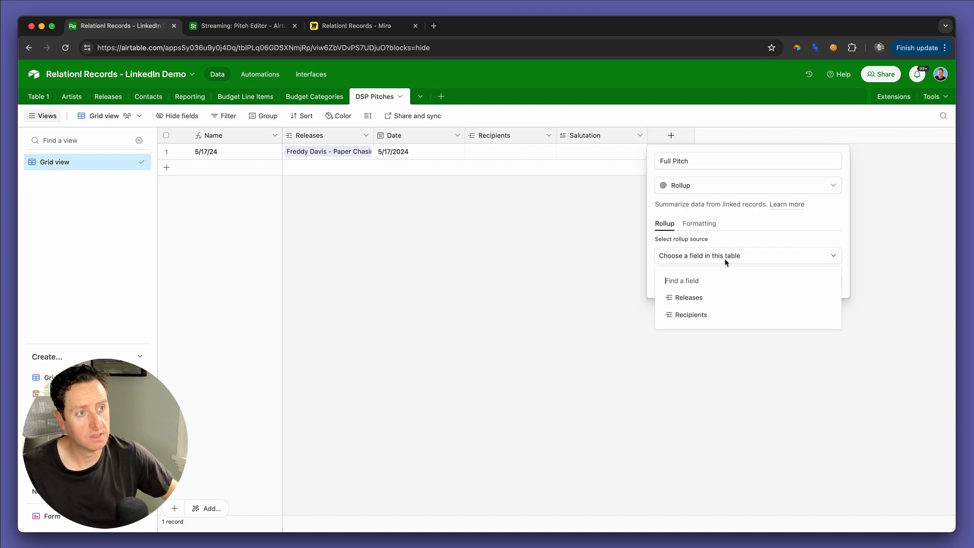
{"action": "left_click", "coordinate": [705, 300]}
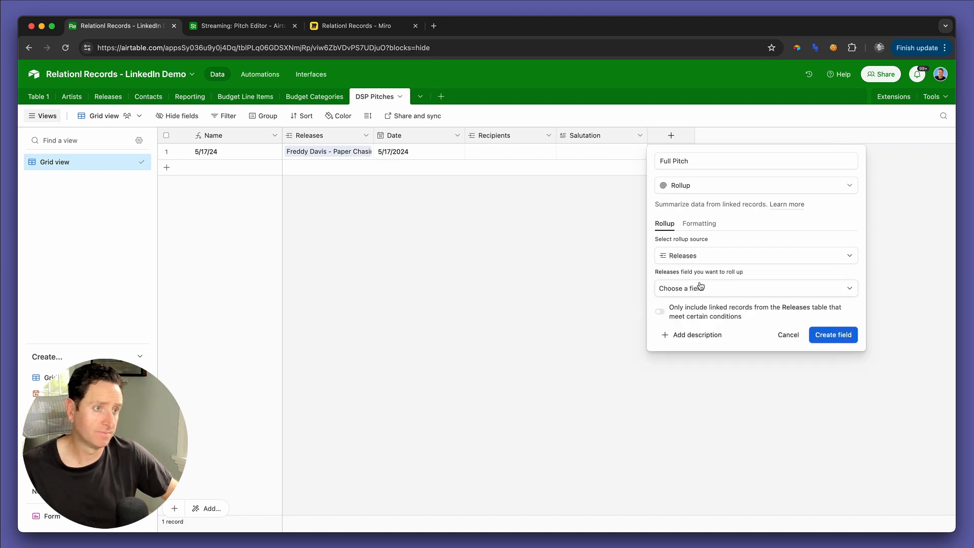
{"action": "left_click", "coordinate": [700, 287]}
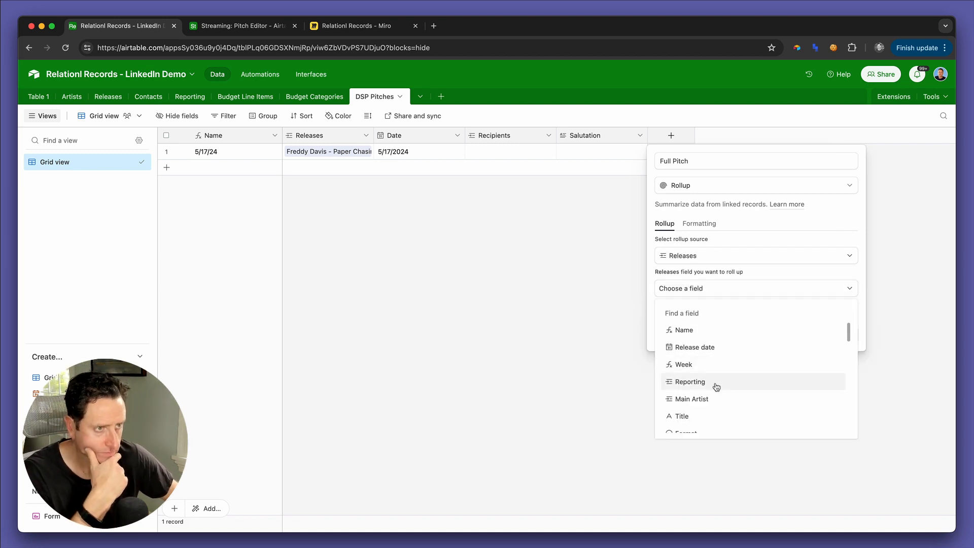
{"action": "scroll", "coordinate": [716, 387], "scroll_direction": "down", "scroll_amount": 5}
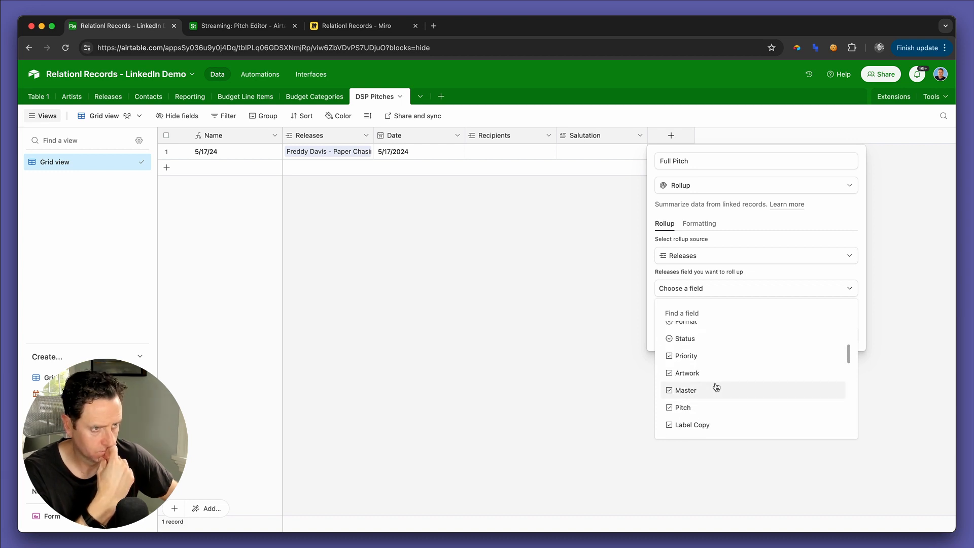
{"action": "scroll", "coordinate": [716, 388], "scroll_direction": "down", "scroll_amount": 10}
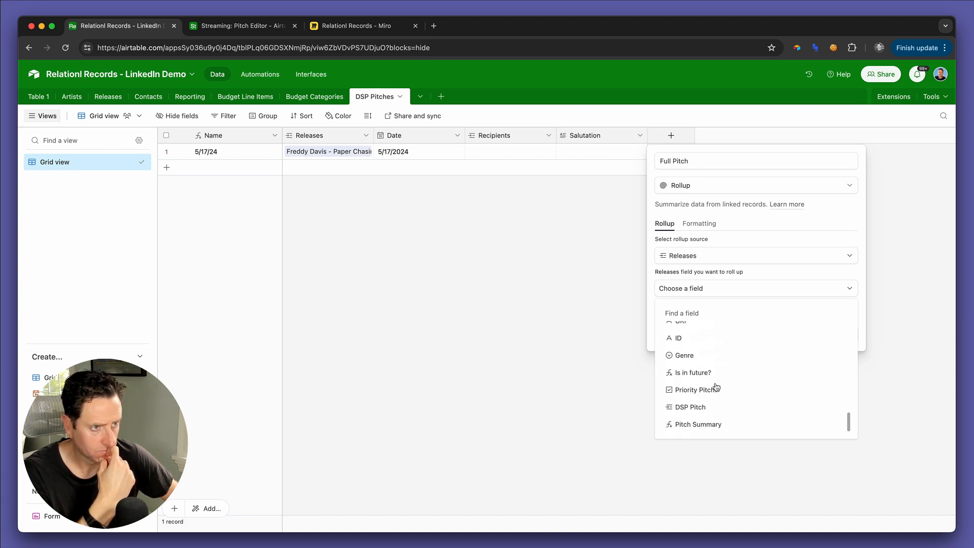
{"action": "left_click", "coordinate": [711, 423]}
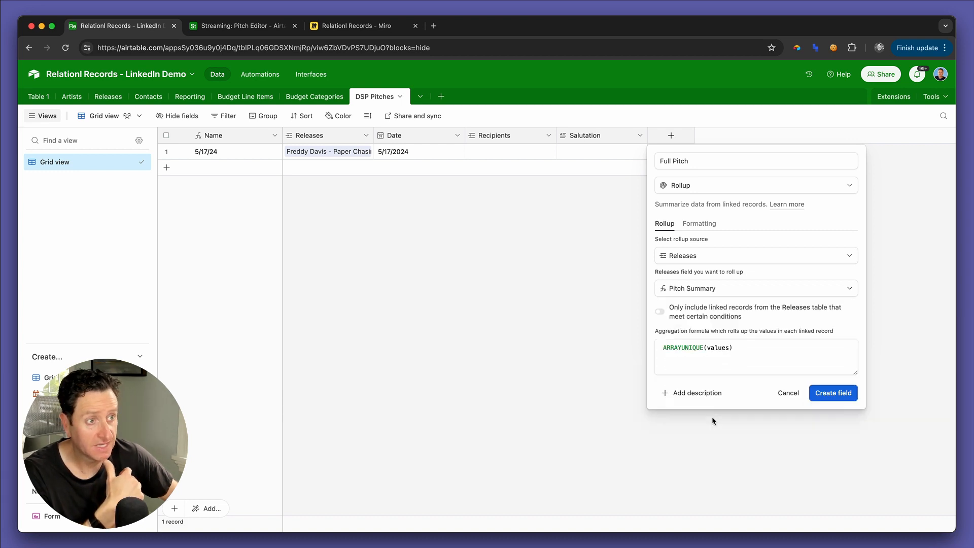
Step: Set the aggregation formula to ARRAYJOIN(values, "/n/n") and create the Full Pitch field
{"action": "left_click", "coordinate": [748, 348]}
{"action": "key", "text": "super+a"}
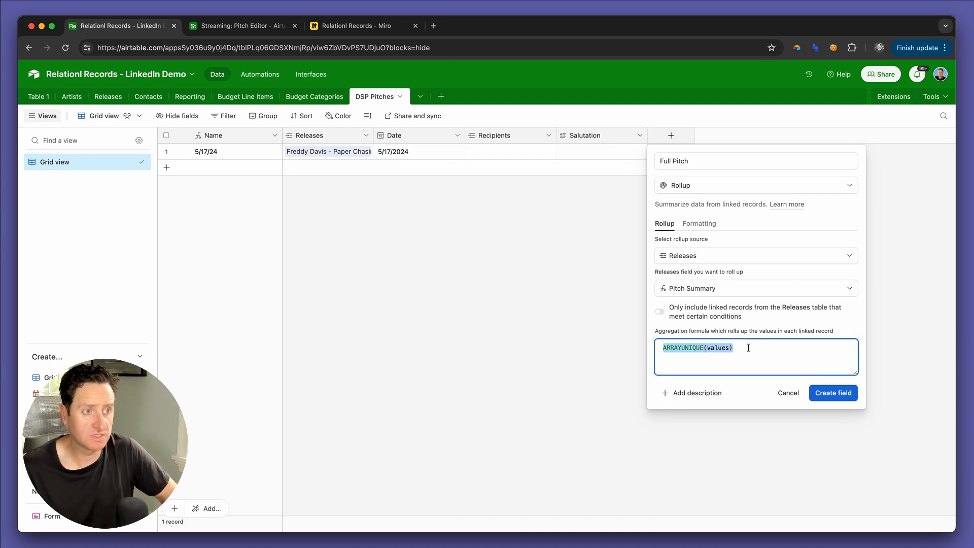
{"action": "type", "text": "arr"}
{"action": "key", "text": "Return"}
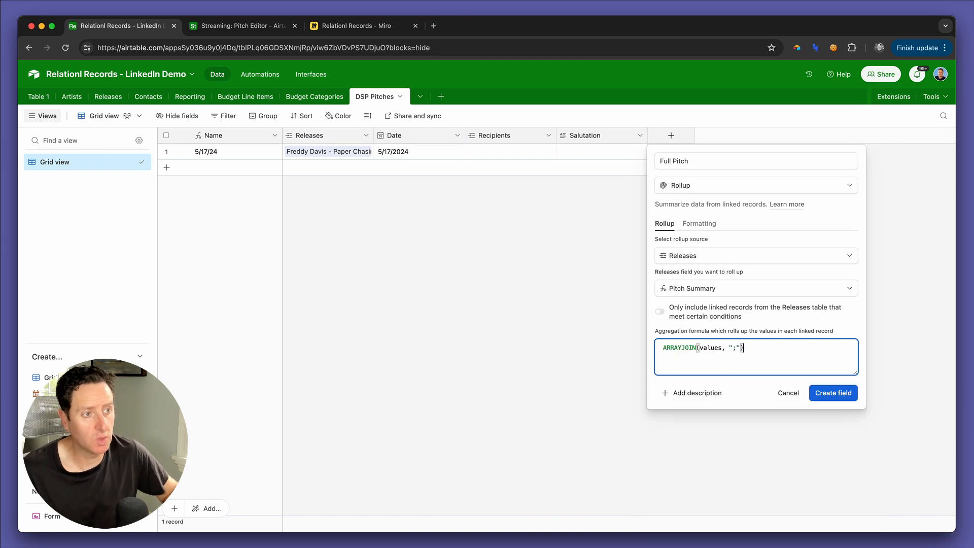
{"action": "key", "text": "Left"}
{"action": "key", "text": "shift+Left"}
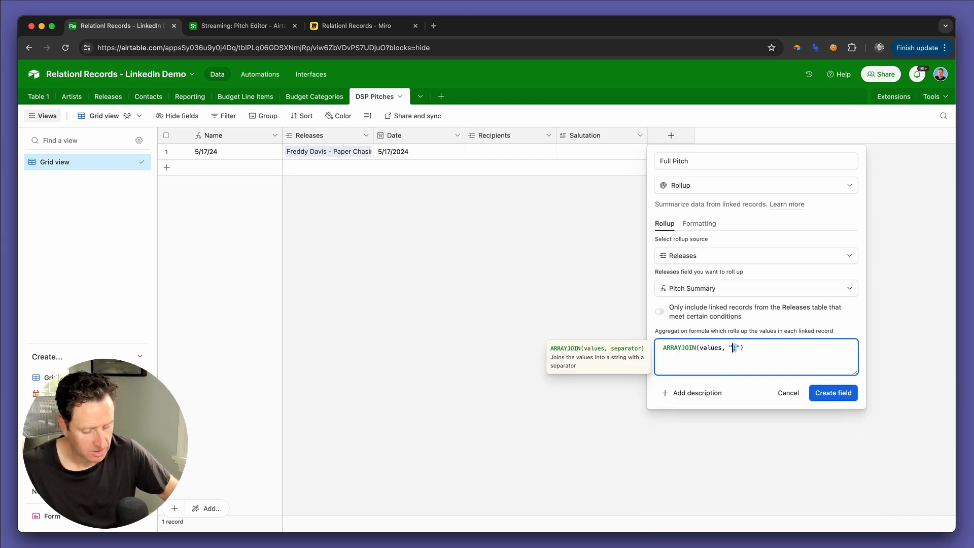
{"action": "type", "text": "/n"}
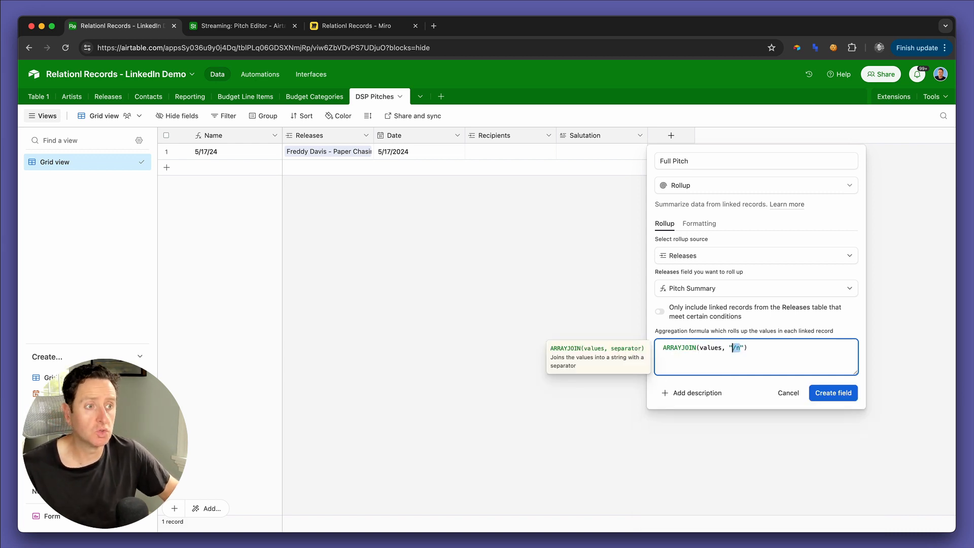
{"action": "type", "text": "/n"}
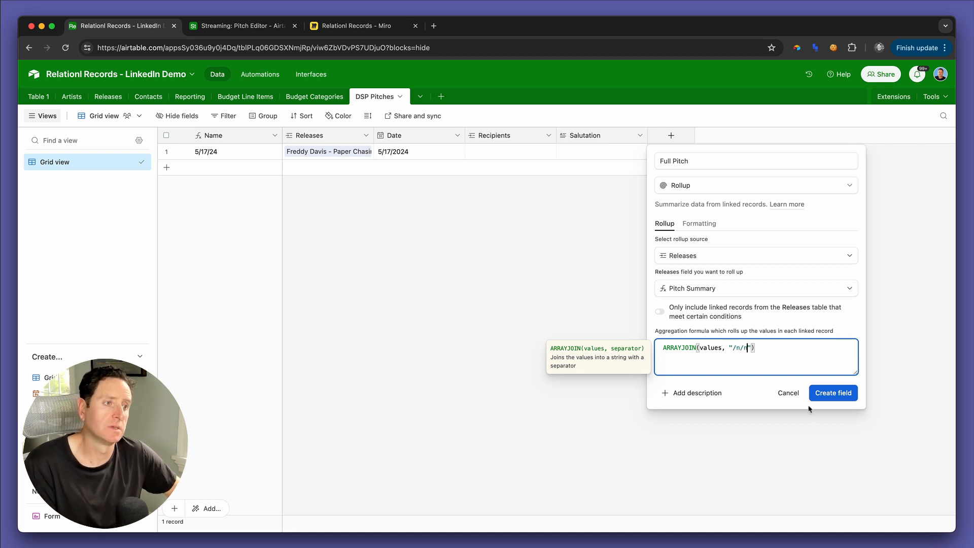
{"action": "left_click", "coordinate": [818, 393]}
Step: Review the expanded Full Pitch text of the 5/17/24 DSP pitch and close it
{"action": "left_click", "coordinate": [686, 152]}
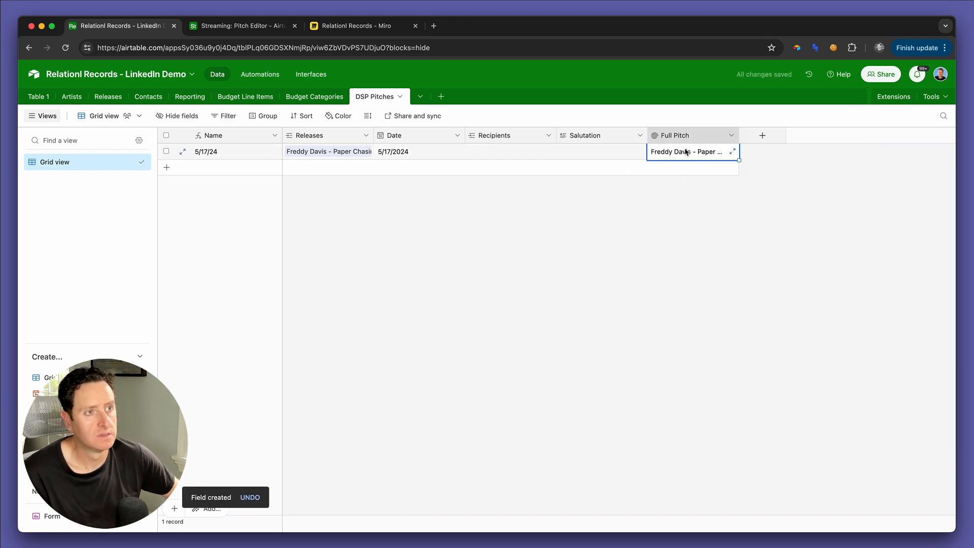
{"action": "left_click", "coordinate": [732, 151]}
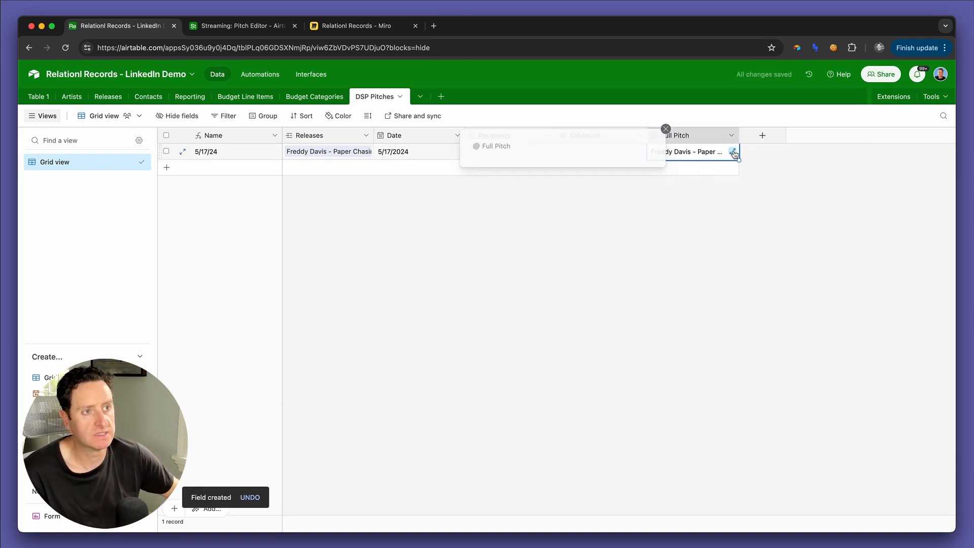
{"action": "left_click", "coordinate": [725, 251]}
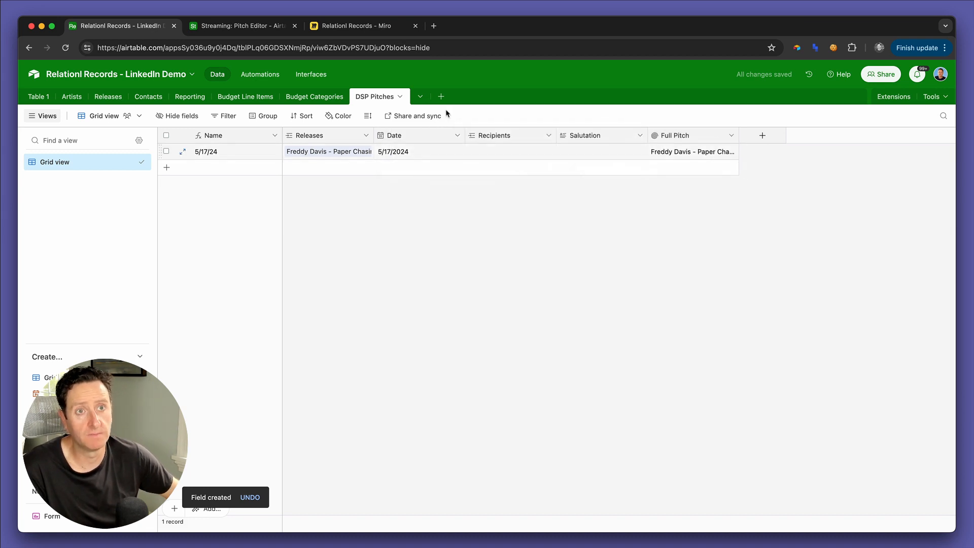
Step: Open the Releases table and look across its pitch, date and week fields
{"action": "left_click", "coordinate": [241, 29]}
{"action": "left_click", "coordinate": [114, 26]}
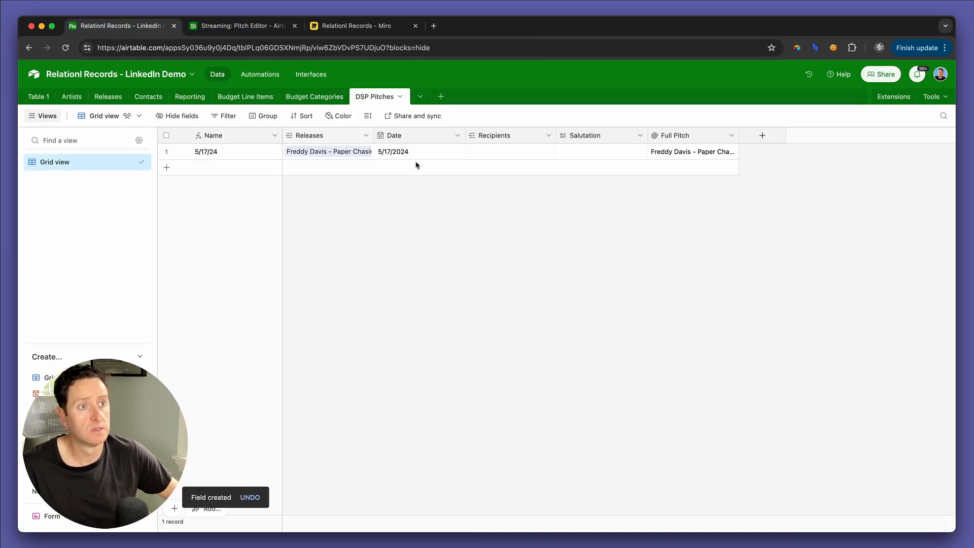
{"action": "left_click", "coordinate": [109, 97]}
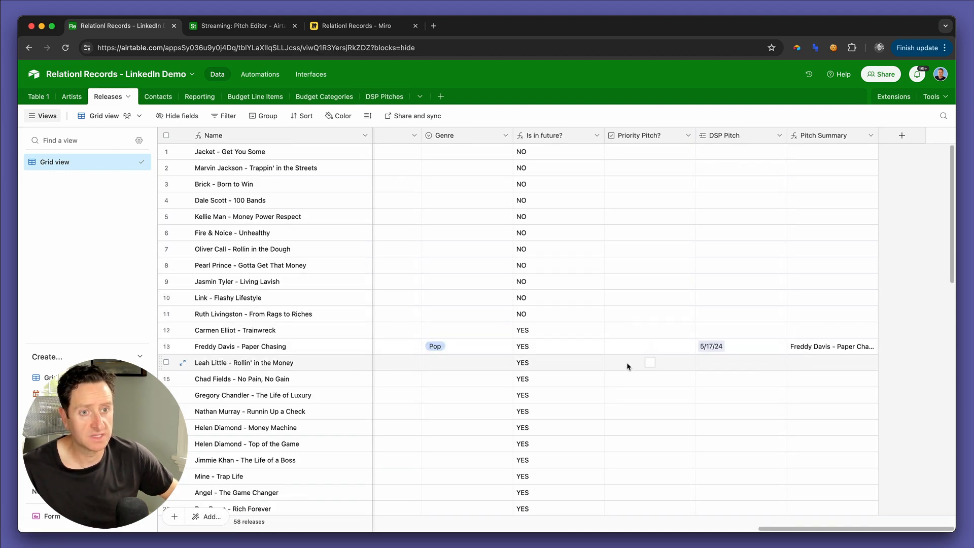
{"action": "scroll", "coordinate": [583, 372], "scroll_direction": "left", "scroll_amount": 10}
{"action": "scroll", "coordinate": [583, 372], "scroll_direction": "right", "scroll_amount": 5}
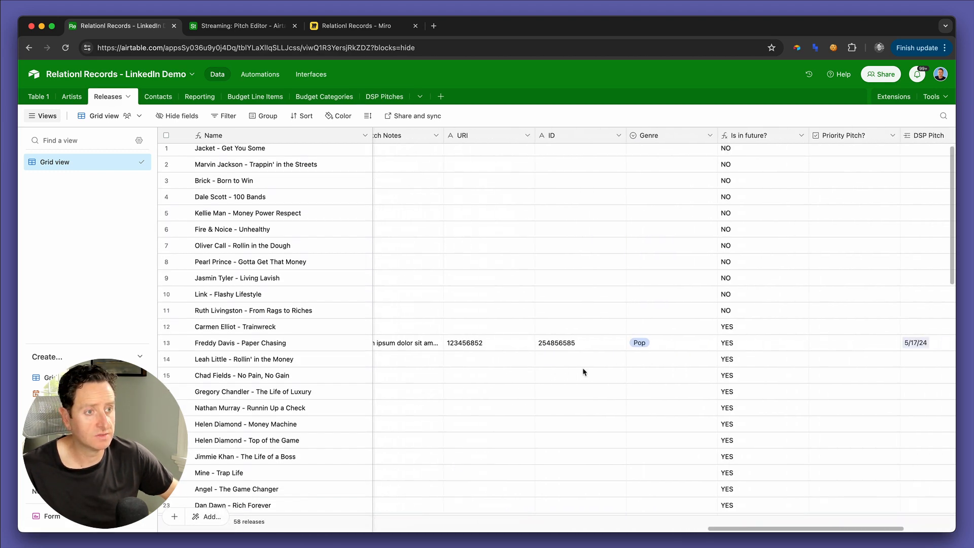
{"action": "scroll", "coordinate": [665, 228], "scroll_direction": "left", "scroll_amount": 10}
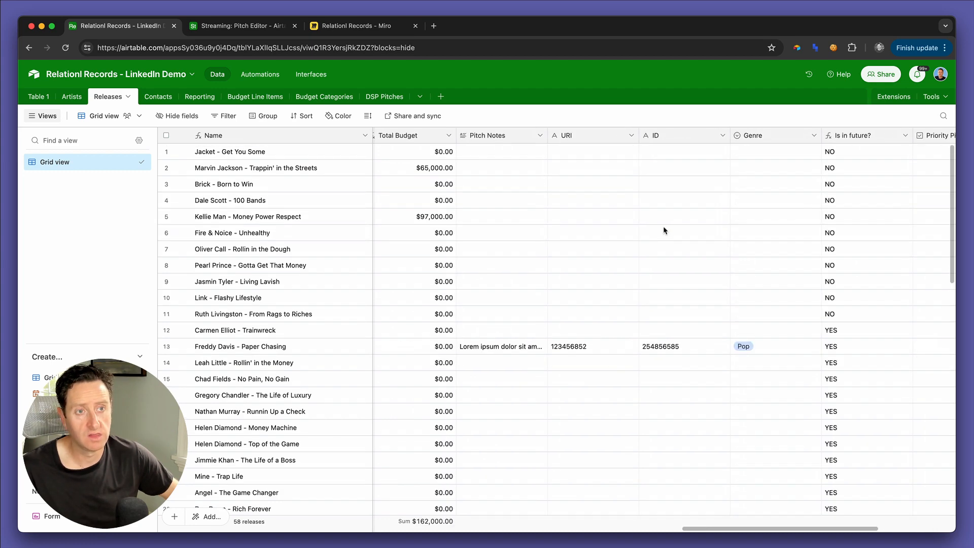
{"action": "scroll", "coordinate": [665, 228], "scroll_direction": "left", "scroll_amount": 15}
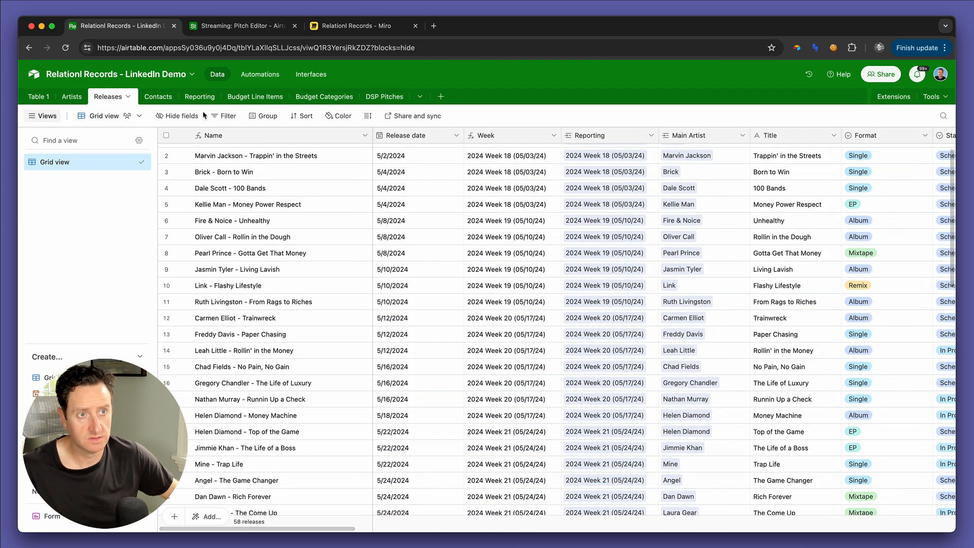
{"action": "left_click", "coordinate": [414, 354]}
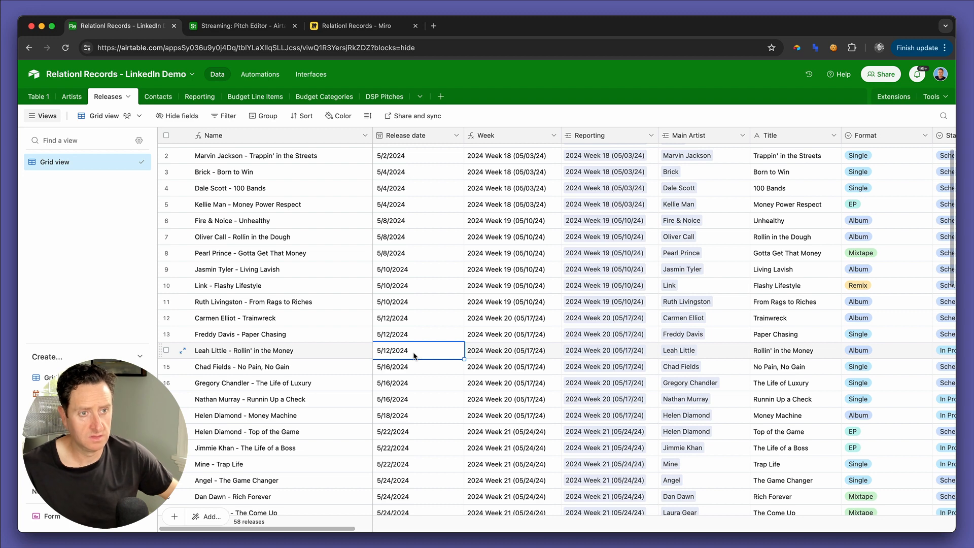
{"action": "key", "text": "super+c"}
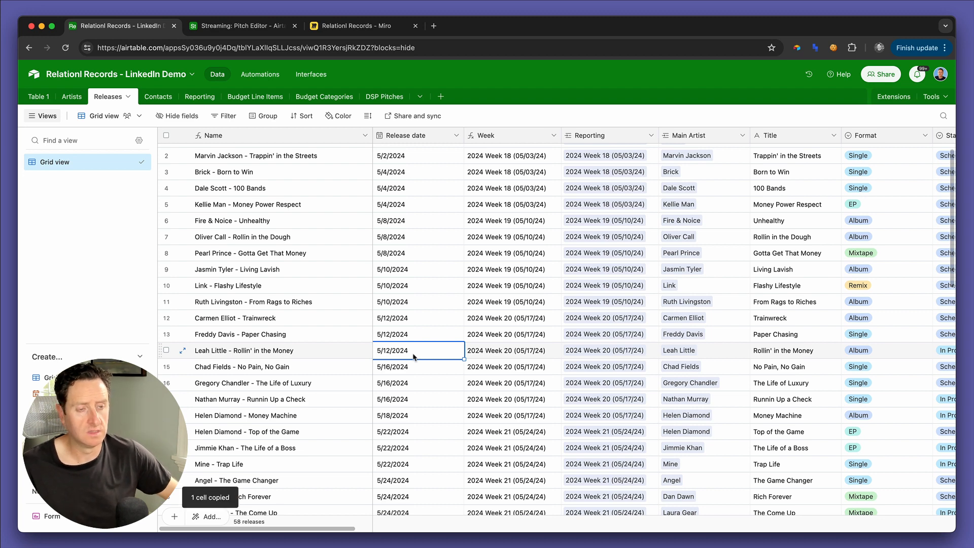
{"action": "scroll", "coordinate": [419, 395], "scroll_direction": "down", "scroll_amount": 2}
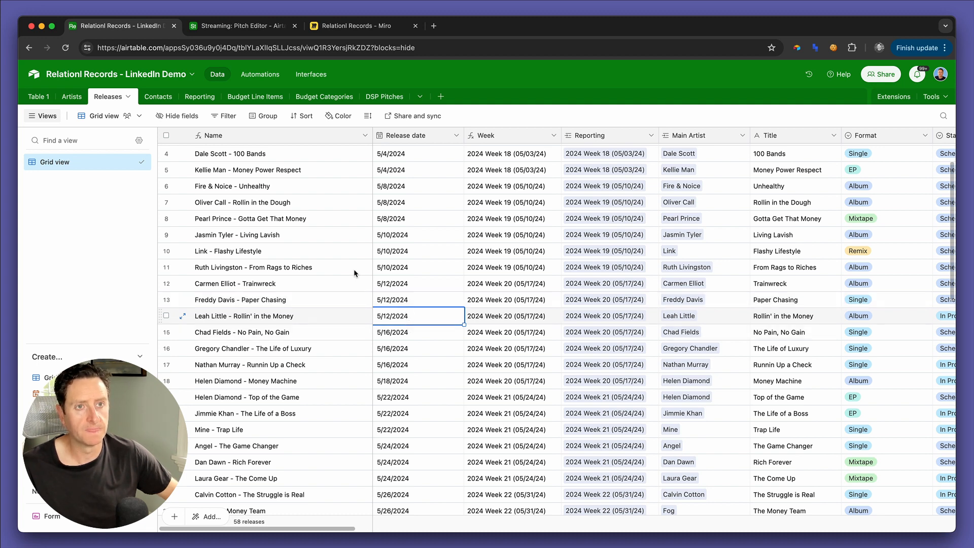
{"action": "key", "text": "super+c"}
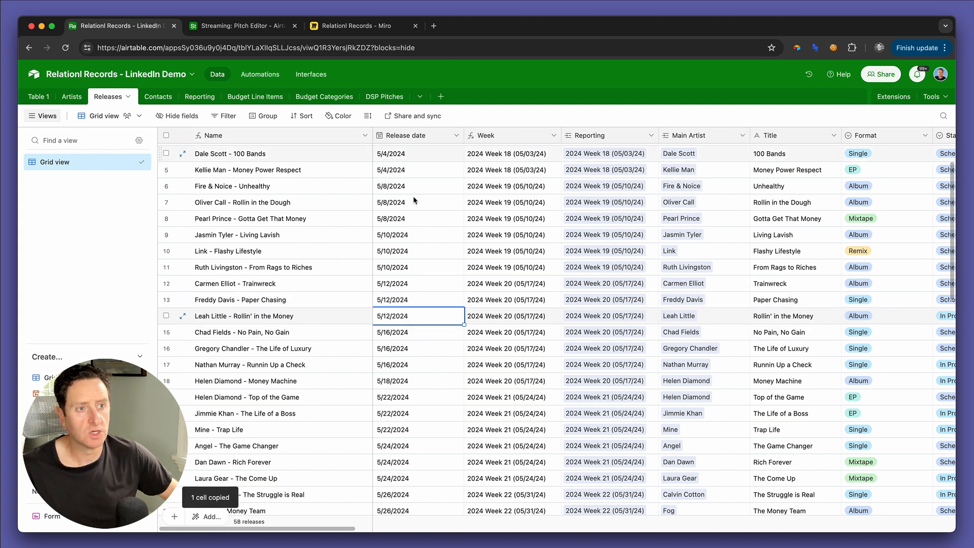
Step: Filter the Releases grid to records whose Week contains the value copied from Rollin' in the Money, 2024 Week 20 (05/17/24)
{"action": "left_click", "coordinate": [492, 318]}
{"action": "key", "text": "super+c"}
{"action": "left_click", "coordinate": [226, 116]}
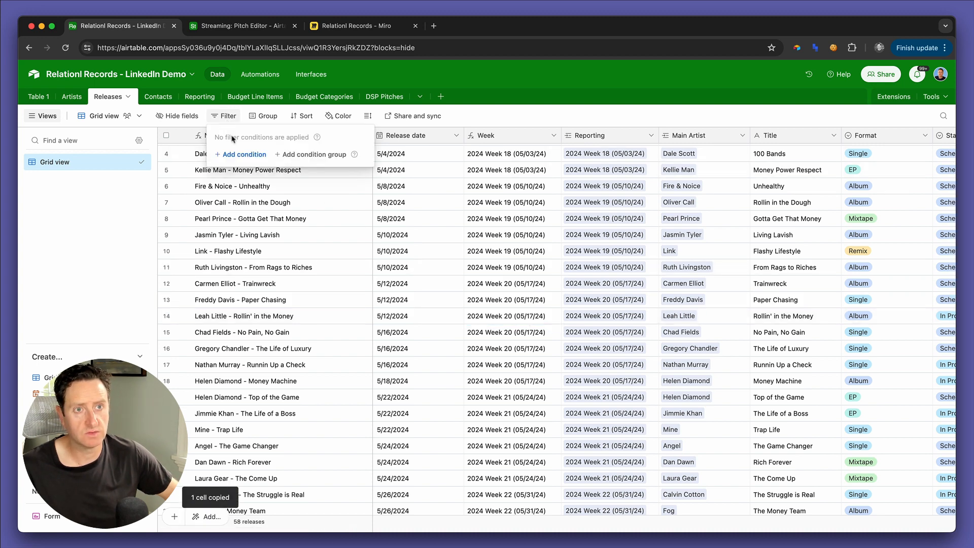
{"action": "left_click", "coordinate": [241, 153]}
{"action": "left_click", "coordinate": [274, 154]}
{"action": "type", "text": "wee"}
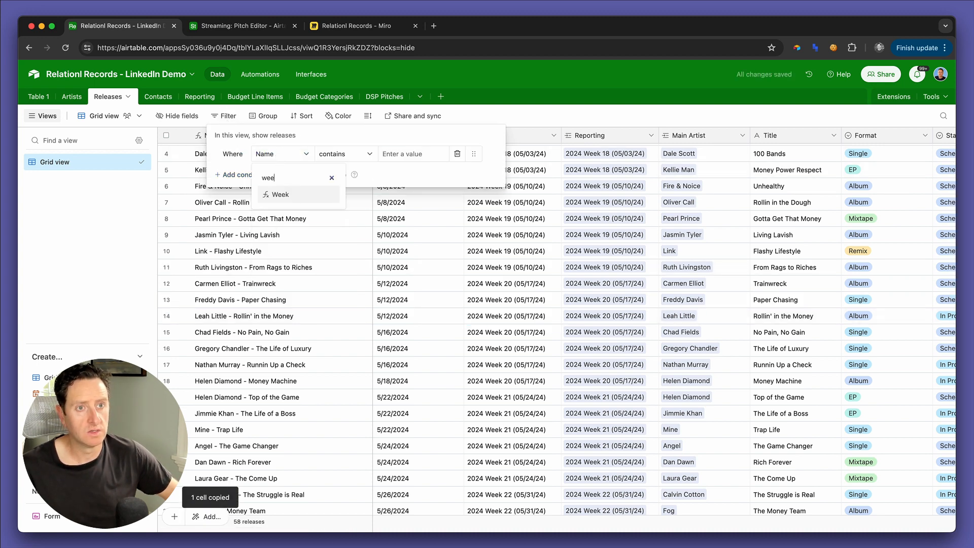
{"action": "left_click", "coordinate": [286, 195]}
{"action": "left_click", "coordinate": [393, 154]}
{"action": "key", "text": "super+v"}
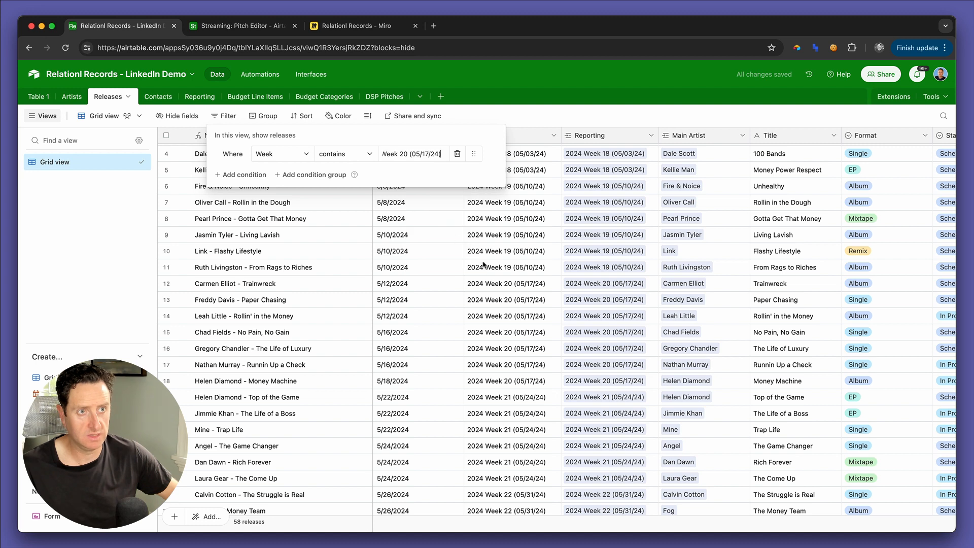
{"action": "left_click", "coordinate": [534, 255]}
{"action": "scroll", "coordinate": [614, 225], "scroll_direction": "right", "scroll_amount": 15}
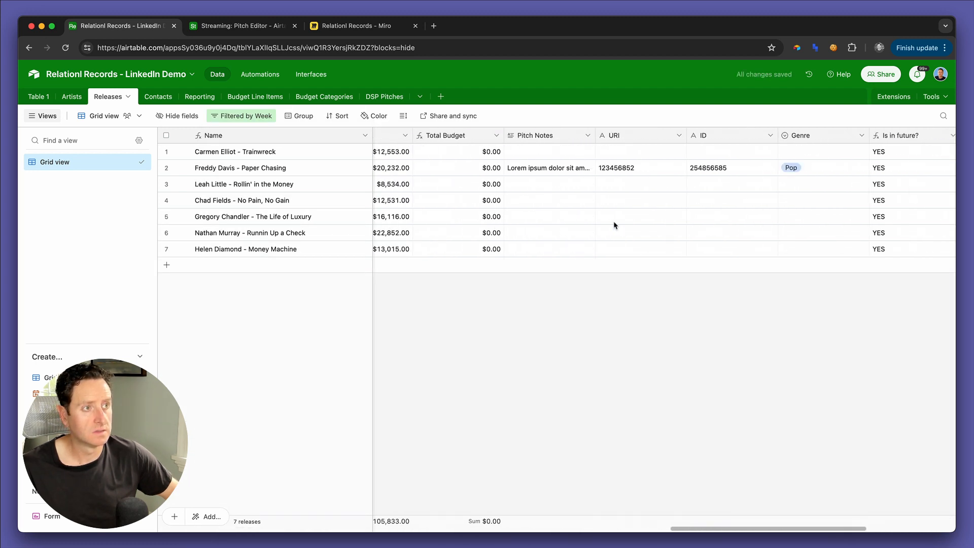
{"action": "scroll", "coordinate": [588, 171], "scroll_direction": "left", "scroll_amount": 10}
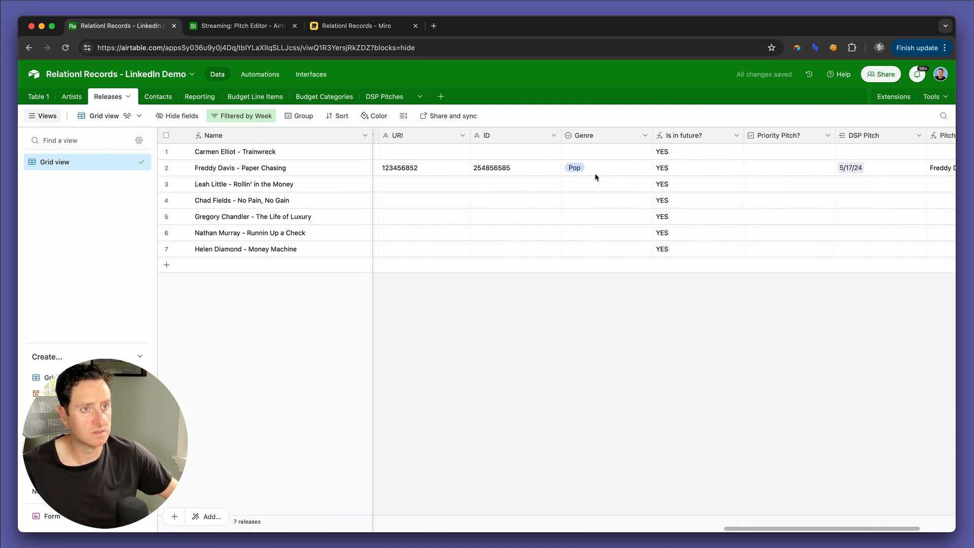
Step: Copy the Pitch Notes, URI and ID values from the Paper Chasing release to the Trainwreck release
{"action": "left_click", "coordinate": [574, 172]}
{"action": "key", "text": "shift+Right"}
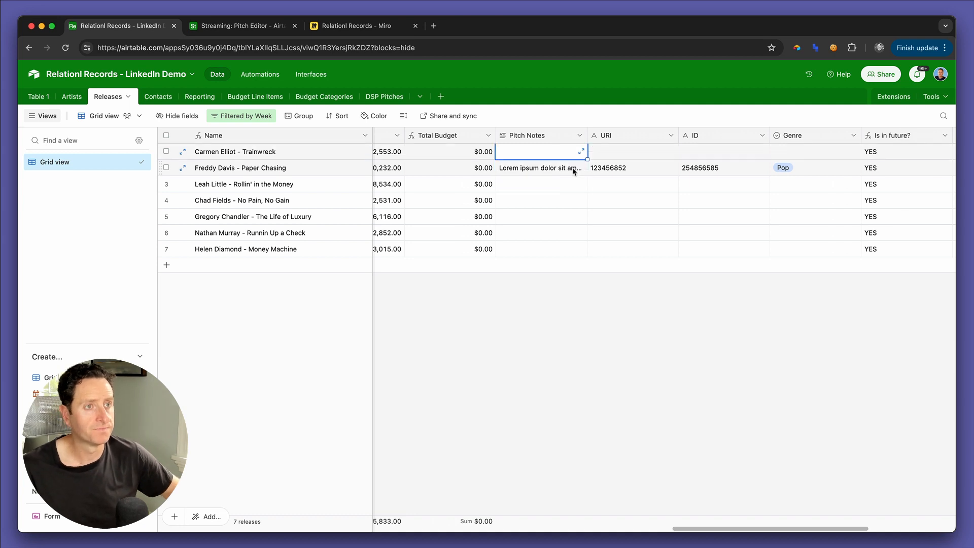
{"action": "key", "text": "ctrl+c"}
{"action": "key", "text": "Up"}
{"action": "key", "text": "ctrl+v"}
{"action": "key", "text": "Down"}
{"action": "key", "text": "Down"}
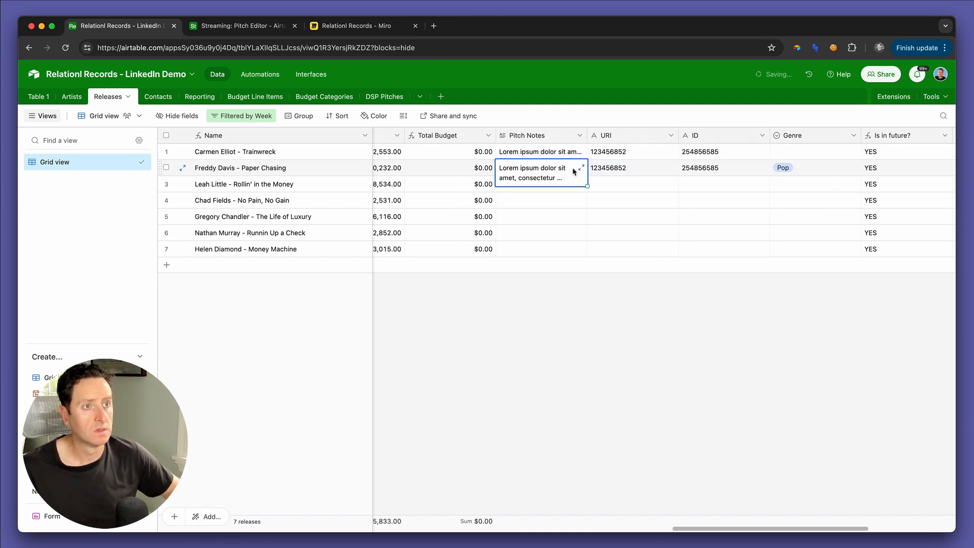
Step: Fill the copied Pitch Notes, URI and ID values into the five remaining releases, from Rollin' in the Money to Money Machine
{"action": "key", "text": "shift+Down"}
{"action": "key", "text": "shift+Down"}
{"action": "key", "text": "shift+Down"}
{"action": "key", "text": "shift+Down"}
{"action": "key", "text": "ctrl+v"}
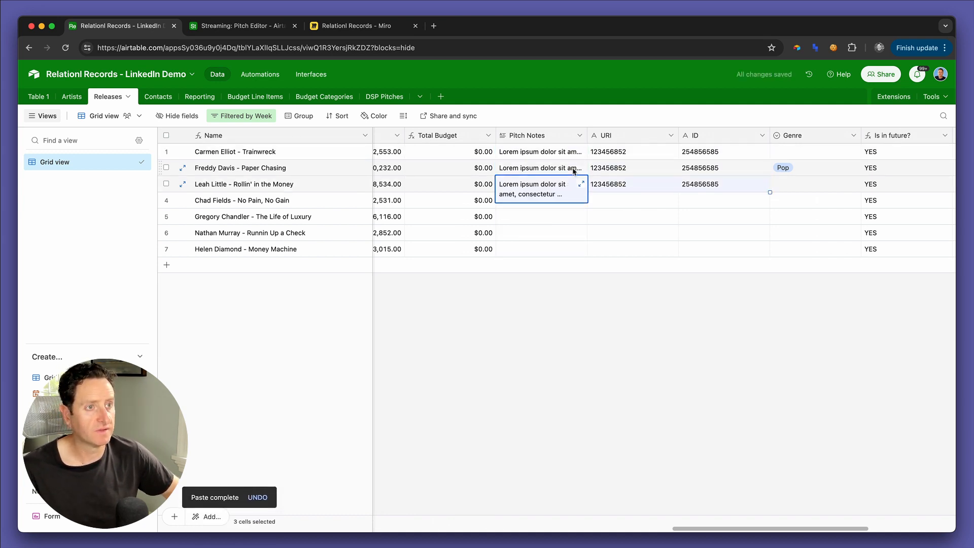
{"action": "key", "text": "Down"}
{"action": "key", "text": "ctrl+v"}
{"action": "key", "text": "Down"}
{"action": "key", "text": "ctrl+v"}
{"action": "key", "text": "Down"}
{"action": "key", "text": "shift+Down"}
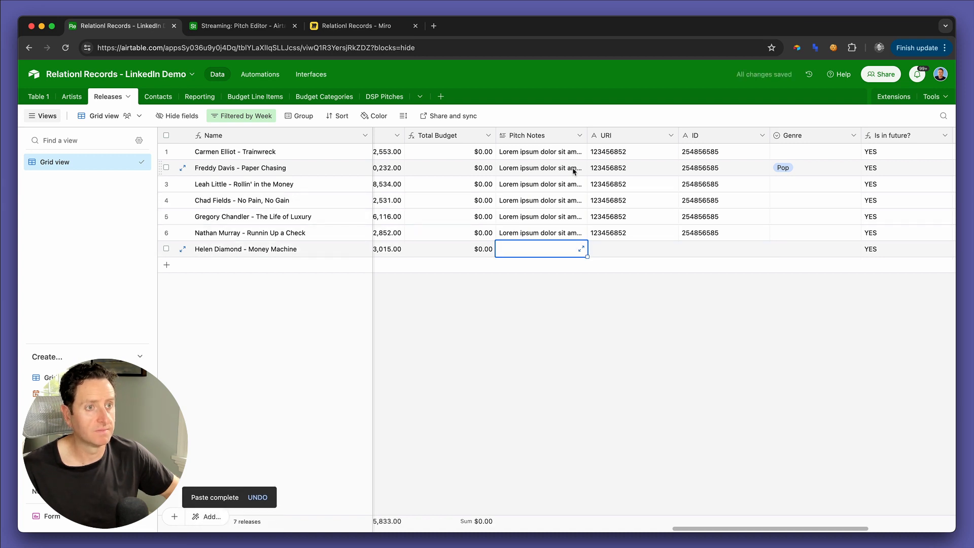
{"action": "key", "text": "ctrl+v"}
Step: Set the Genre of Trainwreck to Alternative and of Rollin' in the Money to Hip-Hop
{"action": "key", "text": "Up"}
{"action": "key", "text": "Up"}
{"action": "key", "text": "Up"}
{"action": "key", "text": "Up"}
{"action": "key", "text": "Up"}
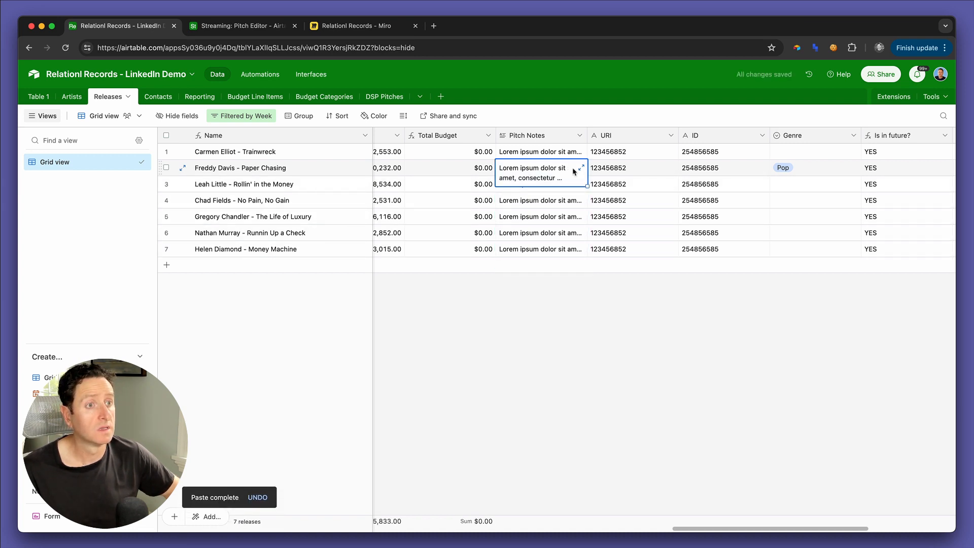
{"action": "key", "text": "Right"}
{"action": "key", "text": "Right"}
{"action": "key", "text": "Right"}
{"action": "key", "text": "Return"}
{"action": "key", "text": "Down"}
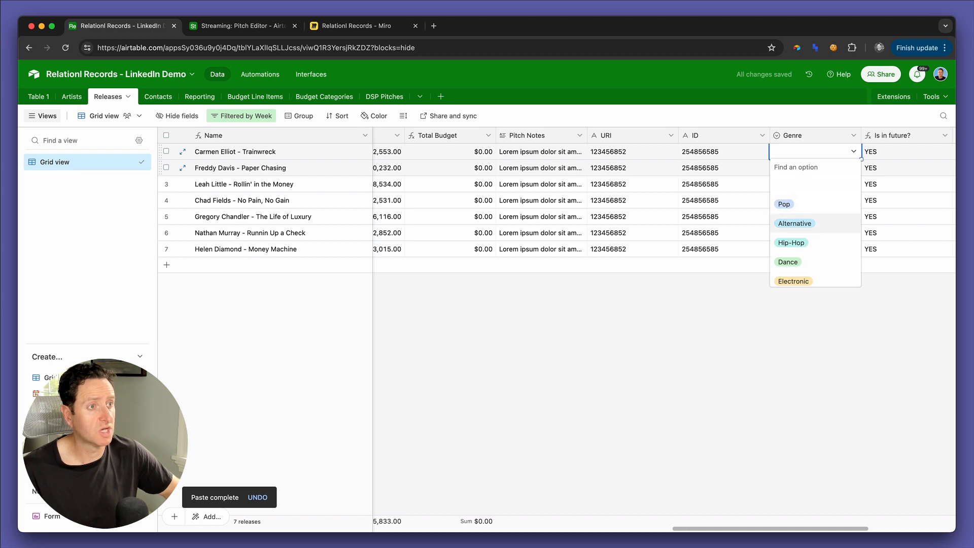
{"action": "key", "text": "Return"}
{"action": "key", "text": "Down"}
{"action": "key", "text": "Down"}
{"action": "key", "text": "Down"}
{"action": "key", "text": "Up"}
{"action": "key", "text": "Return"}
{"action": "key", "text": "Down"}
{"action": "key", "text": "Down"}
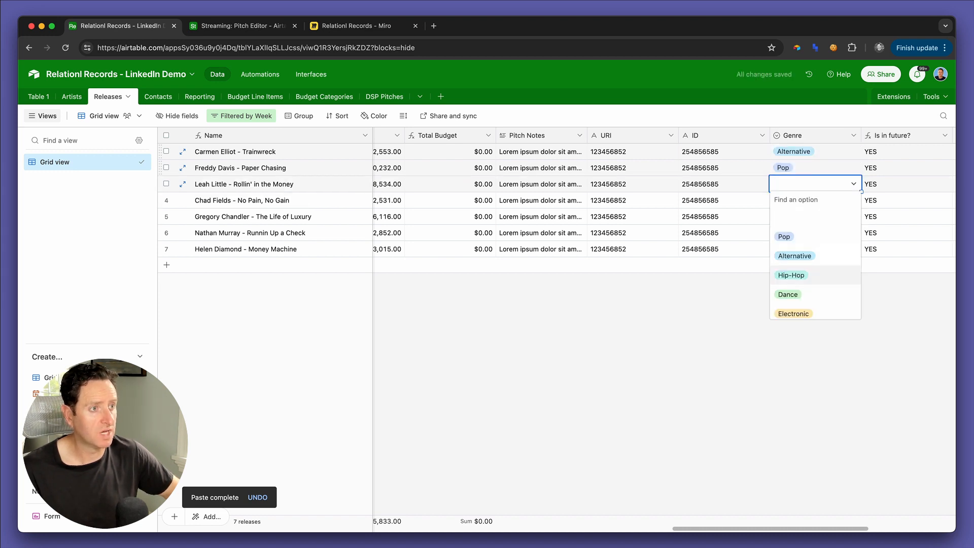
{"action": "key", "text": "Return"}
Step: Set the Genre of No Pain, No Gain to Dance and of The Life of Luxury to Electronic
{"action": "key", "text": "Down"}
{"action": "key", "text": "Return"}
{"action": "key", "text": "Down"}
{"action": "key", "text": "Down"}
{"action": "key", "text": "Down"}
{"action": "key", "text": "Down"}
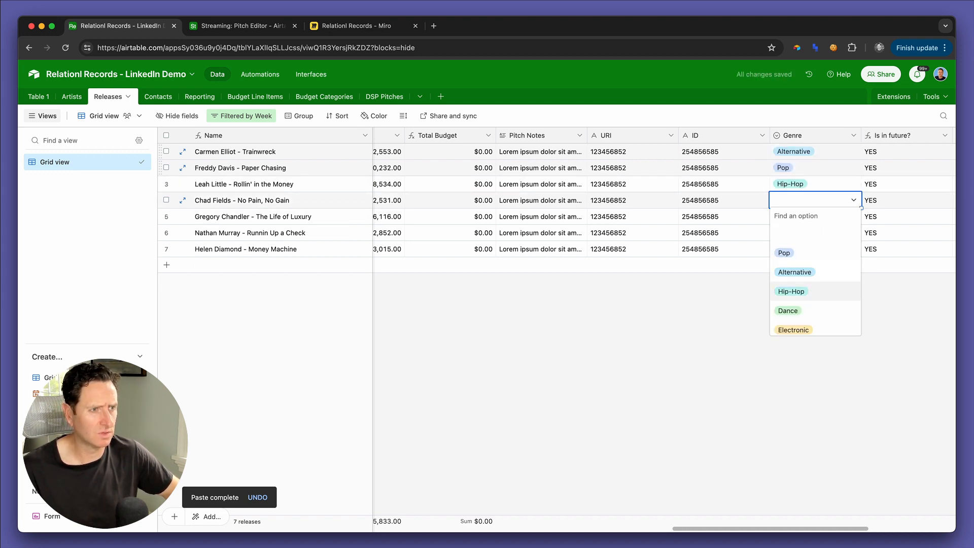
{"action": "key", "text": "Down"}
{"action": "key", "text": "Return"}
{"action": "key", "text": "Down"}
{"action": "key", "text": "Return"}
Step: Set the Genre of Runnin Up a Check to Alternative and copy the Dance genre from No Pain, No Gain to Money Machine
{"action": "key", "text": "Down"}
{"action": "key", "text": "Down"}
{"action": "key", "text": "Down"}
{"action": "key", "text": "Down"}
{"action": "key", "text": "Down"}
{"action": "key", "text": "Down"}
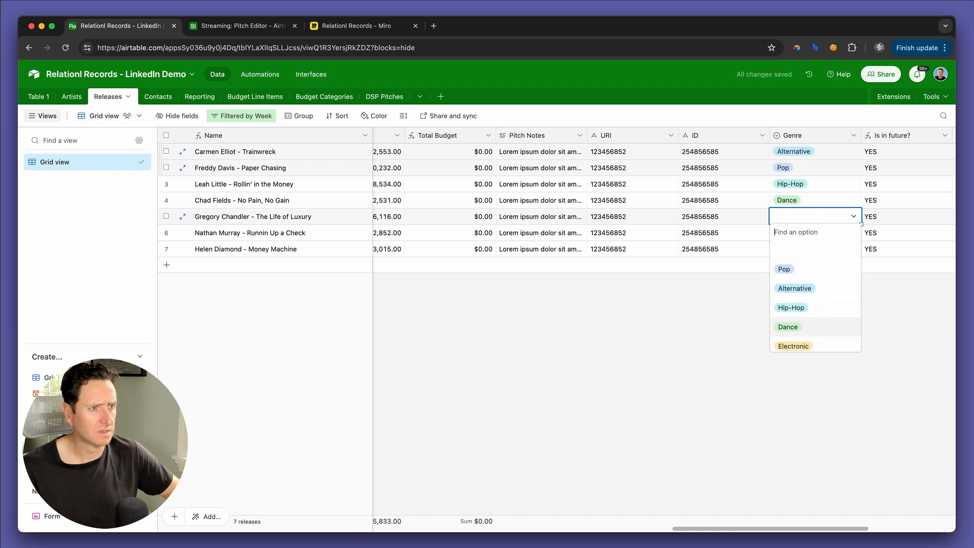
{"action": "key", "text": "Return"}
{"action": "key", "text": "Down"}
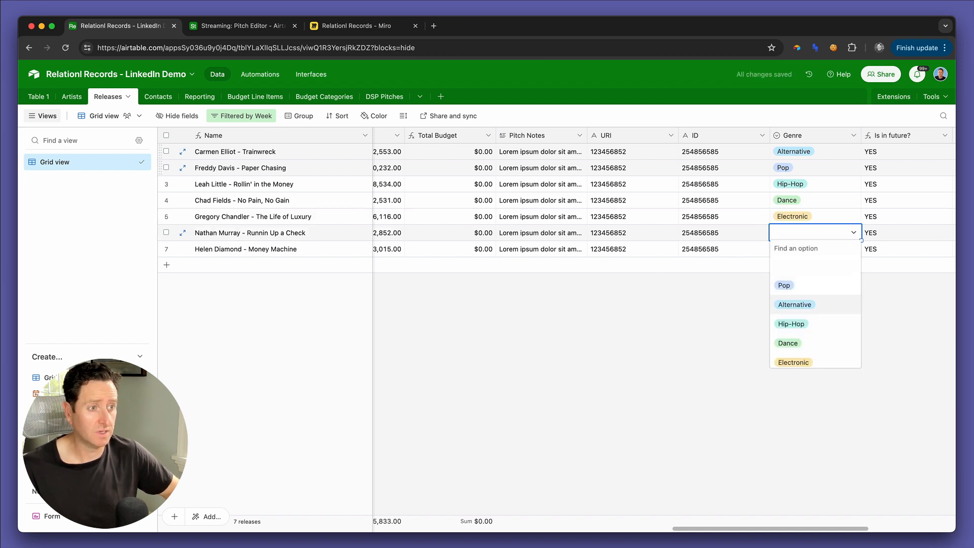
{"action": "scroll", "coordinate": [814, 315], "scroll_direction": "down", "scroll_amount": 1}
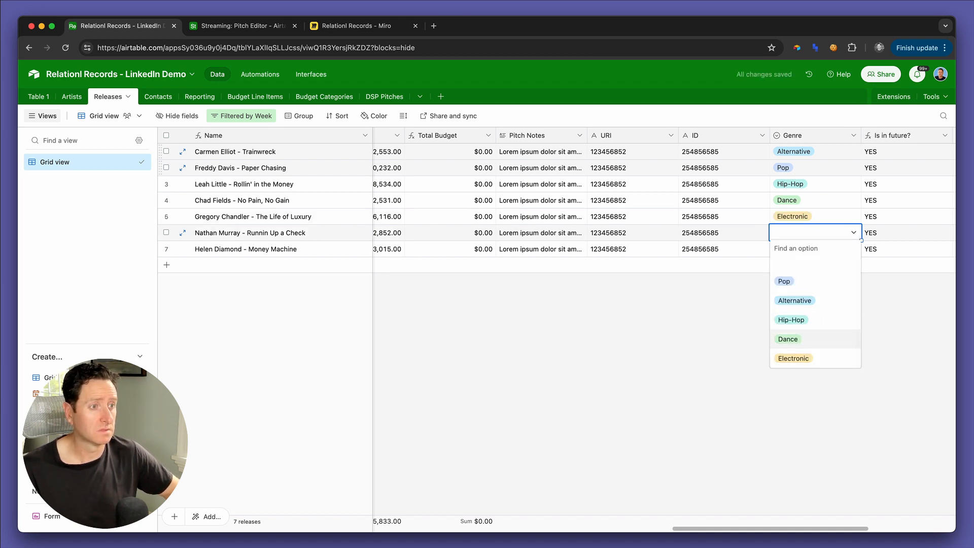
{"action": "key", "text": "Up"}
{"action": "key", "text": "Return"}
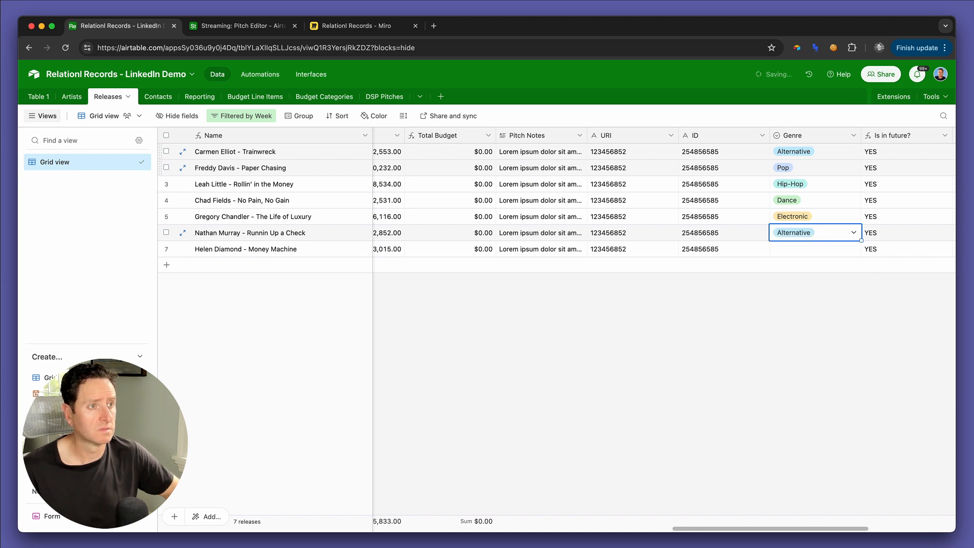
{"action": "key", "text": "Up"}
{"action": "key", "text": "Up"}
{"action": "key", "text": "super+c"}
{"action": "key", "text": "Down"}
{"action": "key", "text": "Down"}
{"action": "key", "text": "Down"}
{"action": "key", "text": "super+v"}
{"action": "key", "text": "Up"}
{"action": "key", "text": "Up"}
{"action": "key", "text": "Up"}
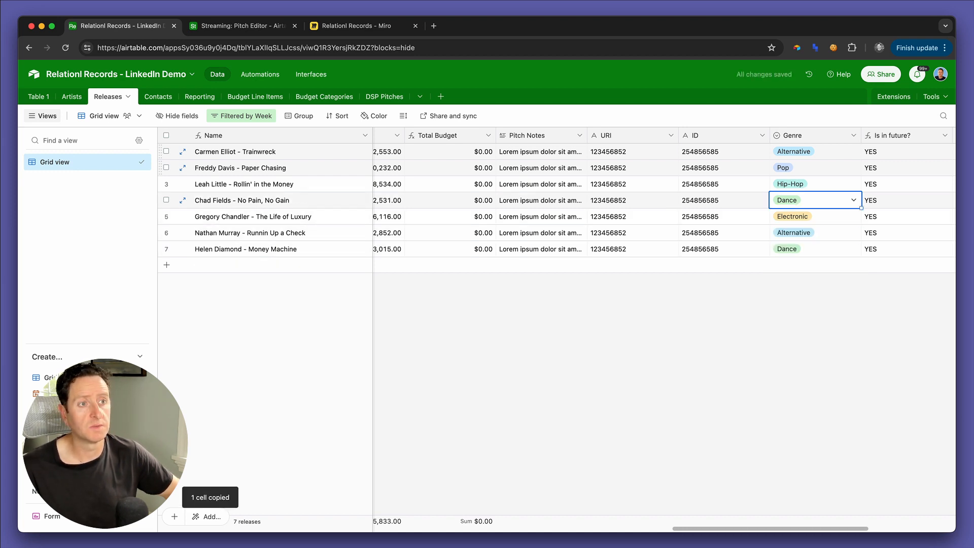
Step: Copy the 5/17/24 DSP Pitch link from Paper Chasing to all the other filtered releases
{"action": "key", "text": "Right"}
{"action": "key", "text": "Right"}
{"action": "key", "text": "Right"}
{"action": "key", "text": "Right"}
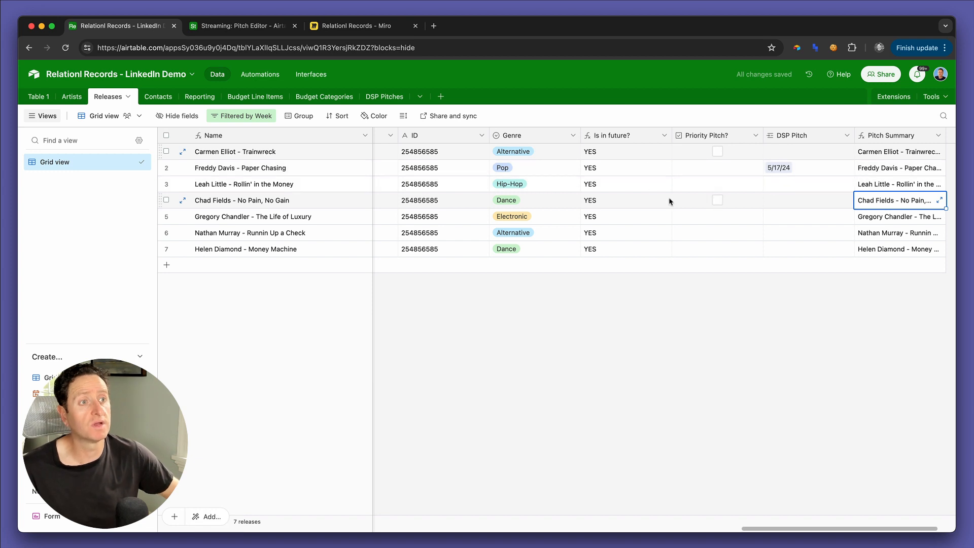
{"action": "left_click", "coordinate": [828, 171]}
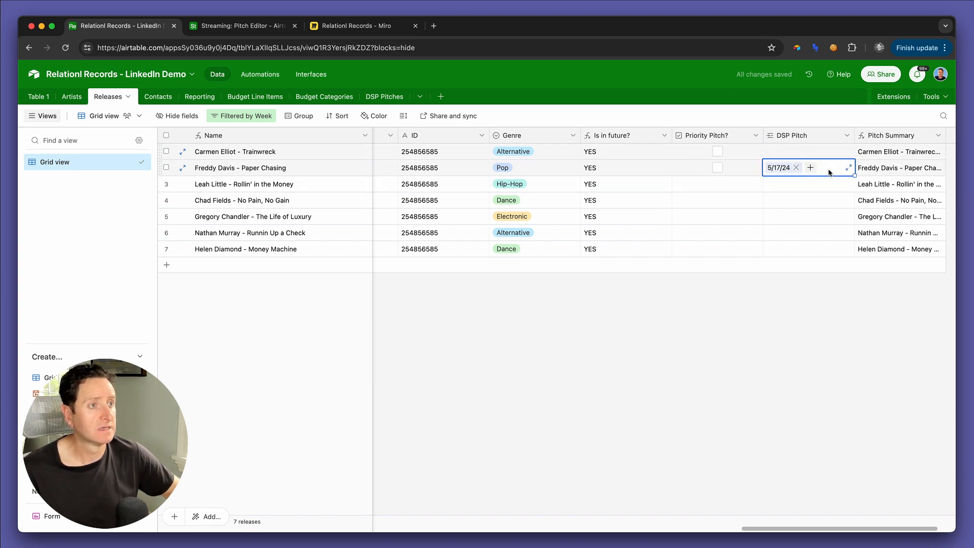
{"action": "key", "text": "super+c"}
{"action": "key", "text": "Up"}
{"action": "key", "text": "super+v"}
{"action": "key", "text": "Down"}
{"action": "key", "text": "Down"}
{"action": "key", "text": "shift+Down"}
{"action": "key", "text": "shift+Down"}
{"action": "key", "text": "shift+Down"}
{"action": "key", "text": "shift+Down"}
{"action": "key", "text": "super+v"}
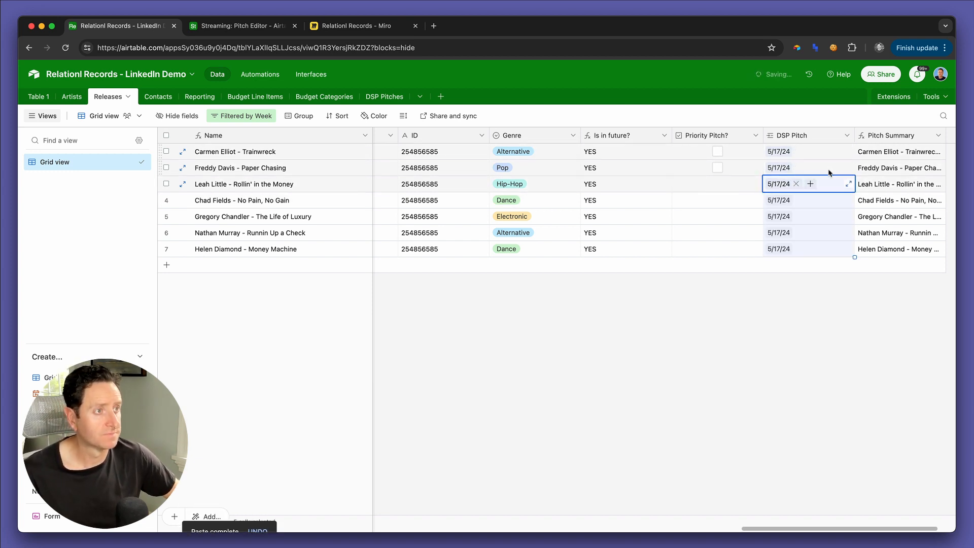
Step: Review the expanded Pitch Summary of No Pain, No Gain, glance at the Pitch Editor interface page, and close the summary
{"action": "left_click", "coordinate": [907, 183]}
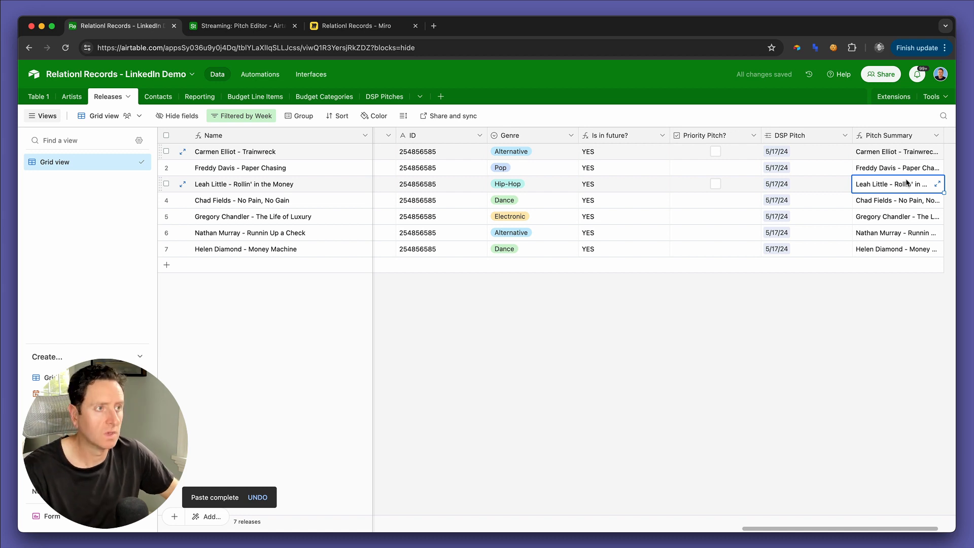
{"action": "left_click", "coordinate": [906, 197]}
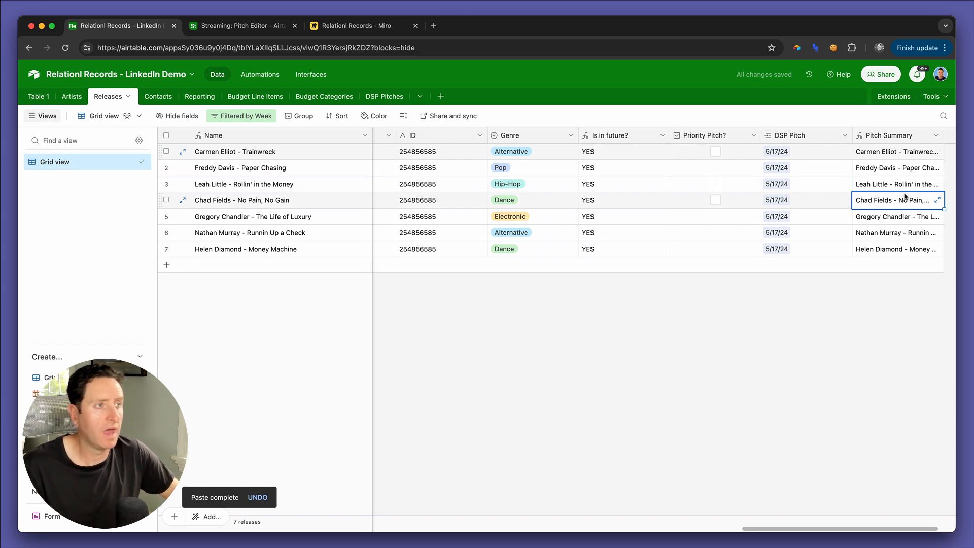
{"action": "left_click", "coordinate": [938, 200]}
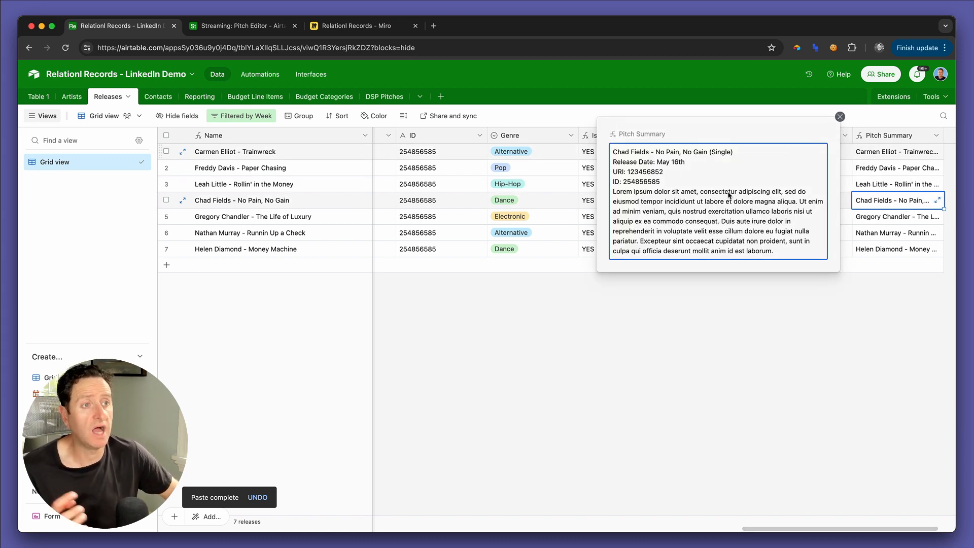
{"action": "left_click", "coordinate": [262, 27]}
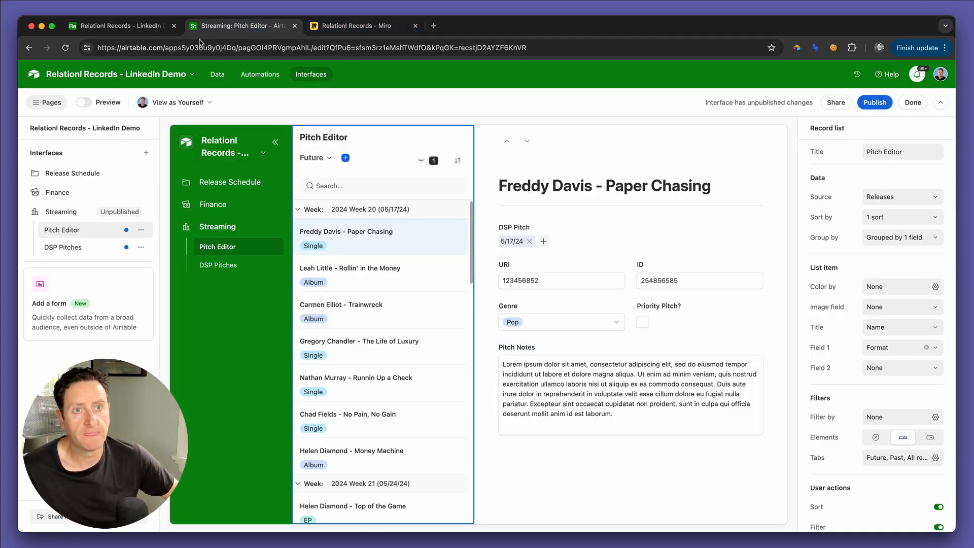
{"action": "left_click", "coordinate": [168, 30]}
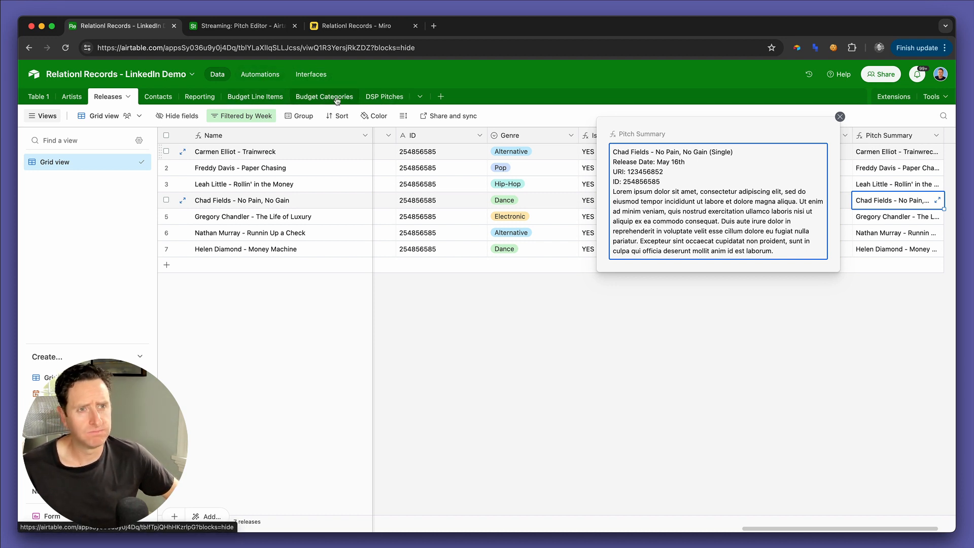
{"action": "key", "text": "Escape"}
Step: Read through the expanded Full Pitch text of the 5/17/24 record in the DSP Pitches table, checking the separators between releases
{"action": "left_click", "coordinate": [373, 98]}
{"action": "left_click", "coordinate": [678, 156]}
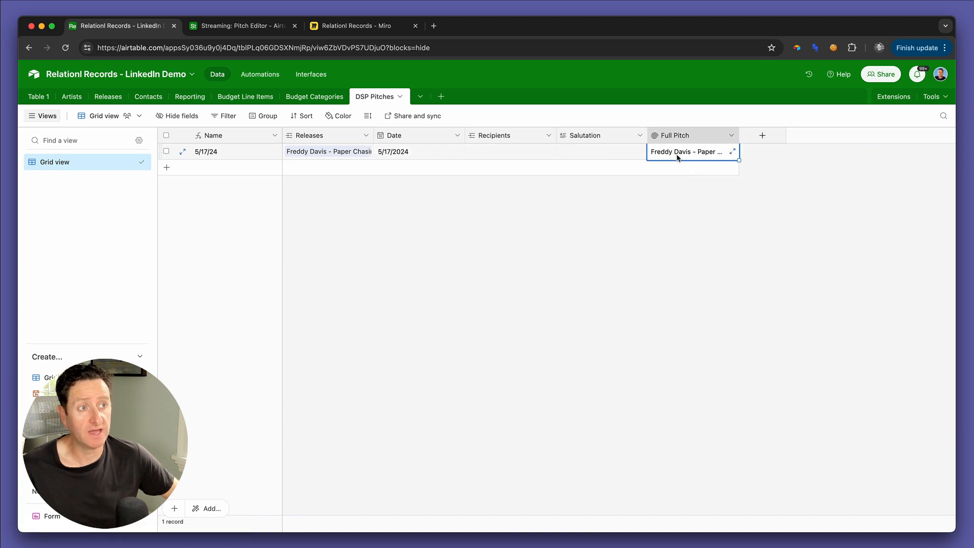
{"action": "left_click", "coordinate": [732, 153]}
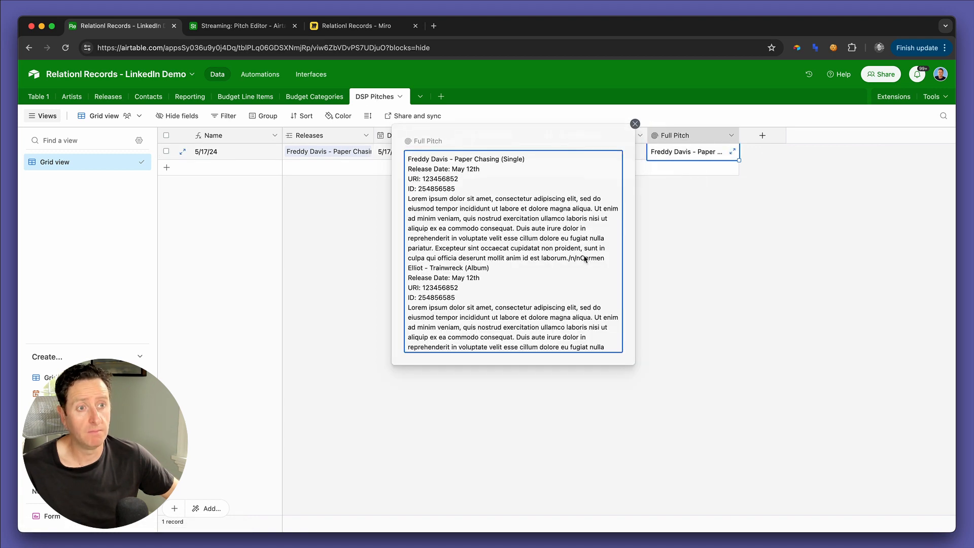
{"action": "scroll", "coordinate": [585, 259], "scroll_direction": "down", "scroll_amount": 5}
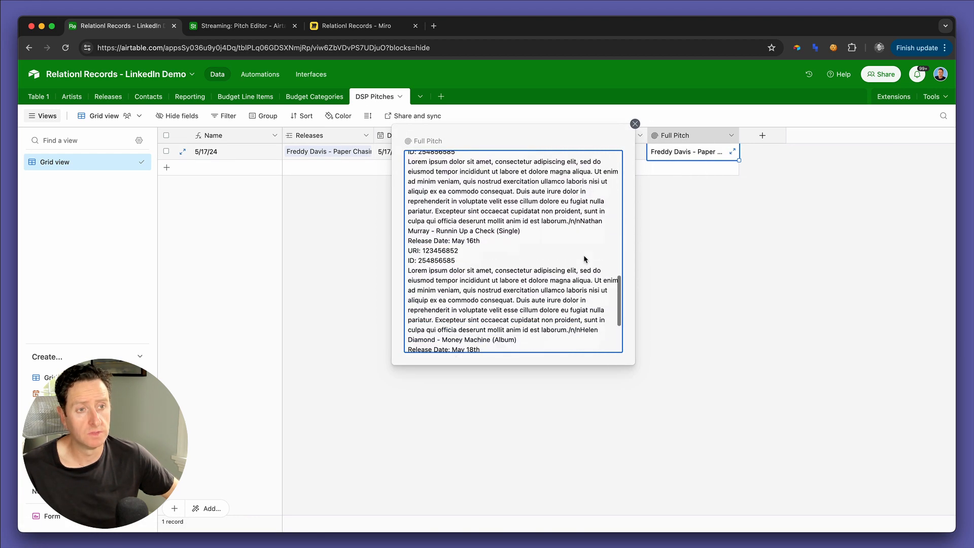
{"action": "scroll", "coordinate": [585, 259], "scroll_direction": "down", "scroll_amount": 4}
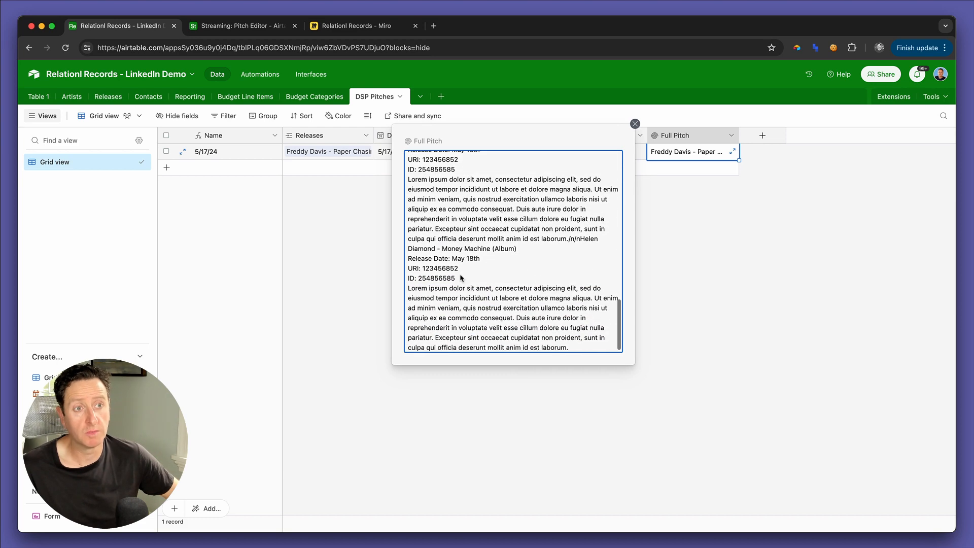
{"action": "scroll", "coordinate": [472, 261], "scroll_direction": "up", "scroll_amount": 10}
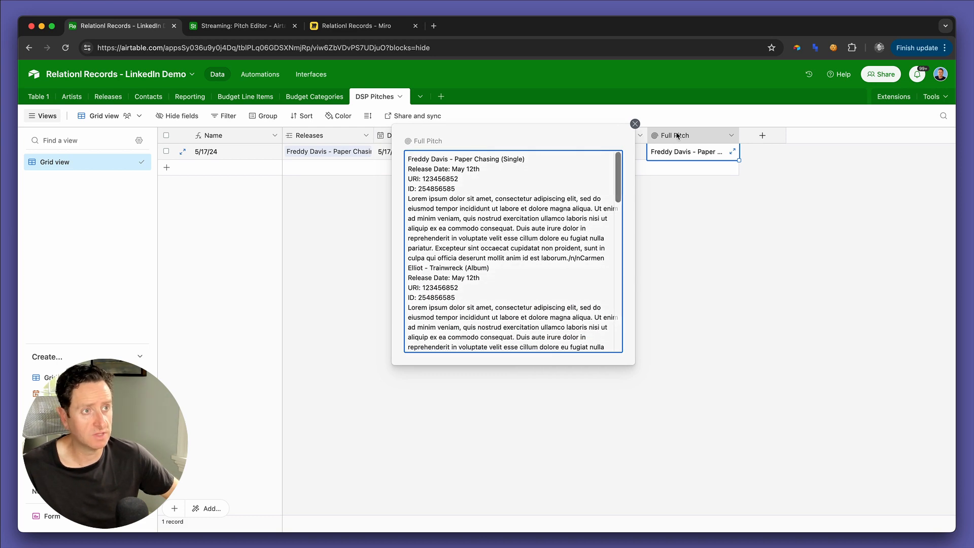
Step: Change the Full Pitch rollup's aggregation formula to ARRAYJOIN(values, "/n") and save the field
{"action": "double_click", "coordinate": [677, 136]}
{"action": "left_click", "coordinate": [630, 374]}
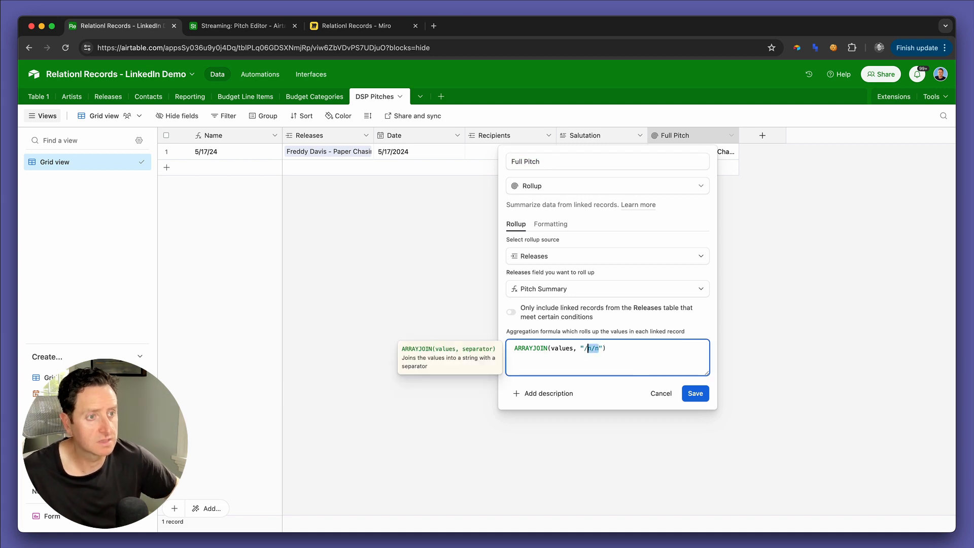
{"action": "key", "text": "shift+Right"}
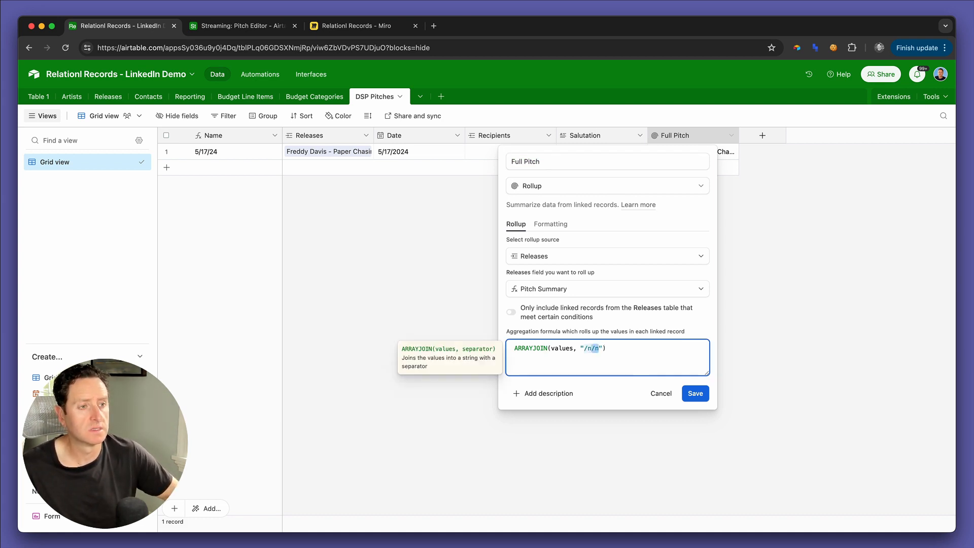
{"action": "left_click", "coordinate": [696, 394]}
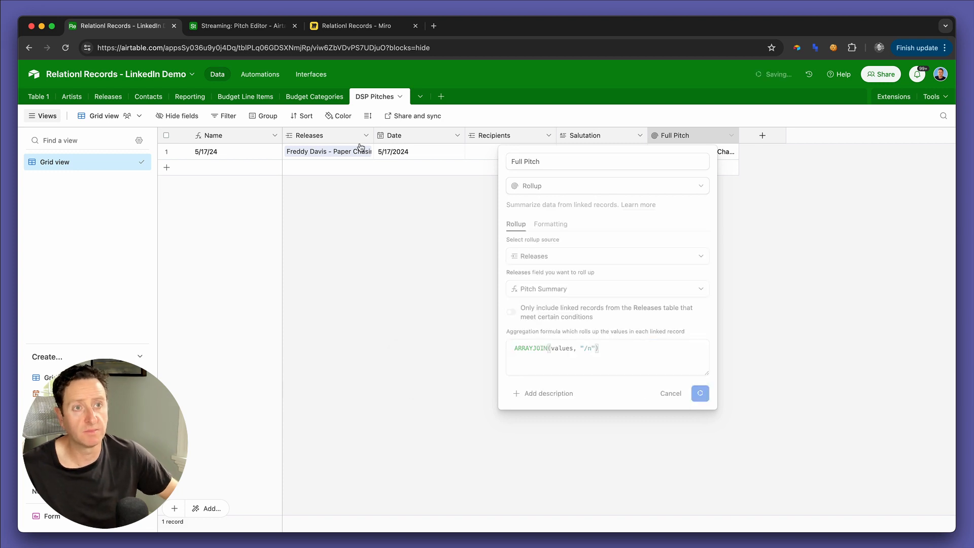
Step: Append &"\n" to the end of the Pitch Summary formula in the Releases table, then save and confirm the change
{"action": "left_click", "coordinate": [108, 96]}
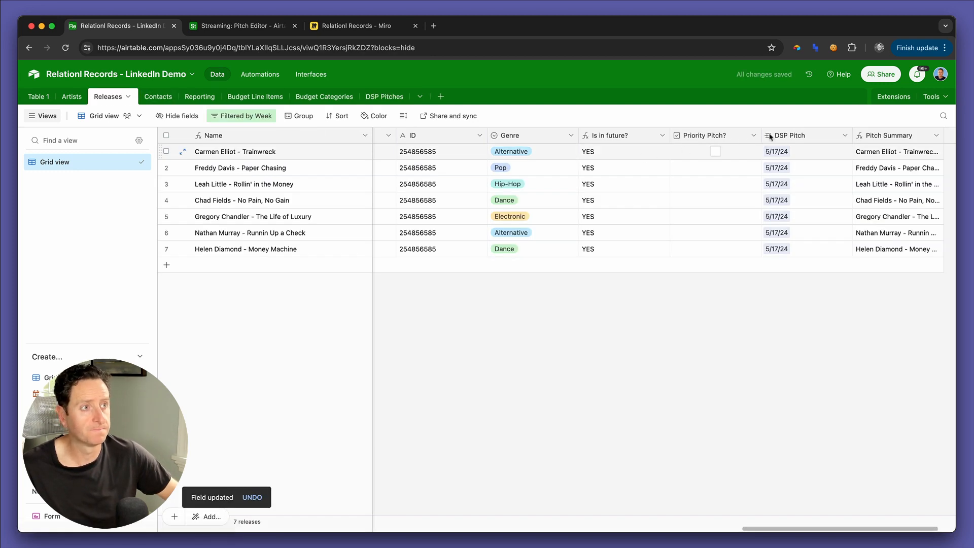
{"action": "double_click", "coordinate": [875, 135]}
{"action": "left_click", "coordinate": [600, 299]}
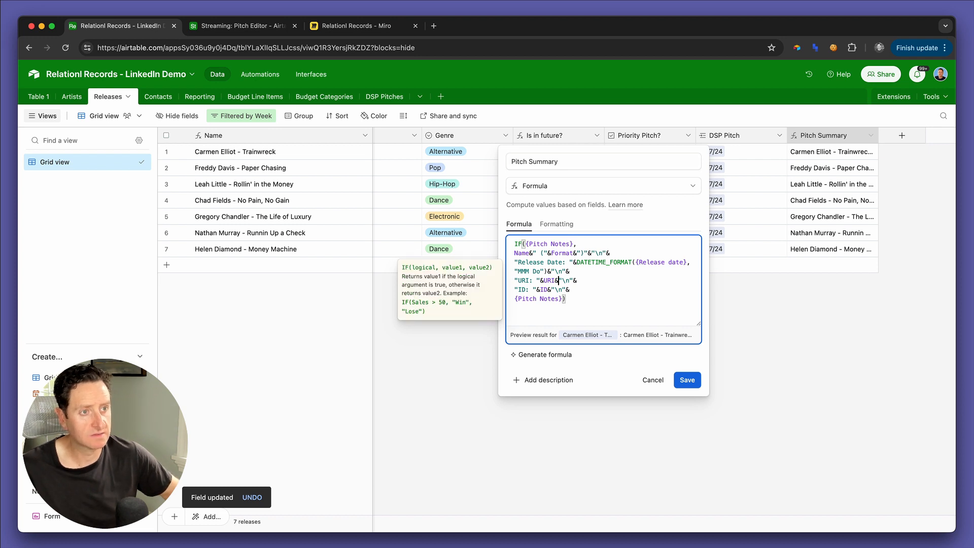
{"action": "type", "text": "&\"\\n\""}
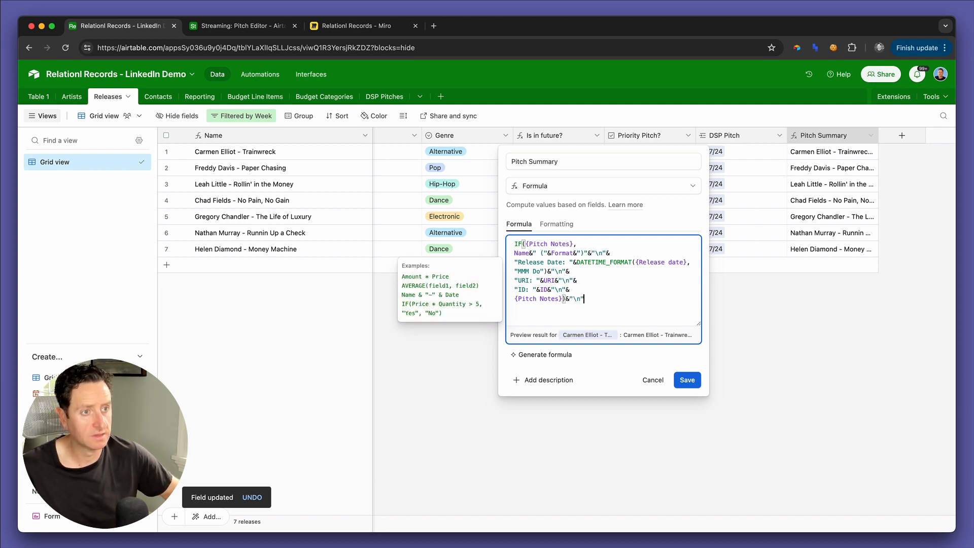
{"action": "left_click", "coordinate": [686, 381]}
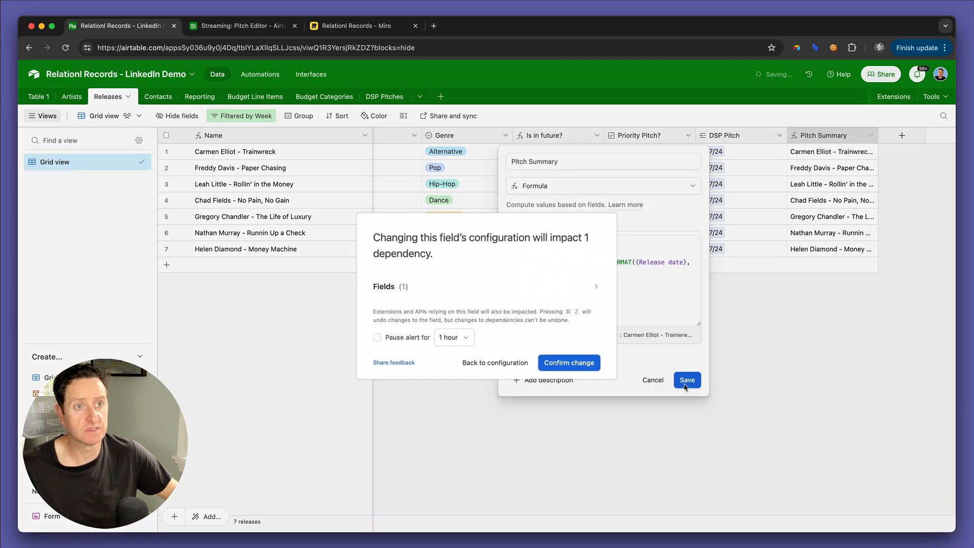
{"action": "left_click", "coordinate": [581, 363]}
Step: Expand the 5/17/24 DSP pitch's Full Pitch again to check the line breaks between the release summaries
{"action": "left_click", "coordinate": [378, 96]}
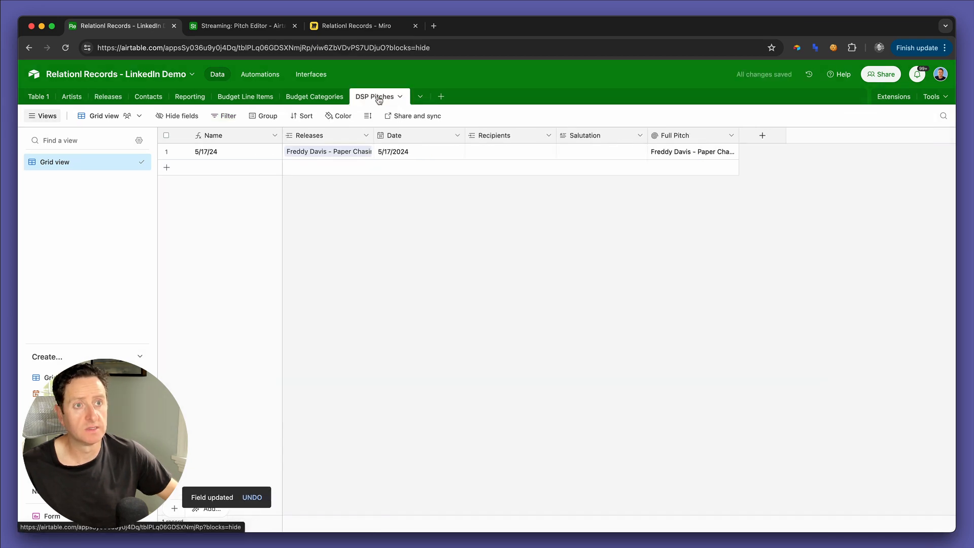
{"action": "left_click", "coordinate": [713, 158]}
{"action": "left_click", "coordinate": [732, 152]}
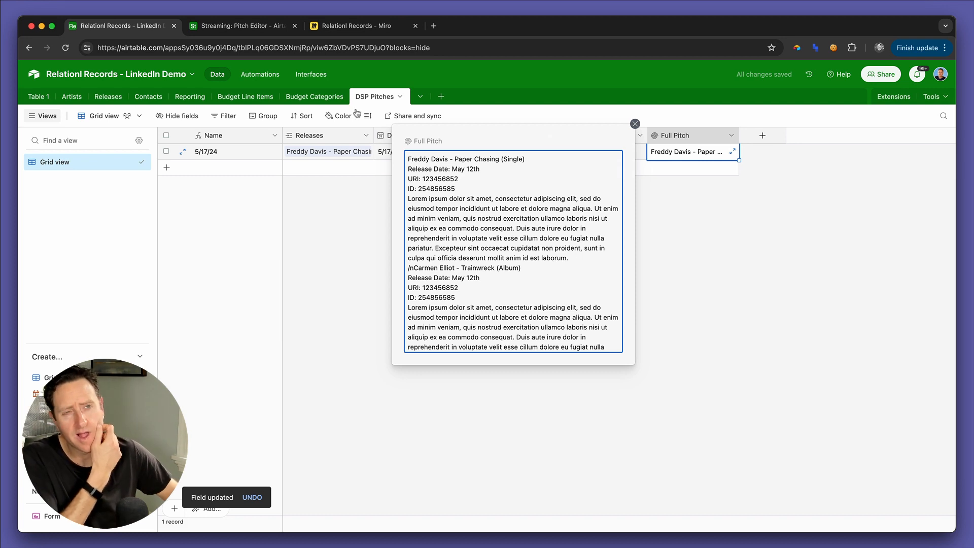
Step: Change the Full Pitch rollup's aggregation formula to ARRAYJOIN(values, "\n") and save the field
{"action": "double_click", "coordinate": [668, 135]}
{"action": "left_click", "coordinate": [599, 350]}
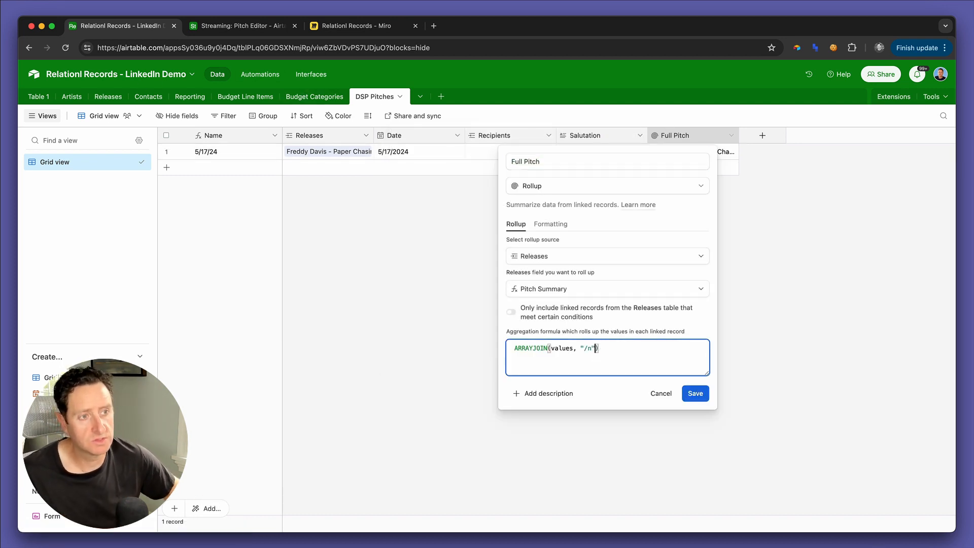
{"action": "left_click_drag", "start_coordinate": [589, 348], "coordinate": [583, 348]}
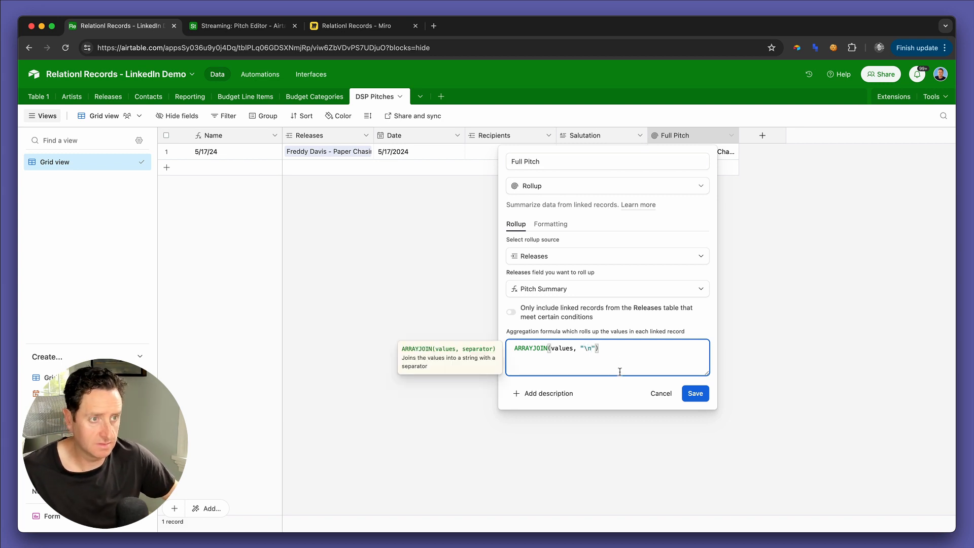
{"action": "left_click", "coordinate": [685, 395]}
Step: Read through the 5/17/24 record's expanded Full Pitch to check the blank lines between releases, and close it
{"action": "left_click", "coordinate": [694, 156]}
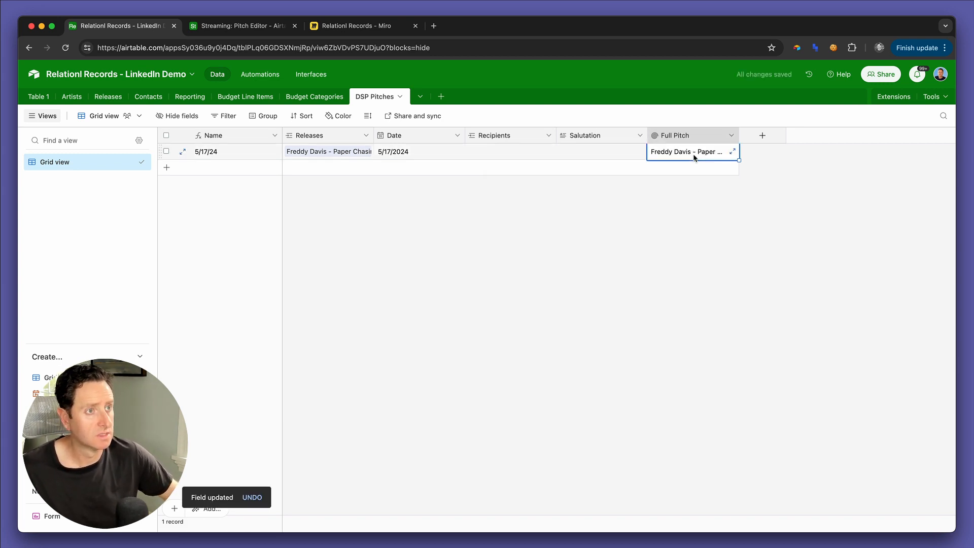
{"action": "left_click", "coordinate": [733, 152]}
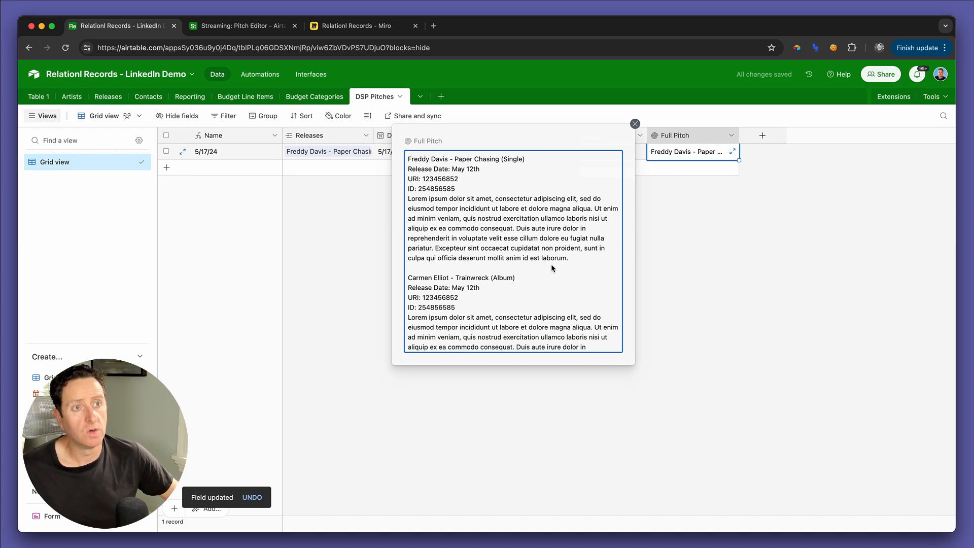
{"action": "scroll", "coordinate": [552, 268], "scroll_direction": "down", "scroll_amount": 15}
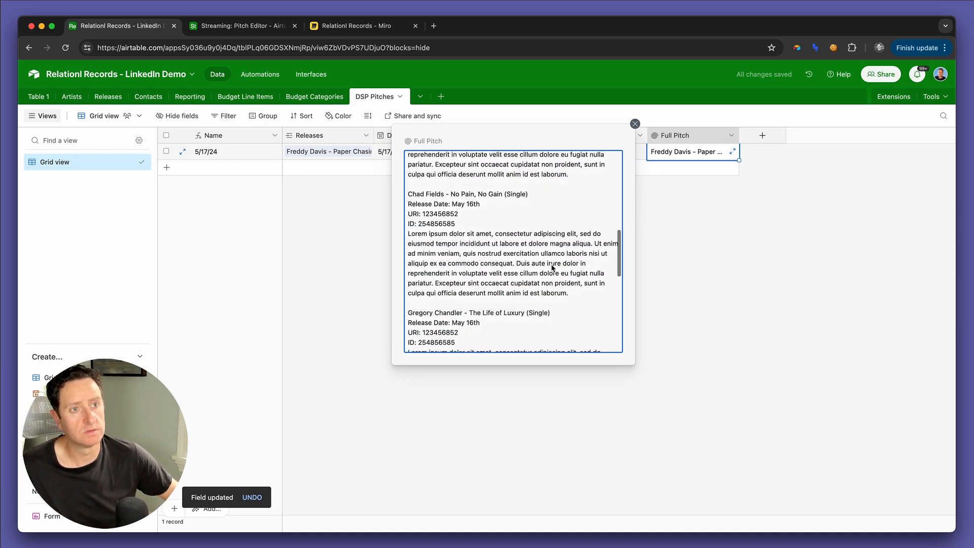
{"action": "scroll", "coordinate": [552, 267], "scroll_direction": "down", "scroll_amount": 3}
{"action": "scroll", "coordinate": [552, 268], "scroll_direction": "up", "scroll_amount": 20}
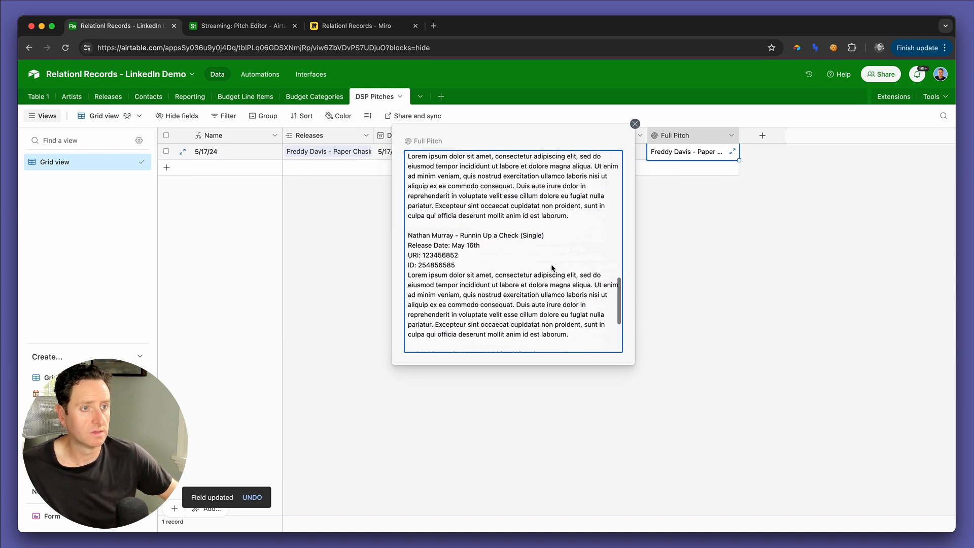
{"action": "left_click", "coordinate": [635, 124]}
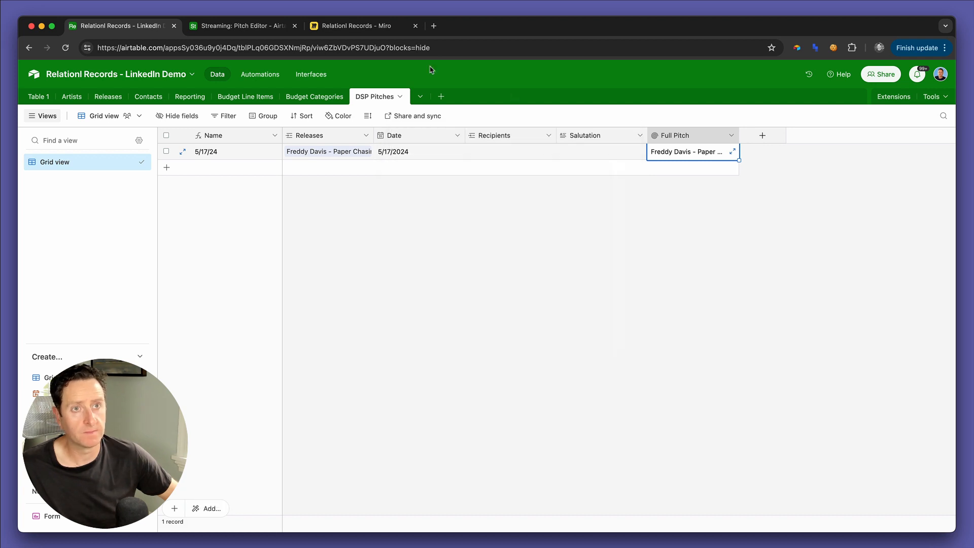
Step: Open the Streaming interface's DSP Pitches page and show its Releases field as a view instead of a field
{"action": "left_click", "coordinate": [259, 26]}
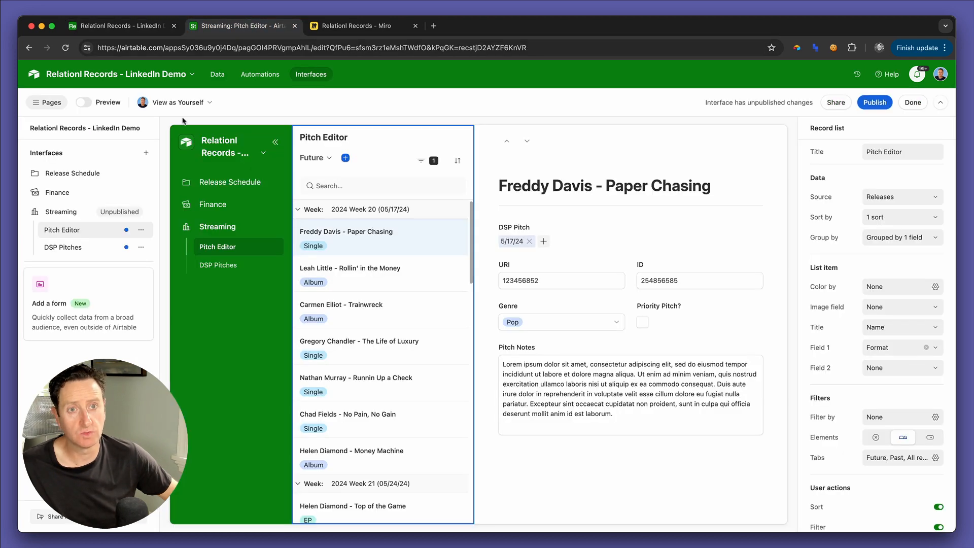
{"action": "left_click", "coordinate": [63, 246]}
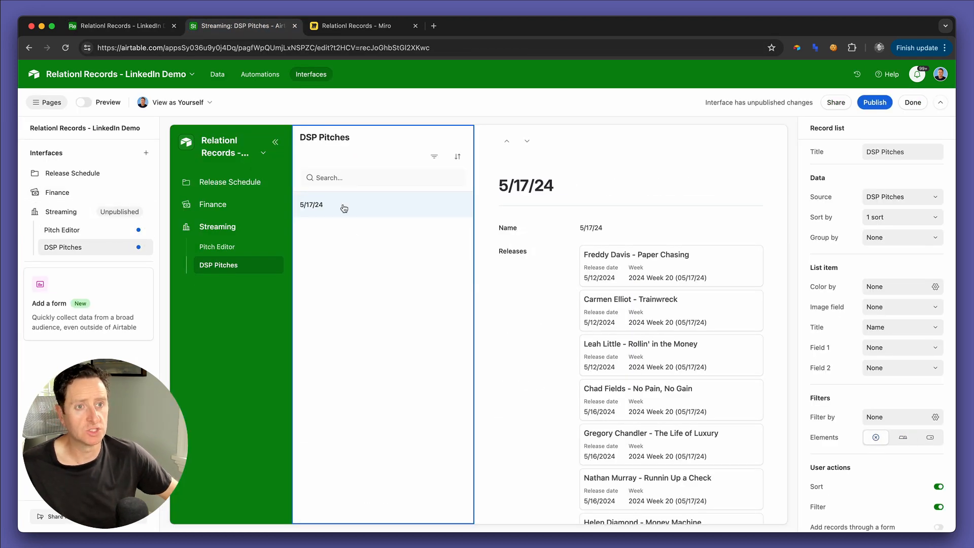
{"action": "left_click", "coordinate": [557, 278]}
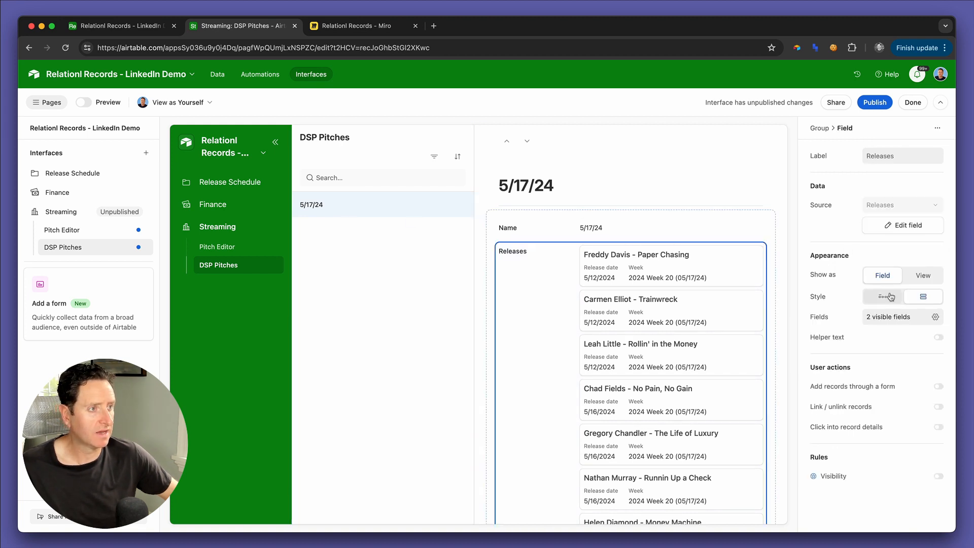
{"action": "left_click", "coordinate": [921, 279]}
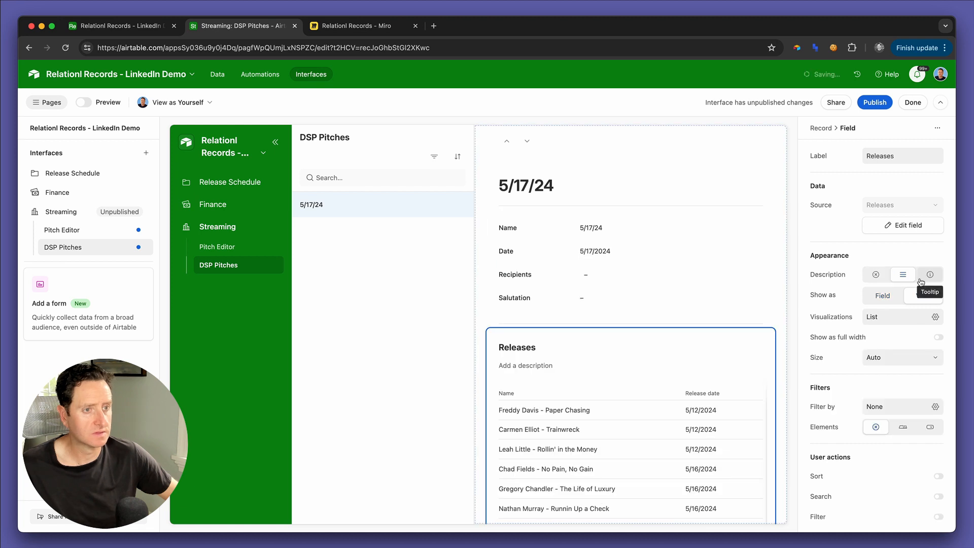
Step: In the Releases list, hide the Week field, show Format and place it directly after Name
{"action": "scroll", "coordinate": [667, 405], "scroll_direction": "down", "scroll_amount": 2}
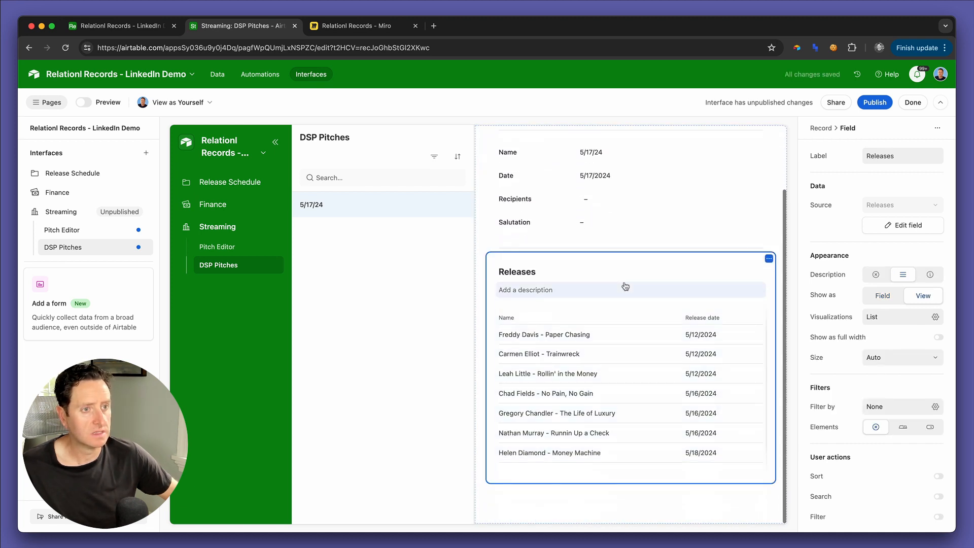
{"action": "left_click", "coordinate": [621, 308]}
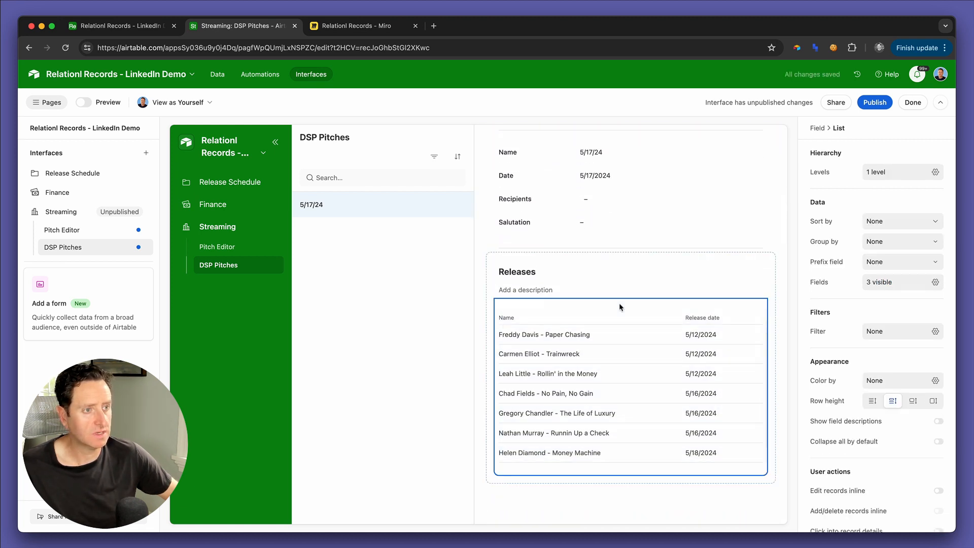
{"action": "left_click", "coordinate": [892, 286]}
{"action": "scroll", "coordinate": [893, 398], "scroll_direction": "down", "scroll_amount": 1}
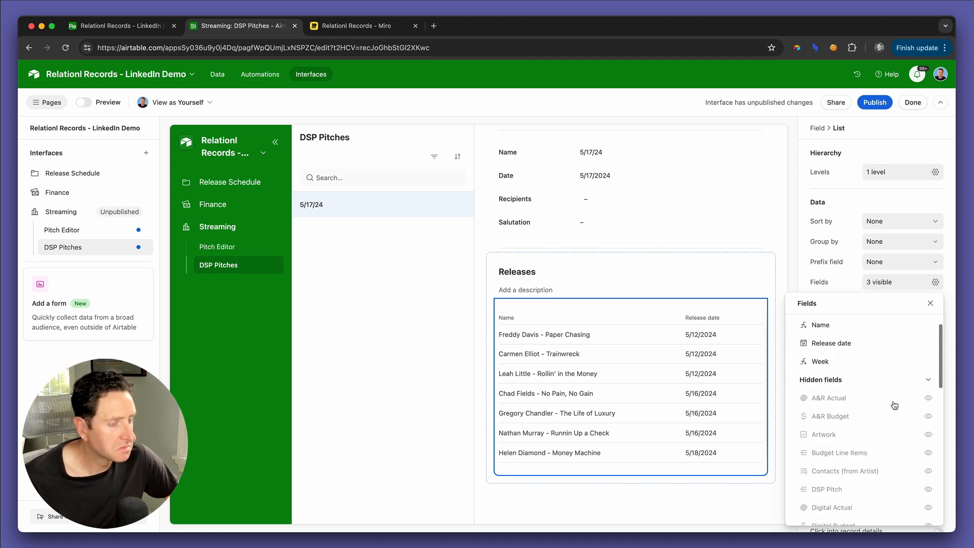
{"action": "scroll", "coordinate": [893, 387], "scroll_direction": "up", "scroll_amount": 1}
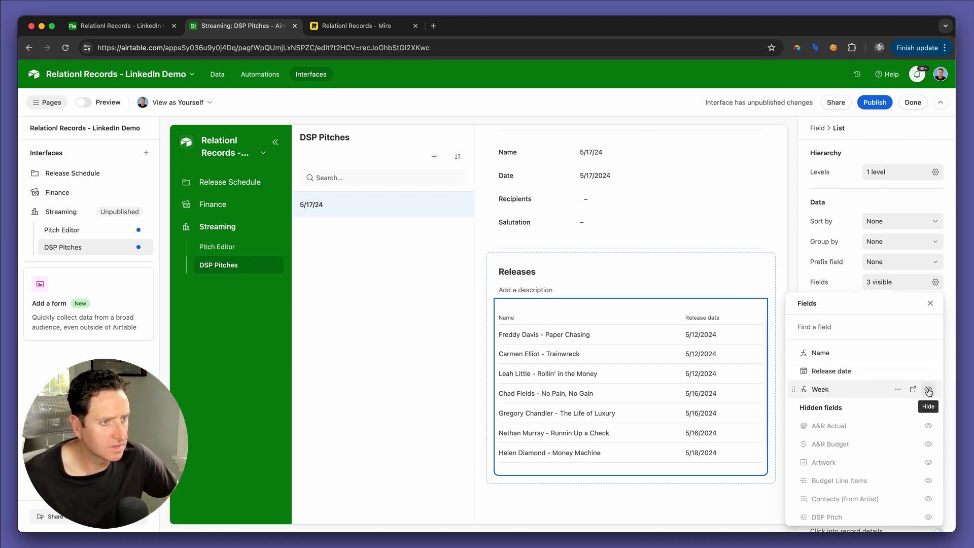
{"action": "left_click", "coordinate": [928, 391]}
{"action": "scroll", "coordinate": [873, 450], "scroll_direction": "down", "scroll_amount": 4}
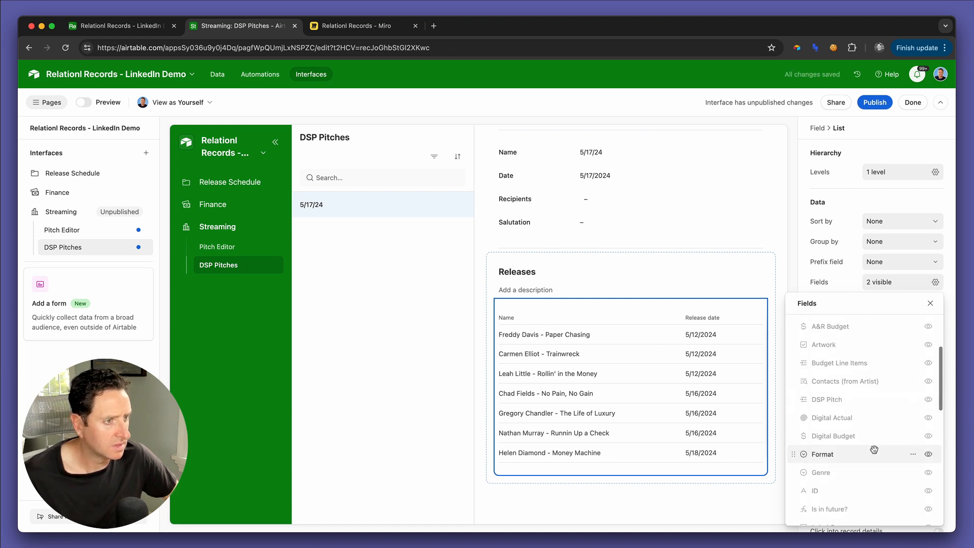
{"action": "left_click", "coordinate": [929, 454]}
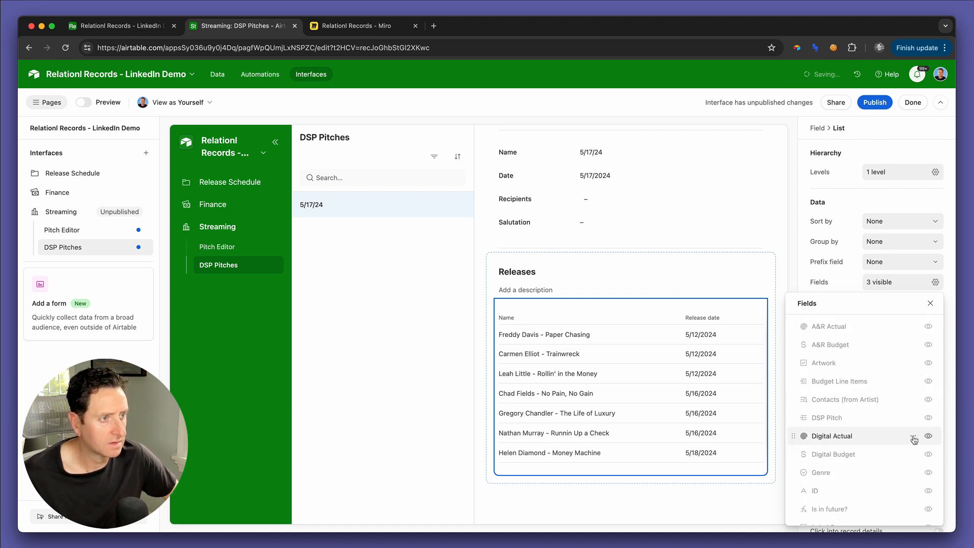
{"action": "scroll", "coordinate": [865, 353], "scroll_direction": "up", "scroll_amount": 4}
{"action": "left_click_drag", "start_coordinate": [796, 390], "coordinate": [796, 371]}
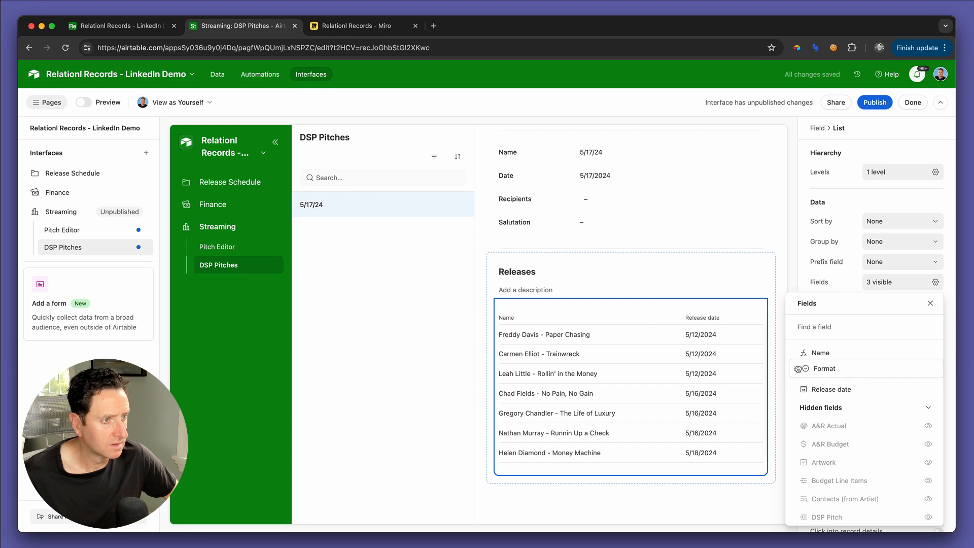
Step: Add the Genre field to the Releases list and order the fields as Name, Release date, Format, Genre
{"action": "scroll", "coordinate": [850, 465], "scroll_direction": "down", "scroll_amount": 5}
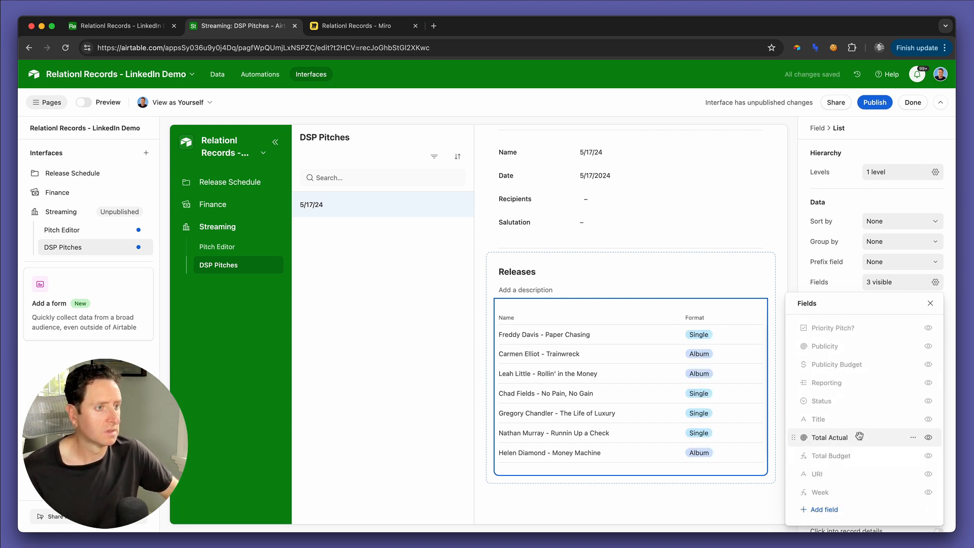
{"action": "scroll", "coordinate": [847, 416], "scroll_direction": "up", "scroll_amount": 5}
{"action": "scroll", "coordinate": [845, 383], "scroll_direction": "up", "scroll_amount": 3}
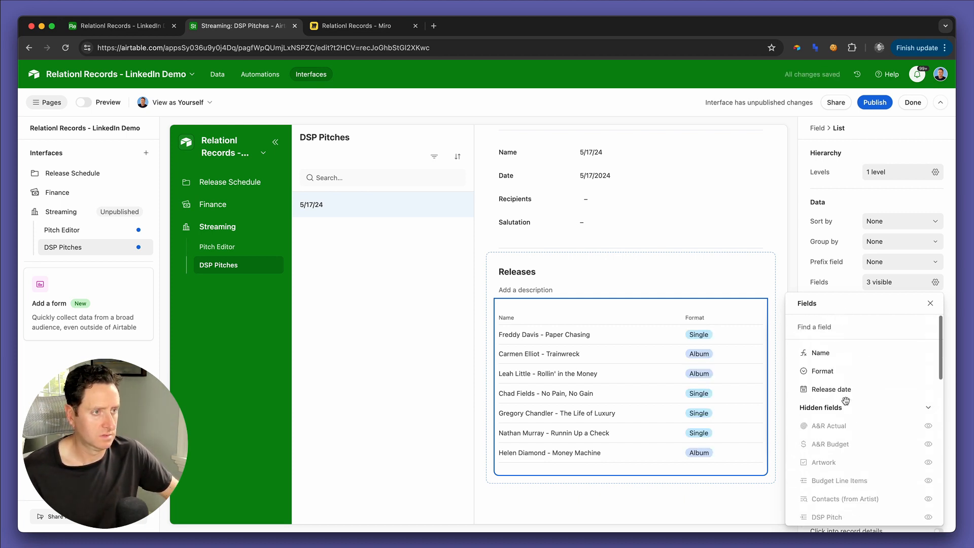
{"action": "left_click", "coordinate": [842, 327]}
{"action": "type", "text": "e"}
{"action": "key", "text": "BackSpace"}
{"action": "type", "text": "genre"}
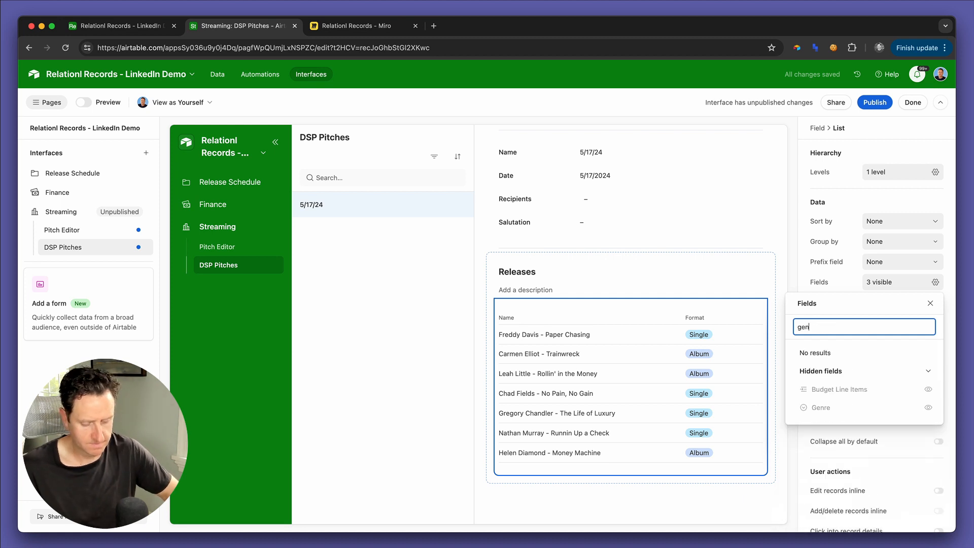
{"action": "left_click", "coordinate": [928, 390]}
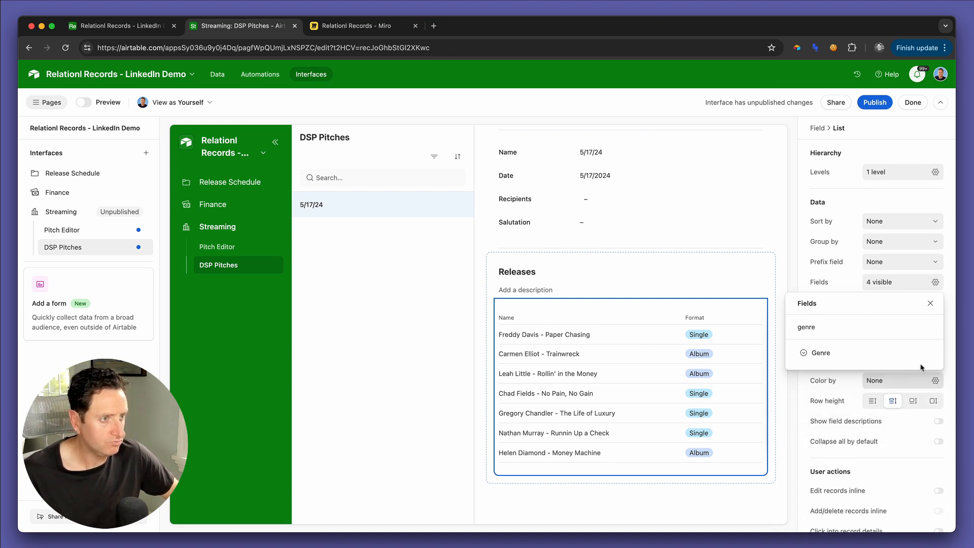
{"action": "key", "text": "BackSpace"}
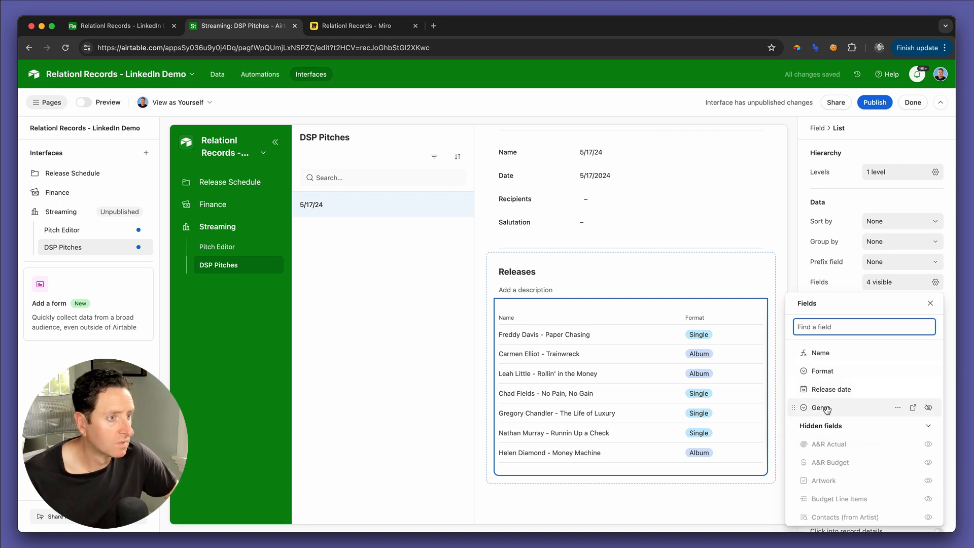
{"action": "left_click_drag", "start_coordinate": [790, 410], "coordinate": [794, 372]}
Step: Sort the Releases list by Release date from earliest to latest
{"action": "left_click", "coordinate": [877, 222]}
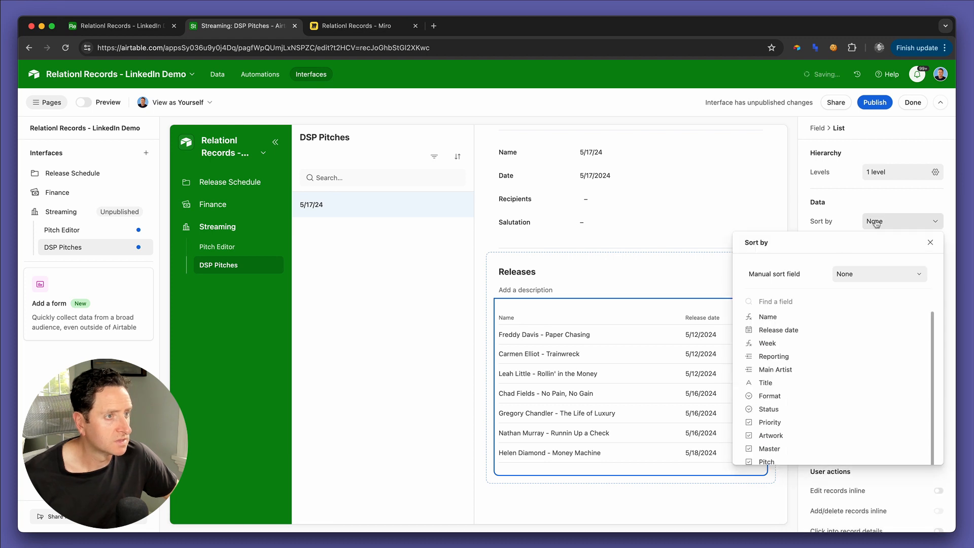
{"action": "left_click", "coordinate": [790, 330]}
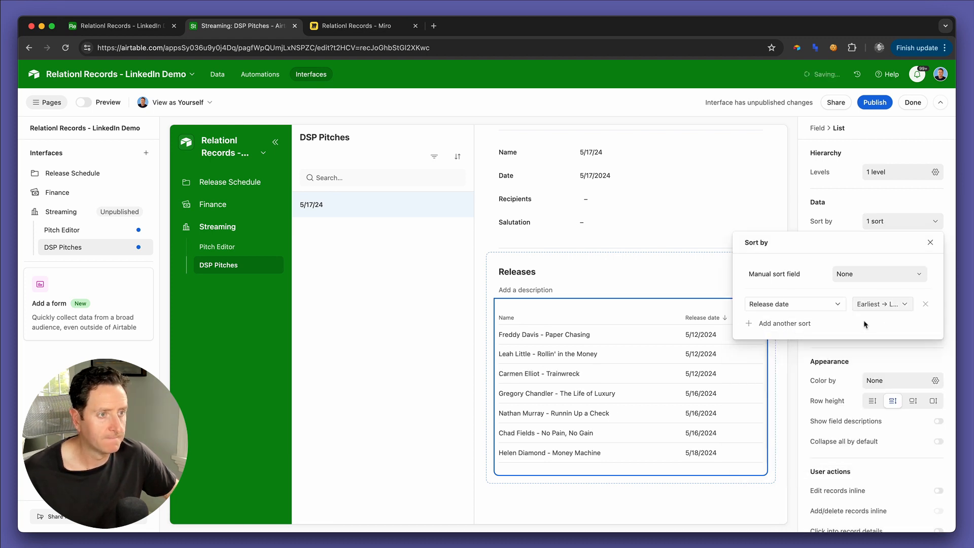
{"action": "left_click", "coordinate": [668, 321]}
Step: Narrow the Name, Release date and Format columns of the Releases list so more columns fit
{"action": "left_click_drag", "start_coordinate": [677, 317], "coordinate": [648, 317]}
{"action": "left_click", "coordinate": [715, 329]}
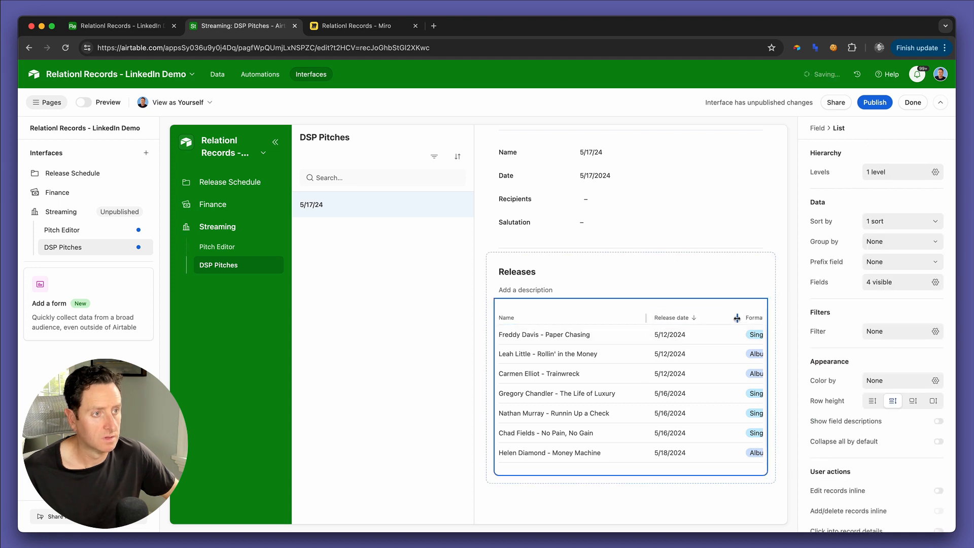
{"action": "left_click_drag", "start_coordinate": [739, 318], "coordinate": [712, 318]}
{"action": "scroll", "coordinate": [724, 324], "scroll_direction": "right", "scroll_amount": 5}
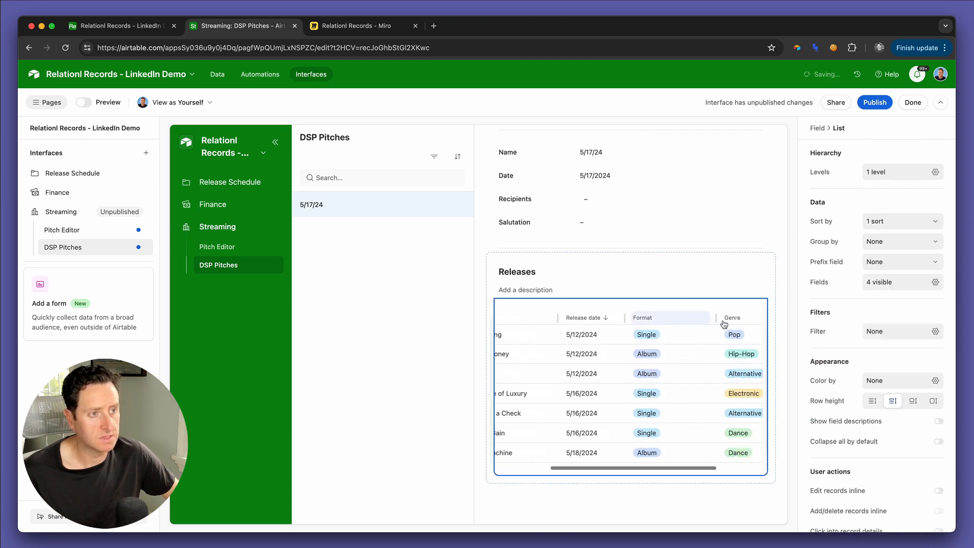
{"action": "left_click_drag", "start_coordinate": [657, 318], "coordinate": [633, 318]}
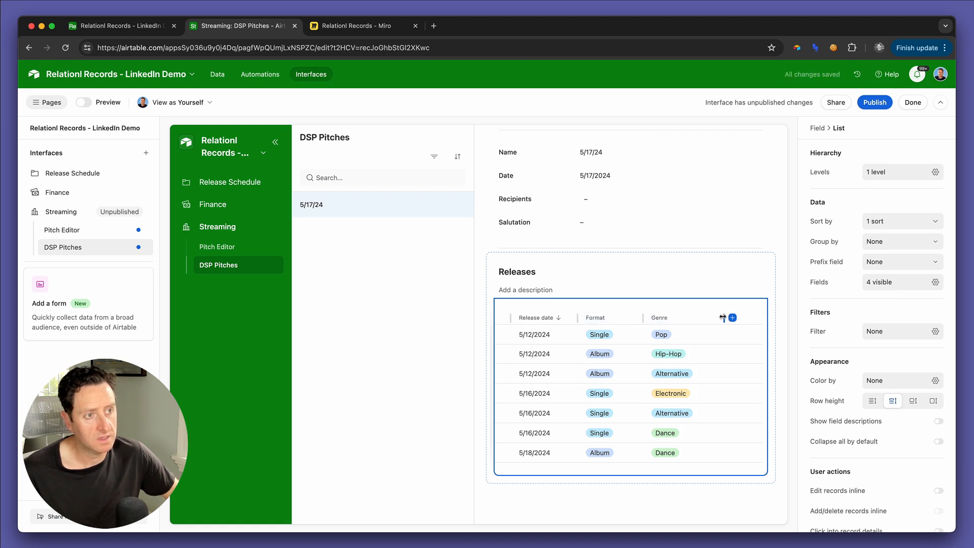
{"action": "scroll", "coordinate": [710, 324], "scroll_direction": "left", "scroll_amount": 5}
Step: Allow users to open record details from the Releases list and review the Paper Chasing release's detail page
{"action": "left_click", "coordinate": [630, 336]}
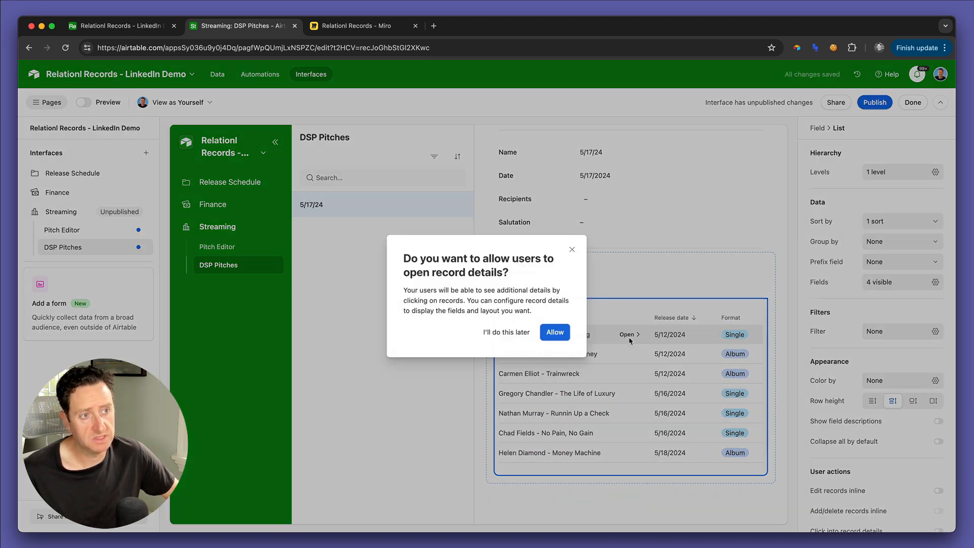
{"action": "left_click", "coordinate": [553, 332]}
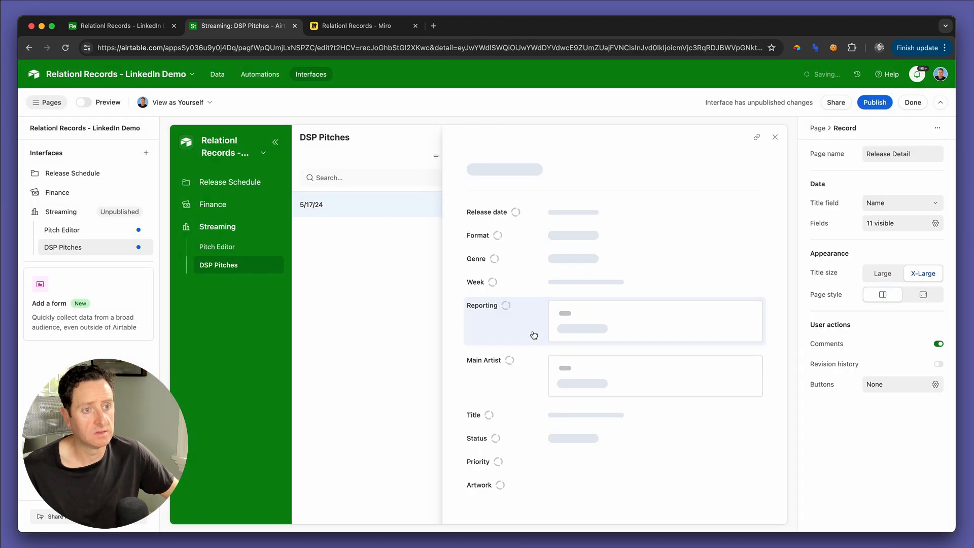
{"action": "scroll", "coordinate": [505, 335], "scroll_direction": "down", "scroll_amount": 2}
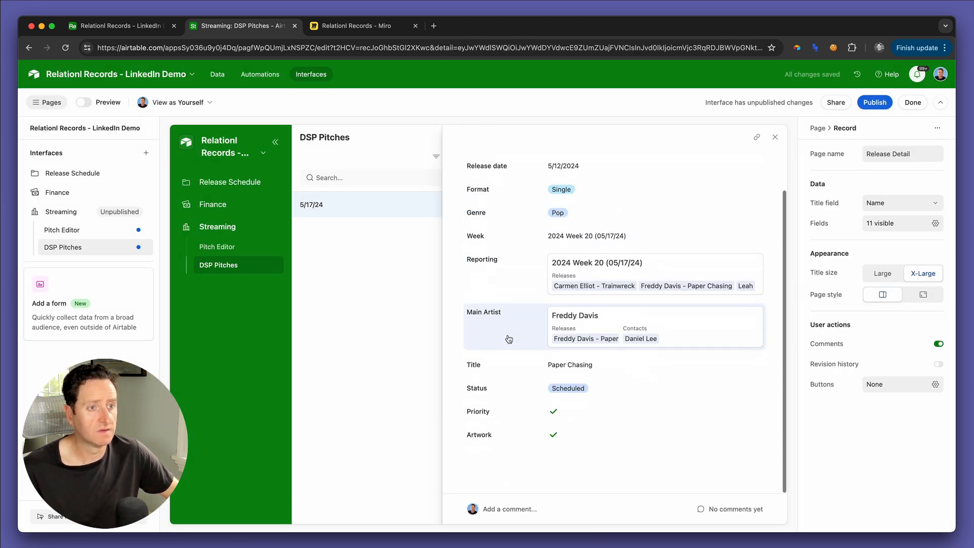
{"action": "scroll", "coordinate": [505, 335], "scroll_direction": "up", "scroll_amount": 2}
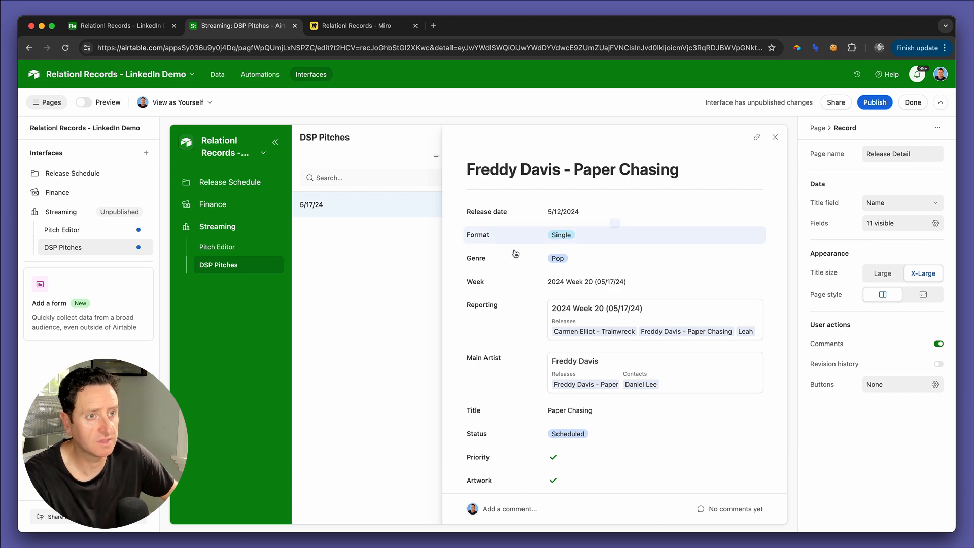
Step: Remove the Week, Reporting and Main Artist fields from the Release Detail page
{"action": "left_click", "coordinate": [512, 291]}
{"action": "key", "text": "BackSpace"}
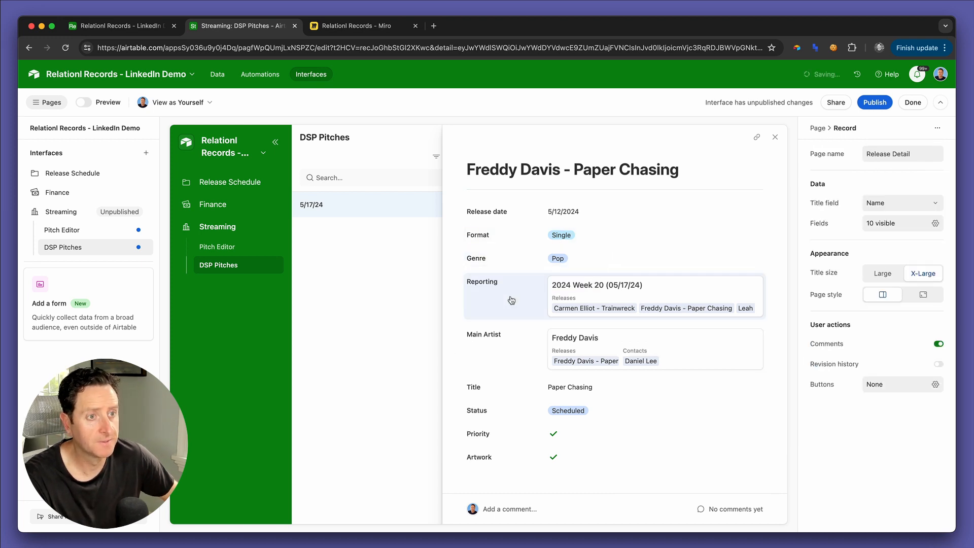
{"action": "left_click", "coordinate": [511, 297]}
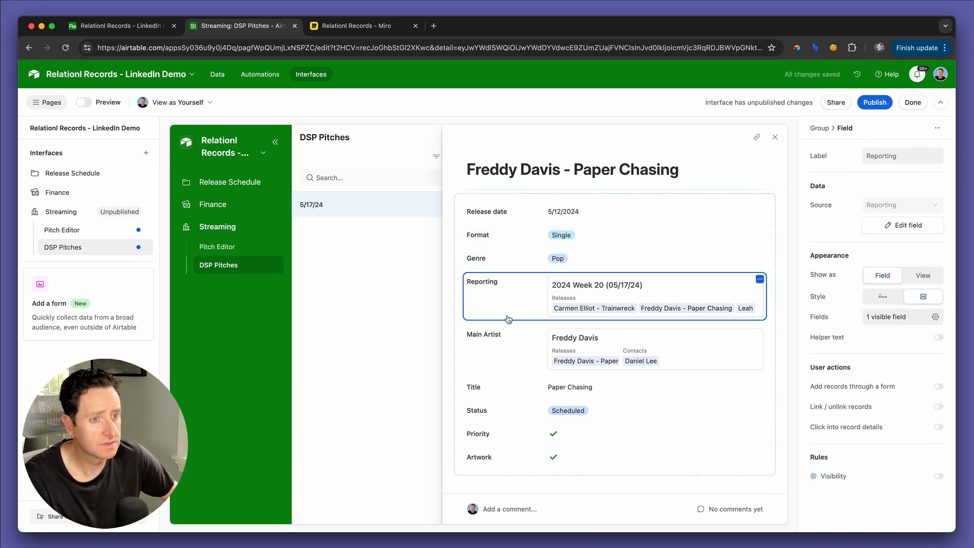
{"action": "key", "text": "BackSpace"}
{"action": "left_click", "coordinate": [508, 311]}
{"action": "key", "text": "BackSpace"}
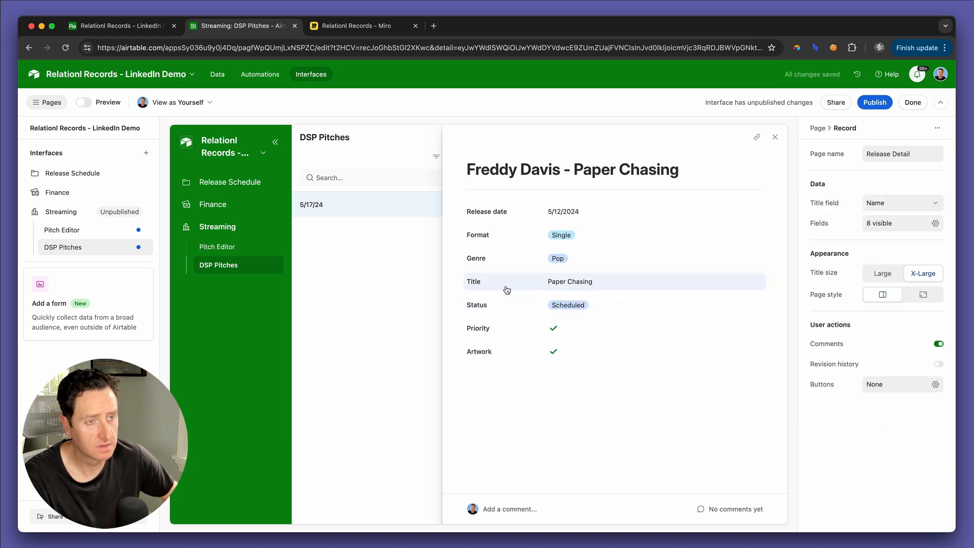
Step: Remove the Title, Priority and Artwork fields from the Release Detail page
{"action": "left_click", "coordinate": [507, 290]}
{"action": "key", "text": "BackSpace"}
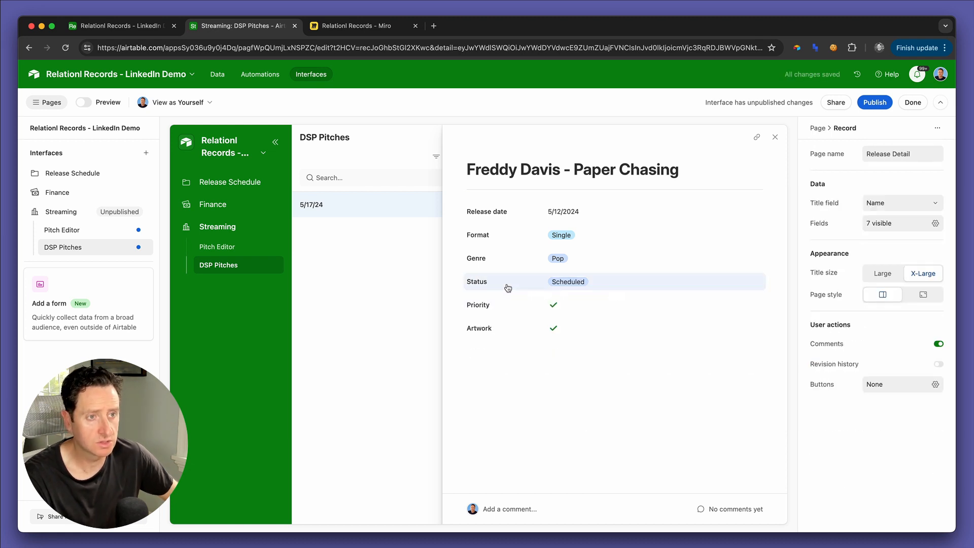
{"action": "left_click", "coordinate": [505, 304]}
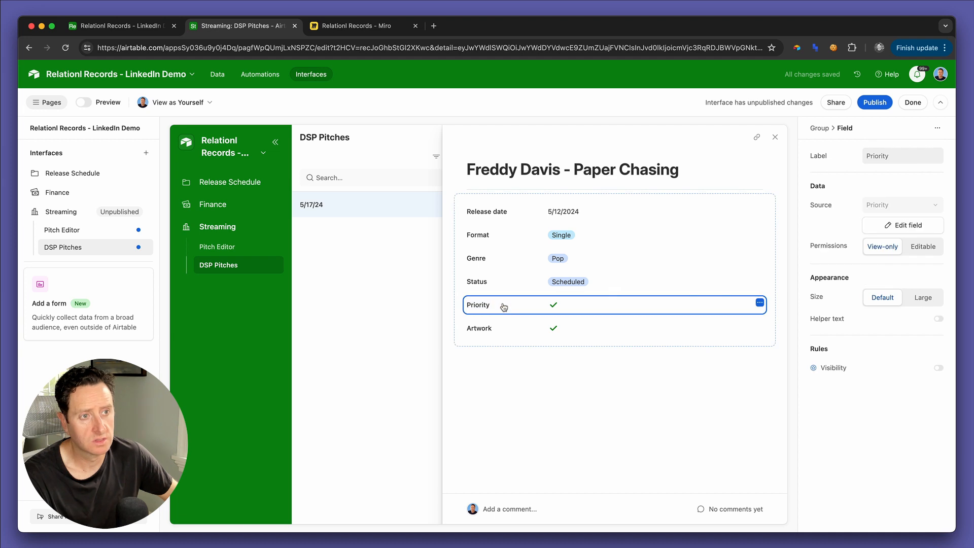
{"action": "key", "text": "BackSpace"}
{"action": "left_click", "coordinate": [504, 305]}
{"action": "key", "text": "BackSpace"}
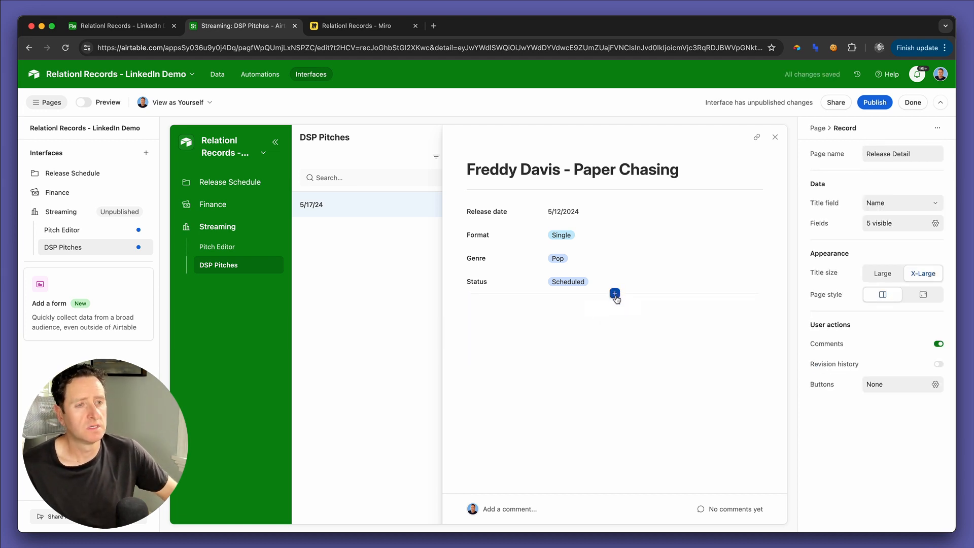
Step: Add the Pitch Notes field below Status on the Release Detail page and make it editable
{"action": "left_click", "coordinate": [615, 295]}
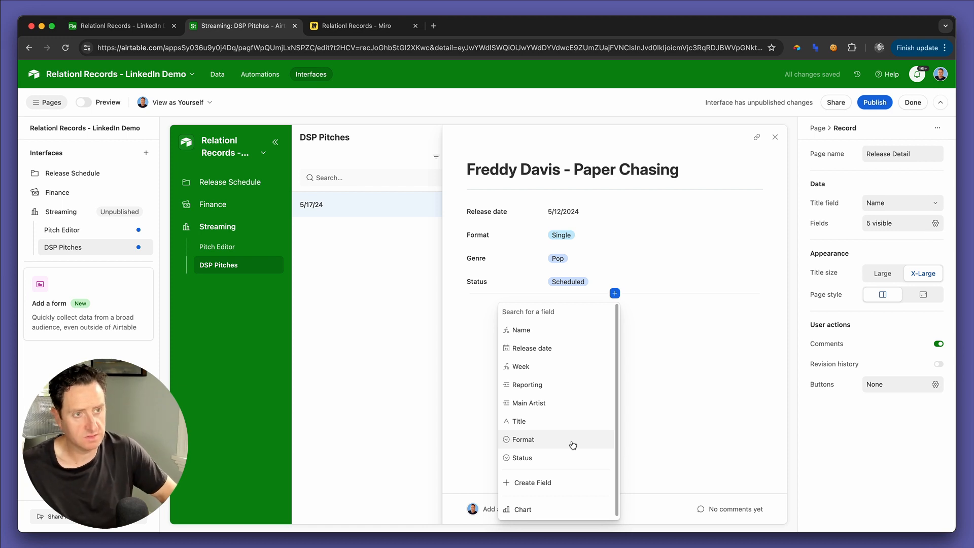
{"action": "type", "text": "fit"}
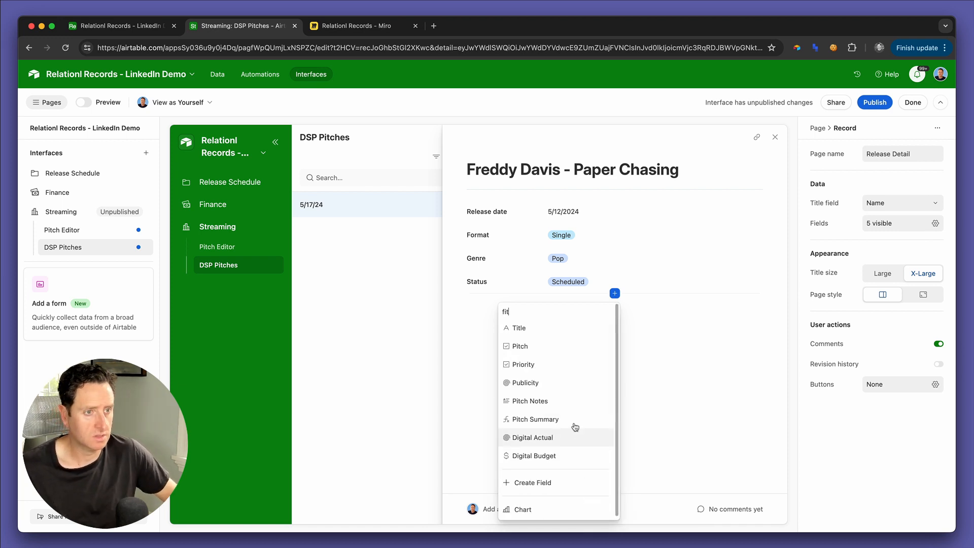
{"action": "left_click", "coordinate": [567, 401]}
{"action": "left_click", "coordinate": [596, 328]}
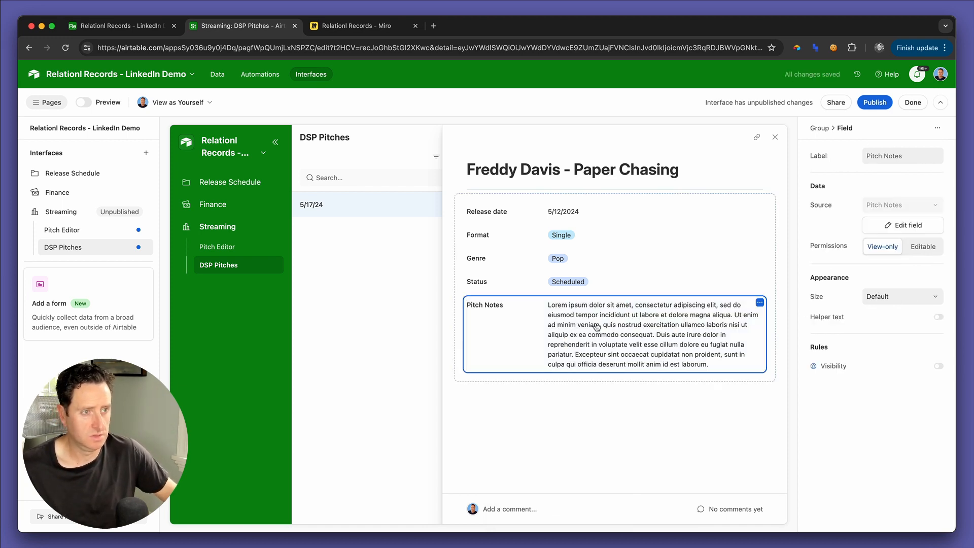
{"action": "left_click", "coordinate": [923, 246]}
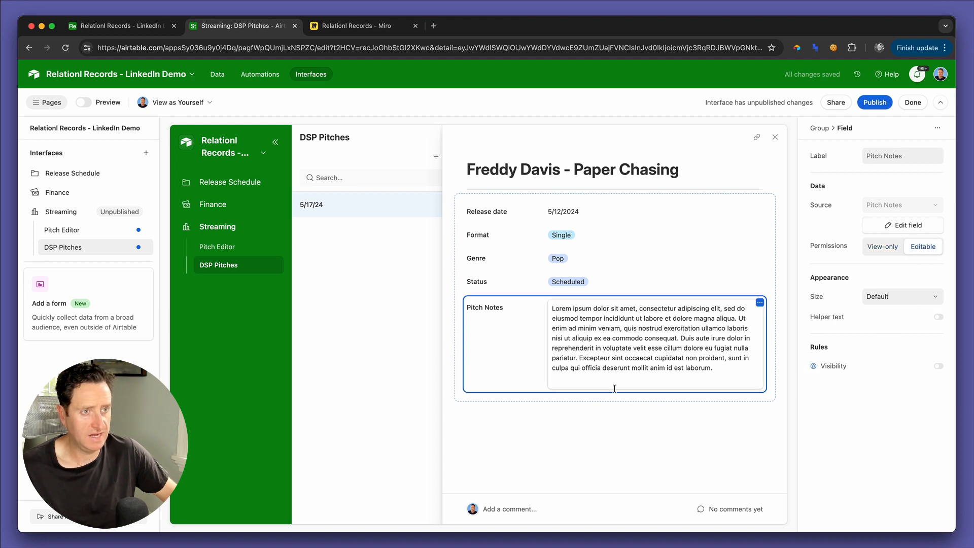
Step: Add the Priority Pitch? field between Status and Pitch Notes and make it editable
{"action": "left_click", "coordinate": [614, 294]}
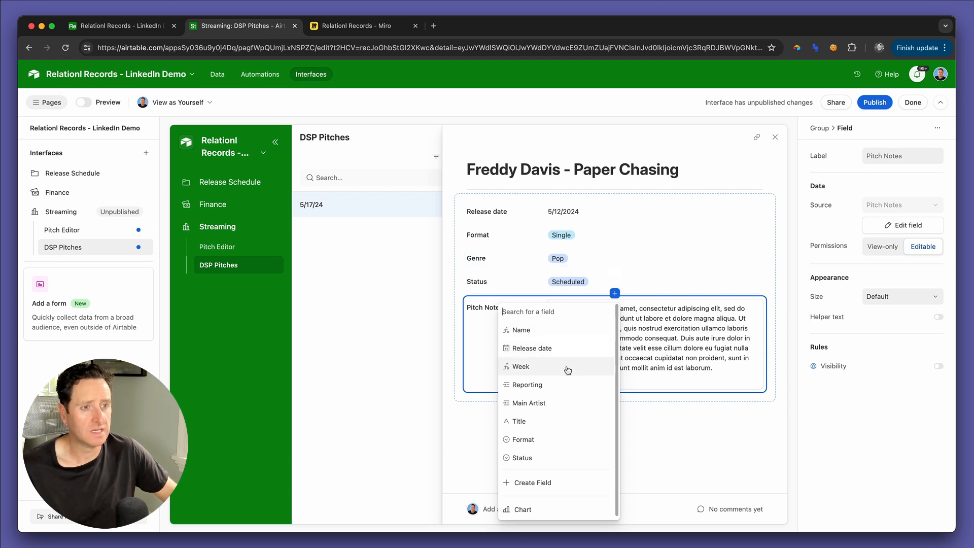
{"action": "type", "text": "prio"}
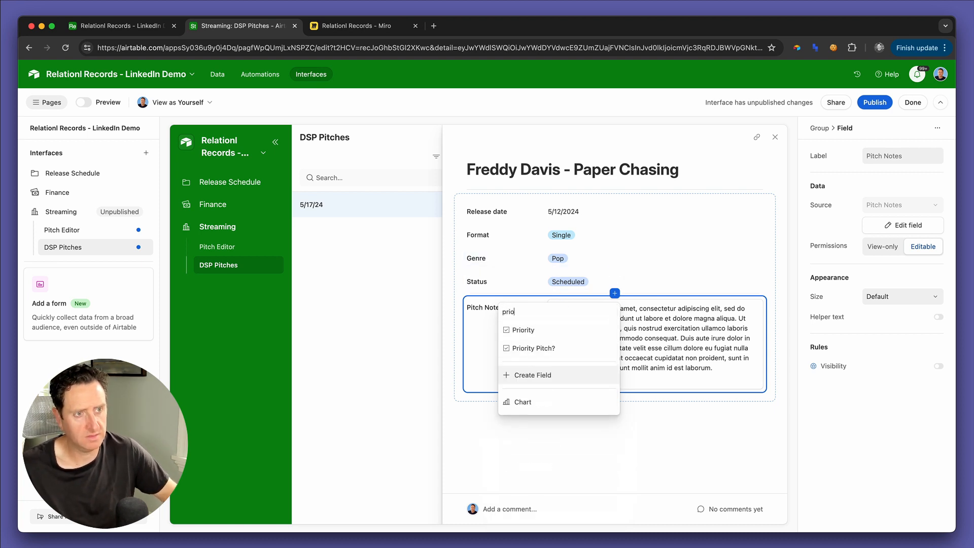
{"action": "left_click", "coordinate": [569, 349]}
{"action": "left_click", "coordinate": [587, 307]}
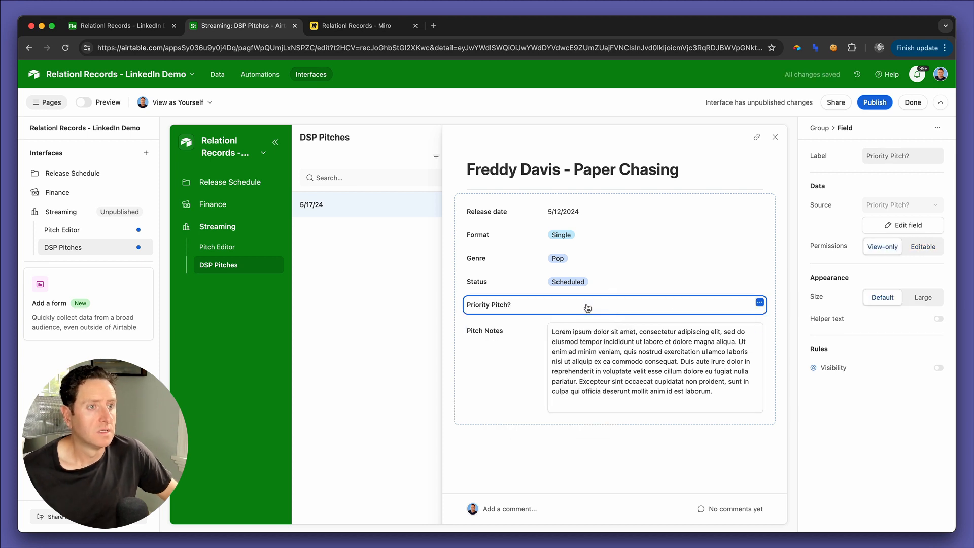
Step: Make the Genre field editable, move it between Status and Priority Pitch?, and close the release's detail page
{"action": "left_click", "coordinate": [510, 258]}
{"action": "left_click", "coordinate": [923, 247]}
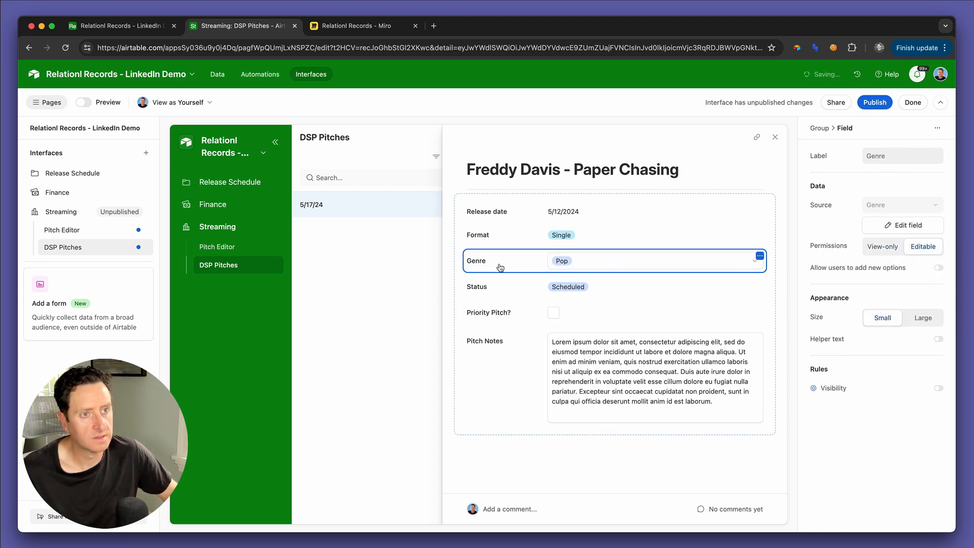
{"action": "left_click_drag", "start_coordinate": [499, 268], "coordinate": [502, 312]}
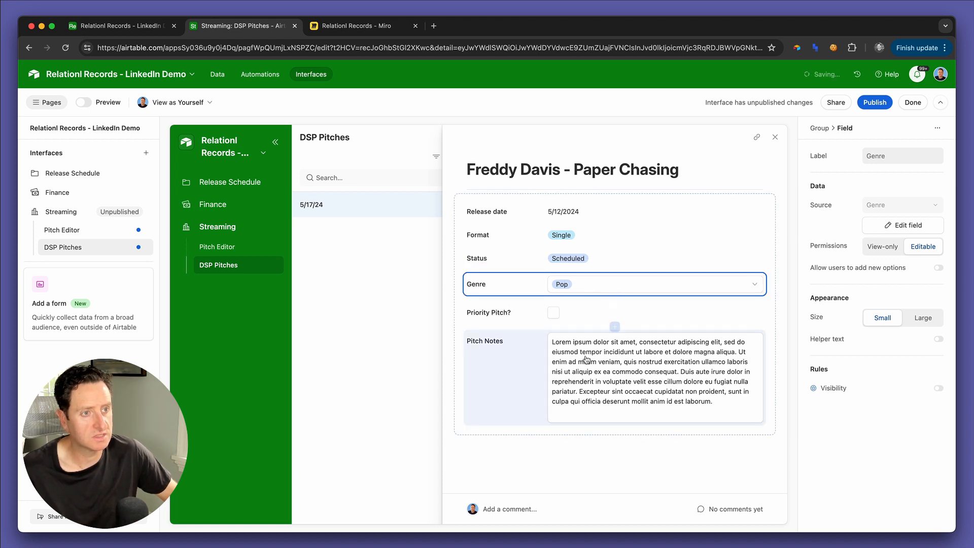
{"action": "left_click", "coordinate": [527, 401]}
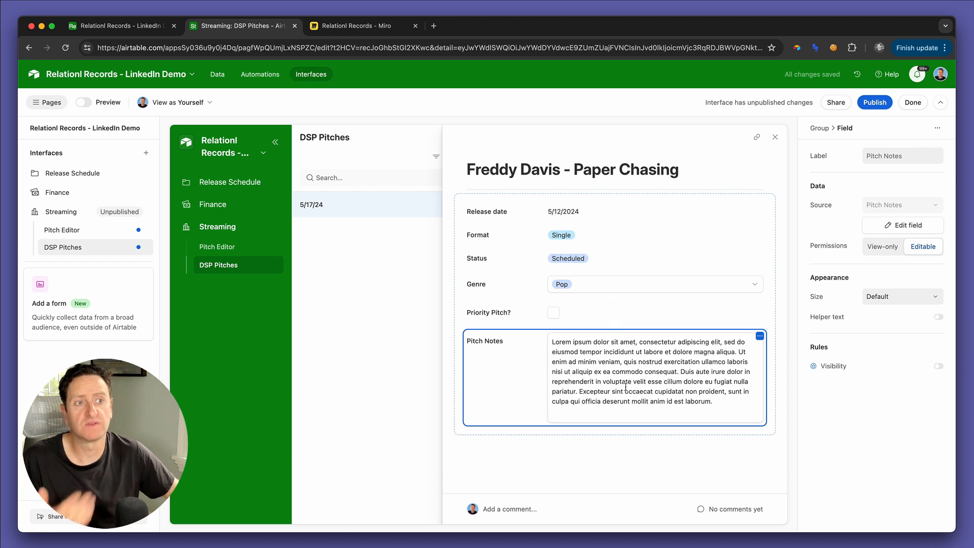
{"action": "left_click", "coordinate": [775, 138]}
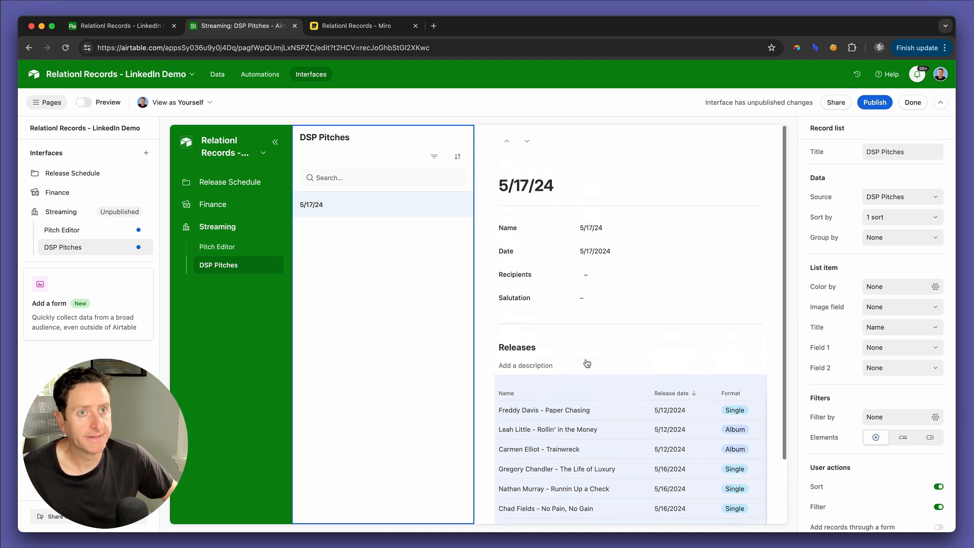
Step: Switch to the base's DSP Pitches table and start a new single select field named Status
{"action": "key", "text": "super+1"}
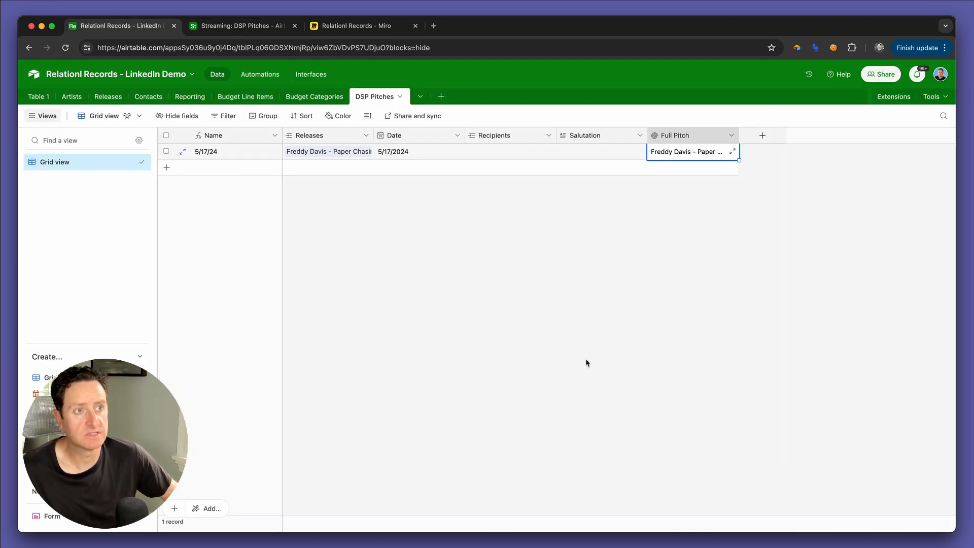
{"action": "left_click", "coordinate": [753, 139]}
{"action": "type", "text": "Status"}
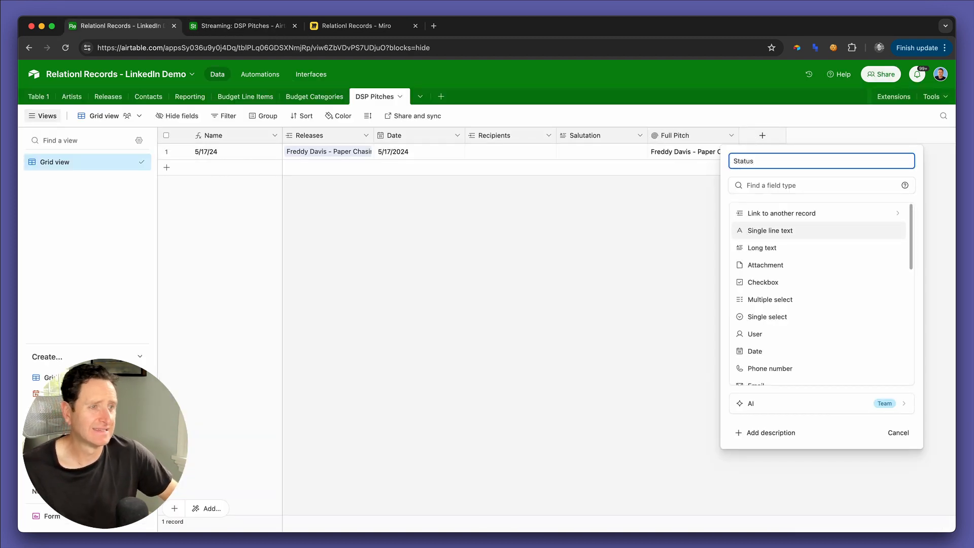
{"action": "scroll", "coordinate": [792, 356], "scroll_direction": "down", "scroll_amount": 5}
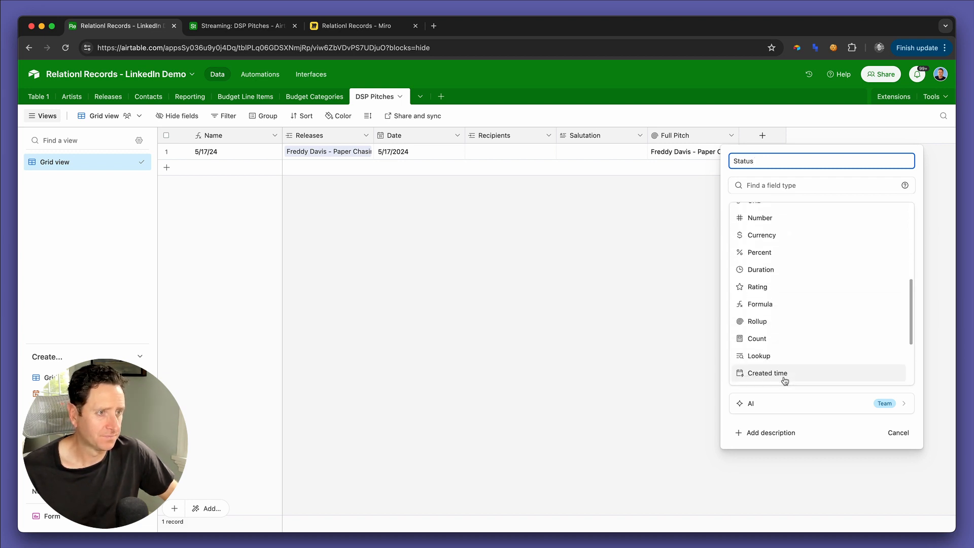
{"action": "scroll", "coordinate": [785, 380], "scroll_direction": "down", "scroll_amount": 4}
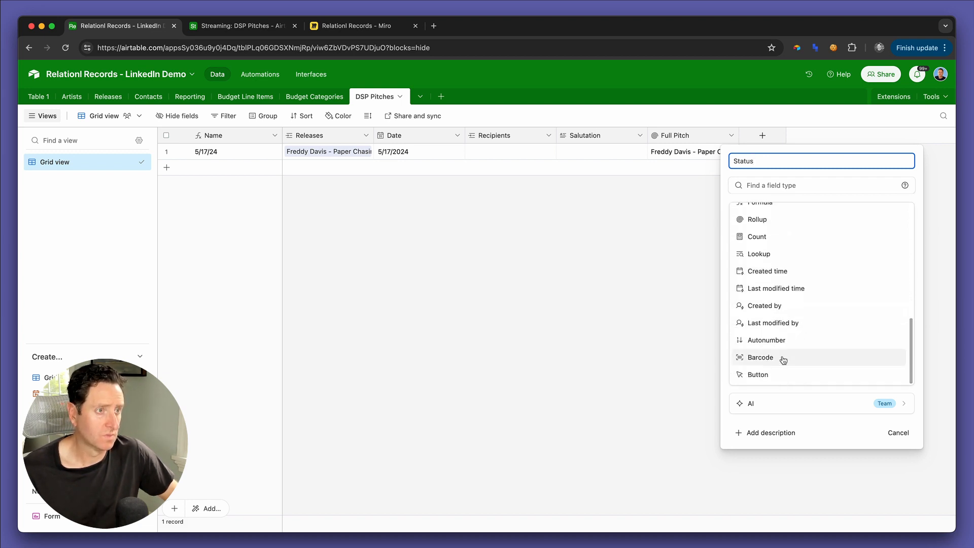
{"action": "scroll", "coordinate": [783, 360], "scroll_direction": "up", "scroll_amount": 3}
{"action": "scroll", "coordinate": [777, 313], "scroll_direction": "up", "scroll_amount": 5}
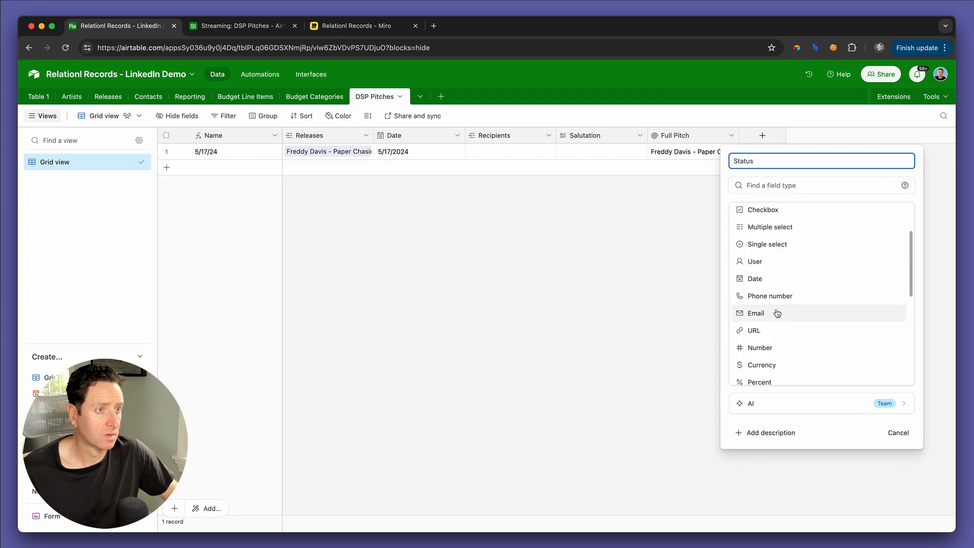
{"action": "left_click", "coordinate": [770, 315]}
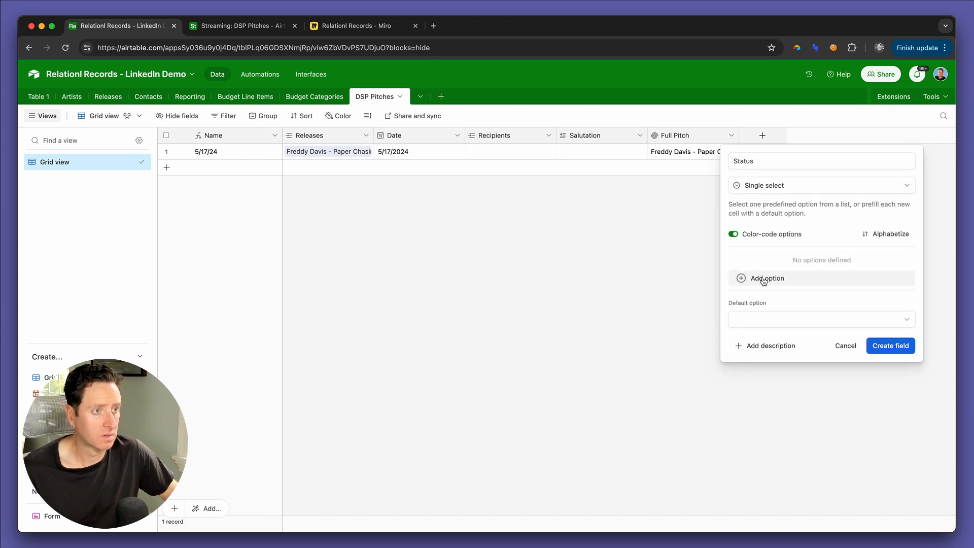
Step: Give the Status field the options In Progress, Trigger Send and Sent, and create it
{"action": "left_click", "coordinate": [764, 279]}
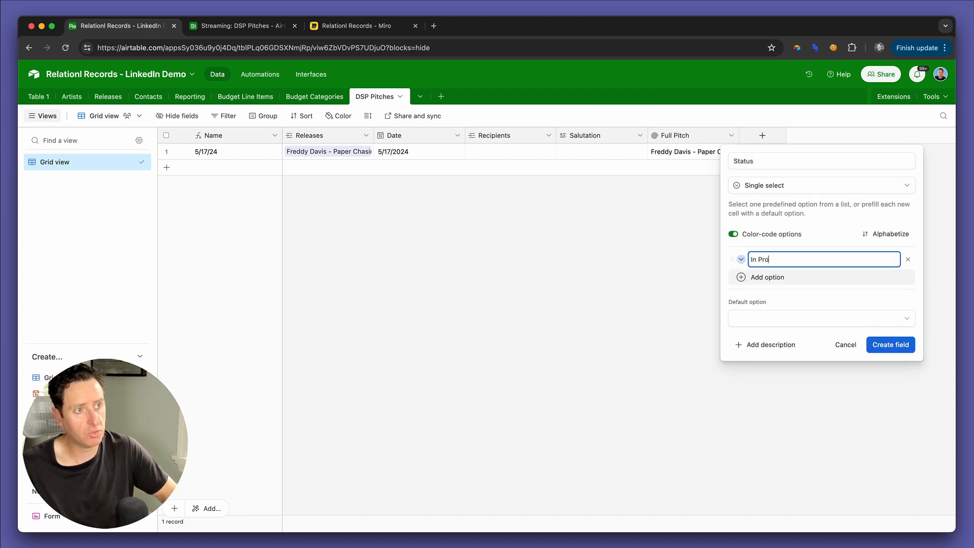
{"action": "left_click", "coordinate": [765, 278]}
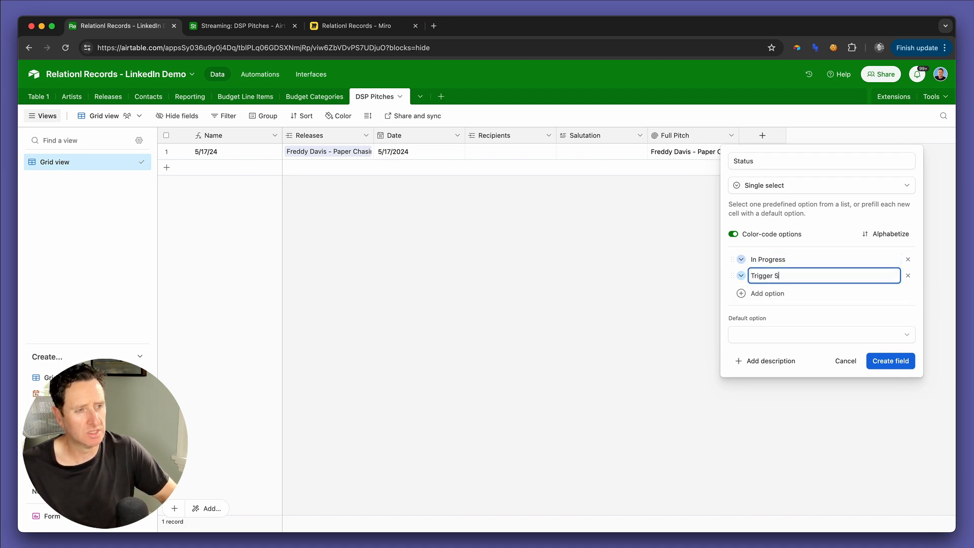
{"action": "left_click", "coordinate": [790, 294]}
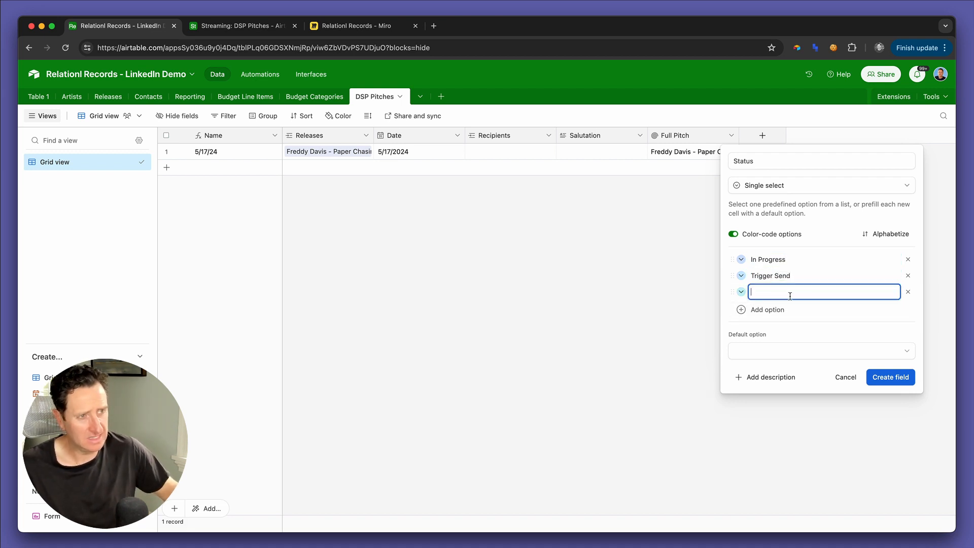
{"action": "type", "text": "Sent"}
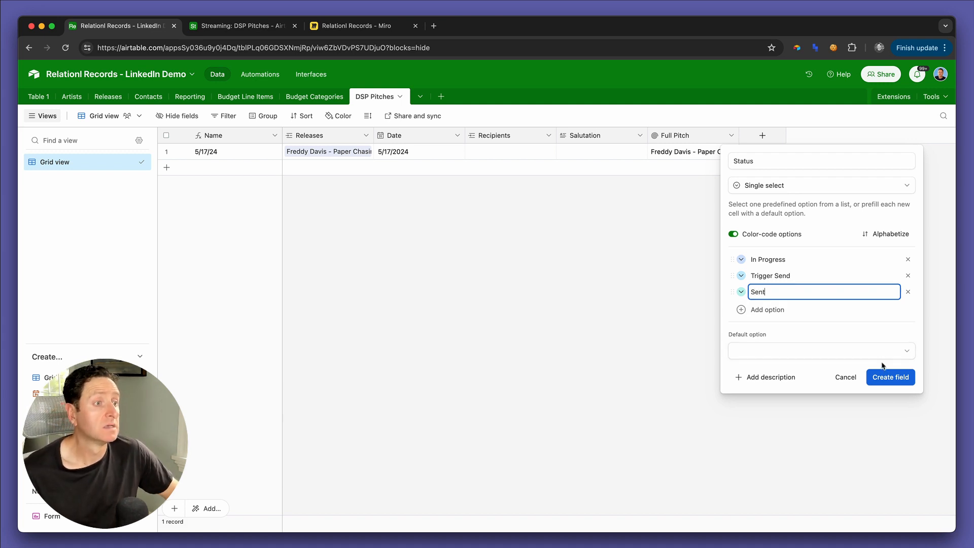
{"action": "left_click", "coordinate": [881, 378]}
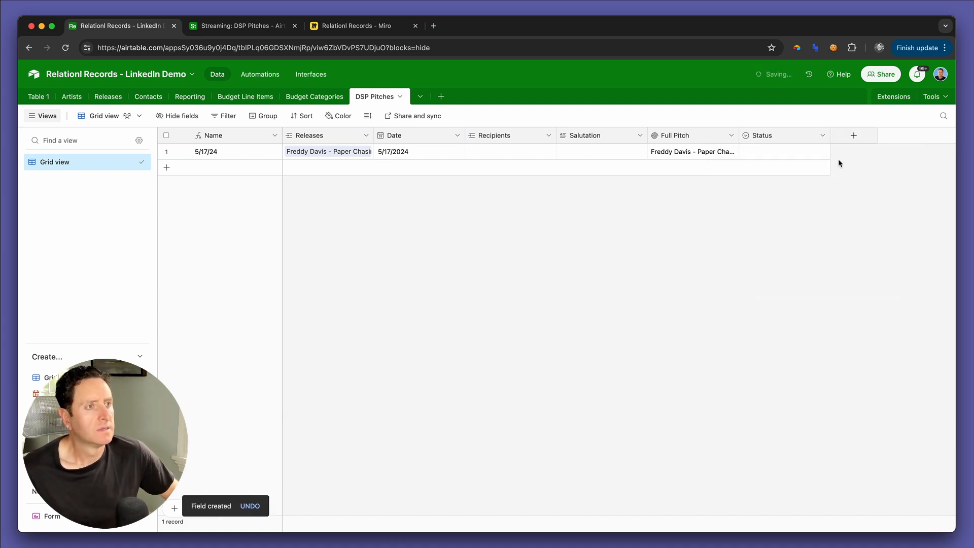
Step: Create a date field named Date Sent in the DSP Pitches table
{"action": "left_click", "coordinate": [845, 137]}
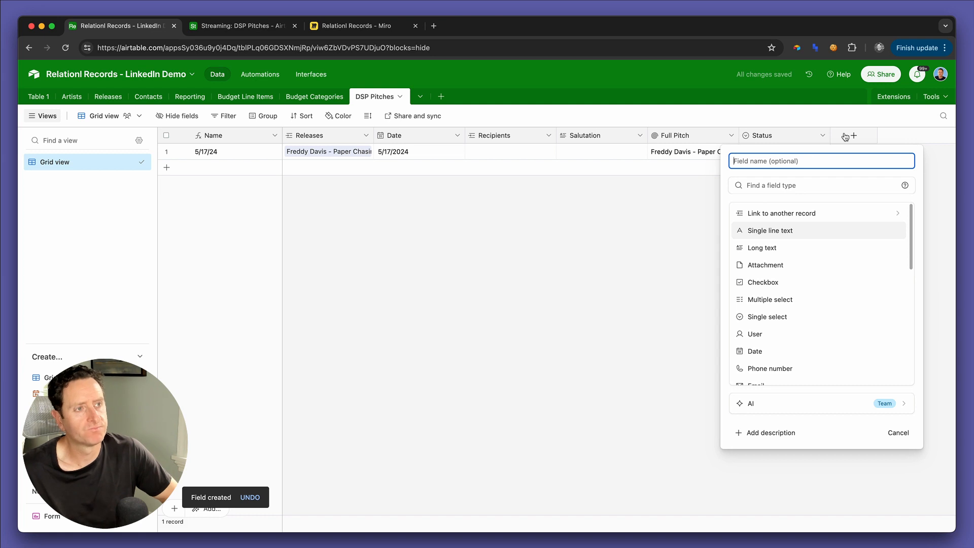
{"action": "type", "text": "Date"}
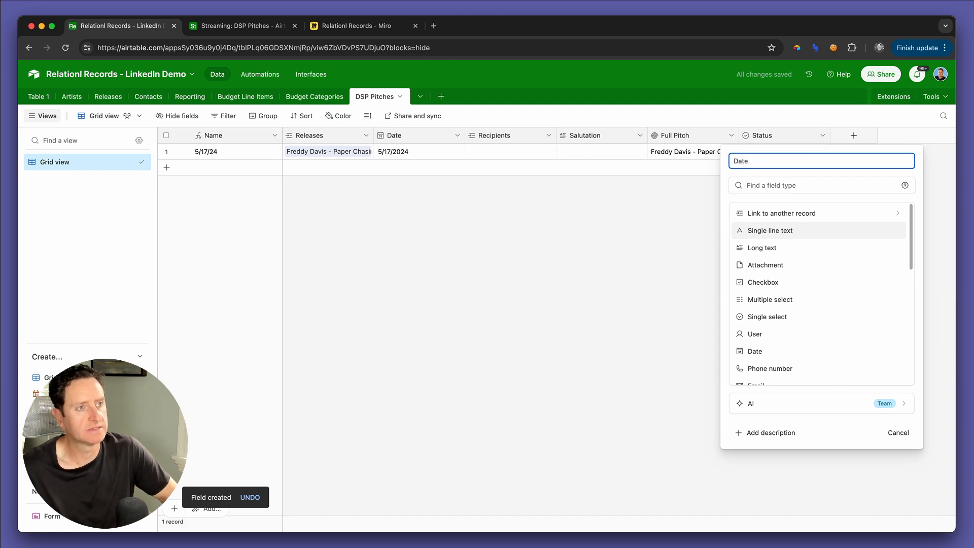
{"action": "type", "text": " Sent"}
{"action": "scroll", "coordinate": [786, 299], "scroll_direction": "down", "scroll_amount": 2}
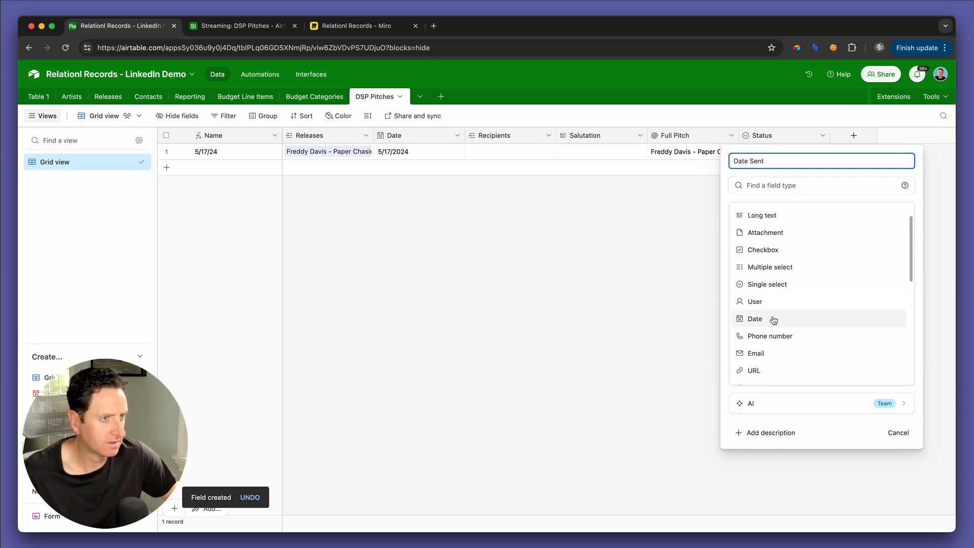
{"action": "left_click", "coordinate": [772, 318]}
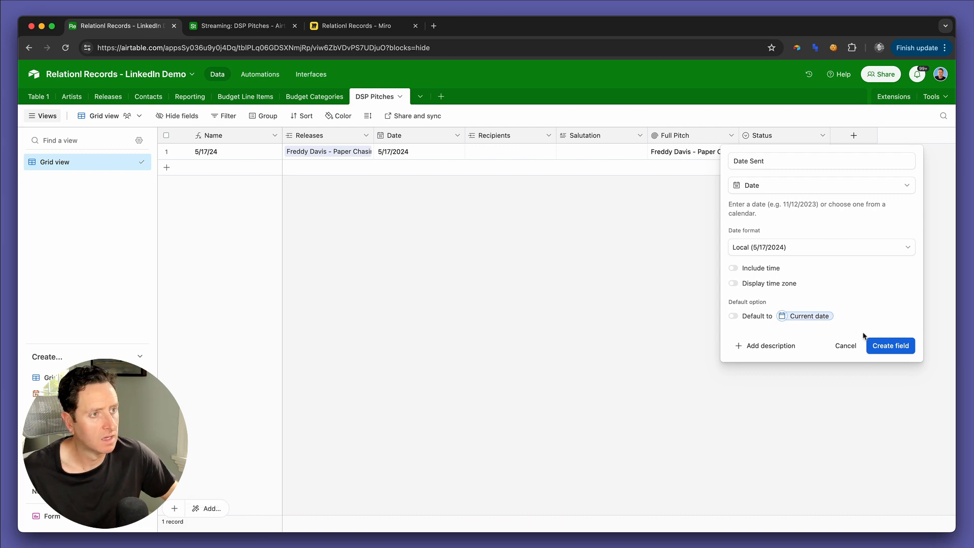
{"action": "left_click", "coordinate": [884, 346]}
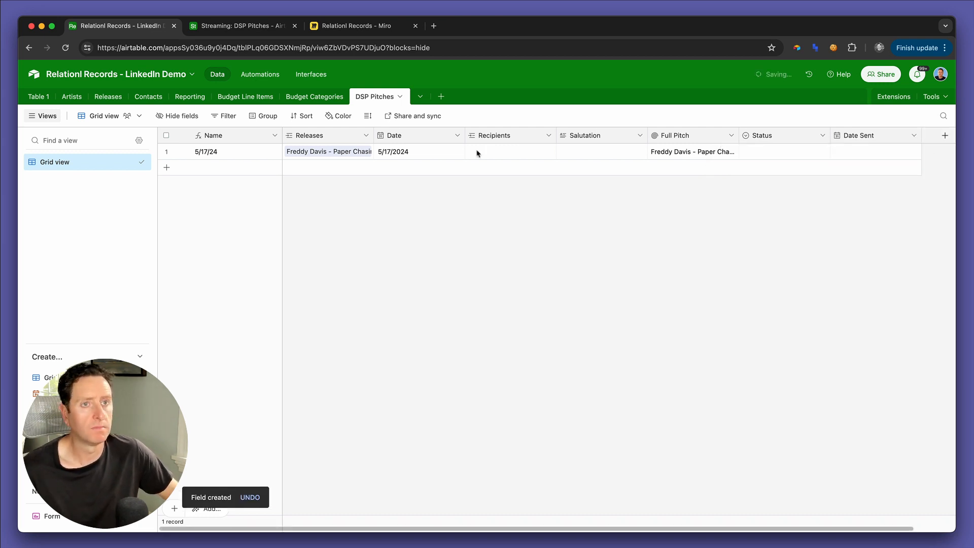
Step: Return to the DSP Pitches interface page and add the Date Sent and Status fields below Salutation in the pitch details
{"action": "key", "text": "ctrl+Tab"}
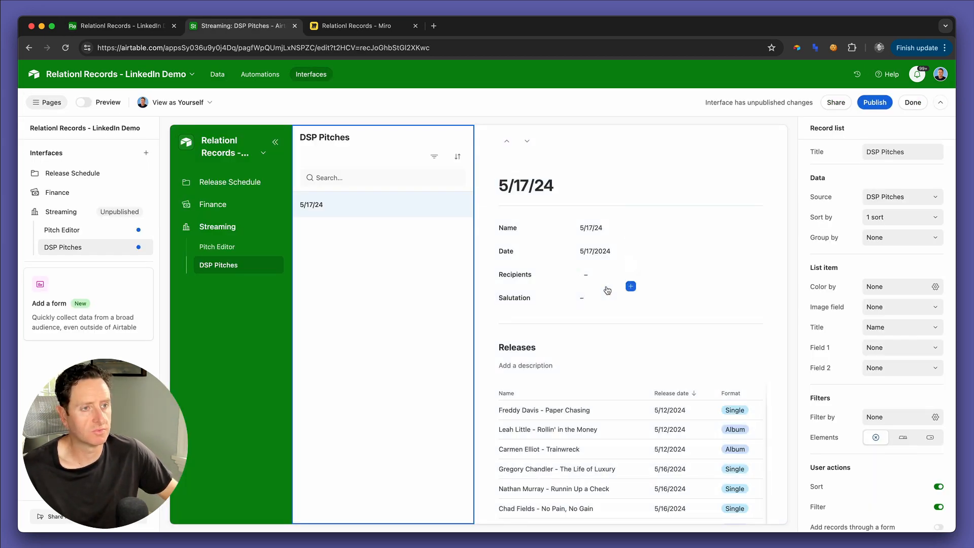
{"action": "left_click", "coordinate": [632, 310]}
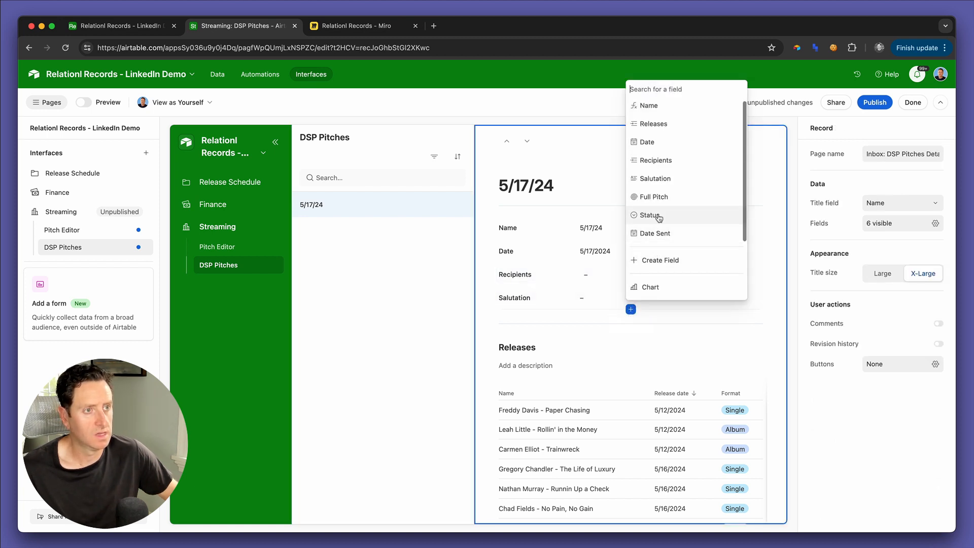
{"action": "left_click", "coordinate": [672, 233]}
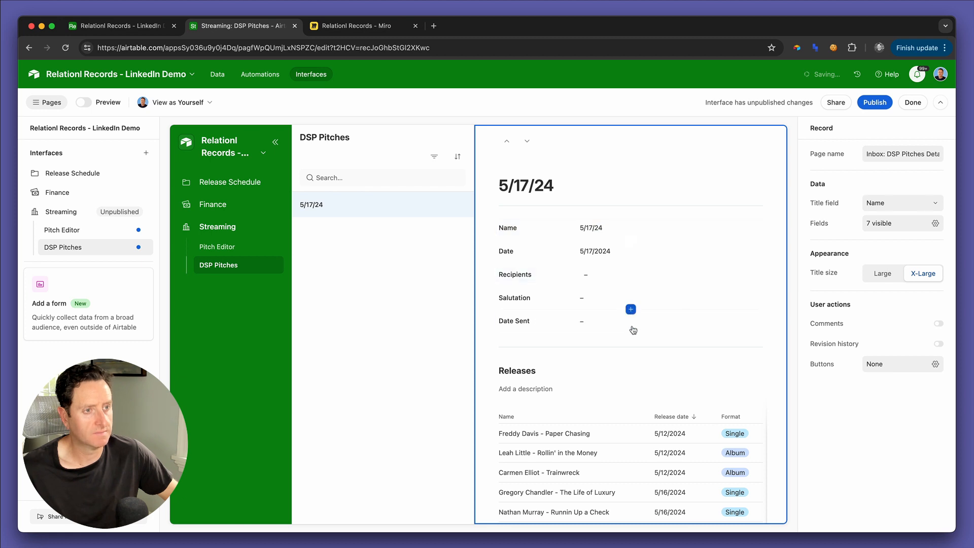
{"action": "left_click", "coordinate": [631, 332]}
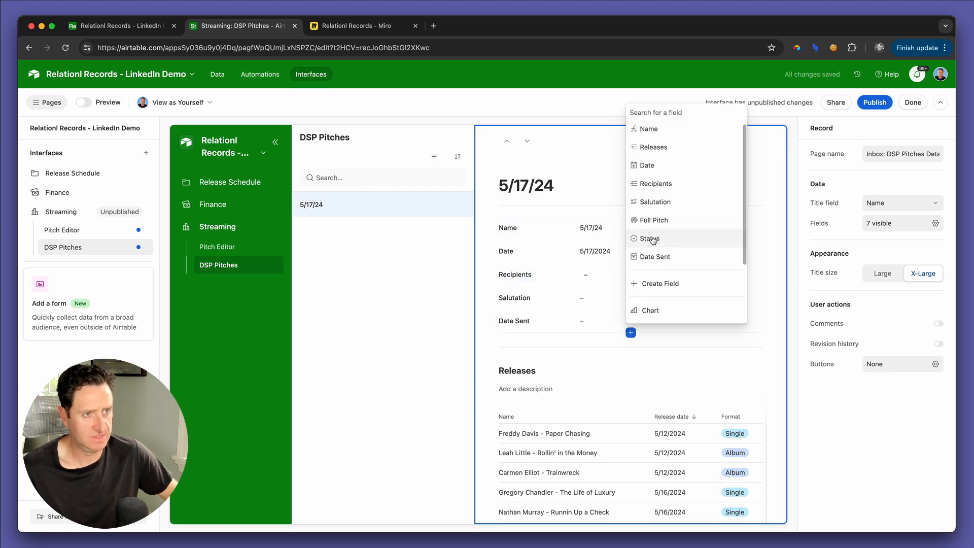
{"action": "left_click", "coordinate": [650, 240]}
{"action": "left_click", "coordinate": [631, 355]}
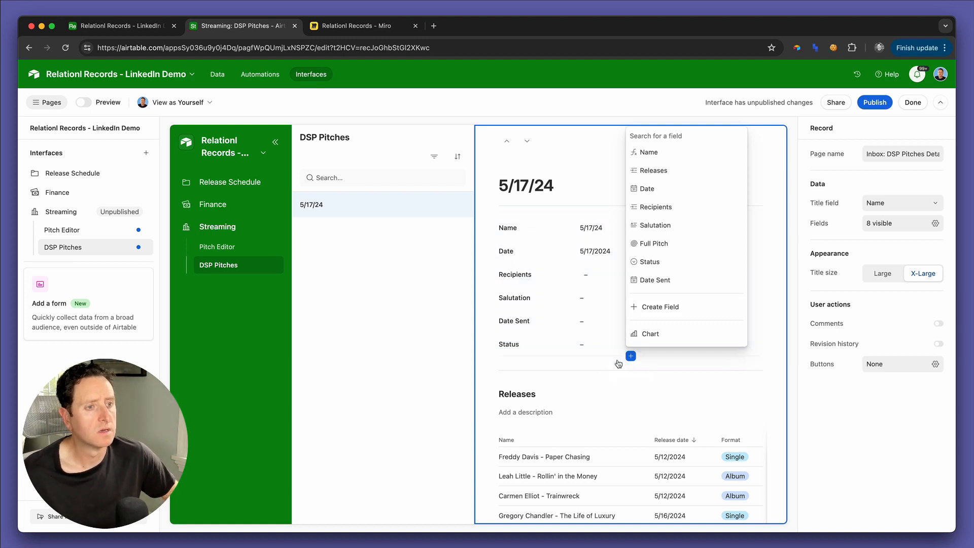
Step: Add a new group below the Releases list containing the Salutation field, and make that field editable
{"action": "scroll", "coordinate": [609, 368], "scroll_direction": "down", "scroll_amount": 5}
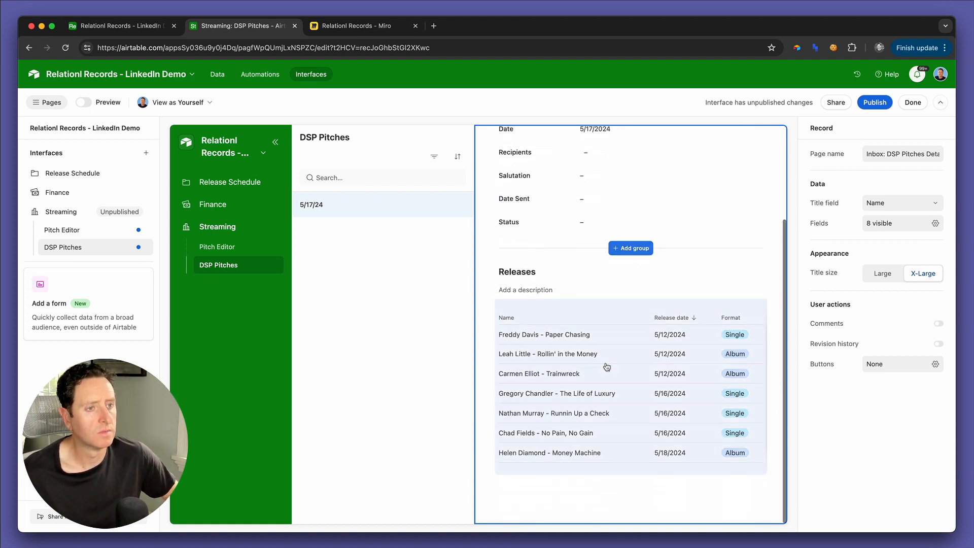
{"action": "mouse_move", "coordinate": [628, 491]}
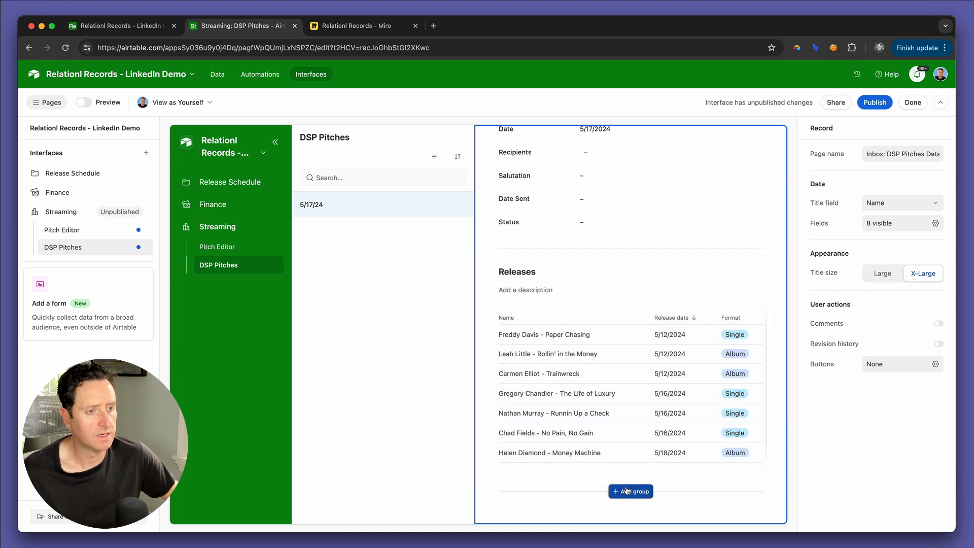
{"action": "left_click", "coordinate": [627, 491]}
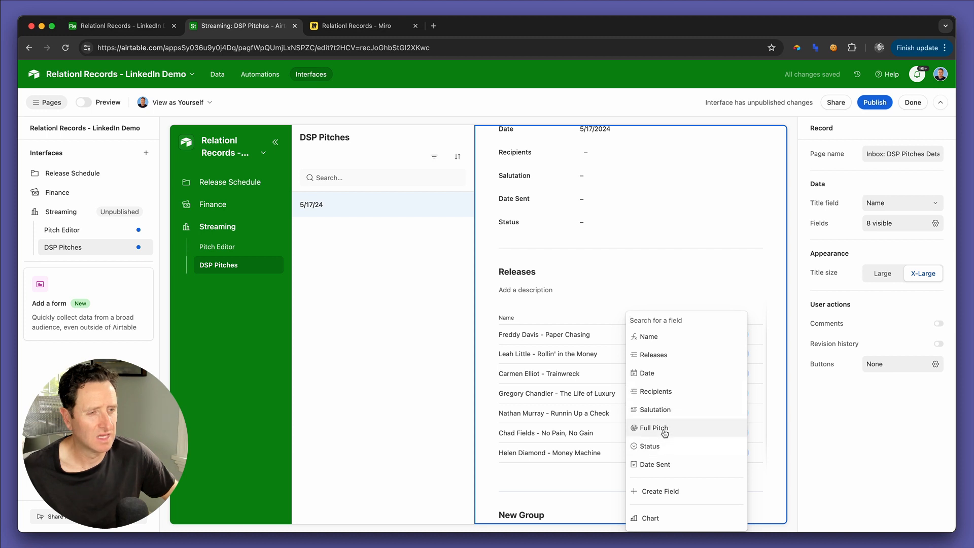
{"action": "left_click", "coordinate": [665, 412]}
{"action": "scroll", "coordinate": [633, 439], "scroll_direction": "down", "scroll_amount": 3}
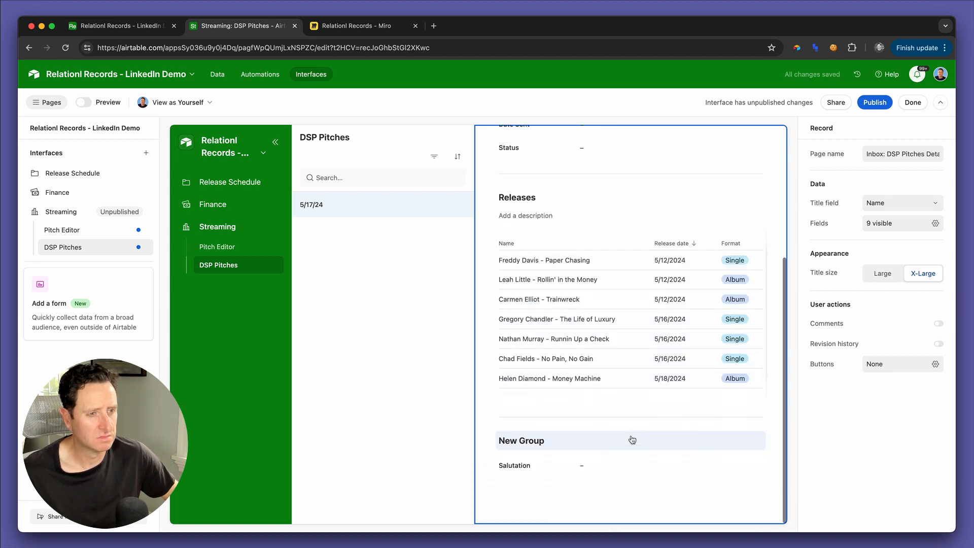
{"action": "left_click", "coordinate": [624, 467]}
{"action": "left_click", "coordinate": [923, 247]}
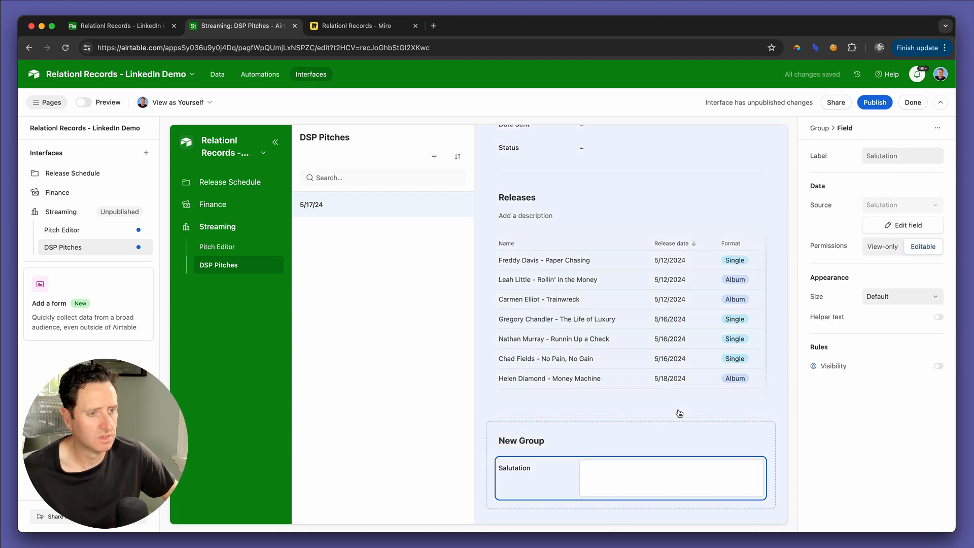
Step: Add the Full Pitch field below Salutation in the new group and switch to the base's DSP Pitches table
{"action": "left_click", "coordinate": [632, 503]}
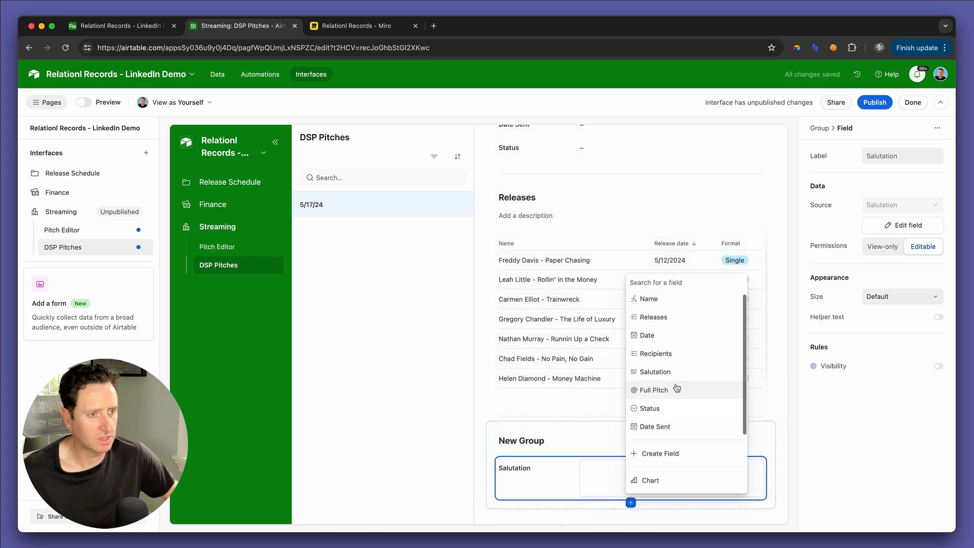
{"action": "left_click", "coordinate": [659, 392]}
{"action": "scroll", "coordinate": [610, 470], "scroll_direction": "down", "scroll_amount": 5}
{"action": "scroll", "coordinate": [610, 470], "scroll_direction": "down", "scroll_amount": 8}
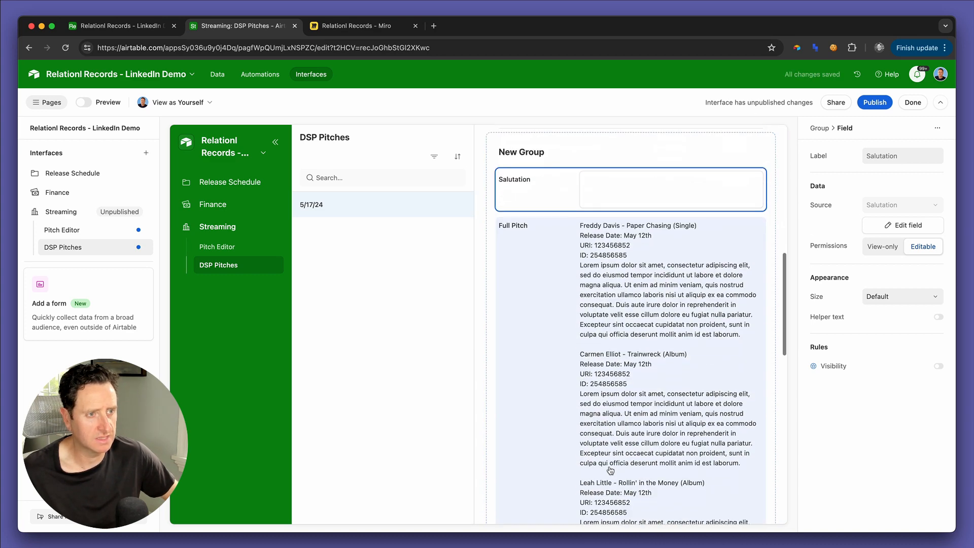
{"action": "scroll", "coordinate": [610, 467], "scroll_direction": "up", "scroll_amount": 11}
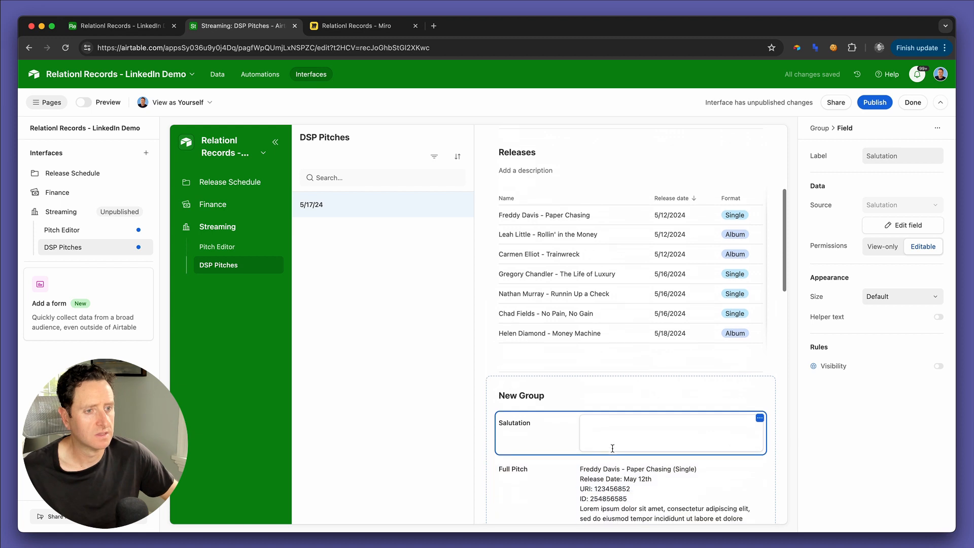
{"action": "scroll", "coordinate": [612, 451], "scroll_direction": "down", "scroll_amount": 3}
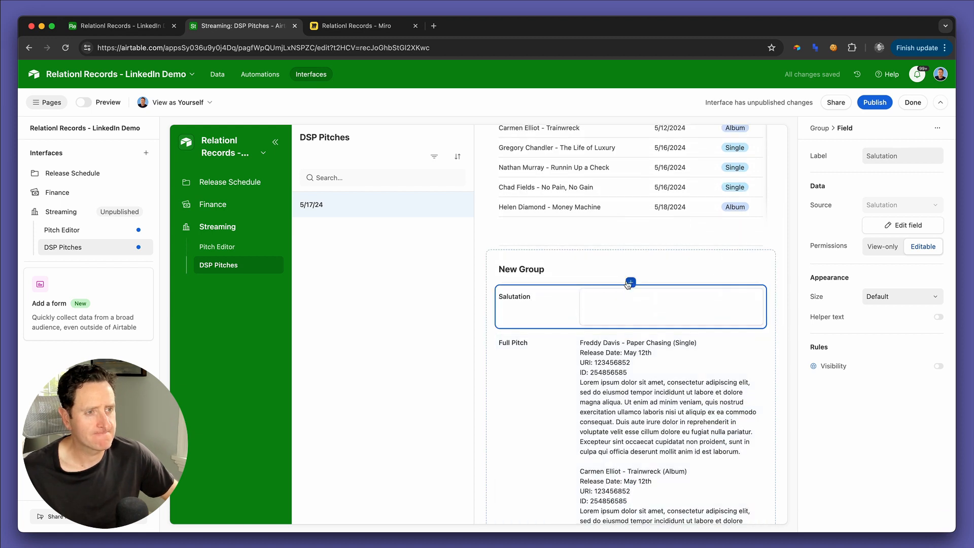
{"action": "key", "text": "ctrl+shift+Tab"}
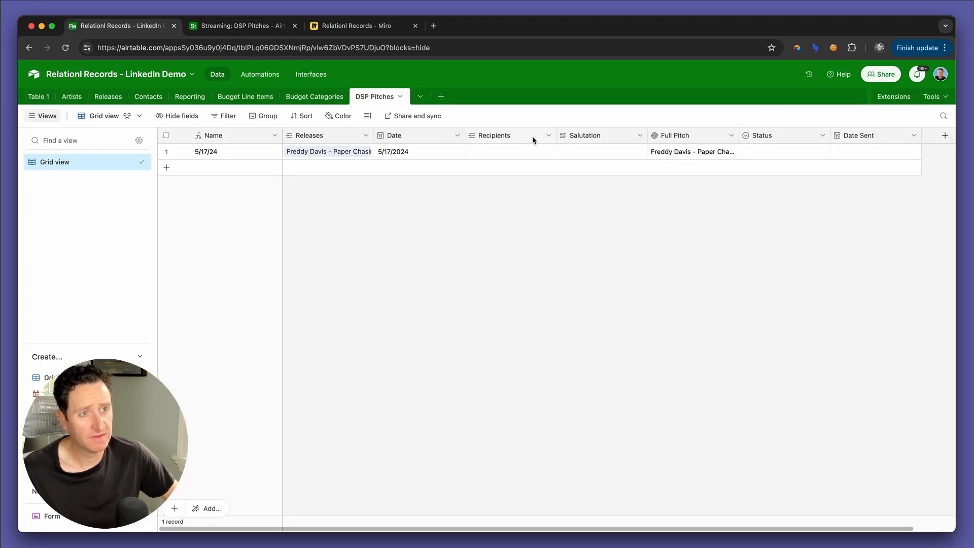
{"action": "left_click", "coordinate": [548, 135]}
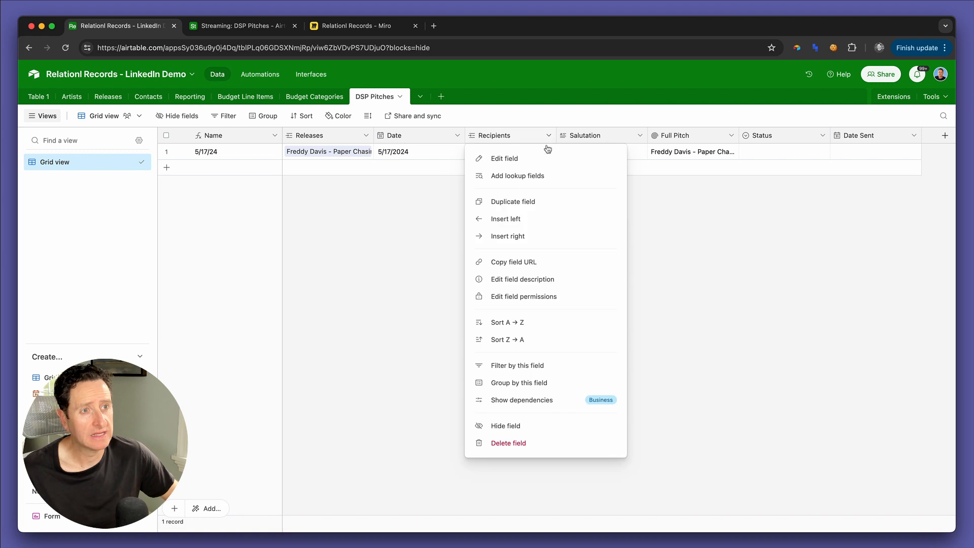
{"action": "left_click", "coordinate": [534, 180]}
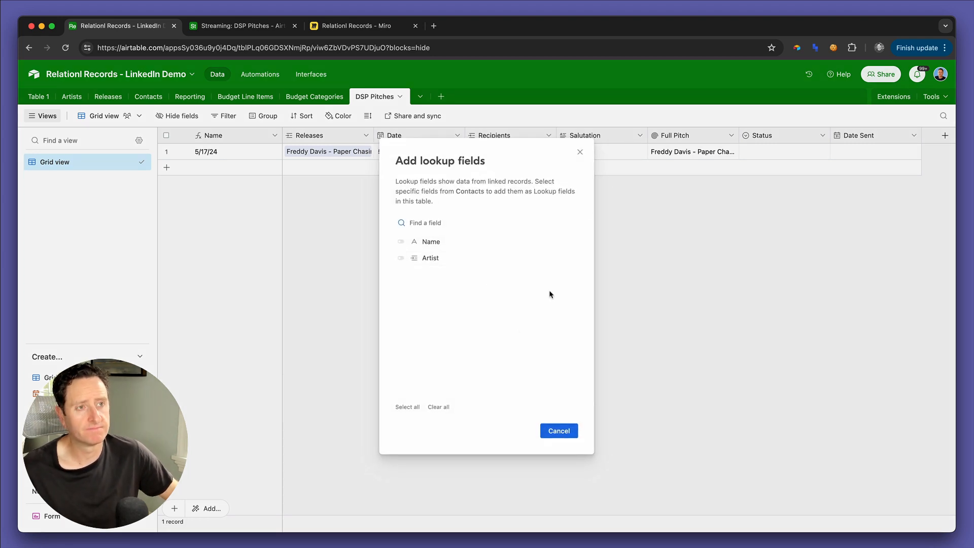
{"action": "key", "text": "Escape"}
Step: Open the Contacts table and create an email-type field named Email
{"action": "left_click", "coordinate": [145, 101]}
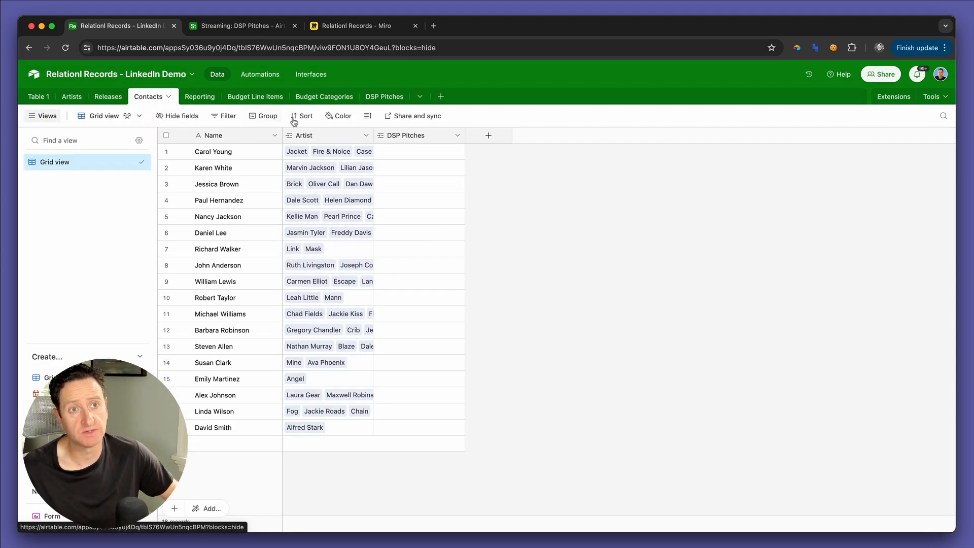
{"action": "left_click", "coordinate": [488, 136]}
{"action": "type", "text": "Ema"}
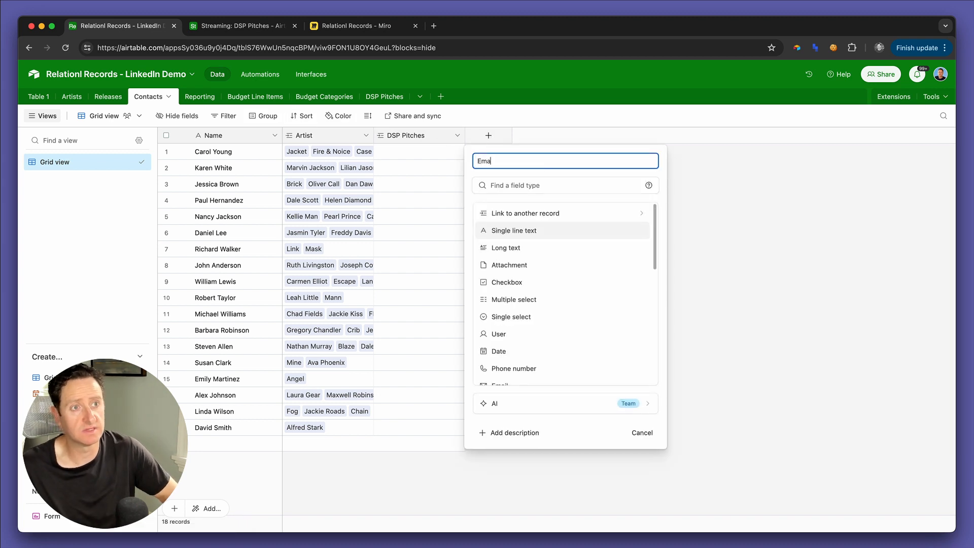
{"action": "type", "text": "il"}
{"action": "scroll", "coordinate": [500, 350], "scroll_direction": "down", "scroll_amount": 3}
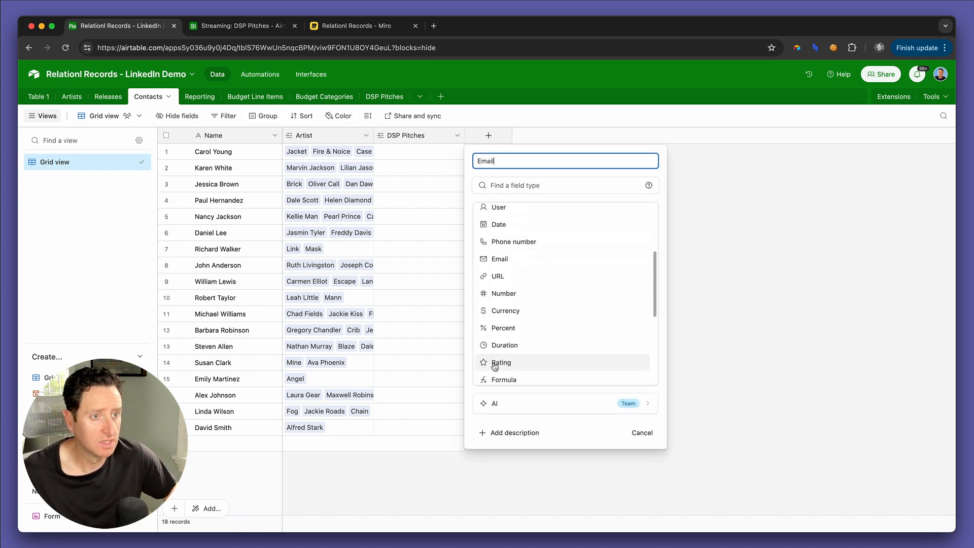
{"action": "left_click", "coordinate": [497, 259]}
{"action": "left_click", "coordinate": [624, 233]}
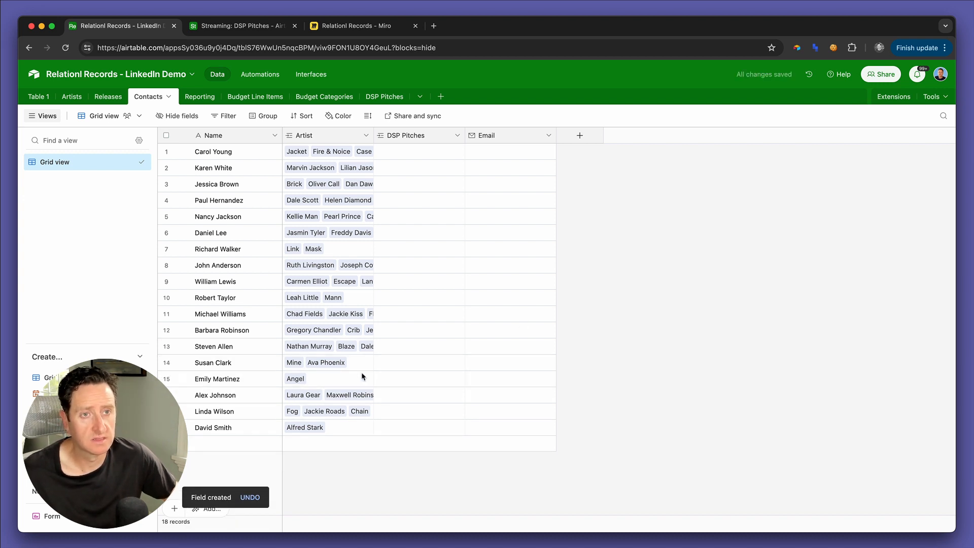
Step: Copy the contact names in rows 8 to 18 into new records at the end, expanding the Contacts table
{"action": "left_click", "coordinate": [241, 430]}
{"action": "left_click", "coordinate": [246, 265], "text": "shift"}
{"action": "key", "text": "super+c"}
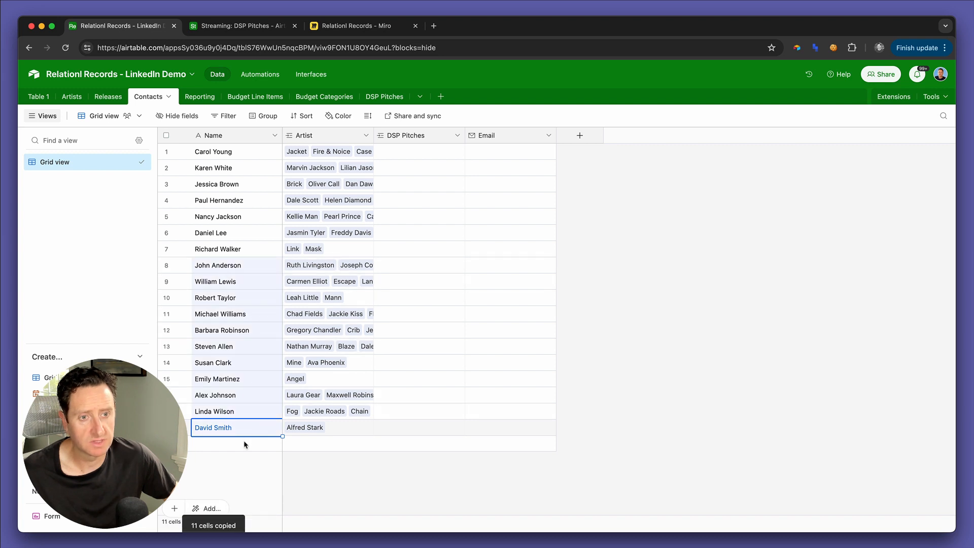
{"action": "left_click", "coordinate": [243, 444]}
{"action": "key", "text": "super+v"}
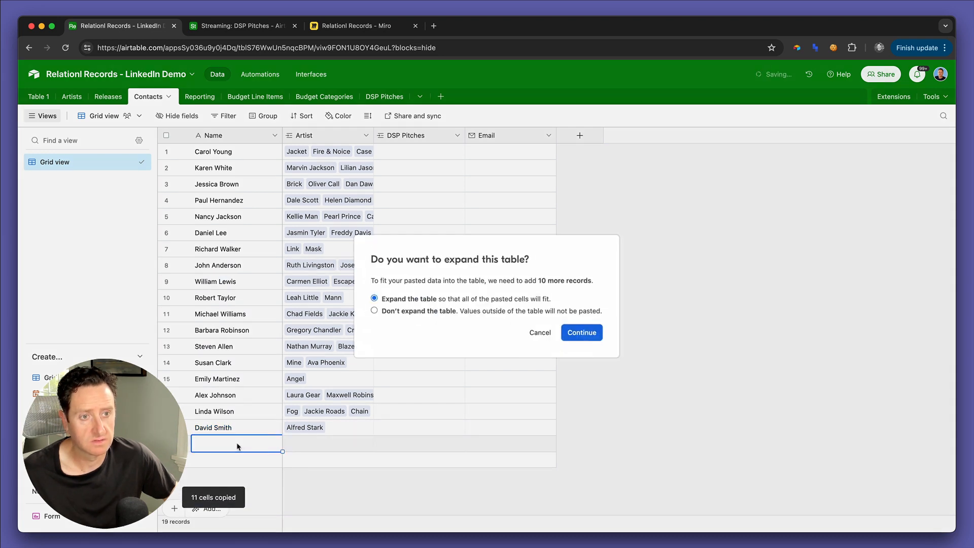
{"action": "left_click", "coordinate": [578, 333]}
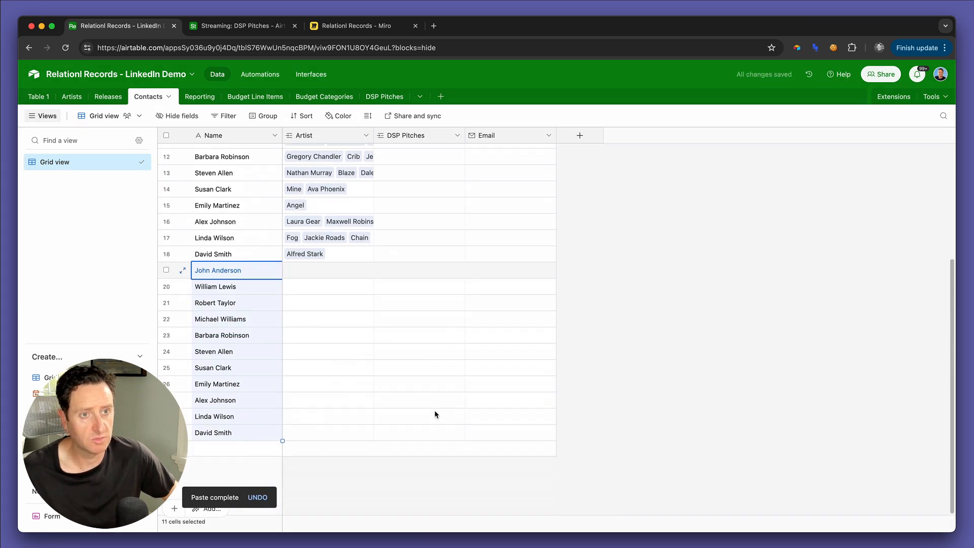
Step: Fill in the e-mail addresses of the duplicated contacts in rows 19 and 20
{"action": "left_click", "coordinate": [486, 277]}
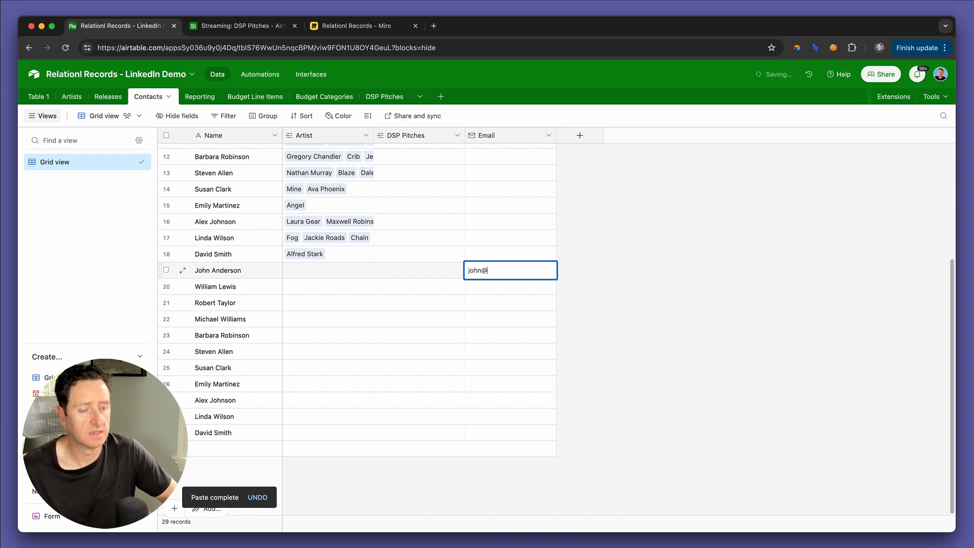
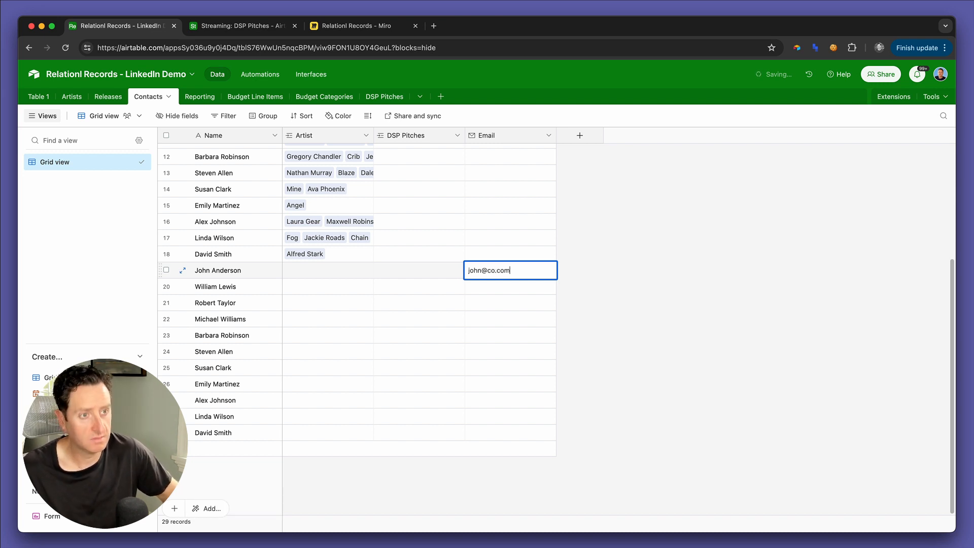
{"action": "key", "text": "Return"}
{"action": "key", "text": "Up"}
{"action": "key", "text": "ctrl+c"}
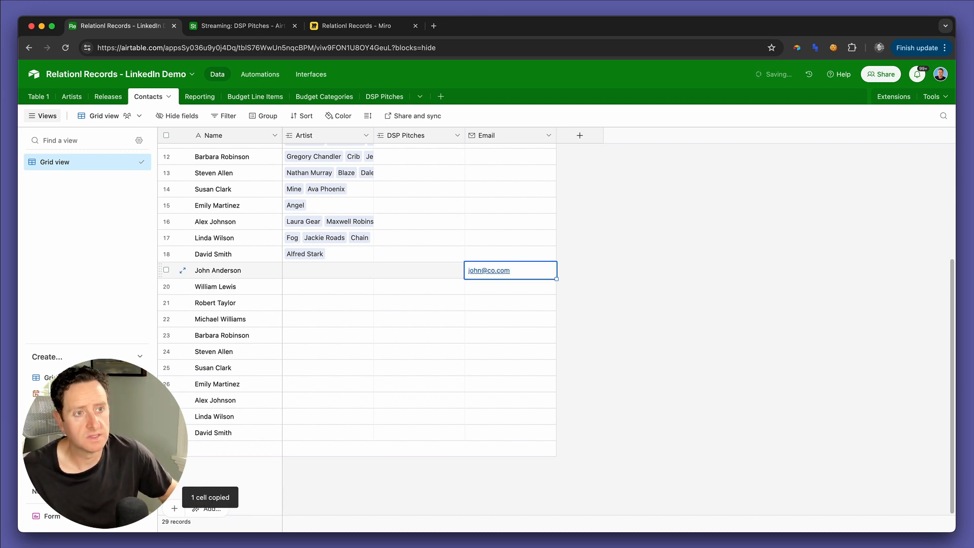
{"action": "key", "text": "Down"}
{"action": "key", "text": "Return"}
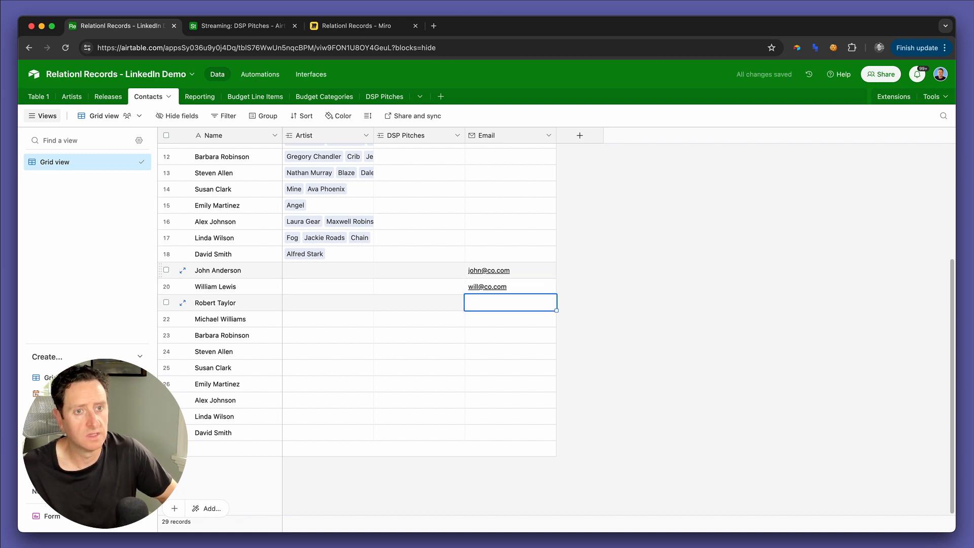
Step: Fill in the e-mail addresses of the contacts in rows 21 and 22
{"action": "key", "text": "Return"}
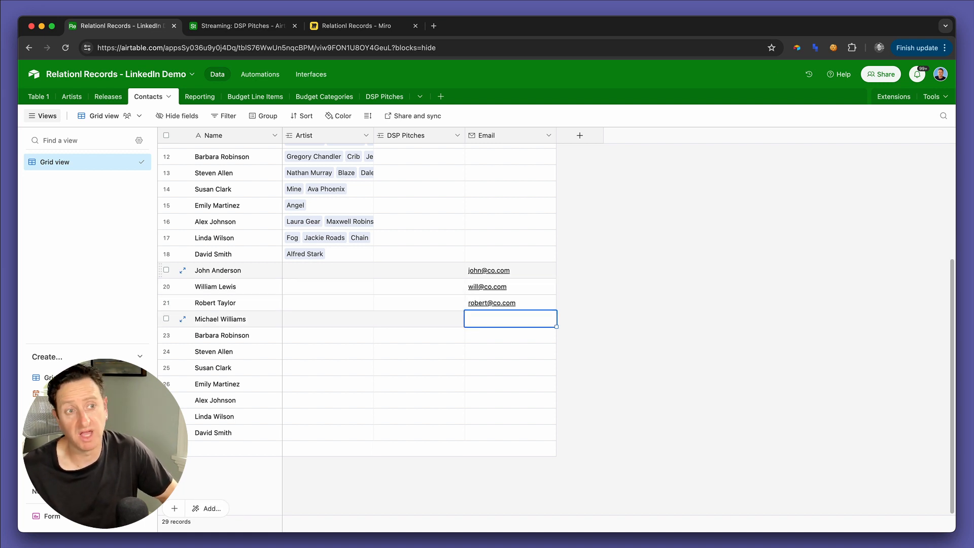
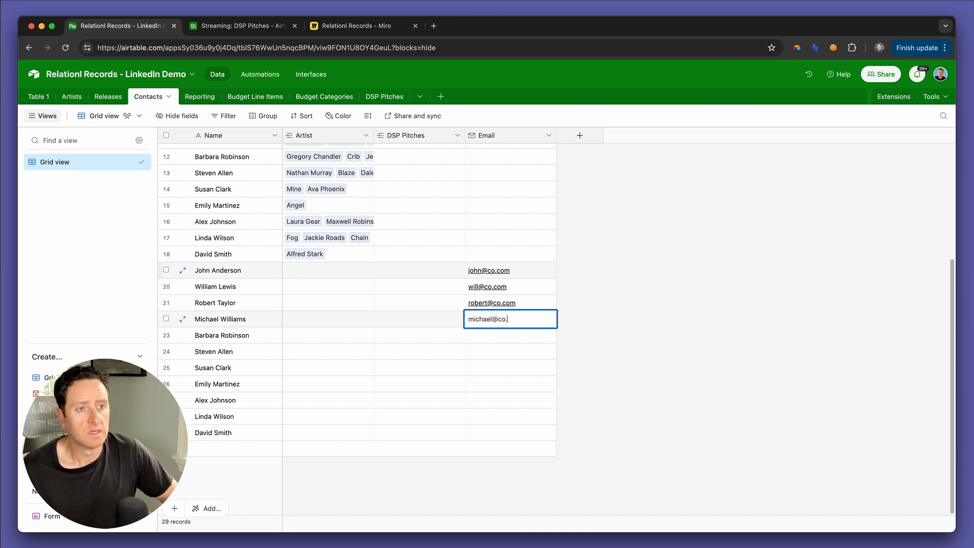
{"action": "key", "text": "Return"}
Step: Copy the names of the four contacts with e-mail addresses, rows 19 to 22
{"action": "key", "text": "Up"}
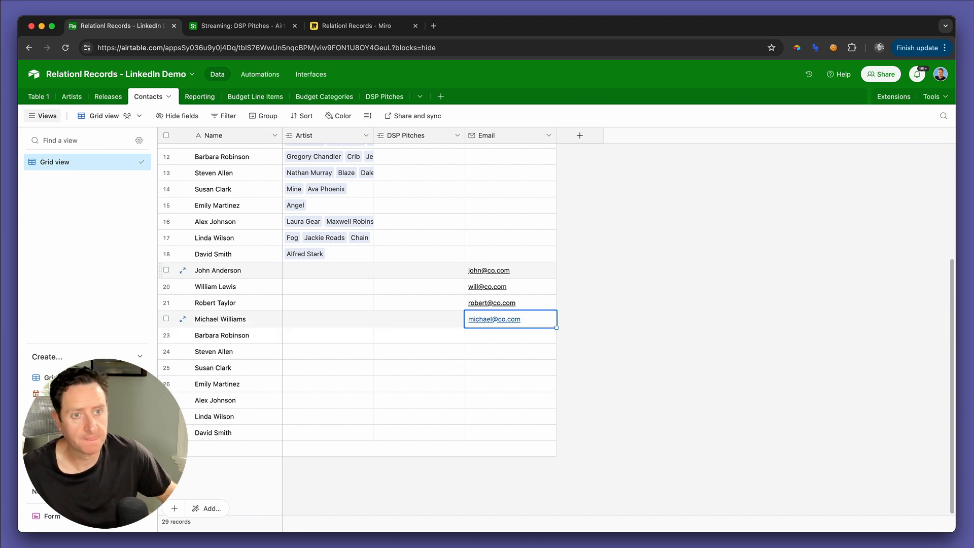
{"action": "key", "text": "Left"}
{"action": "key", "text": "Left"}
{"action": "key", "text": "Left"}
{"action": "key", "text": "shift+Up"}
{"action": "key", "text": "shift+Up"}
{"action": "key", "text": "shift+Up"}
{"action": "key", "text": "shift+Up"}
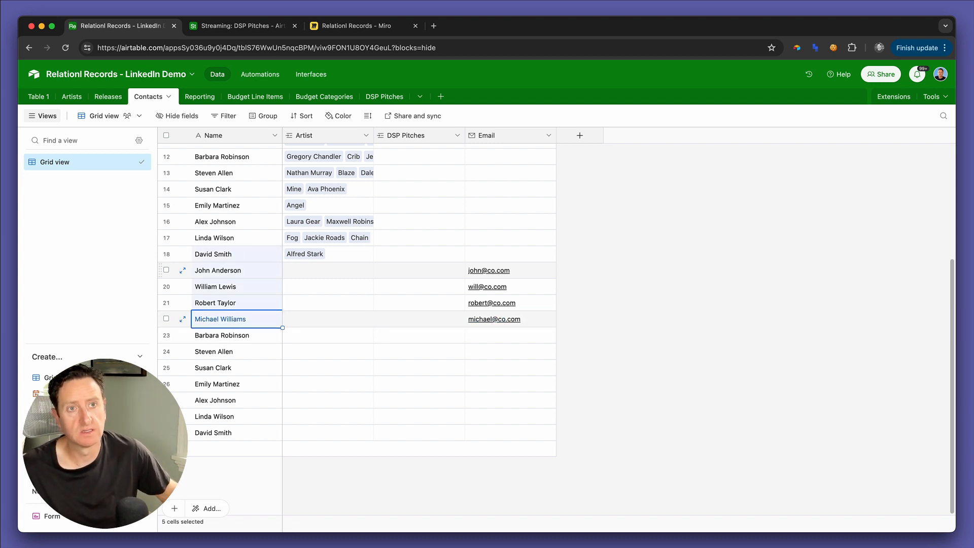
{"action": "key", "text": "super+c"}
Step: Return to the DSP Pitches interface page, style the Recipients field as pills and allow linking and unlinking records in it
{"action": "key", "text": "ctrl+Tab"}
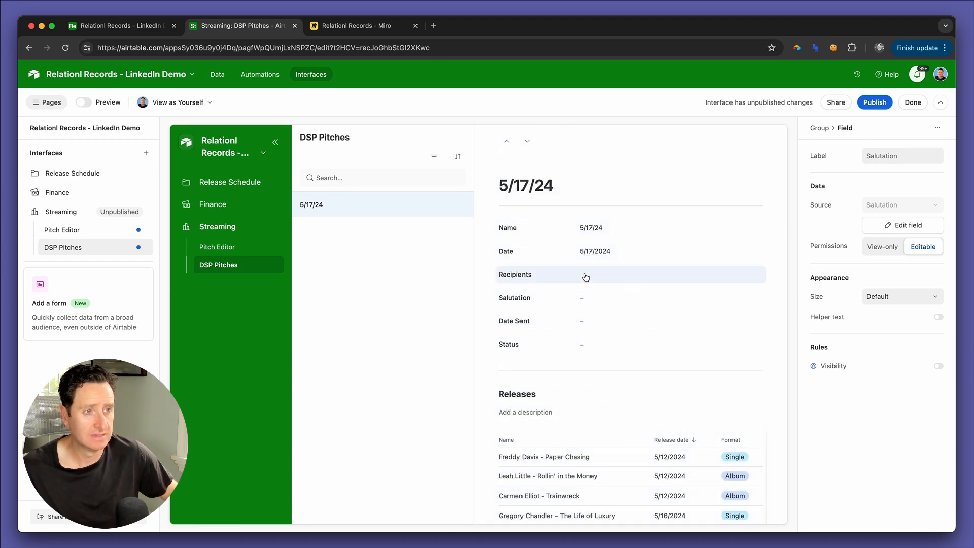
{"action": "left_click", "coordinate": [657, 278]}
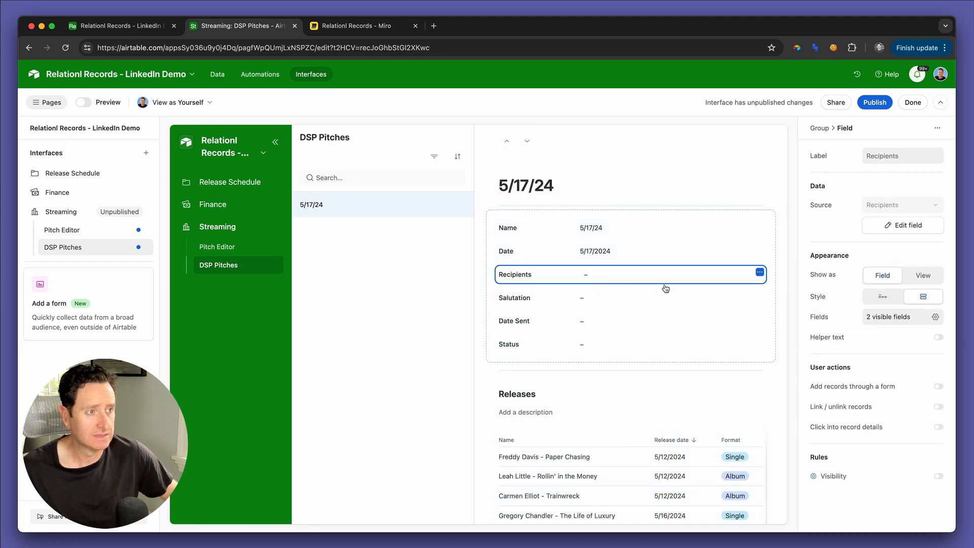
{"action": "left_click", "coordinate": [892, 298]}
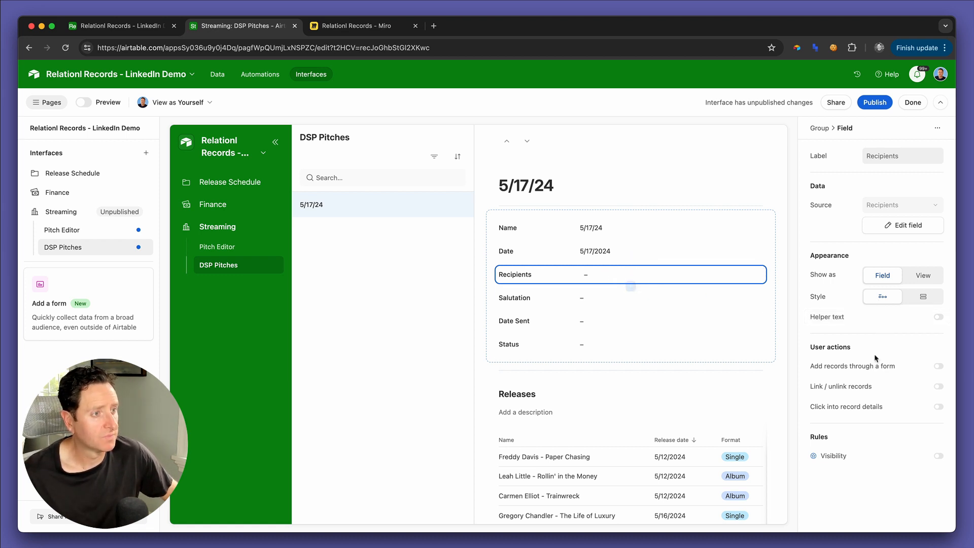
{"action": "left_click", "coordinate": [939, 387]}
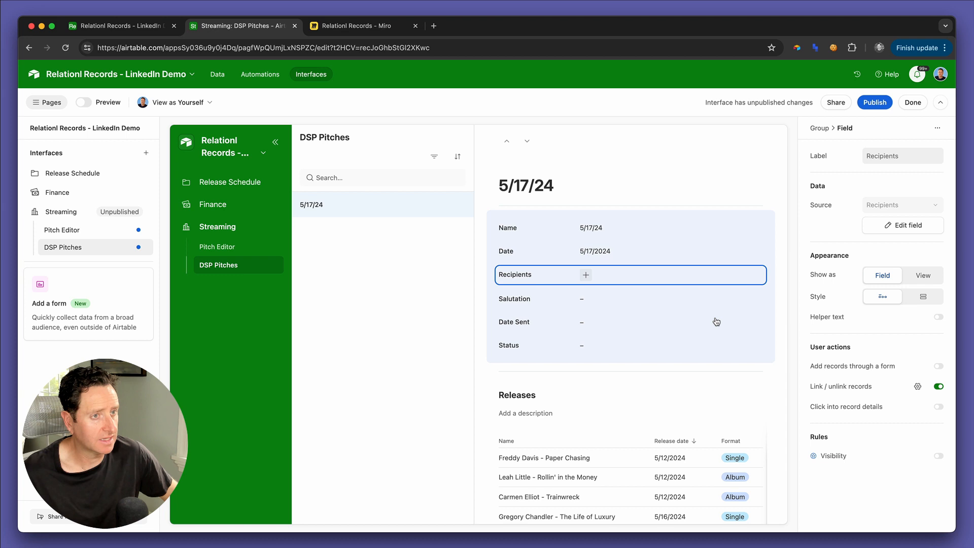
Step: Open the record choices for the pitch's Recipients and compare them with the names in the Contacts table
{"action": "left_click", "coordinate": [586, 275]}
{"action": "key", "text": "ctrl+shift+Tab"}
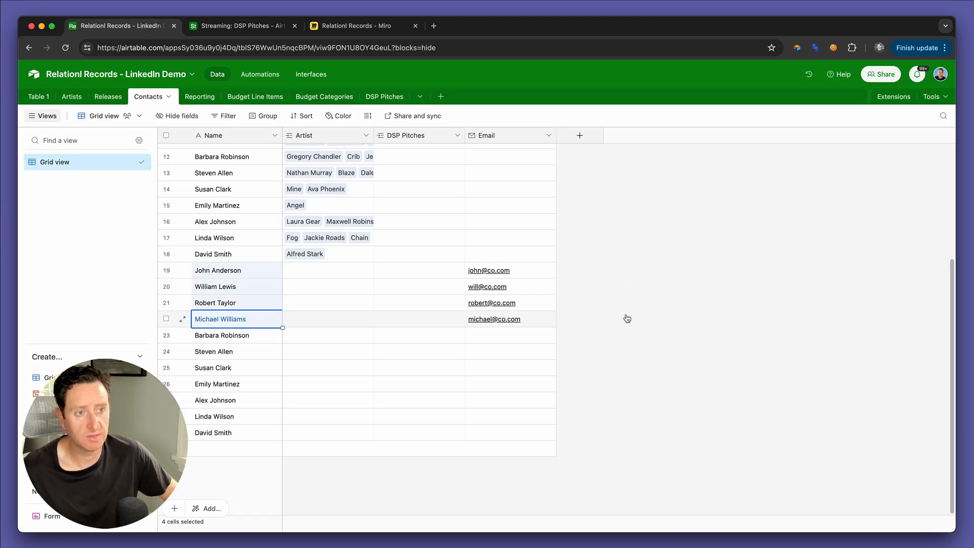
{"action": "key", "text": "ctrl+Tab"}
{"action": "scroll", "coordinate": [628, 320], "scroll_direction": "down", "scroll_amount": 1}
Step: Change the surnames of the contacts in rows 19 and 20 of the Contacts table to distinguish them from their duplicates
{"action": "key", "text": "ctrl+shift+Tab"}
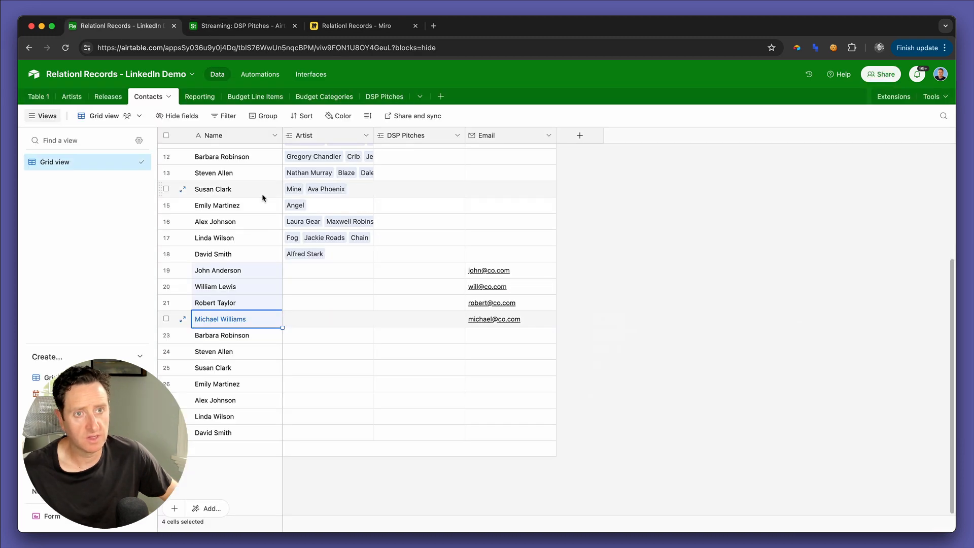
{"action": "scroll", "coordinate": [264, 197], "scroll_direction": "up", "scroll_amount": 4}
{"action": "scroll", "coordinate": [223, 304], "scroll_direction": "down", "scroll_amount": 4}
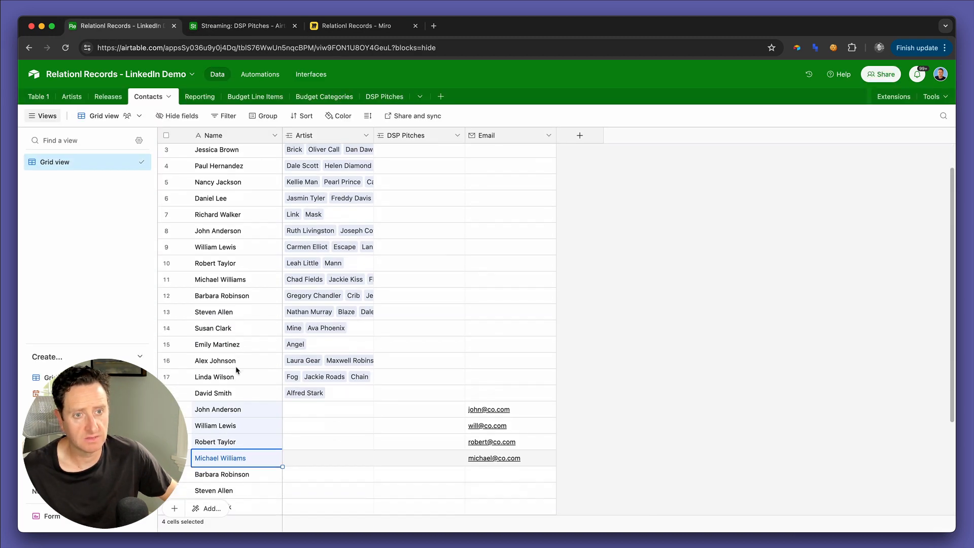
{"action": "left_click", "coordinate": [239, 357]}
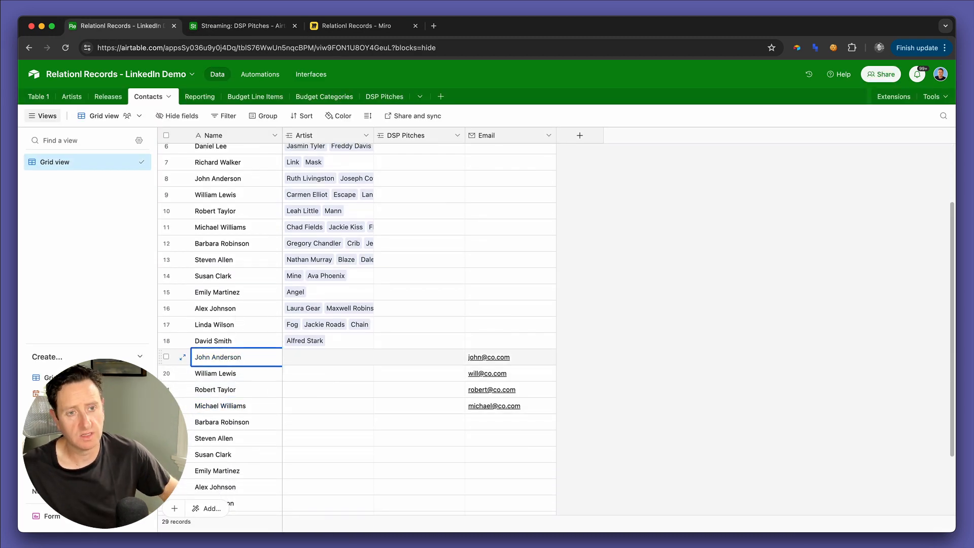
{"action": "left_click", "coordinate": [223, 374]}
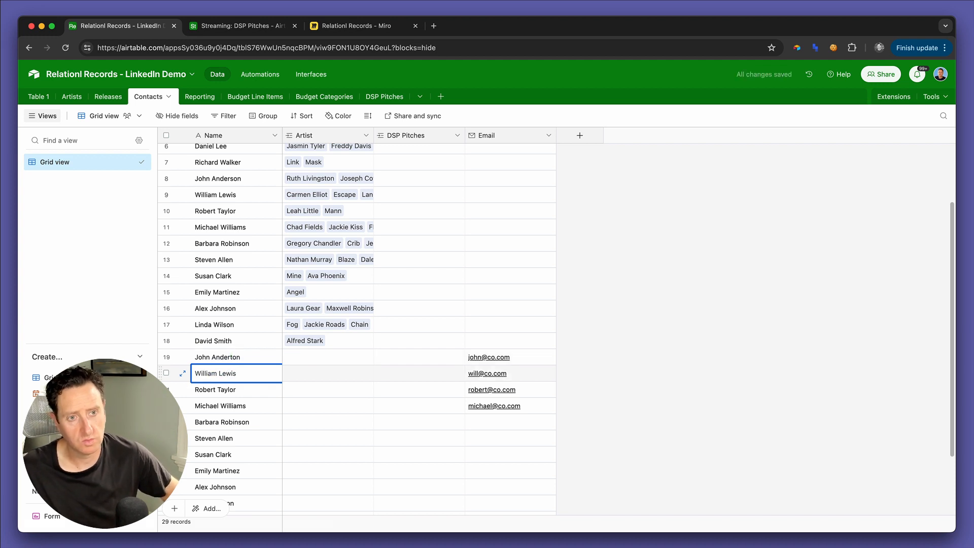
{"action": "type", "text": "Louis"}
Step: Change the surnames of the contacts in rows 21 and 22 and return to the DSP Pitches interface page
{"action": "left_click", "coordinate": [235, 389]}
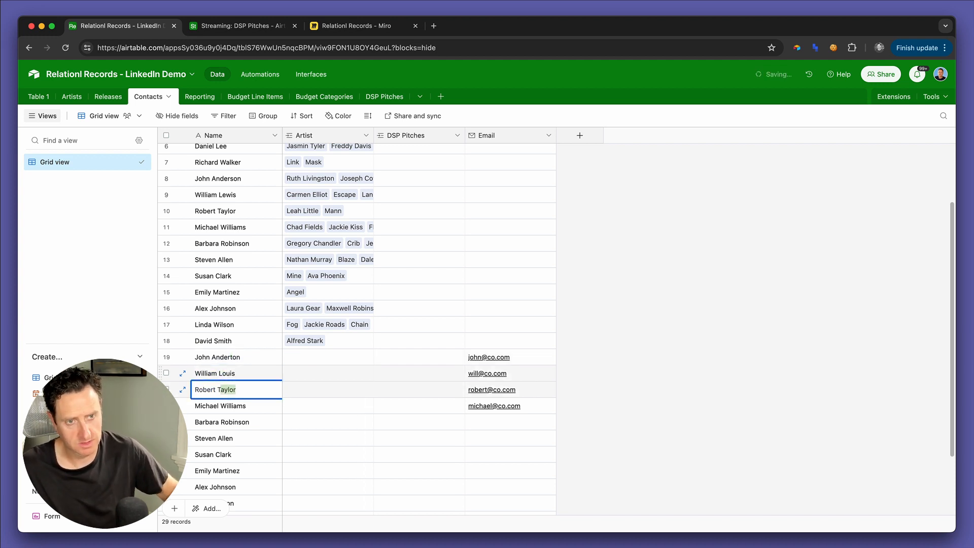
{"action": "type", "text": "atum"}
{"action": "key", "text": "Return"}
{"action": "key", "text": "Return"}
{"action": "key", "text": "shift+Left"}
{"action": "key", "text": "shift+Left"}
{"action": "key", "text": "shift+Left"}
{"action": "key", "text": "shift+Left"}
{"action": "key", "text": "shift+Left"}
{"action": "key", "text": "shift+Left"}
{"action": "key", "text": "shift+Left"}
{"action": "type", "text": "allace"}
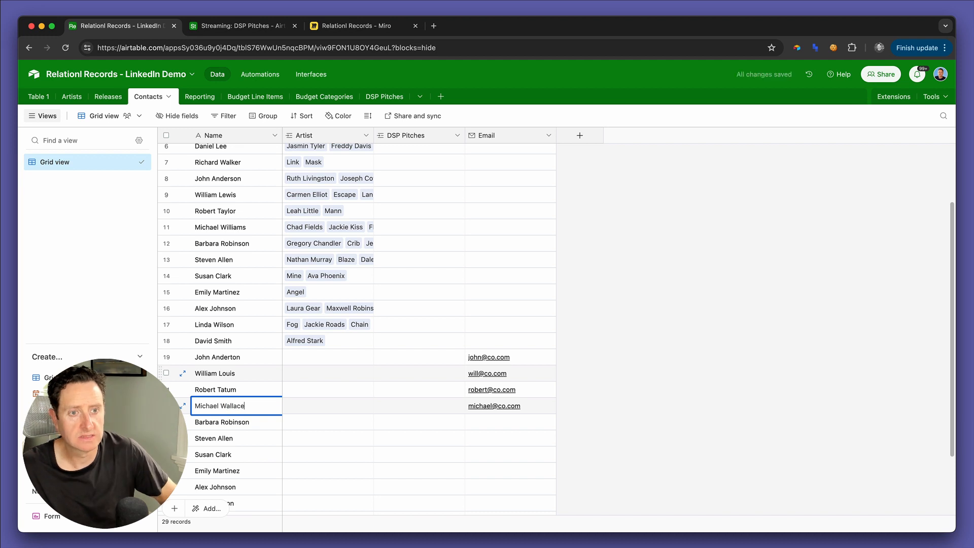
{"action": "key", "text": "Tab"}
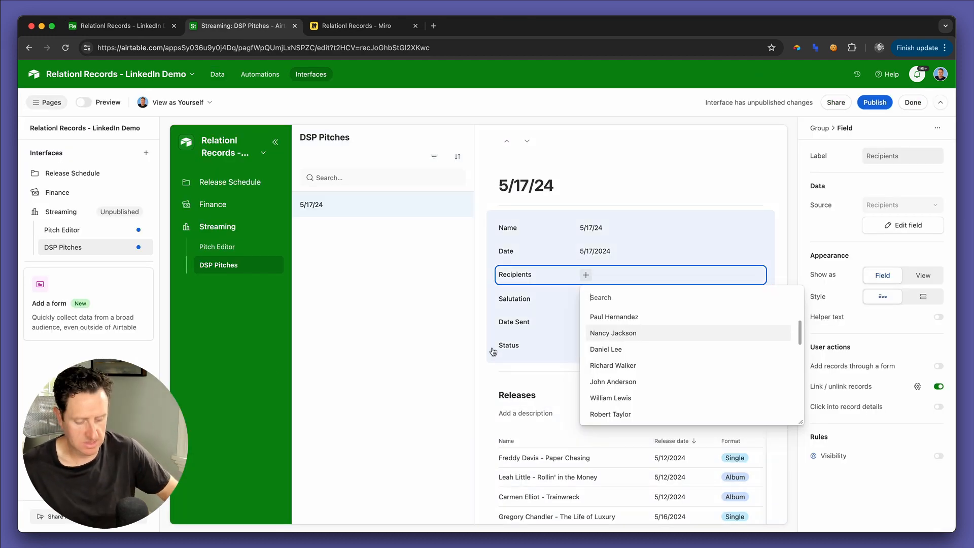
Step: Link the renamed contacts from rows 19 and 20 as recipients of the 5/17/24 pitch
{"action": "type", "text": "and"}
{"action": "key", "text": "Down"}
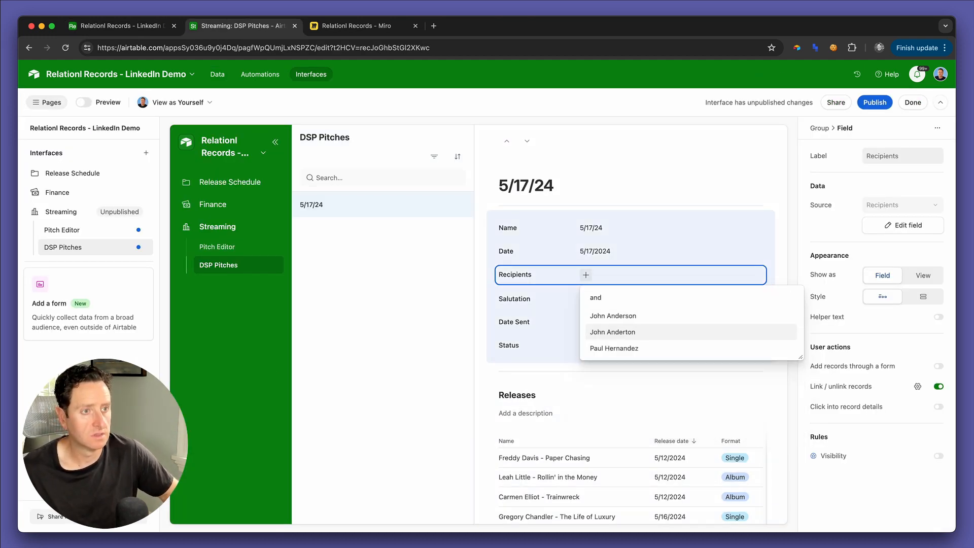
{"action": "key", "text": "Return"}
{"action": "key", "text": "Return"}
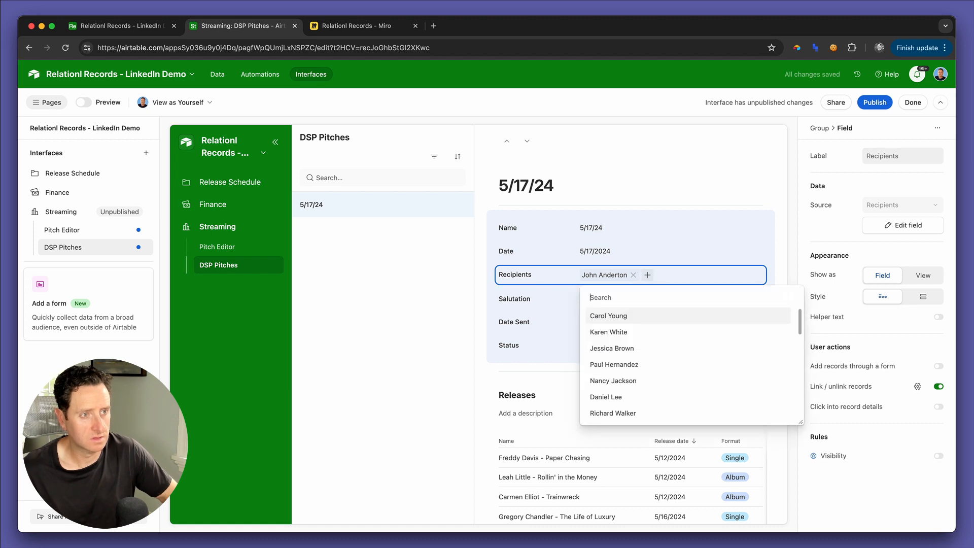
{"action": "type", "text": "louis"}
Step: Link the renamed contacts from rows 21 and 22 as further recipients of the 5/17/24 pitch
{"action": "key", "text": "Return"}
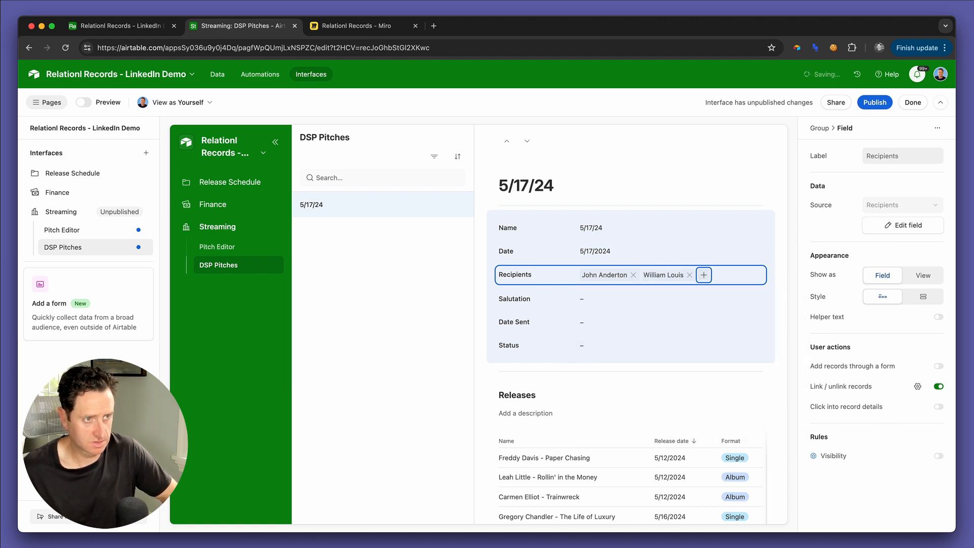
{"action": "key", "text": "Return"}
{"action": "type", "text": "tatum"}
{"action": "key", "text": "Return"}
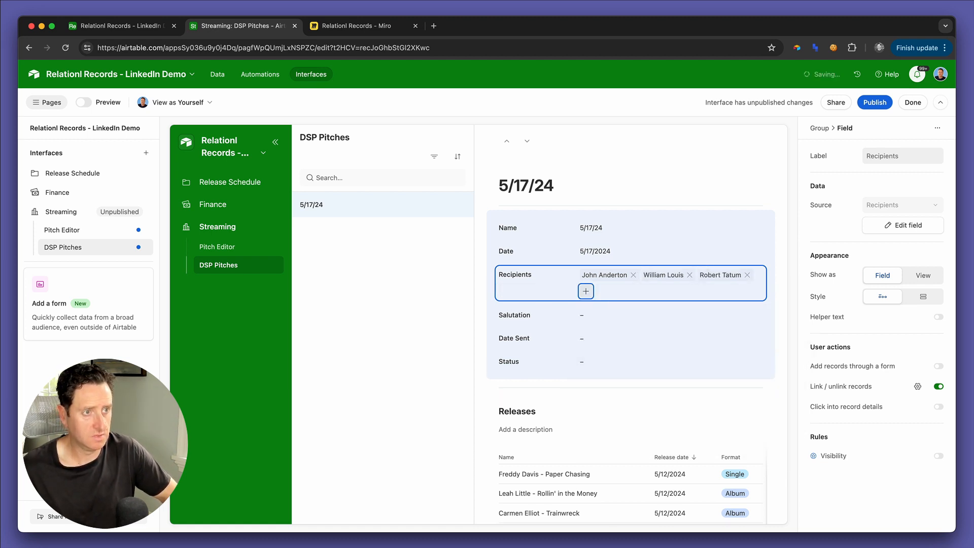
{"action": "key", "text": "Return"}
{"action": "type", "text": "walla"}
{"action": "key", "text": "Return"}
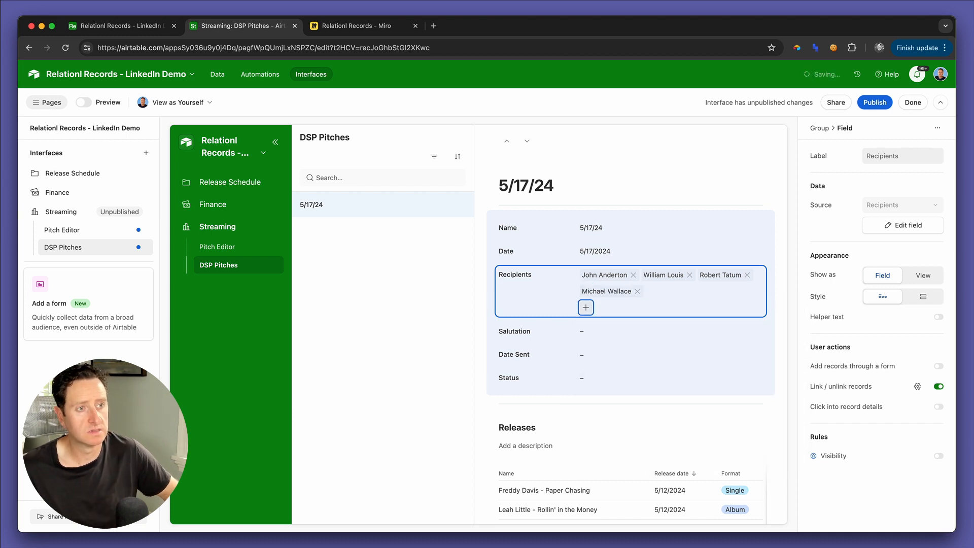
{"action": "left_click", "coordinate": [773, 337]}
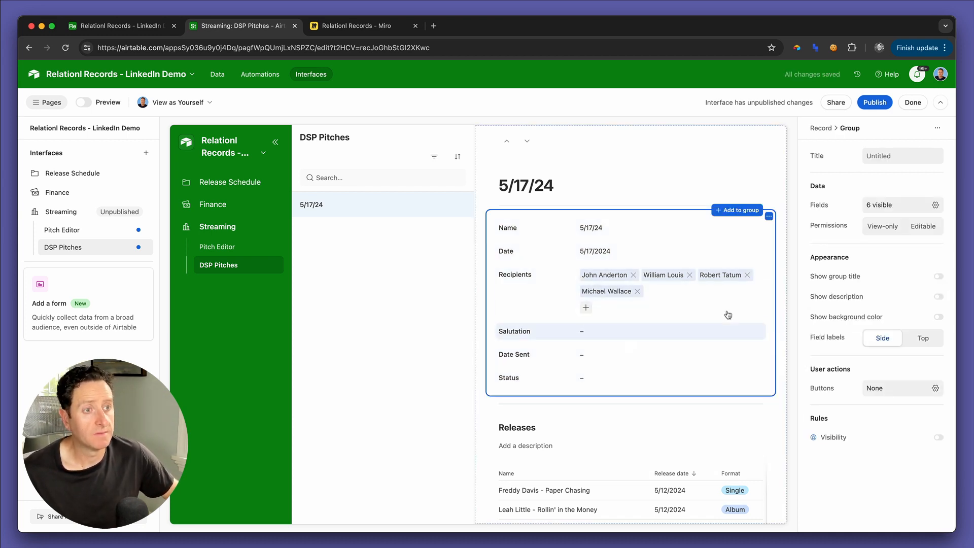
Step: Add a lookup field for Email from the Recipients field in the DSP Pitches table
{"action": "scroll", "coordinate": [595, 294], "scroll_direction": "down", "scroll_amount": 10}
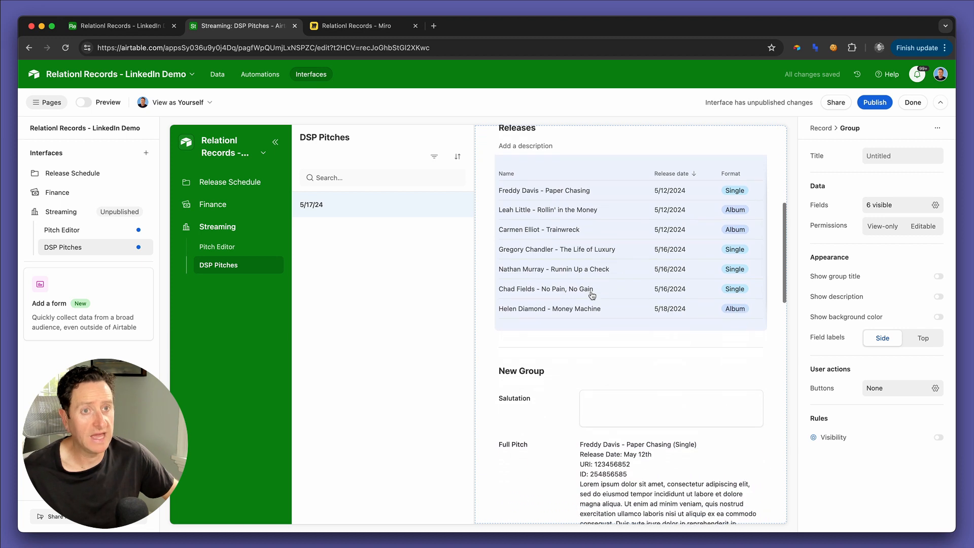
{"action": "key", "text": "ctrl+shift+Tab"}
{"action": "left_click", "coordinate": [391, 98]}
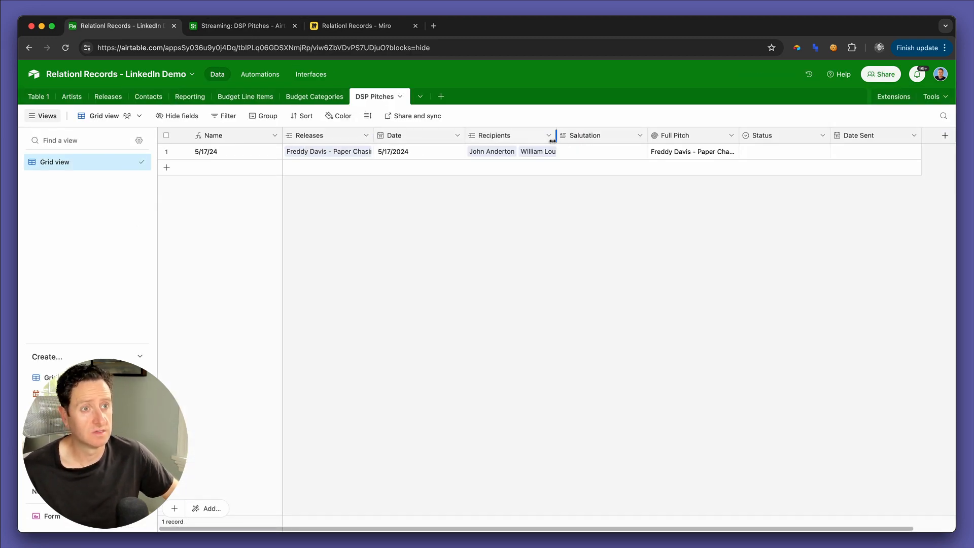
{"action": "left_click", "coordinate": [548, 136]}
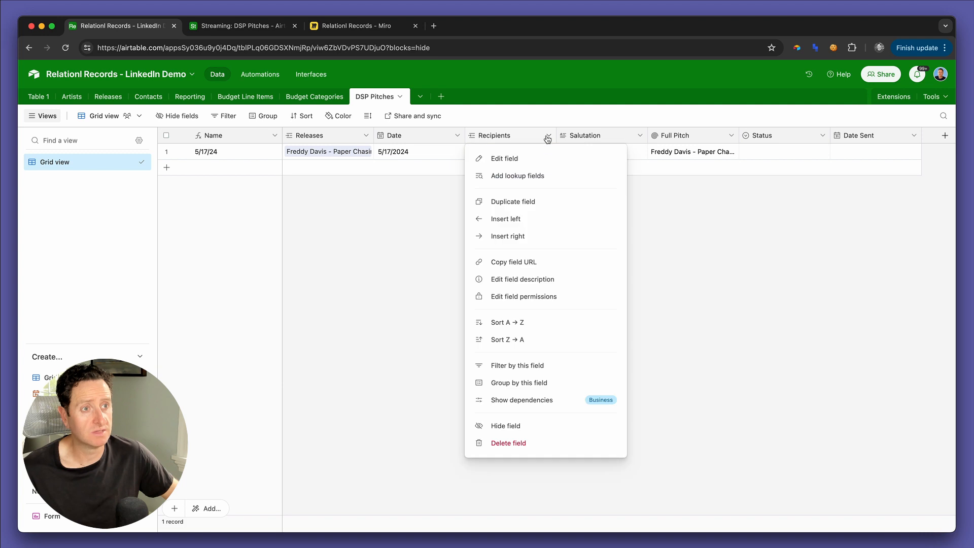
{"action": "left_click", "coordinate": [537, 176]}
{"action": "left_click", "coordinate": [432, 275]}
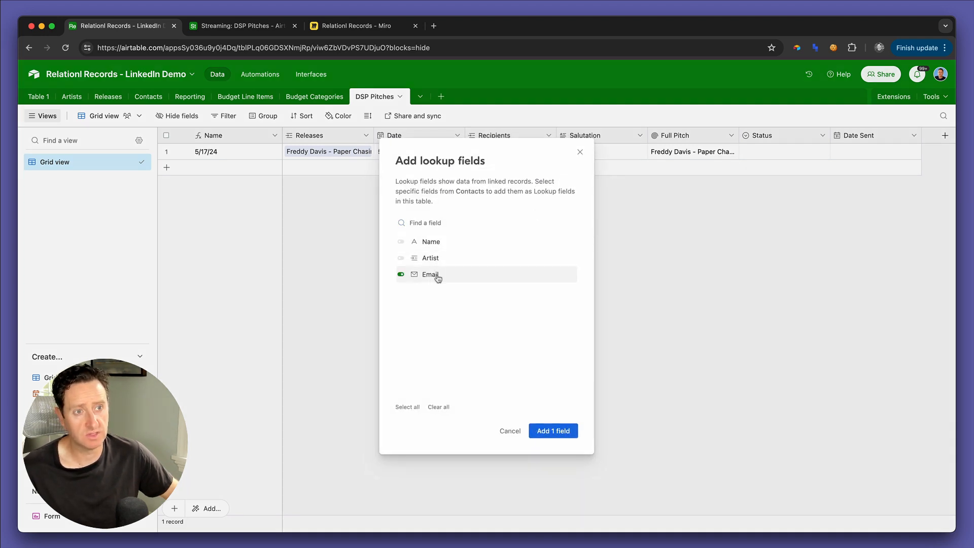
{"action": "left_click", "coordinate": [554, 431]}
Step: Rename the Email lookup field as To and save it
{"action": "double_click", "coordinate": [607, 138]}
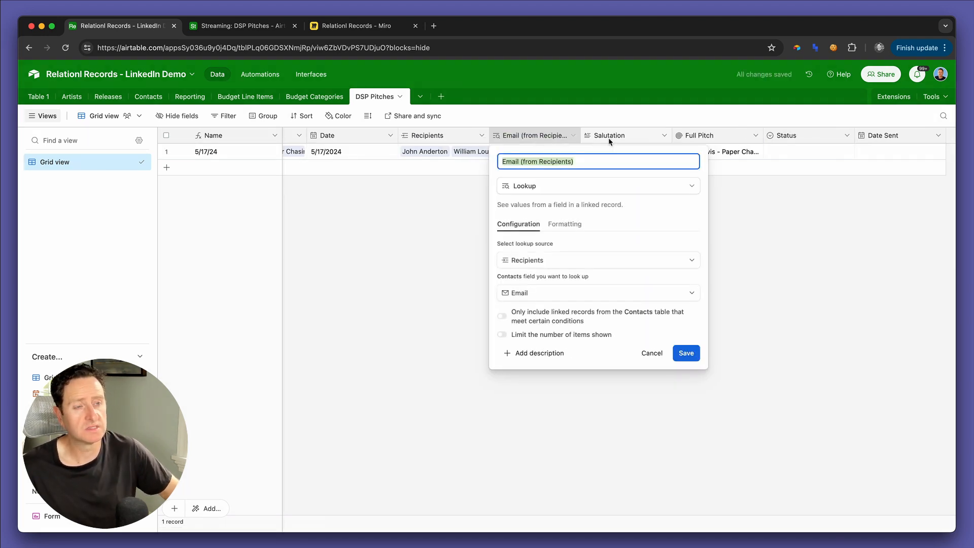
{"action": "type", "text": "To"}
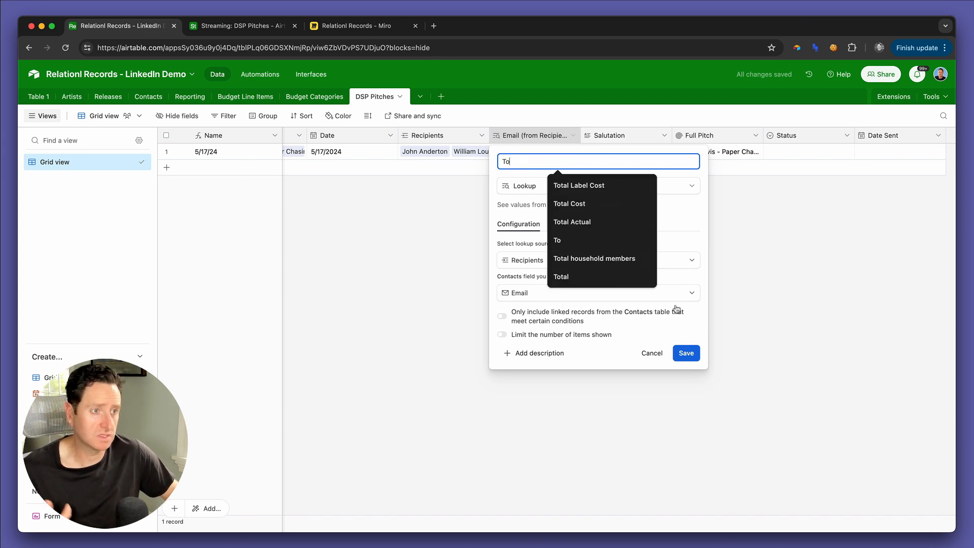
{"action": "left_click", "coordinate": [687, 354]}
Step: Add the To field above Salutation in the New Group section of the DSP Pitches interface page
{"action": "key", "text": "ctrl+Tab"}
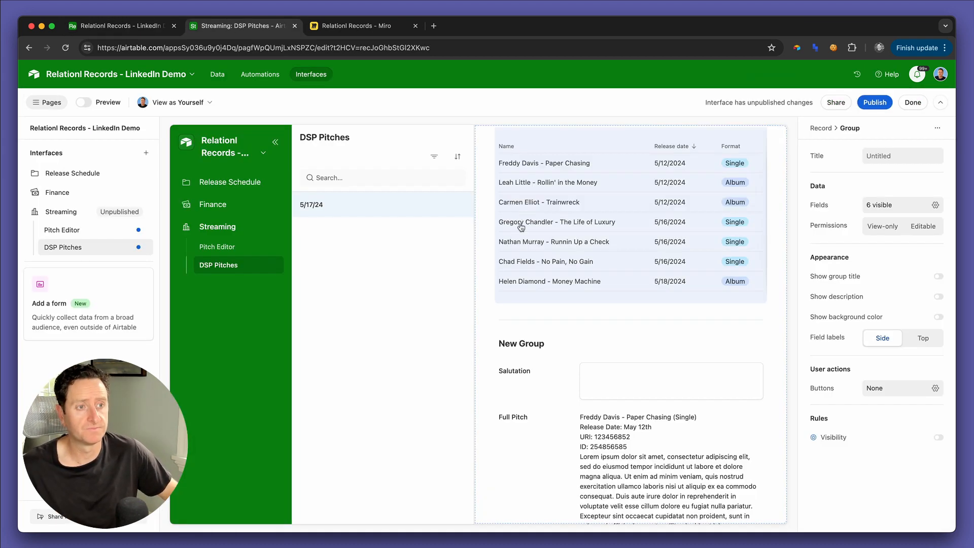
{"action": "scroll", "coordinate": [560, 387], "scroll_direction": "down", "scroll_amount": 1}
{"action": "left_click", "coordinate": [630, 348]}
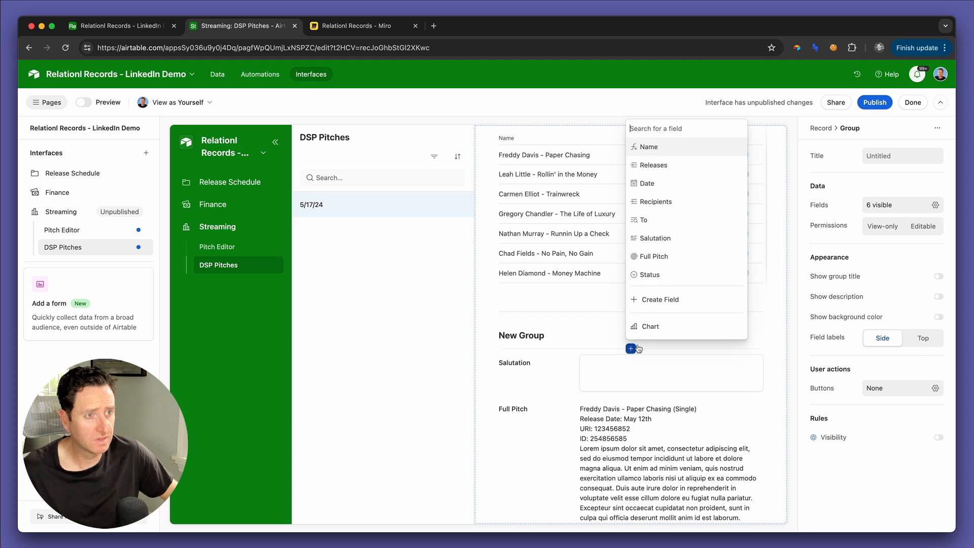
{"action": "left_click", "coordinate": [668, 219]}
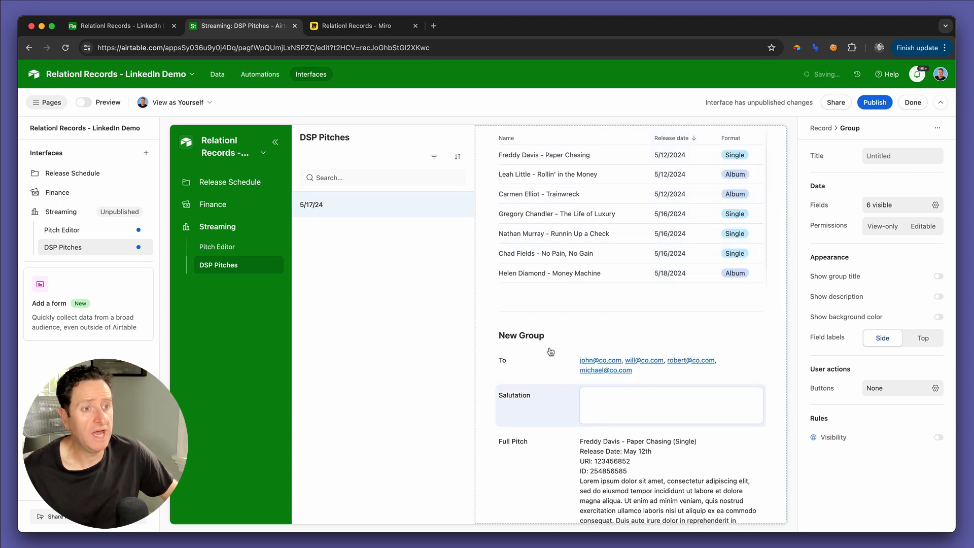
Step: Rename the New Group section as Pitch Preview
{"action": "left_click", "coordinate": [541, 331]}
{"action": "triple_click", "coordinate": [536, 335]}
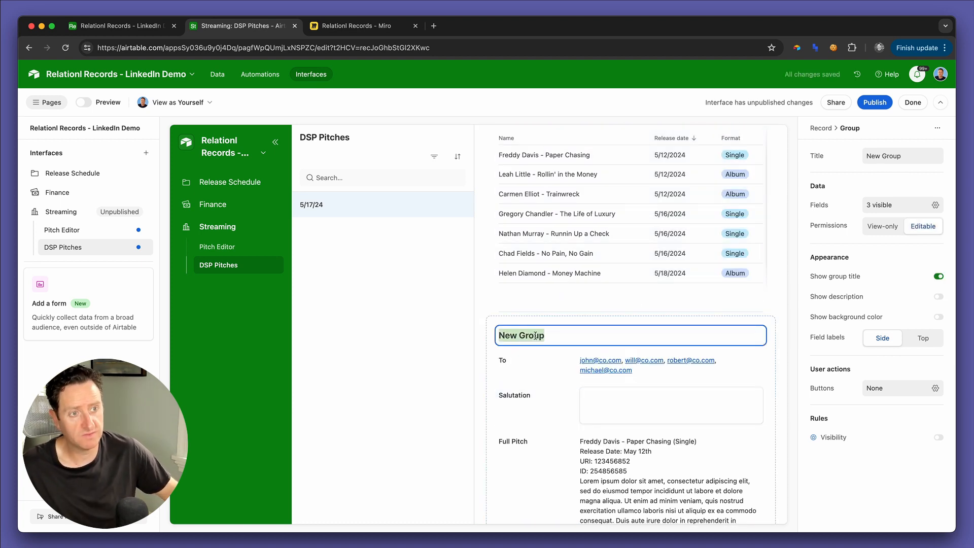
{"action": "type", "text": "Pitch Preview"}
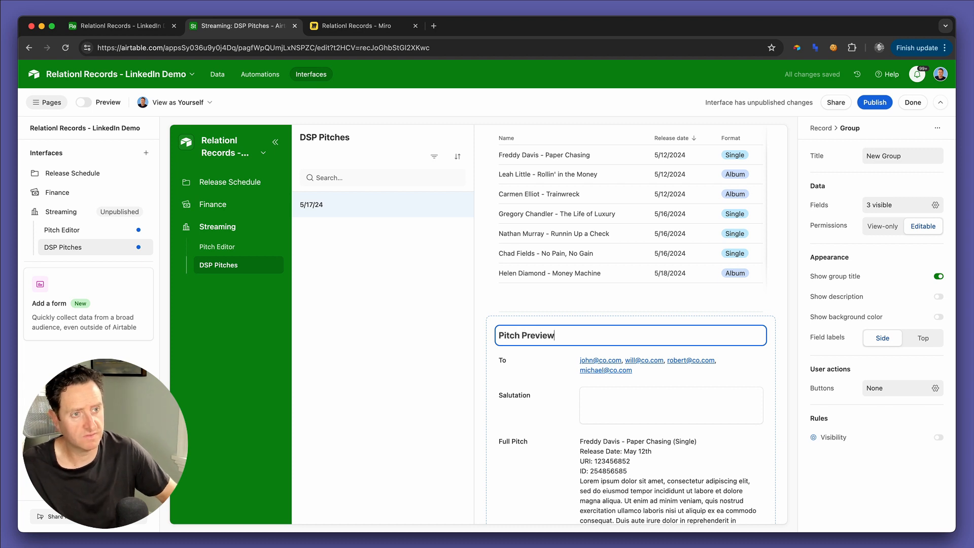
Step: Publish the Streaming interface and dismiss the offer to share it with users
{"action": "scroll", "coordinate": [525, 393], "scroll_direction": "down", "scroll_amount": 3}
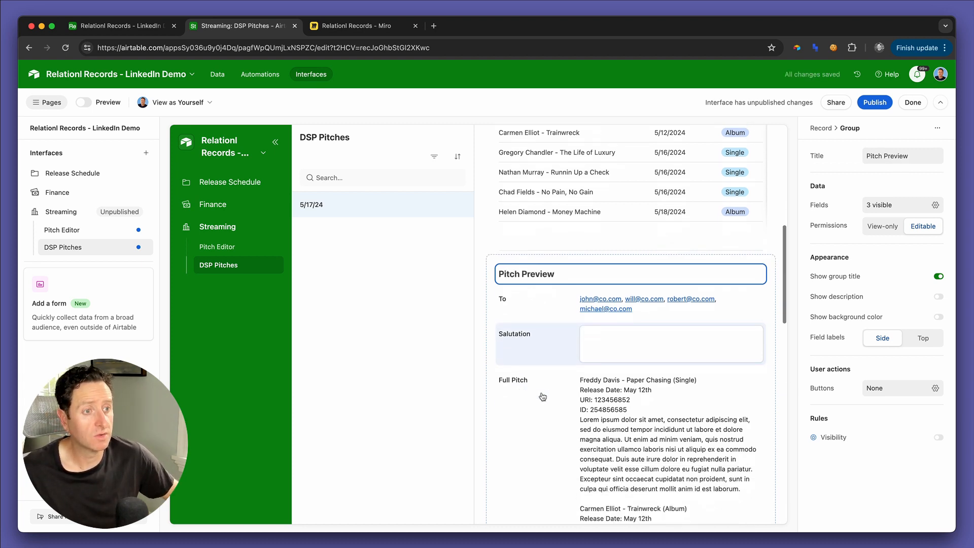
{"action": "scroll", "coordinate": [552, 345], "scroll_direction": "down", "scroll_amount": 10}
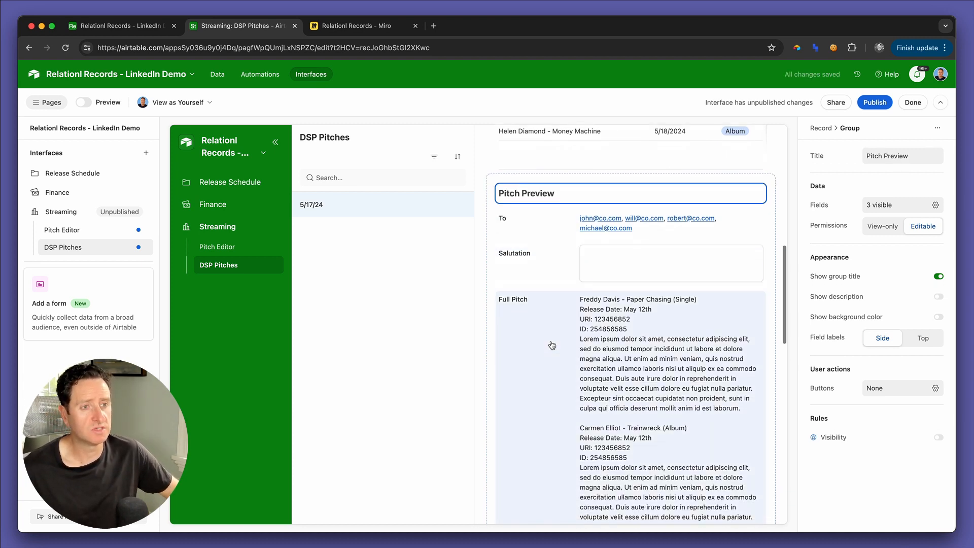
{"action": "scroll", "coordinate": [553, 345], "scroll_direction": "down", "scroll_amount": 5}
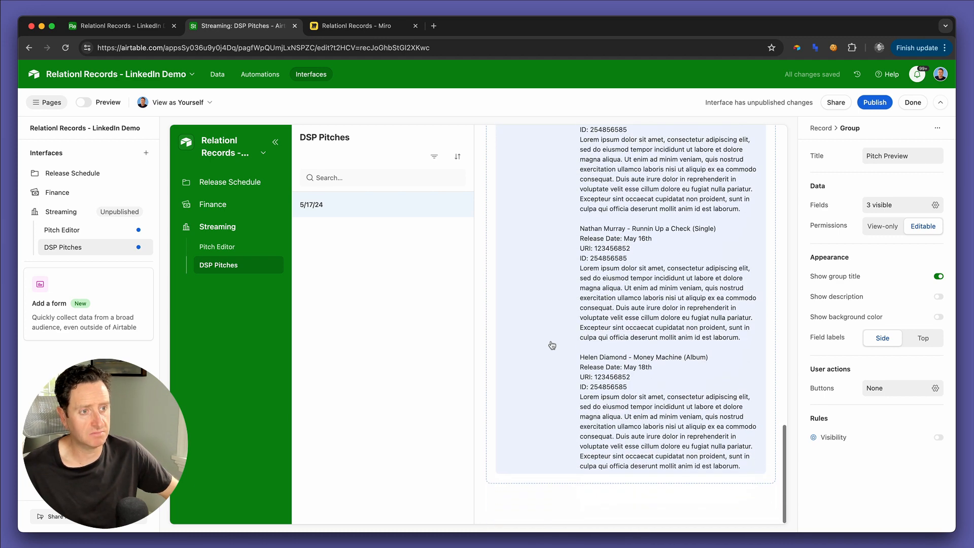
{"action": "scroll", "coordinate": [552, 345], "scroll_direction": "up", "scroll_amount": 10}
{"action": "scroll", "coordinate": [553, 345], "scroll_direction": "down", "scroll_amount": 2}
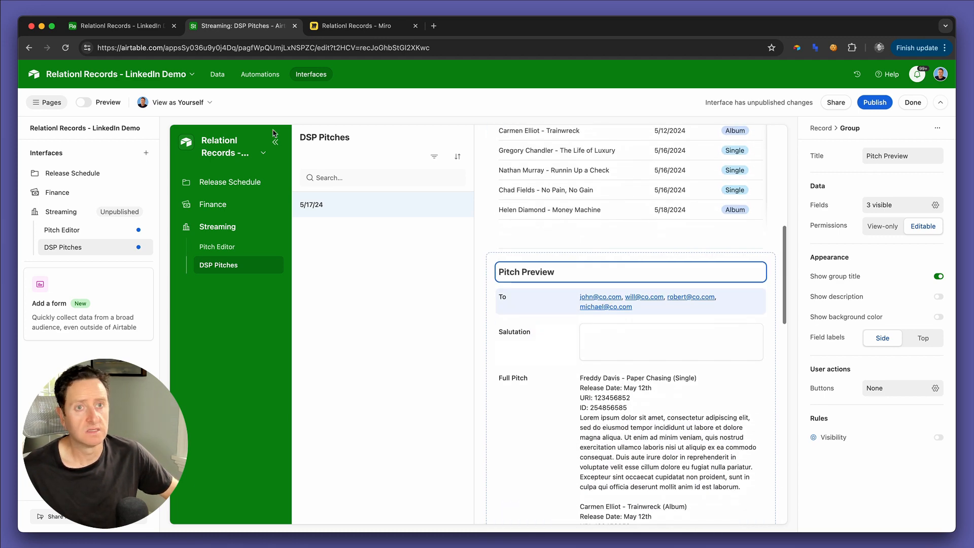
{"action": "left_click", "coordinate": [874, 104]}
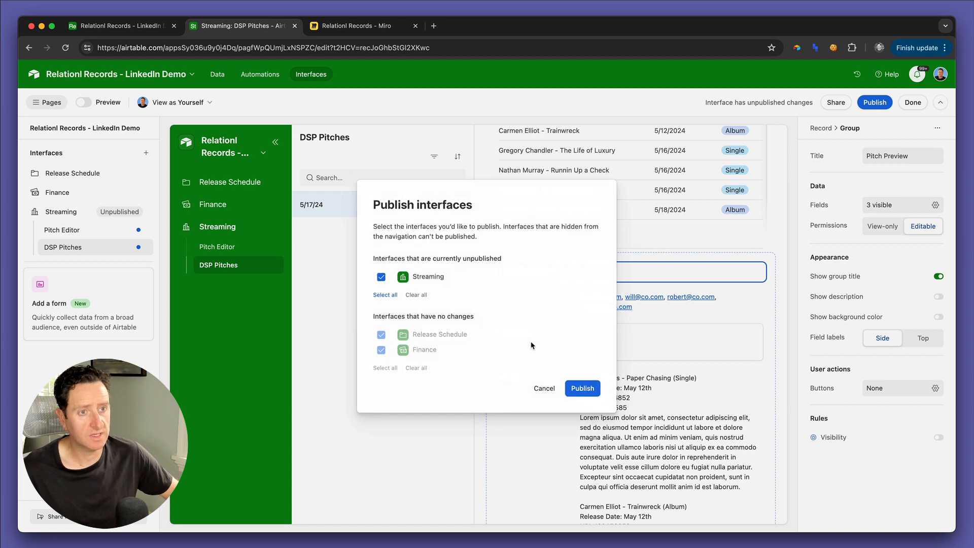
{"action": "left_click", "coordinate": [573, 387]}
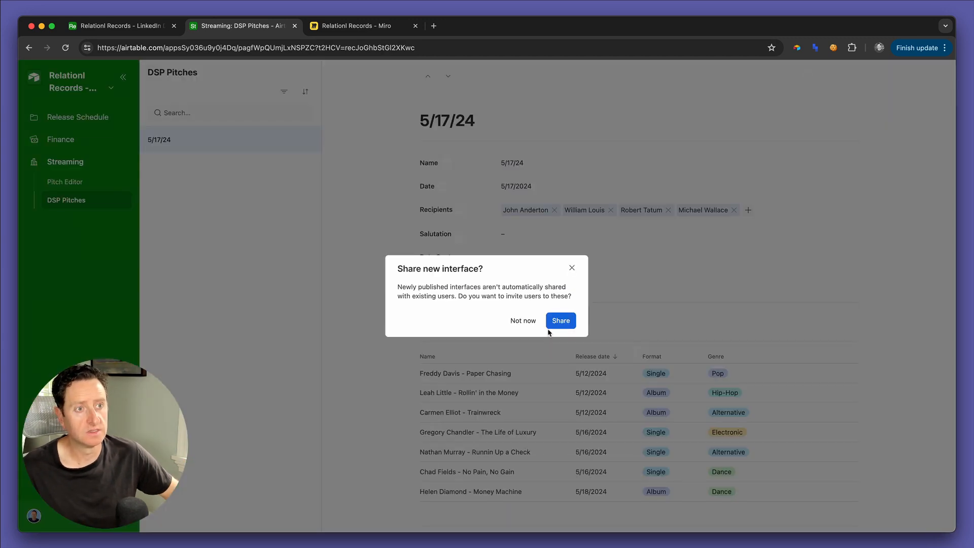
{"action": "left_click", "coordinate": [572, 267]}
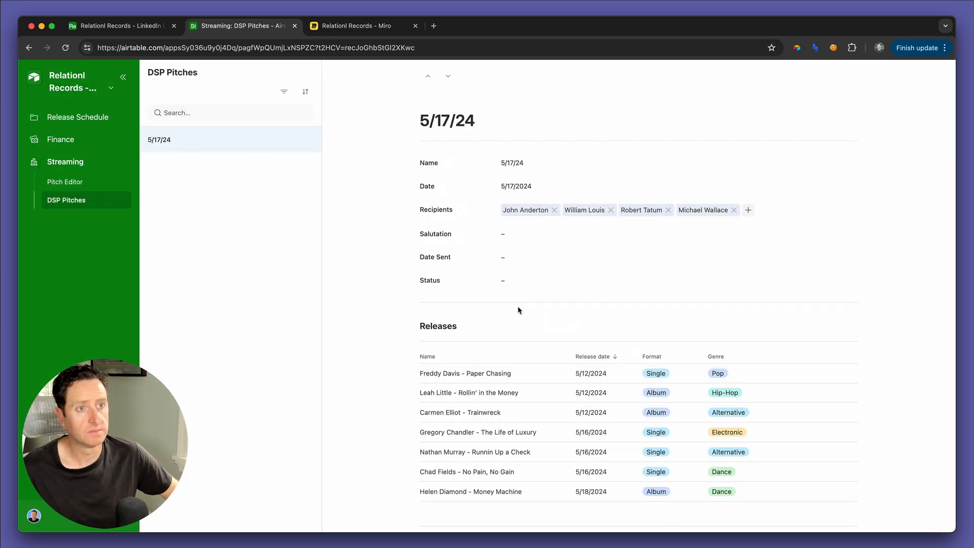
Step: Examine the published 5/17/24 pitch page and compare it with its record in the DSP Pitches table
{"action": "scroll", "coordinate": [518, 308], "scroll_direction": "down", "scroll_amount": 8}
{"action": "scroll", "coordinate": [517, 307], "scroll_direction": "up", "scroll_amount": 8}
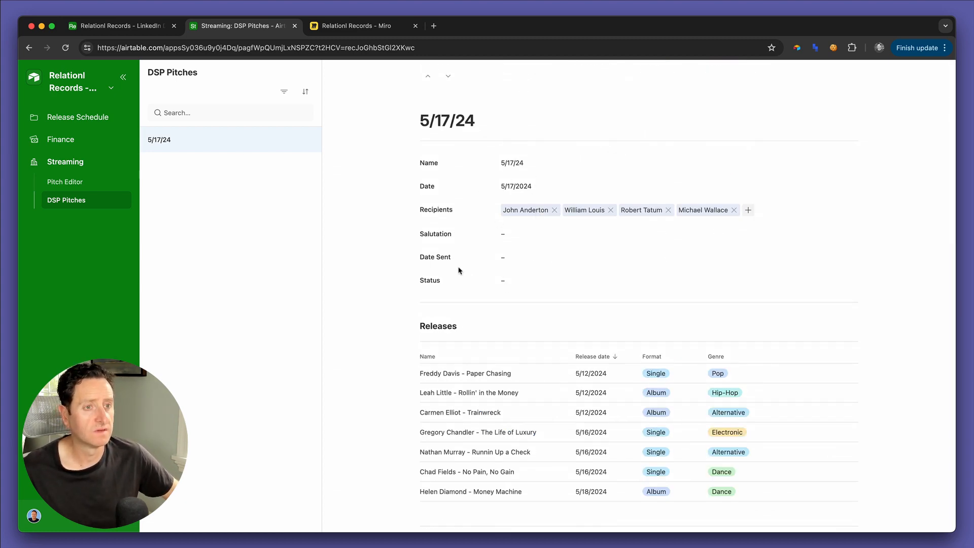
{"action": "key", "text": "ctrl+shift+Tab"}
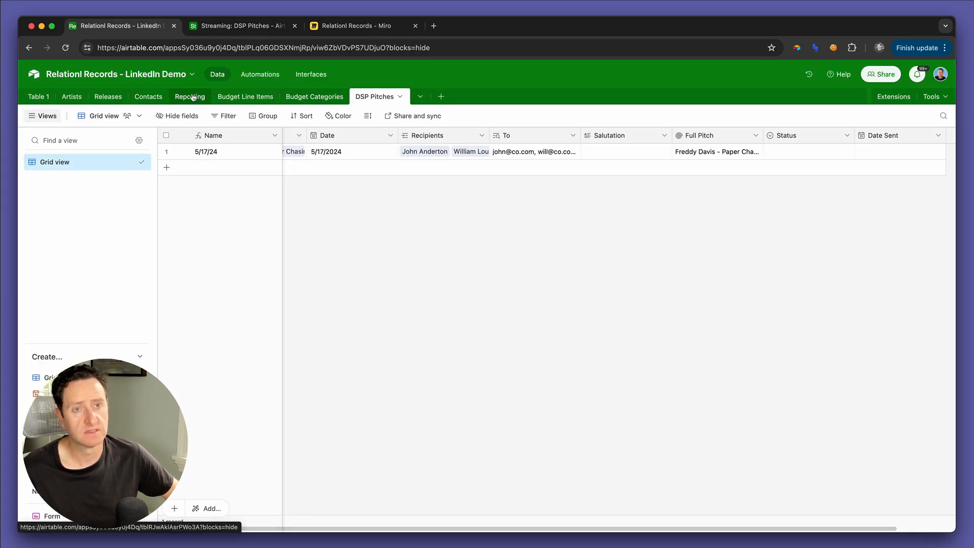
{"action": "key", "text": "ctrl+Tab"}
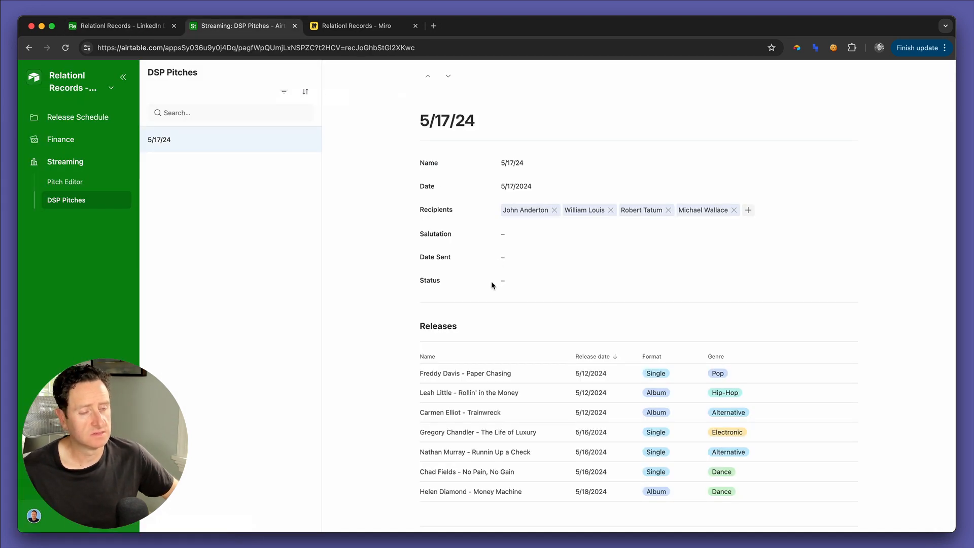
{"action": "key", "text": "ctrl+shift+Tab"}
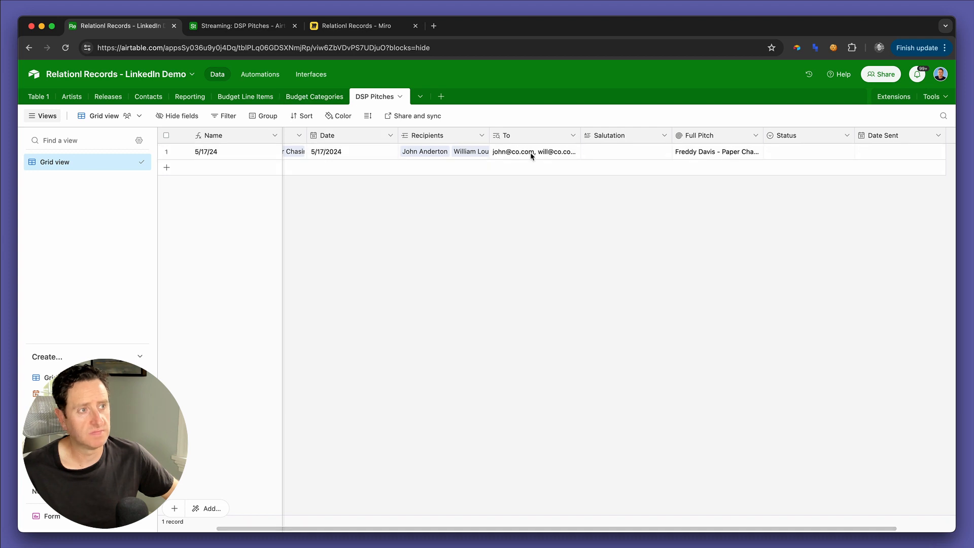
Step: Make In Progress the default option of the Status field in the DSP Pitches table
{"action": "double_click", "coordinate": [797, 135]}
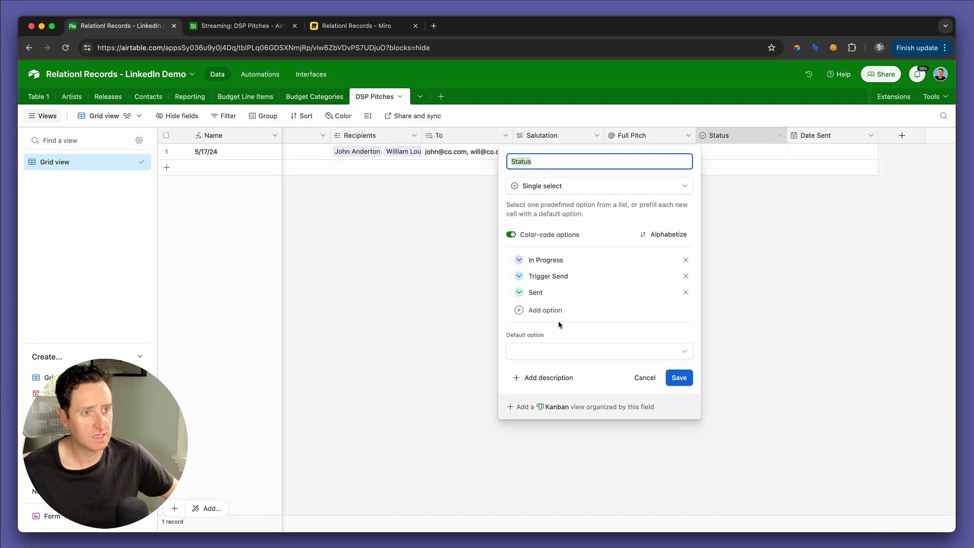
{"action": "left_click", "coordinate": [550, 354]}
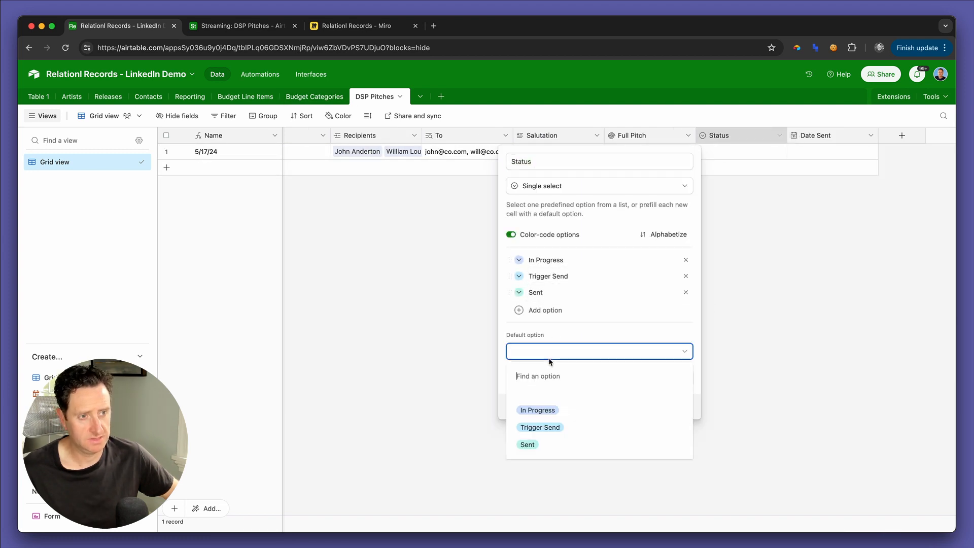
{"action": "left_click", "coordinate": [542, 410]}
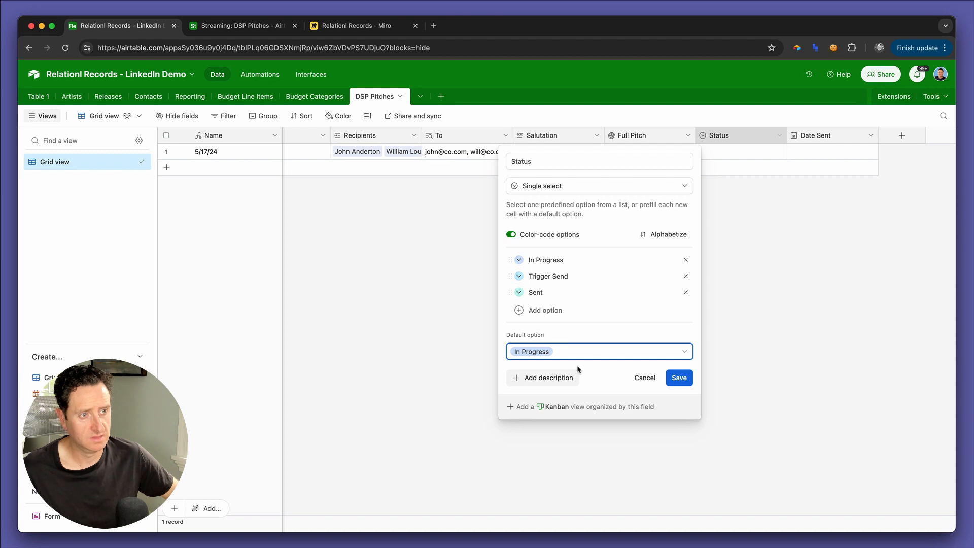
{"action": "left_click", "coordinate": [680, 378]}
Step: Set the Status of the 5/17/24 pitch record to In Progress
{"action": "left_click", "coordinate": [801, 155]}
{"action": "left_click", "coordinate": [807, 155]}
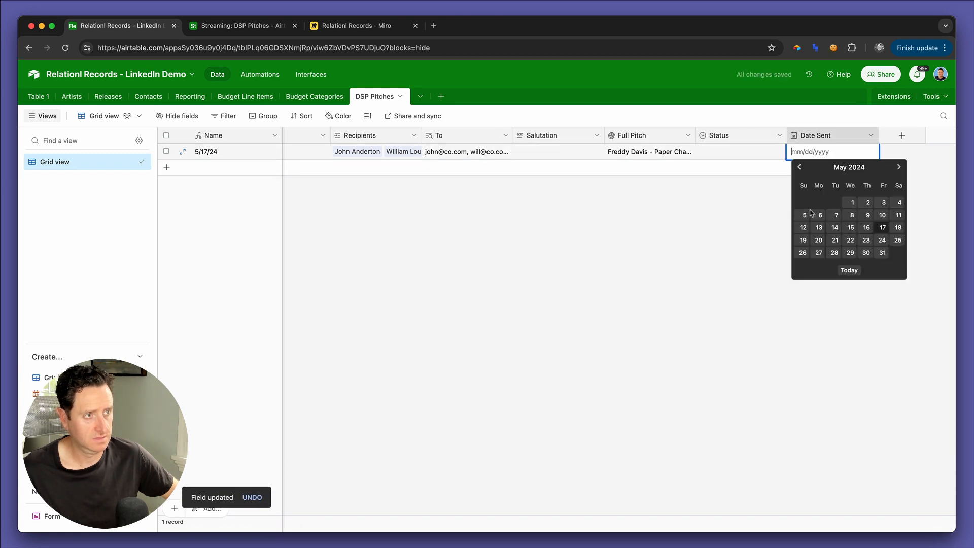
{"action": "left_click", "coordinate": [744, 207]}
{"action": "double_click", "coordinate": [730, 152]}
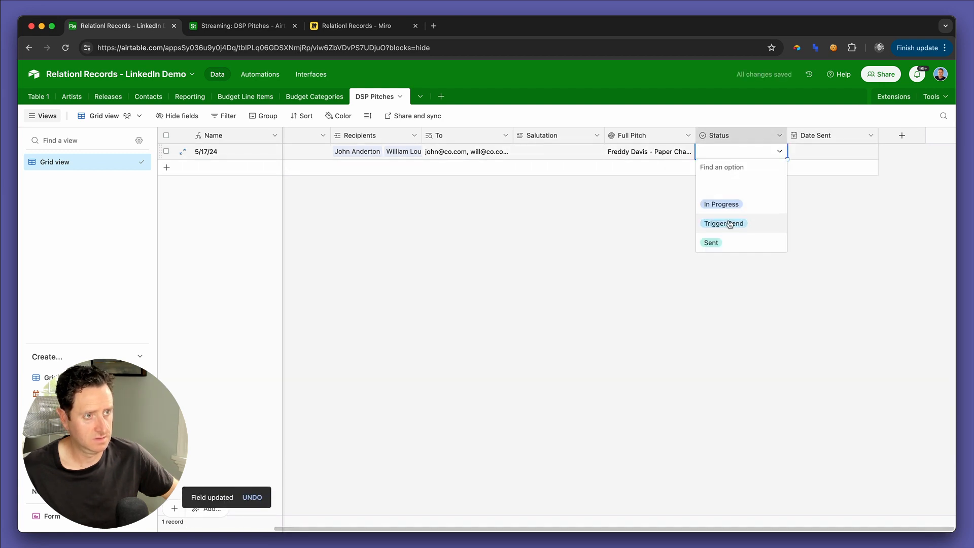
{"action": "left_click", "coordinate": [725, 204]}
Step: Include the time in the Date Sent field and confirm the change despite its interface dependency
{"action": "double_click", "coordinate": [811, 135]}
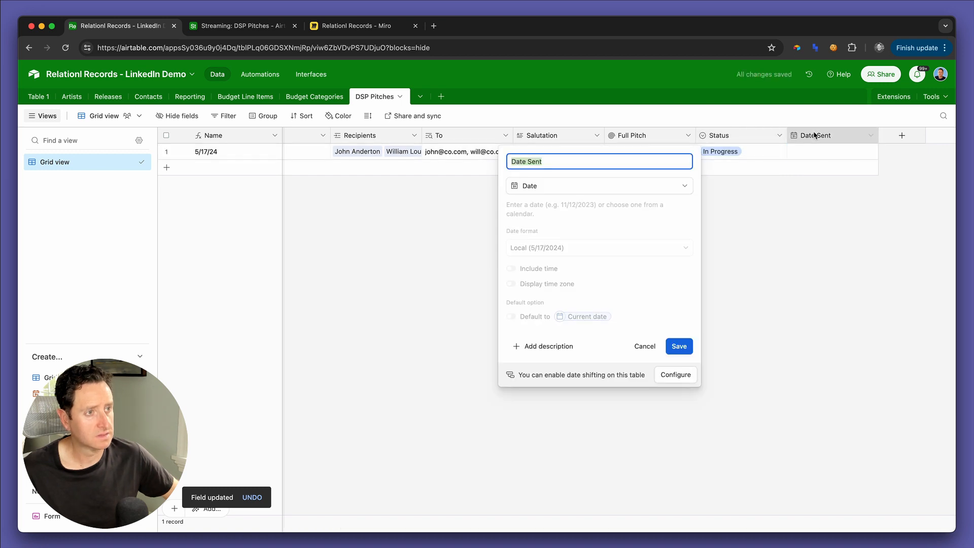
{"action": "left_click", "coordinate": [527, 270]}
{"action": "left_click", "coordinate": [679, 401]}
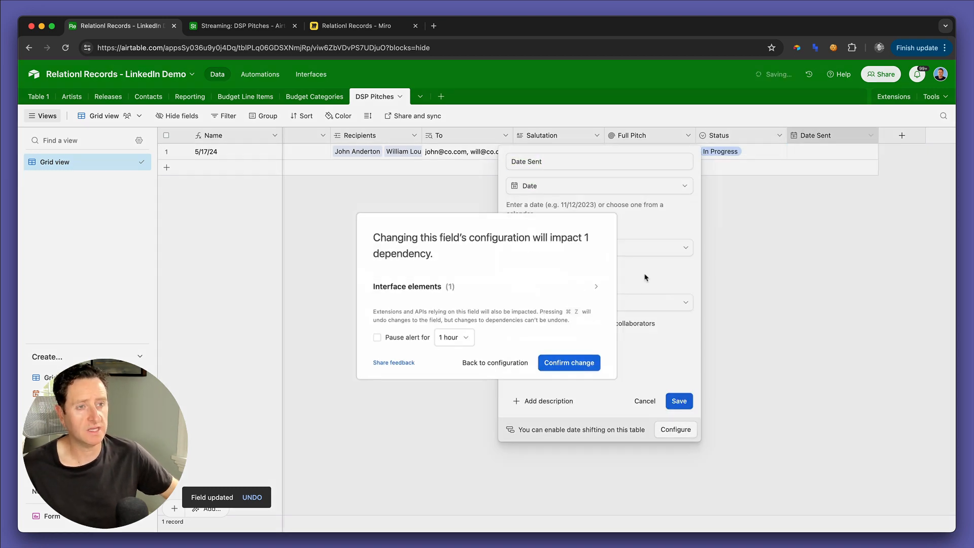
{"action": "left_click", "coordinate": [564, 364]}
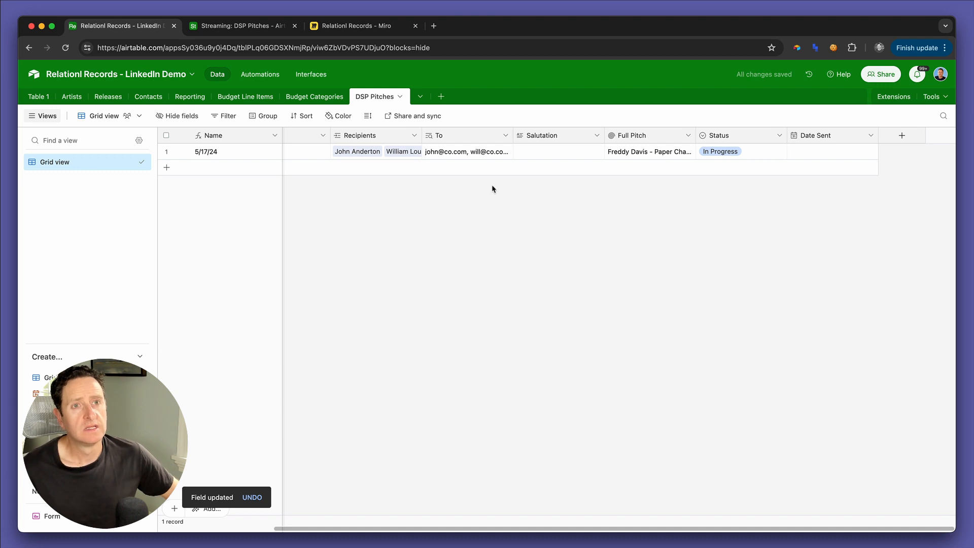
Step: Edit the DSP Pitches interface page, removing Salutation from the first field group and placing Date Sent below Status
{"action": "key", "text": "ctrl+Tab"}
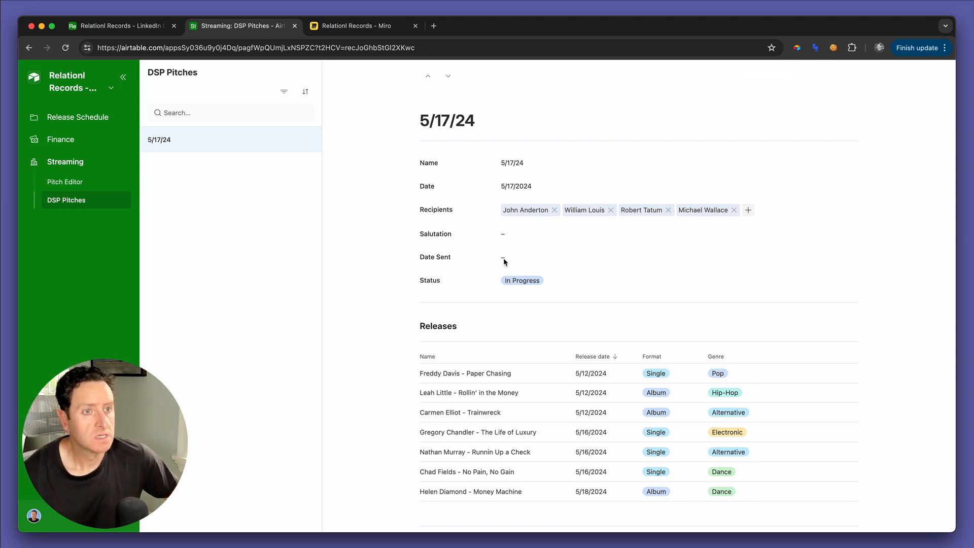
{"action": "left_click", "coordinate": [88, 84]}
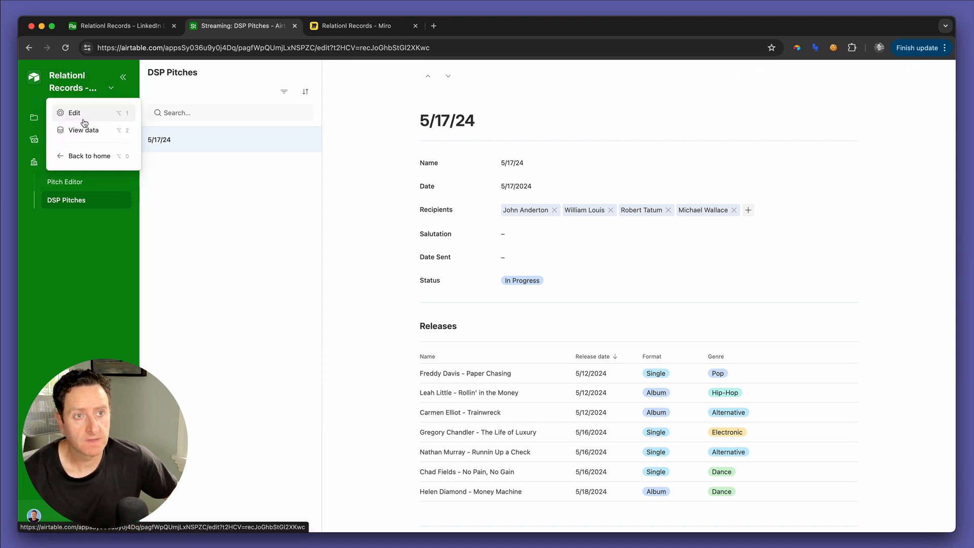
{"action": "left_click", "coordinate": [80, 114]}
{"action": "left_click", "coordinate": [533, 337]}
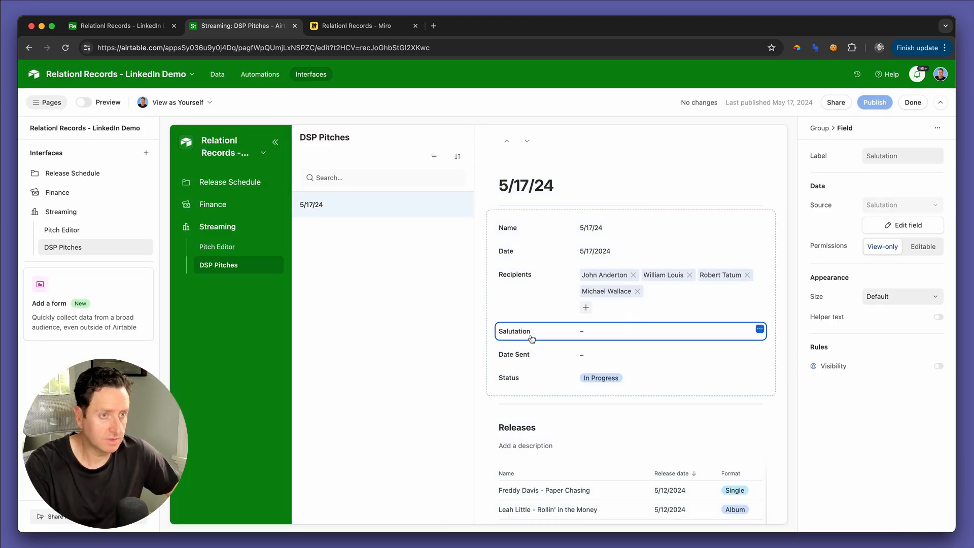
{"action": "key", "text": "BackSpace"}
{"action": "left_click_drag", "start_coordinate": [532, 339], "coordinate": [532, 364]}
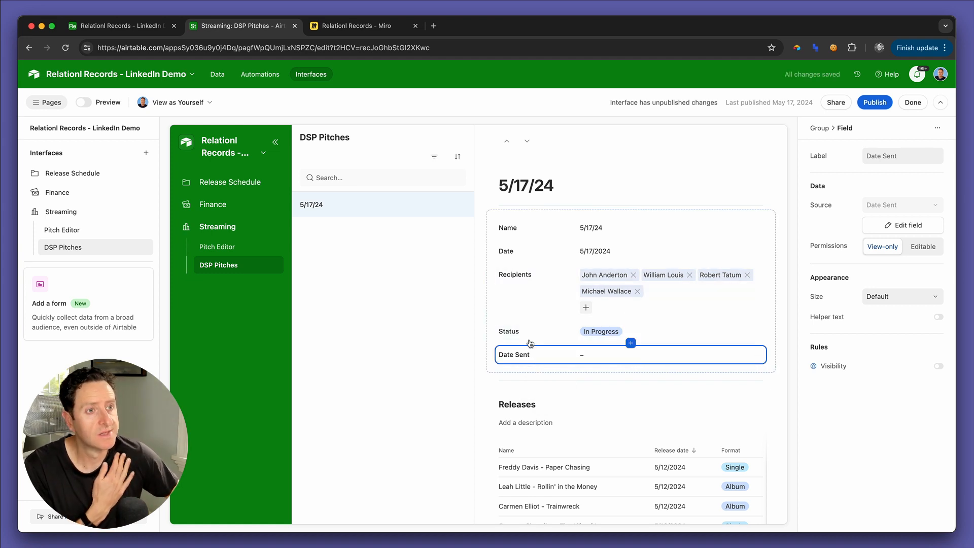
Step: Remove the Name and Date fields from the first field group of the DSP Pitches page
{"action": "left_click", "coordinate": [524, 229]}
{"action": "key", "text": "BackSpace"}
{"action": "left_click", "coordinate": [524, 230]}
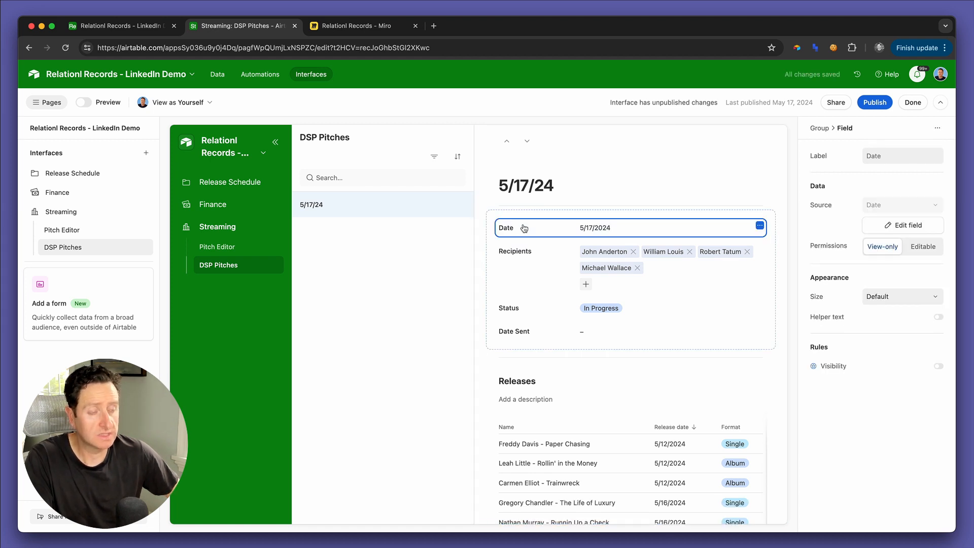
{"action": "key", "text": "BackSpace"}
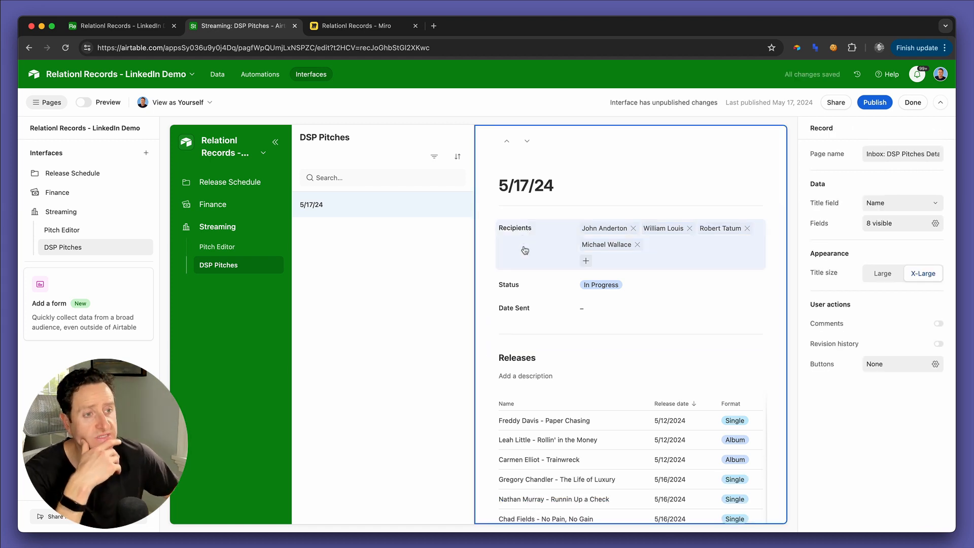
Step: Examine the revised DSP Pitches page, a linked release's details and the Pitch Preview section, both in the editor and in preview mode
{"action": "scroll", "coordinate": [532, 305], "scroll_direction": "down", "scroll_amount": 5}
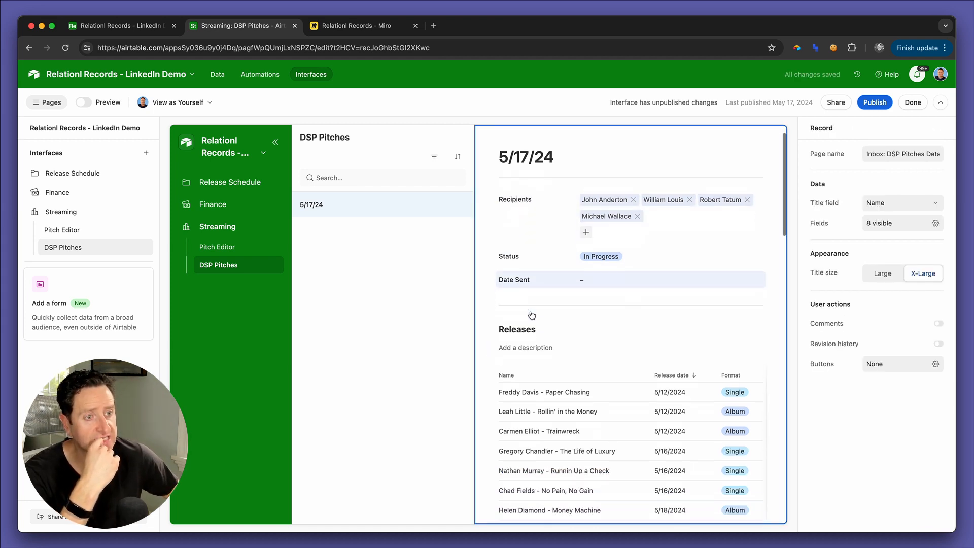
{"action": "scroll", "coordinate": [532, 315], "scroll_direction": "down", "scroll_amount": 3}
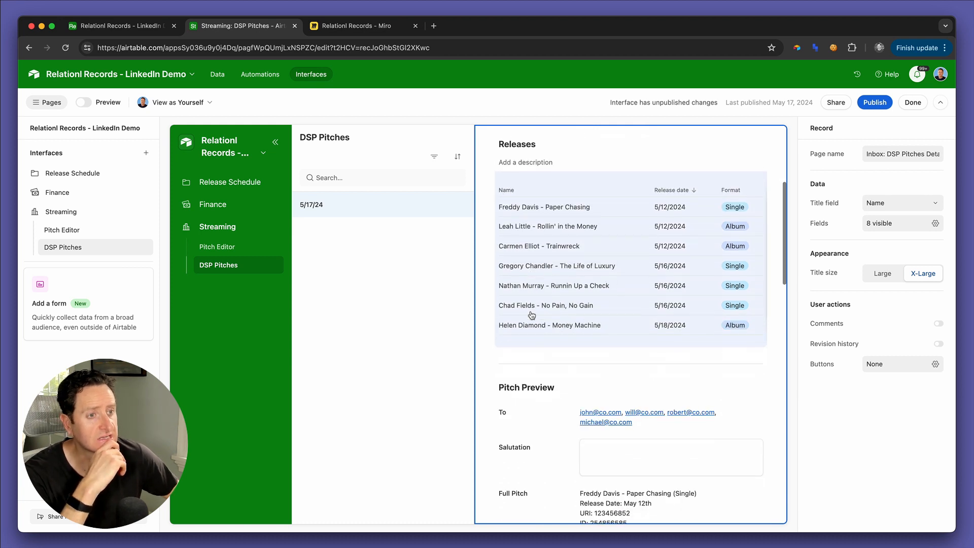
{"action": "left_click", "coordinate": [569, 285]}
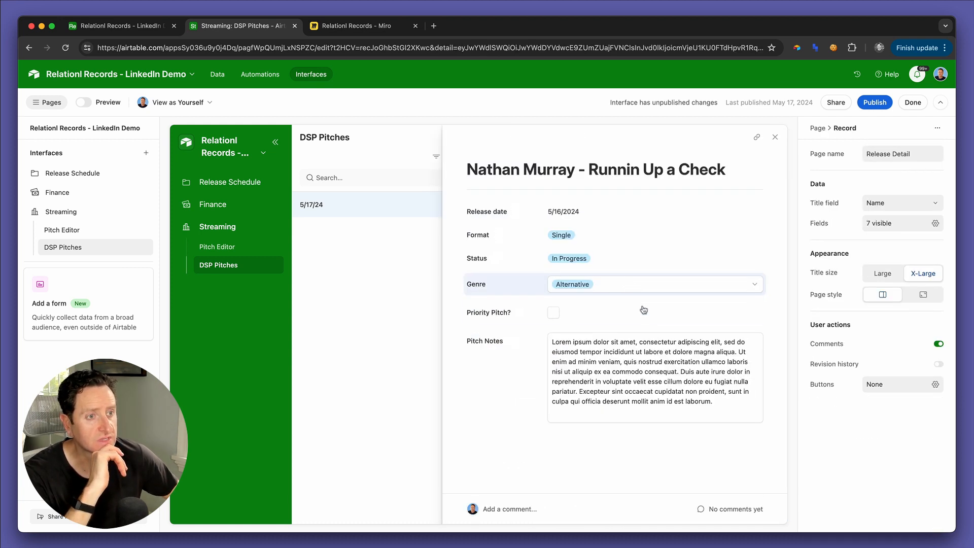
{"action": "left_click", "coordinate": [775, 137]}
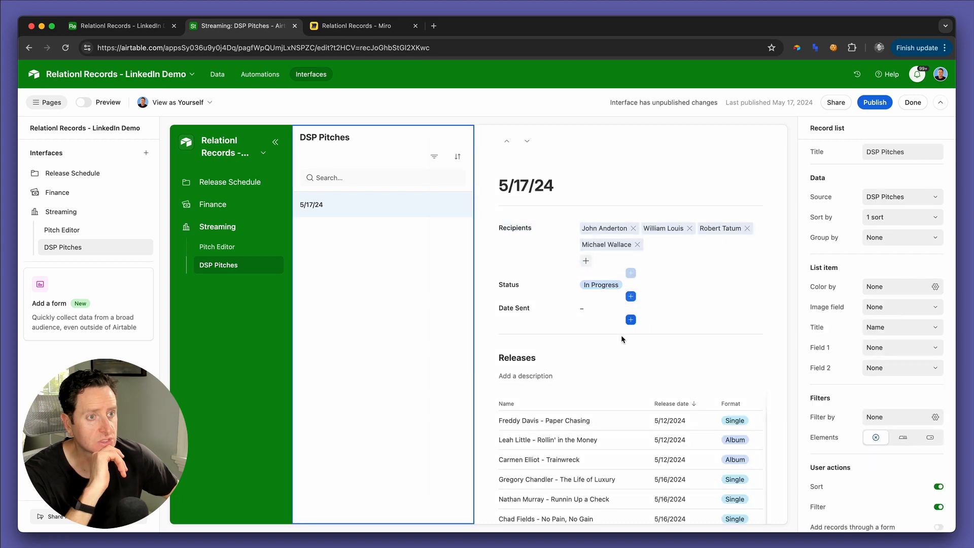
{"action": "scroll", "coordinate": [603, 347], "scroll_direction": "down", "scroll_amount": 10}
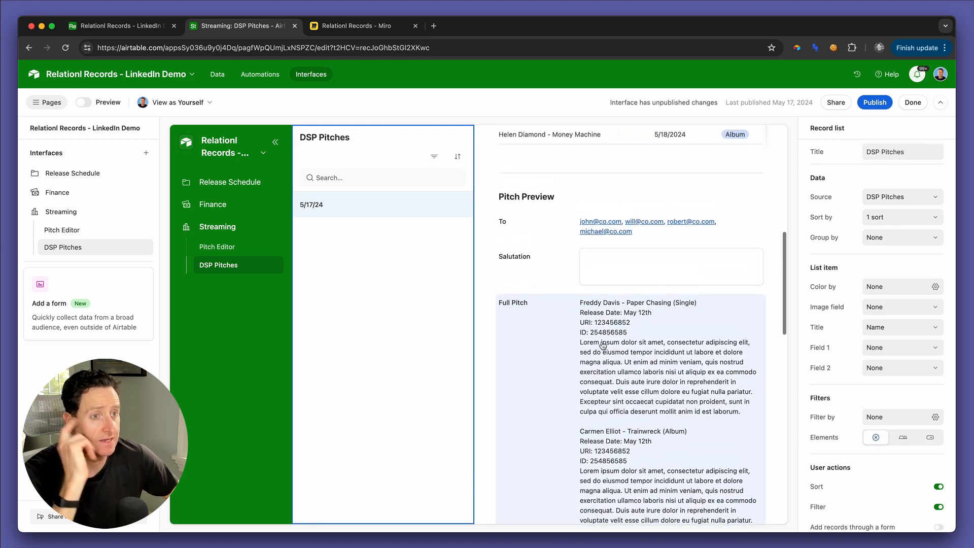
{"action": "left_click", "coordinate": [558, 228]}
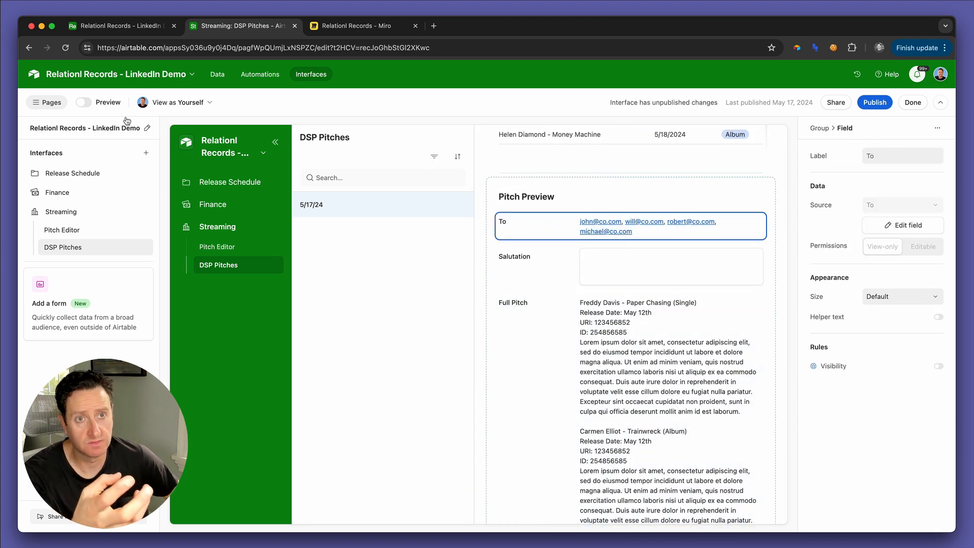
{"action": "left_click", "coordinate": [82, 102]}
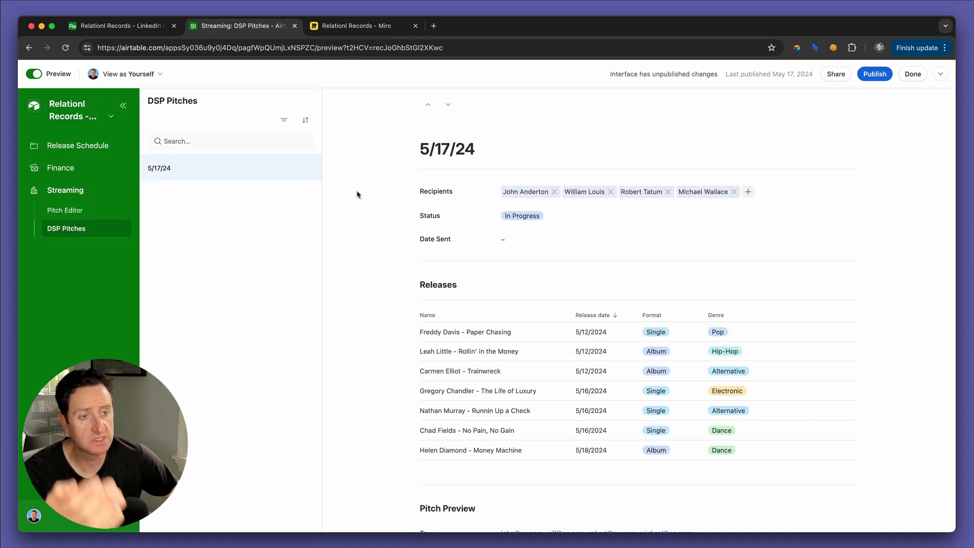
{"action": "scroll", "coordinate": [575, 315], "scroll_direction": "down", "scroll_amount": 5}
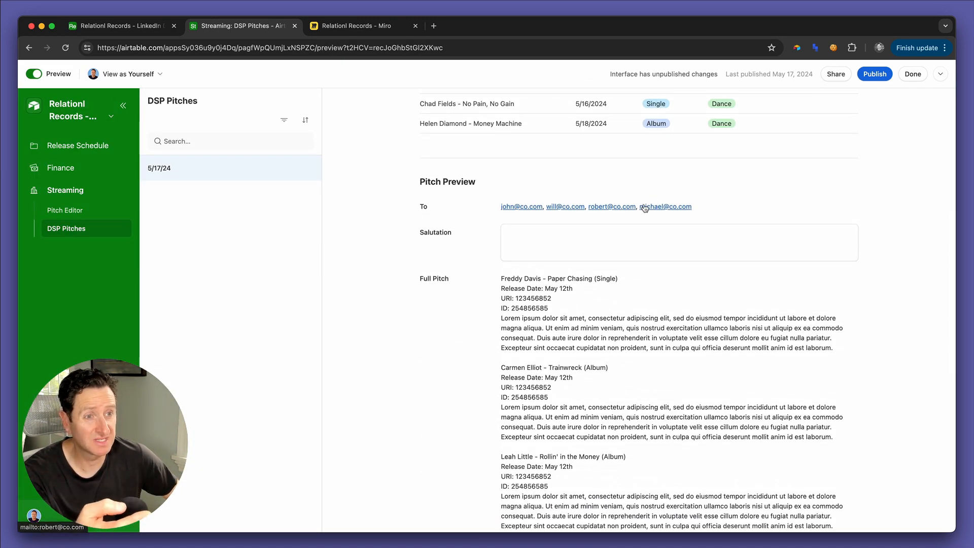
Step: Add a single line text field named Subject to the DSP Pitches table, with default text beginning "Label Co"
{"action": "left_click", "coordinate": [122, 26]}
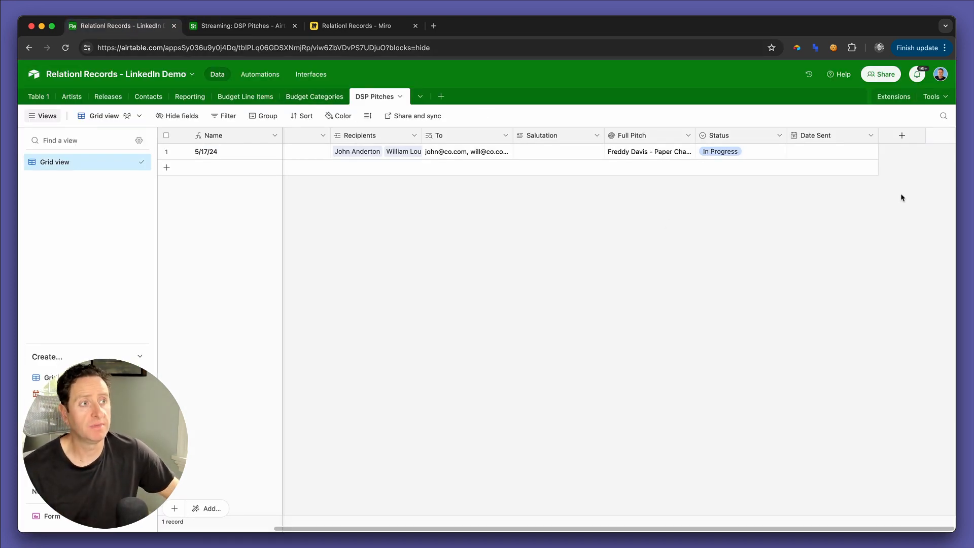
{"action": "left_click", "coordinate": [901, 135]}
{"action": "type", "text": "Subject"}
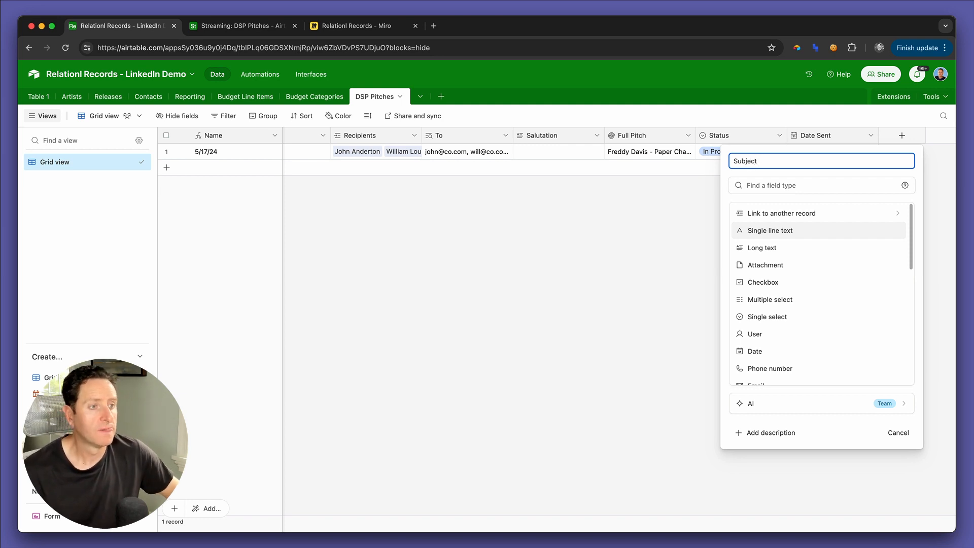
{"action": "scroll", "coordinate": [852, 284], "scroll_direction": "down", "scroll_amount": 10}
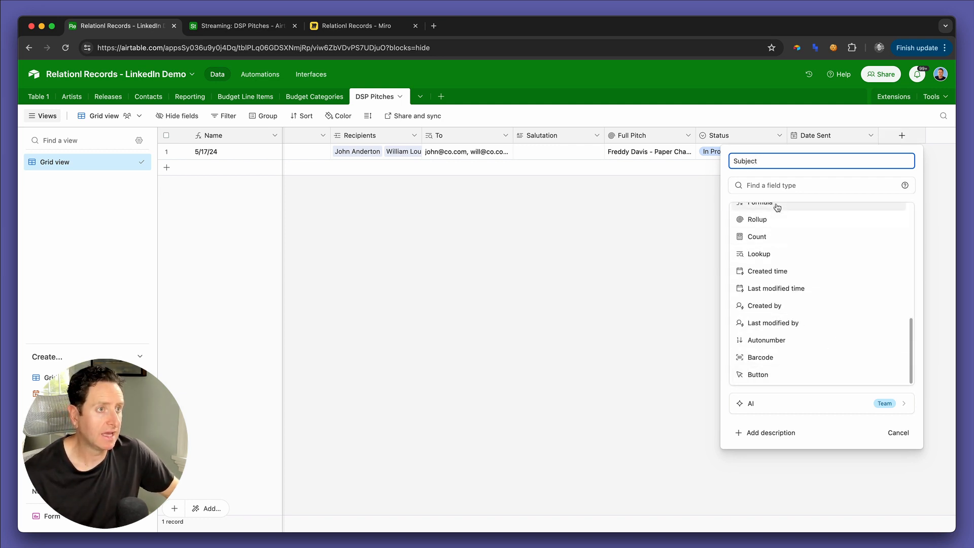
{"action": "scroll", "coordinate": [777, 206], "scroll_direction": "up", "scroll_amount": 10}
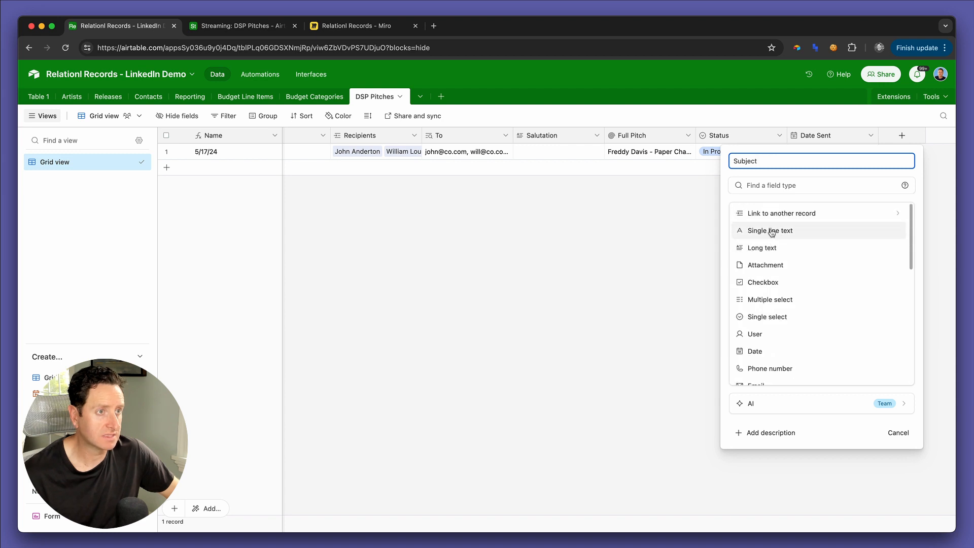
{"action": "left_click", "coordinate": [772, 225]}
{"action": "left_click", "coordinate": [780, 239]}
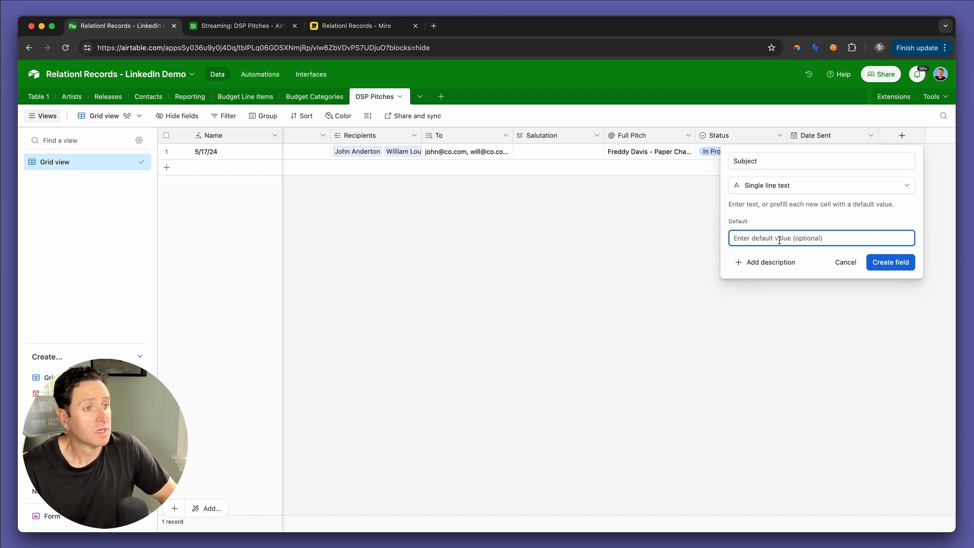
{"action": "type", "text": "H"}
{"action": "key", "text": "BackSpace"}
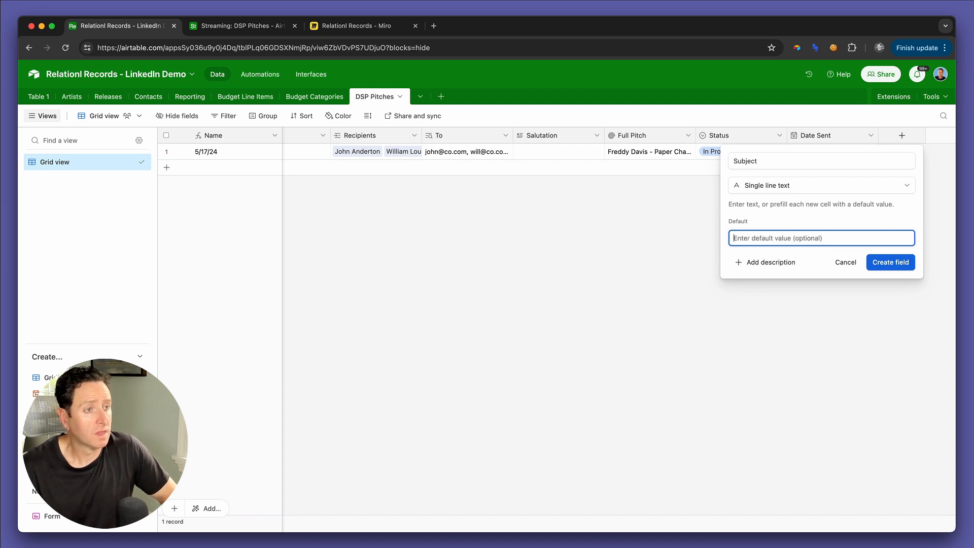
{"action": "type", "text": "Label Co's Releases -"}
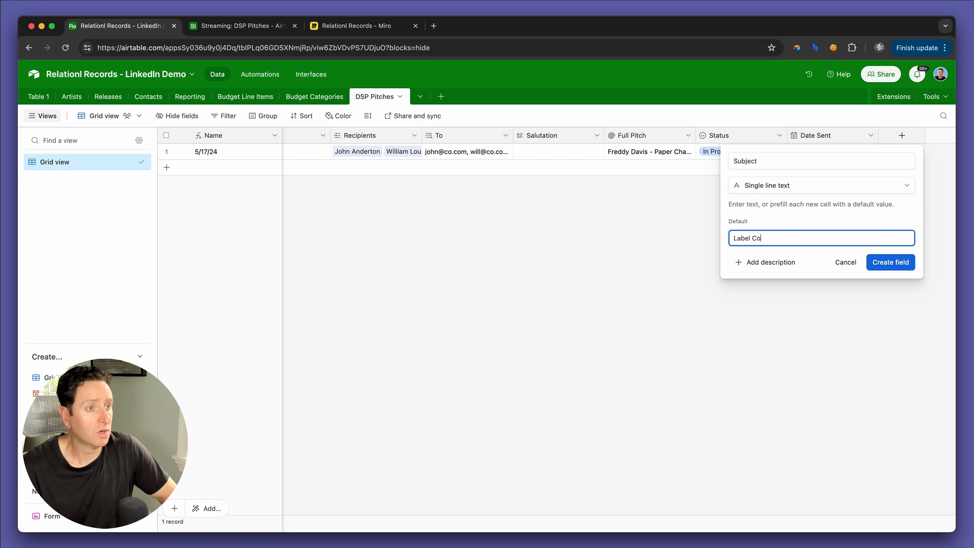
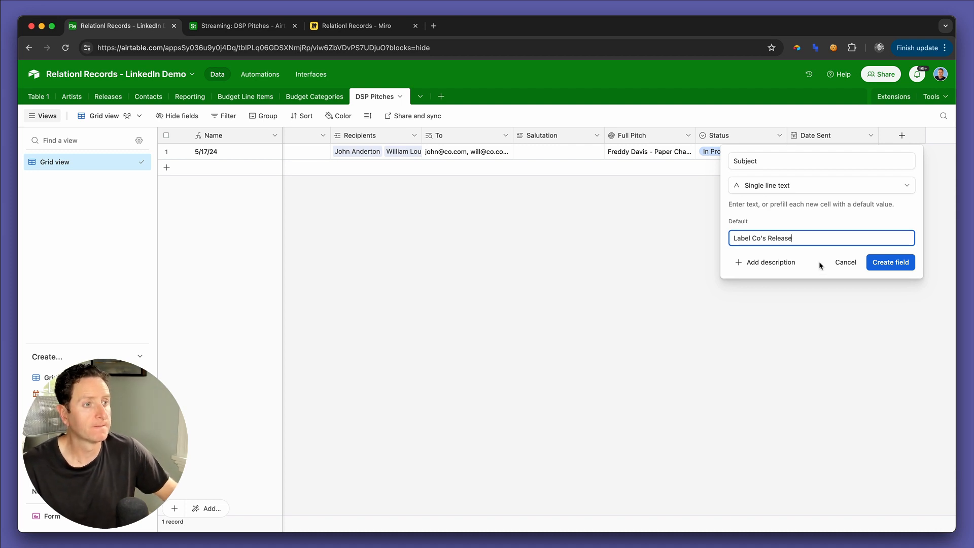
Step: Complete the Subject field's default text as "Label Co's Releases -" and create the field
{"action": "type", "text": "s"}
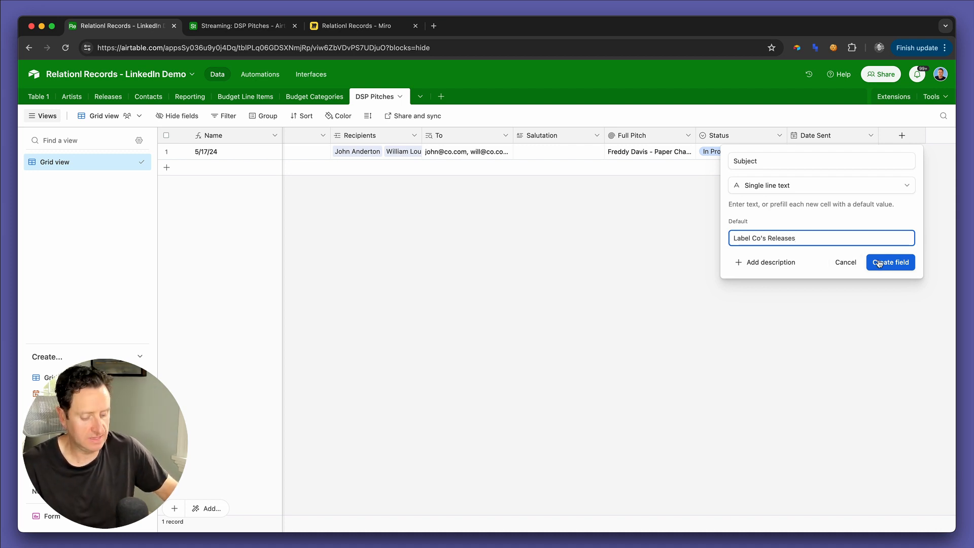
{"action": "type", "text": " -"}
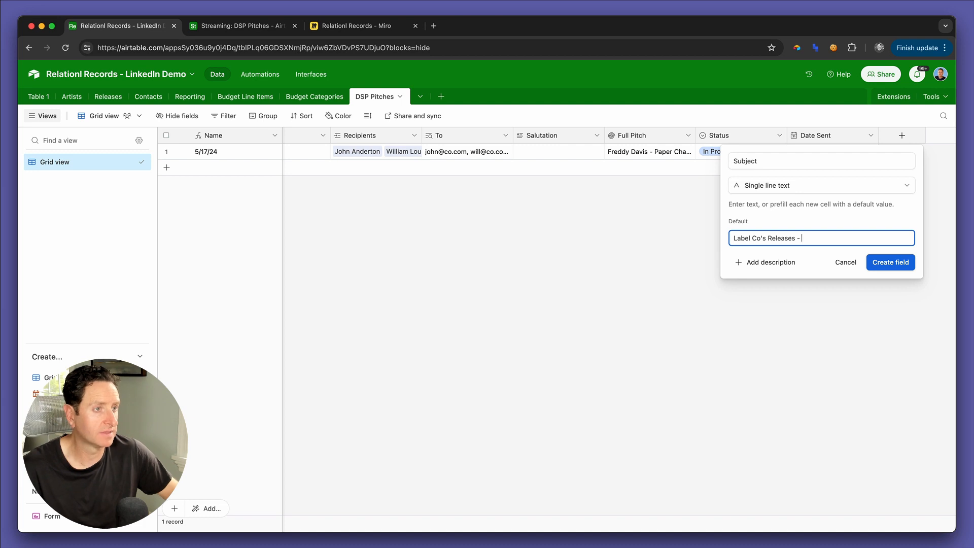
{"action": "left_click", "coordinate": [879, 263]}
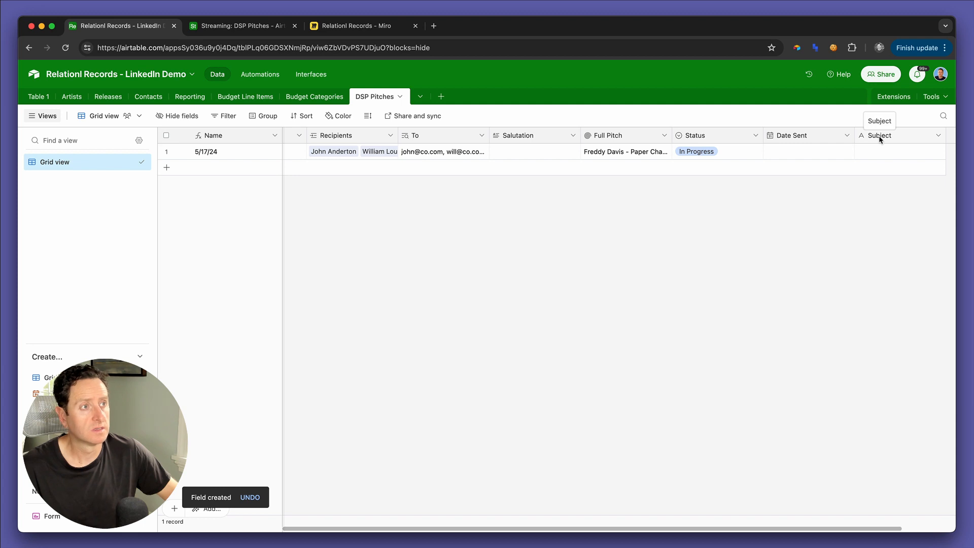
Step: Copy the Subject field's default text from its settings into the existing 5/17/24 record's Subject cell
{"action": "double_click", "coordinate": [879, 136]}
{"action": "left_click", "coordinate": [634, 238]}
{"action": "key", "text": "super+c"}
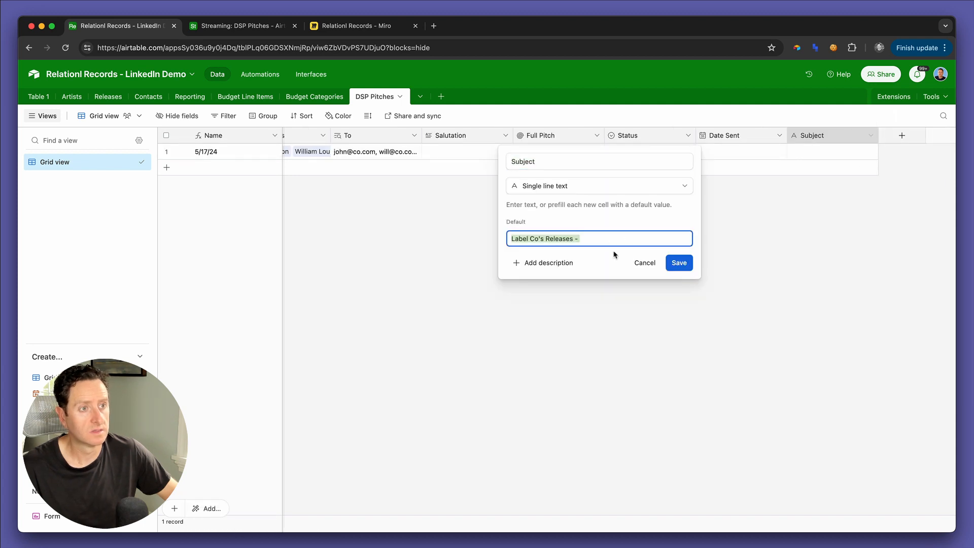
{"action": "left_click", "coordinate": [645, 262]}
{"action": "double_click", "coordinate": [803, 154]}
{"action": "key", "text": "super+v"}
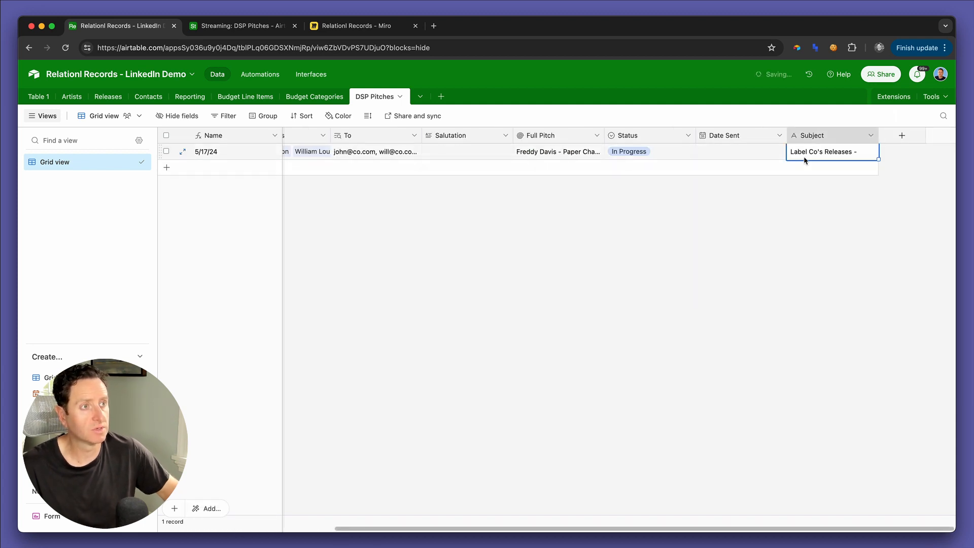
Step: Complete the record's subject line so it reads "Label Co's Releases - May 18, 2024"
{"action": "type", "text": "M"}
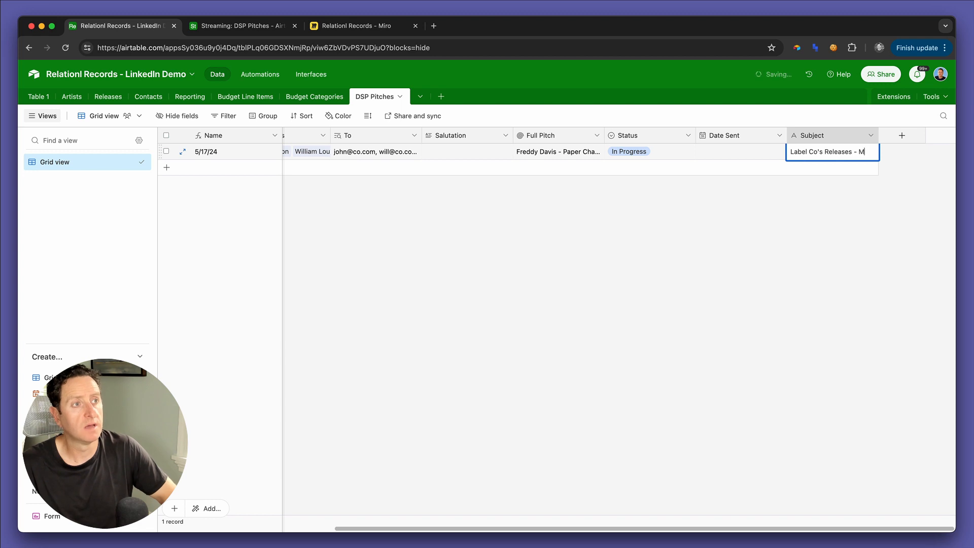
{"action": "type", "text": "ay 18"}
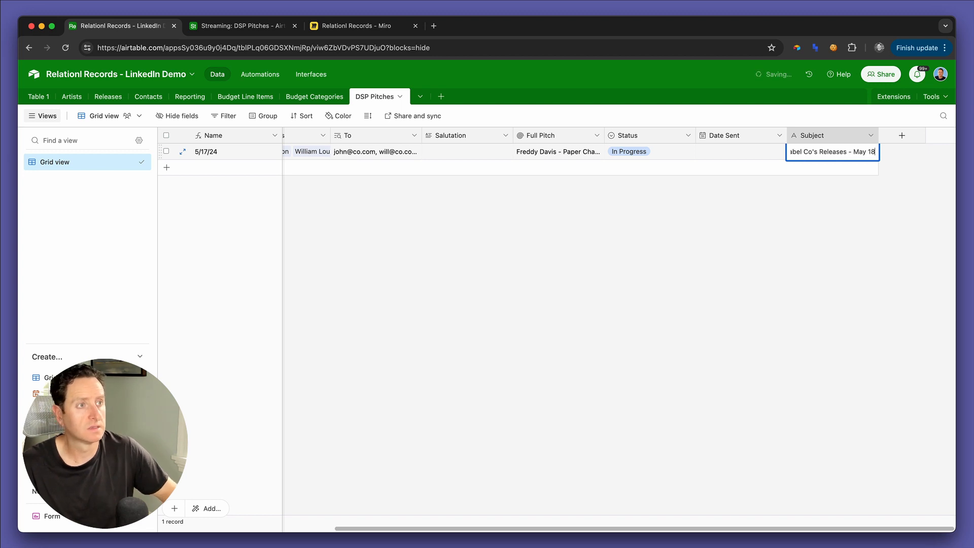
{"action": "type", "text": ", 2009"}
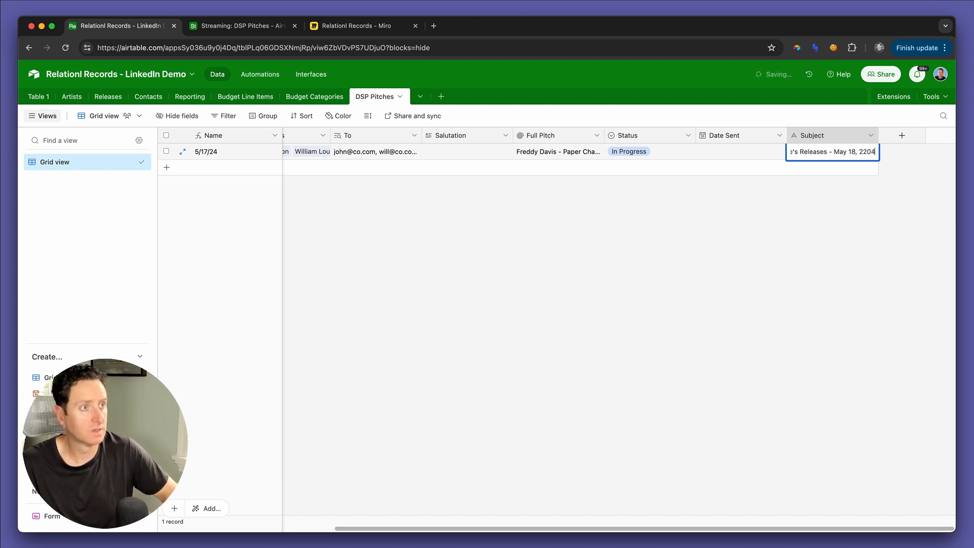
{"action": "key", "text": "BackSpace"}
{"action": "key", "text": "BackSpace"}
{"action": "key", "text": "BackSpace"}
{"action": "type", "text": "024"}
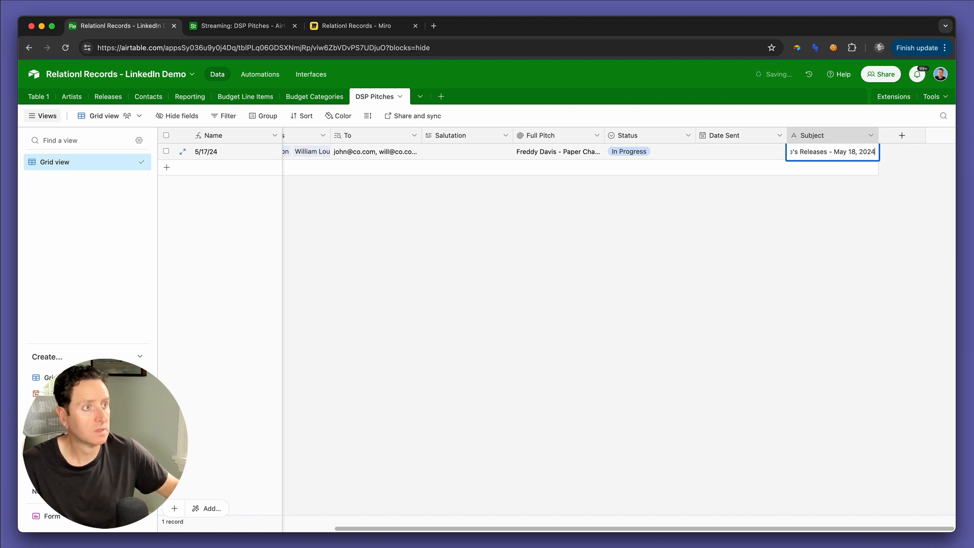
{"action": "key", "text": "Return"}
Step: Add the Subject field above To in the Pitch Preview section of the DSP Pitches interface page and make it editable
{"action": "key", "text": "ctrl+Tab"}
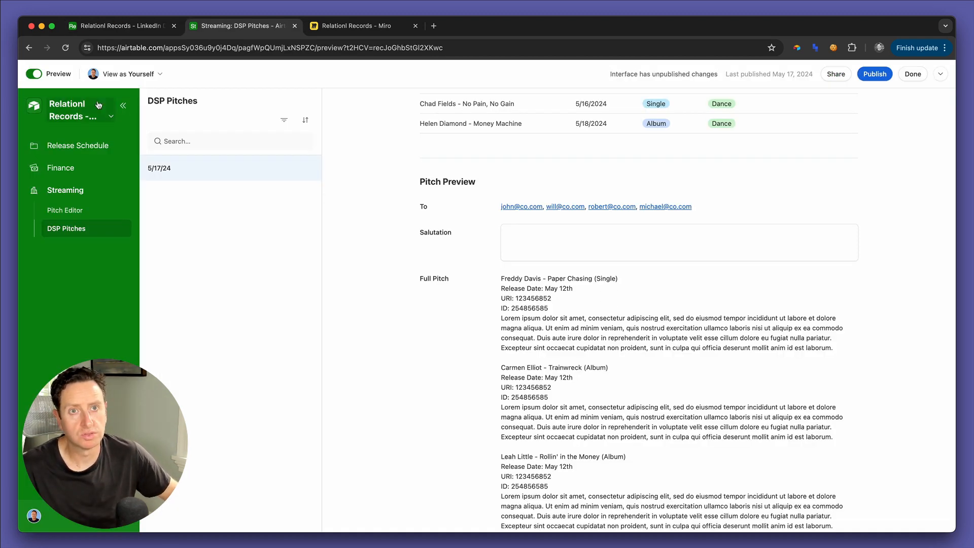
{"action": "left_click", "coordinate": [34, 73]}
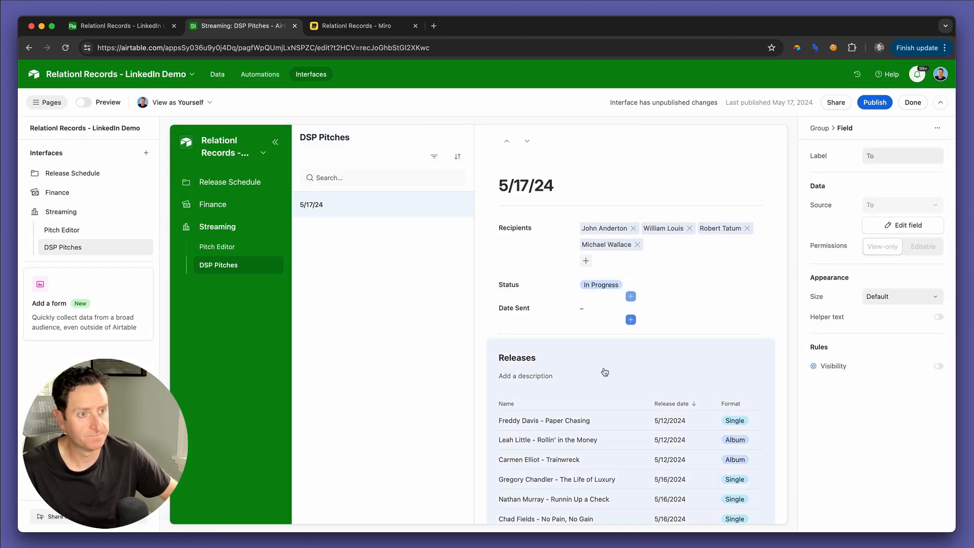
{"action": "scroll", "coordinate": [637, 409], "scroll_direction": "down", "scroll_amount": 5}
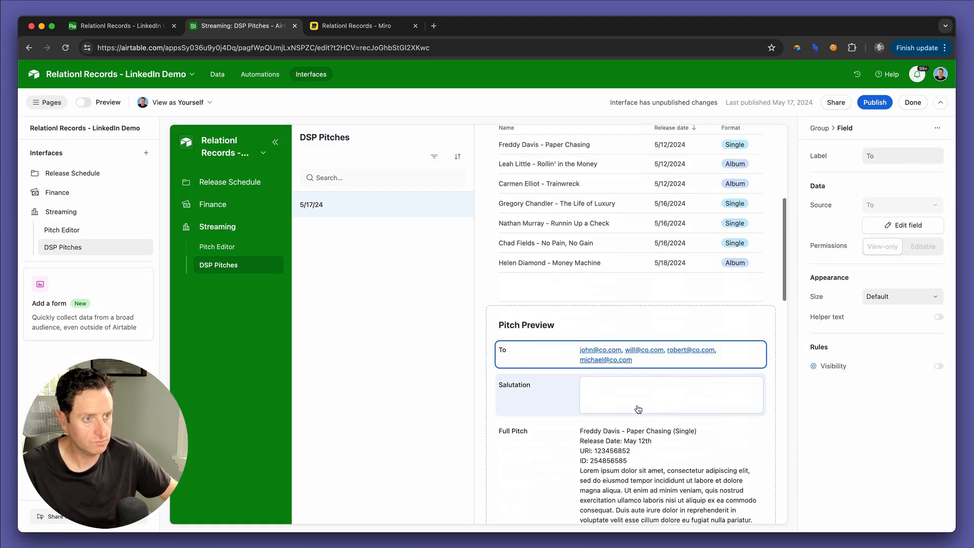
{"action": "left_click", "coordinate": [631, 338]}
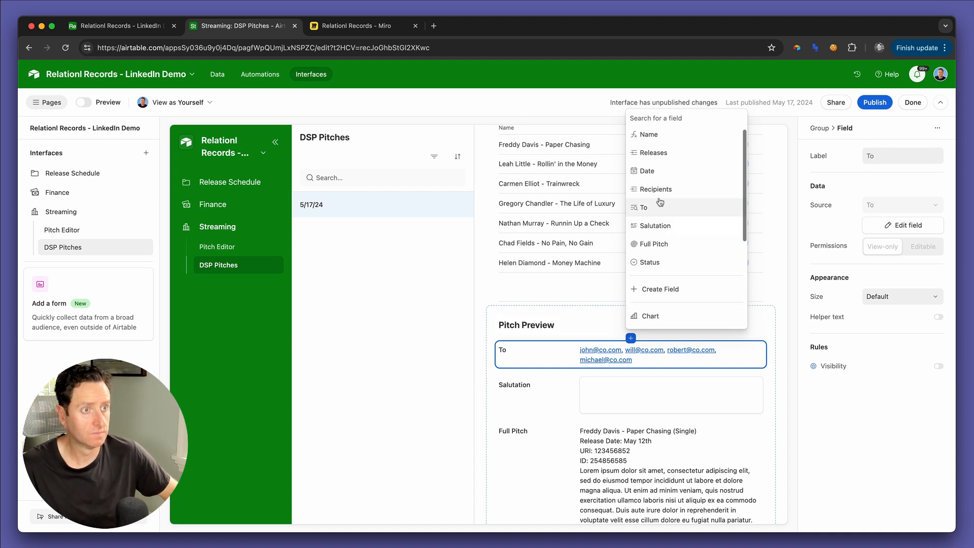
{"action": "scroll", "coordinate": [655, 208], "scroll_direction": "down", "scroll_amount": 2}
{"action": "left_click", "coordinate": [664, 263]}
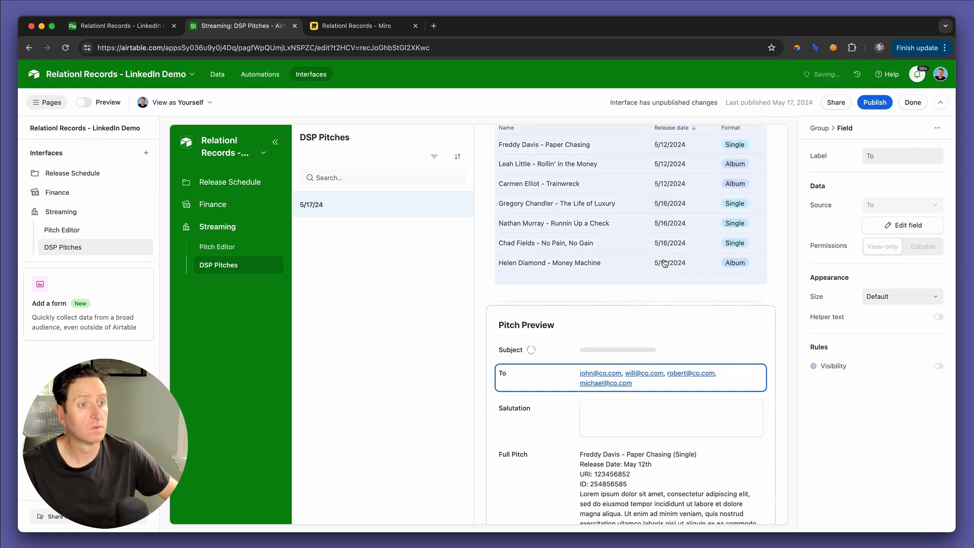
{"action": "left_click", "coordinate": [924, 246]}
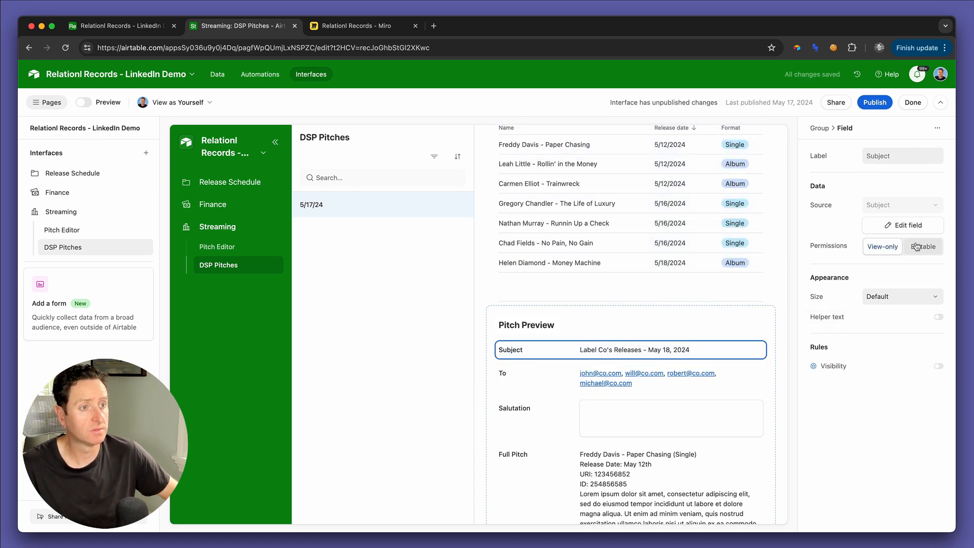
{"action": "scroll", "coordinate": [681, 441], "scroll_direction": "down", "scroll_amount": 1}
{"action": "scroll", "coordinate": [681, 441], "scroll_direction": "down", "scroll_amount": 1}
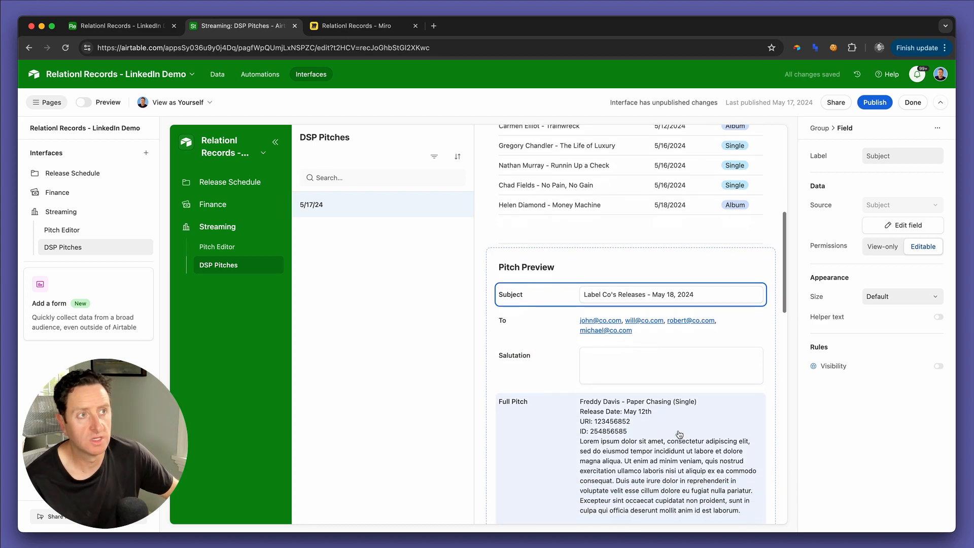
Step: Publish the Streaming interface's changes and review the published DSP Pitches page down through its Pitch Preview
{"action": "left_click", "coordinate": [875, 102]}
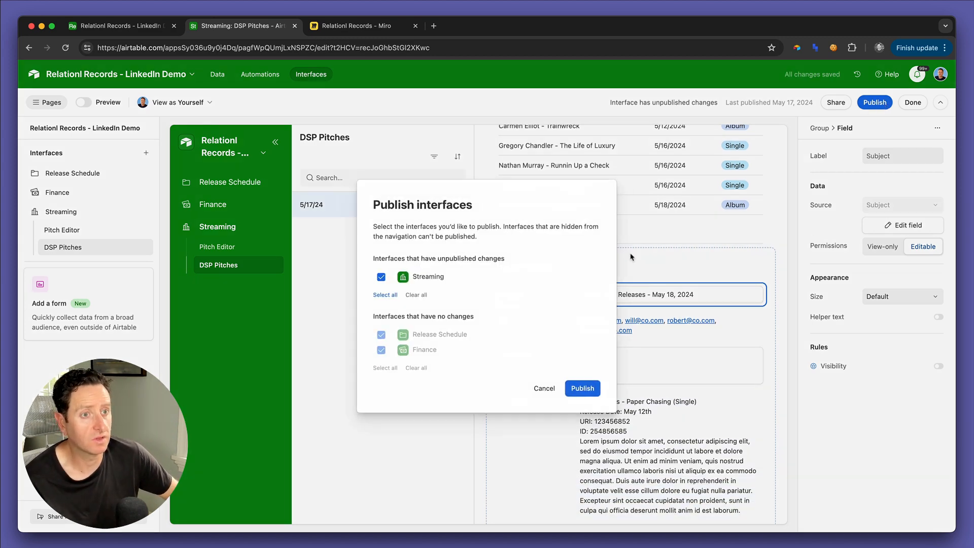
{"action": "left_click", "coordinate": [587, 383]}
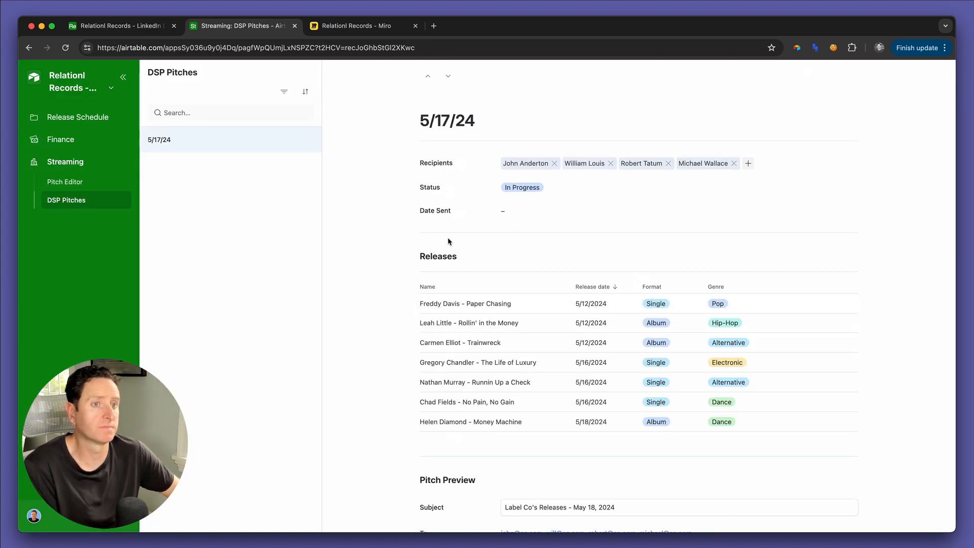
{"action": "scroll", "coordinate": [448, 239], "scroll_direction": "down", "scroll_amount": 15}
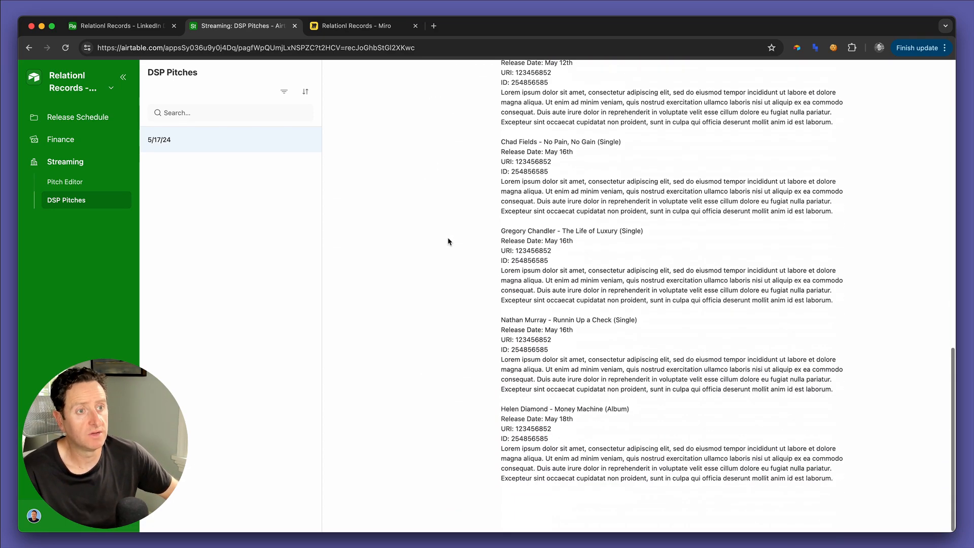
{"action": "scroll", "coordinate": [448, 240], "scroll_direction": "up", "scroll_amount": 12}
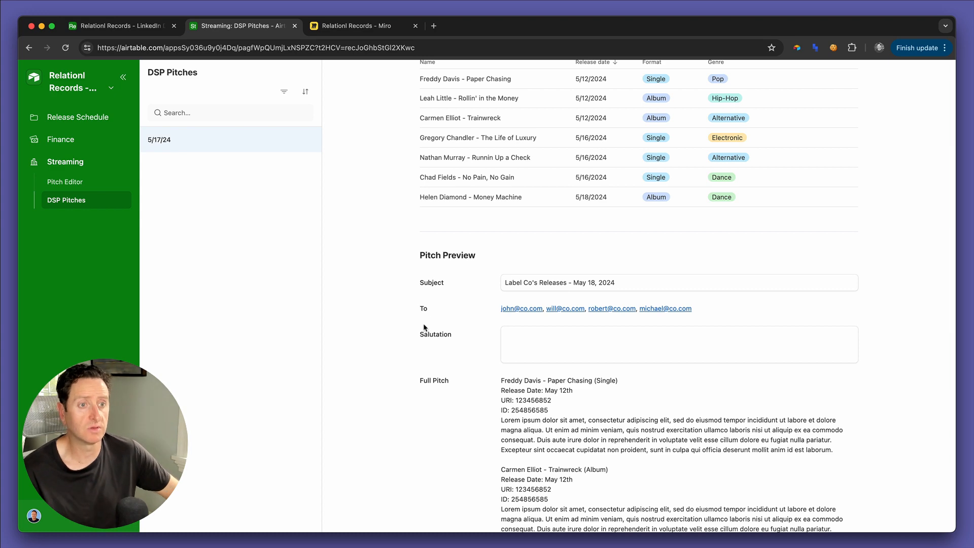
Step: Reopen the DSP Pitches page for editing and move the Subject field below To in the Pitch Preview section
{"action": "left_click", "coordinate": [102, 88]}
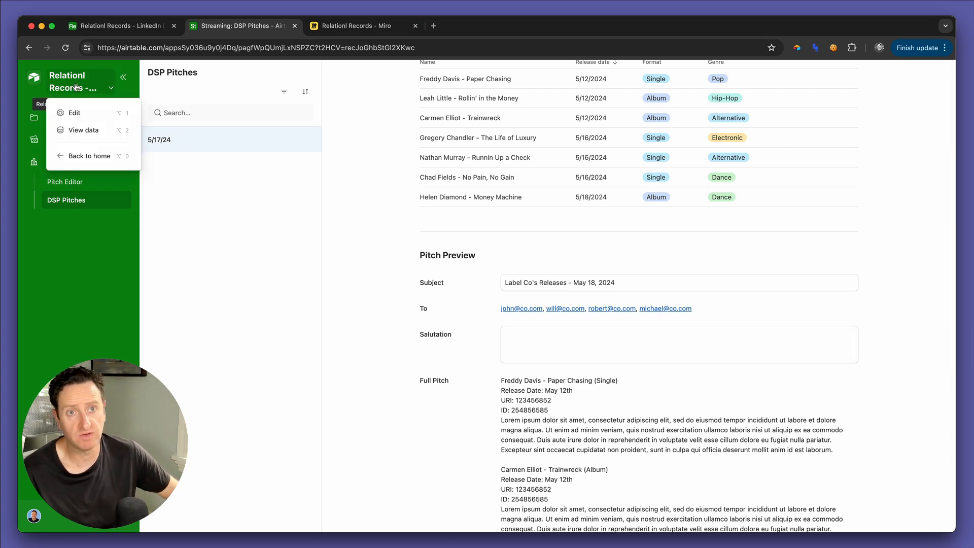
{"action": "left_click", "coordinate": [69, 111]}
{"action": "scroll", "coordinate": [513, 315], "scroll_direction": "down", "scroll_amount": 7}
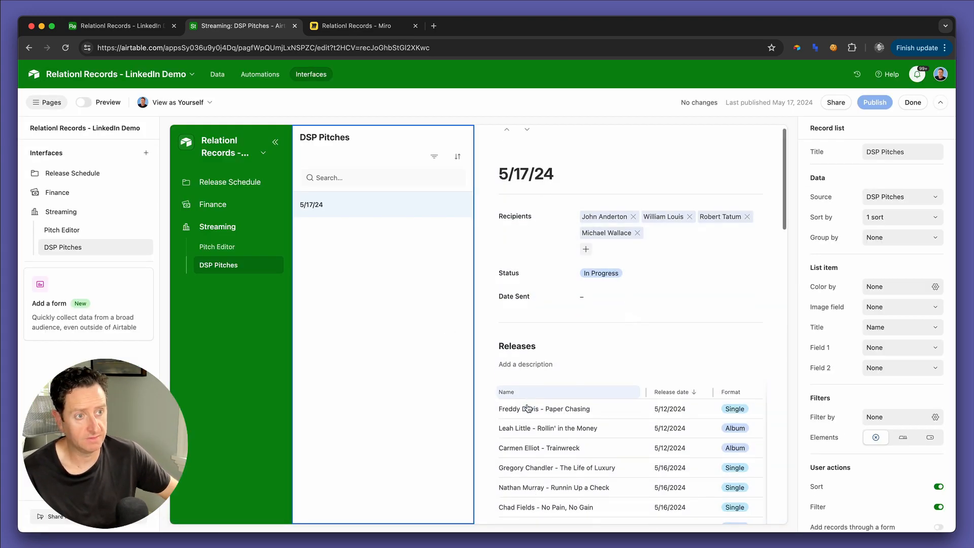
{"action": "left_click_drag", "start_coordinate": [521, 278], "coordinate": [507, 243]}
Step: Check the Salutation field's settings in the DSP Pitches table without changing them
{"action": "left_click", "coordinate": [140, 28]}
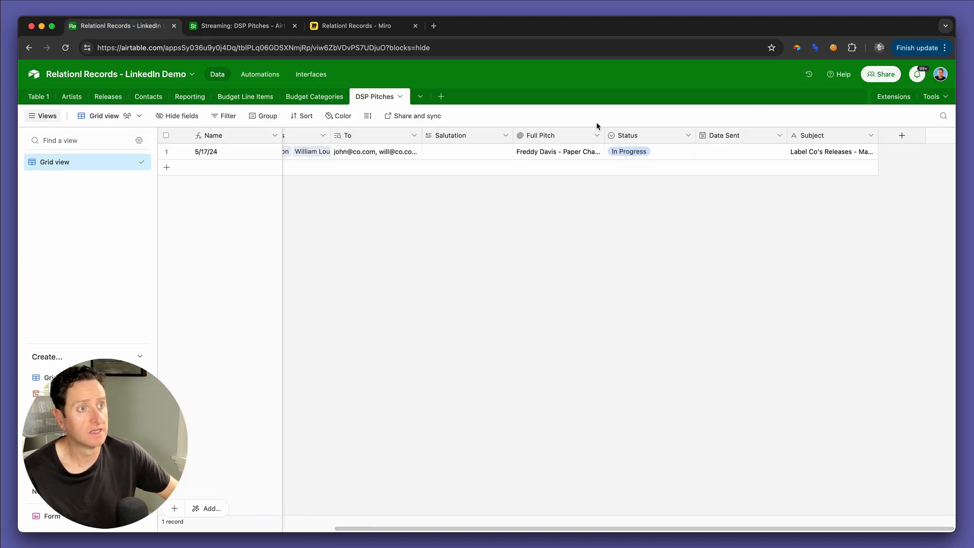
{"action": "double_click", "coordinate": [484, 133]}
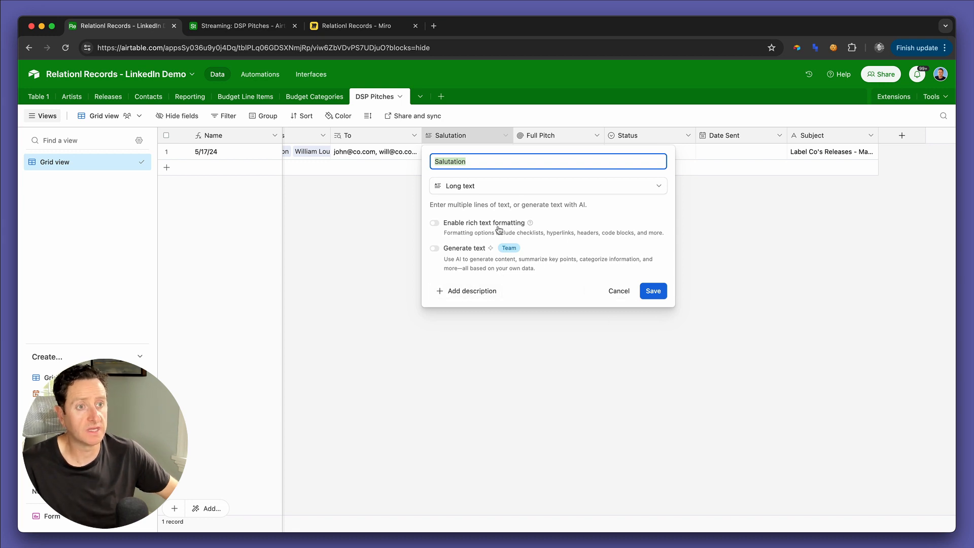
{"action": "left_click", "coordinate": [625, 296]}
Step: Preview the interface page and enter the Salutation "Hey everyone, here are this week's releases. Here's some info since we last spoke"
{"action": "key", "text": "ctrl+Tab"}
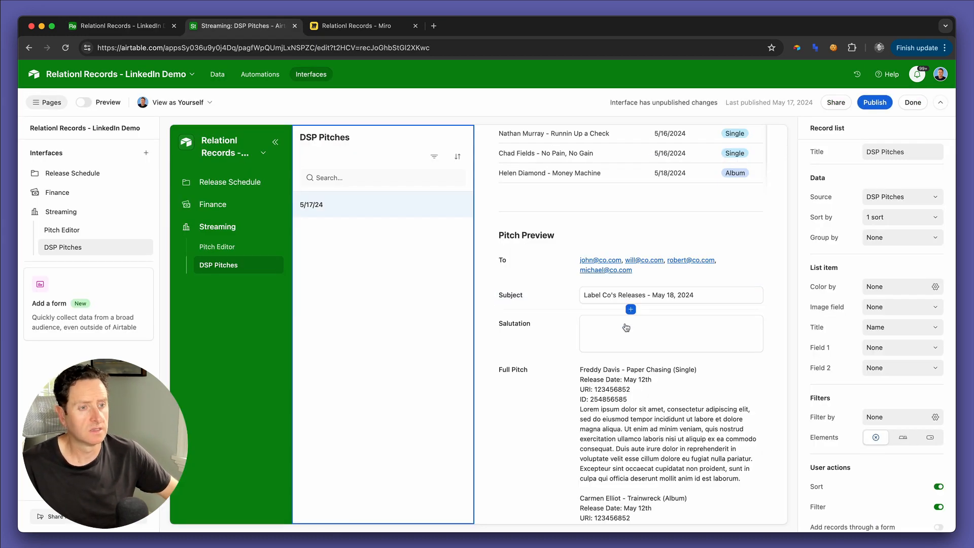
{"action": "left_click", "coordinate": [84, 102]}
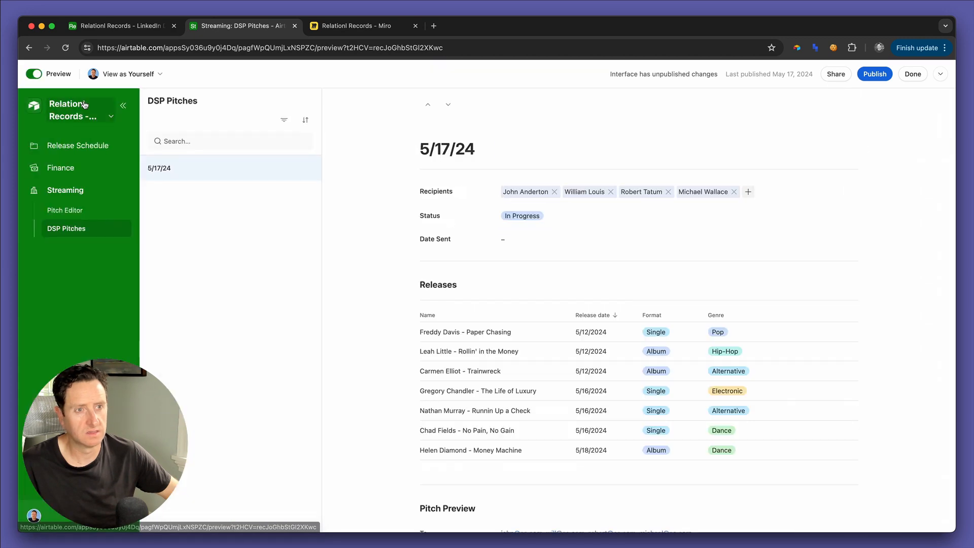
{"action": "scroll", "coordinate": [425, 277], "scroll_direction": "down", "scroll_amount": 6}
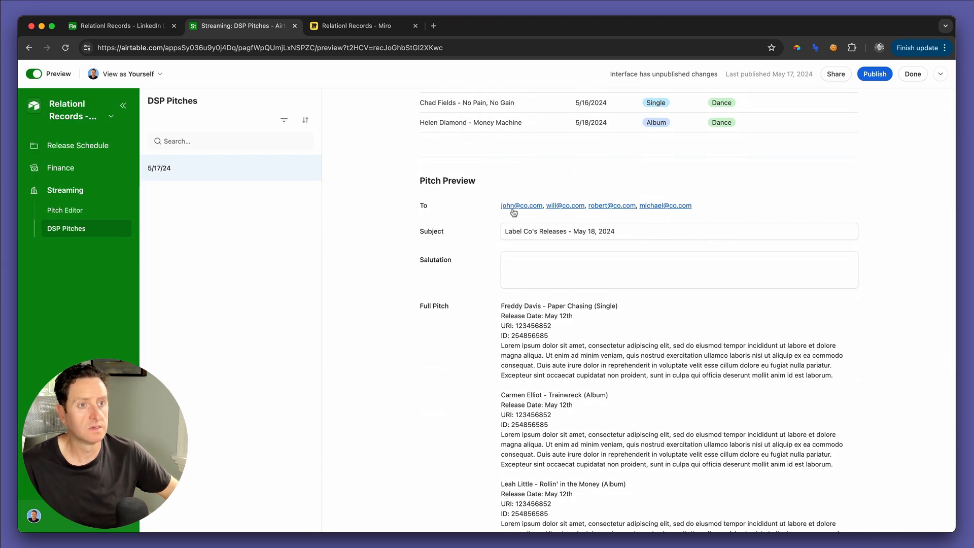
{"action": "left_click", "coordinate": [531, 266]}
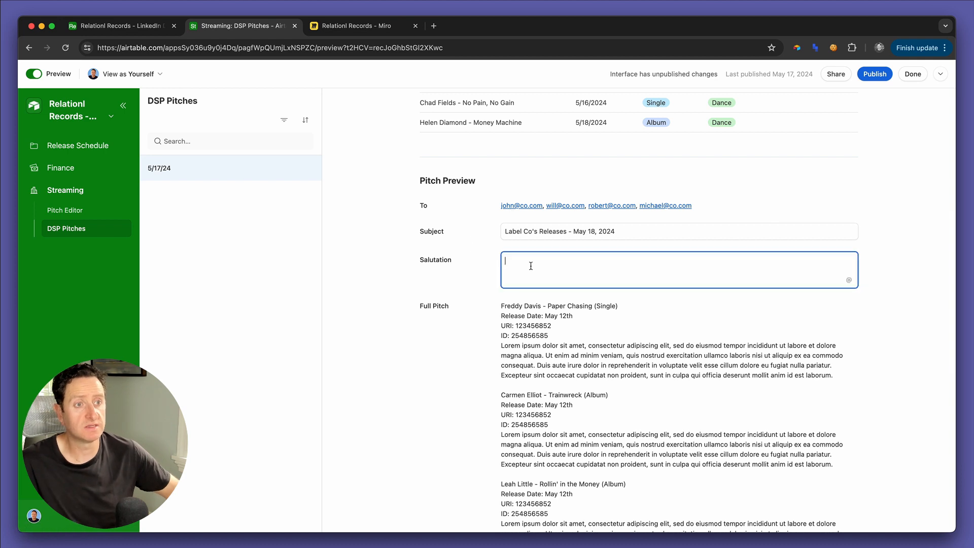
{"action": "type", "text": "Hey everyone, here are"}
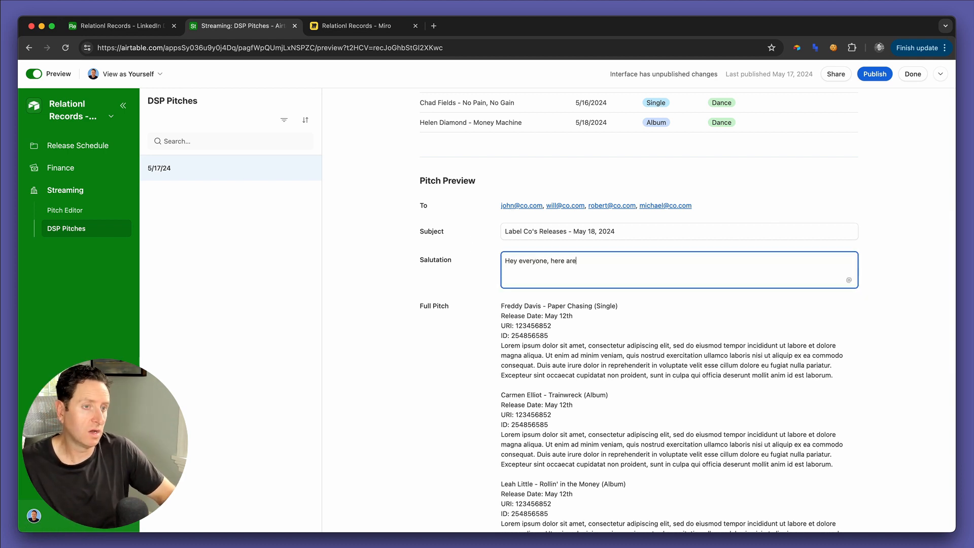
{"action": "type", "text": " this week's releases. W"}
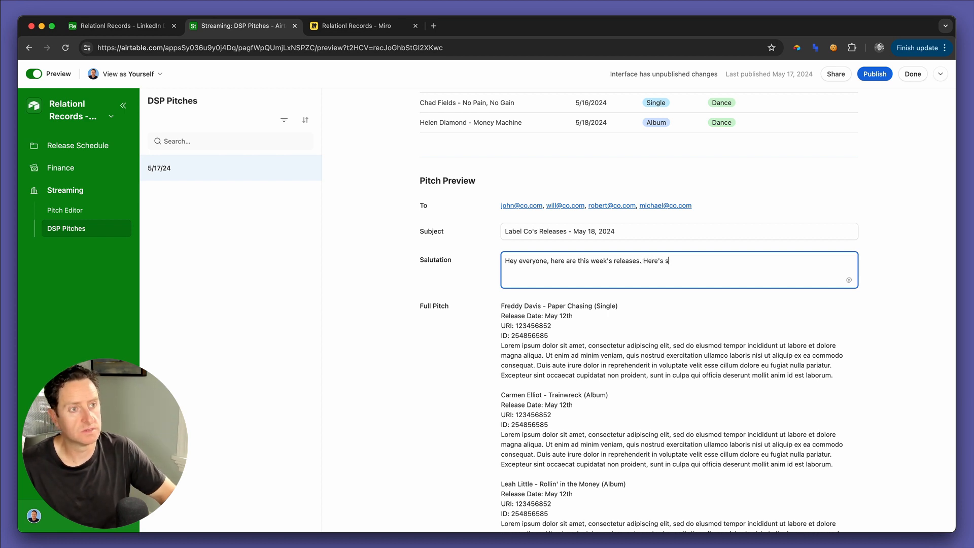
{"action": "type", "text": "t spoke"}
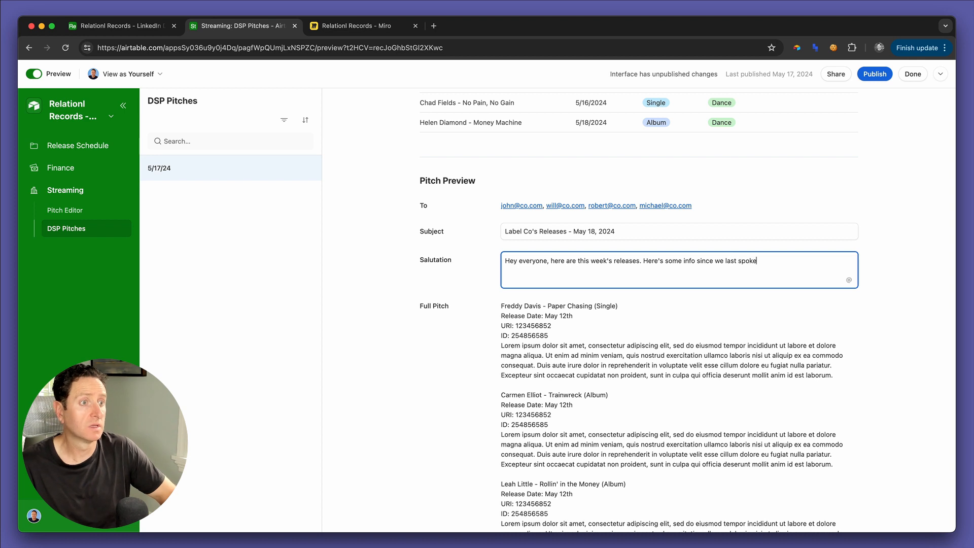
{"action": "type", "text": ". XYZ artist is performing on Kimmel Saturday so be sure to"}
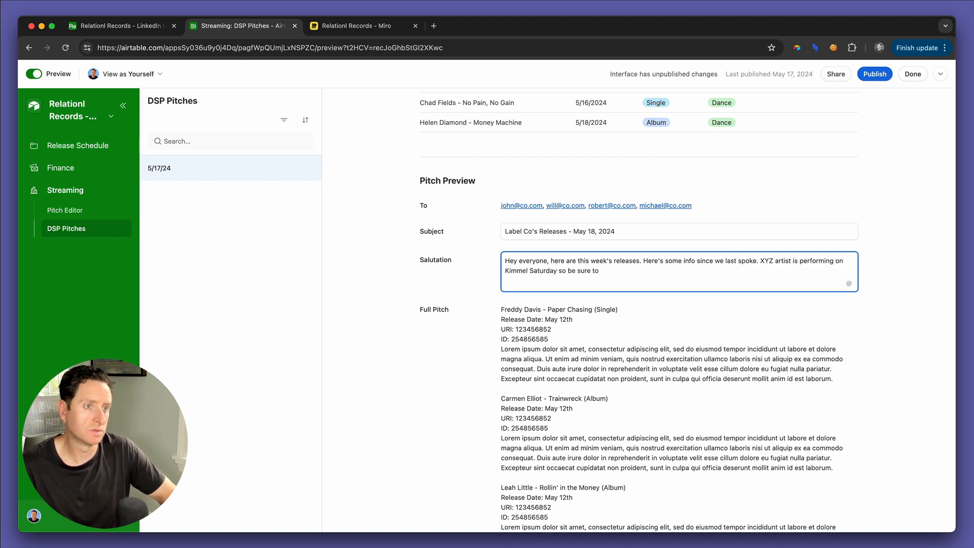
{"action": "type", "text": " tune in!"}
Step: Finish the Salutation with ". XYZ artist is performing on Kimmel Saturday so be sure to tune in!"
{"action": "left_click", "coordinate": [590, 366]}
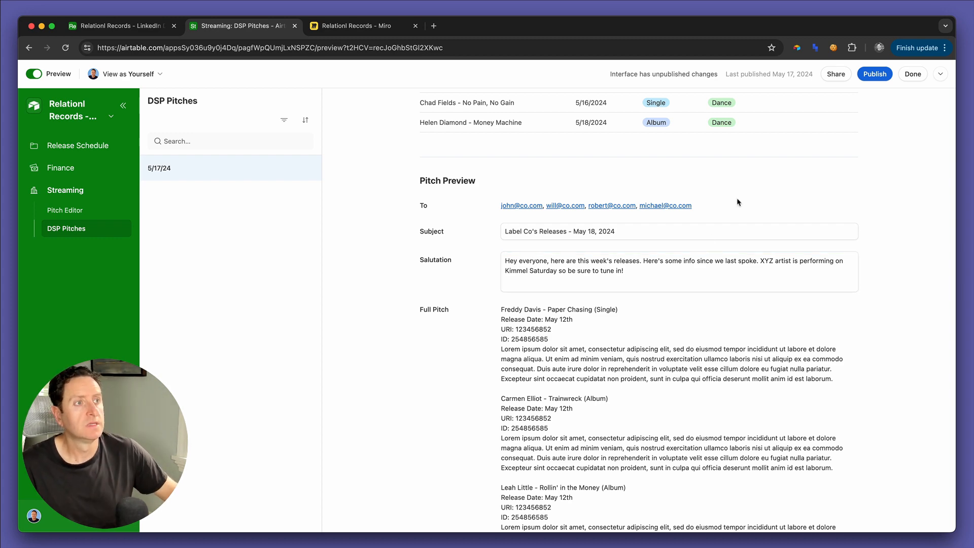
Step: Return to editing the DSP Pitches page and add a button to the record detail's header
{"action": "scroll", "coordinate": [740, 198], "scroll_direction": "up", "scroll_amount": 10}
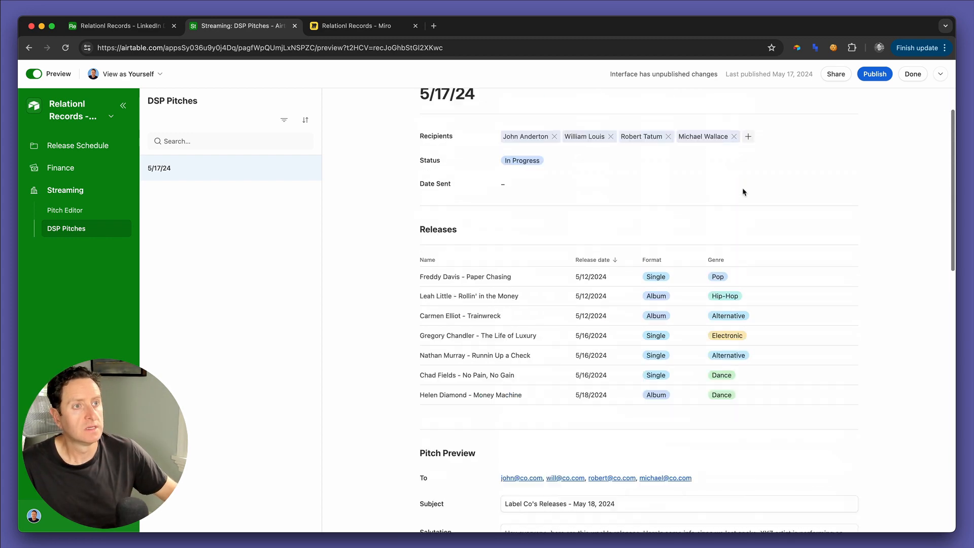
{"action": "left_click", "coordinate": [43, 80]}
{"action": "scroll", "coordinate": [571, 325], "scroll_direction": "down", "scroll_amount": 10}
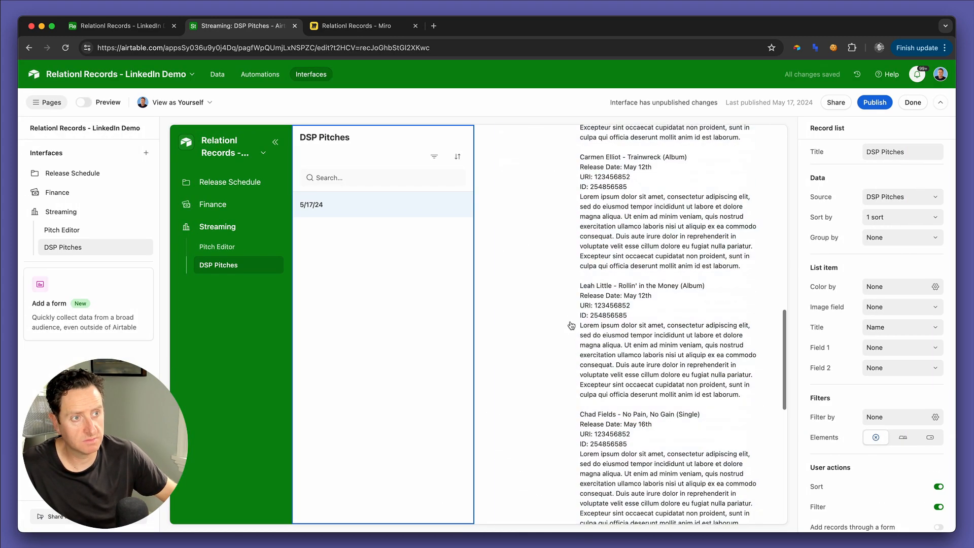
{"action": "scroll", "coordinate": [571, 326], "scroll_direction": "up", "scroll_amount": 10}
{"action": "left_click", "coordinate": [634, 322]}
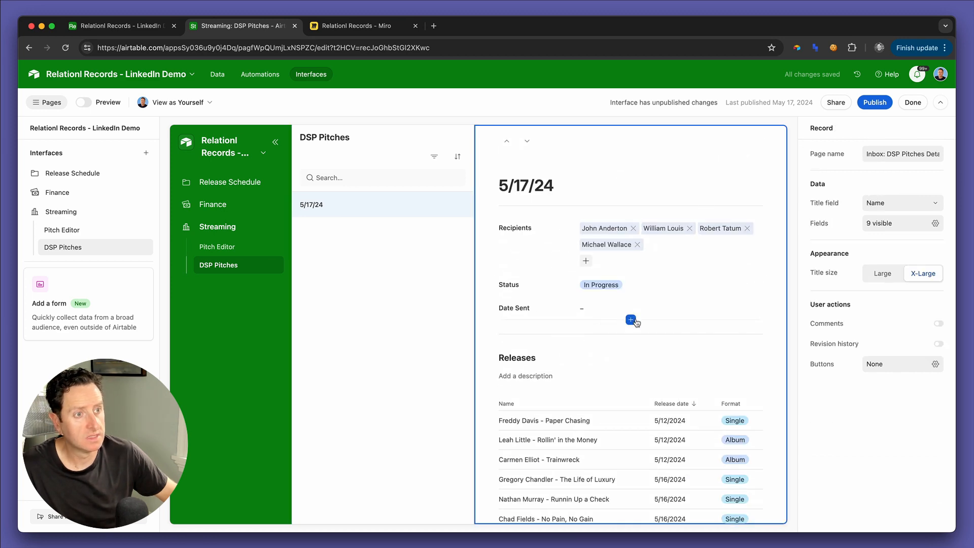
{"action": "left_click", "coordinate": [632, 319]}
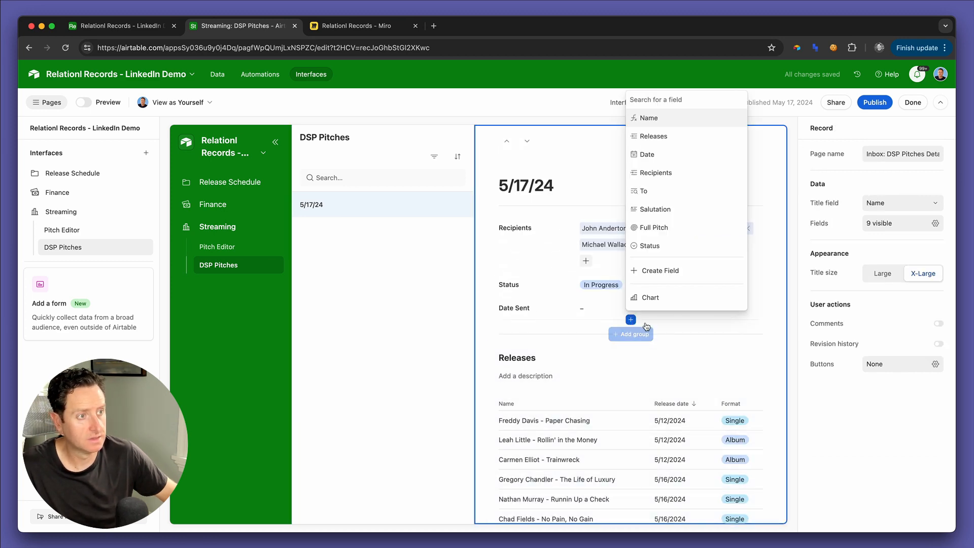
{"action": "left_click", "coordinate": [924, 368]}
{"action": "left_click", "coordinate": [874, 405]}
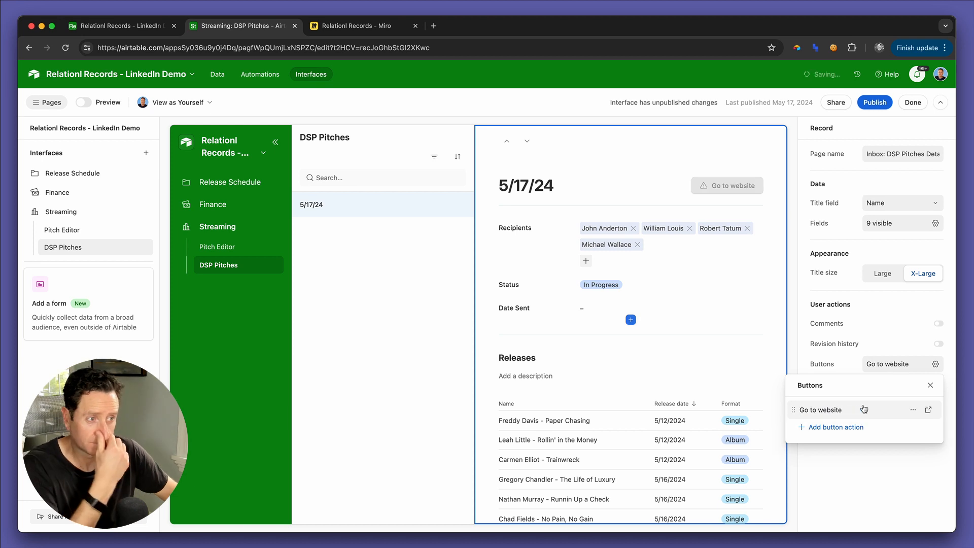
Step: Label the new record button "Send Pitch"
{"action": "left_click", "coordinate": [929, 410]}
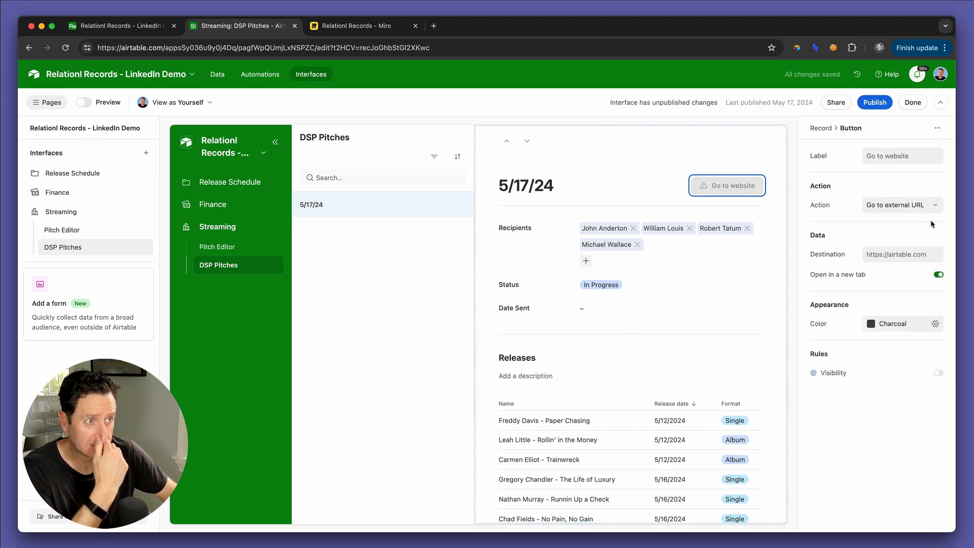
{"action": "left_click", "coordinate": [894, 156]}
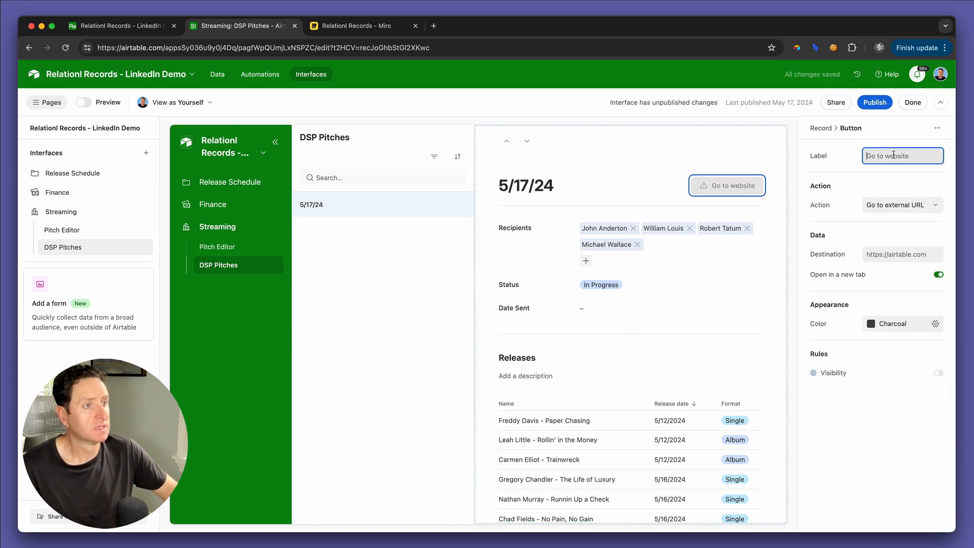
{"action": "key", "text": "super+a"}
{"action": "type", "text": "Send Pitch"}
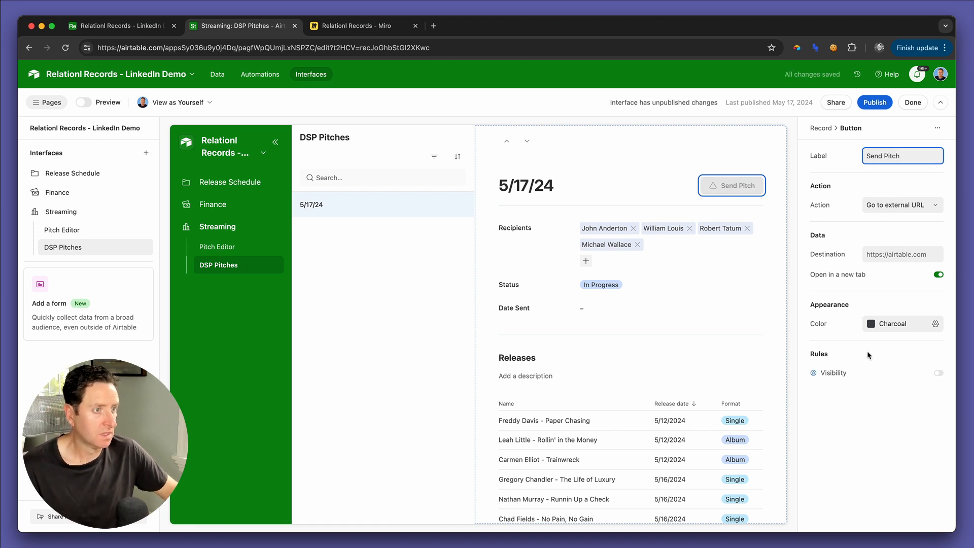
{"action": "left_click", "coordinate": [938, 374]}
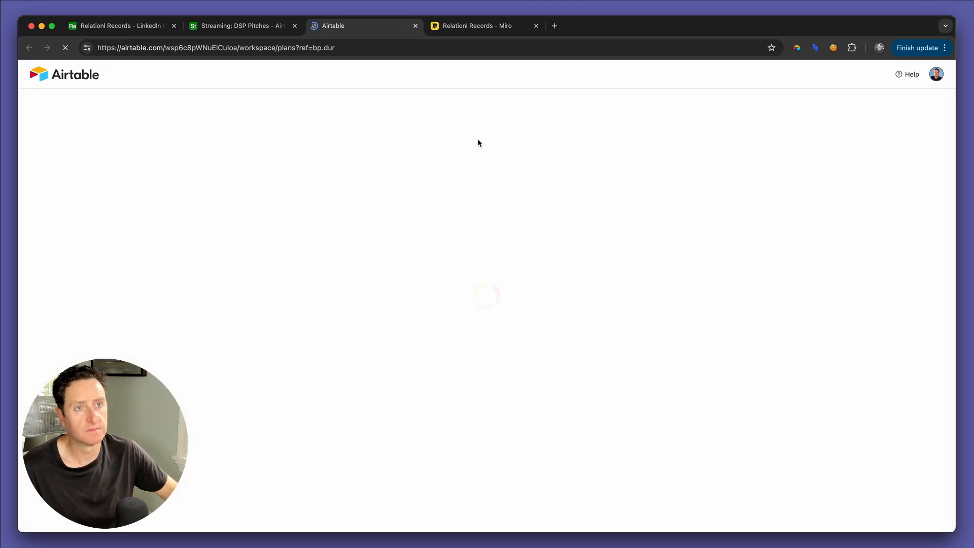
{"action": "key", "text": "super+w"}
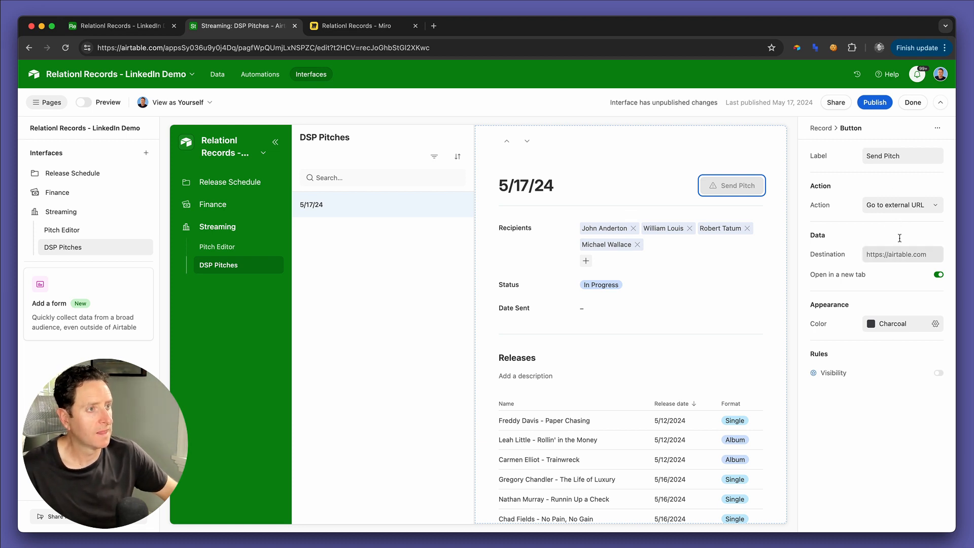
Step: Set the Send Pitch button's action to Update record, with DSP Pitches Detail as the record source
{"action": "left_click", "coordinate": [898, 205]}
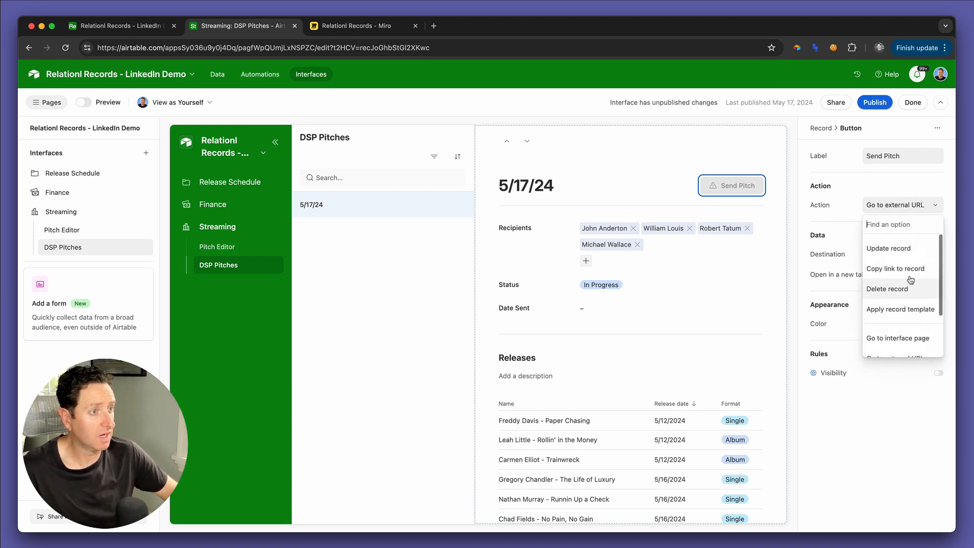
{"action": "left_click", "coordinate": [907, 250]}
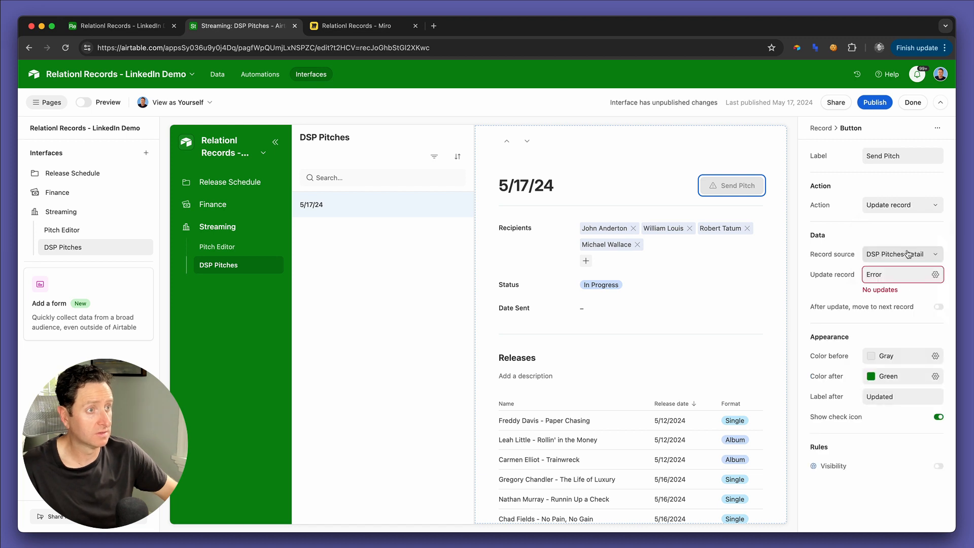
{"action": "left_click", "coordinate": [890, 260]}
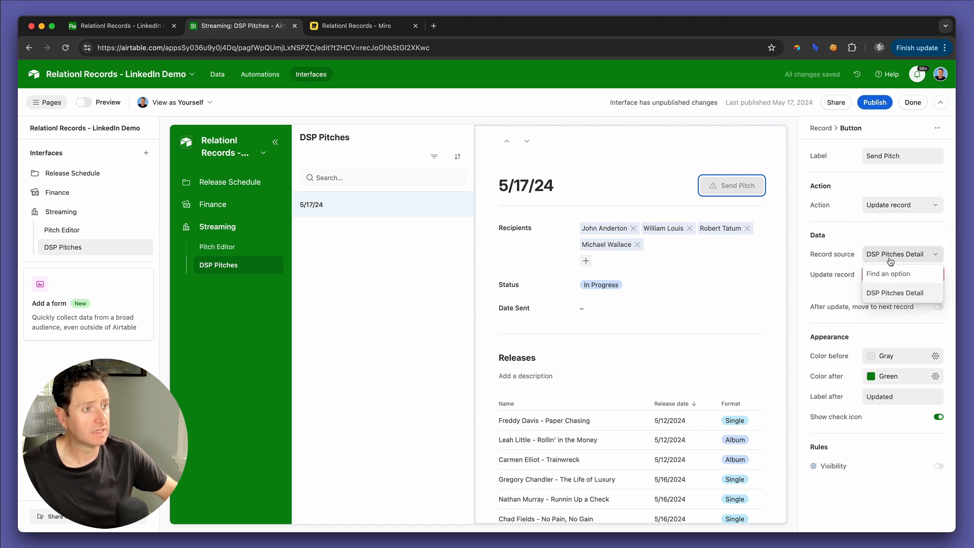
{"action": "left_click", "coordinate": [895, 293]}
Step: Configure the button's record update to set Status to Trigger Send
{"action": "left_click", "coordinate": [873, 274]}
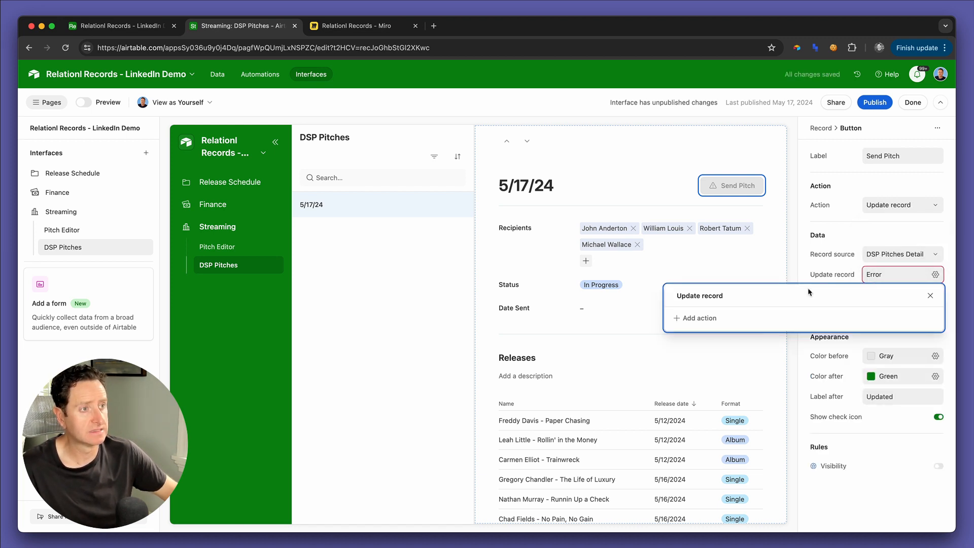
{"action": "left_click", "coordinate": [703, 319]}
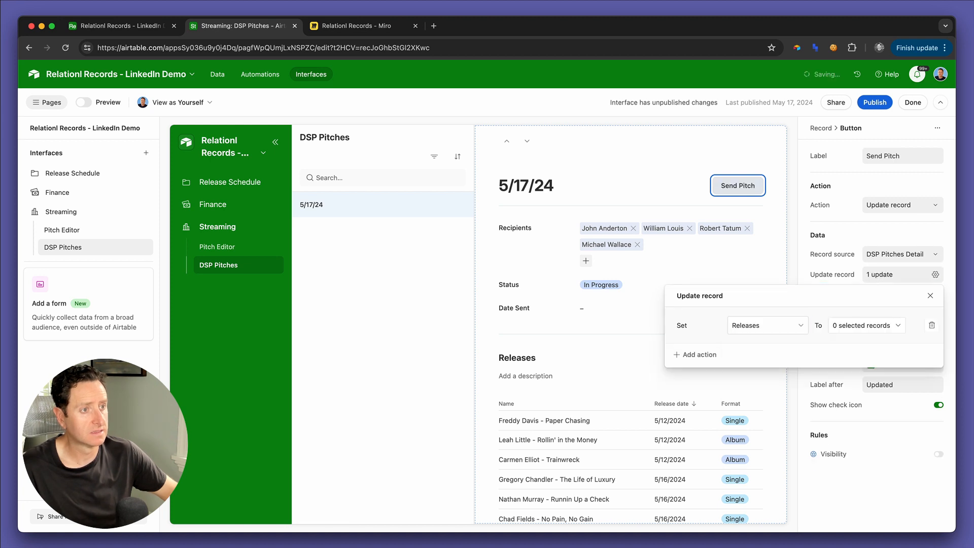
{"action": "left_click", "coordinate": [734, 330]}
{"action": "type", "text": "stat"}
{"action": "left_click", "coordinate": [749, 366]}
{"action": "left_click", "coordinate": [842, 325]}
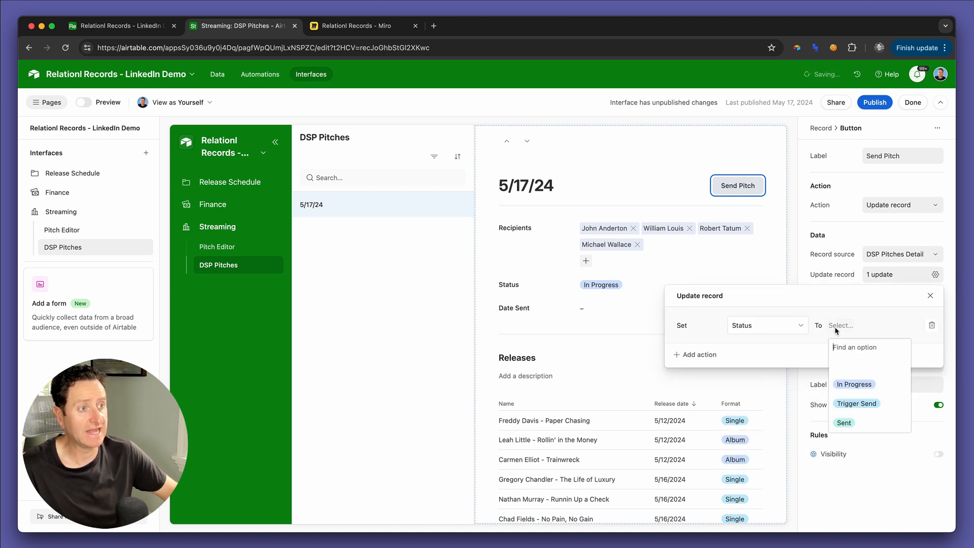
{"action": "left_click", "coordinate": [853, 405]}
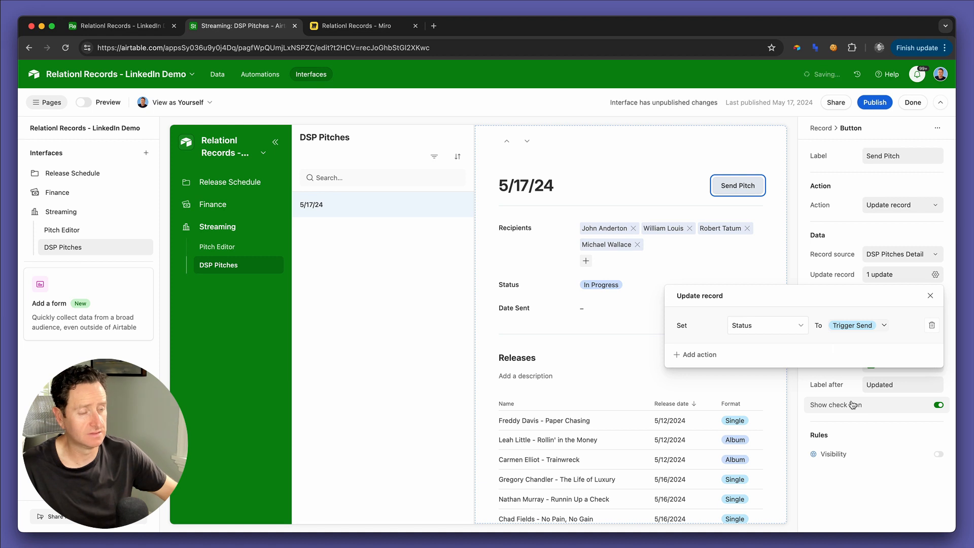
Step: Recolor the Status field's options in the DSP Pitches table: Trigger Send bright red, Sent green and In Progress yellow-orange
{"action": "left_click", "coordinate": [137, 26]}
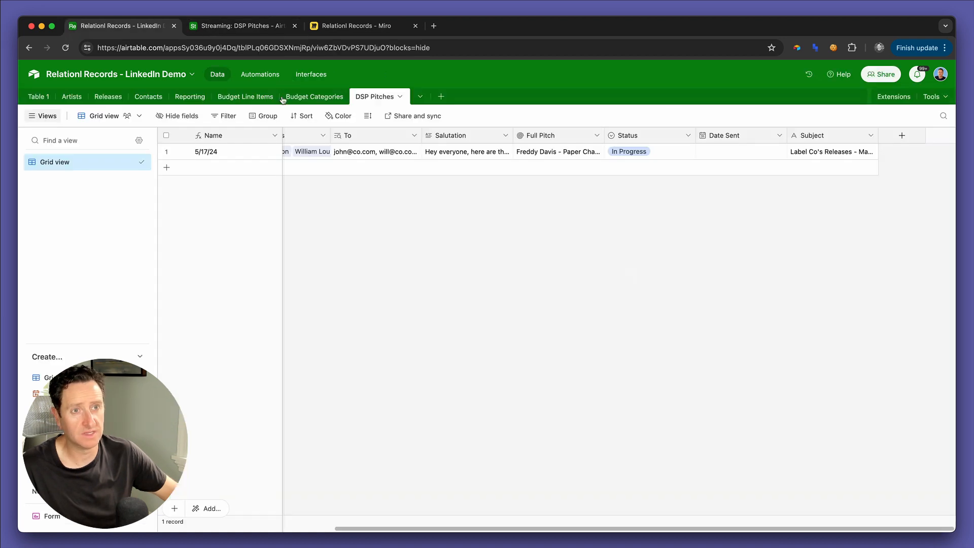
{"action": "double_click", "coordinate": [629, 137]}
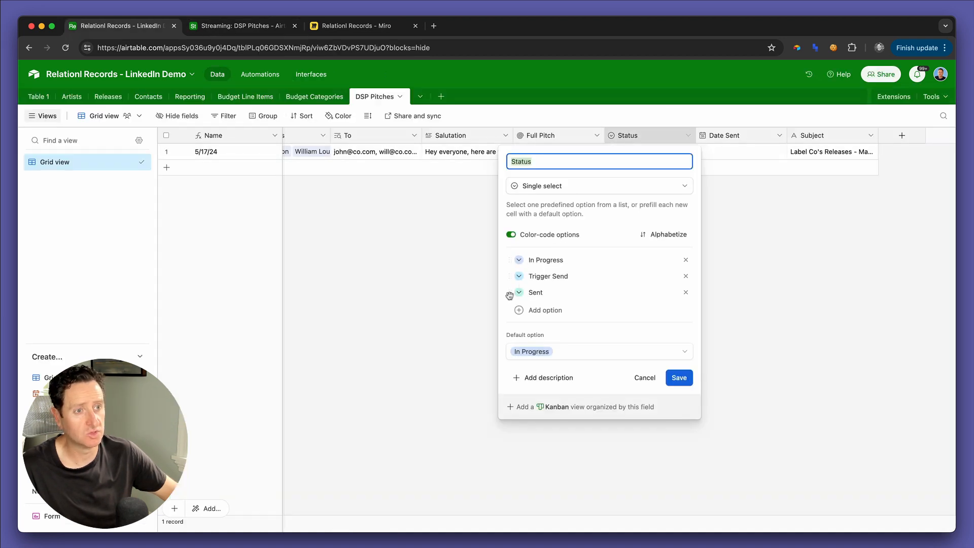
{"action": "left_click", "coordinate": [521, 277]}
{"action": "left_click", "coordinate": [521, 277]}
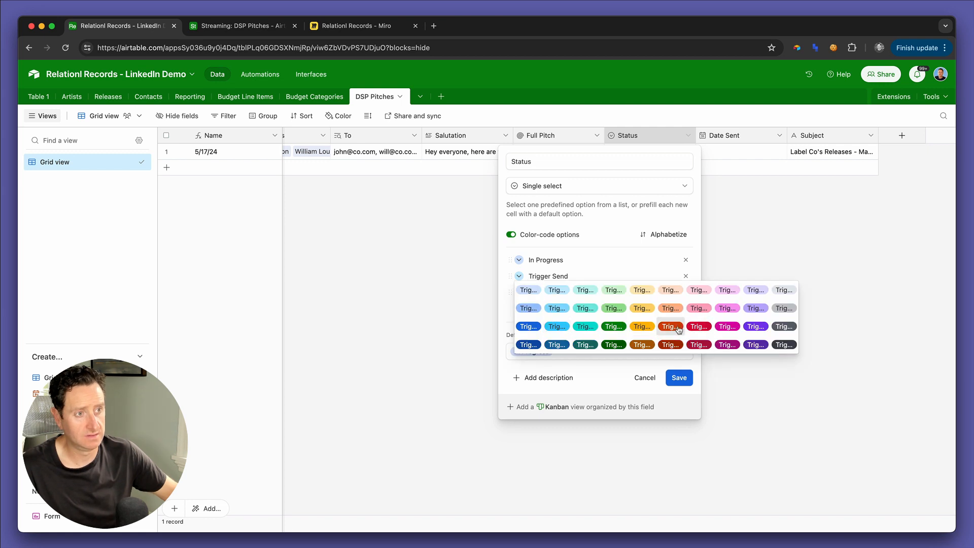
{"action": "left_click", "coordinate": [698, 327]}
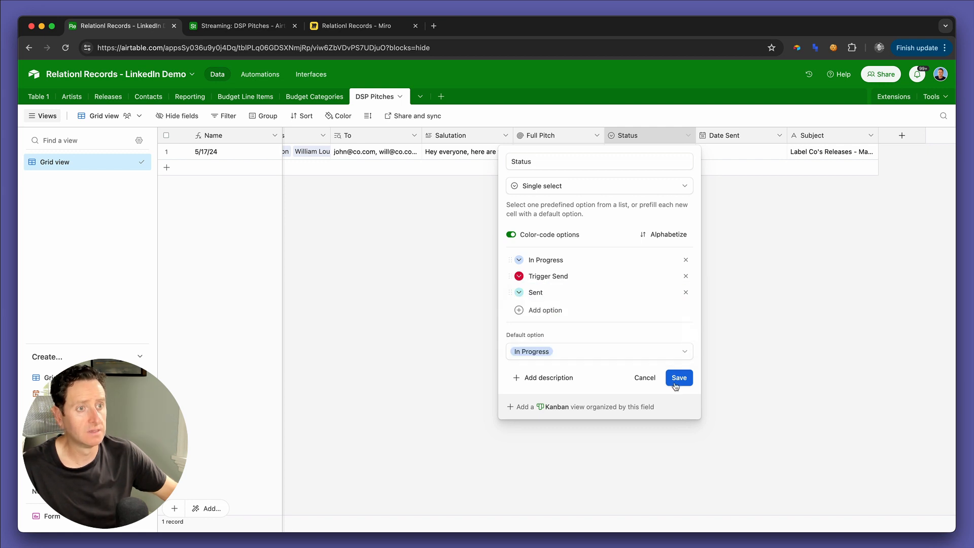
{"action": "left_click", "coordinate": [520, 293]}
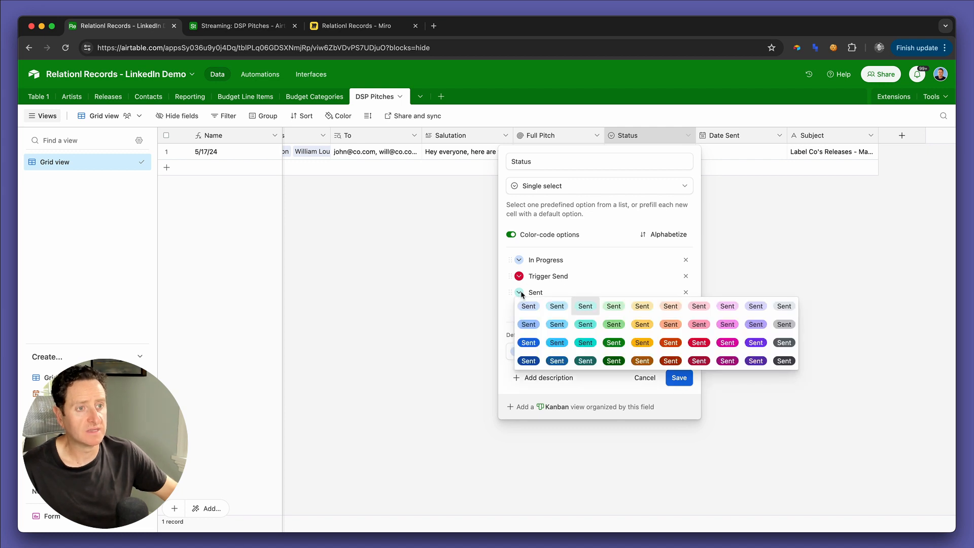
{"action": "left_click", "coordinate": [614, 357]}
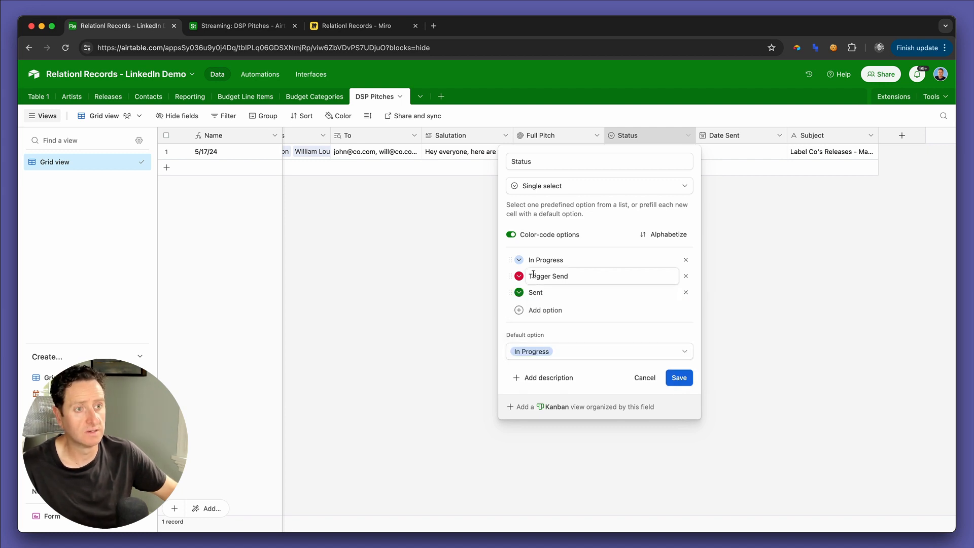
{"action": "left_click", "coordinate": [519, 260]}
{"action": "left_click", "coordinate": [641, 310]}
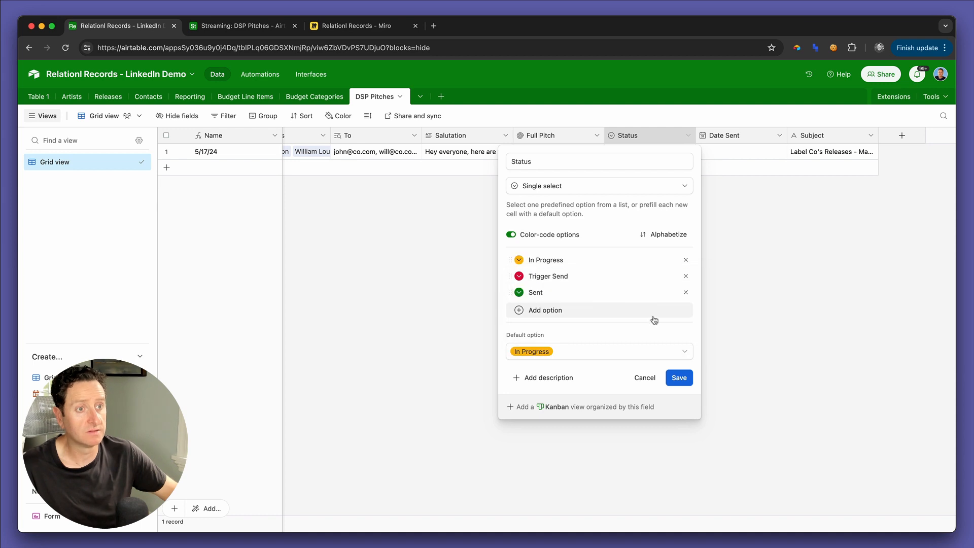
{"action": "left_click", "coordinate": [682, 376]}
Step: Back in the interface editor, set the Send Pitch button's color before to Blue and color after to Red
{"action": "key", "text": "ctrl+Tab"}
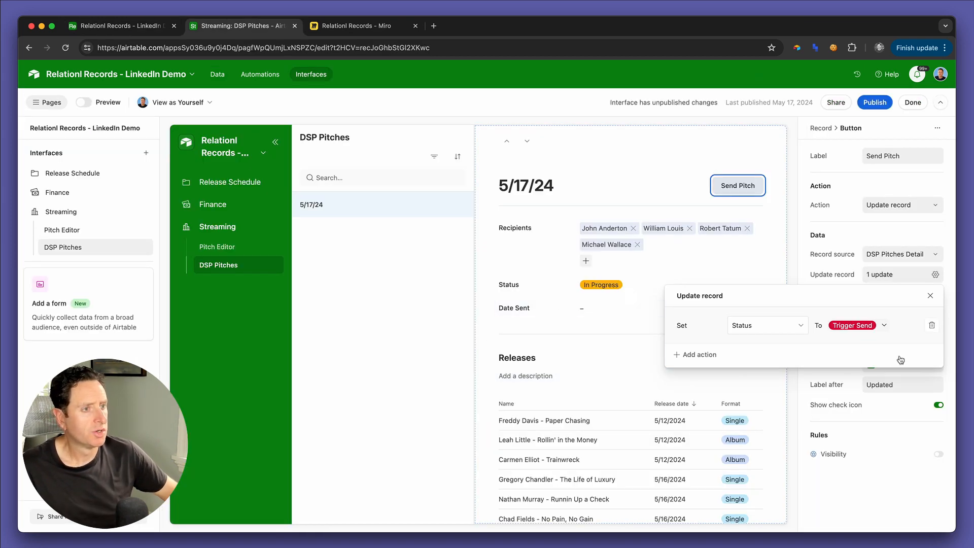
{"action": "left_click", "coordinate": [869, 486]}
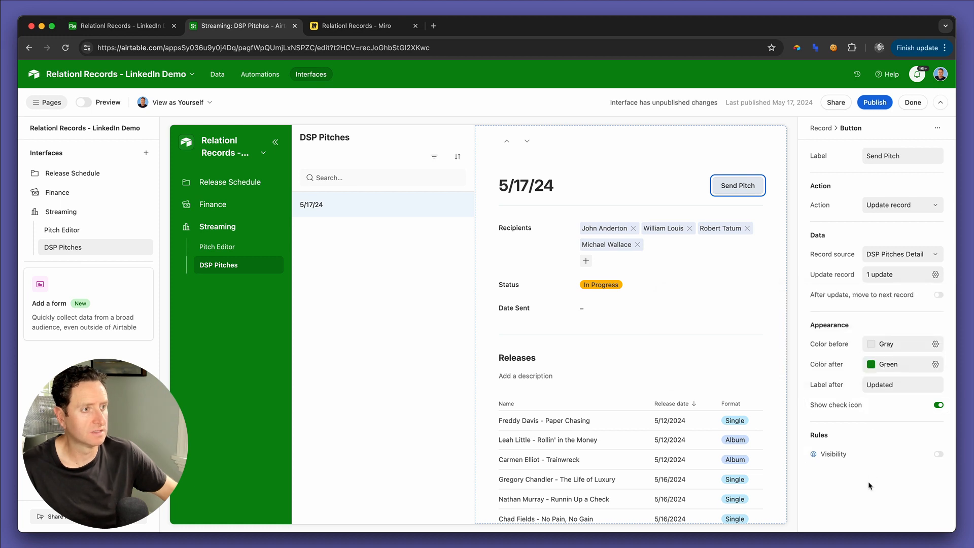
{"action": "left_click", "coordinate": [880, 345]}
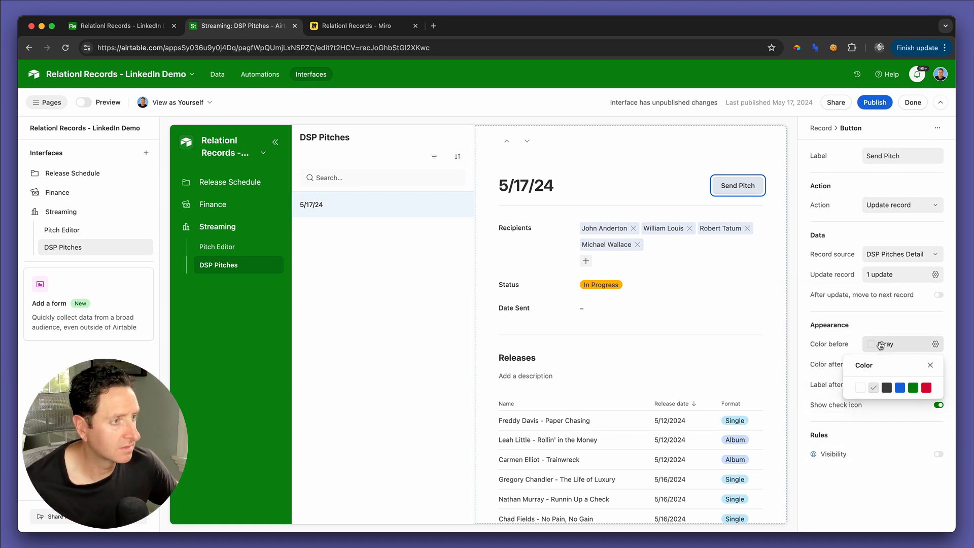
{"action": "left_click", "coordinate": [900, 388]}
{"action": "left_click", "coordinate": [812, 357]}
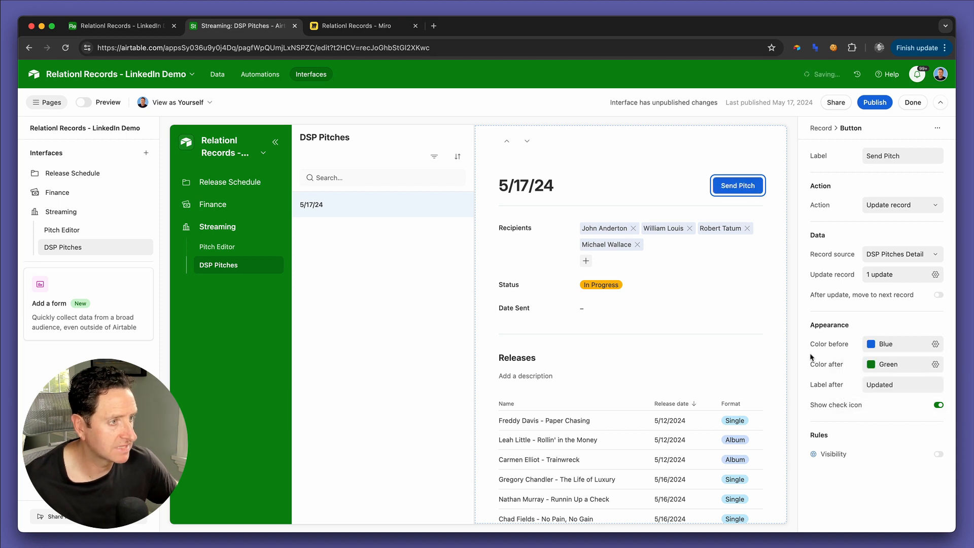
{"action": "left_click", "coordinate": [876, 367]}
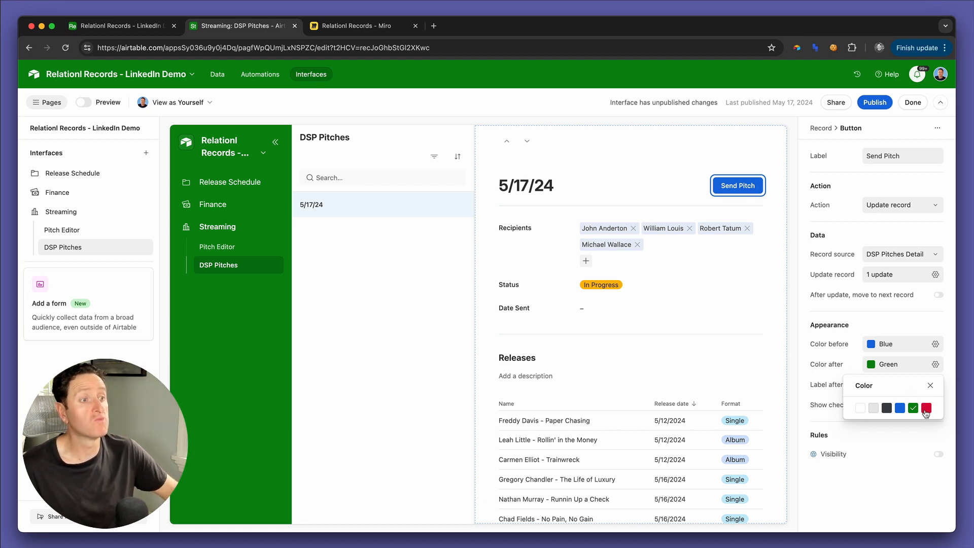
{"action": "left_click", "coordinate": [926, 409]}
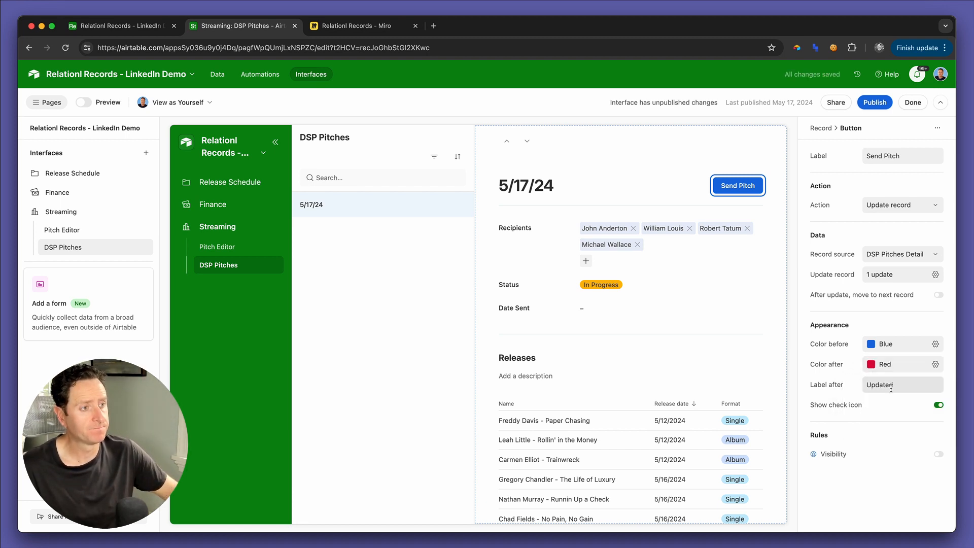
Step: Set the button's label after the update to "Sending" and turn off its check icon
{"action": "double_click", "coordinate": [895, 392]}
{"action": "type", "text": "Send"}
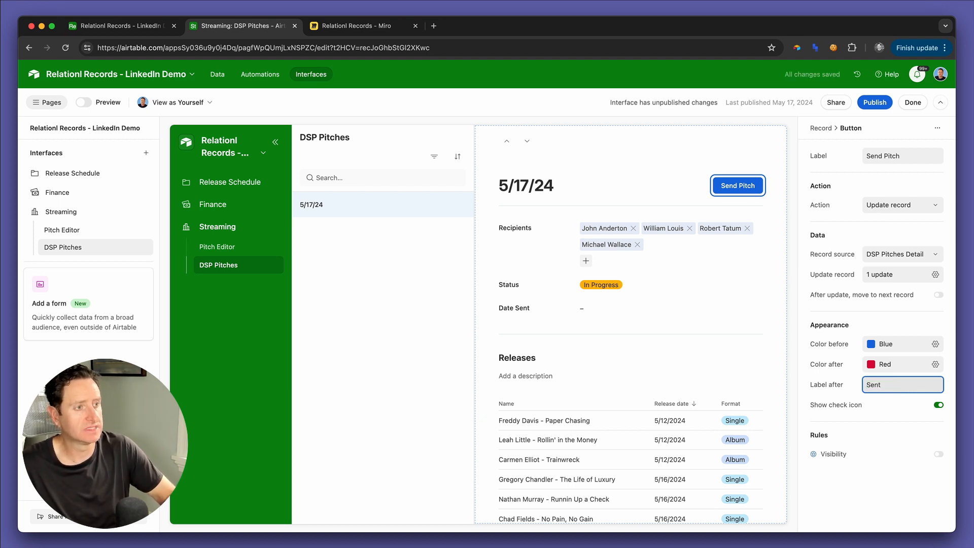
{"action": "type", "text": "ing"}
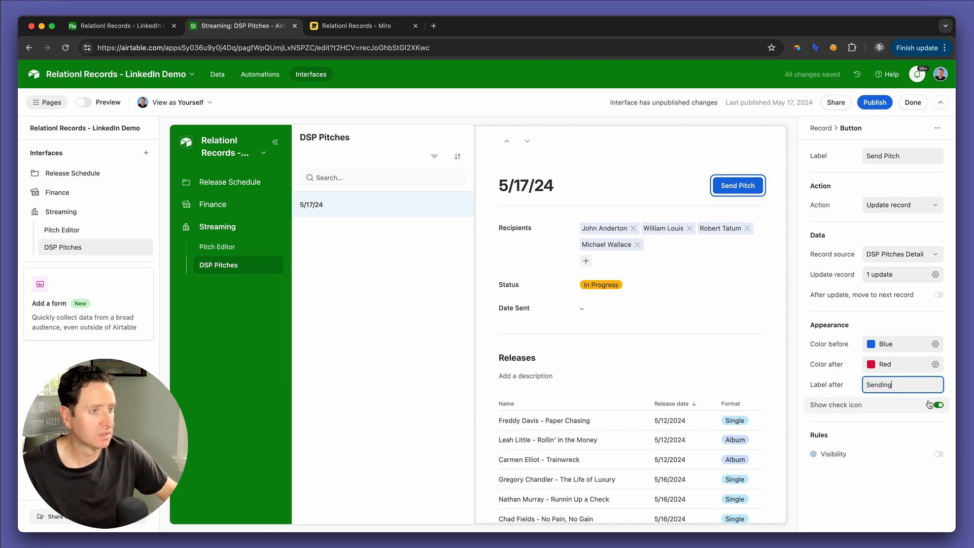
{"action": "left_click", "coordinate": [870, 407]}
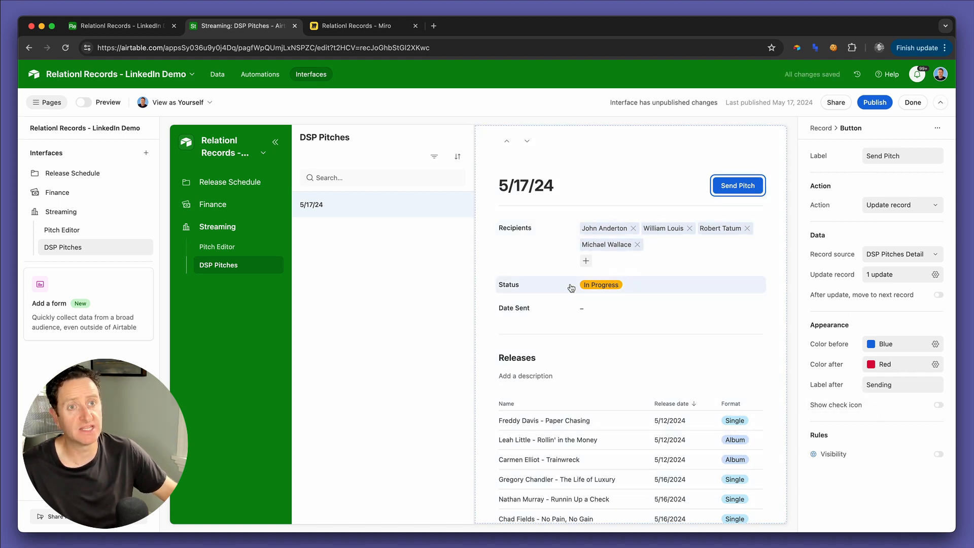
Step: Open the base's Automations in a separate browser tab
{"action": "key", "text": "ctrl+shift+Tab"}
{"action": "left_click", "coordinate": [276, 82], "text": "super"}
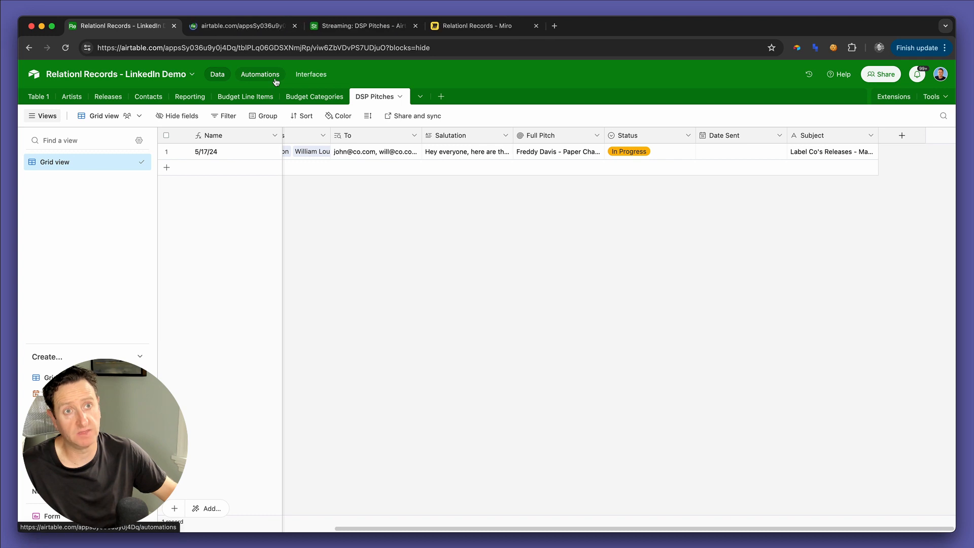
{"action": "key", "text": "ctrl+Tab"}
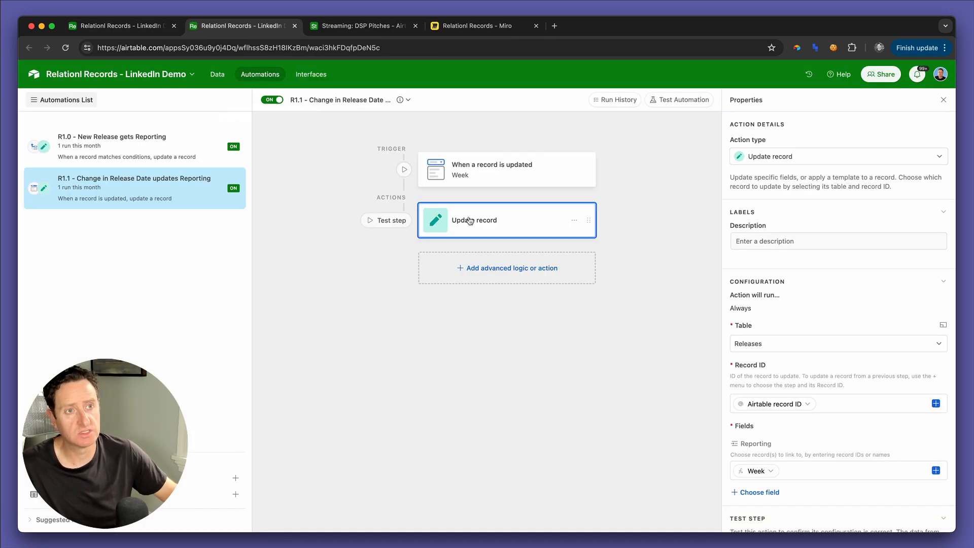
Step: Create a new automation in the base and name it "S1.0 - Send DSP Pitch"
{"action": "left_click", "coordinate": [235, 477]}
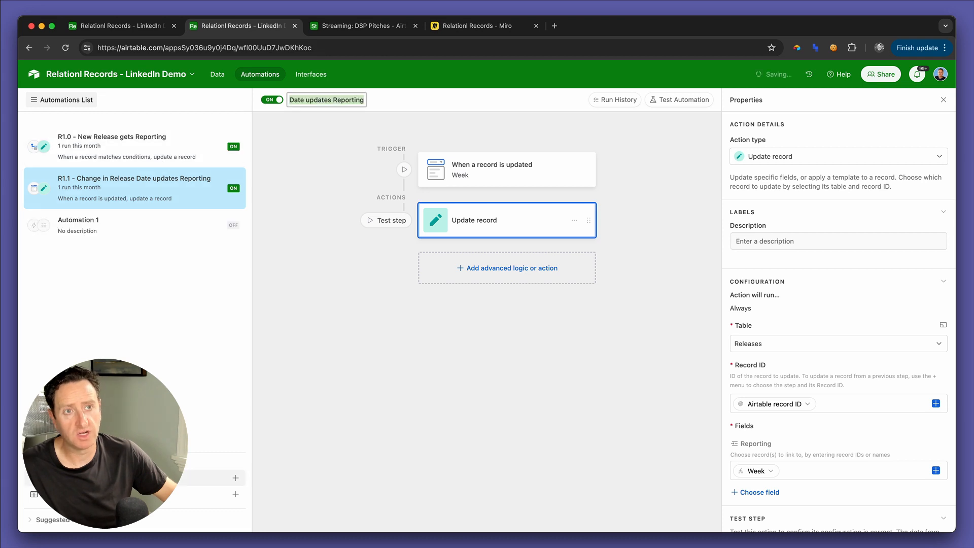
{"action": "type", "text": "S1.0 - Send"}
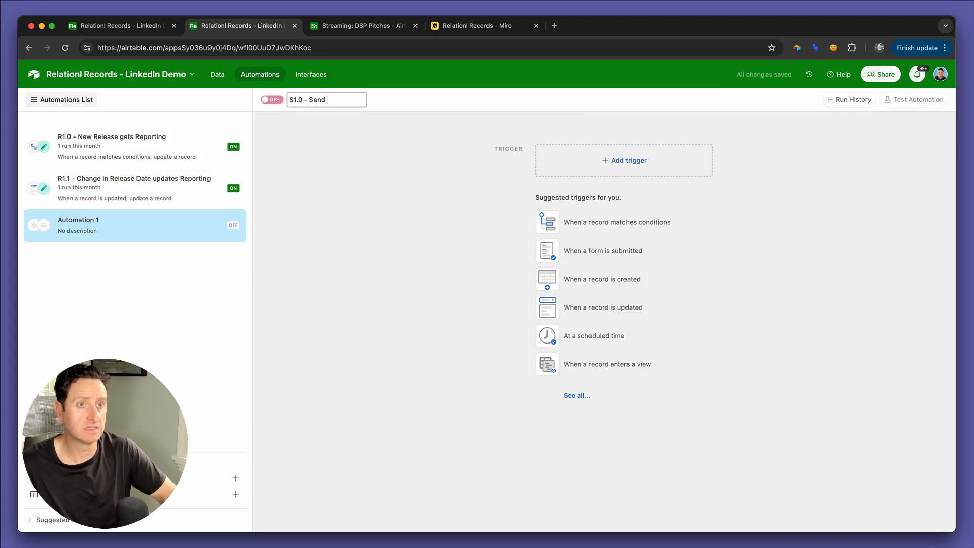
{"action": "type", "text": " DSP Pitch"}
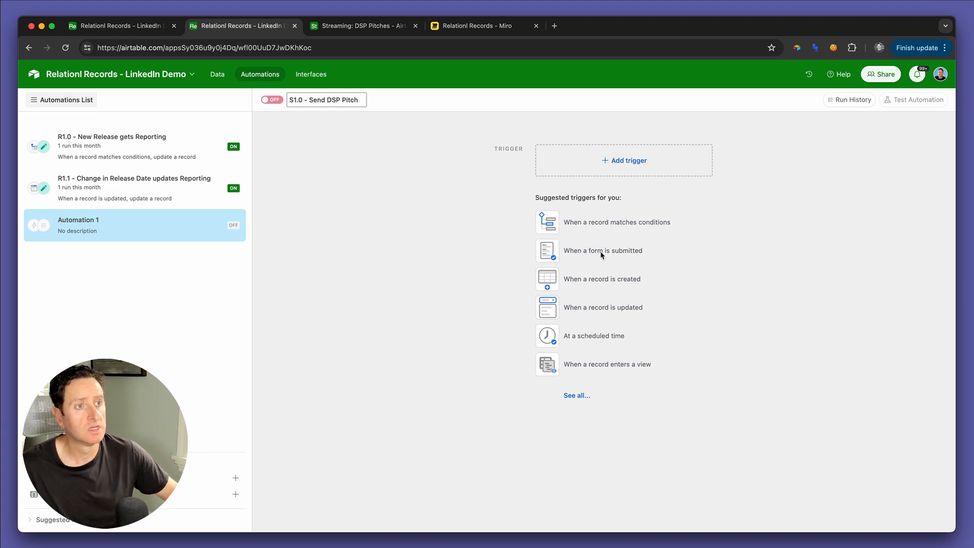
Step: Add a "When record matches conditions" trigger and set its table to DSP Pitches
{"action": "left_click", "coordinate": [626, 162]}
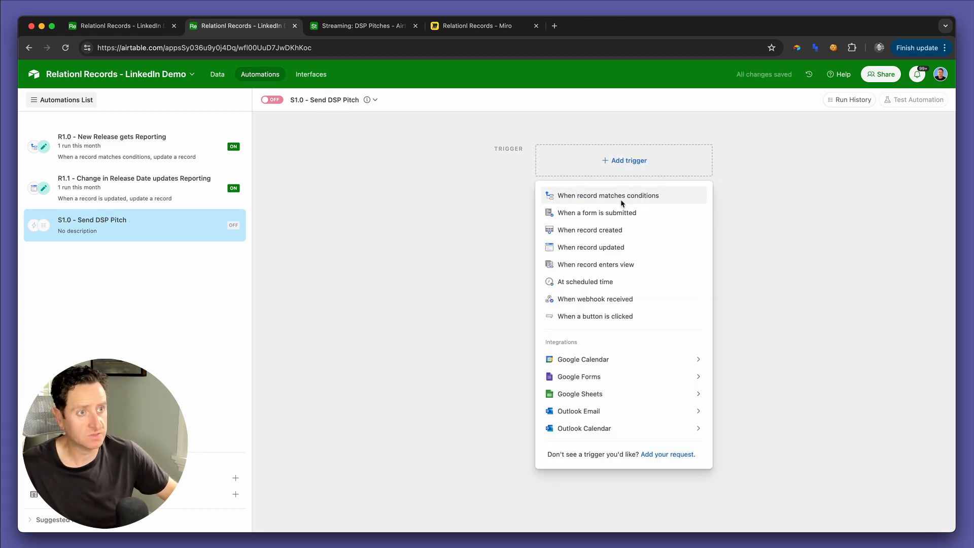
{"action": "left_click", "coordinate": [622, 199]}
{"action": "left_click", "coordinate": [817, 253]}
{"action": "type", "text": "ds"}
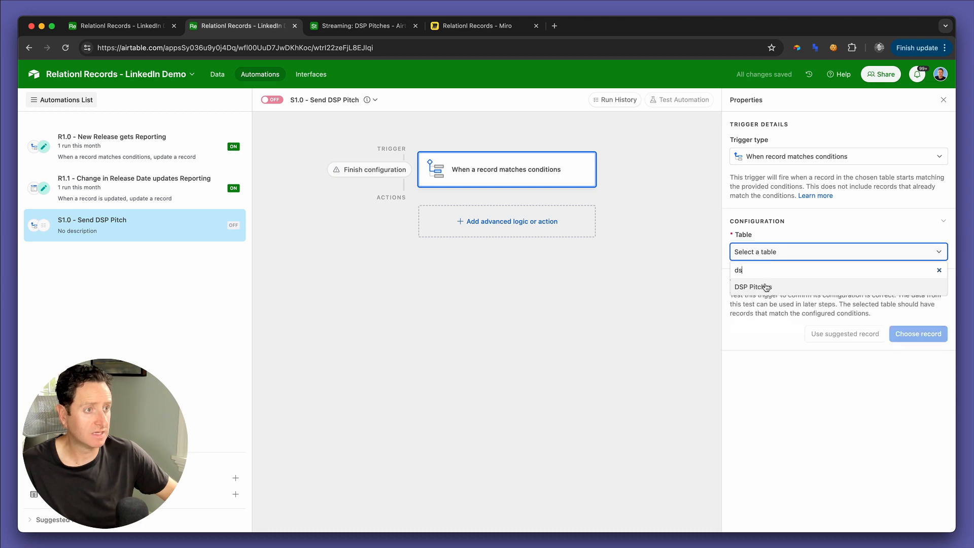
{"action": "left_click", "coordinate": [755, 287]}
{"action": "left_click", "coordinate": [759, 290]}
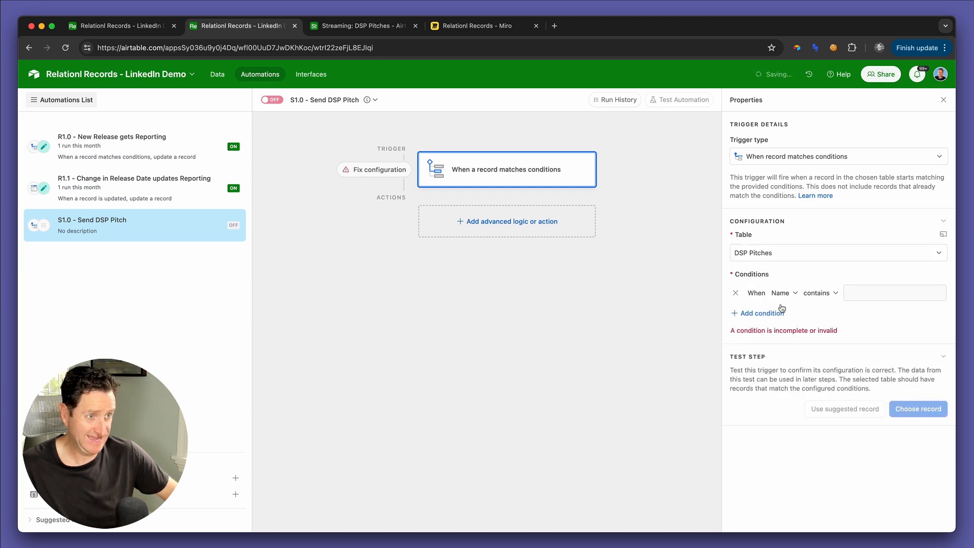
Step: Set the trigger's condition to fire when Status is Trigger Send
{"action": "left_click", "coordinate": [781, 293]}
{"action": "scroll", "coordinate": [798, 366], "scroll_direction": "down", "scroll_amount": 3}
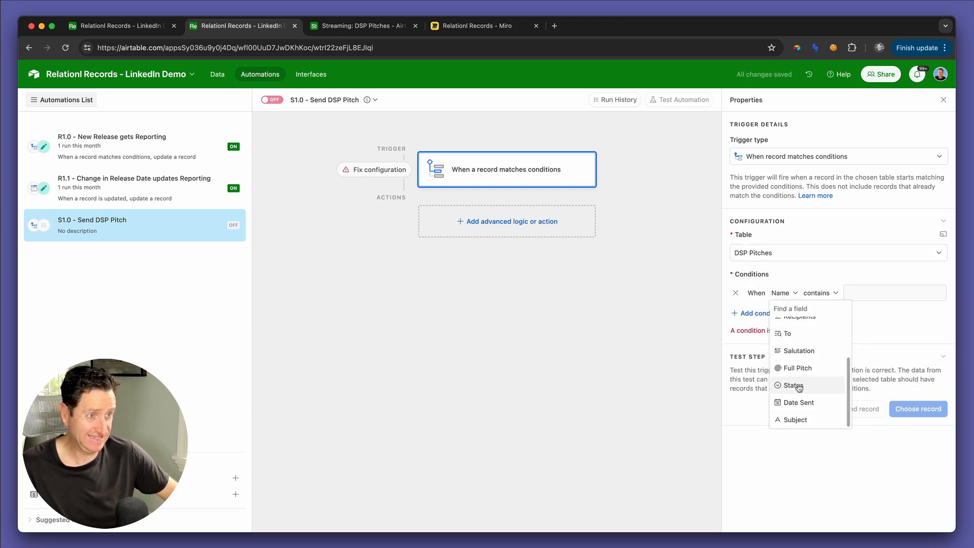
{"action": "left_click", "coordinate": [799, 387]}
{"action": "left_click", "coordinate": [837, 293]}
{"action": "left_click", "coordinate": [855, 349]}
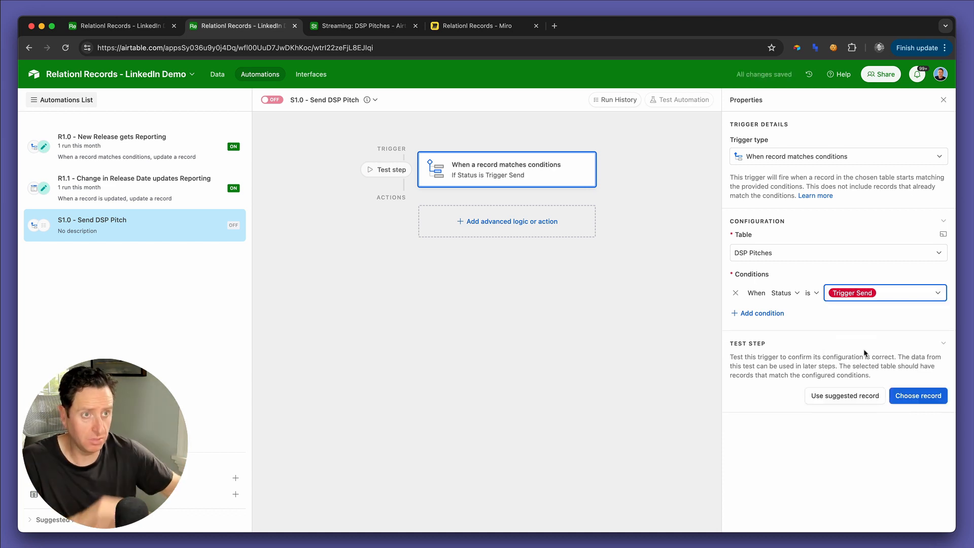
Step: Add a Gmail Send email action to the automation
{"action": "left_click", "coordinate": [525, 231]}
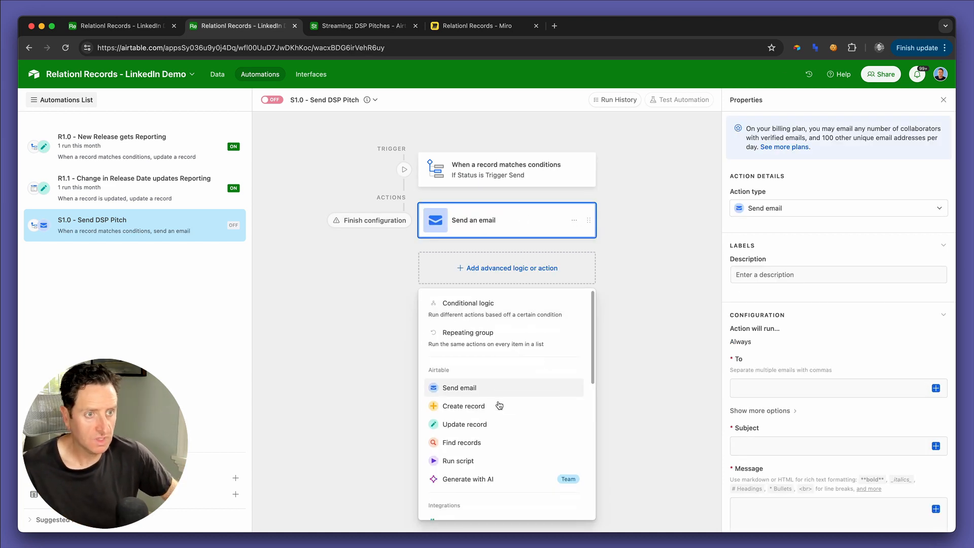
{"action": "scroll", "coordinate": [500, 405], "scroll_direction": "down", "scroll_amount": 5}
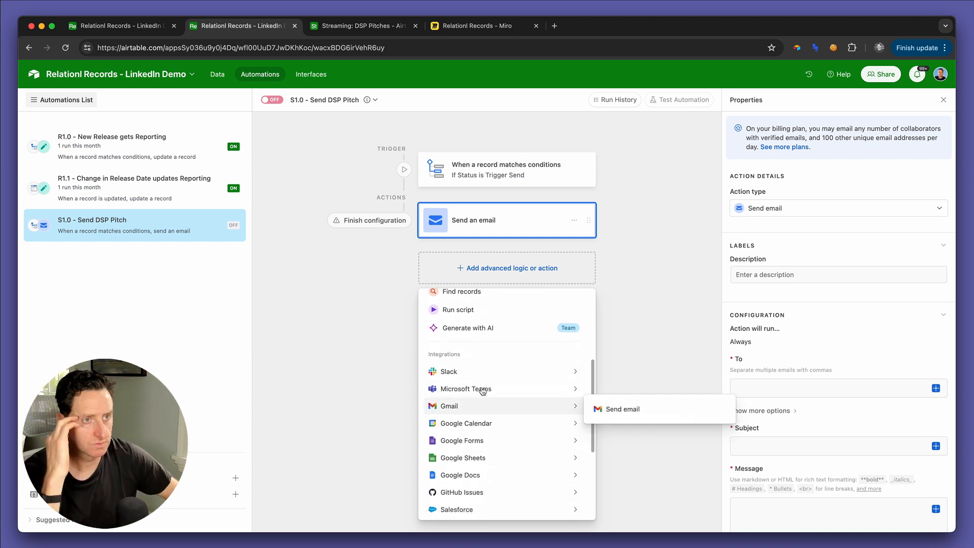
{"action": "mouse_move", "coordinate": [493, 425]}
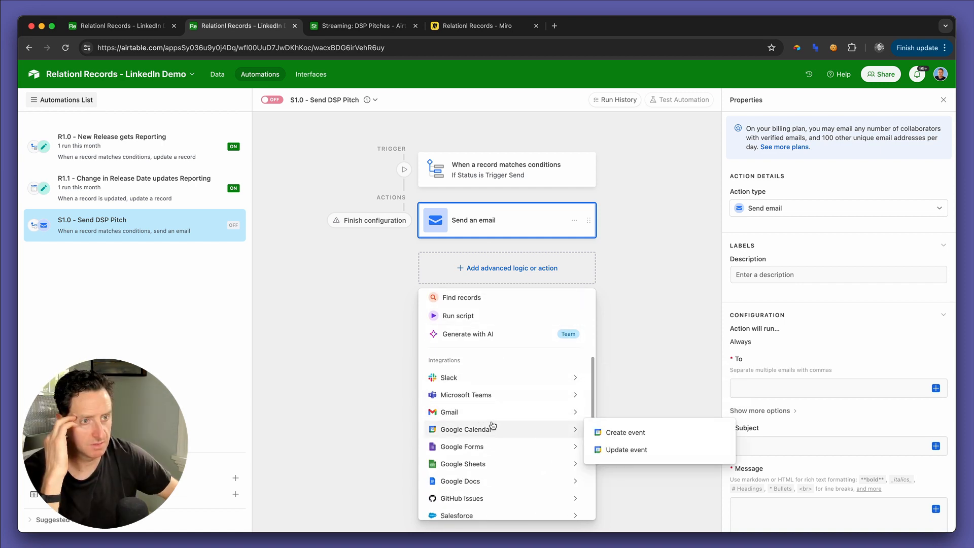
{"action": "mouse_move", "coordinate": [569, 412]}
{"action": "left_click", "coordinate": [621, 419]}
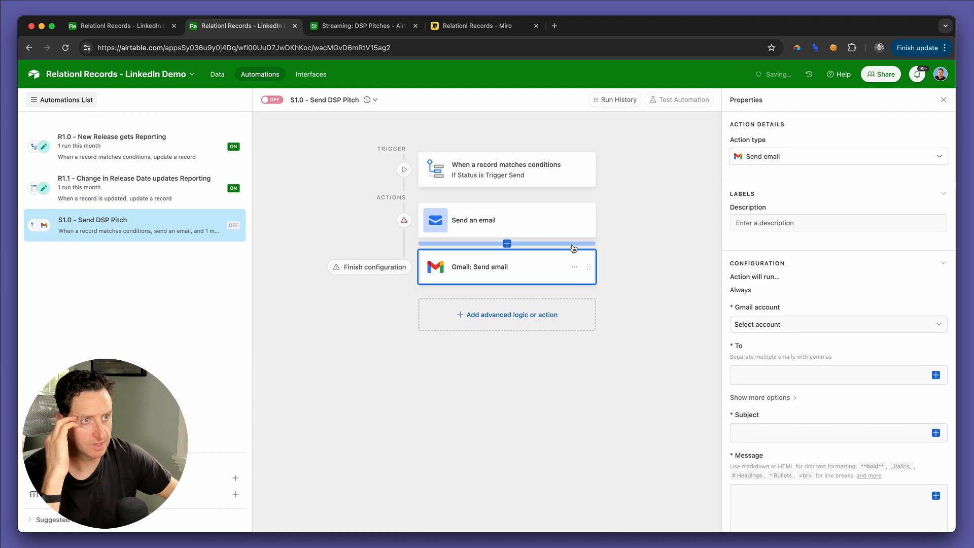
Step: Delete the built-in "Send an email" action, keeping only the Gmail one
{"action": "left_click", "coordinate": [574, 220]}
{"action": "left_click", "coordinate": [580, 251]}
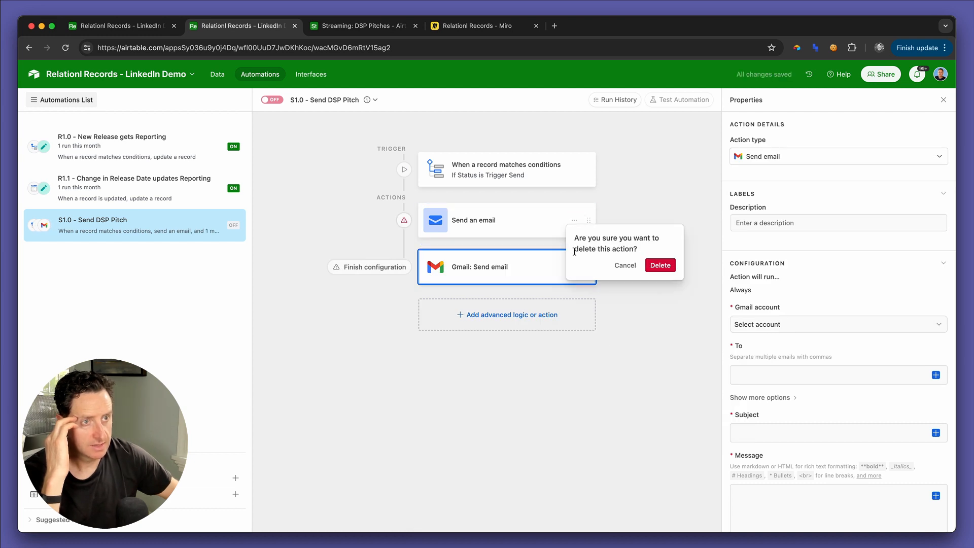
{"action": "left_click", "coordinate": [658, 263]}
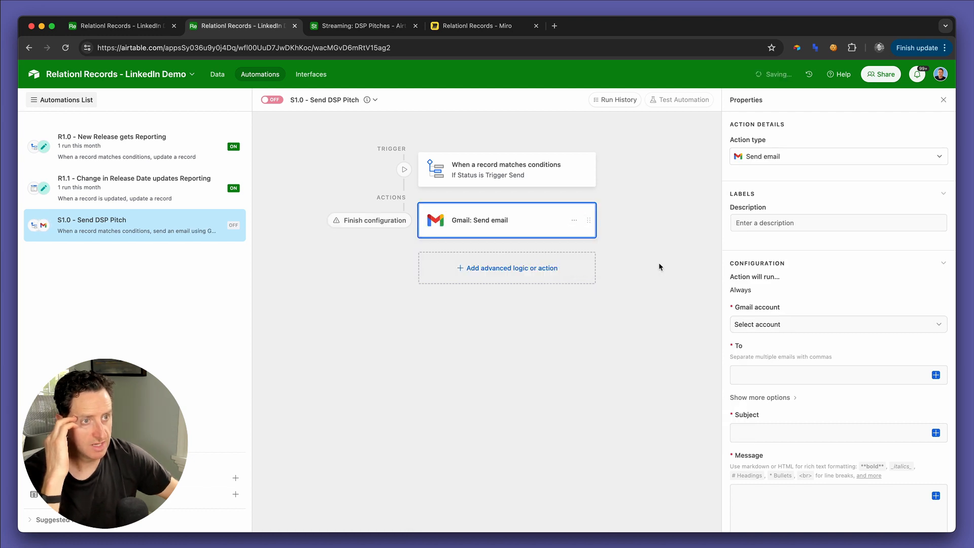
Step: Choose the Relationl Gmail account for the Gmail action and fill its recipient with the value of the trigger record's To field
{"action": "left_click", "coordinate": [773, 329]}
{"action": "left_click", "coordinate": [782, 400]}
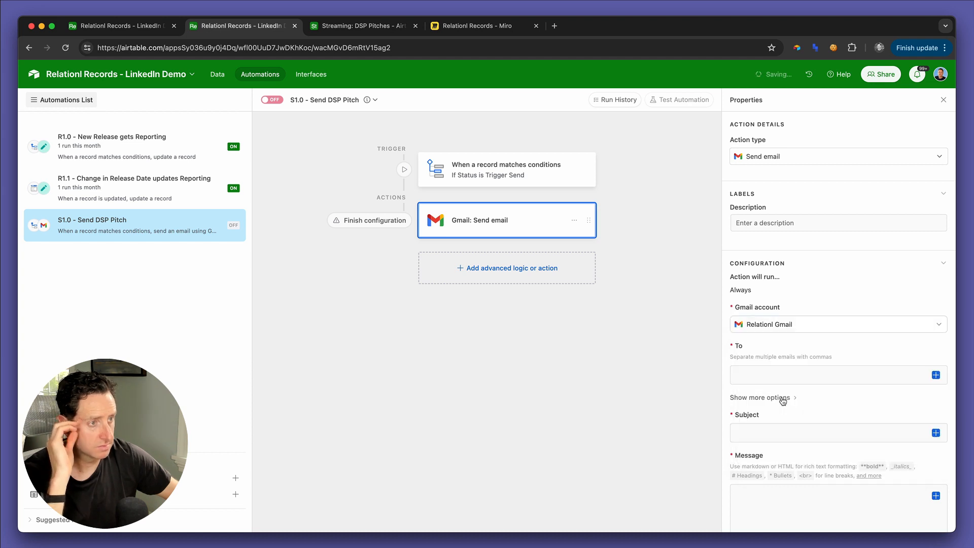
{"action": "scroll", "coordinate": [777, 279], "scroll_direction": "down", "scroll_amount": 2}
{"action": "scroll", "coordinate": [778, 279], "scroll_direction": "down", "scroll_amount": 2}
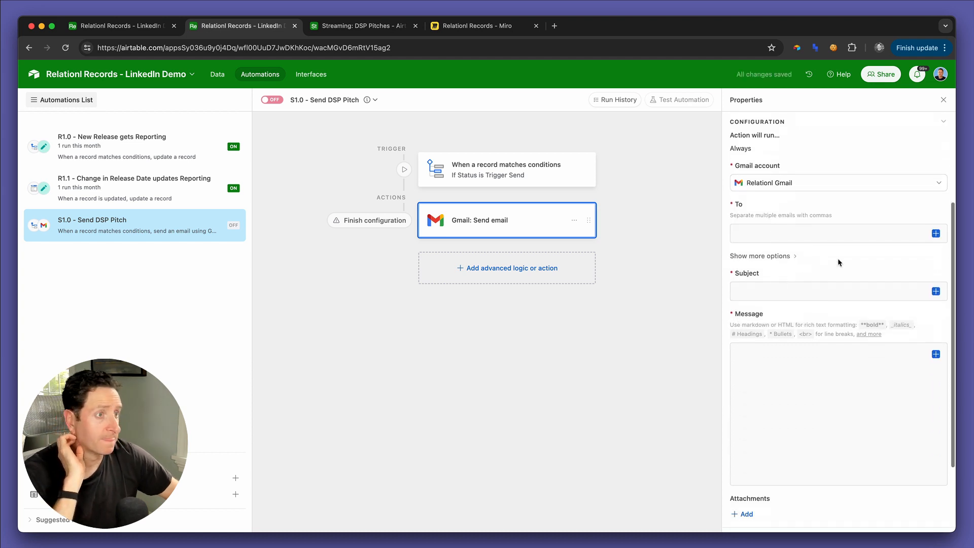
{"action": "left_click", "coordinate": [937, 234]}
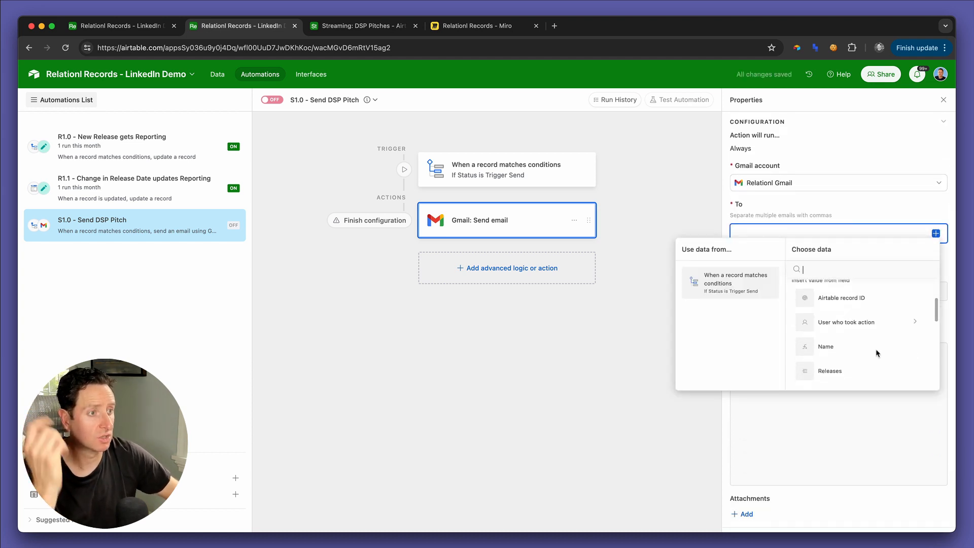
{"action": "type", "text": "to"}
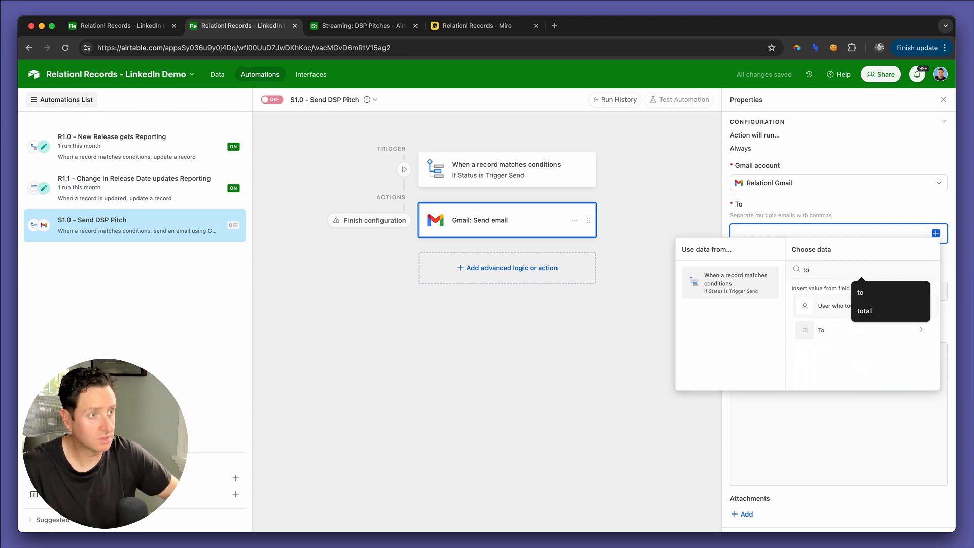
{"action": "left_click", "coordinate": [839, 331]}
{"action": "left_click", "coordinate": [846, 370]}
Step: Fill the e-mail's subject with the trigger record's Subject field
{"action": "left_click", "coordinate": [936, 291]}
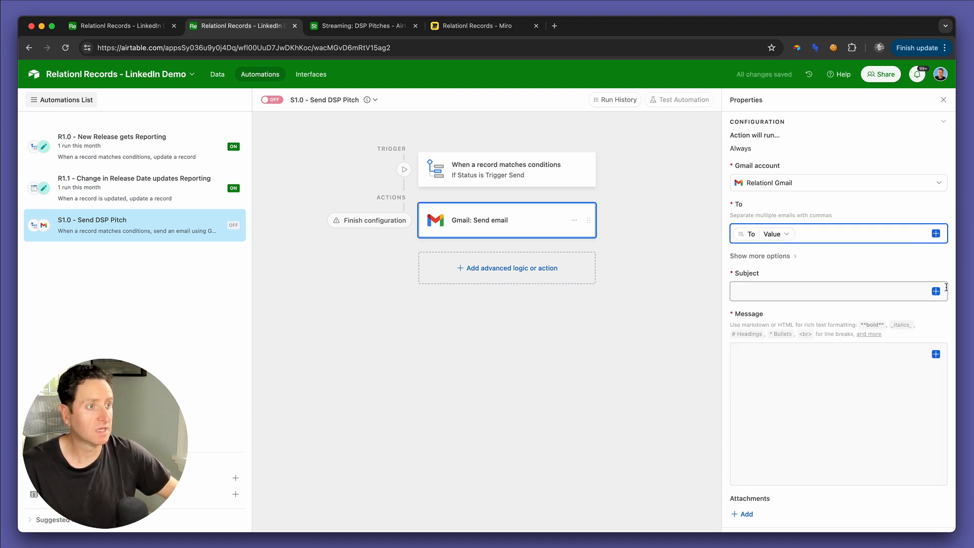
{"action": "type", "text": "subj"}
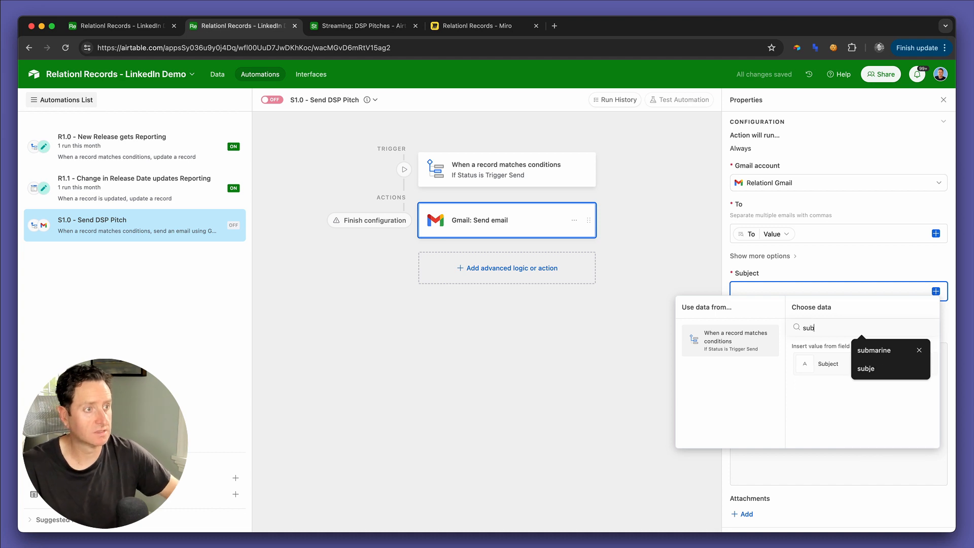
{"action": "left_click", "coordinate": [833, 359]}
Step: Compose the e-mail's message from the trigger record's Salutation field, followed by its Full Pitch field on a new line
{"action": "left_click", "coordinate": [819, 354]}
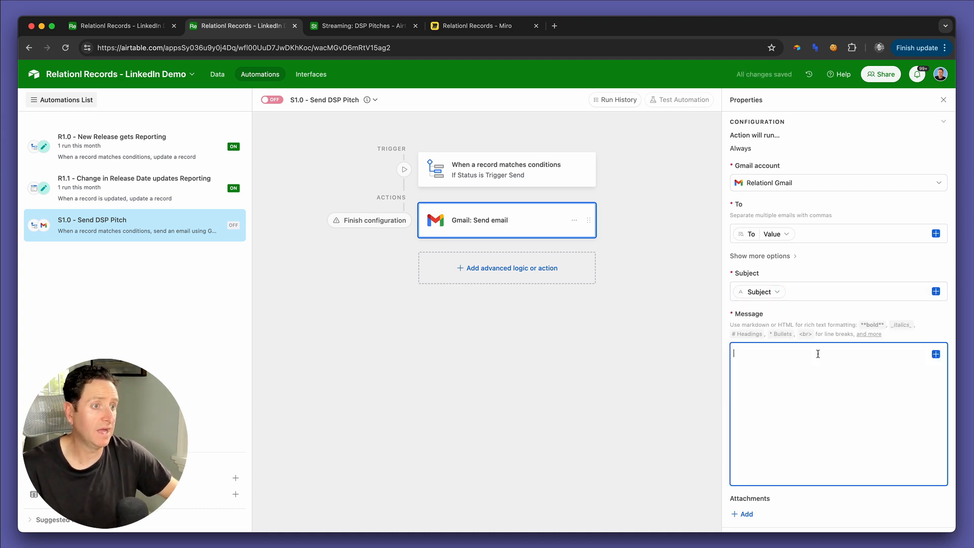
{"action": "left_click", "coordinate": [940, 356]}
{"action": "type", "text": "salu"}
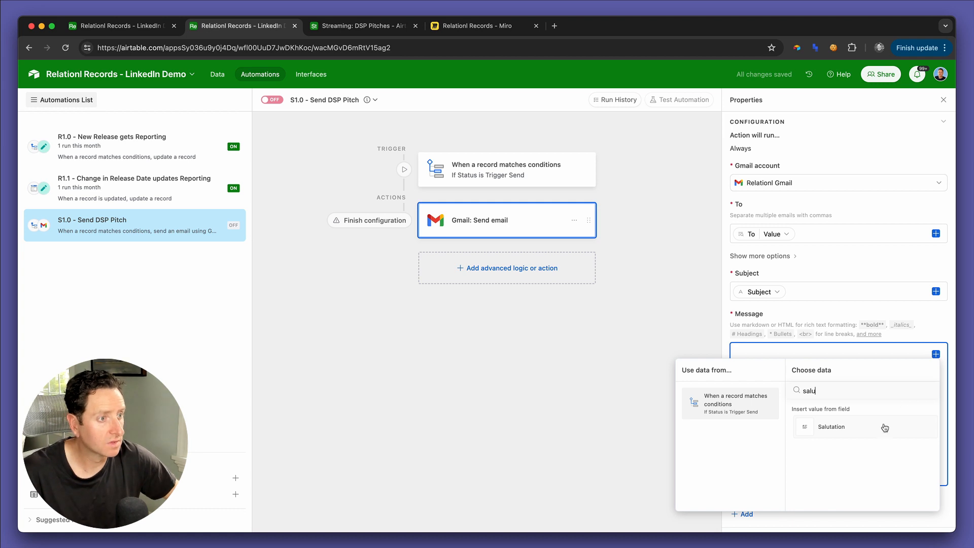
{"action": "left_click", "coordinate": [885, 427]}
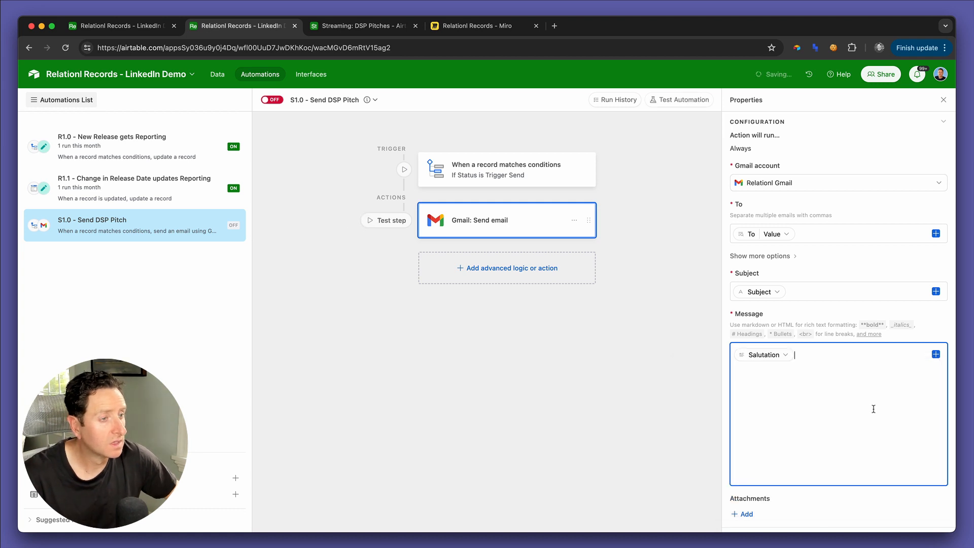
{"action": "key", "text": "Return"}
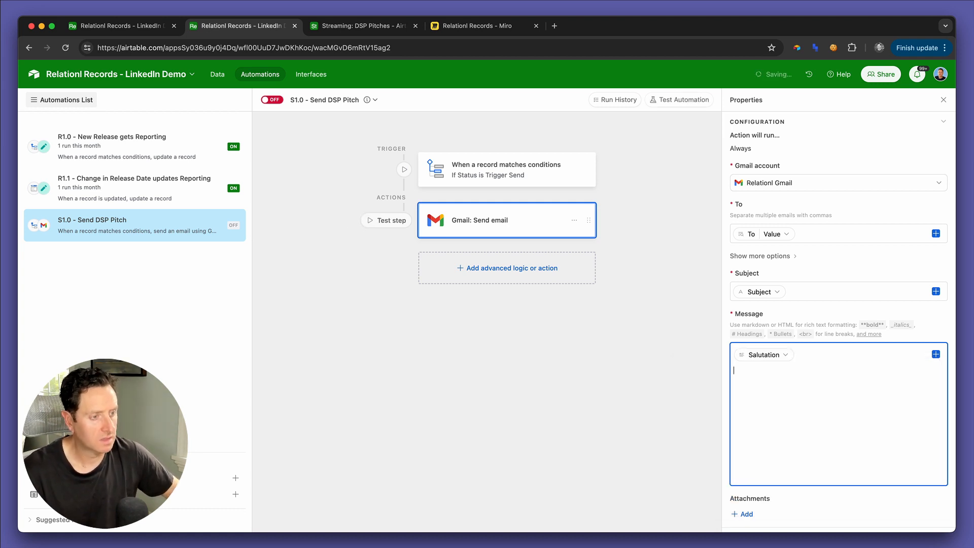
{"action": "left_click", "coordinate": [936, 355]}
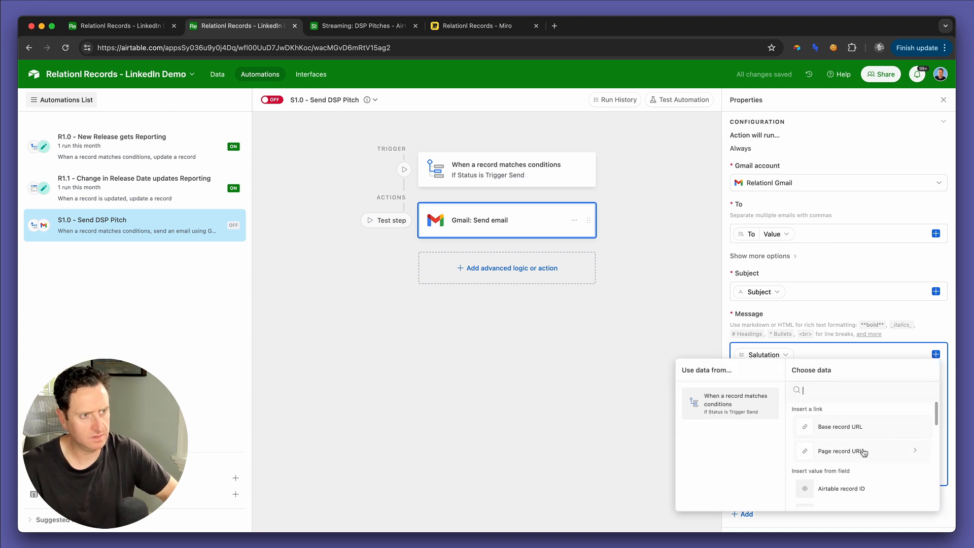
{"action": "type", "text": "pitch"}
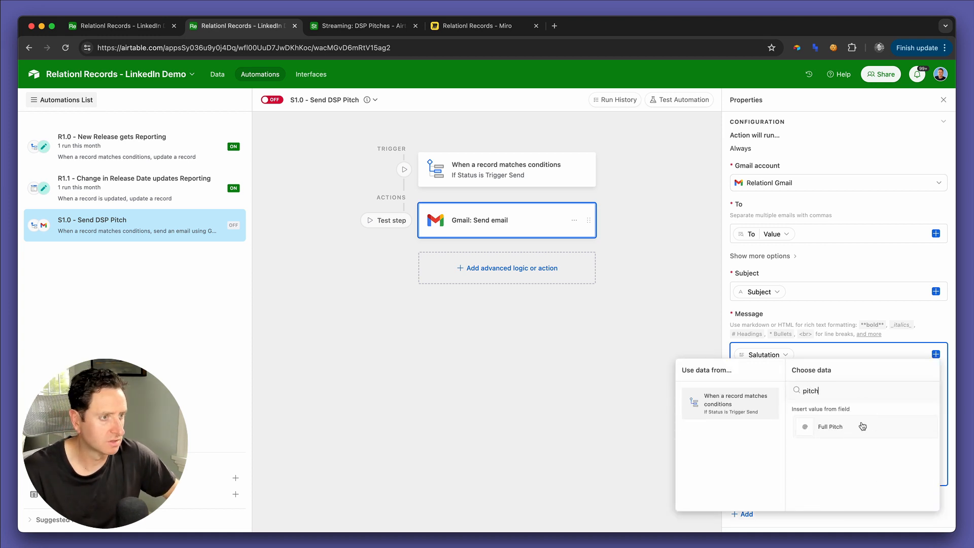
{"action": "left_click", "coordinate": [863, 426]}
Step: Open the trigger's settings, then in the DSP Pitches interface use Send Pitch on the 5/17/24 record to set its Status to Trigger Send
{"action": "left_click", "coordinate": [554, 174]}
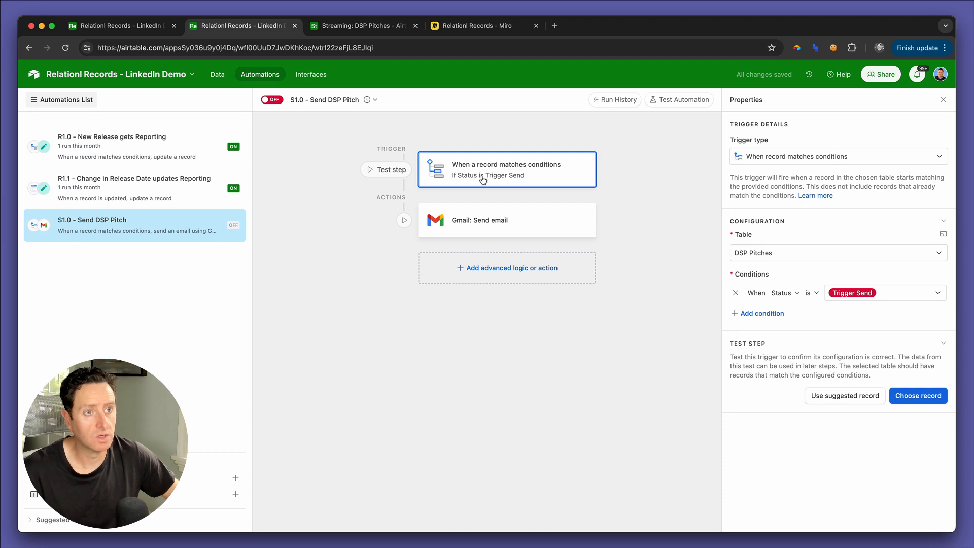
{"action": "key", "text": "ctrl+shift+Tab"}
{"action": "key", "text": "ctrl+Tab"}
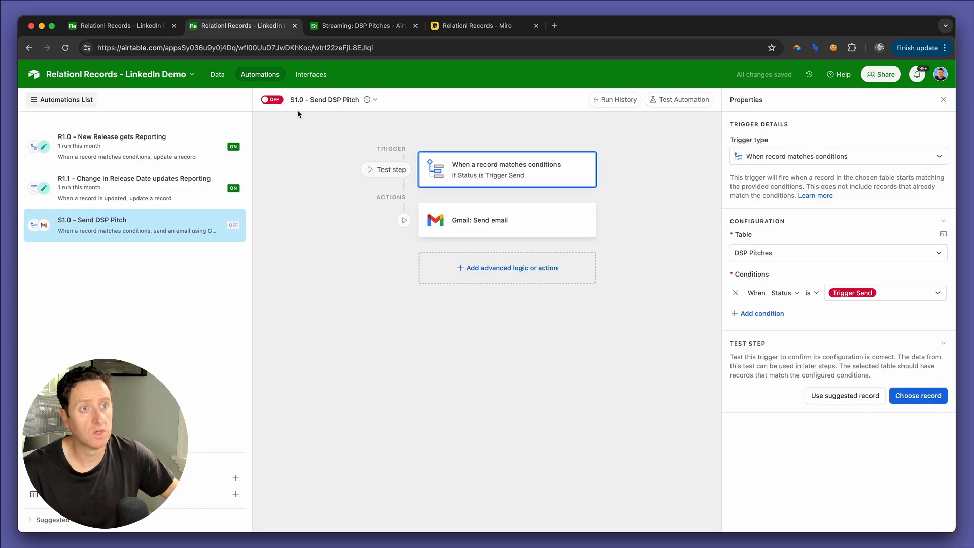
{"action": "key", "text": "ctrl+Tab"}
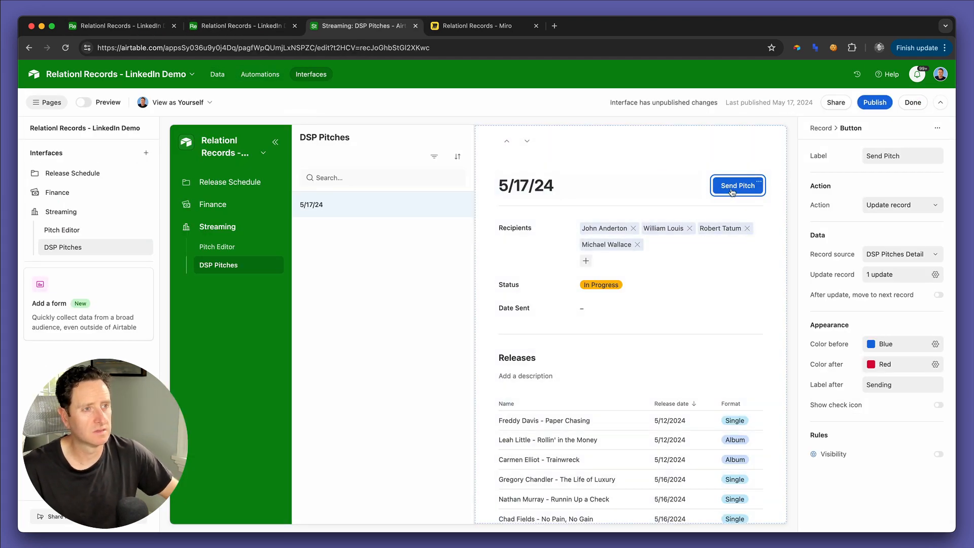
{"action": "left_click", "coordinate": [731, 187]}
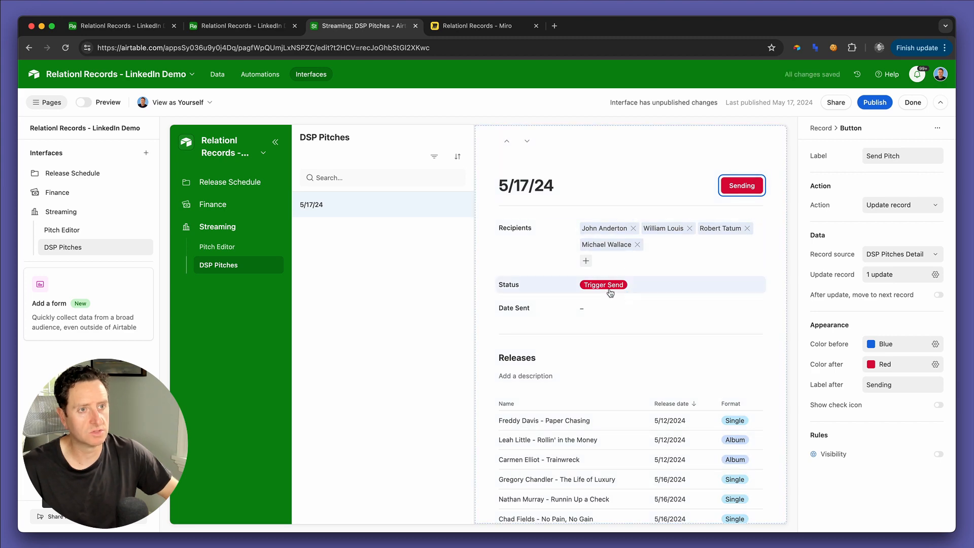
Step: Back in the automation, test the trigger with the 5/17/24 record
{"action": "key", "text": "ctrl+shift+Tab"}
{"action": "left_click", "coordinate": [908, 399]}
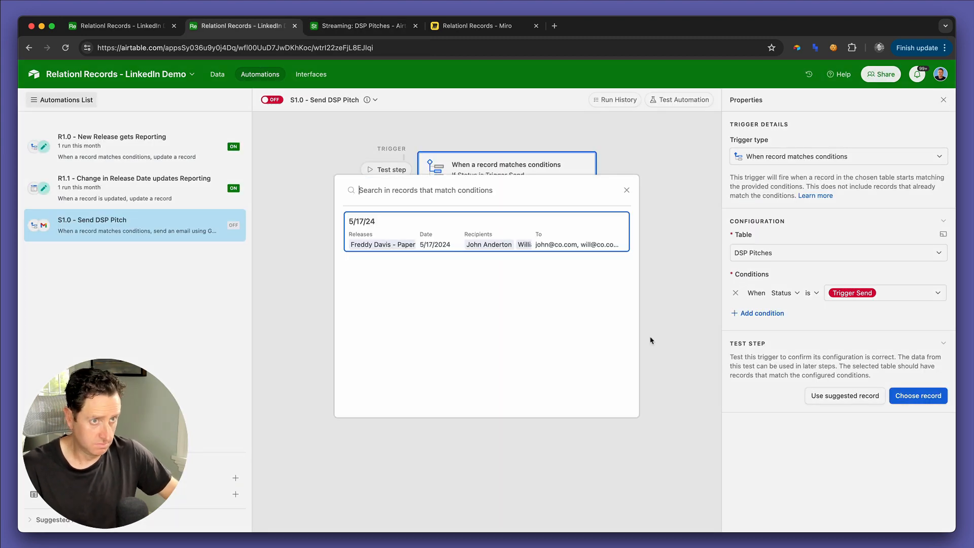
{"action": "left_click", "coordinate": [516, 232]}
{"action": "scroll", "coordinate": [818, 418], "scroll_direction": "down", "scroll_amount": 5}
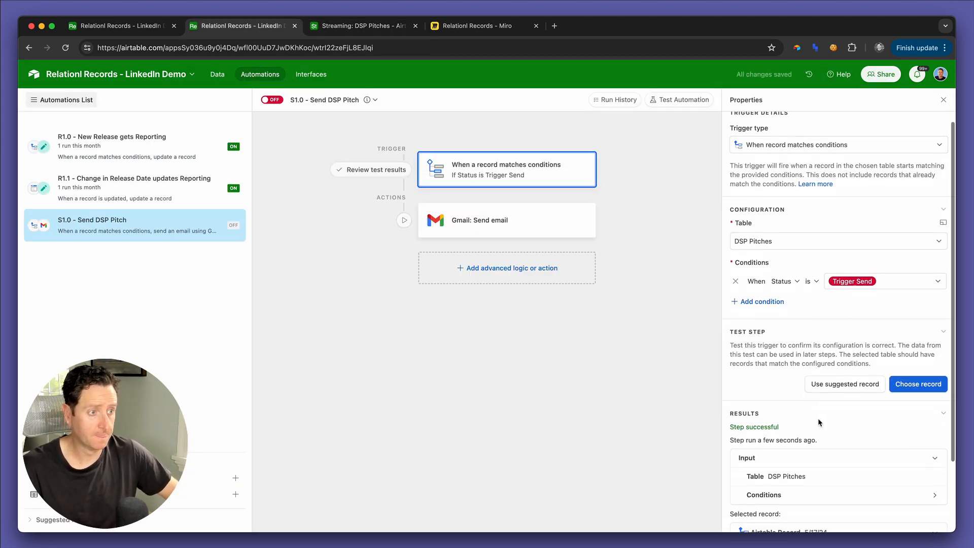
Step: Generate a preview of the e-mail from the Gmail Send email action
{"action": "left_click", "coordinate": [514, 220]}
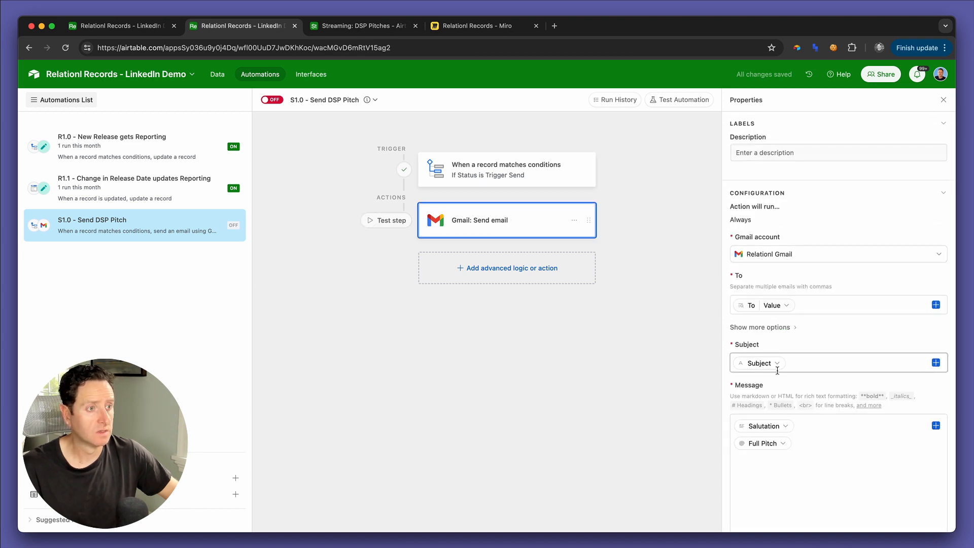
{"action": "scroll", "coordinate": [776, 365], "scroll_direction": "down", "scroll_amount": 3}
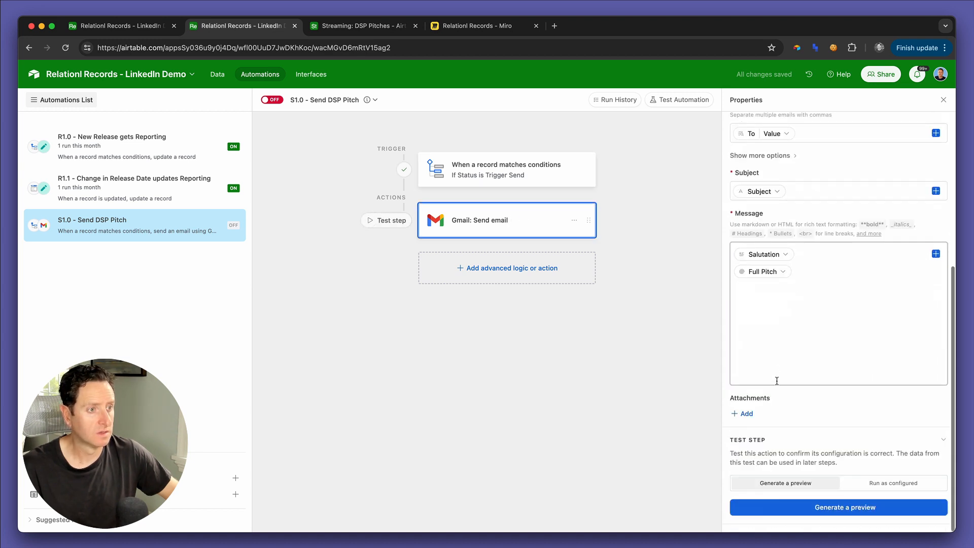
{"action": "left_click", "coordinate": [777, 507]}
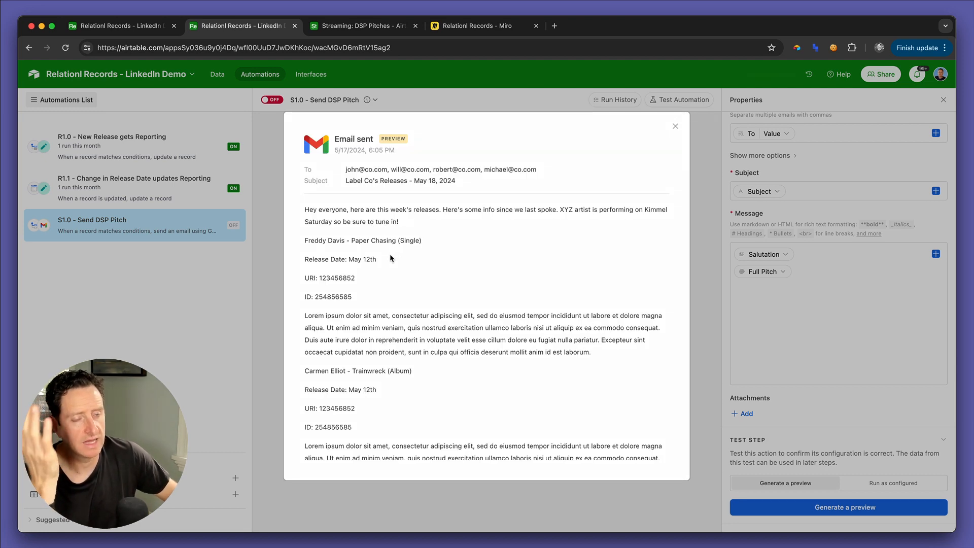
Step: Read through the generated e-mail preview to check its line spacing, and close it
{"action": "scroll", "coordinate": [353, 303], "scroll_direction": "down", "scroll_amount": 15}
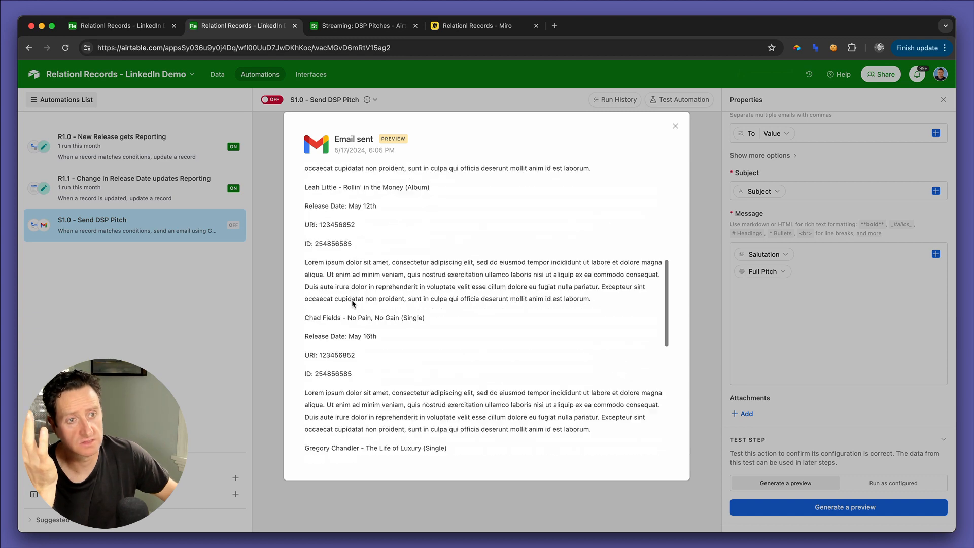
{"action": "scroll", "coordinate": [353, 301], "scroll_direction": "up", "scroll_amount": 15}
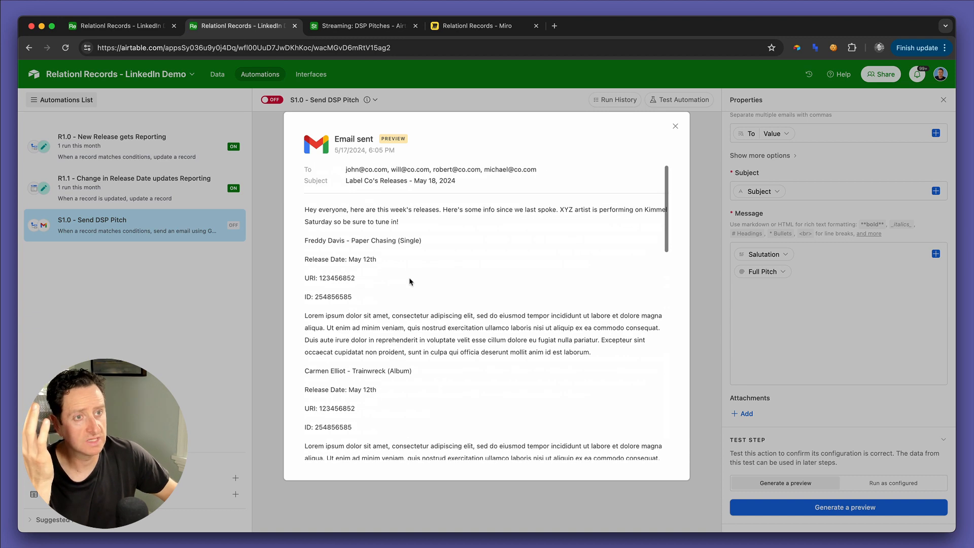
{"action": "left_click", "coordinate": [676, 127]}
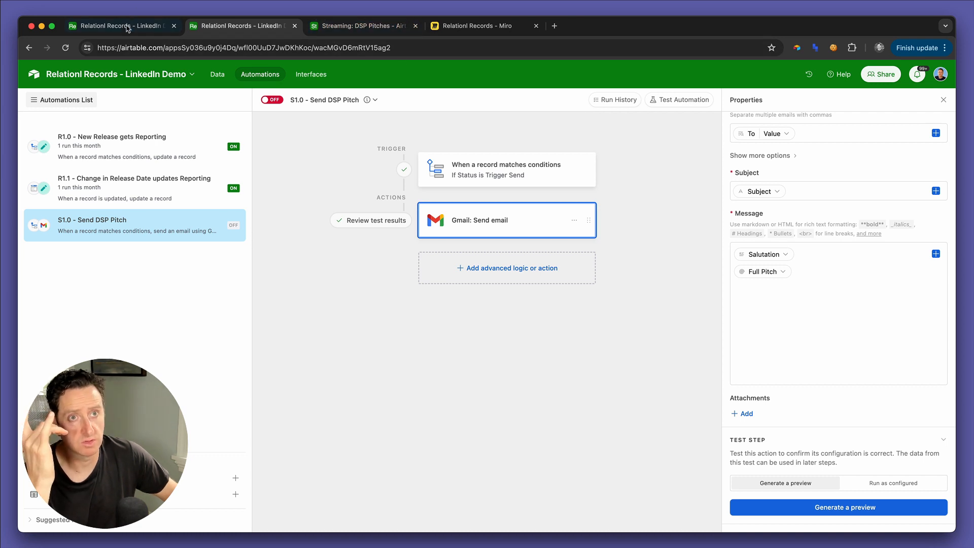
Step: Inspect the Full Pitch rollup's aggregation formula in the DSP Pitches table without saving changes, and open the Releases table
{"action": "left_click", "coordinate": [126, 27]}
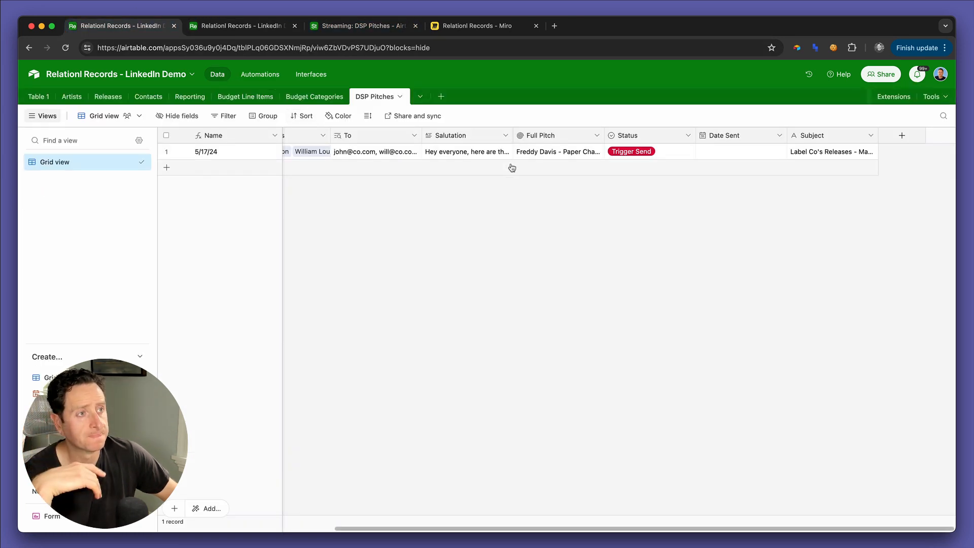
{"action": "double_click", "coordinate": [548, 135]}
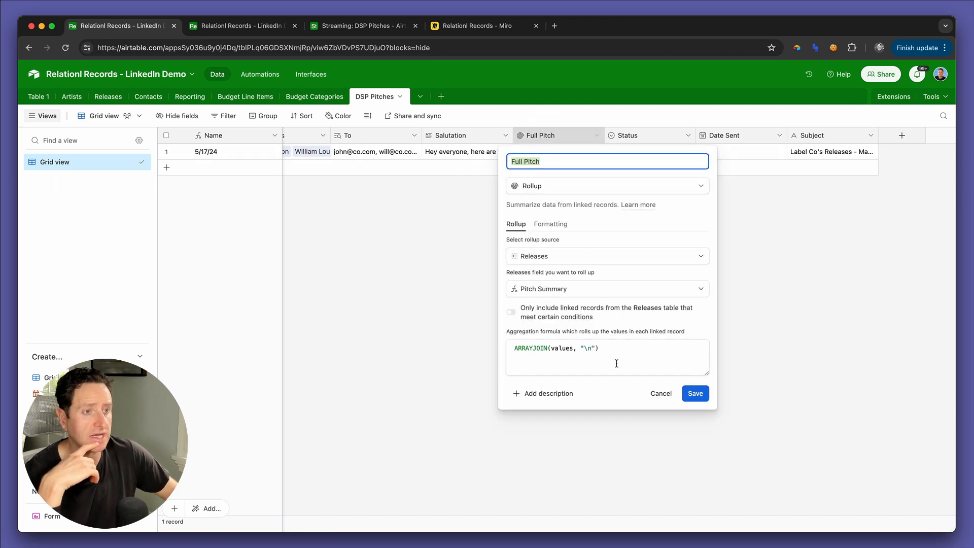
{"action": "left_click", "coordinate": [591, 347]}
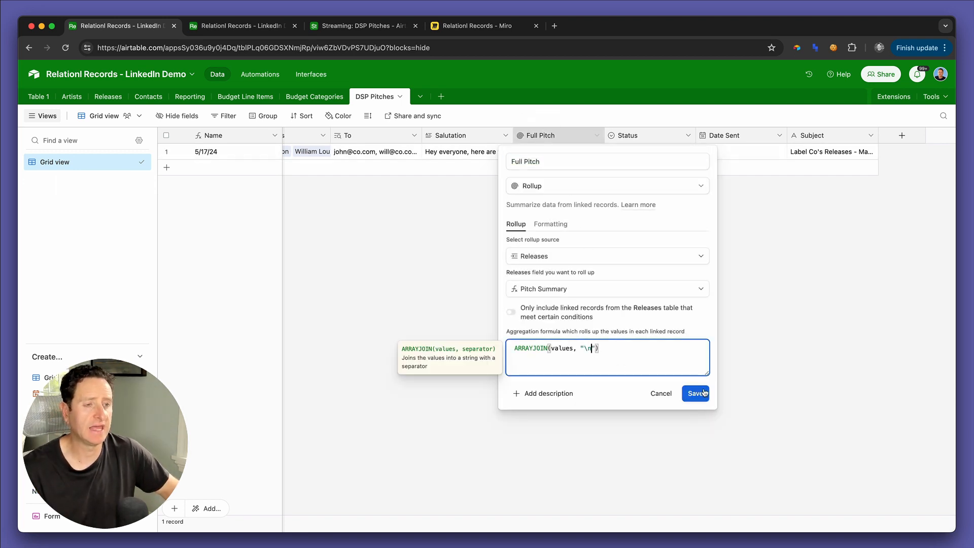
{"action": "left_click", "coordinate": [661, 394]}
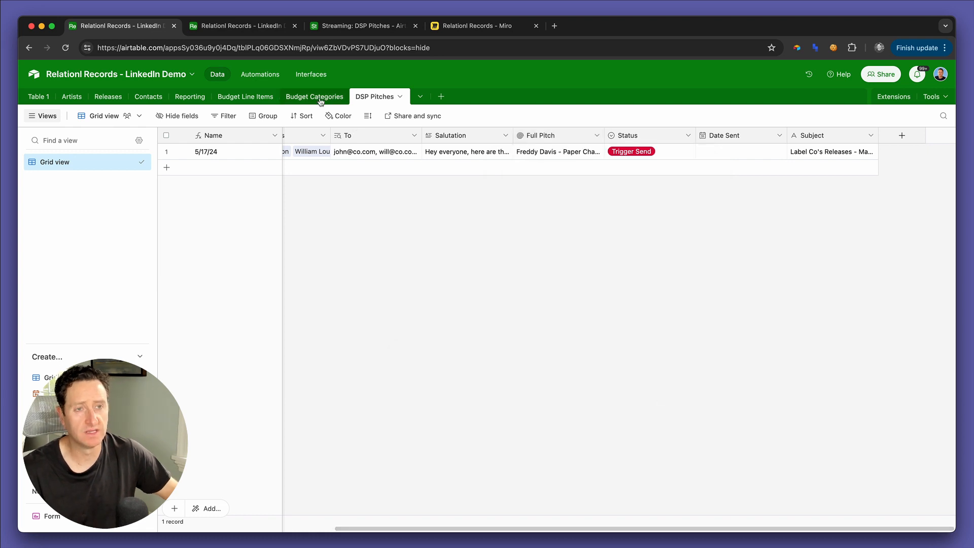
{"action": "left_click", "coordinate": [106, 98]}
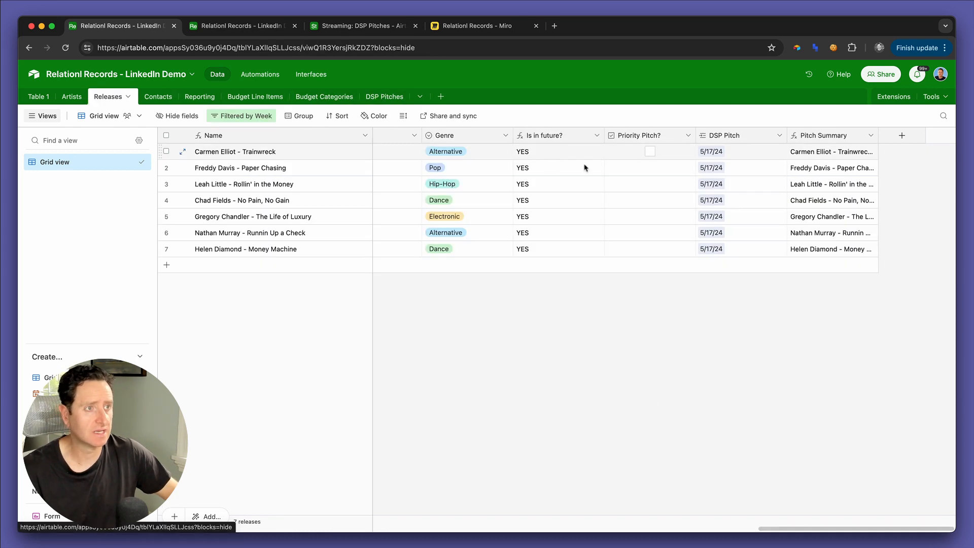
{"action": "double_click", "coordinate": [822, 136]}
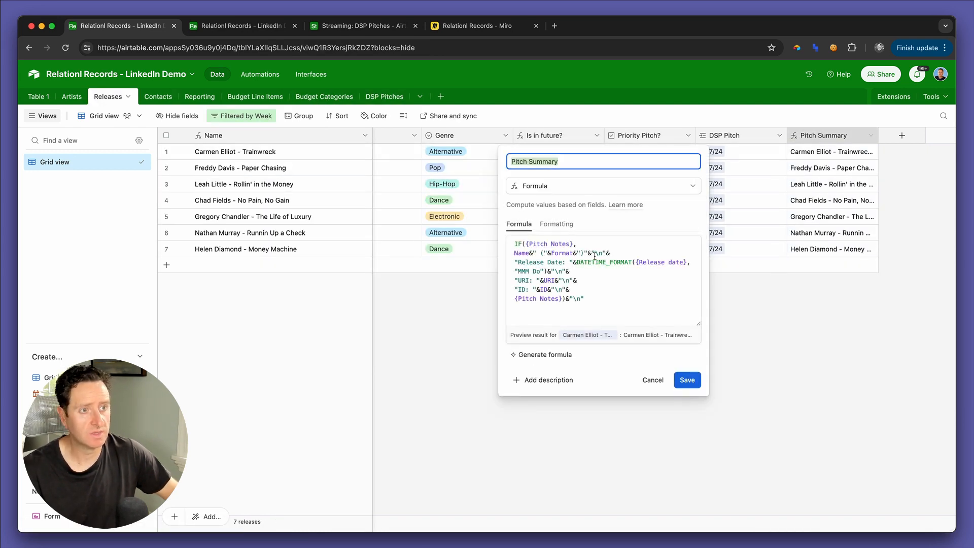
{"action": "left_click", "coordinate": [595, 256]}
{"action": "key", "text": "shift+Right"}
{"action": "key", "text": "shift+Right"}
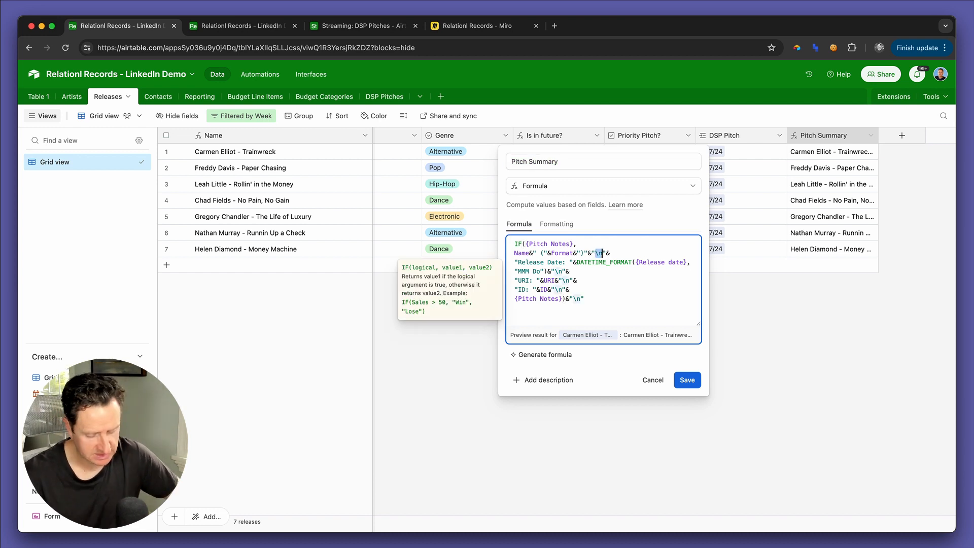
{"action": "type", "text": "<br>"}
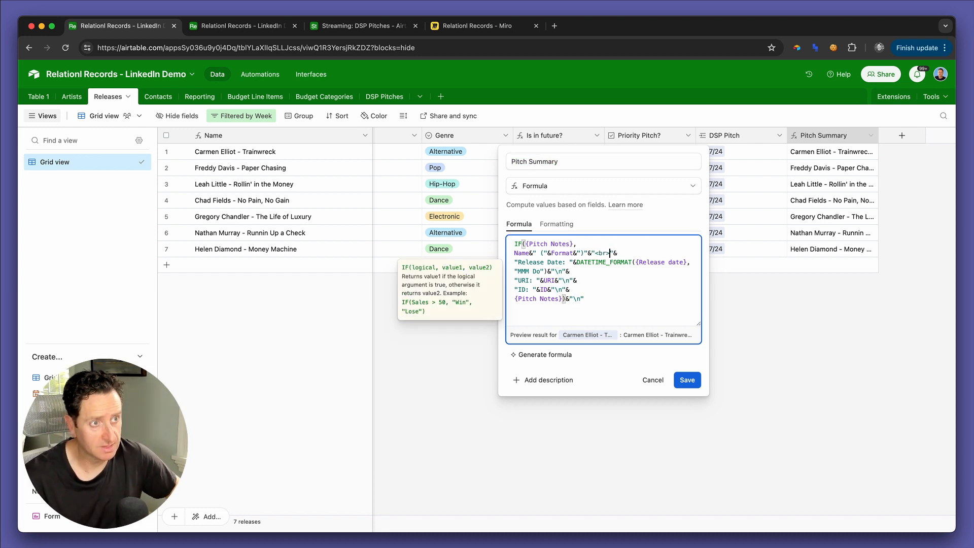
{"action": "key", "text": "shift+Left"}
{"action": "key", "text": "shift+Left"}
{"action": "key", "text": "shift+Left"}
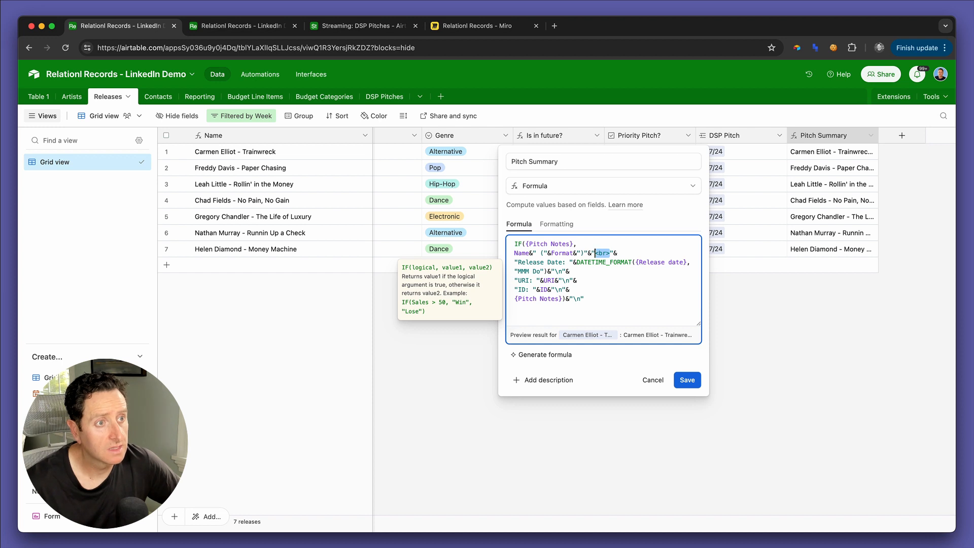
{"action": "key", "text": "Down"}
{"action": "key", "text": "Down"}
{"action": "key", "text": "Left"}
{"action": "key", "text": "Left"}
{"action": "key", "text": "shift+Left"}
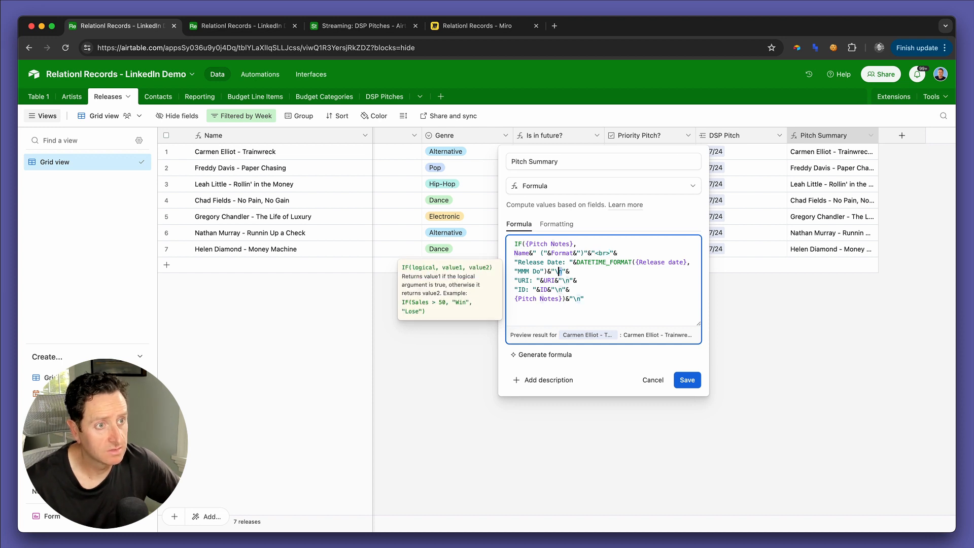
{"action": "type", "text": "<br>"}
{"action": "key", "text": "shift+Left"}
{"action": "key", "text": "shift+Left"}
{"action": "type", "text": "<br>"}
{"action": "key", "text": "Down"}
{"action": "key", "text": "Left"}
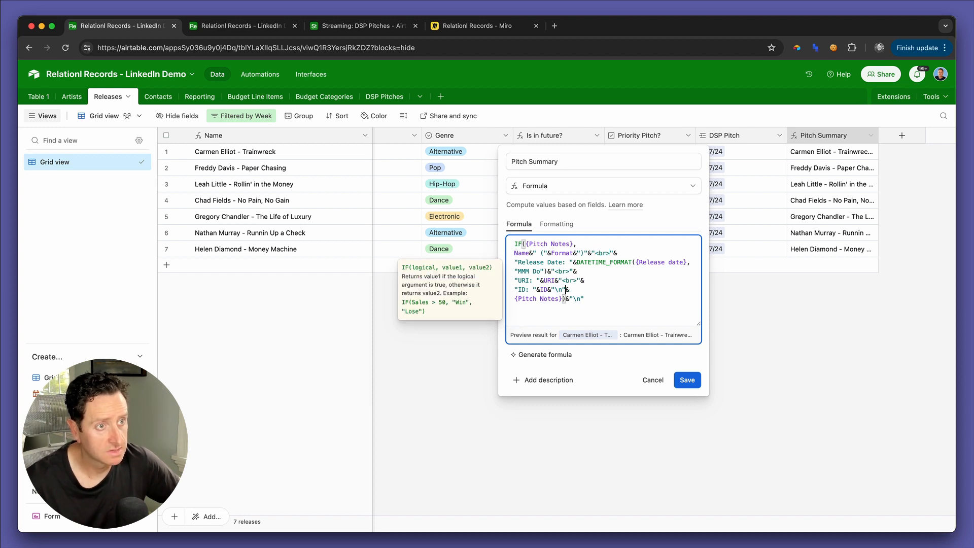
{"action": "key", "text": "shift+Left"}
{"action": "type", "text": "<br>"}
{"action": "key", "text": "Down"}
{"action": "key", "text": "Left"}
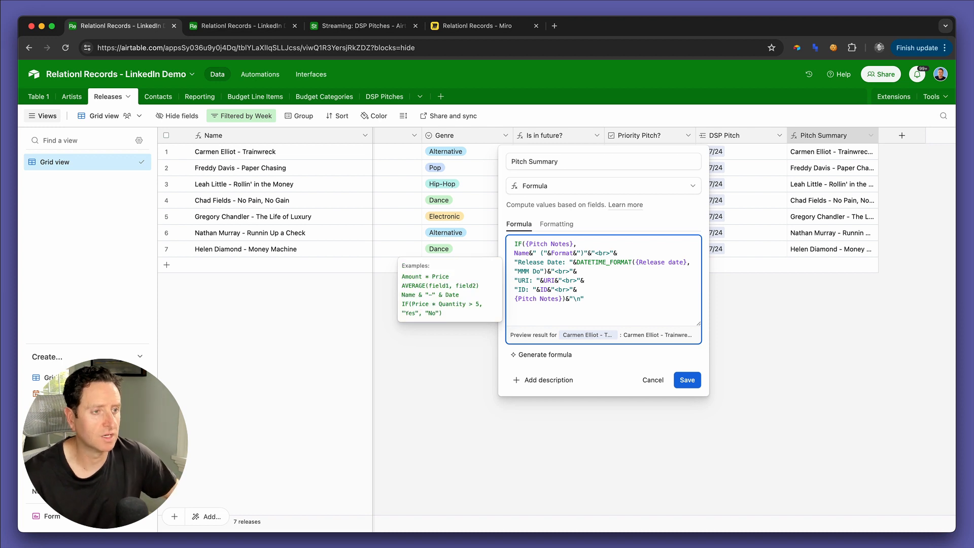
{"action": "left_click", "coordinate": [655, 380]}
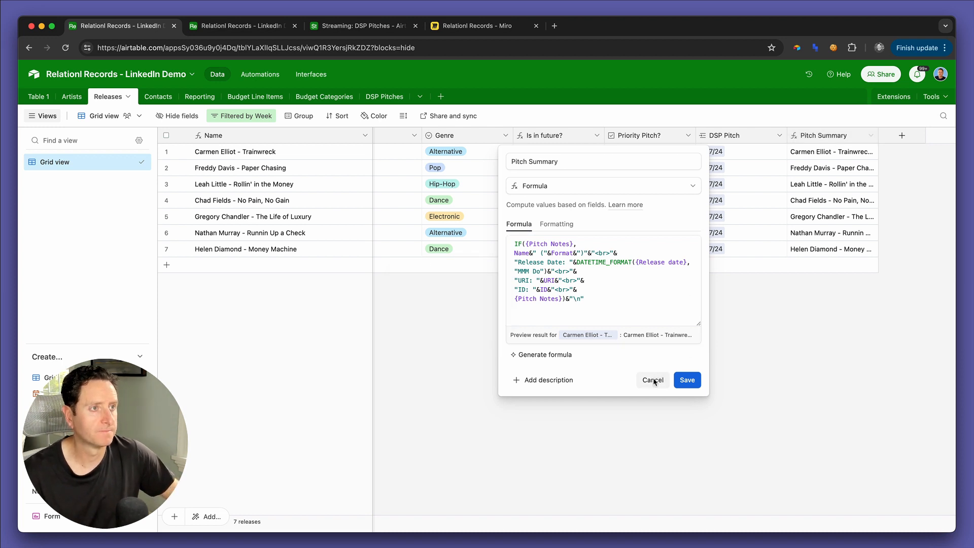
Step: Duplicate the Pitch Summary formula field in the Releases table and name the copy "Pitch Summary e"
{"action": "left_click", "coordinate": [870, 137]}
{"action": "left_click", "coordinate": [819, 184]}
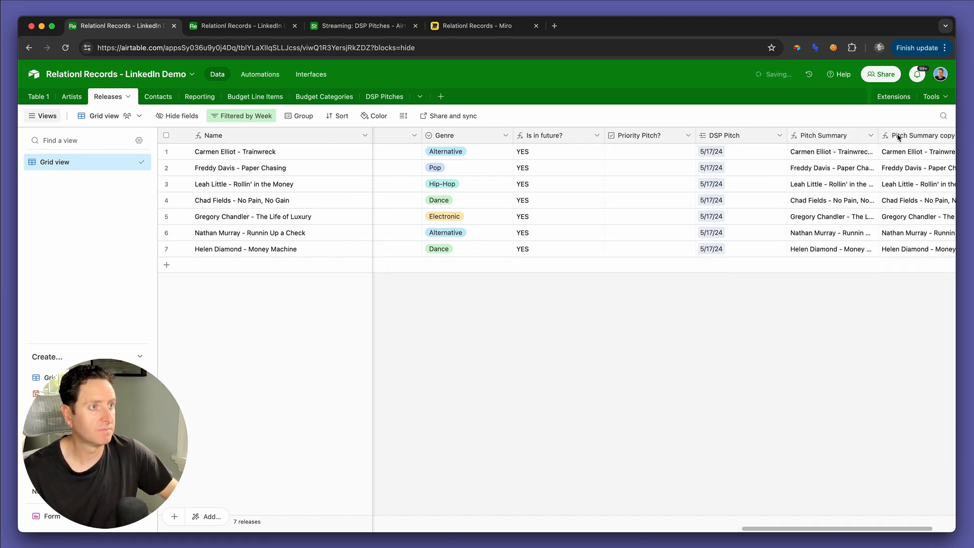
{"action": "left_click", "coordinate": [560, 162]}
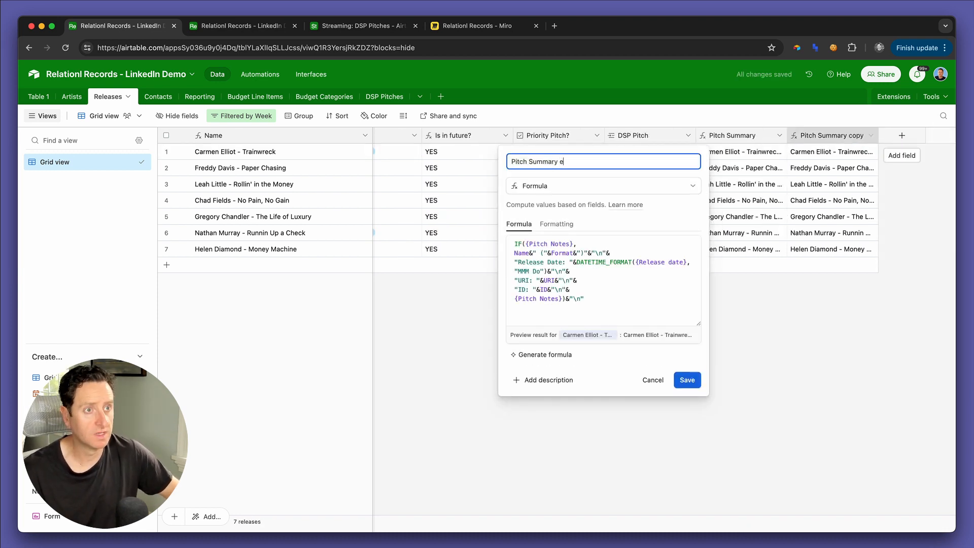
Step: Replace every "\n" line break in the copied pitch summary's formula with "<br>" and save the field
{"action": "left_click", "coordinate": [598, 253]}
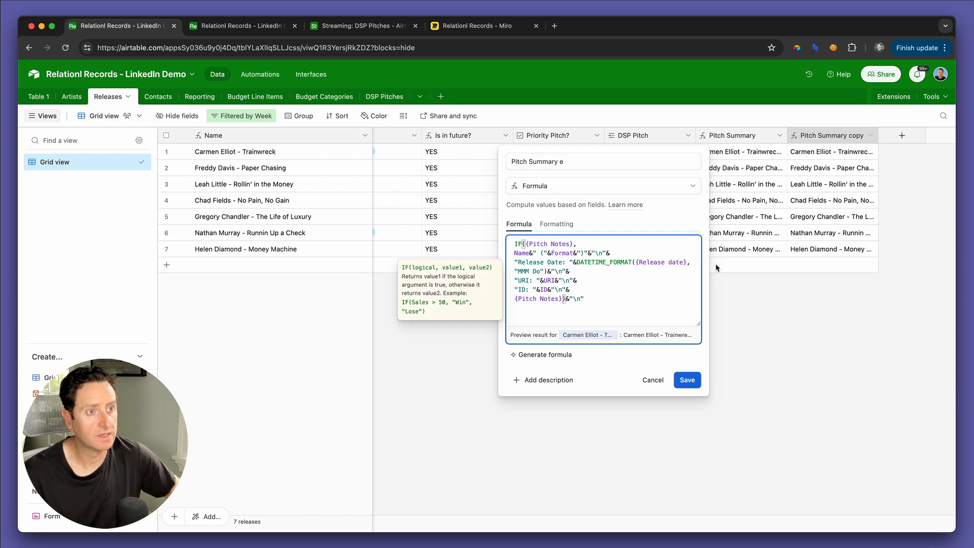
{"action": "type", "text": "<br>"}
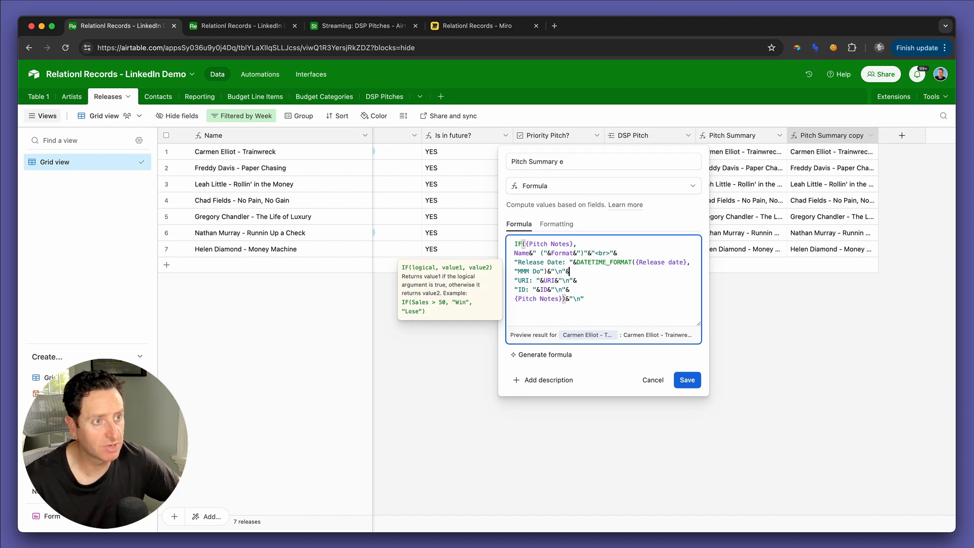
{"action": "double_click", "coordinate": [559, 272]}
{"action": "type", "text": "<br>"}
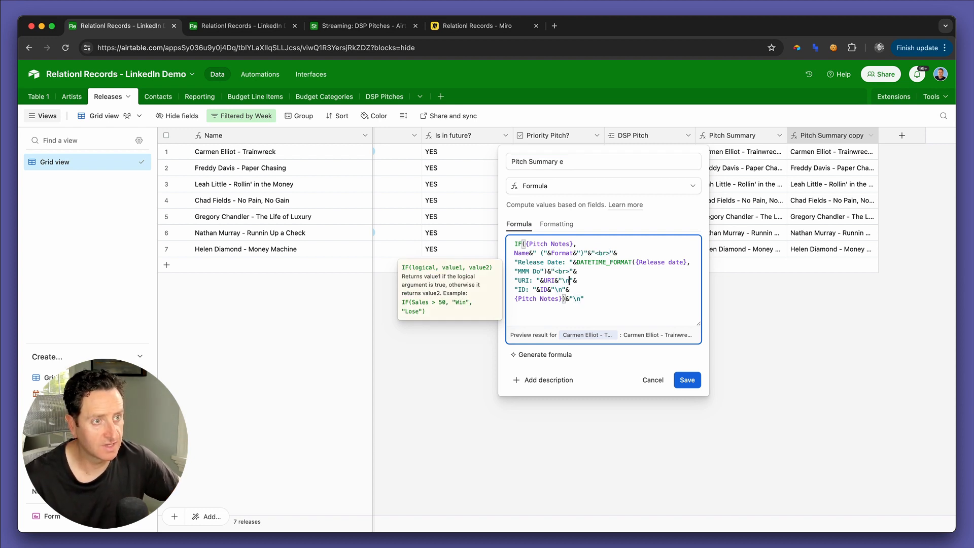
{"action": "double_click", "coordinate": [562, 281]}
{"action": "type", "text": "<br>"}
{"action": "double_click", "coordinate": [561, 290]}
{"action": "type", "text": "<br>"}
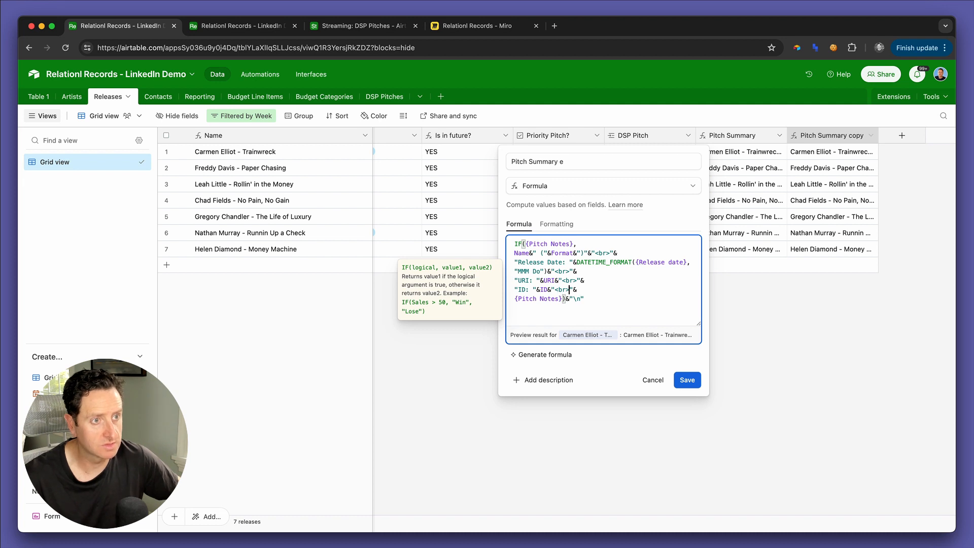
{"action": "left_click", "coordinate": [584, 298]}
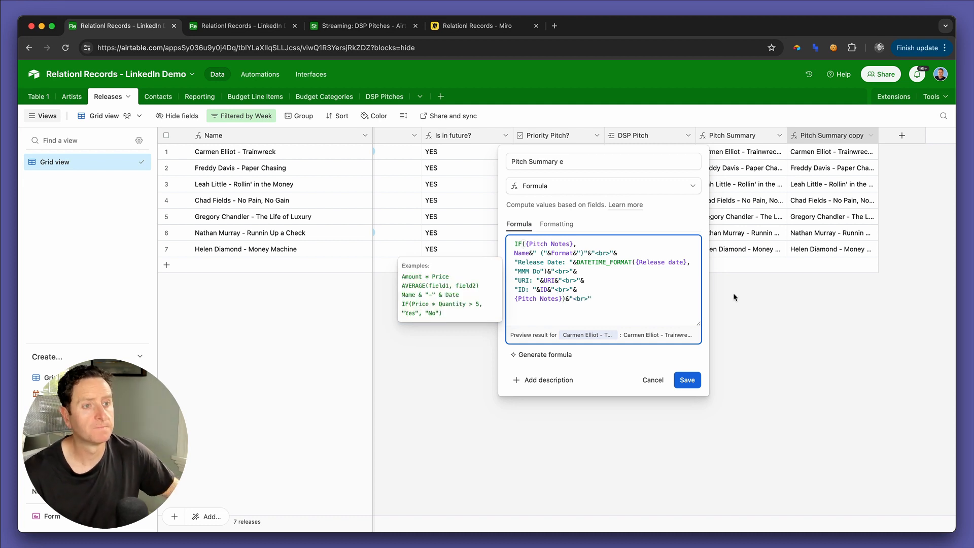
{"action": "left_click", "coordinate": [679, 385]}
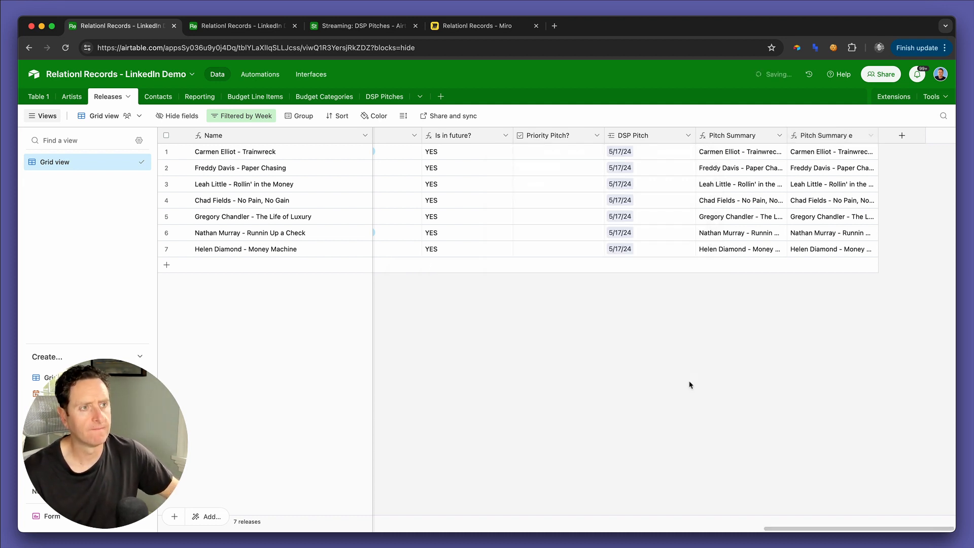
Step: In the S1.0 - Send DSP Pitch automation, look for a replacement for the e-mail message's Full Pitch token
{"action": "key", "text": "ctrl+Tab"}
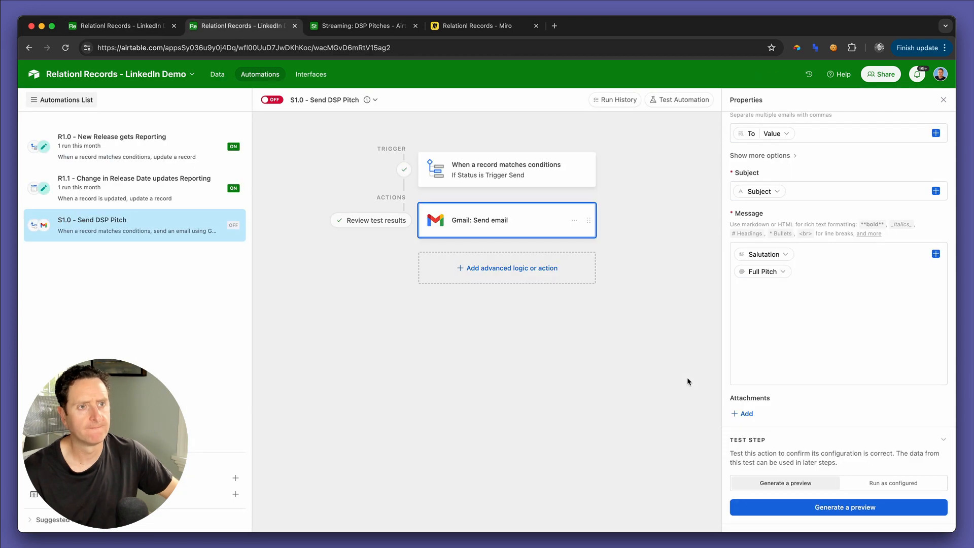
{"action": "left_click", "coordinate": [789, 278]}
{"action": "left_click", "coordinate": [770, 299]}
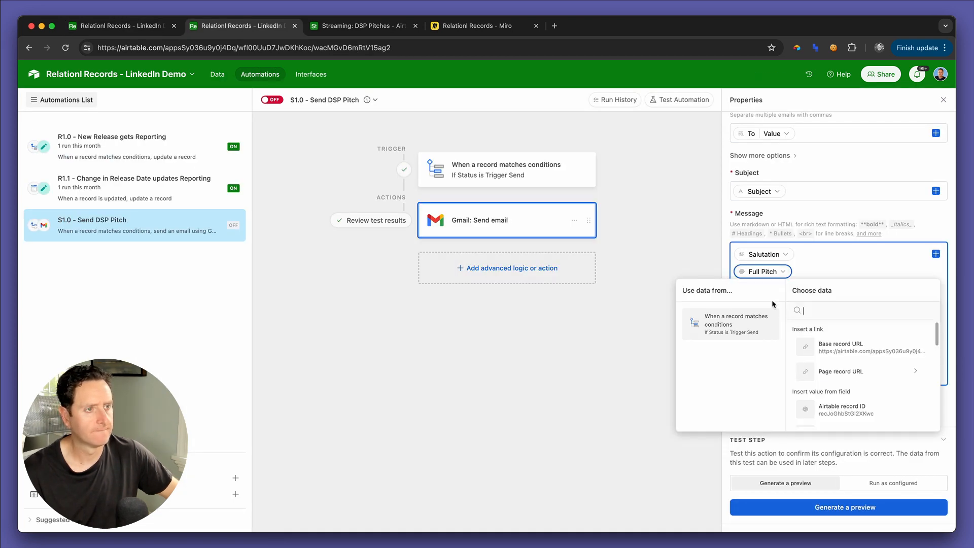
{"action": "type", "text": "pitch"}
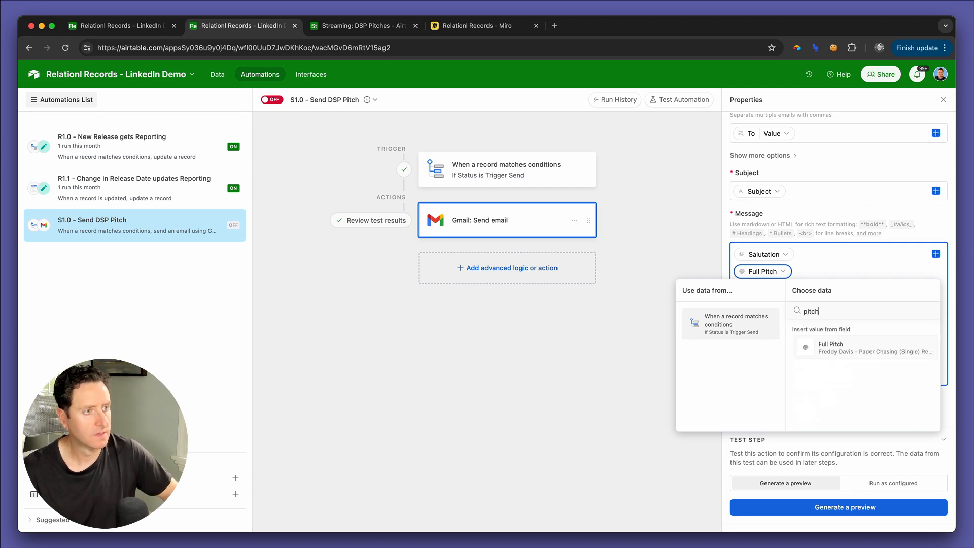
{"action": "key", "text": "Return"}
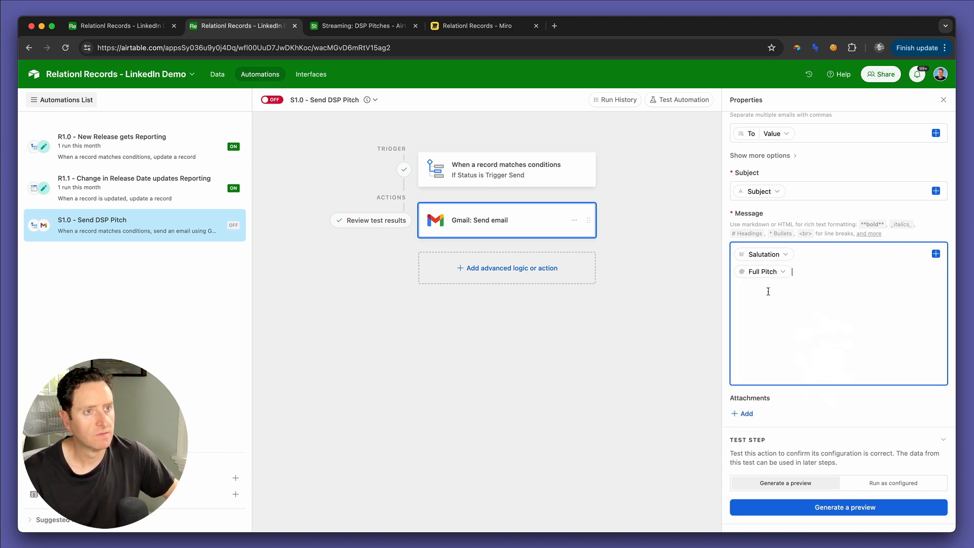
Step: Rerun the test of the record-matches-conditions trigger and reopen the Gmail Send email action
{"action": "left_click", "coordinate": [552, 175]}
{"action": "left_click", "coordinate": [902, 303]}
{"action": "left_click", "coordinate": [528, 231]}
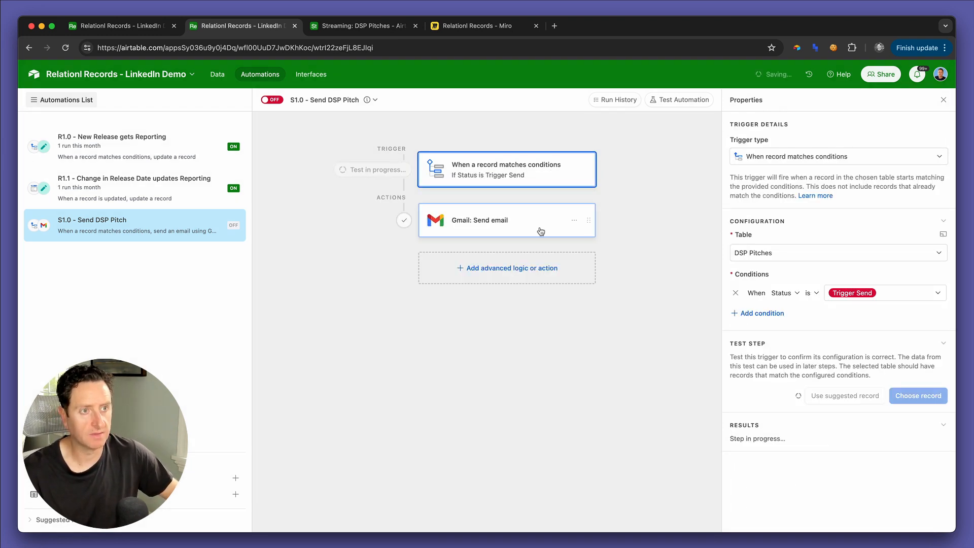
{"action": "left_click", "coordinate": [557, 227]}
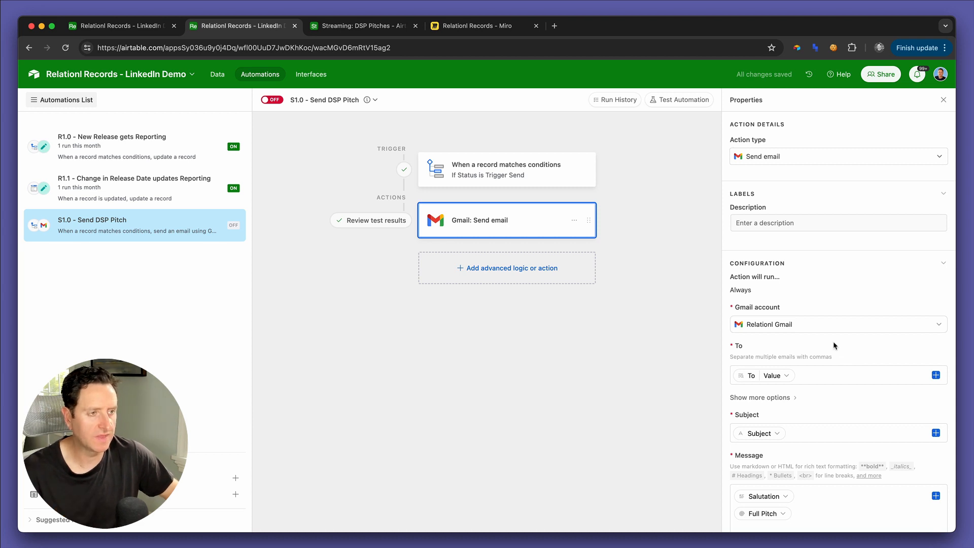
Step: Search the Full Pitch token's replacement data for "pitch", keep the token, and return to the Releases table
{"action": "scroll", "coordinate": [834, 345], "scroll_direction": "down", "scroll_amount": 10}
{"action": "scroll", "coordinate": [833, 345], "scroll_direction": "up", "scroll_amount": 6}
{"action": "left_click", "coordinate": [776, 309]}
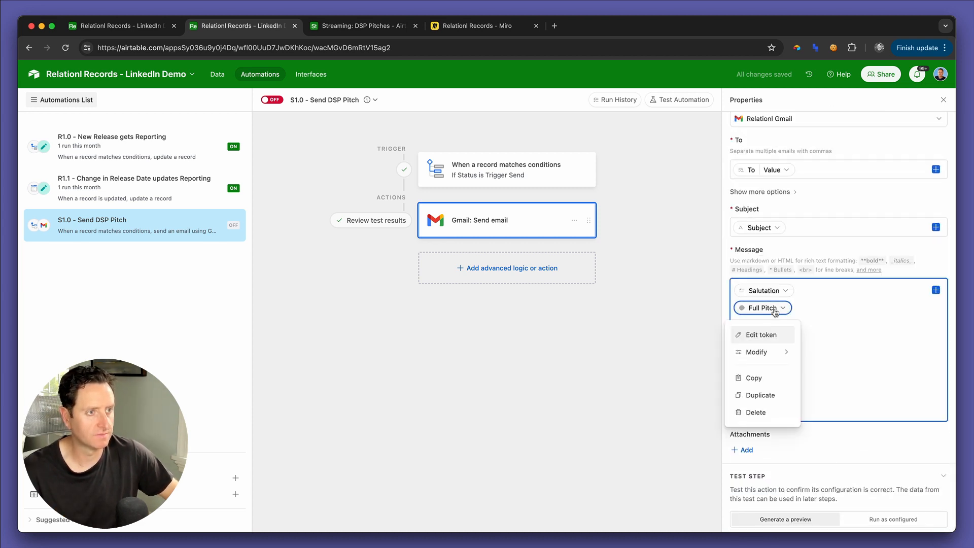
{"action": "left_click", "coordinate": [764, 335]}
{"action": "type", "text": "ptic"}
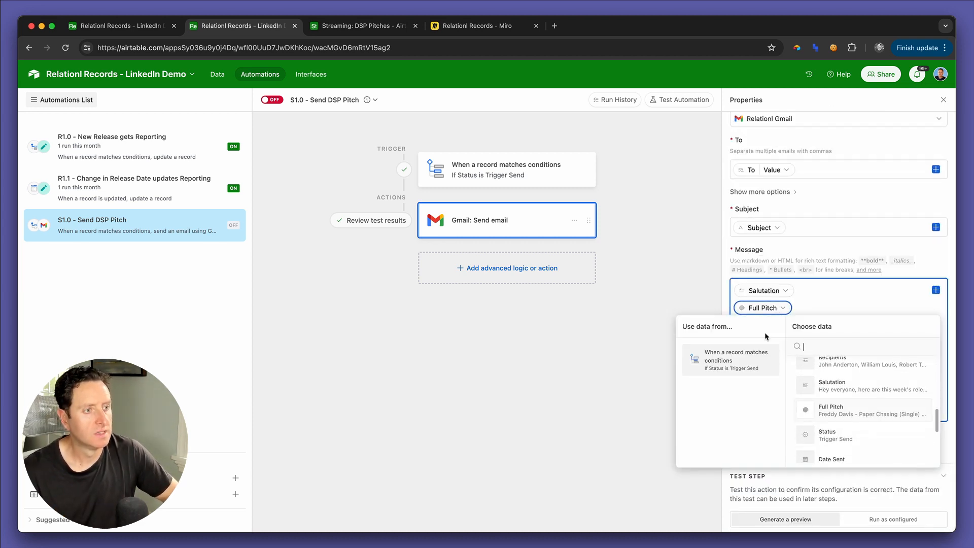
{"action": "key", "text": "BackSpace"}
{"action": "key", "text": "BackSpace"}
{"action": "key", "text": "BackSpace"}
{"action": "type", "text": "itch"}
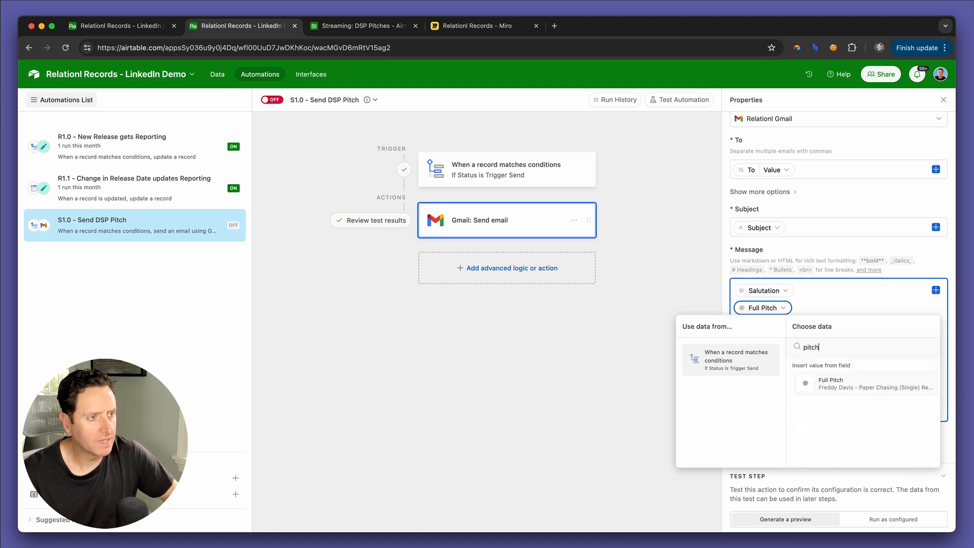
{"action": "key", "text": "BackSpace"}
{"action": "scroll", "coordinate": [862, 406], "scroll_direction": "down", "scroll_amount": 10}
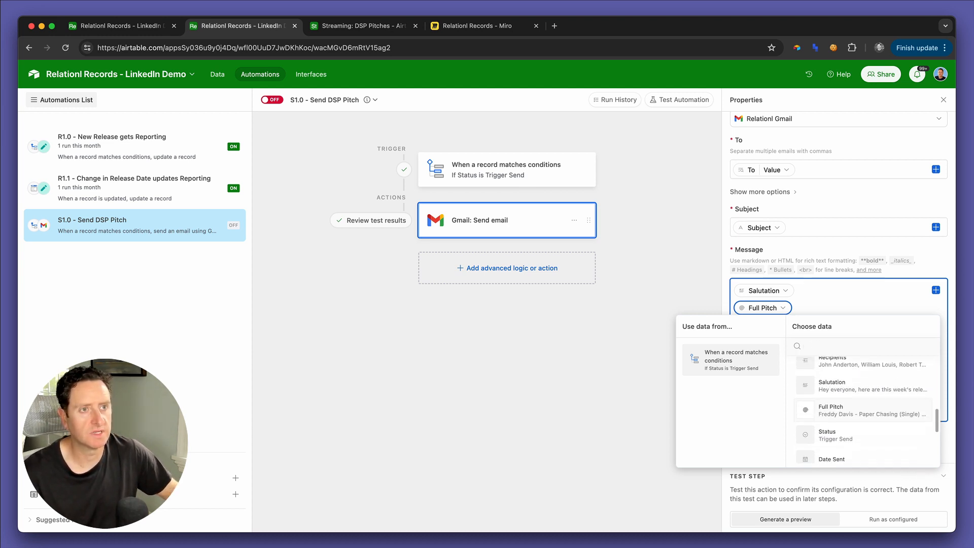
{"action": "key", "text": "ctrl+shift+Tab"}
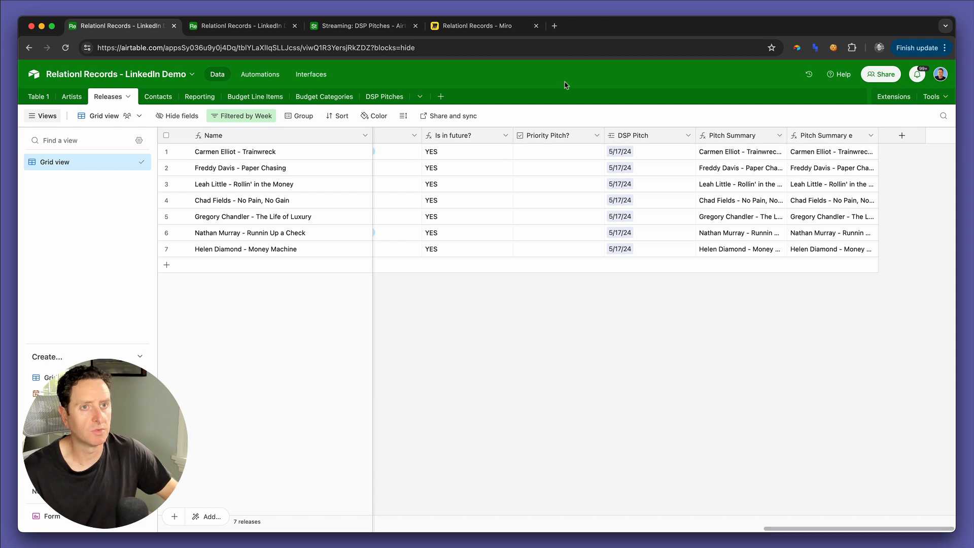
Step: Duplicate the Full Pitch rollup field in the DSP Pitches table
{"action": "key", "text": "ctrl+Tab"}
{"action": "key", "text": "ctrl+shift+Tab"}
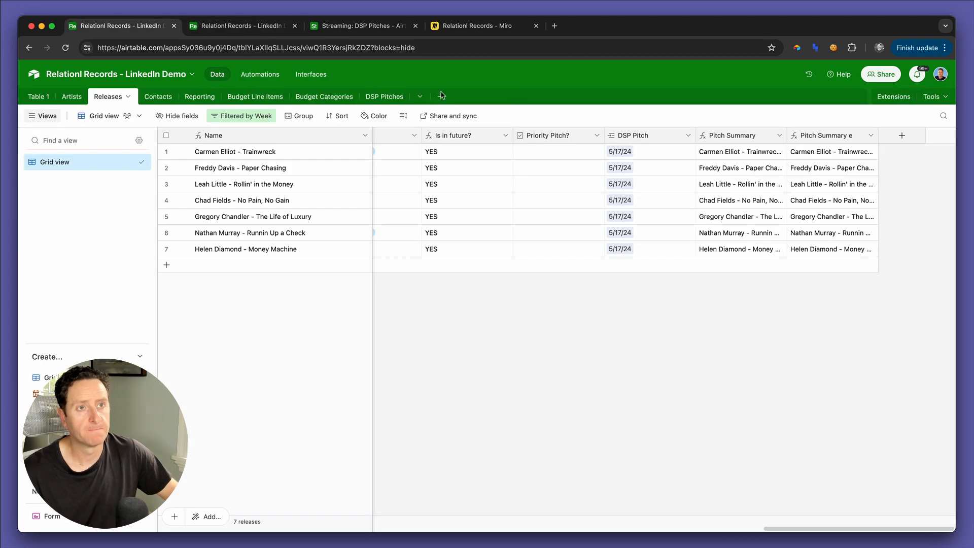
{"action": "left_click", "coordinate": [375, 97]}
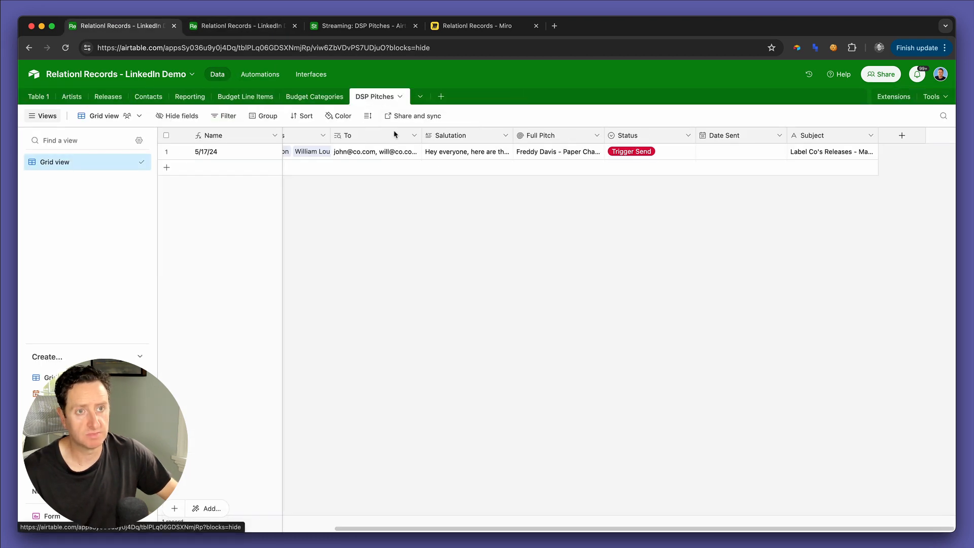
{"action": "left_click", "coordinate": [597, 136]}
{"action": "left_click", "coordinate": [580, 185]}
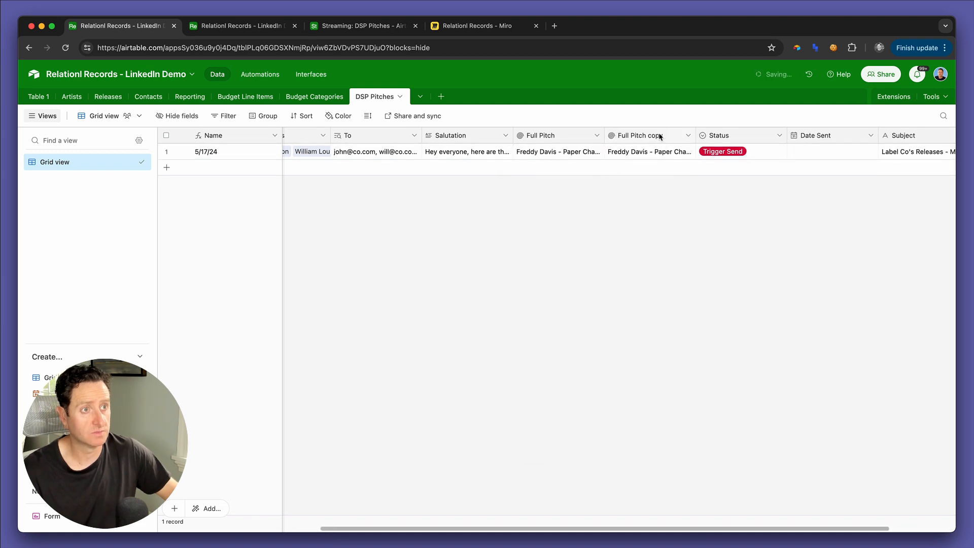
Step: Rename the copied rollup field Full Pitch e, make it roll up Pitch Summary e from Releases, and save it
{"action": "double_click", "coordinate": [660, 135]}
{"action": "left_click", "coordinate": [552, 161]}
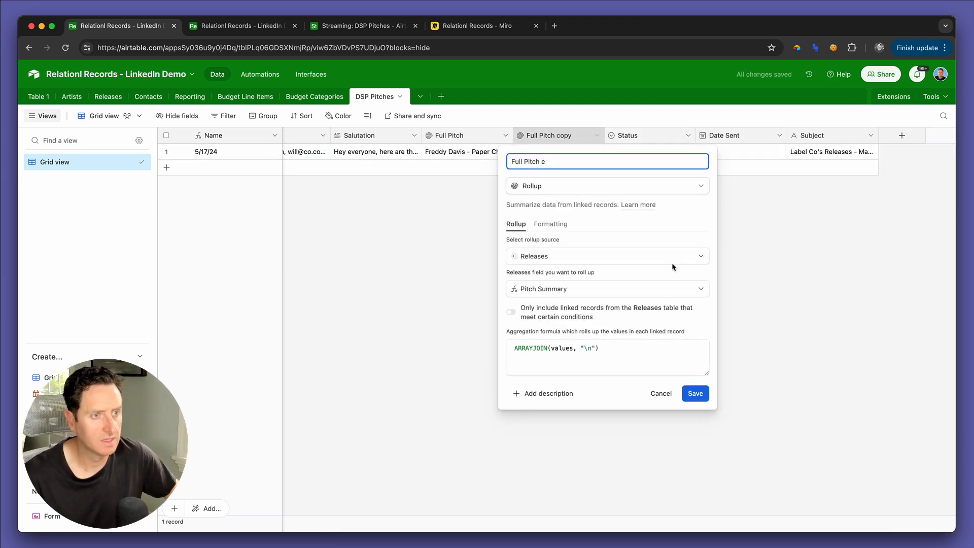
{"action": "left_click", "coordinate": [570, 294]}
{"action": "type", "text": "e"}
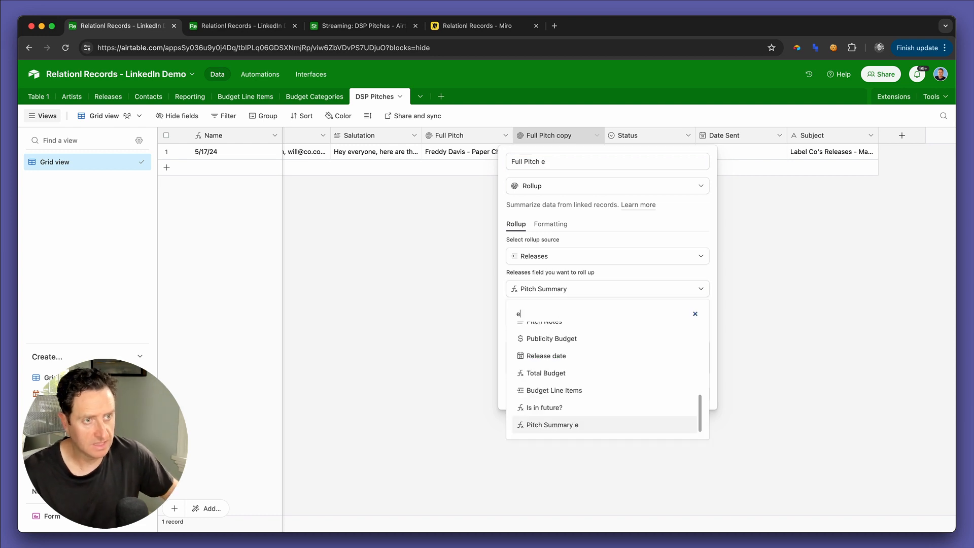
{"action": "left_click", "coordinate": [558, 424]}
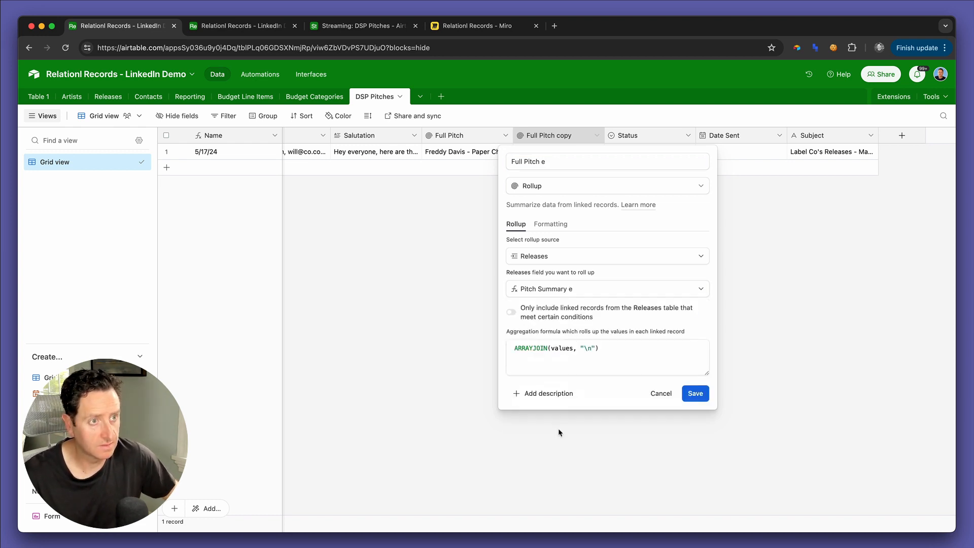
{"action": "left_click", "coordinate": [696, 399]}
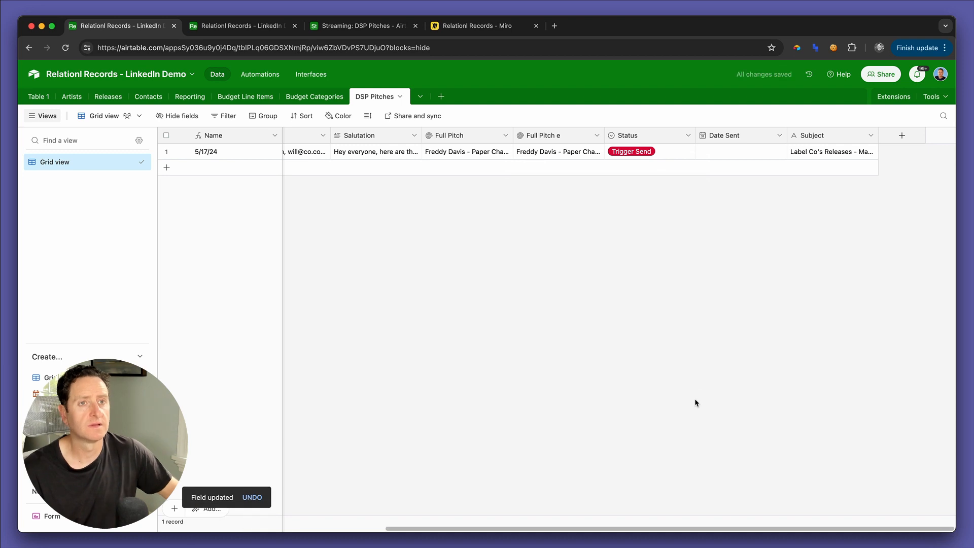
Step: Back in the S1.0 - Send DSP Pitch automation, retest the record-matches-conditions trigger and reopen the Gmail Send email action
{"action": "key", "text": "ctrl+Tab"}
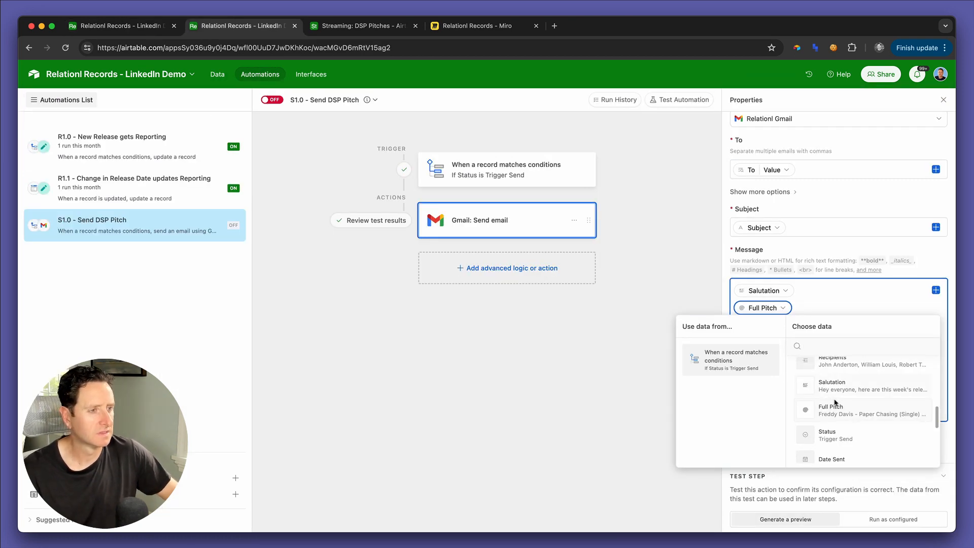
{"action": "type", "text": "e"}
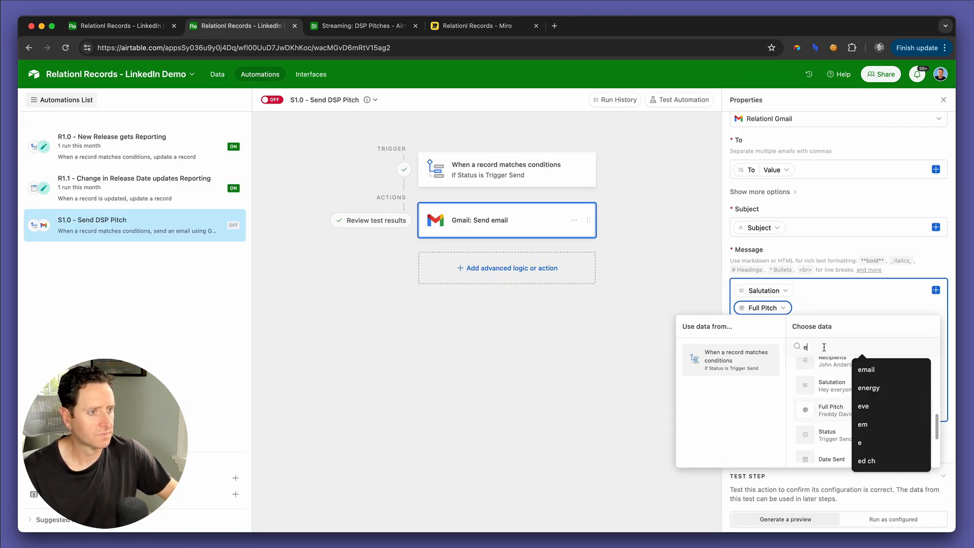
{"action": "left_click", "coordinate": [513, 172]}
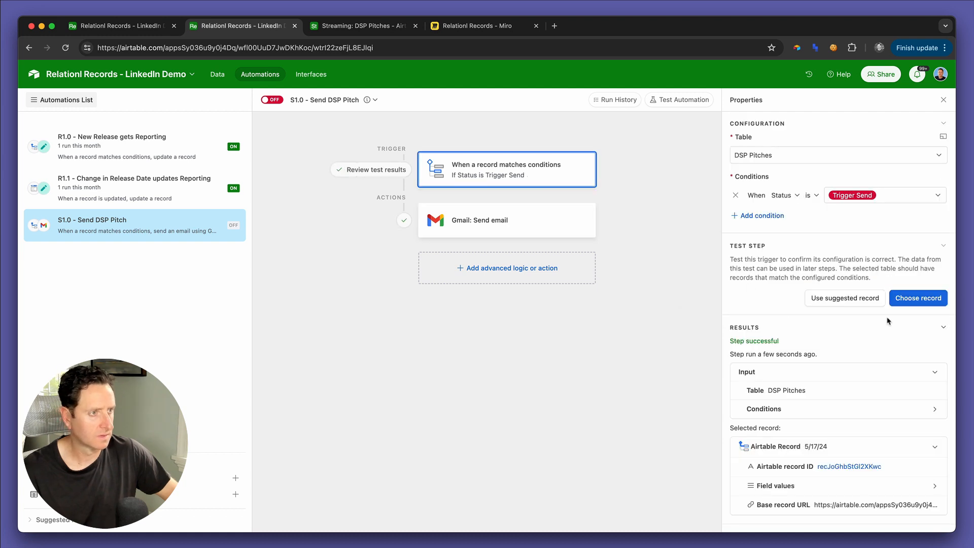
{"action": "left_click", "coordinate": [904, 300]}
{"action": "left_click", "coordinate": [498, 232]}
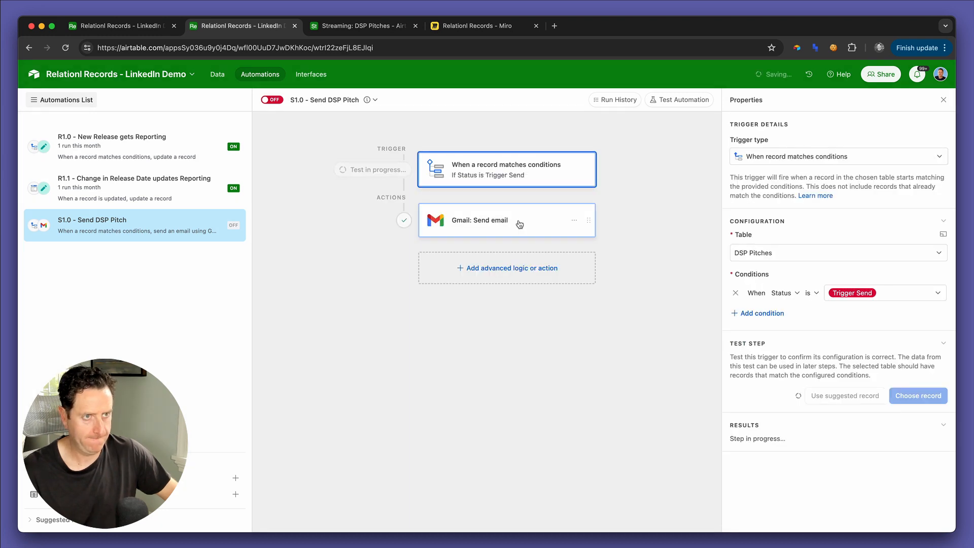
{"action": "left_click", "coordinate": [560, 221]}
Step: Preview the Gmail message with its Full Pitch token still in place, and close the preview
{"action": "scroll", "coordinate": [795, 401], "scroll_direction": "down", "scroll_amount": 5}
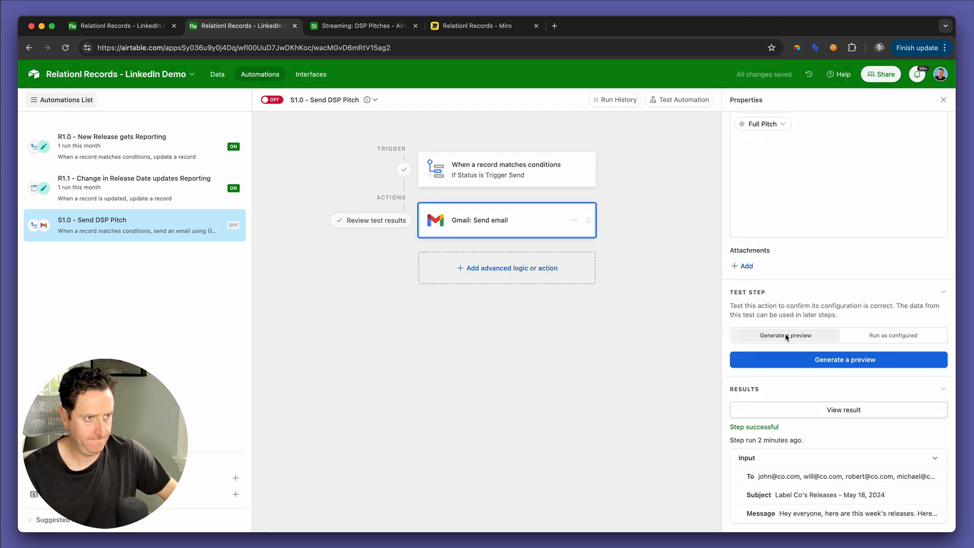
{"action": "left_click", "coordinate": [778, 360]}
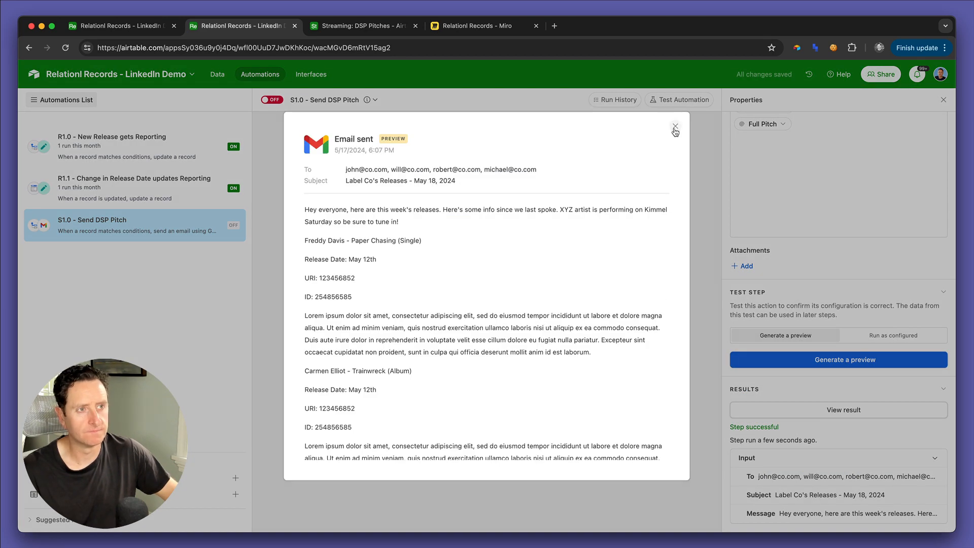
{"action": "left_click", "coordinate": [675, 126]}
Step: Search the message token's replacement data for "full" and replace the Full Pitch token with Full Pitch e
{"action": "scroll", "coordinate": [822, 259], "scroll_direction": "up", "scroll_amount": 6}
{"action": "scroll", "coordinate": [812, 305], "scroll_direction": "down", "scroll_amount": 1}
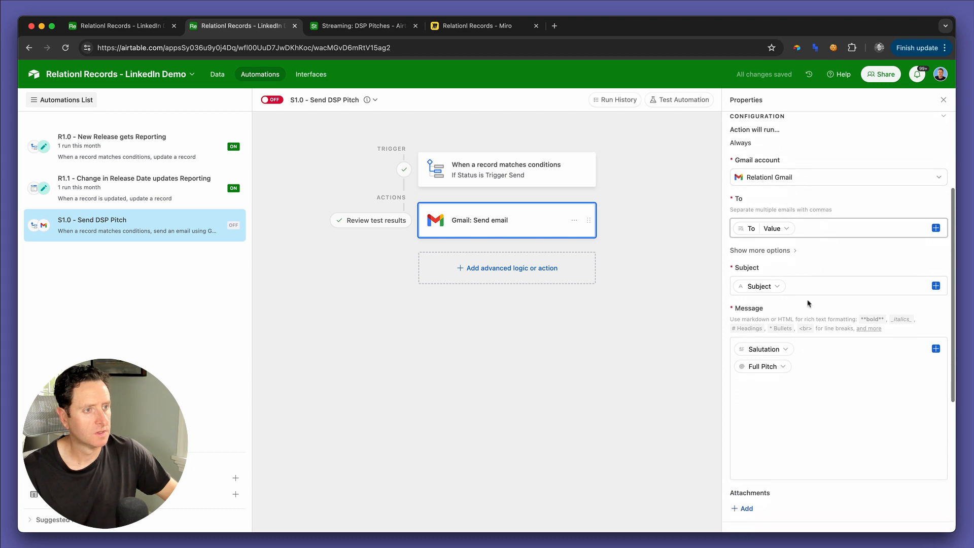
{"action": "left_click", "coordinate": [769, 349]}
{"action": "left_click", "coordinate": [761, 375]}
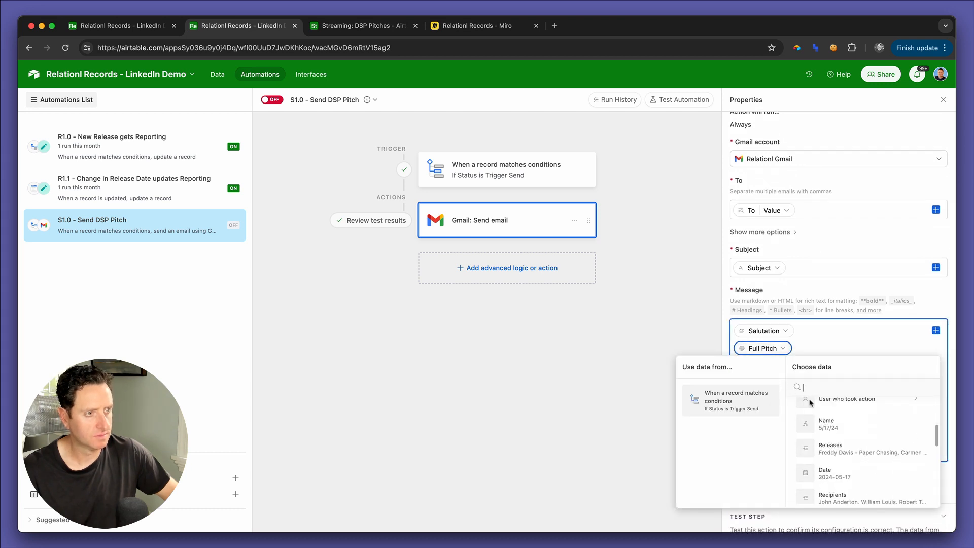
{"action": "type", "text": "e"}
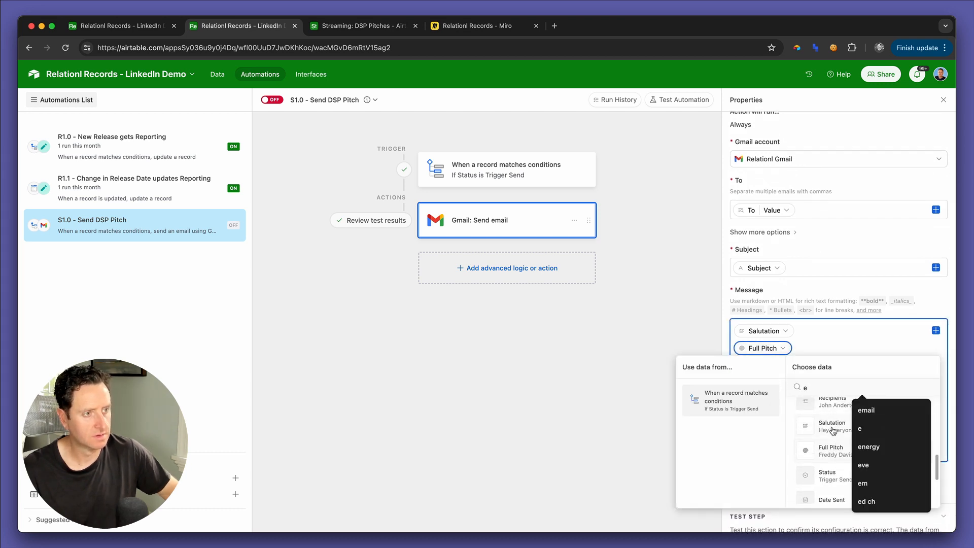
{"action": "key", "text": "BackSpace"}
{"action": "type", "text": "full"}
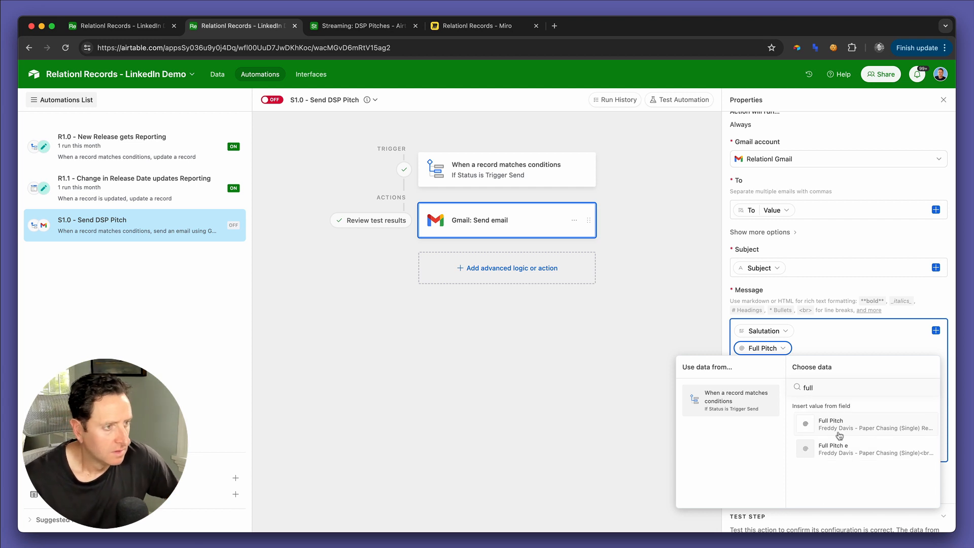
{"action": "left_click", "coordinate": [861, 451]}
Step: Generate a new preview of the Gmail Send email action with the changed message
{"action": "scroll", "coordinate": [827, 457], "scroll_direction": "down", "scroll_amount": 5}
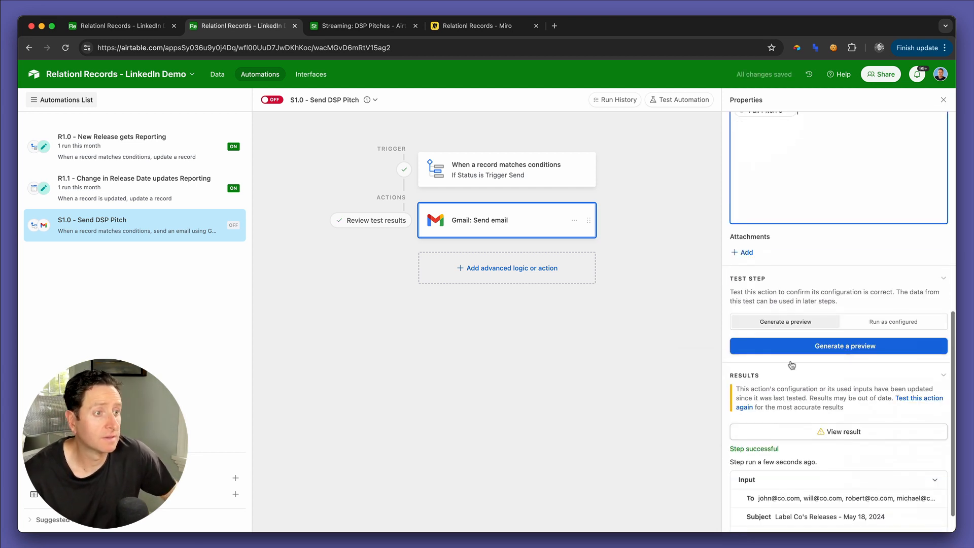
{"action": "left_click", "coordinate": [783, 324]}
{"action": "left_click", "coordinate": [780, 346]}
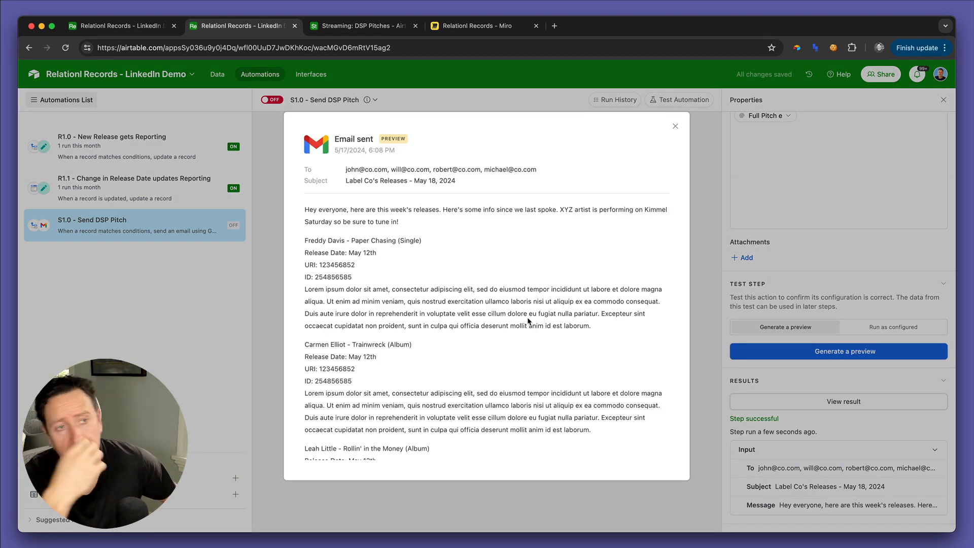
Step: Examine the salutation and the line breaks of every release's pitch in the e-mail preview, and close it
{"action": "scroll", "coordinate": [528, 320], "scroll_direction": "down", "scroll_amount": 6}
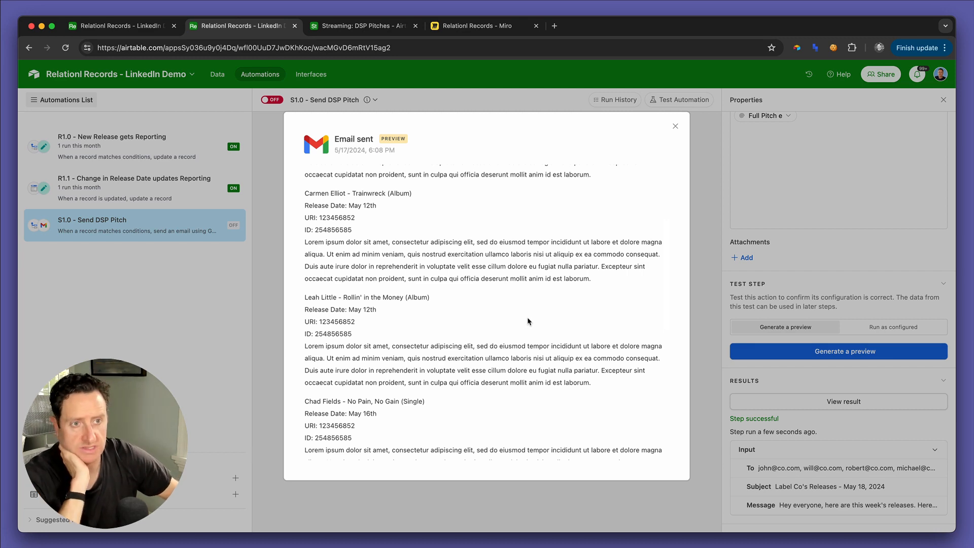
{"action": "scroll", "coordinate": [528, 321], "scroll_direction": "down", "scroll_amount": 5}
{"action": "scroll", "coordinate": [527, 321], "scroll_direction": "down", "scroll_amount": 5}
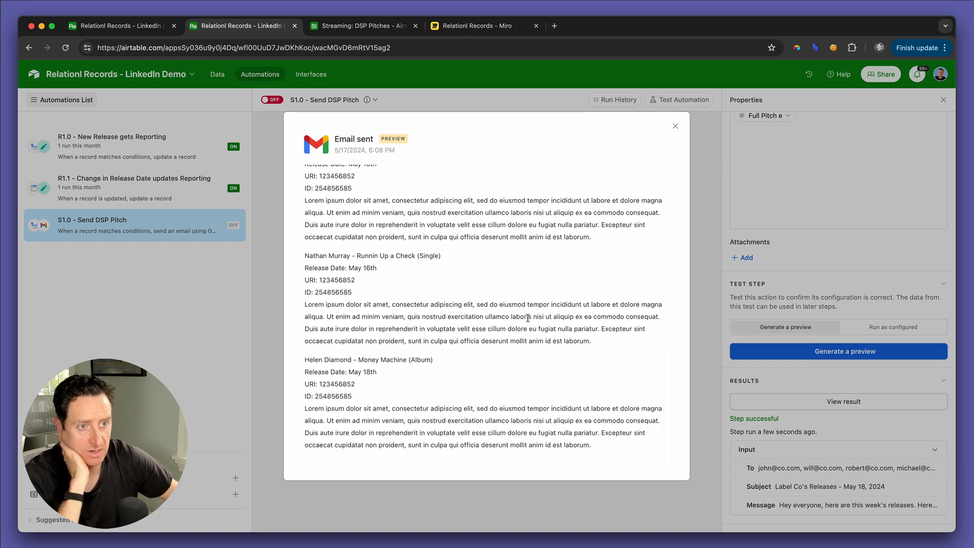
{"action": "scroll", "coordinate": [528, 318], "scroll_direction": "up", "scroll_amount": 15}
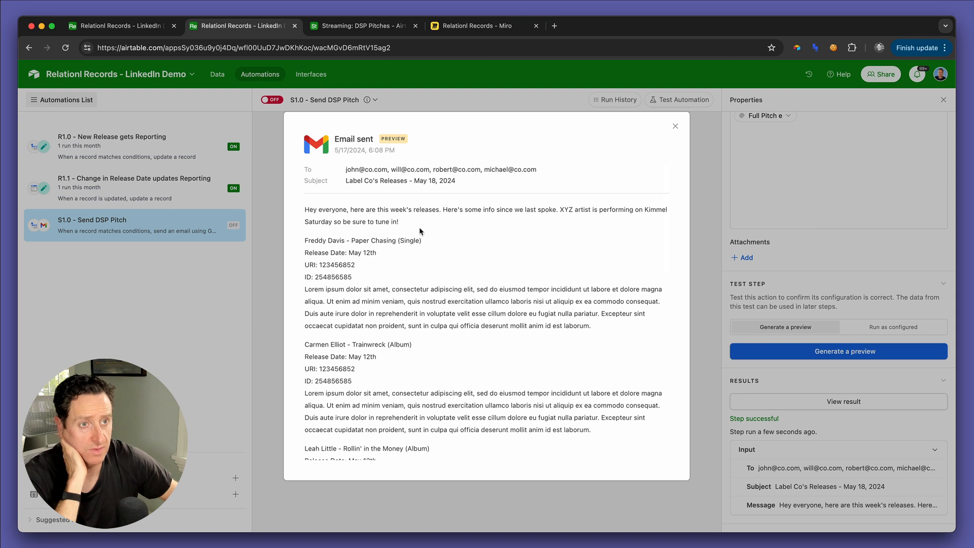
{"action": "triple_click", "coordinate": [333, 209]}
{"action": "left_click", "coordinate": [451, 234]}
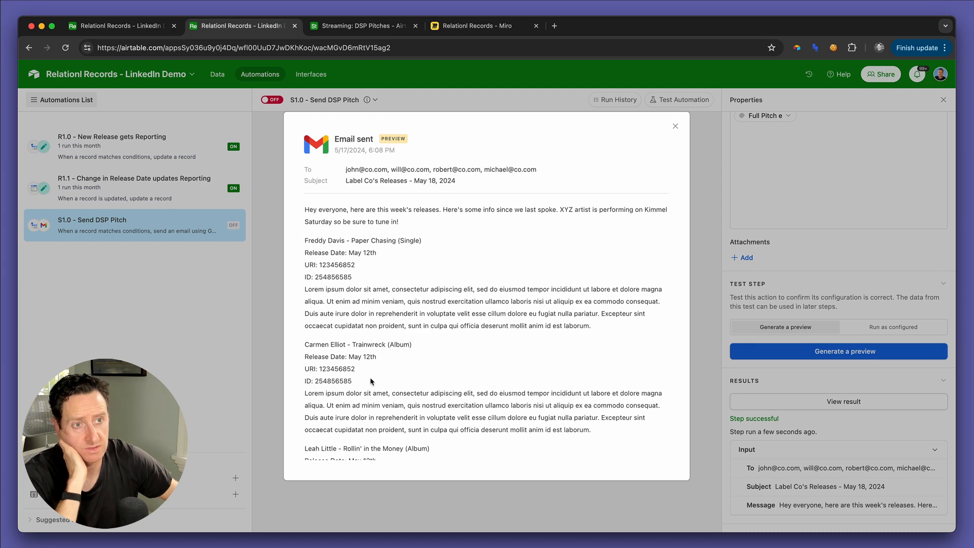
{"action": "scroll", "coordinate": [371, 381], "scroll_direction": "down", "scroll_amount": 3}
{"action": "scroll", "coordinate": [370, 381], "scroll_direction": "down", "scroll_amount": 5}
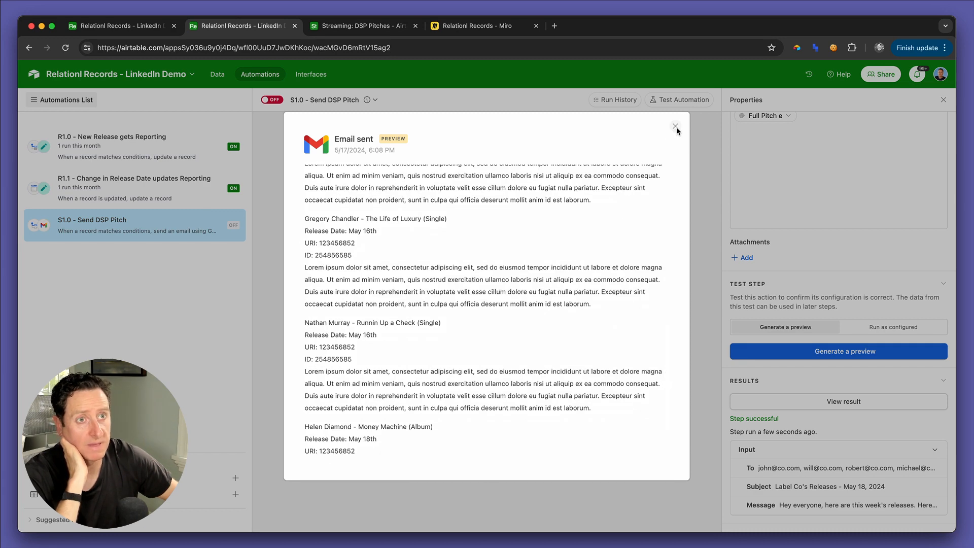
{"action": "left_click", "coordinate": [675, 126]}
Step: Check the 5/17/24 pitch's Status and Date Sent in the DSP Pitches interface and table, and return to the automation
{"action": "left_click", "coordinate": [380, 28]}
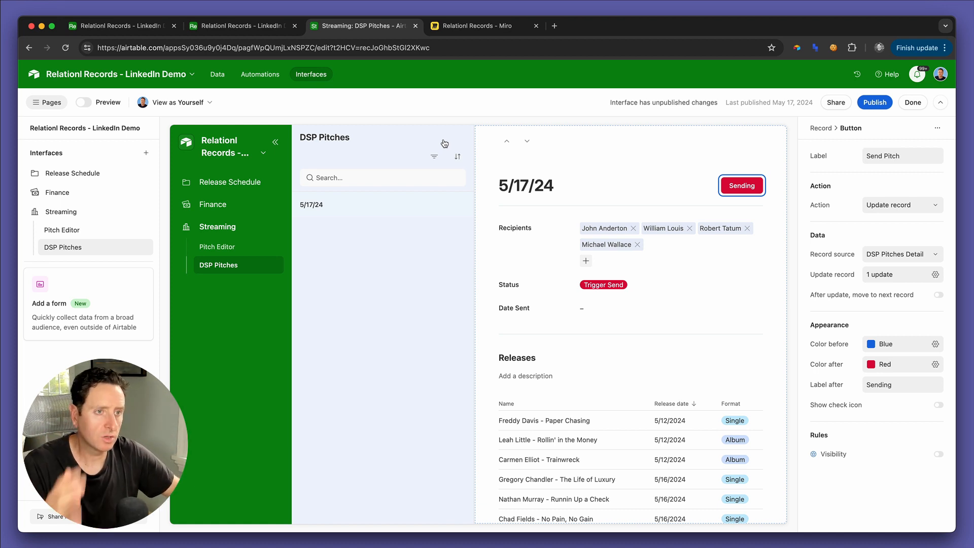
{"action": "left_click", "coordinate": [252, 28]}
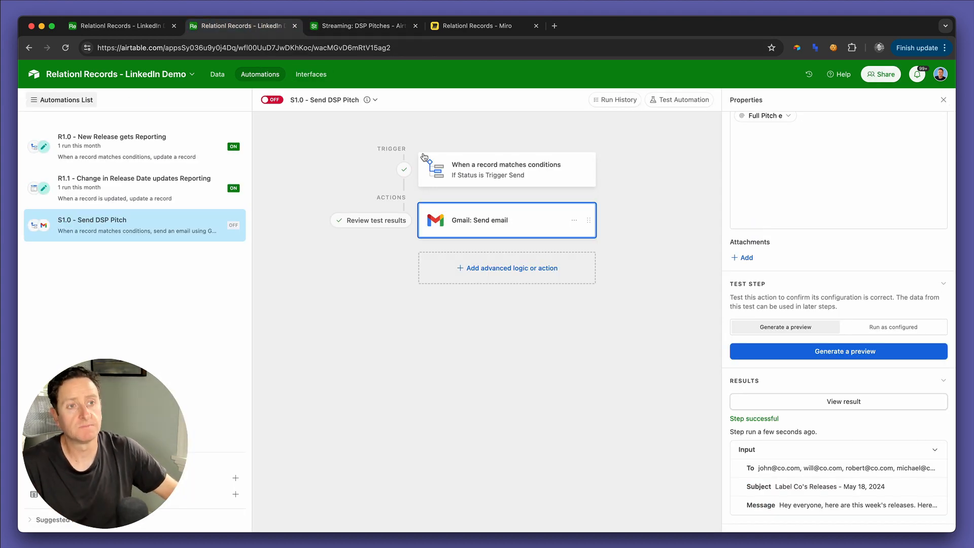
{"action": "left_click", "coordinate": [362, 29]}
{"action": "left_click", "coordinate": [161, 28]}
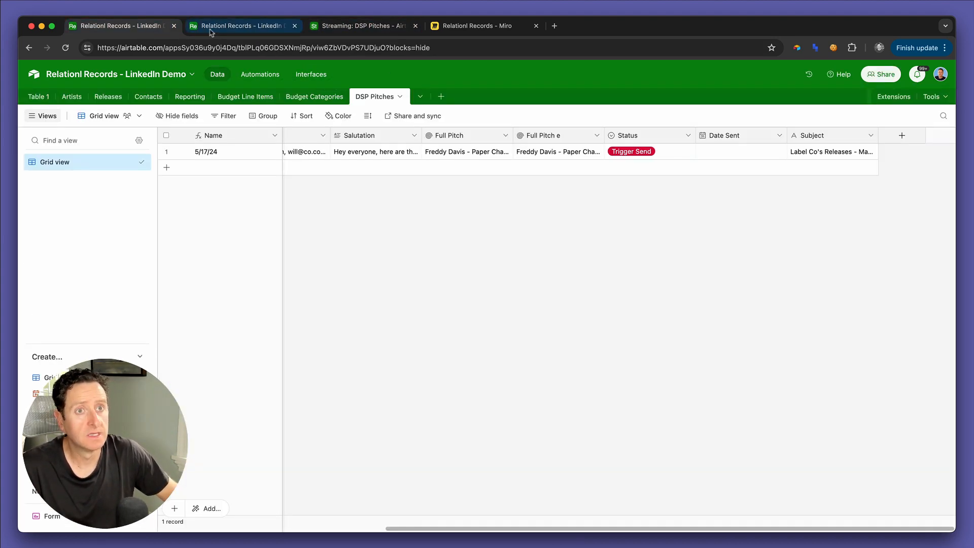
{"action": "left_click", "coordinate": [221, 26]}
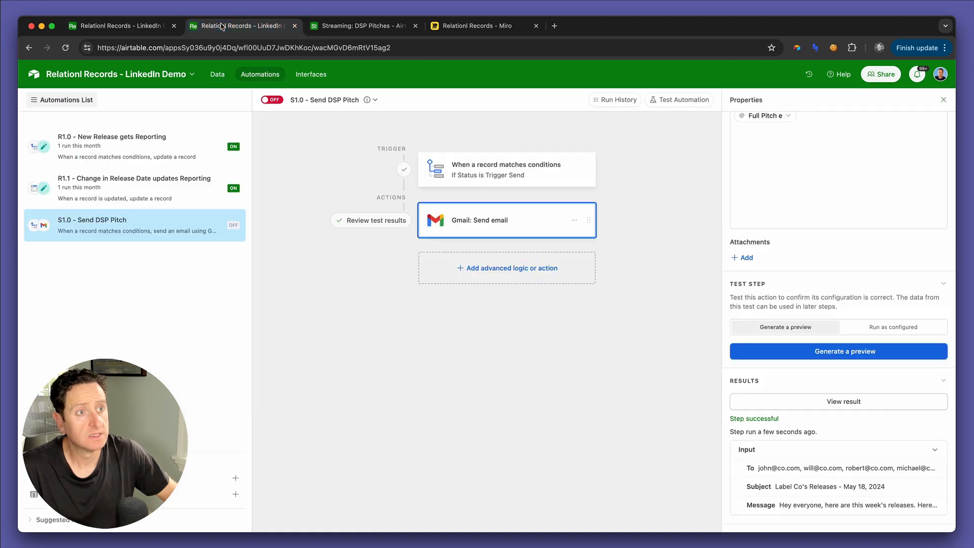
{"action": "left_click", "coordinate": [362, 26]}
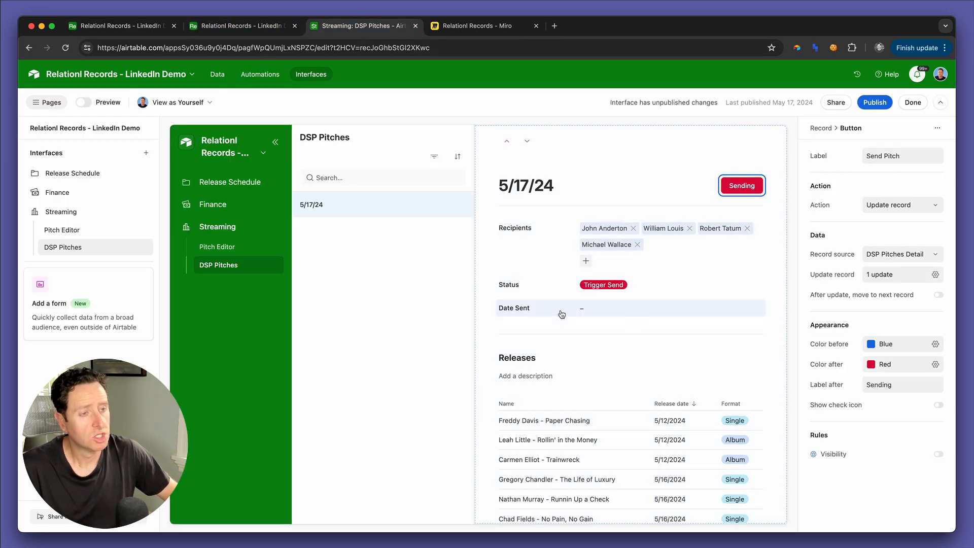
{"action": "left_click", "coordinate": [265, 31]}
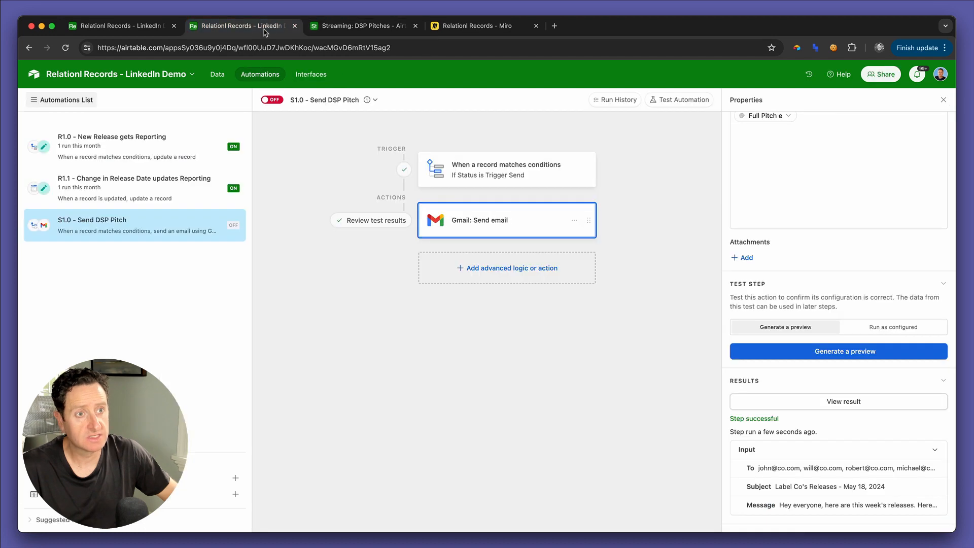
Step: Add an Update record action after the Gmail email and set its table to DSP Pitches
{"action": "left_click", "coordinate": [514, 269]}
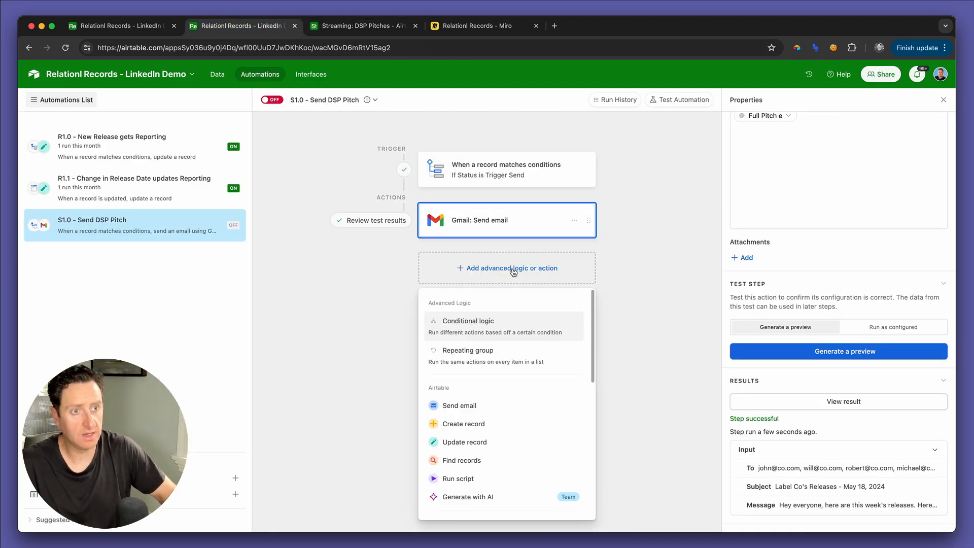
{"action": "left_click", "coordinate": [480, 440]}
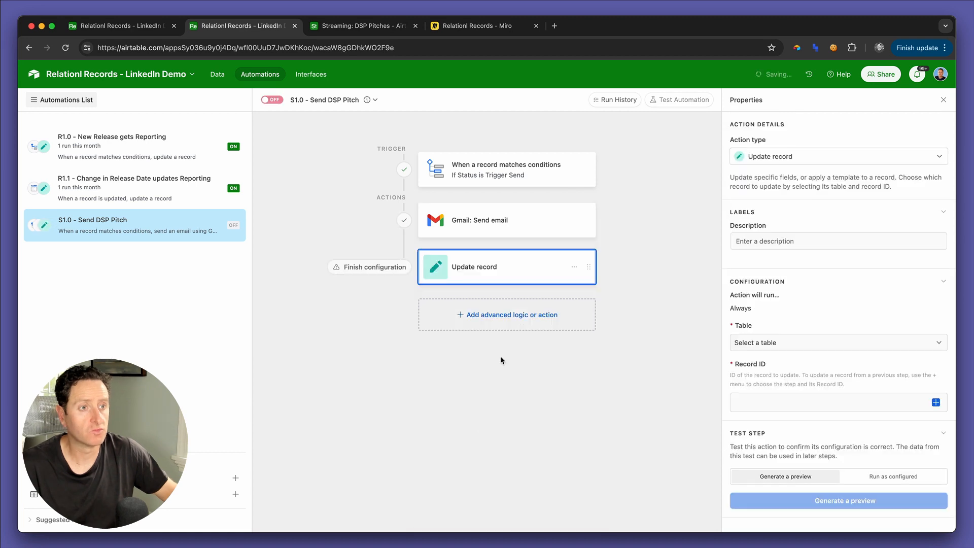
{"action": "left_click", "coordinate": [764, 343]}
{"action": "type", "text": "dsp"}
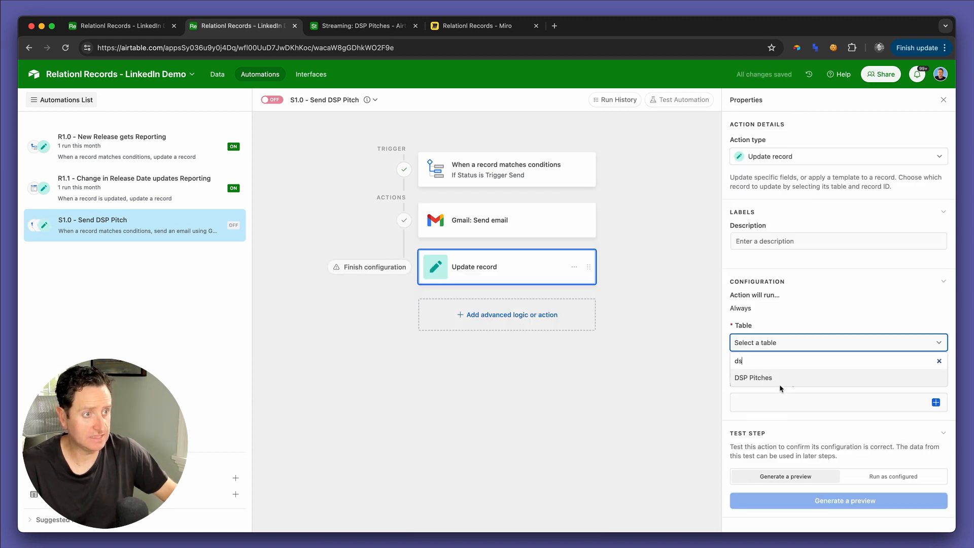
{"action": "left_click", "coordinate": [779, 378]}
Step: Set the Update record action's Record ID to the Airtable record ID from the trigger
{"action": "left_click", "coordinate": [874, 402]}
{"action": "left_click", "coordinate": [936, 403]}
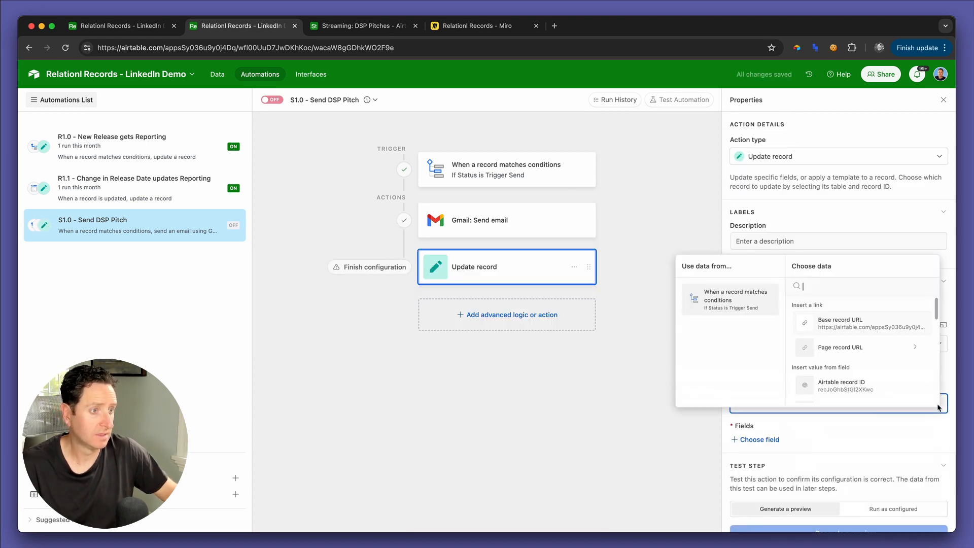
{"action": "left_click", "coordinate": [847, 385]}
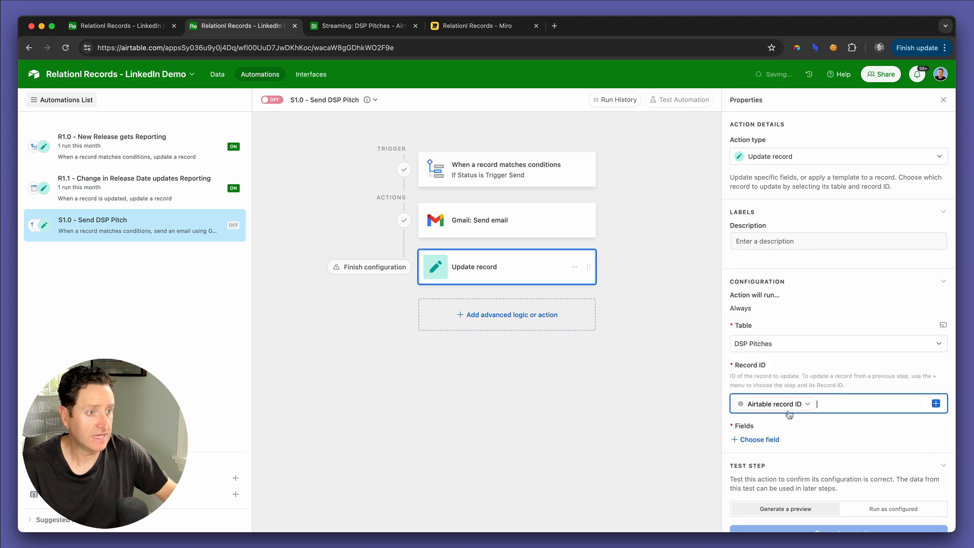
Step: Add the Status field to the Update record action and set its value to Sent
{"action": "left_click", "coordinate": [760, 439]}
{"action": "type", "text": "stat"}
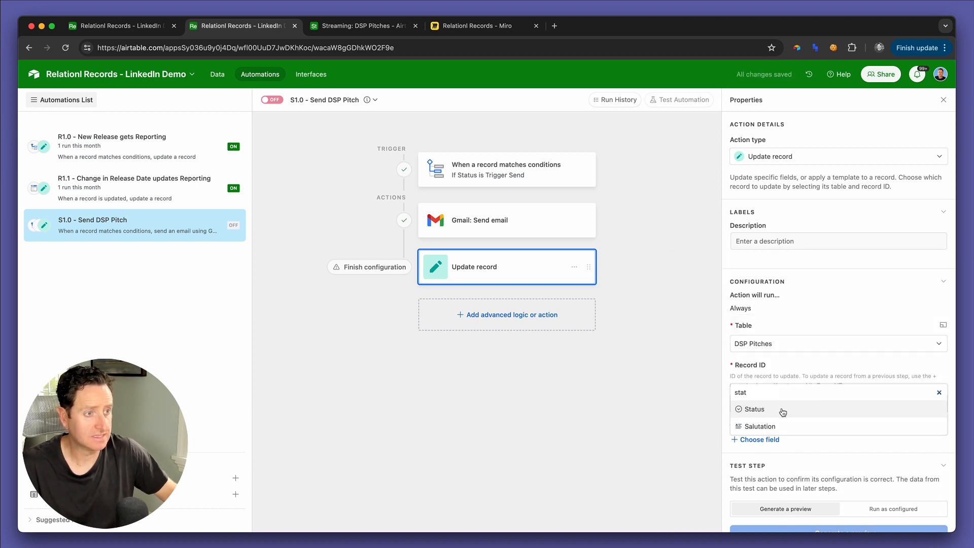
{"action": "left_click", "coordinate": [783, 412]}
{"action": "left_click", "coordinate": [785, 462]}
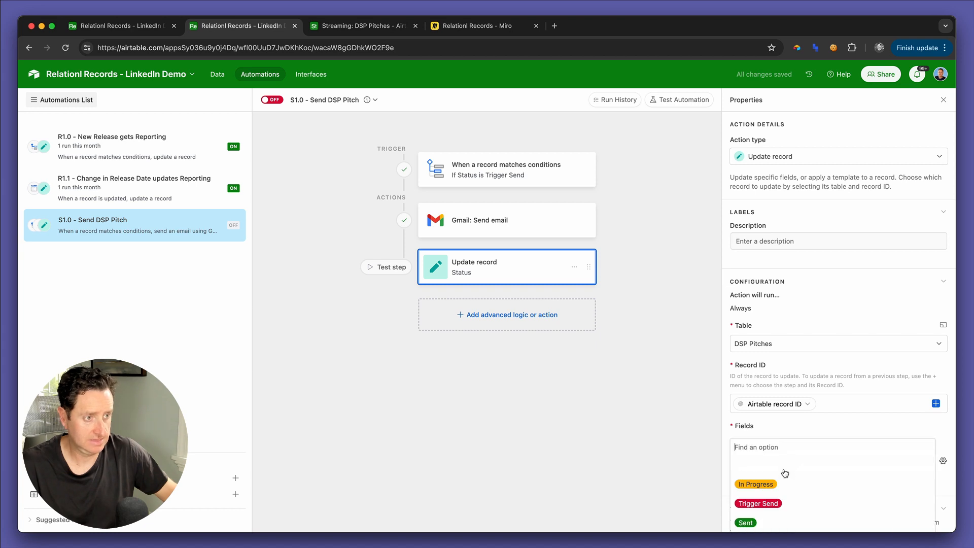
{"action": "left_click", "coordinate": [746, 523]}
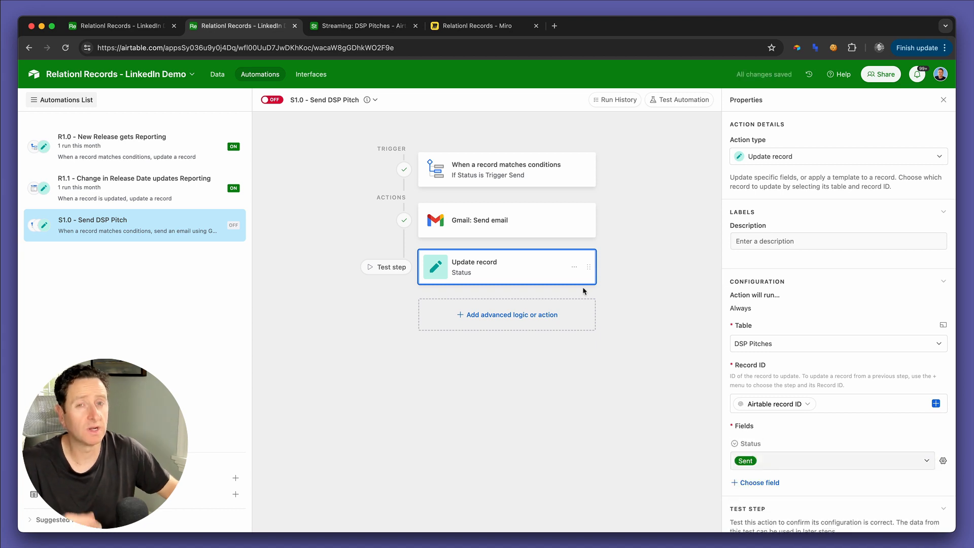
Step: Insert a Run script action between the Gmail email and the record update, with the code output.set("date", new Date().toISOString())
{"action": "left_click", "coordinate": [507, 244]}
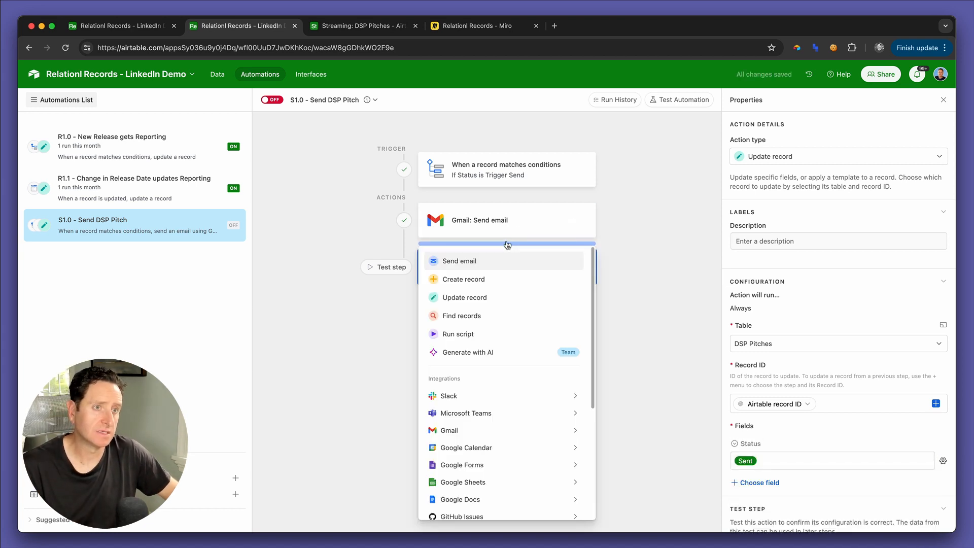
{"action": "left_click", "coordinate": [489, 333]}
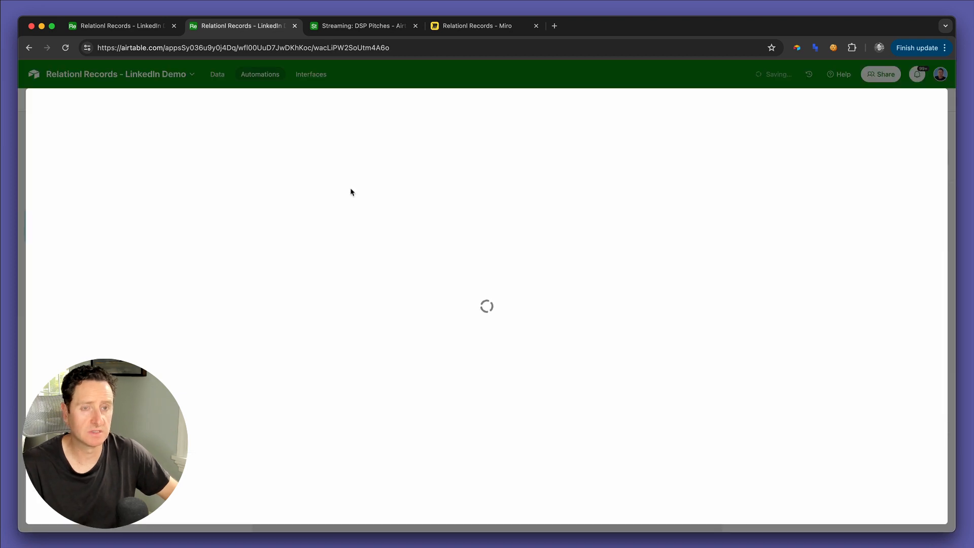
{"action": "key", "text": "BackSpace"}
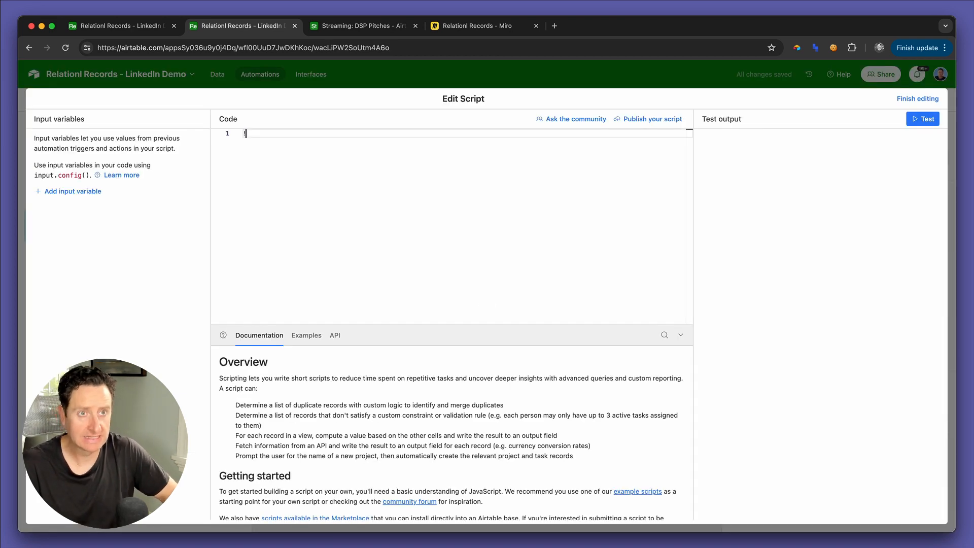
{"action": "type", "text": "!timestam"}
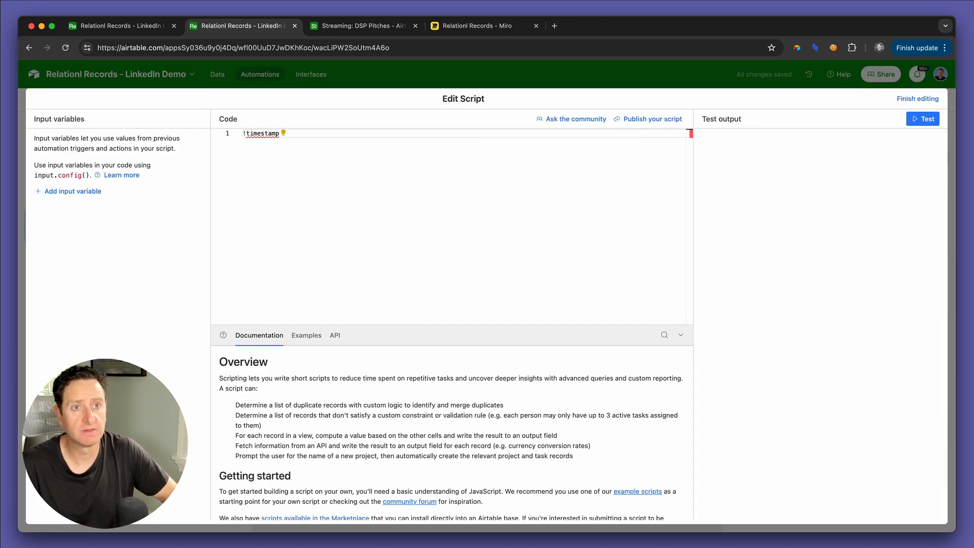
{"action": "type", "text": "p"}
{"action": "key", "text": "super+a"}
{"action": "type", "text": "@"}
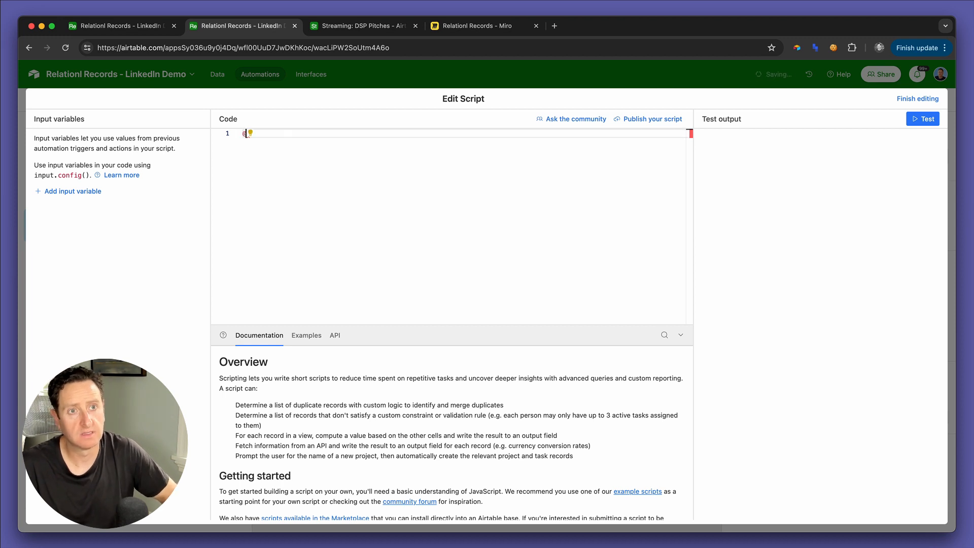
{"action": "type", "text": "timestamp"}
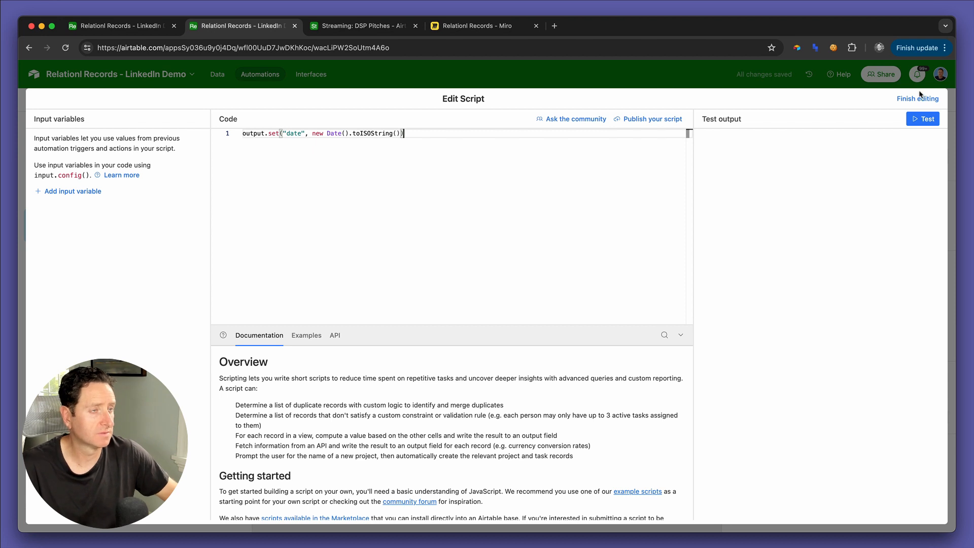
Step: Test the timestamp script and finish editing it
{"action": "key", "text": "super+a"}
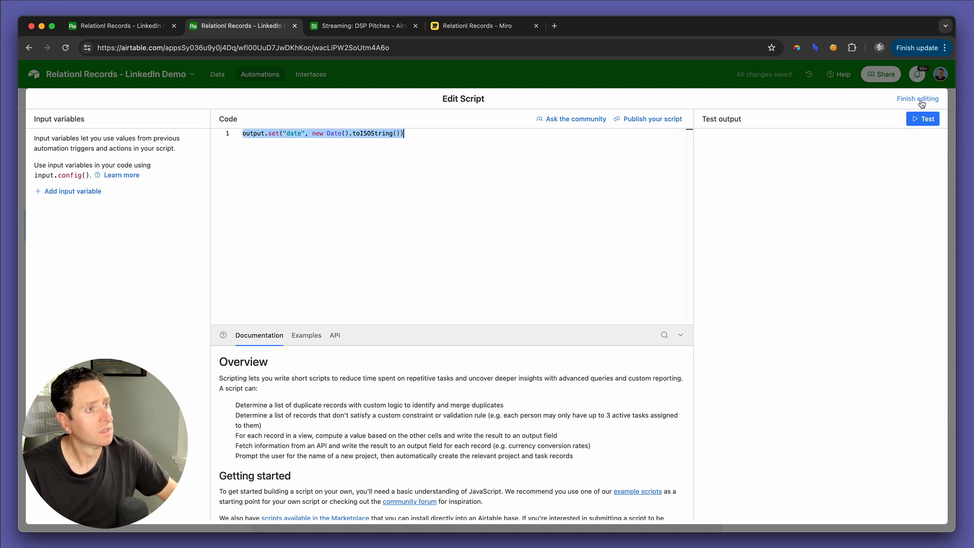
{"action": "left_click", "coordinate": [923, 119]}
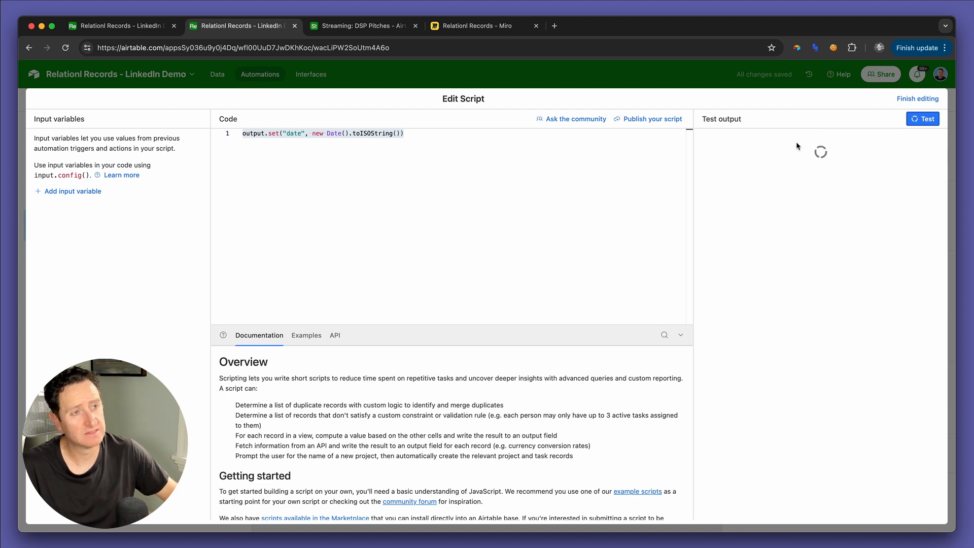
{"action": "left_click", "coordinate": [909, 99]}
Step: Add the Date Sent field to the Update record action
{"action": "left_click", "coordinate": [501, 303]}
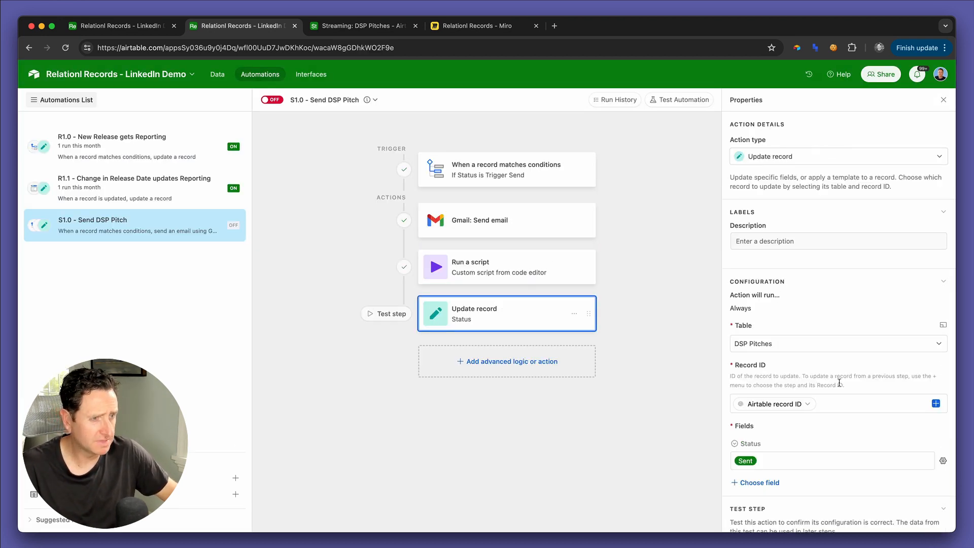
{"action": "scroll", "coordinate": [839, 382], "scroll_direction": "down", "scroll_amount": 3}
{"action": "left_click", "coordinate": [765, 414]}
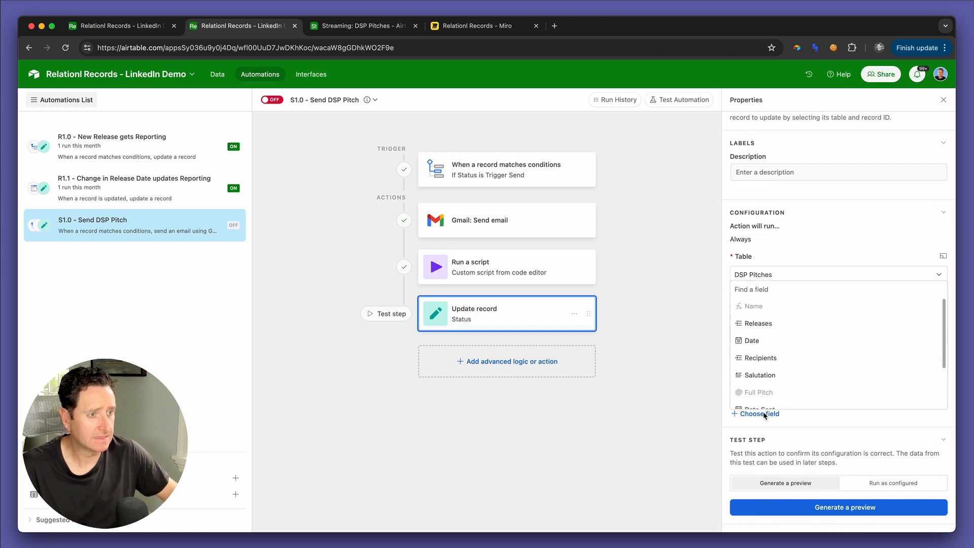
{"action": "scroll", "coordinate": [766, 396], "scroll_direction": "down", "scroll_amount": 1}
{"action": "left_click", "coordinate": [766, 385]}
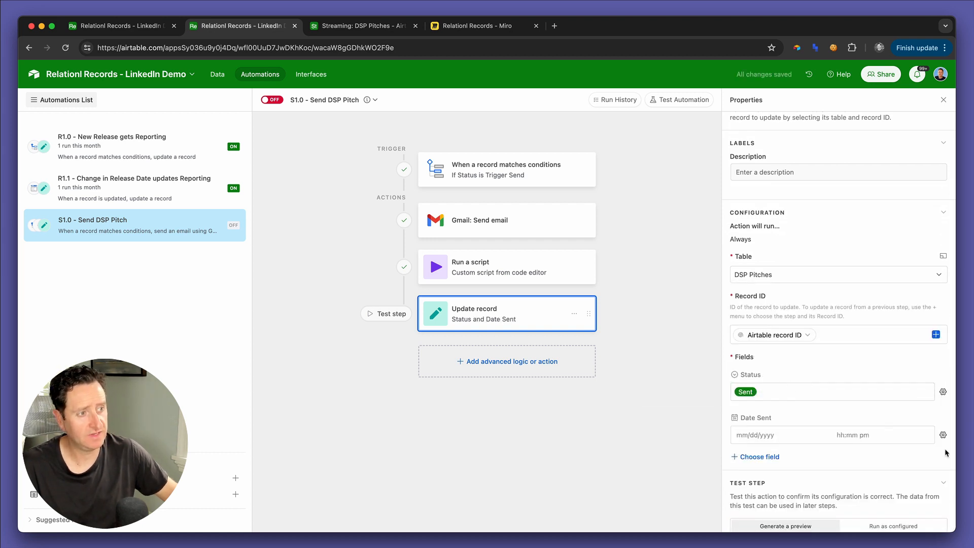
Step: Configure Date Sent as Dynamic and fill it with the date output of the Run a script step
{"action": "left_click", "coordinate": [943, 435]}
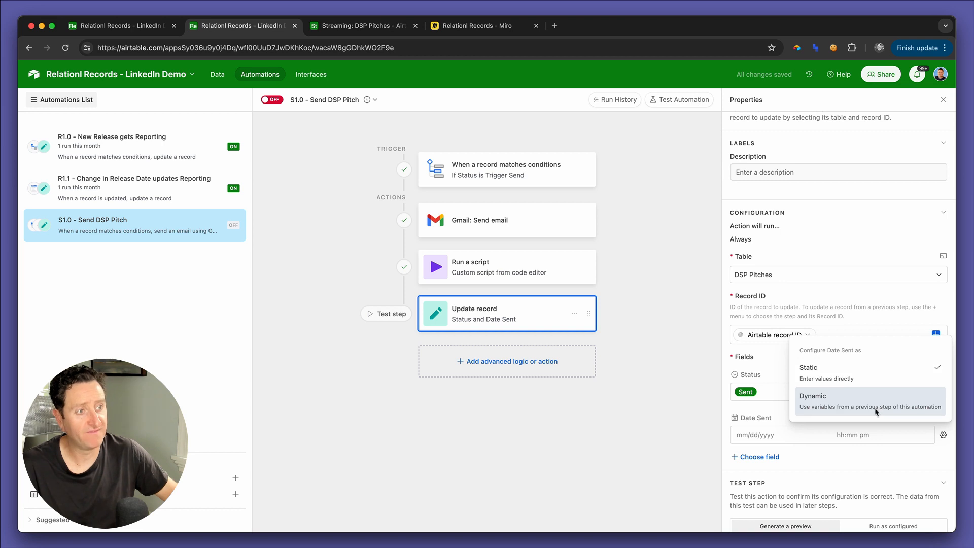
{"action": "left_click", "coordinate": [877, 408]}
{"action": "left_click", "coordinate": [927, 435]}
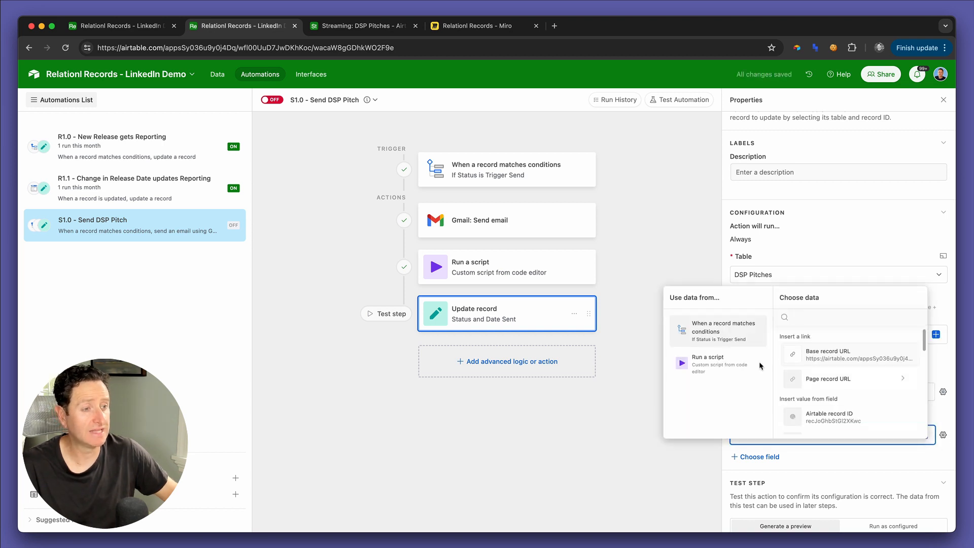
{"action": "scroll", "coordinate": [812, 386], "scroll_direction": "down", "scroll_amount": 2}
{"action": "type", "text": "se"}
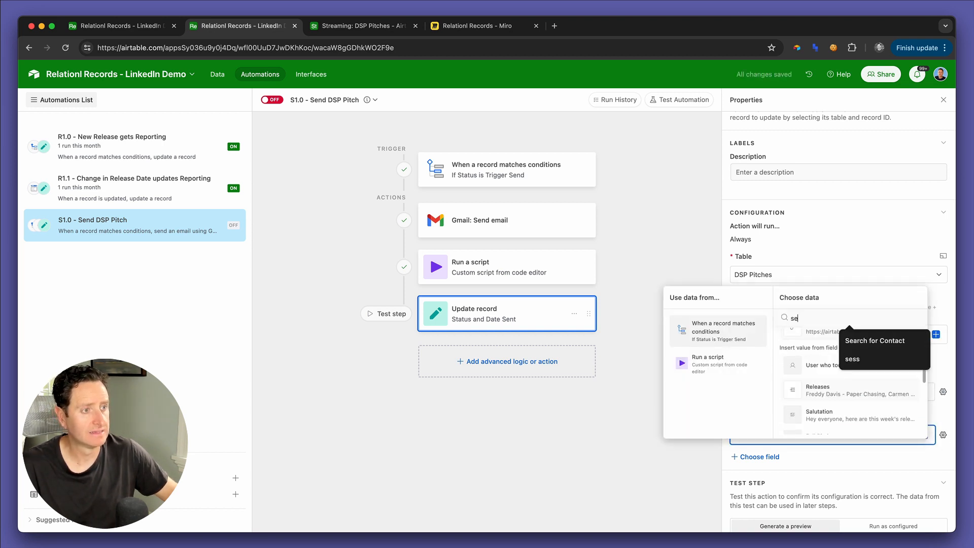
{"action": "scroll", "coordinate": [818, 389], "scroll_direction": "up", "scroll_amount": 1}
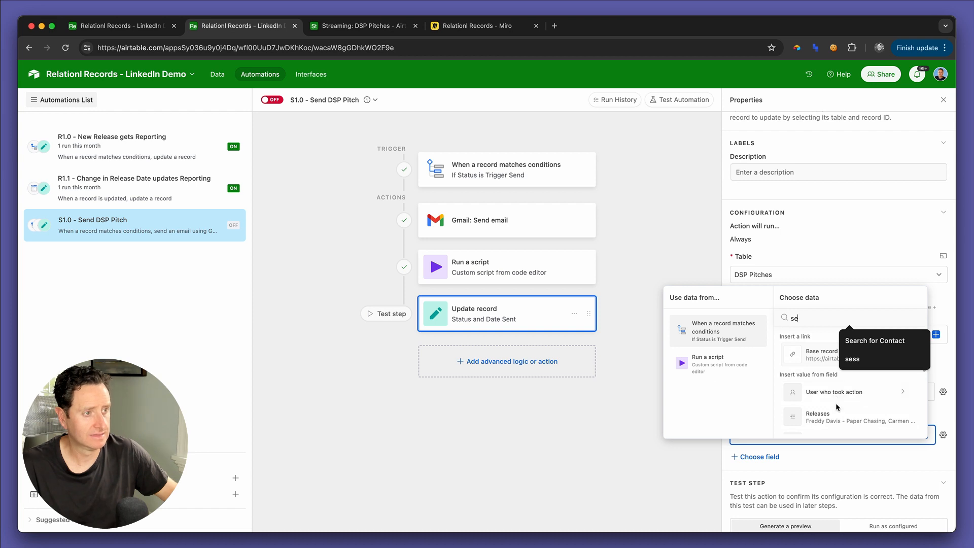
{"action": "left_click", "coordinate": [741, 364]}
{"action": "left_click", "coordinate": [838, 356]}
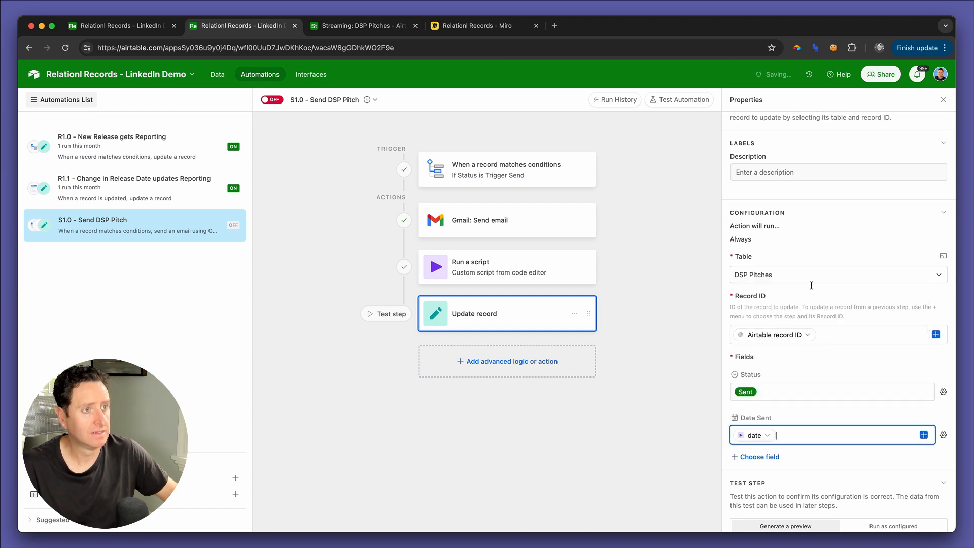
Step: Add a second condition to the automation's trigger requiring that Date Sent is empty
{"action": "scroll", "coordinate": [805, 224], "scroll_direction": "up", "scroll_amount": 3}
{"action": "left_click", "coordinate": [526, 167]}
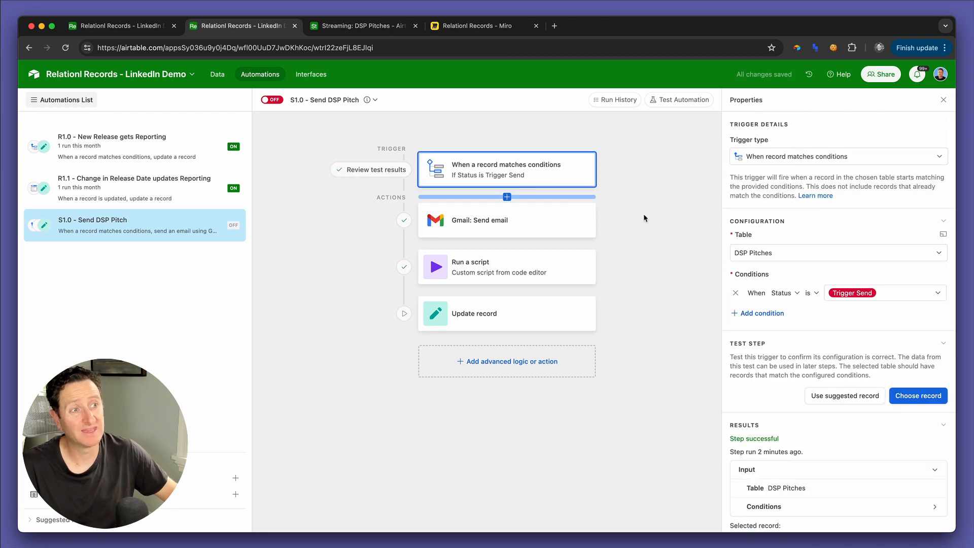
{"action": "left_click", "coordinate": [758, 313]}
{"action": "left_click", "coordinate": [786, 312]}
{"action": "type", "text": "date"}
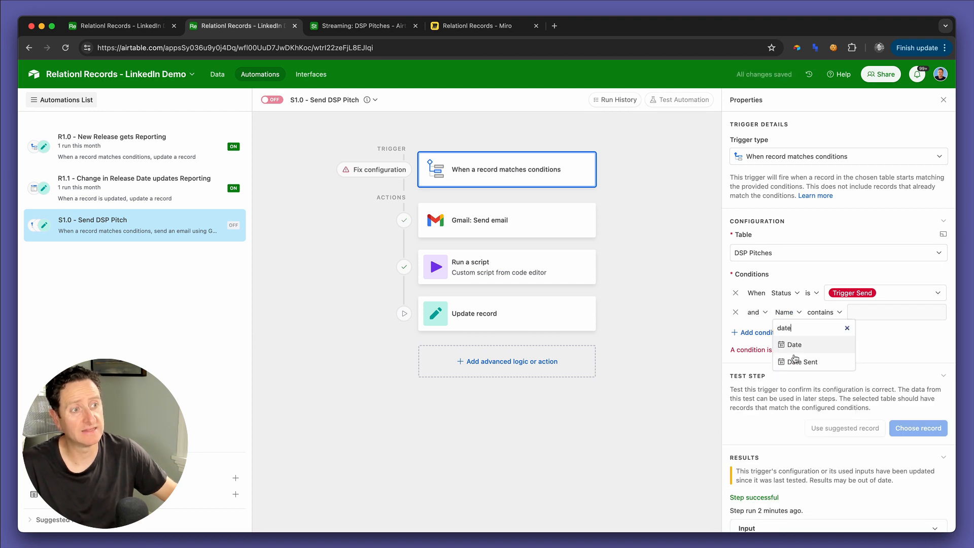
{"action": "left_click", "coordinate": [803, 362]}
{"action": "left_click", "coordinate": [858, 312]}
{"action": "left_click", "coordinate": [825, 312]}
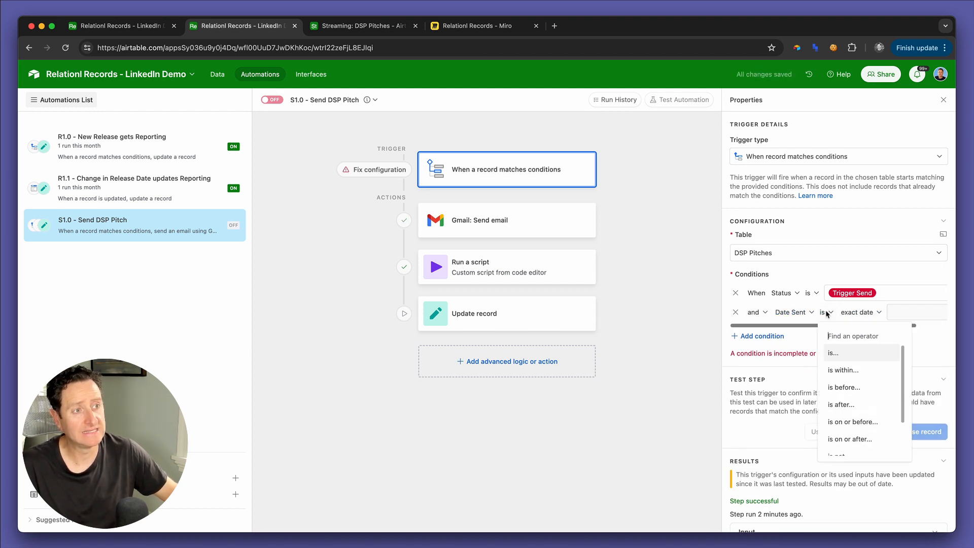
{"action": "scroll", "coordinate": [843, 408], "scroll_direction": "down", "scroll_amount": 2}
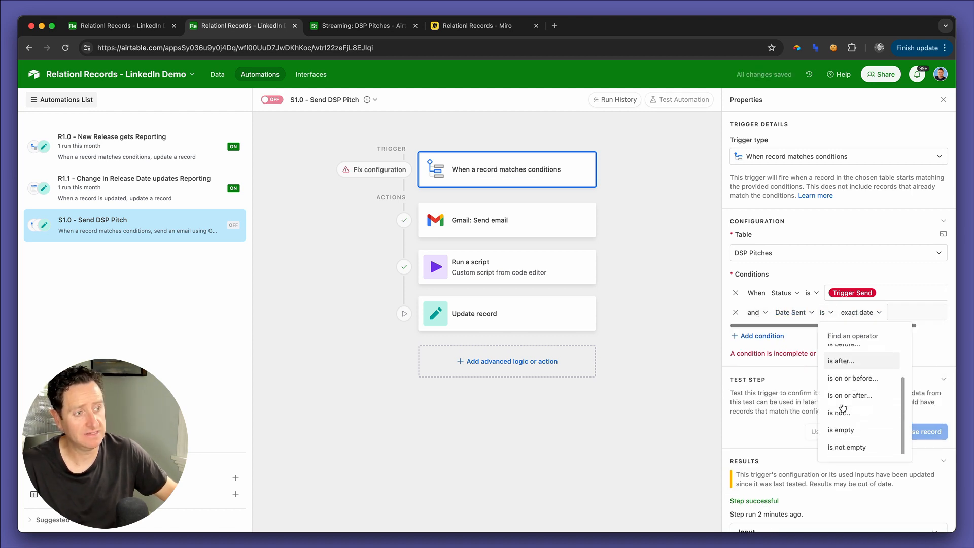
{"action": "left_click", "coordinate": [848, 431]}
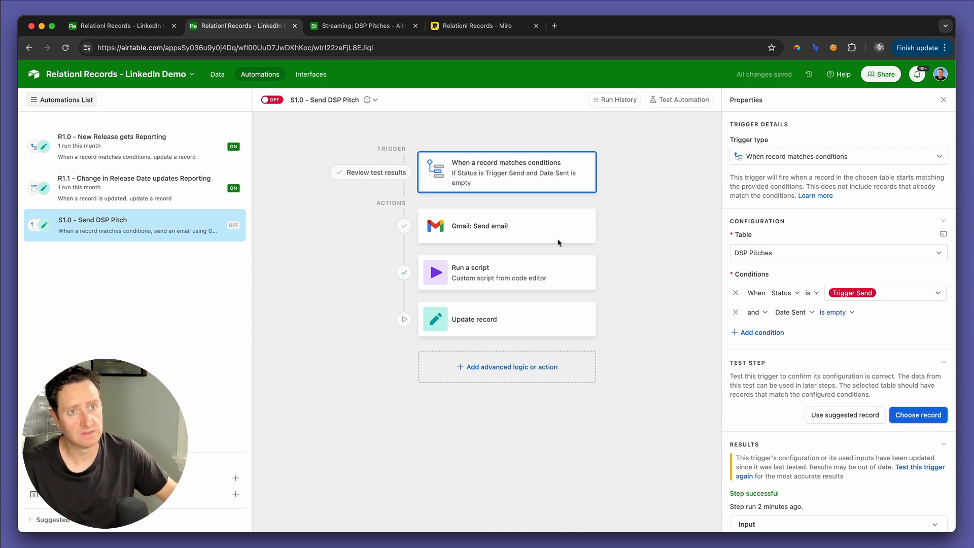
Step: Replace the Gmail action's To variable with the admin e-mail address as a fixed recipient
{"action": "mouse_move", "coordinate": [405, 151]}
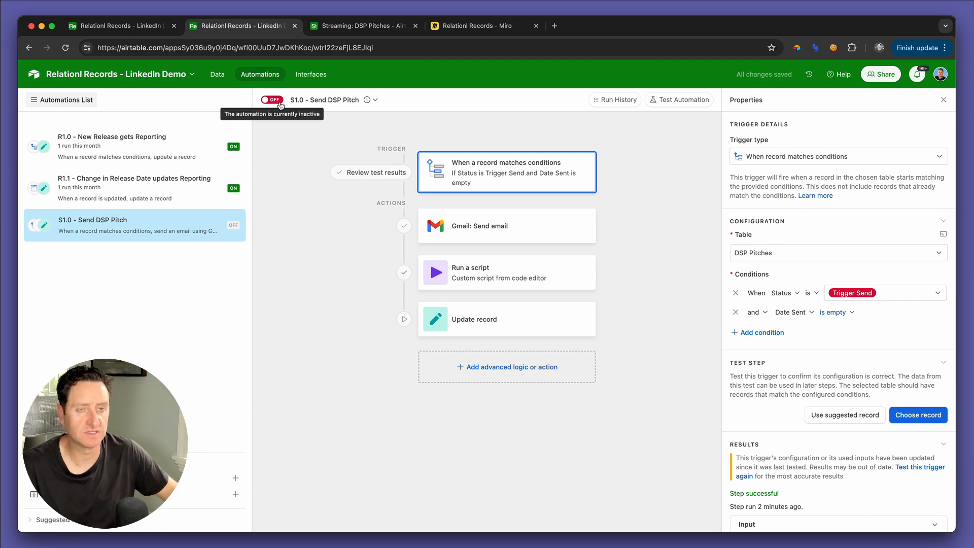
{"action": "left_click", "coordinate": [459, 224]}
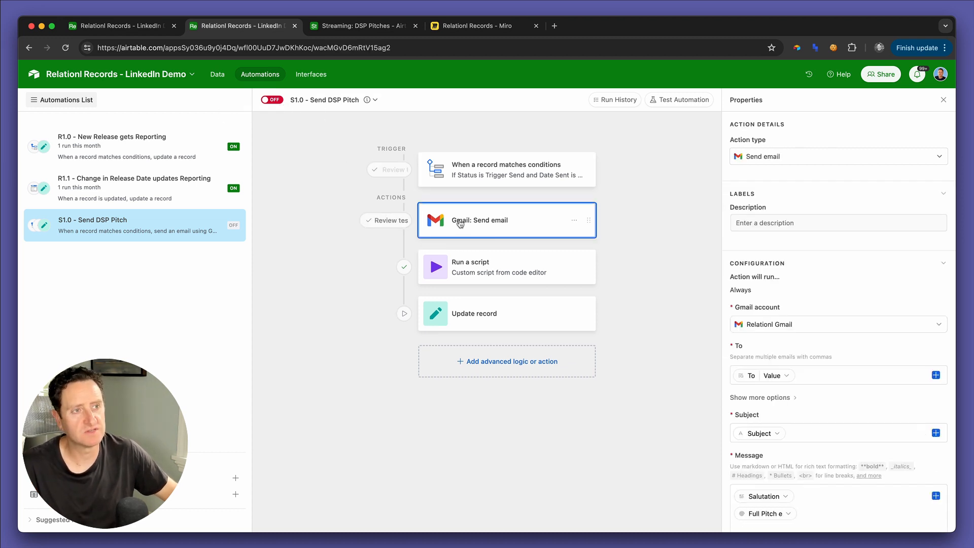
{"action": "left_click", "coordinate": [809, 379]}
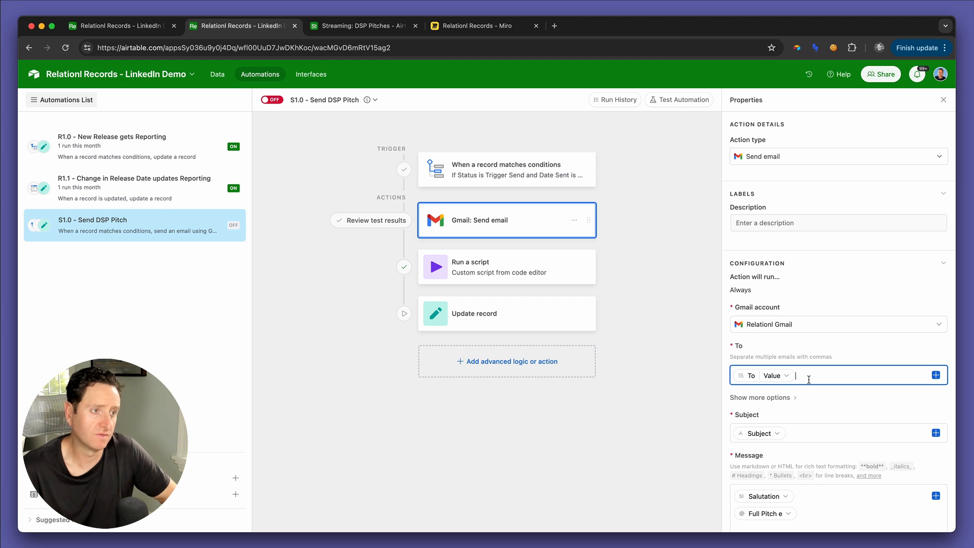
{"action": "key", "text": "BackSpace"}
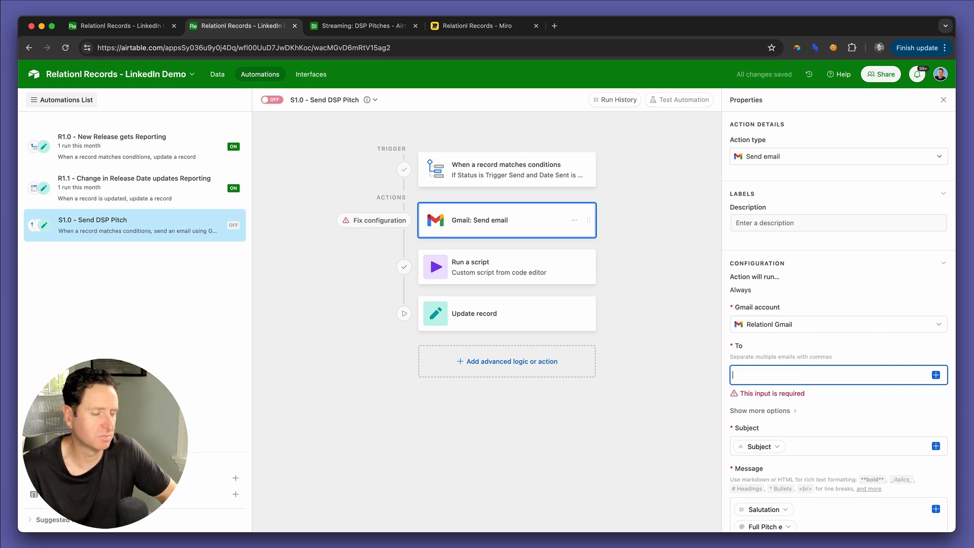
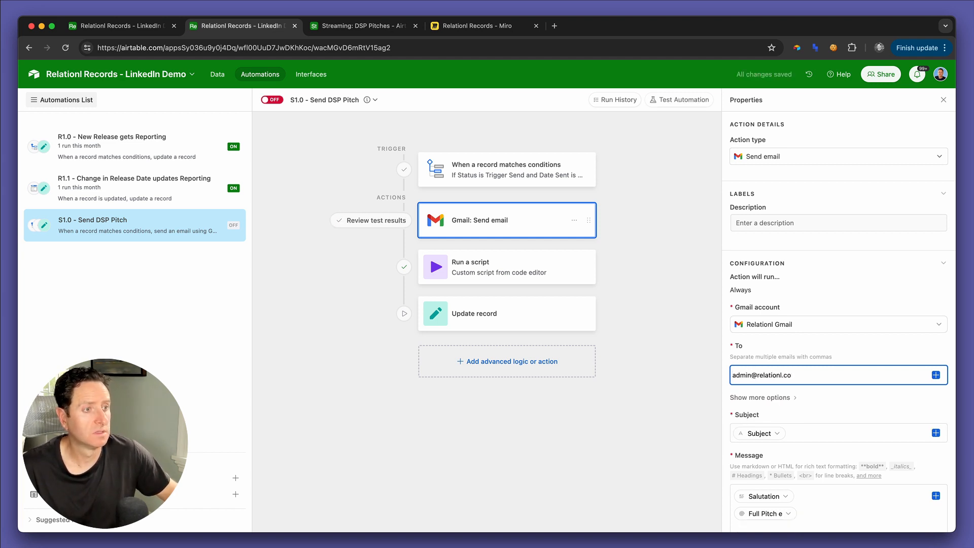
Step: Switch to the DSP Pitches interface and publish the Streaming interface's changes
{"action": "key", "text": "ctrl+Tab"}
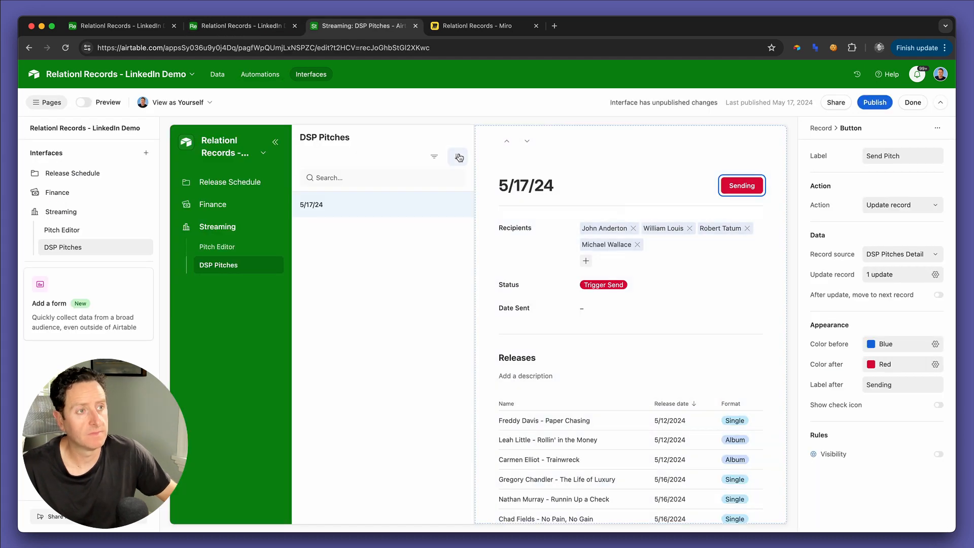
{"action": "left_click", "coordinate": [867, 104]}
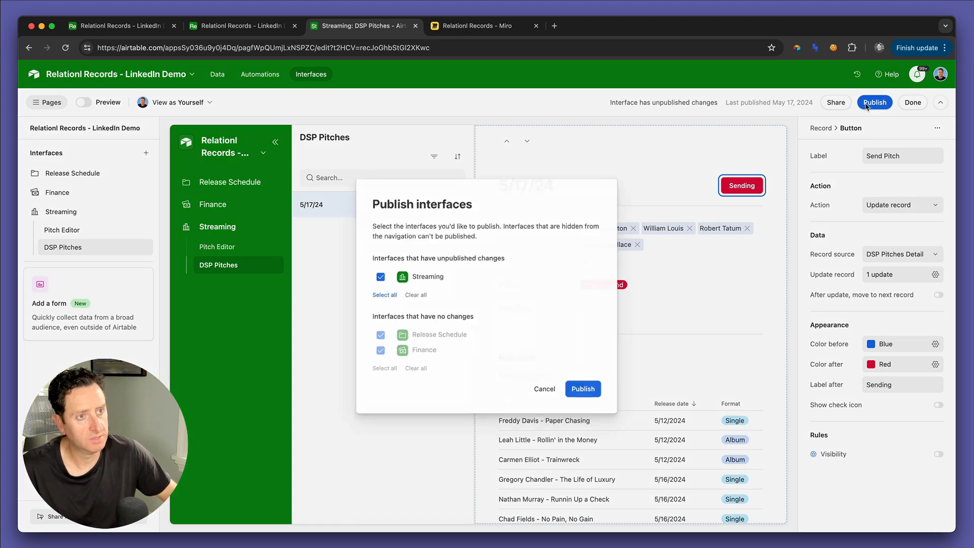
{"action": "left_click", "coordinate": [597, 386]}
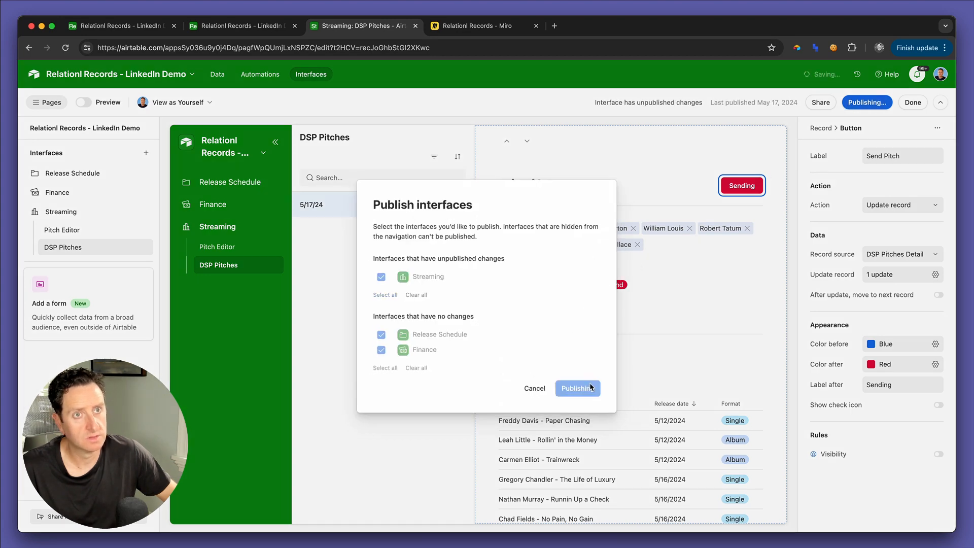
Step: Set the Status of the 5/17/24 record in the DSP Pitches table to In Progress
{"action": "key", "text": "ctrl+shift+Tab"}
{"action": "key", "text": "ctrl+shift+Tab"}
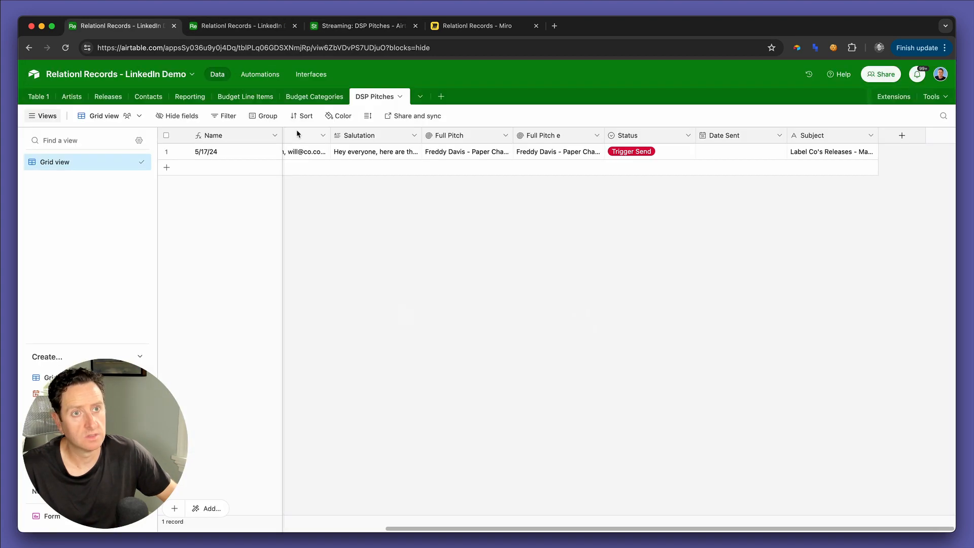
{"action": "key", "text": "ctrl+Tab"}
{"action": "key", "text": "ctrl+shift+Tab"}
{"action": "left_click", "coordinate": [634, 152]}
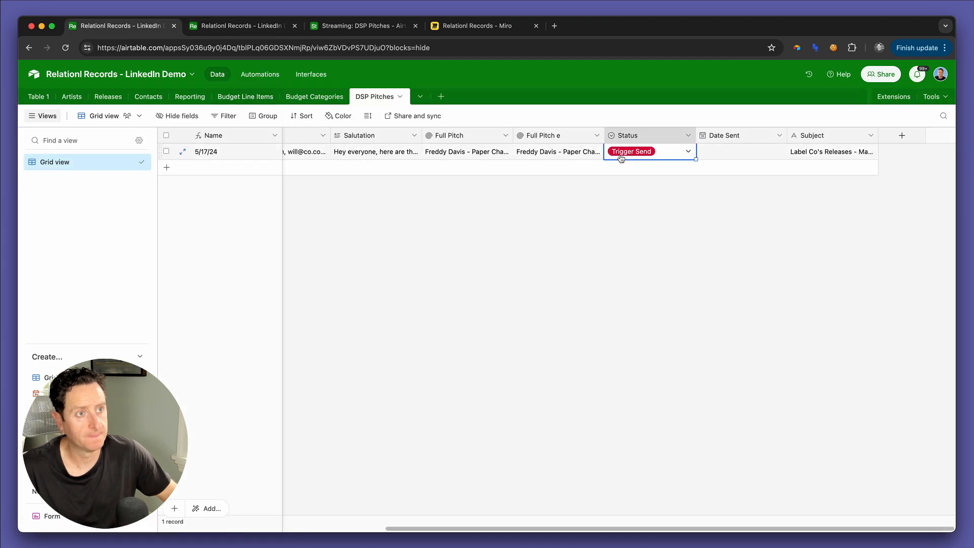
{"action": "left_click", "coordinate": [634, 151]}
{"action": "left_click", "coordinate": [627, 199]}
Step: Return to the DSP Pitches interface and add a fifth contact to the 5/17/24 pitch's Recipients
{"action": "key", "text": "ctrl+Tab"}
{"action": "key", "text": "ctrl+Tab"}
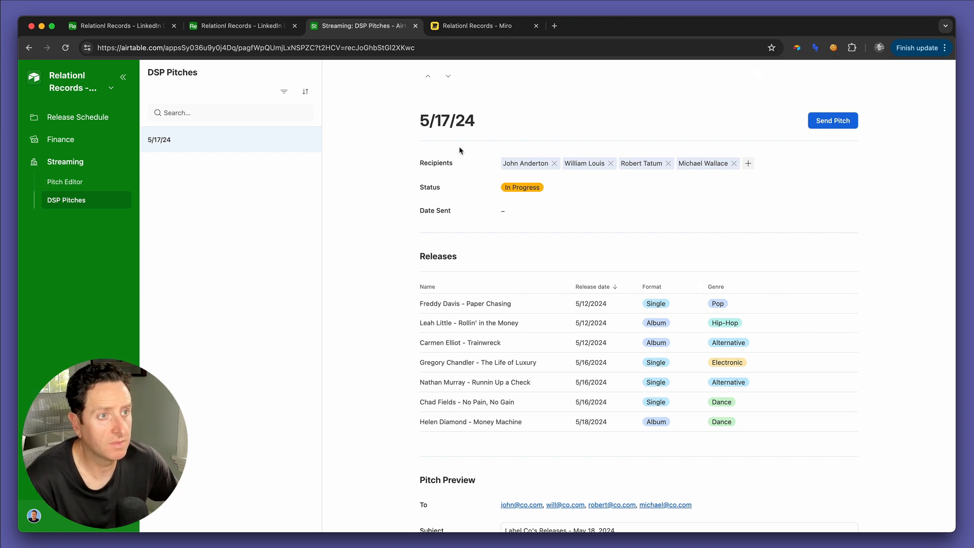
{"action": "left_click", "coordinate": [748, 163]}
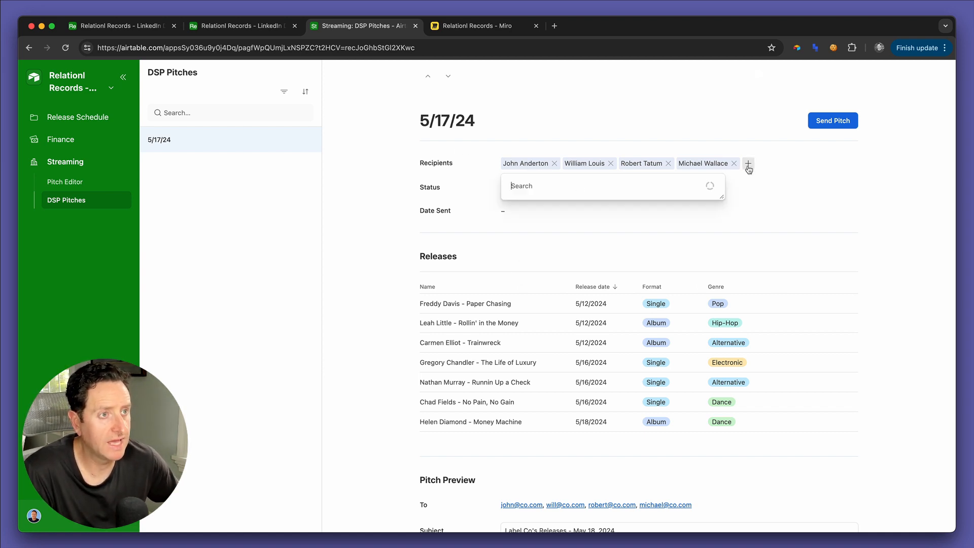
{"action": "scroll", "coordinate": [523, 221], "scroll_direction": "down", "scroll_amount": 5}
{"action": "left_click", "coordinate": [625, 255]}
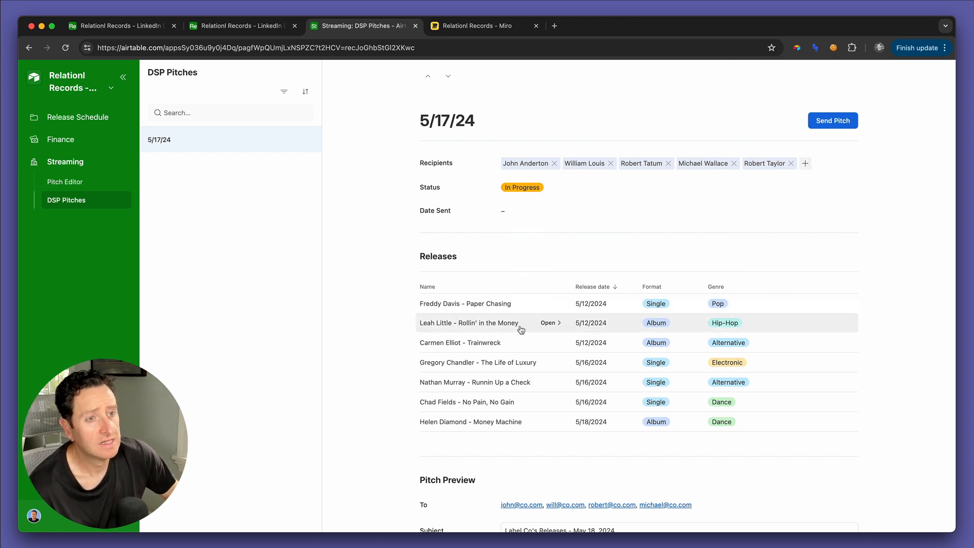
Step: Open the detail page of the "Runnin Up a Check" release and switch the interface to editing
{"action": "left_click", "coordinate": [546, 346]}
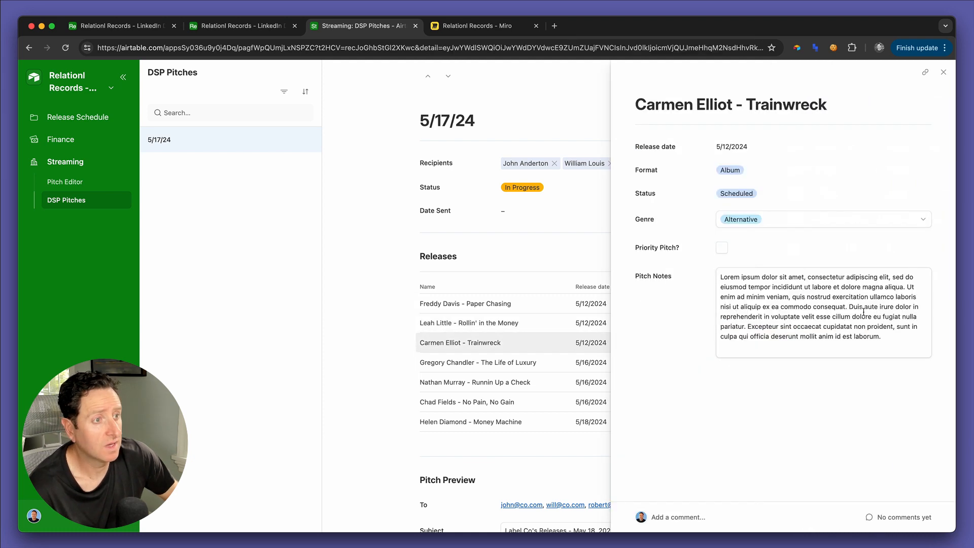
{"action": "left_click", "coordinate": [550, 385]}
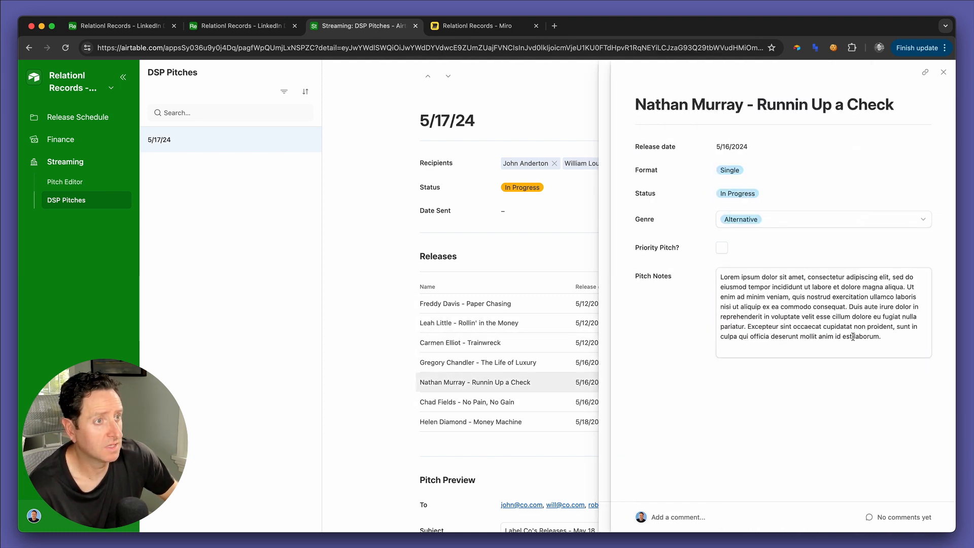
{"action": "left_click", "coordinate": [81, 81]}
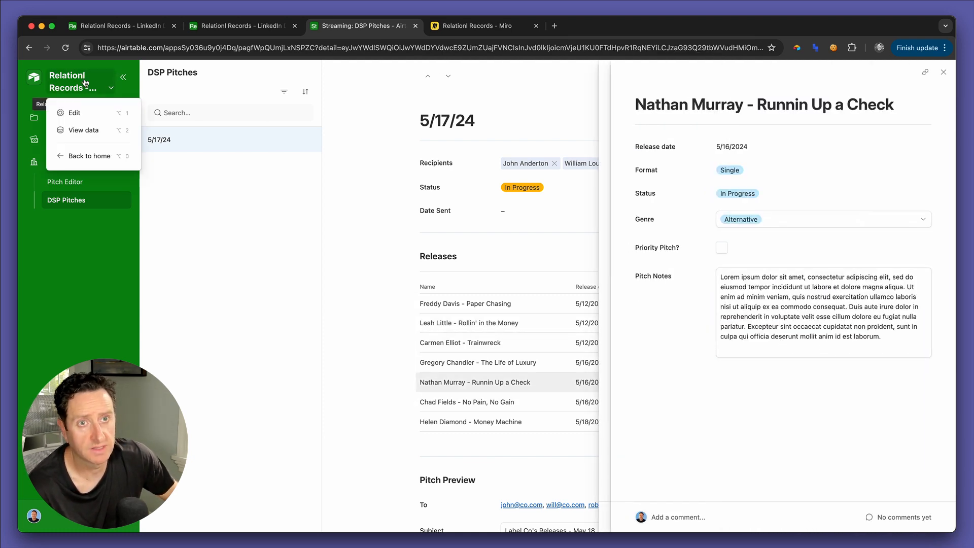
{"action": "left_click", "coordinate": [64, 113]}
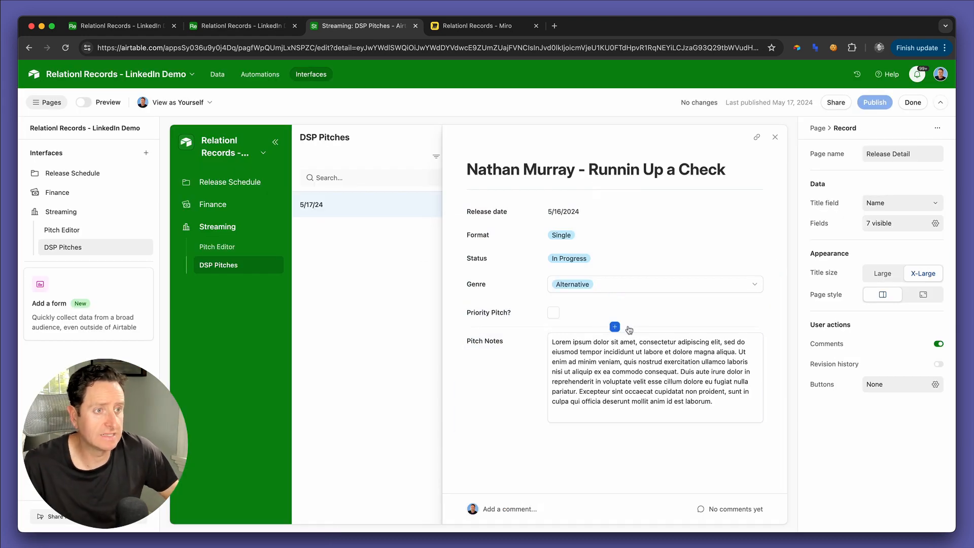
Step: Add the URI and ID fields to the Release Detail page between Priority Pitch? and Pitch Notes
{"action": "left_click", "coordinate": [615, 327]}
{"action": "type", "text": "uri"}
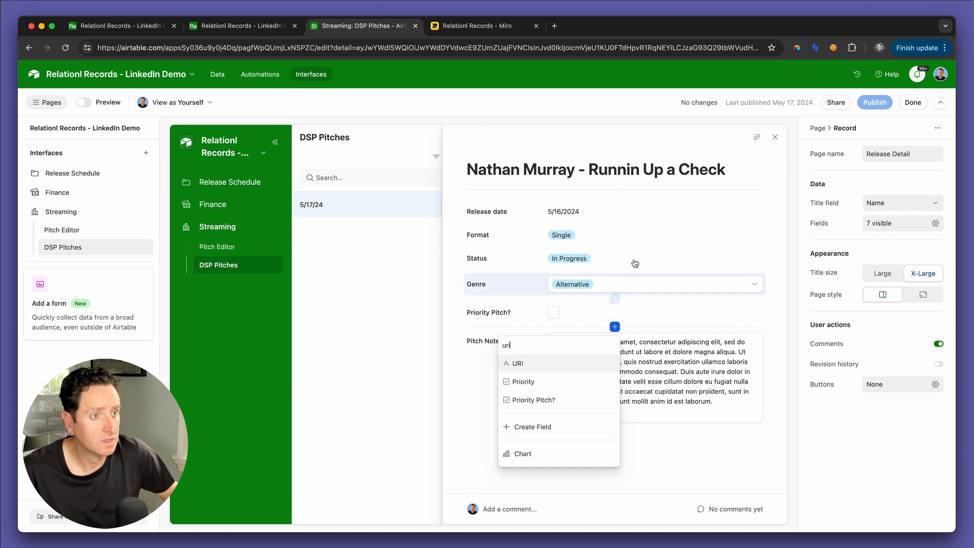
{"action": "left_click", "coordinate": [568, 368]}
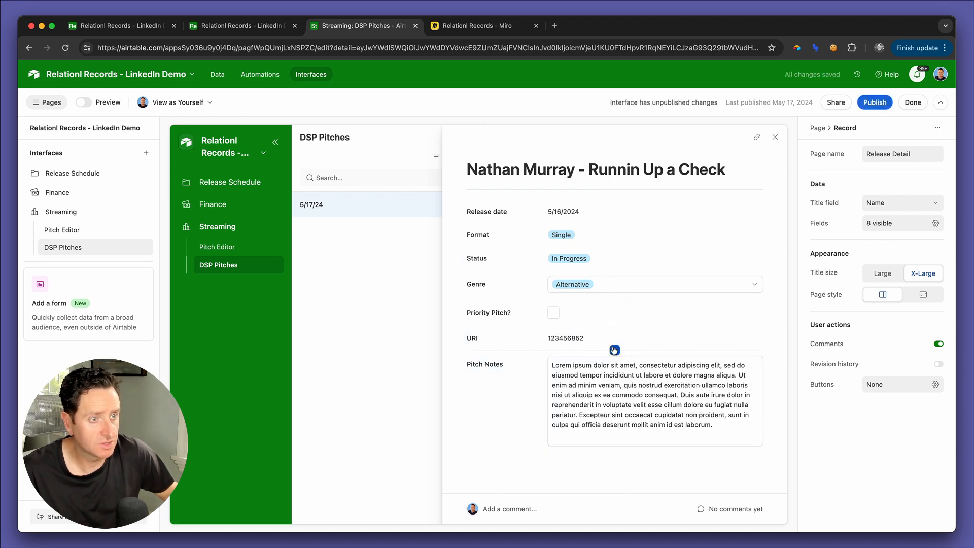
{"action": "left_click", "coordinate": [614, 350]}
{"action": "type", "text": "id"}
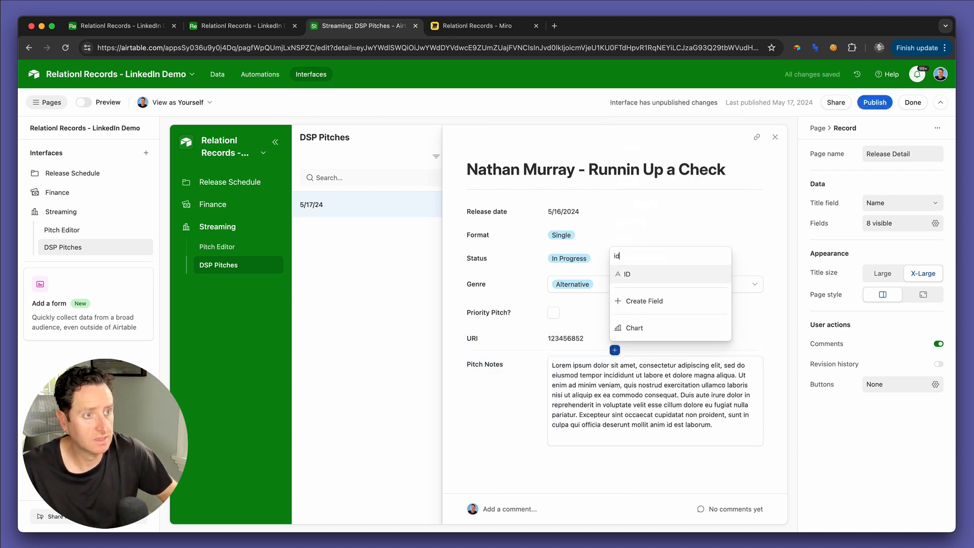
{"action": "left_click", "coordinate": [566, 387]}
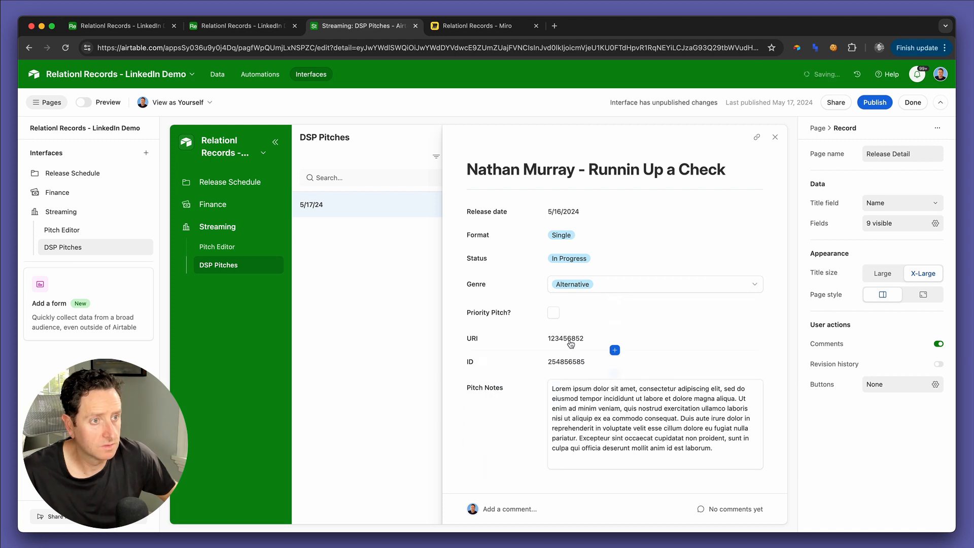
Step: Make the URI and ID fields editable and close the release detail page
{"action": "left_click", "coordinate": [691, 338]}
{"action": "left_click", "coordinate": [923, 246]}
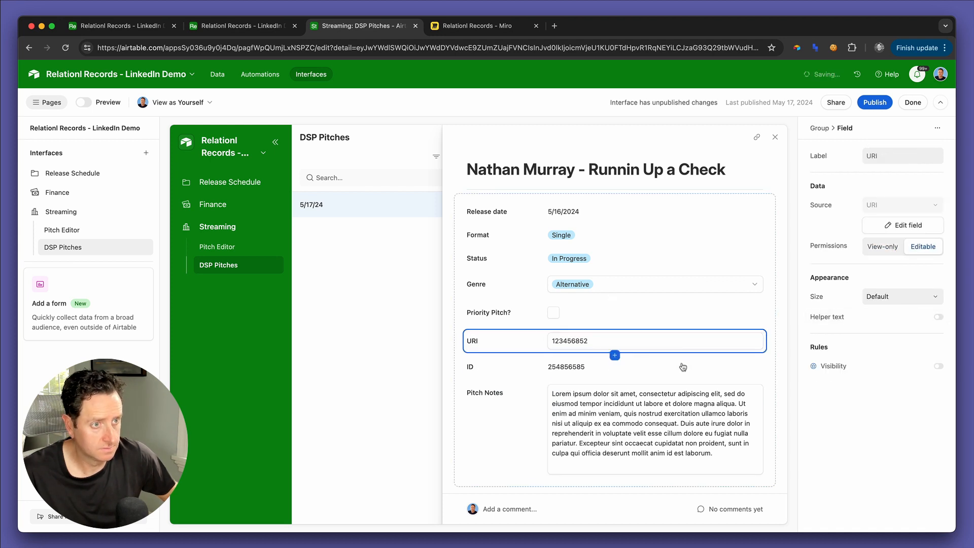
{"action": "left_click", "coordinate": [659, 366]}
{"action": "left_click", "coordinate": [909, 252]}
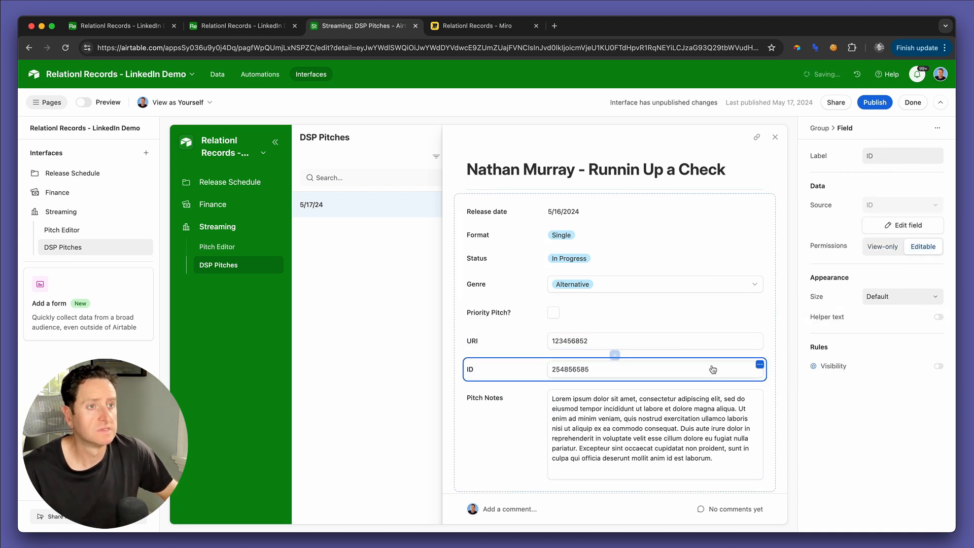
{"action": "scroll", "coordinate": [615, 355], "scroll_direction": "down", "scroll_amount": 1}
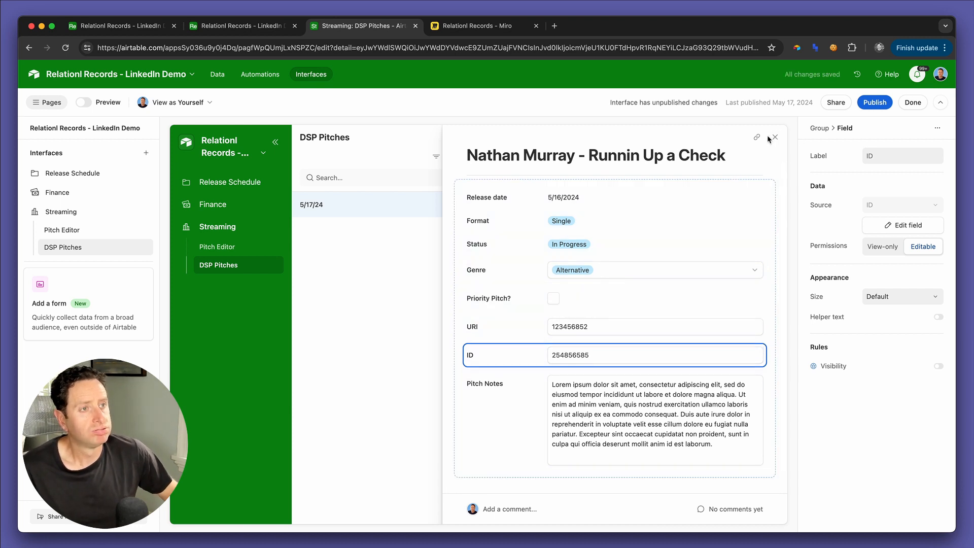
{"action": "left_click", "coordinate": [775, 137]}
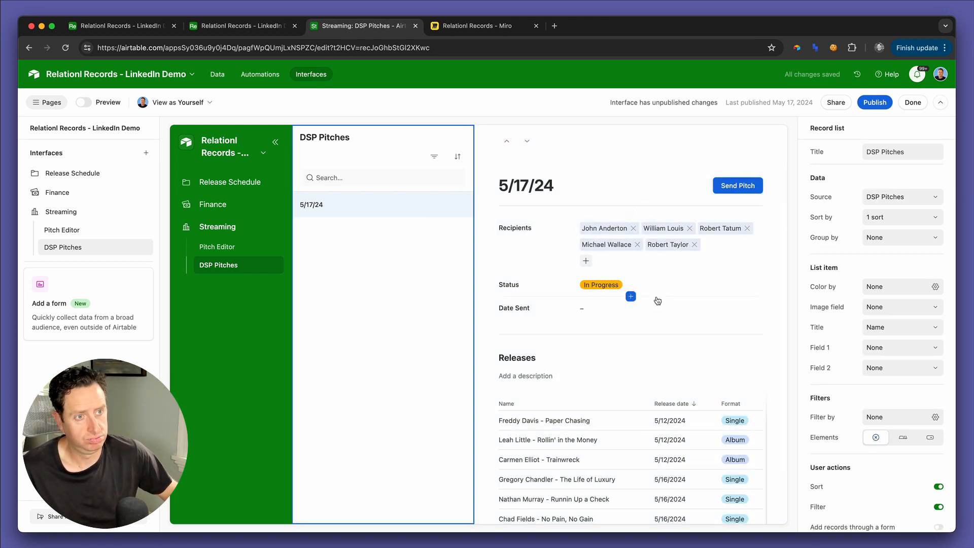
Step: Publish the Streaming interface with the updated release detail page
{"action": "scroll", "coordinate": [658, 300], "scroll_direction": "down", "scroll_amount": 1}
{"action": "scroll", "coordinate": [658, 300], "scroll_direction": "down", "scroll_amount": 7}
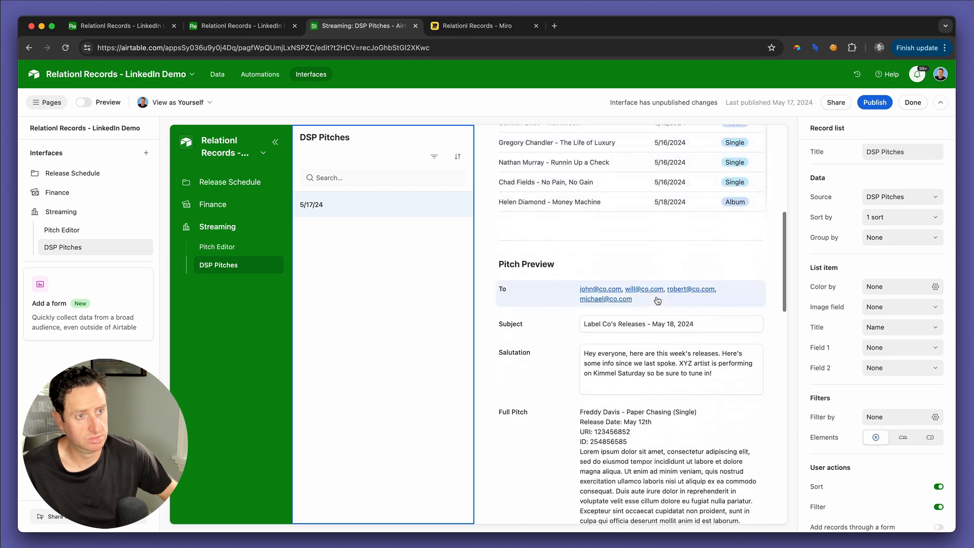
{"action": "scroll", "coordinate": [658, 300], "scroll_direction": "up", "scroll_amount": 9}
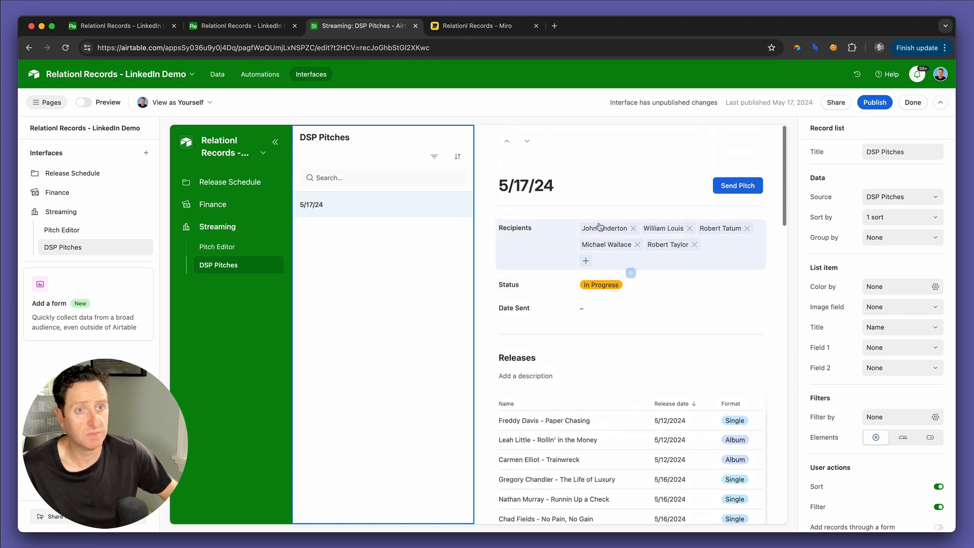
{"action": "left_click", "coordinate": [875, 103]}
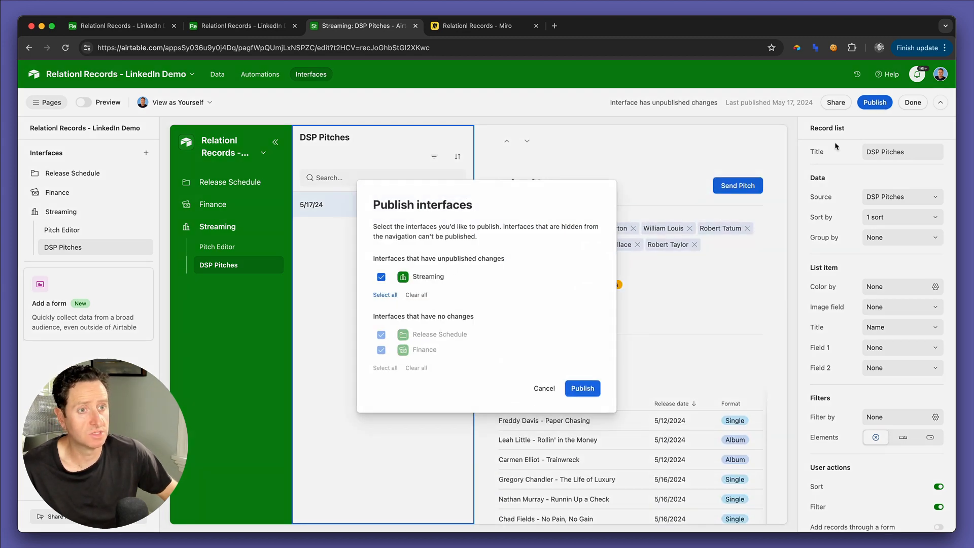
{"action": "left_click", "coordinate": [580, 383]}
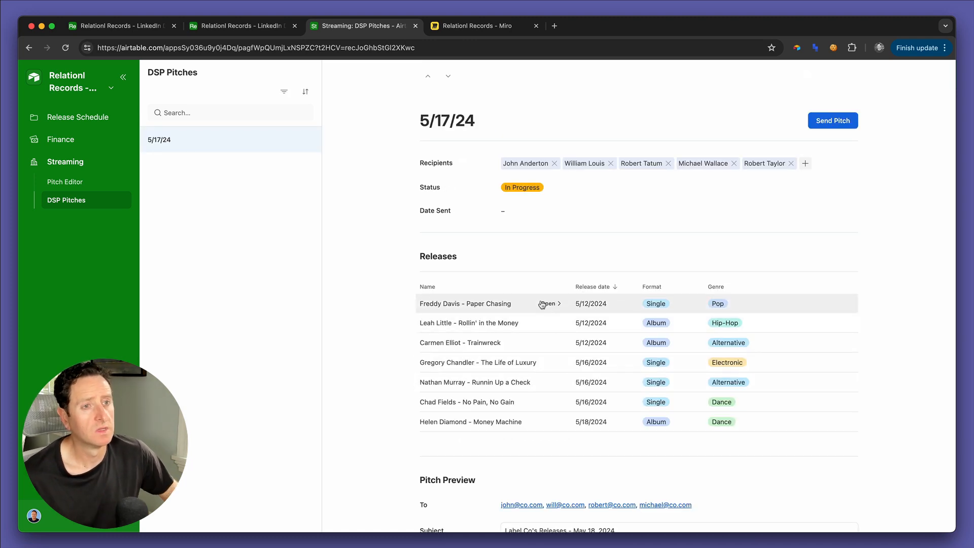
Step: Review the 5/17/24 pitch's preview, then send the pitch and check its Status and Date Sent
{"action": "scroll", "coordinate": [652, 322], "scroll_direction": "down", "scroll_amount": 5}
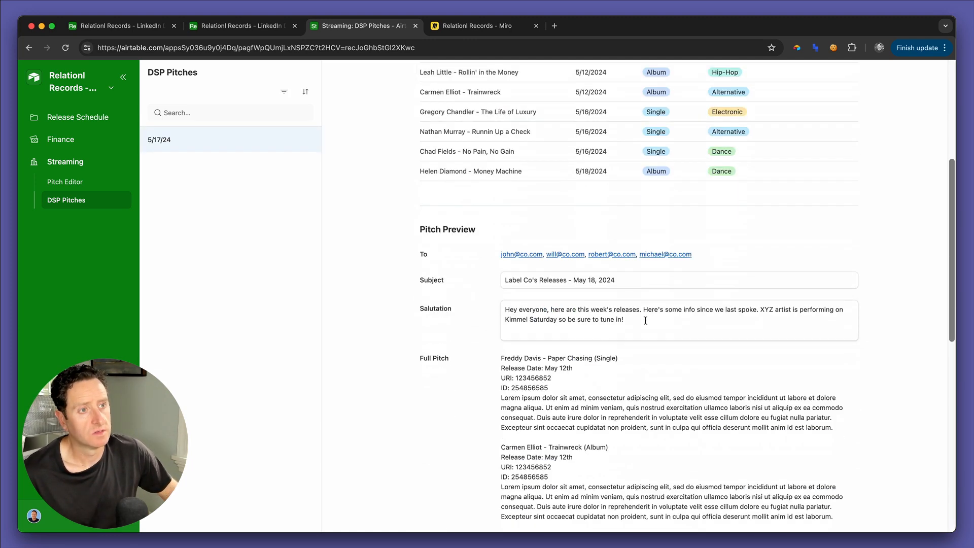
{"action": "scroll", "coordinate": [643, 322], "scroll_direction": "up", "scroll_amount": 3}
{"action": "scroll", "coordinate": [602, 197], "scroll_direction": "down", "scroll_amount": 1}
{"action": "scroll", "coordinate": [566, 259], "scroll_direction": "down", "scroll_amount": 5}
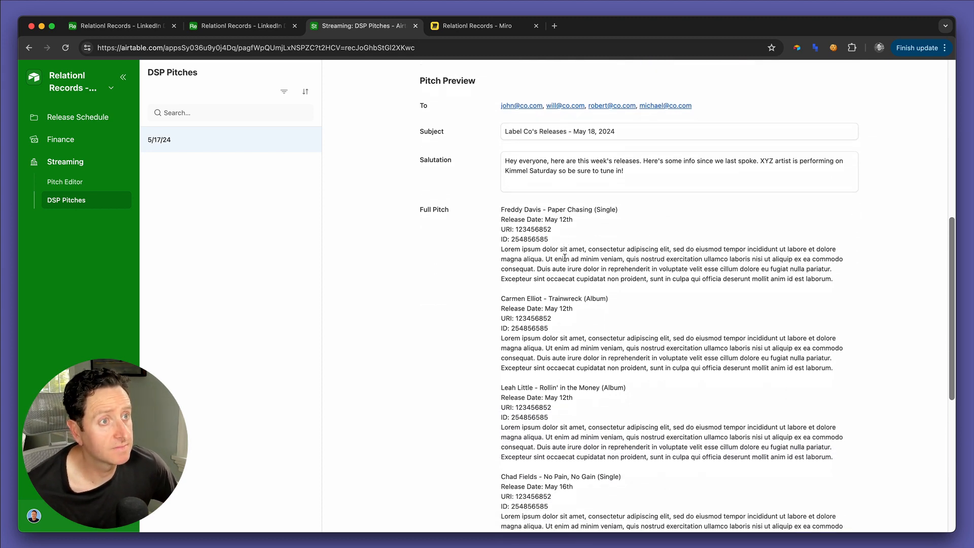
{"action": "scroll", "coordinate": [566, 260], "scroll_direction": "down", "scroll_amount": 7}
{"action": "scroll", "coordinate": [565, 257], "scroll_direction": "up", "scroll_amount": 15}
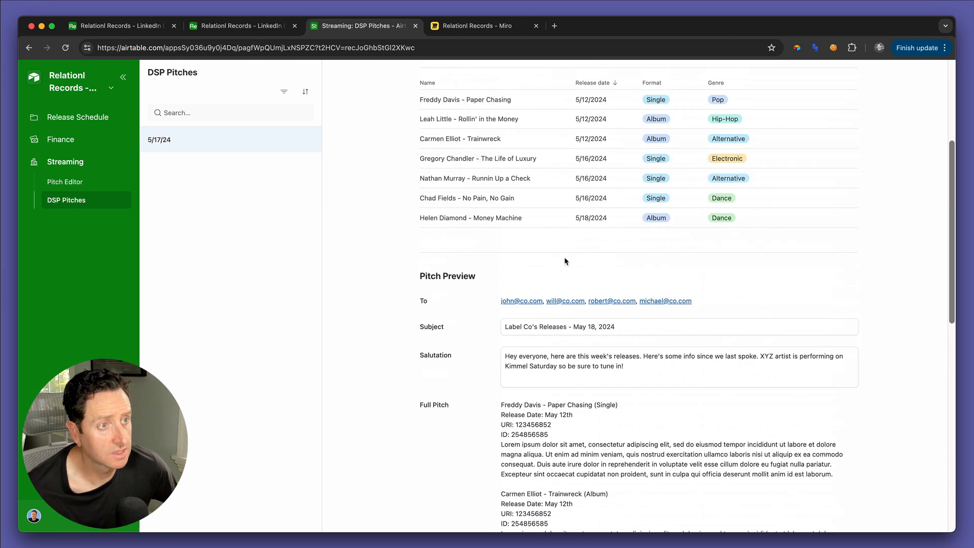
{"action": "left_click", "coordinate": [818, 125]}
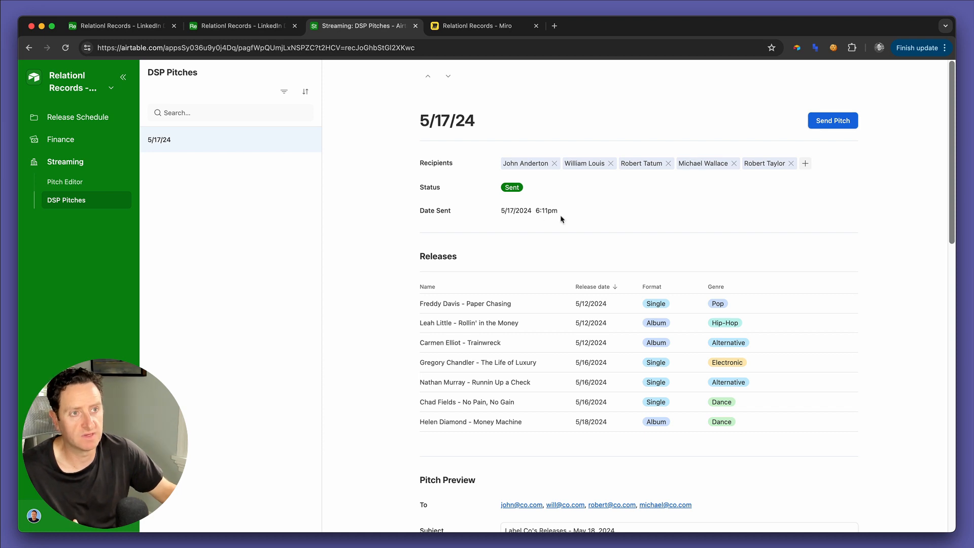
{"action": "left_click_drag", "start_coordinate": [537, 219], "coordinate": [503, 217]}
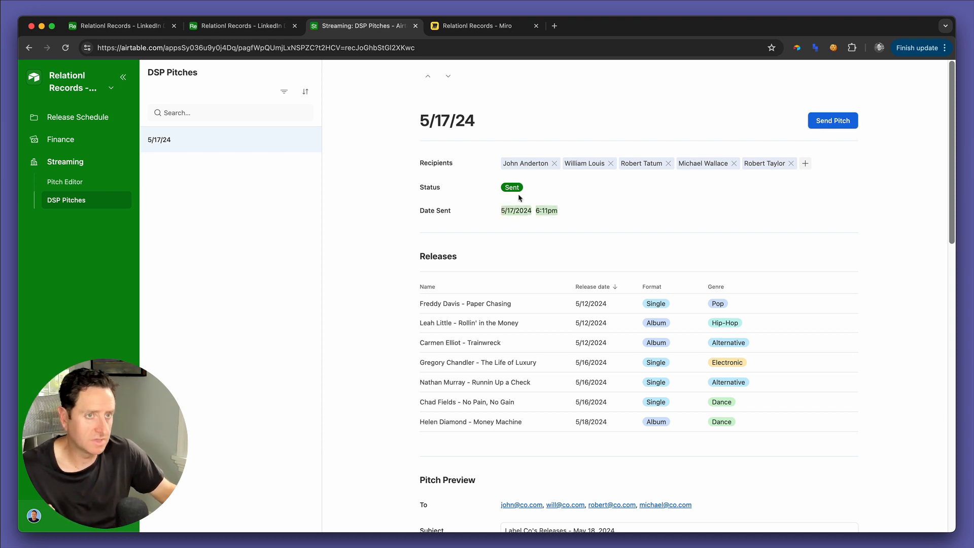
{"action": "scroll", "coordinate": [547, 256], "scroll_direction": "down", "scroll_amount": 9}
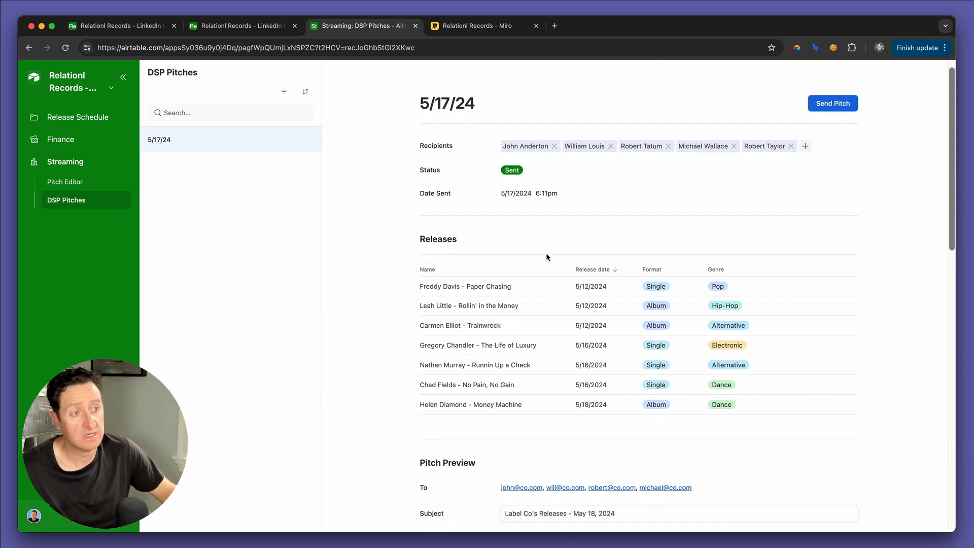